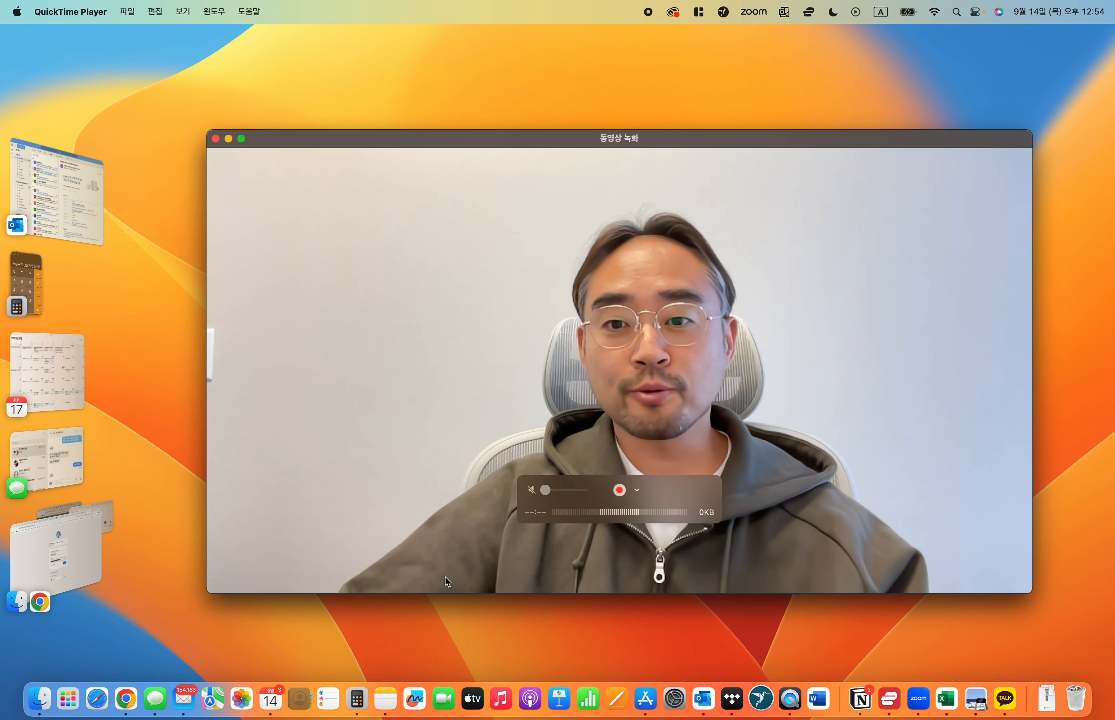
Step: Shrink the camera preview window, switch to Chrome, and view the imweb templates, the Wix Premium plans and the WordPress login page
click(240, 140)
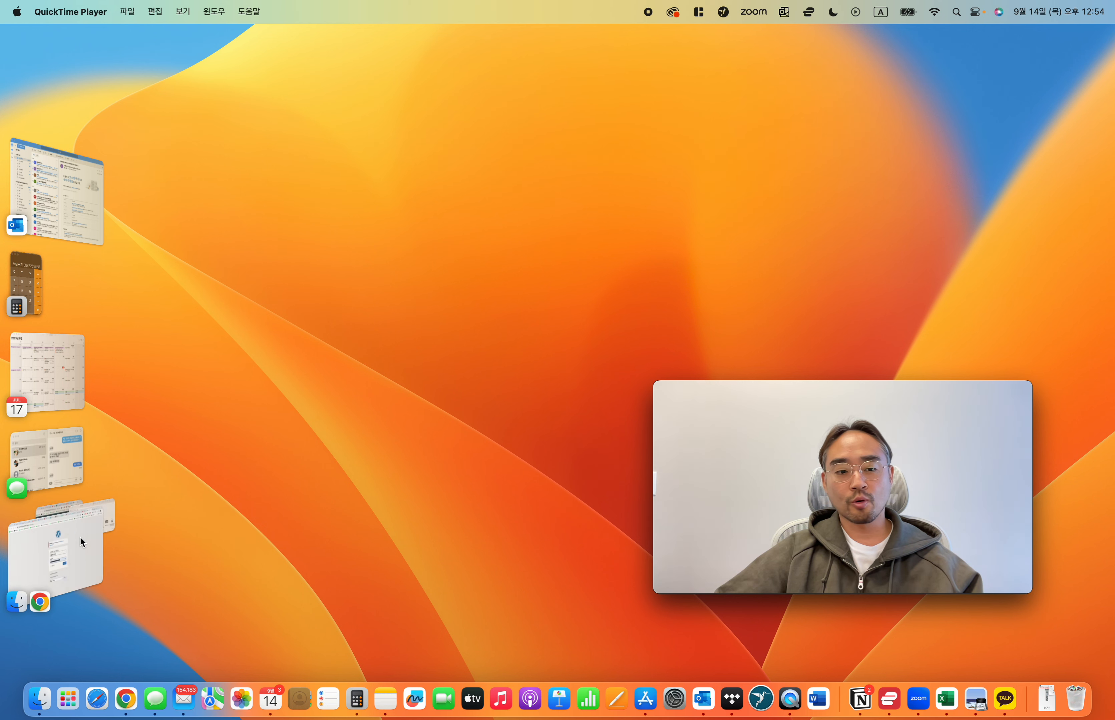
click(77, 549)
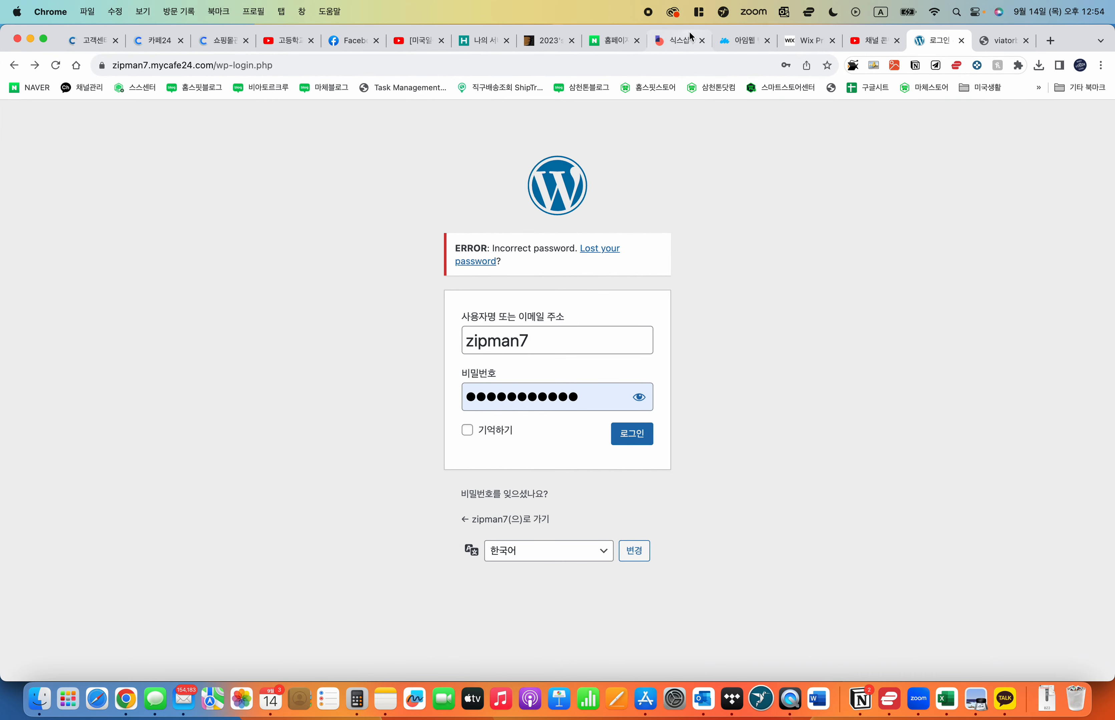
click(676, 42)
click(739, 43)
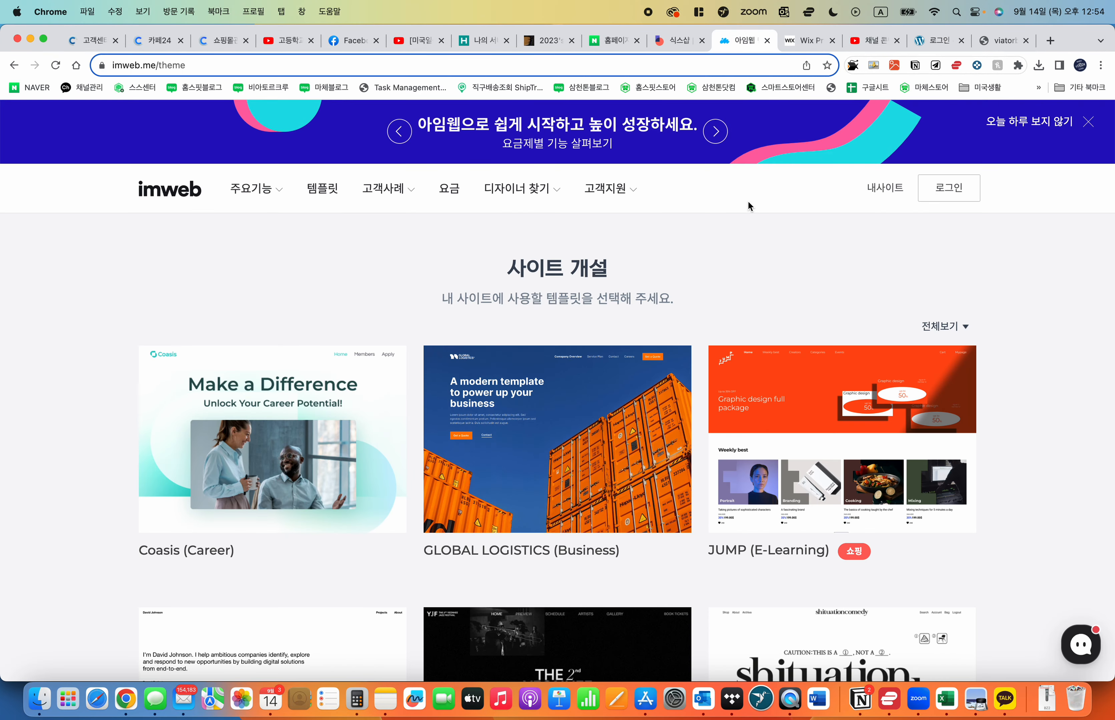
click(804, 41)
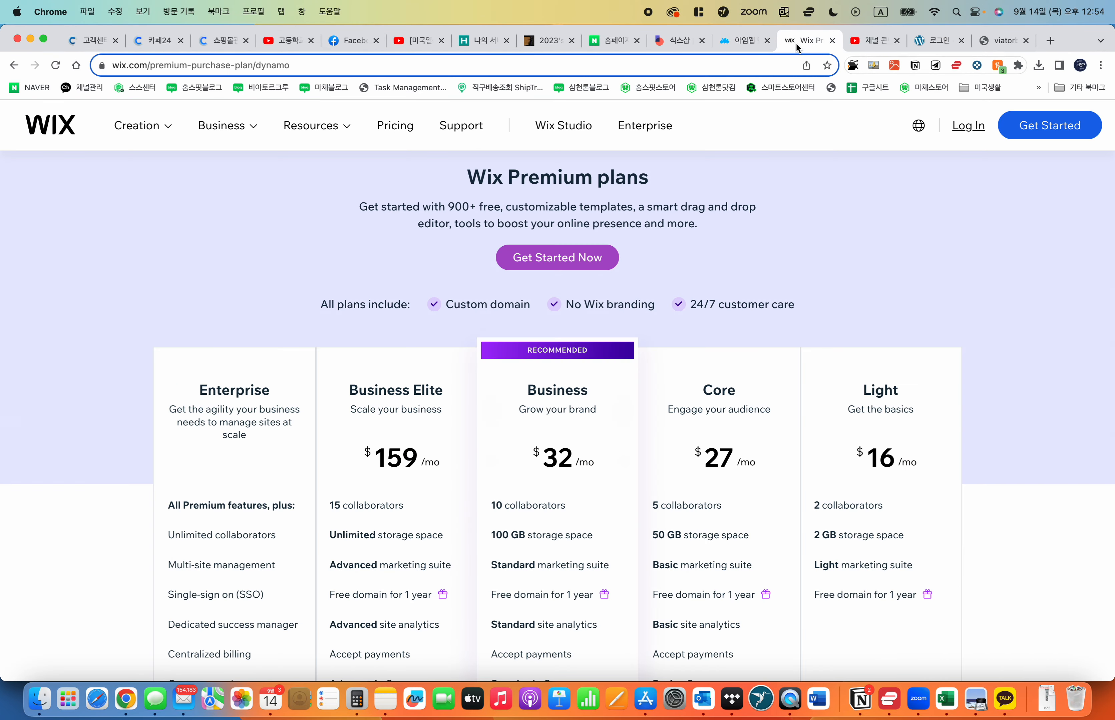
click(935, 41)
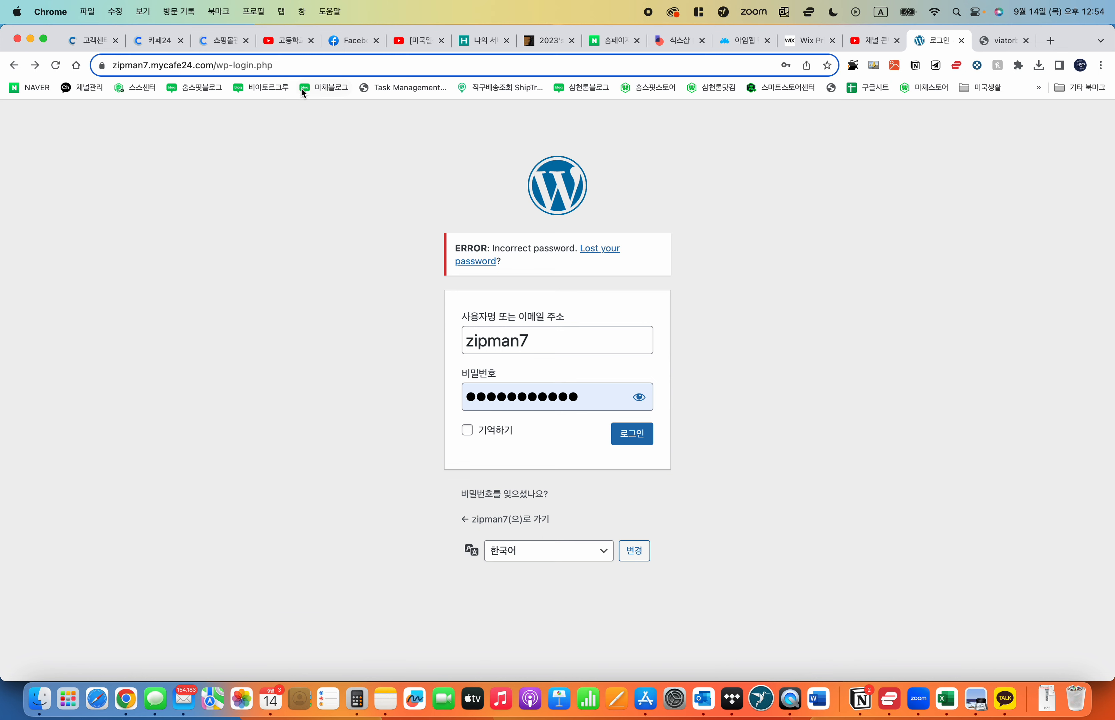
Step: Highlight the web address of the WordPress login page to point it out
click(283, 69)
click(295, 210)
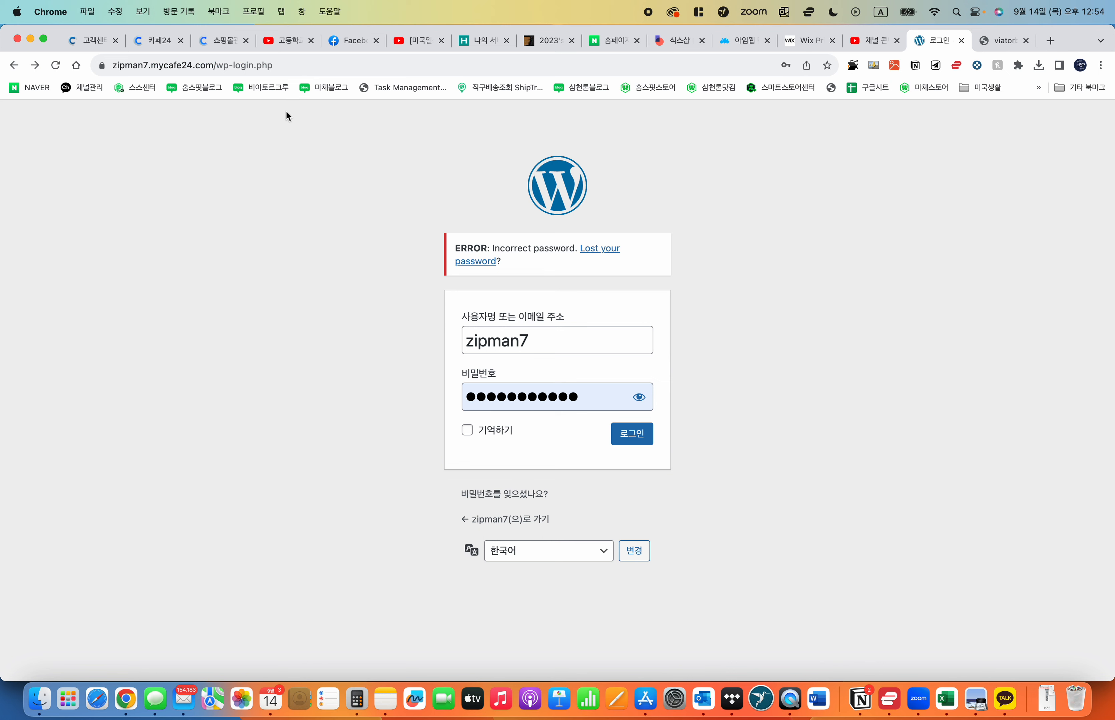
click(286, 69)
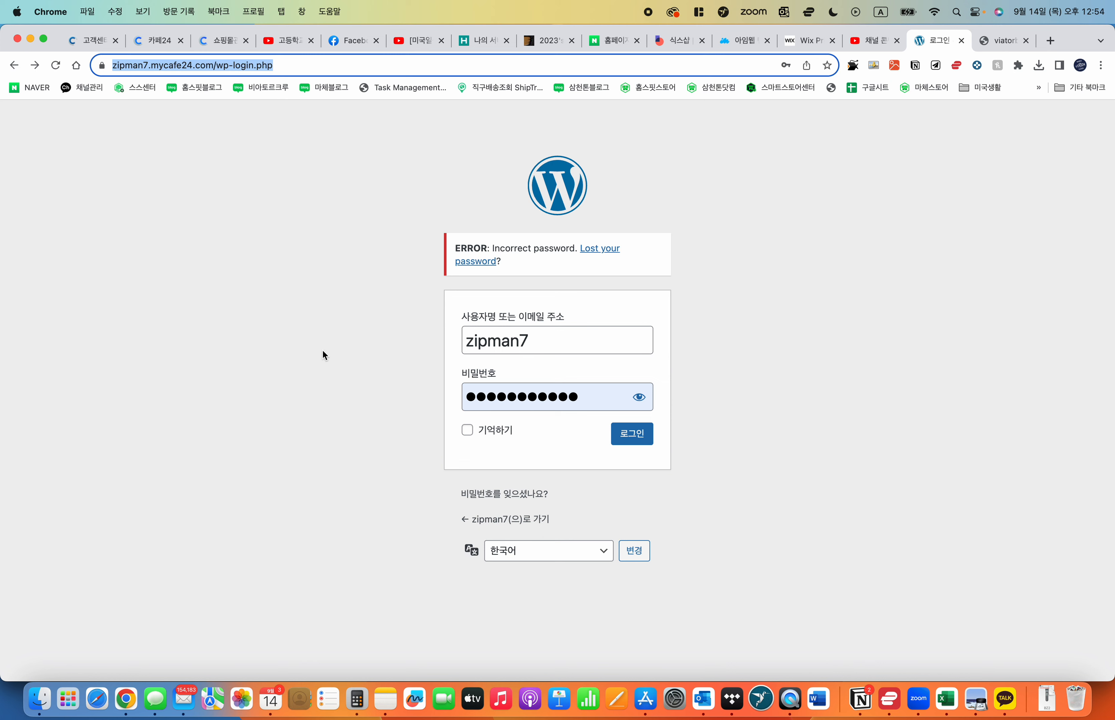
click(283, 129)
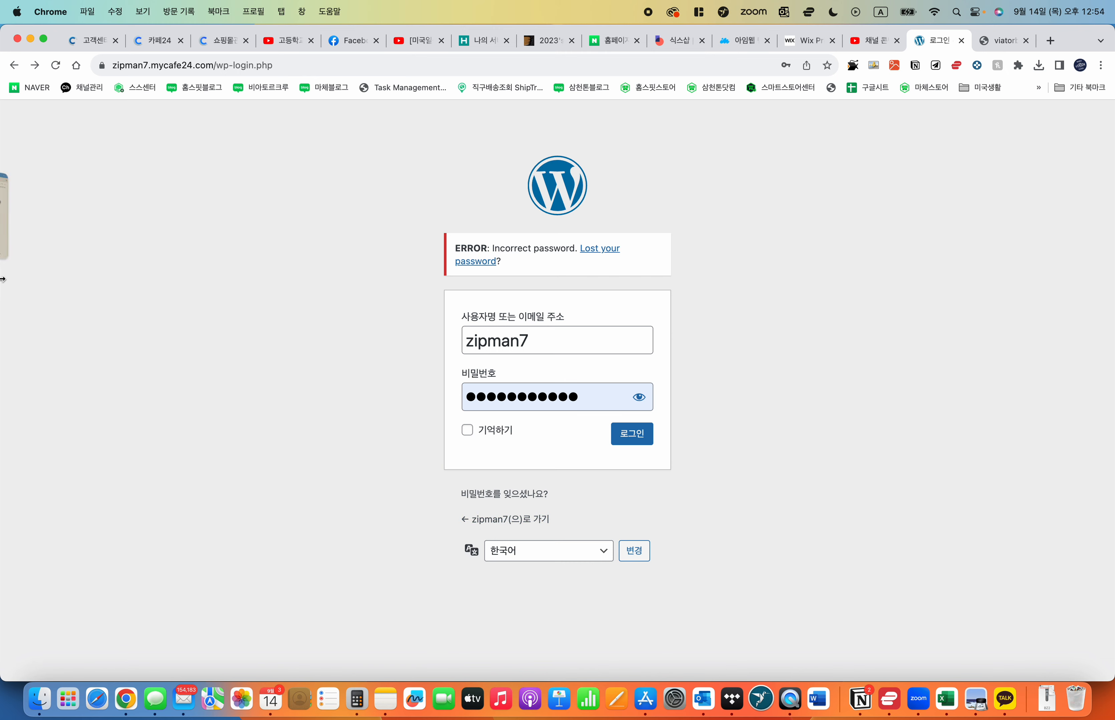
Step: Bring the QuickTime Player camera window over the browser and shrink it to a small overlay in the page's corner
mouse_move(1, 278)
drag(84, 547, 997, 502)
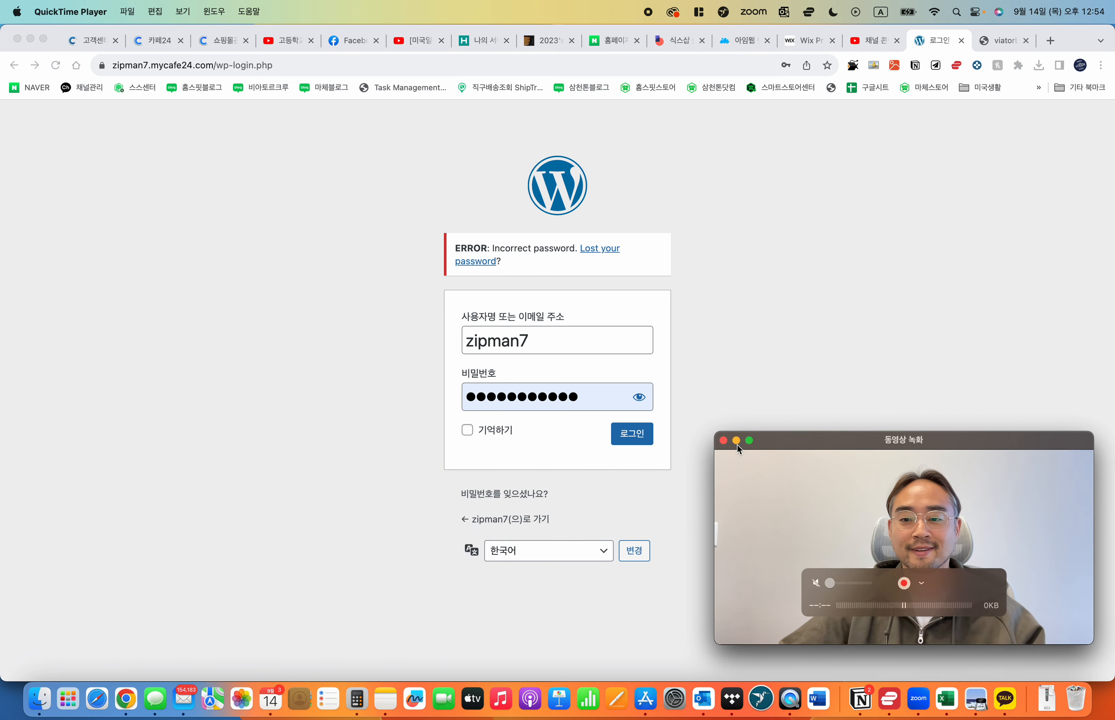
drag(716, 433, 868, 525)
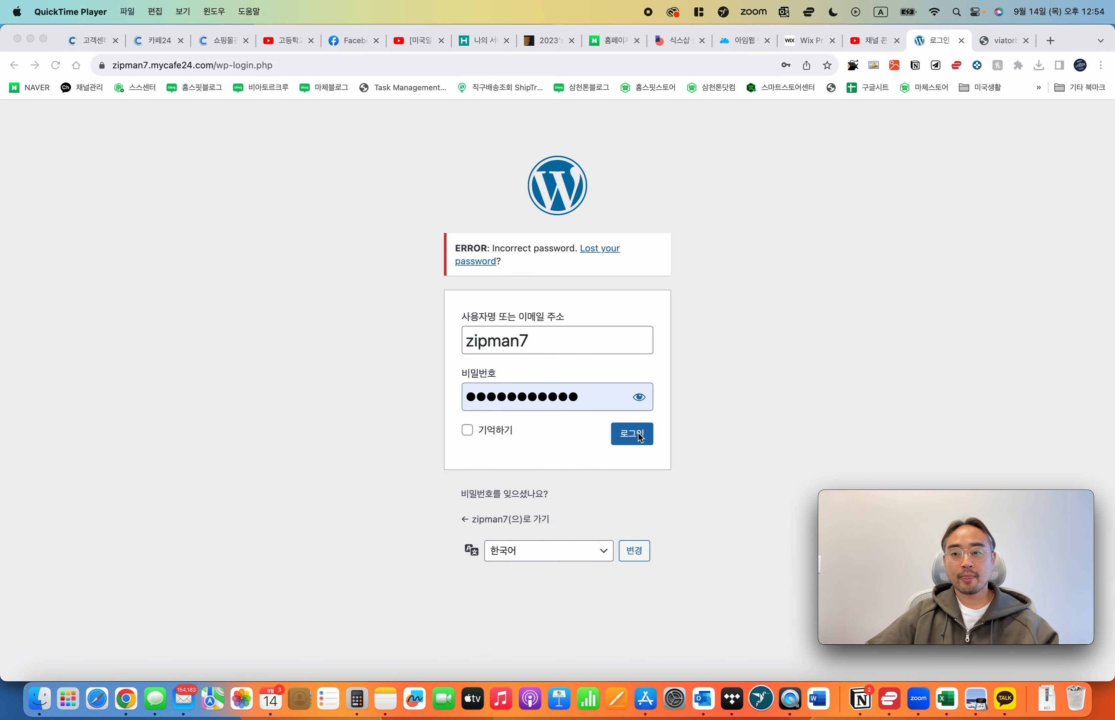
Step: Revisit the Wix Premium plans and the imweb template gallery for comparison
click(806, 49)
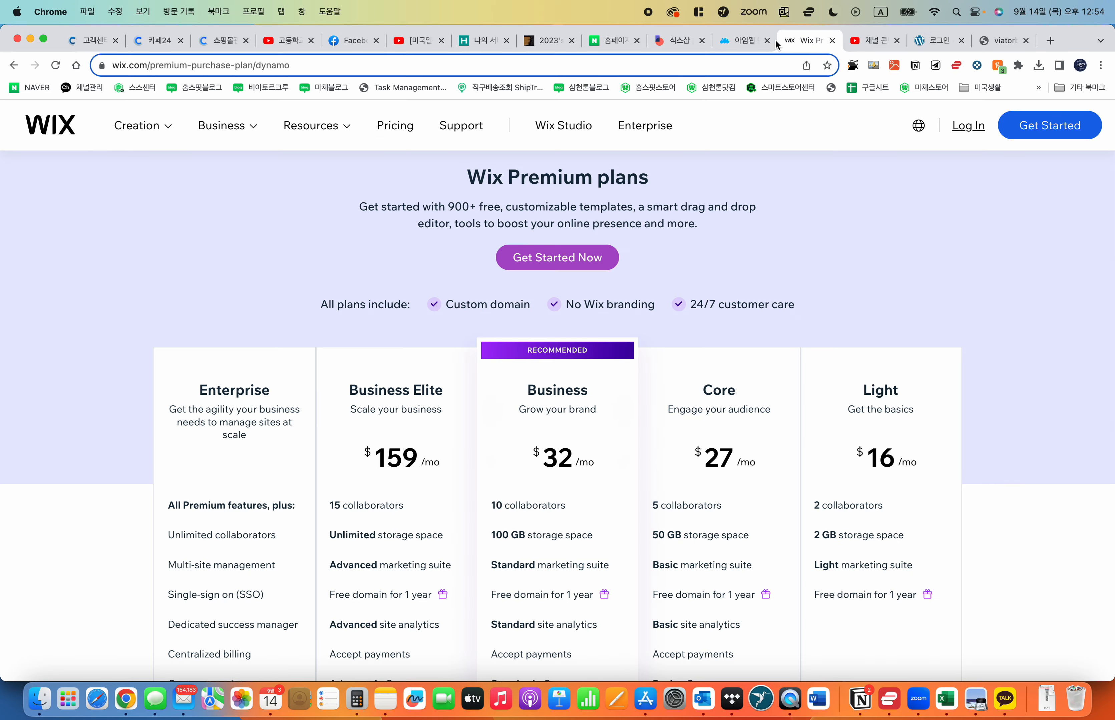
click(745, 40)
click(813, 41)
Step: Open squarespace.com in a new browser tab and look over its home page
click(1050, 41)
text(s)
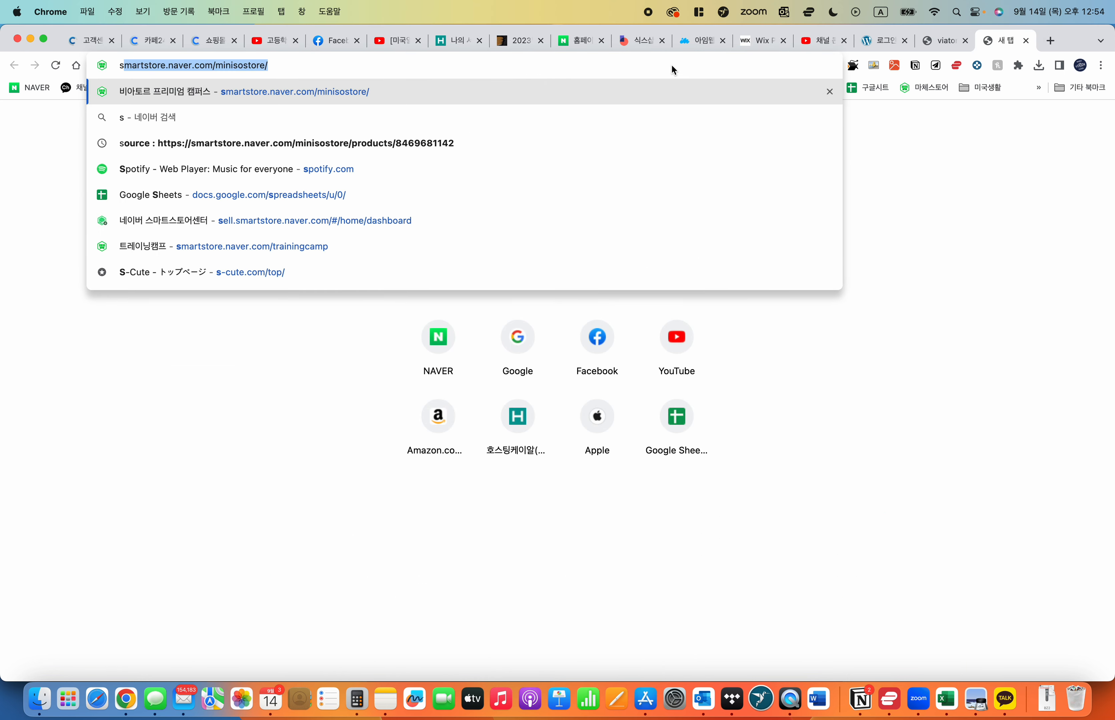
text(quarespa)
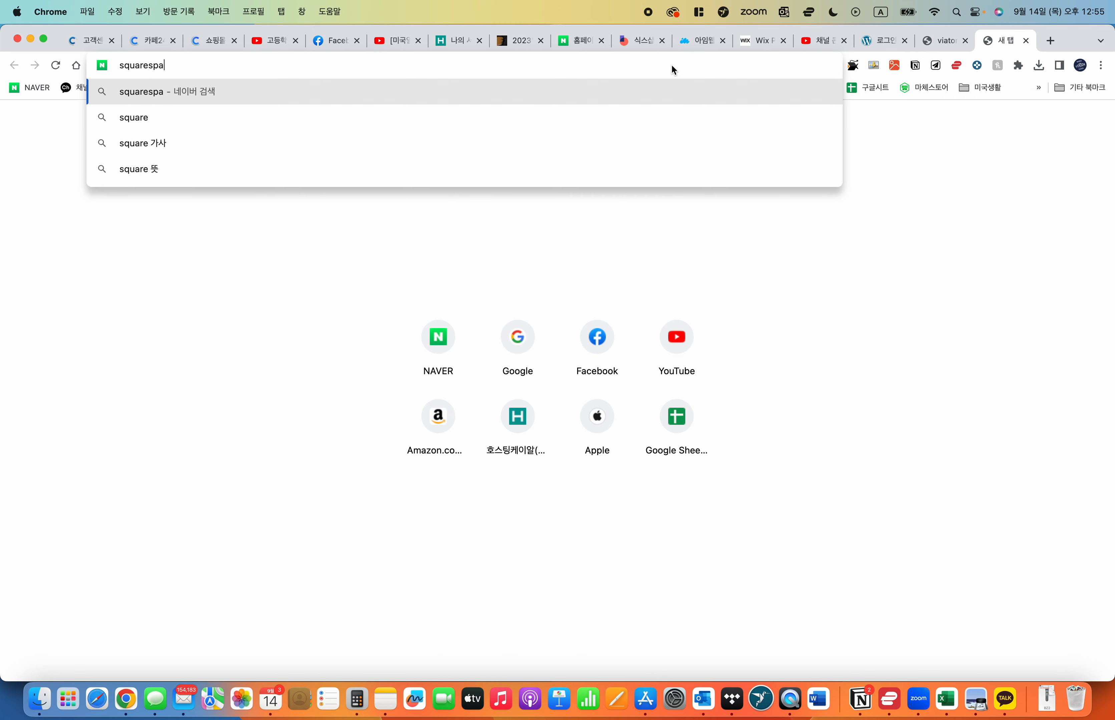
text(ce.com)
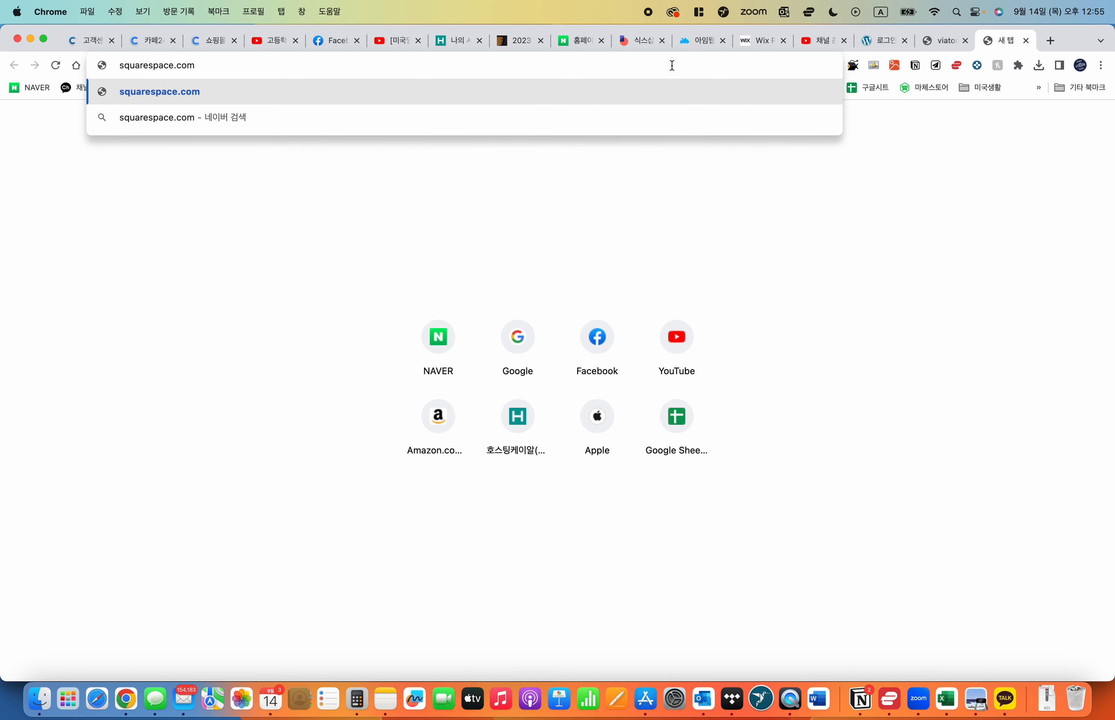
key(Return)
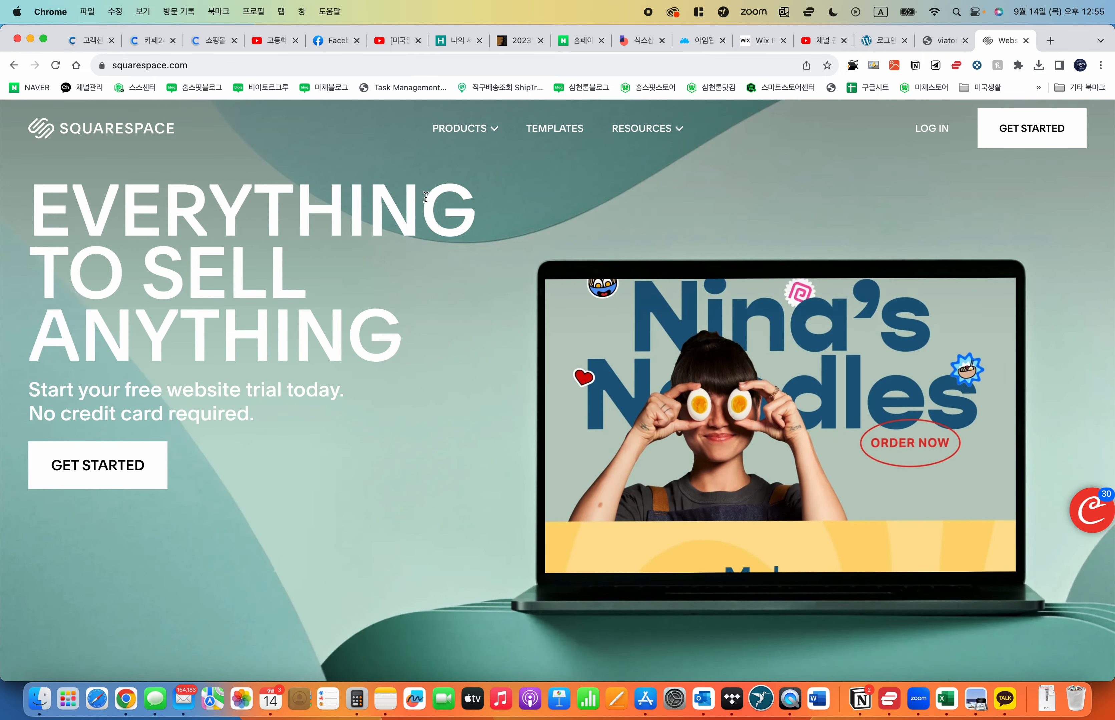
drag(208, 211, 451, 435)
click(451, 436)
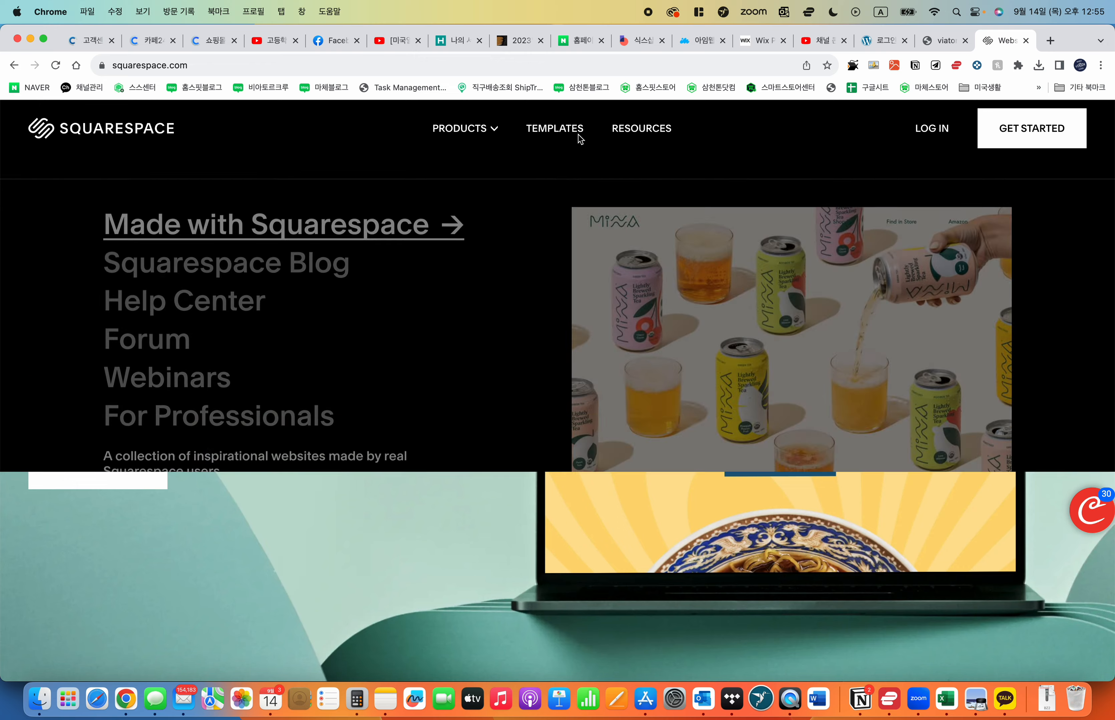
Step: Start the Squarespace template questionnaire with Gaming as the site's subject and Sell products as the top goal
click(555, 132)
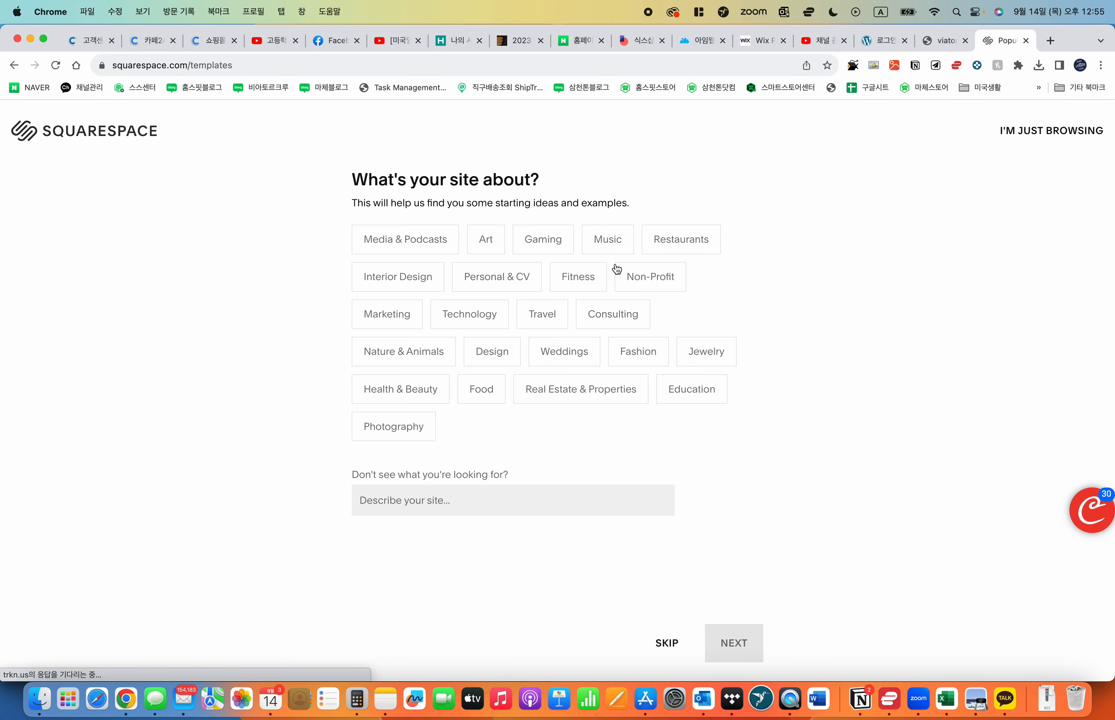
click(549, 244)
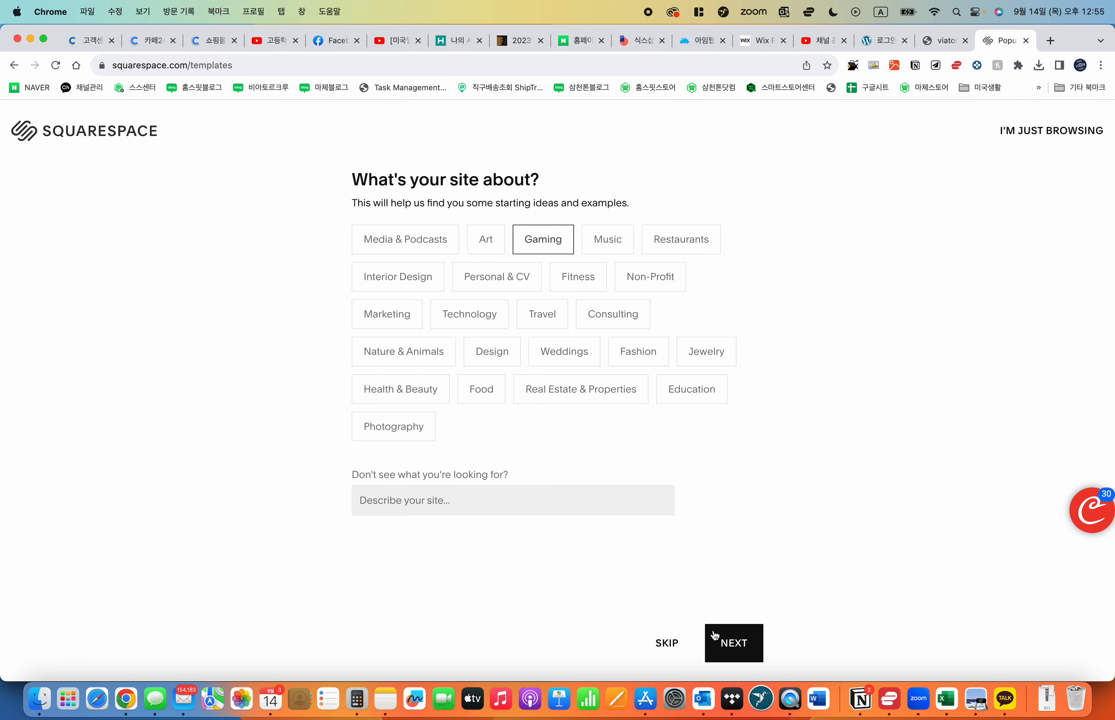
click(751, 641)
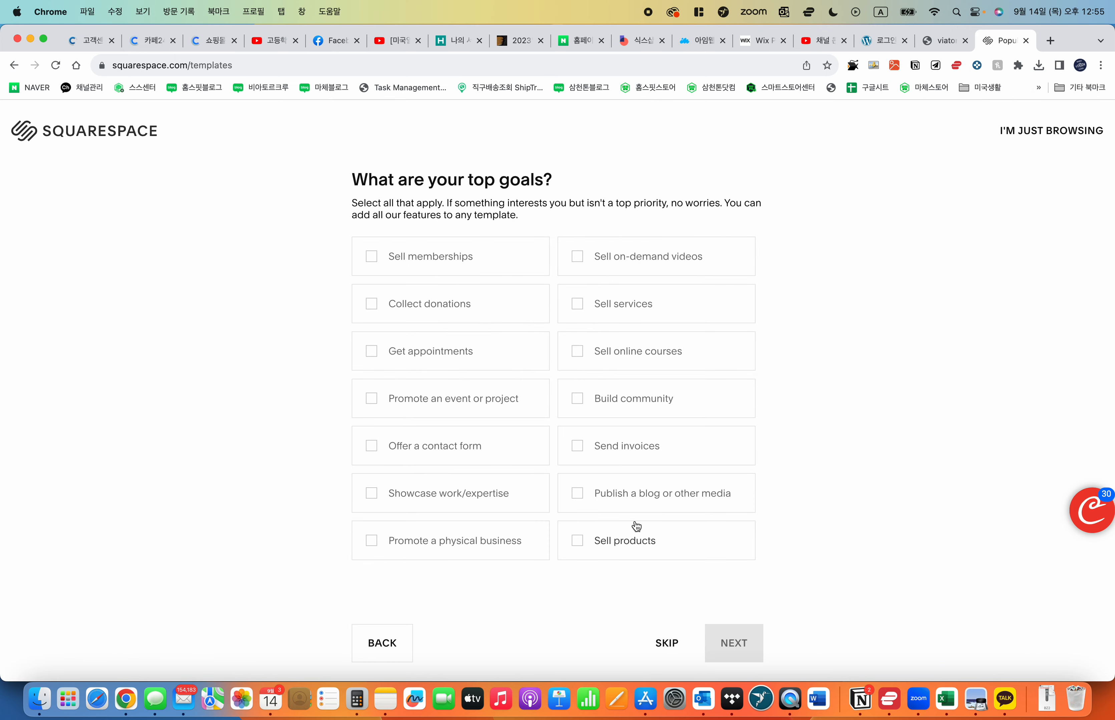
click(618, 548)
click(733, 643)
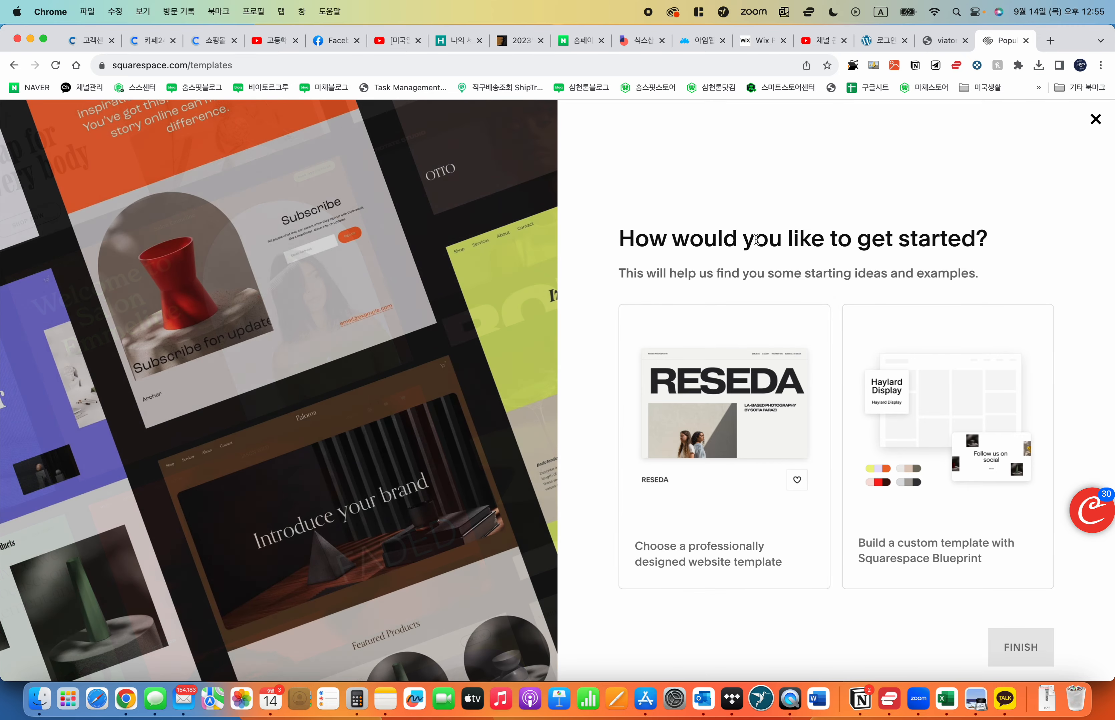
Step: Examine Squarespace's getting-started question, comparing a professionally designed template with a custom Squarespace Blueprint template
drag(723, 239, 907, 277)
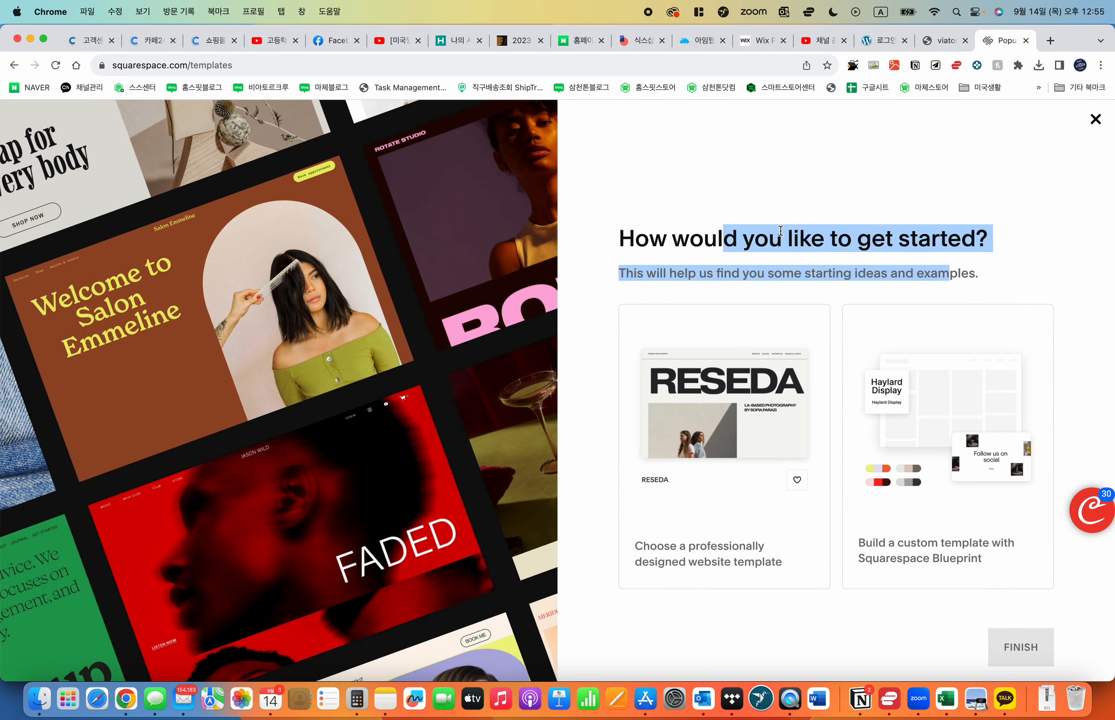
drag(718, 239, 830, 241)
click(830, 243)
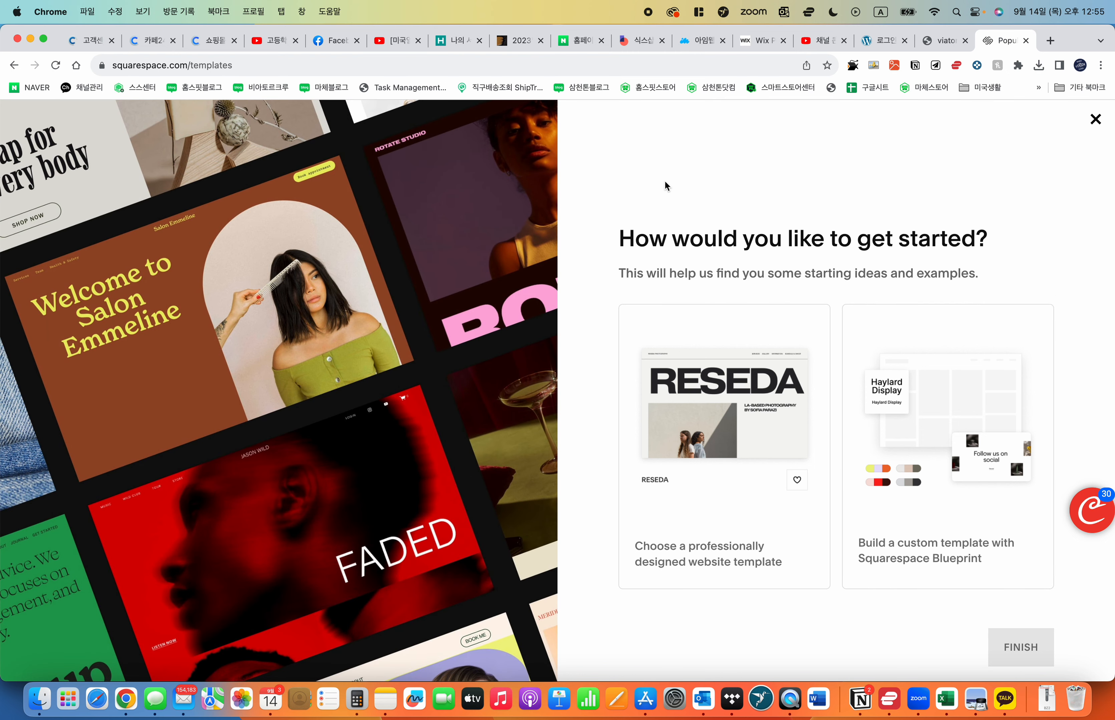
drag(633, 238, 930, 238)
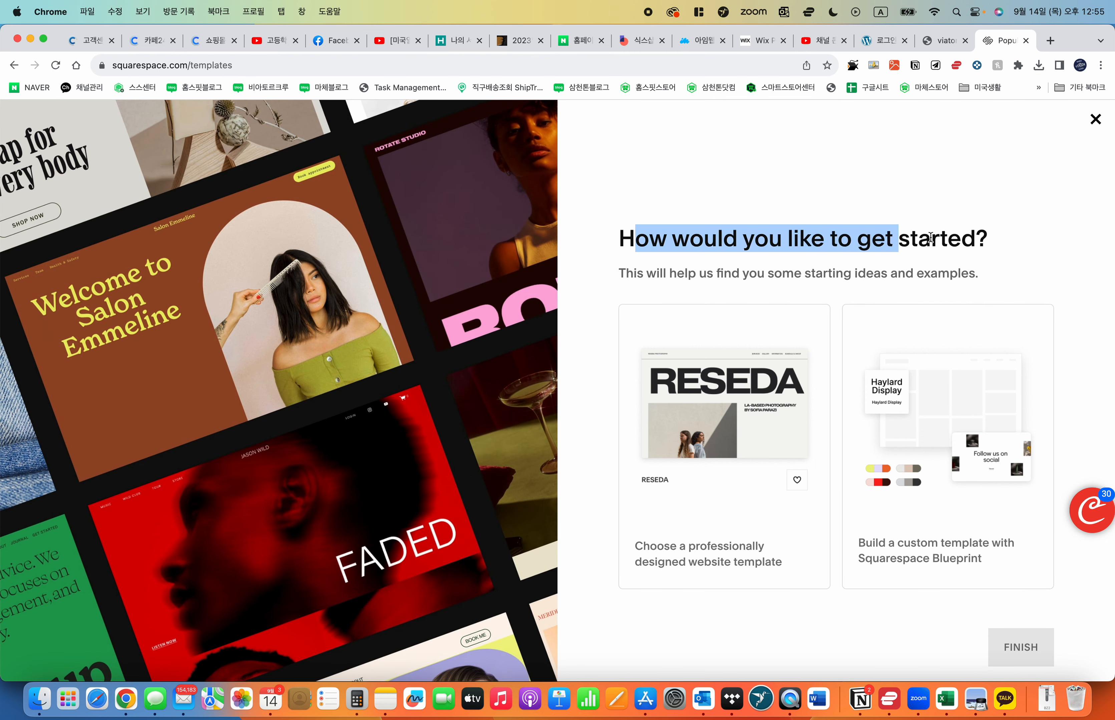
click(930, 238)
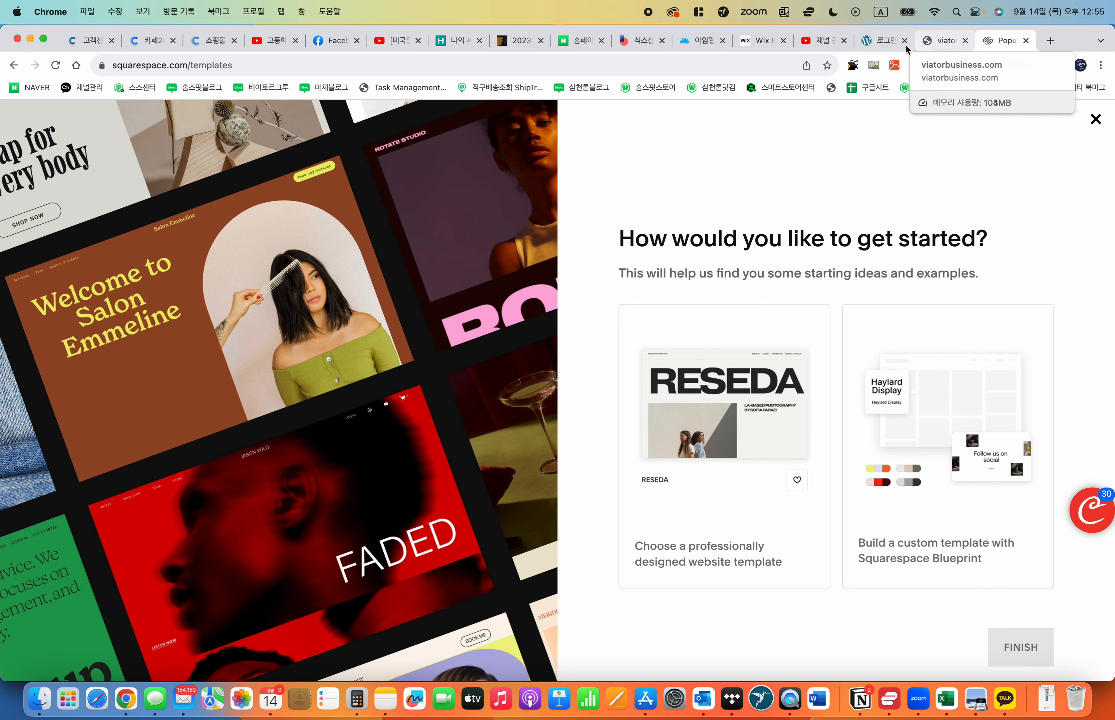
Step: Return to the WordPress login page and make the QuickTime Player camera window float above all other windows
click(876, 43)
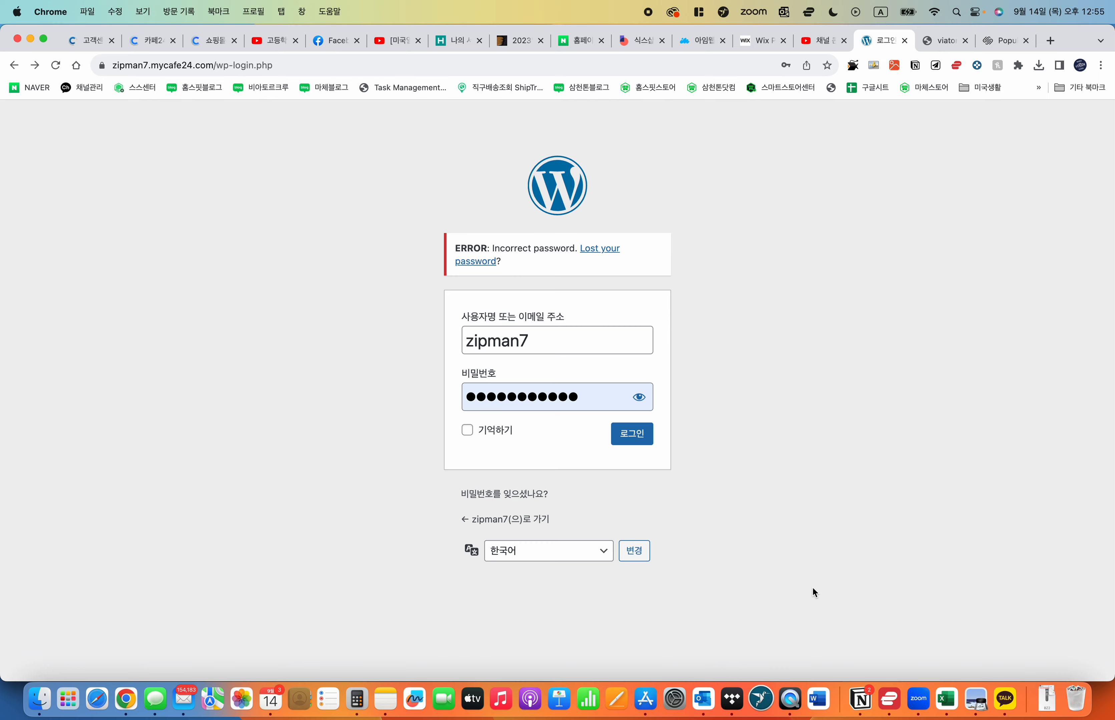
click(792, 697)
mouse_move(937, 553)
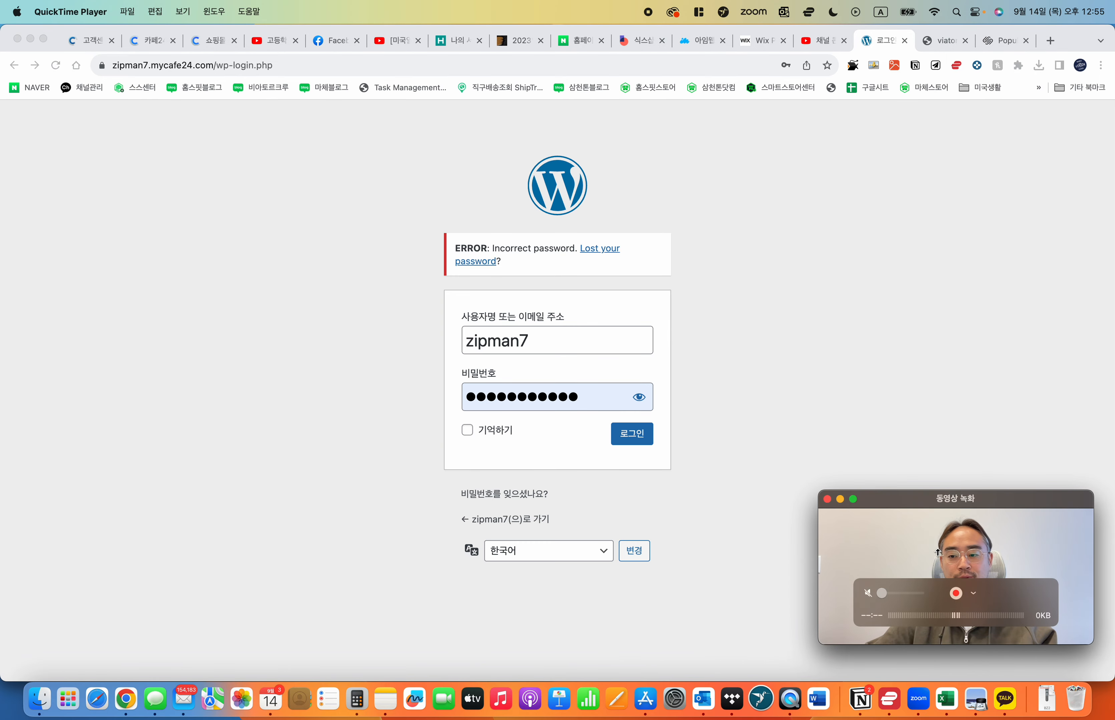
click(182, 12)
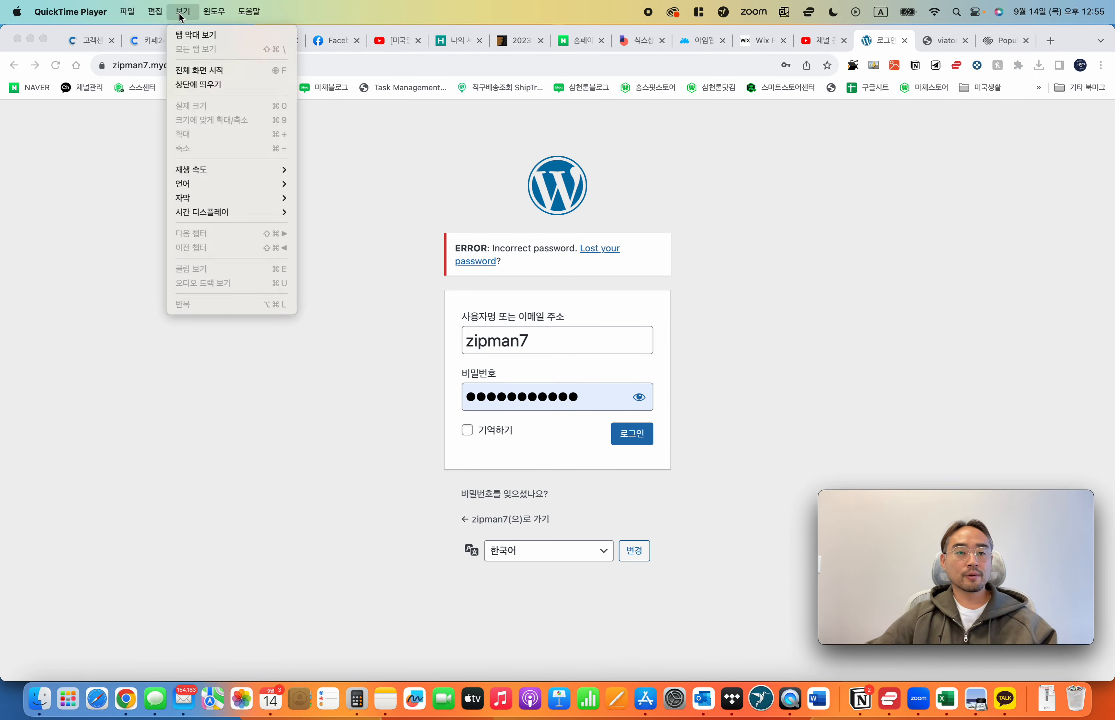
click(223, 86)
click(946, 315)
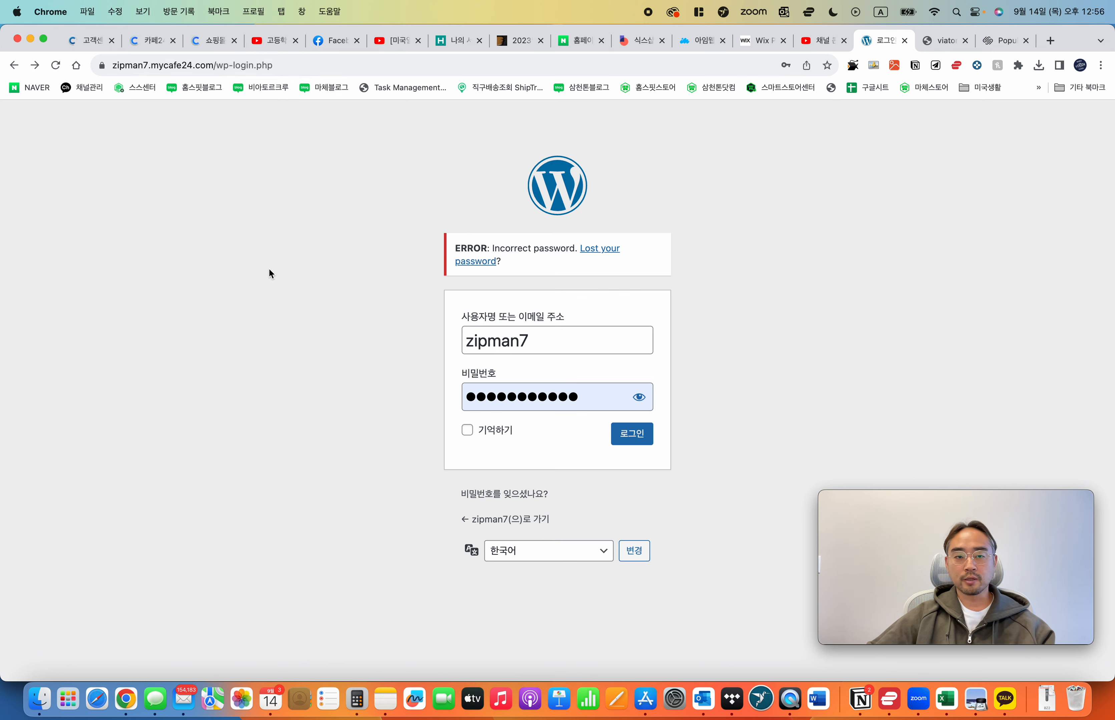
Step: Log in to WordPress with the prefilled credentials and dismiss the Login Lockdown notice on the dashboard
click(639, 443)
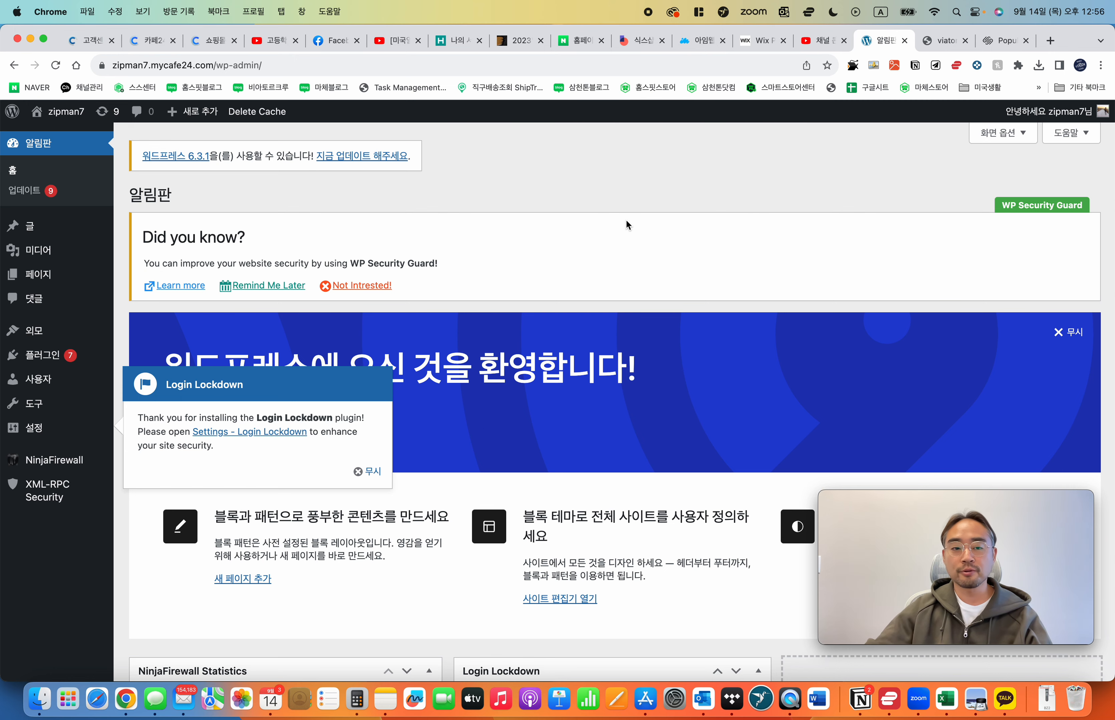
scroll(593, 201, down, 1)
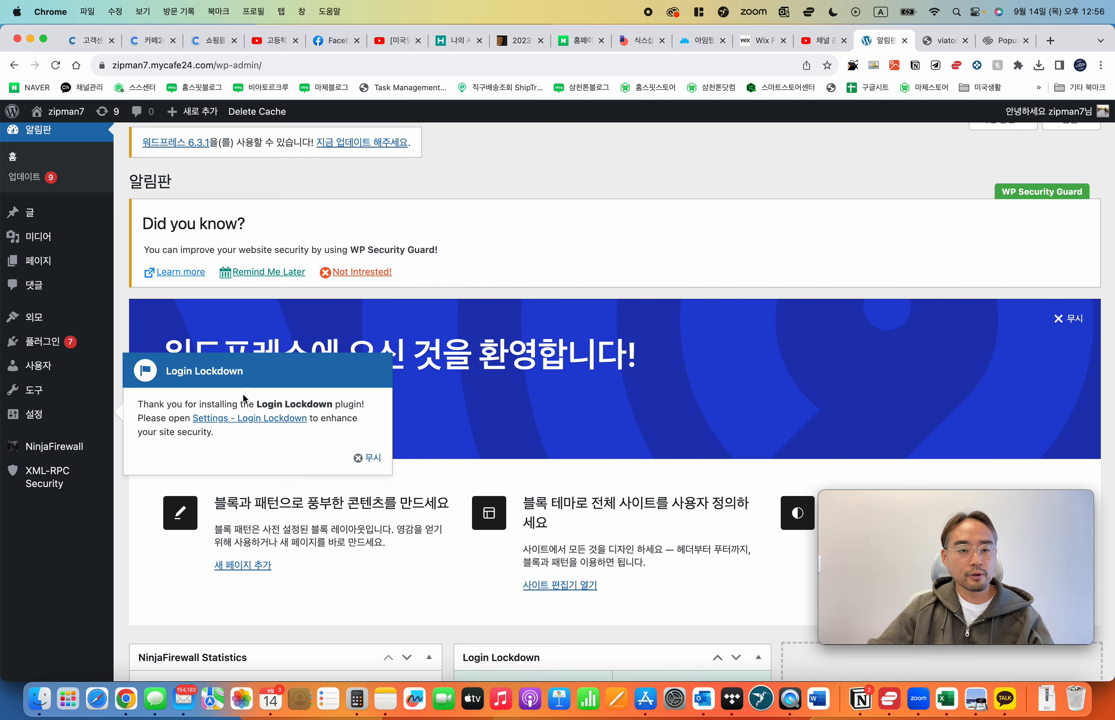
scroll(244, 400, up, 1)
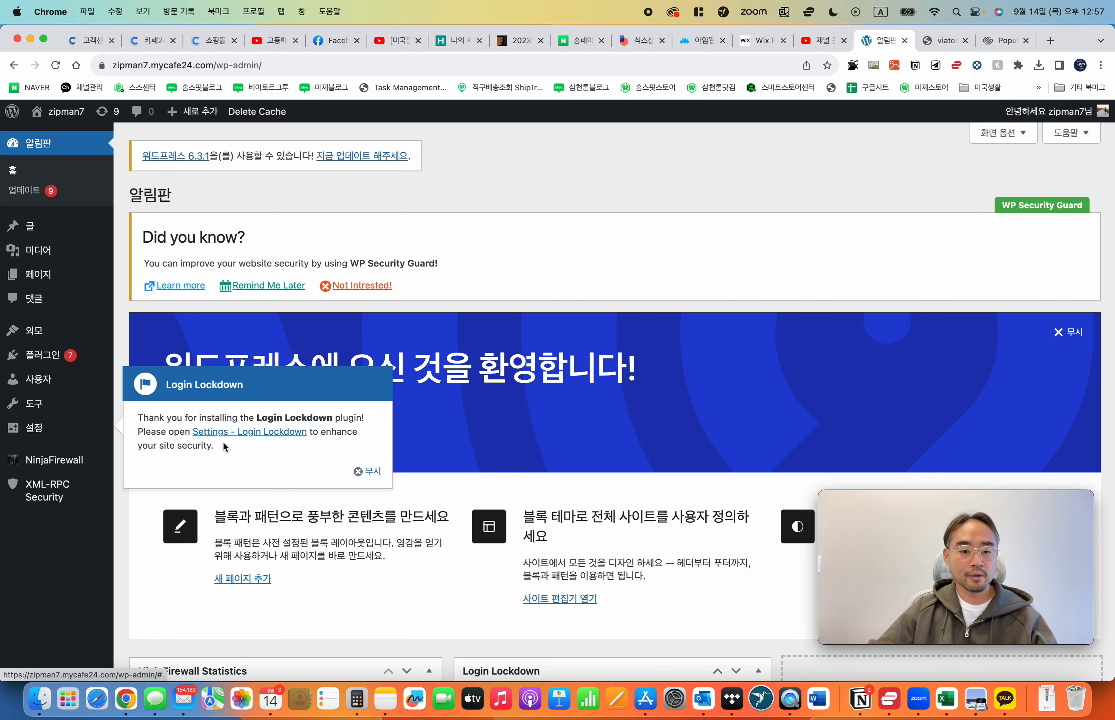
click(374, 472)
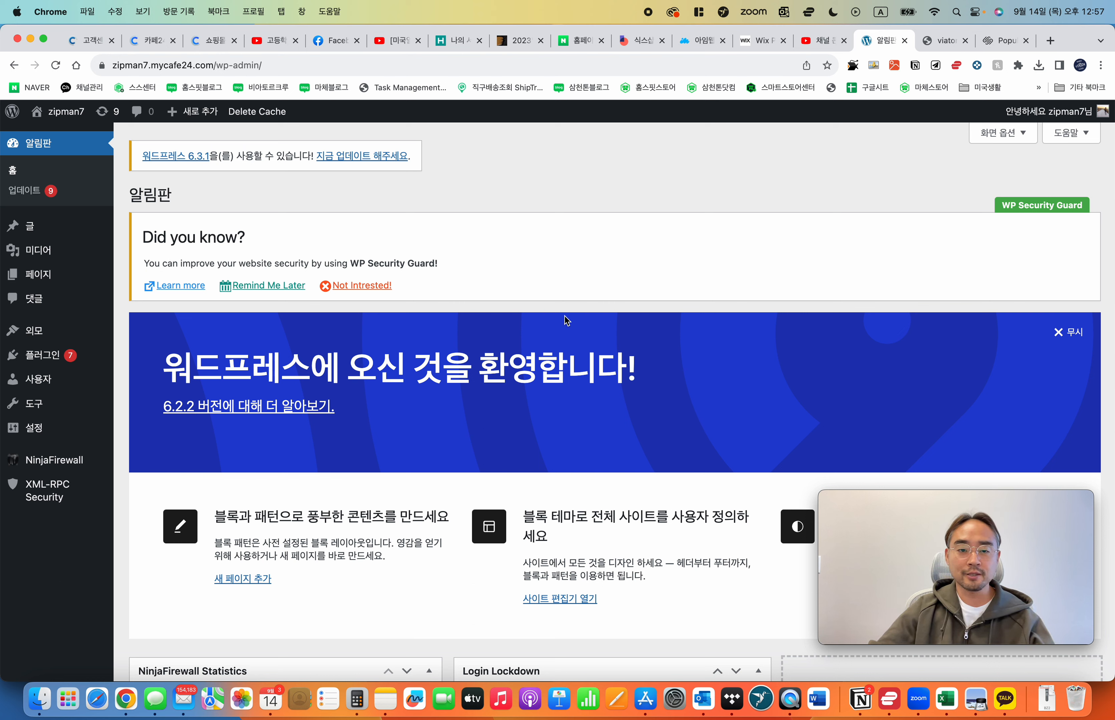
Step: Read the dashboard notice recommending WP Security Guard for improving the website's security
drag(157, 264, 469, 266)
click(470, 265)
drag(268, 260, 419, 263)
click(476, 260)
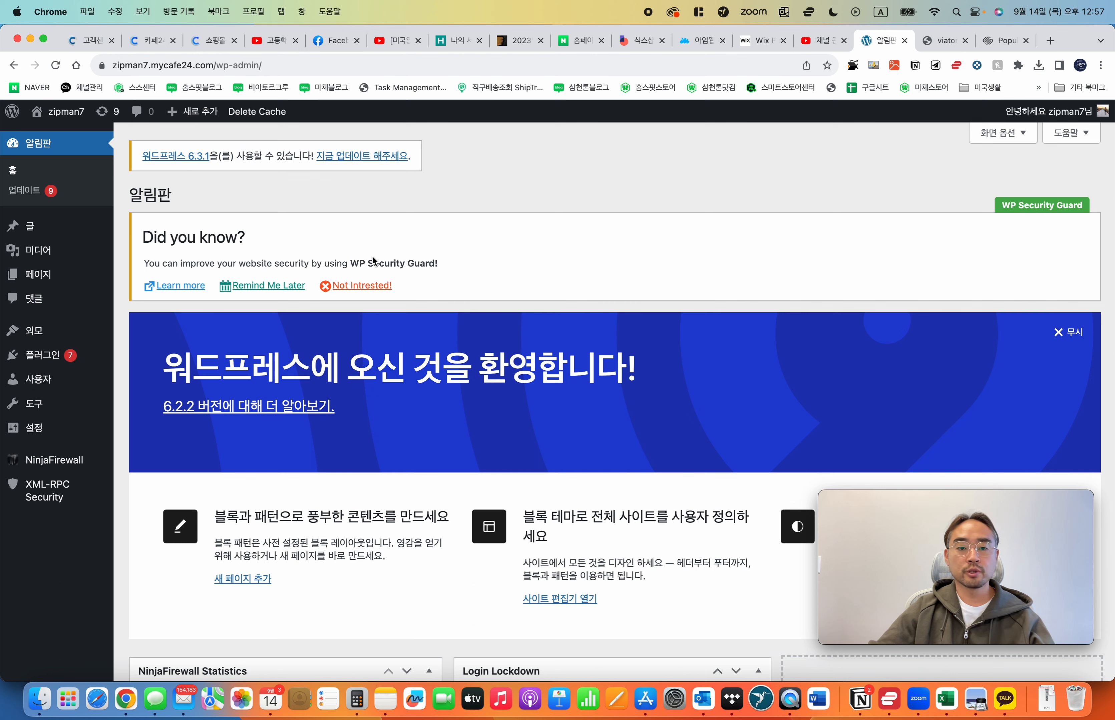
drag(441, 263, 469, 266)
click(470, 266)
drag(352, 264, 441, 263)
click(444, 267)
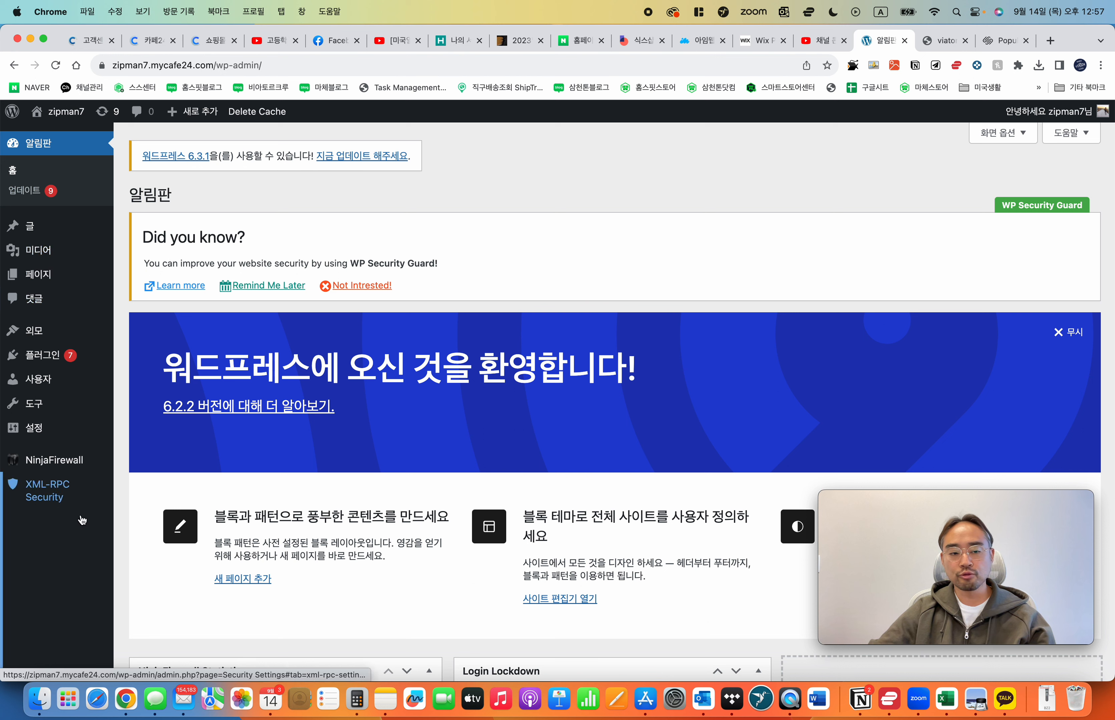
mouse_move(56, 223)
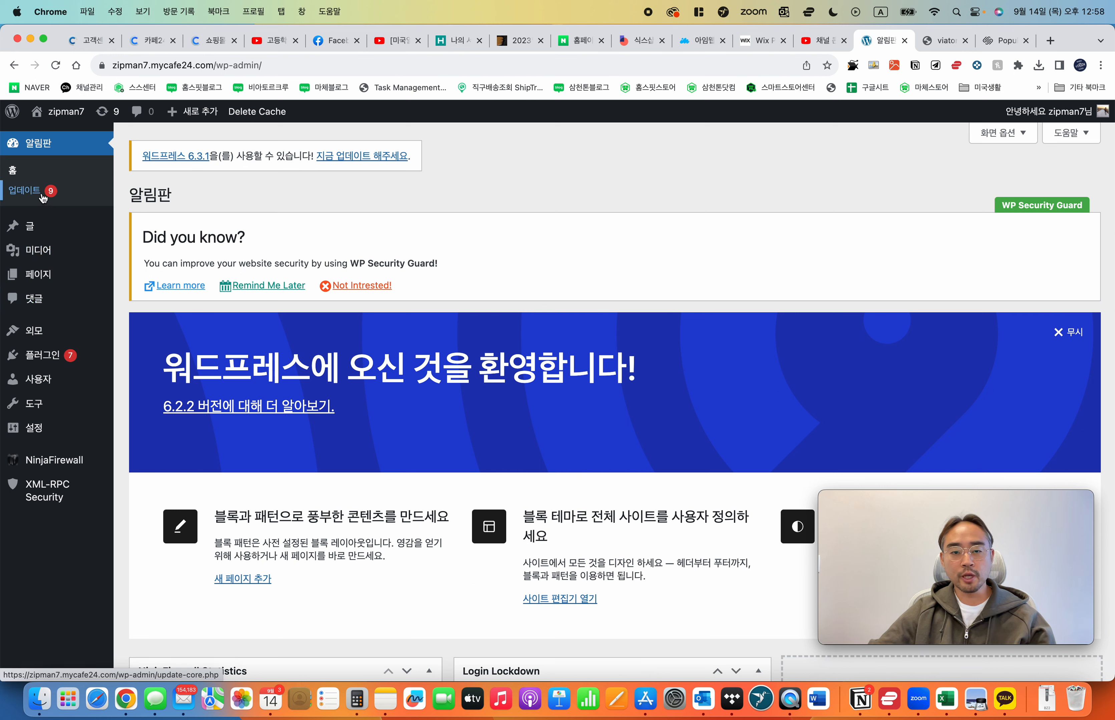
Step: Open the WordPress updates page from the dashboard's core update notice and check the currently installed version
mouse_move(70, 363)
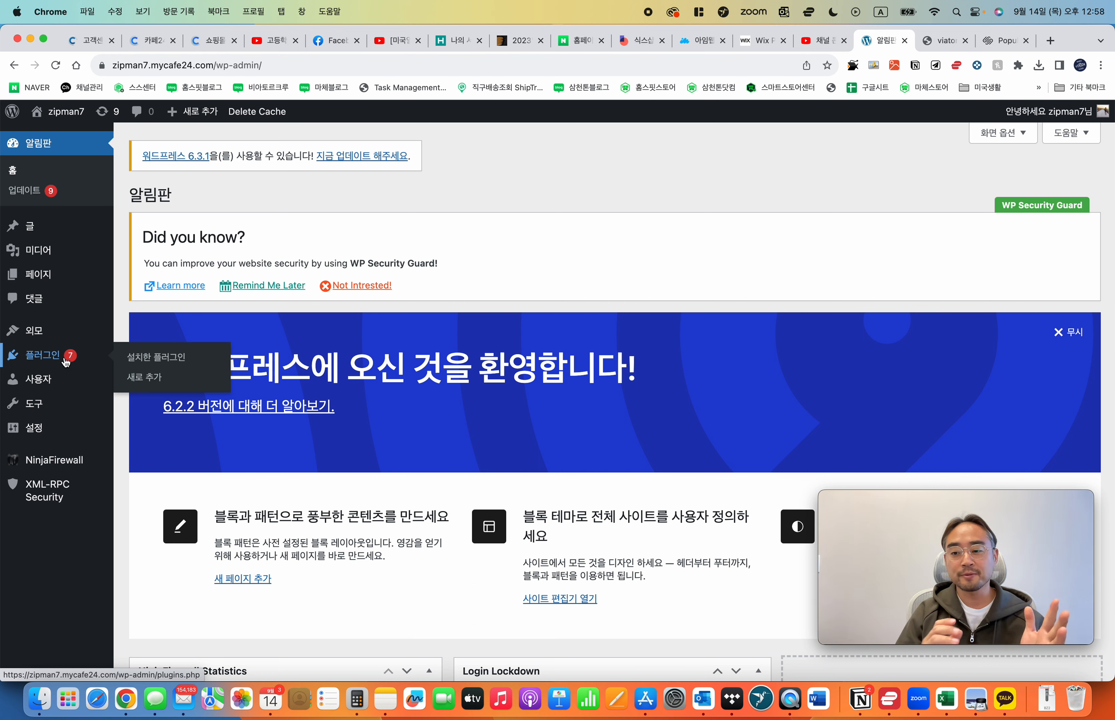
click(361, 156)
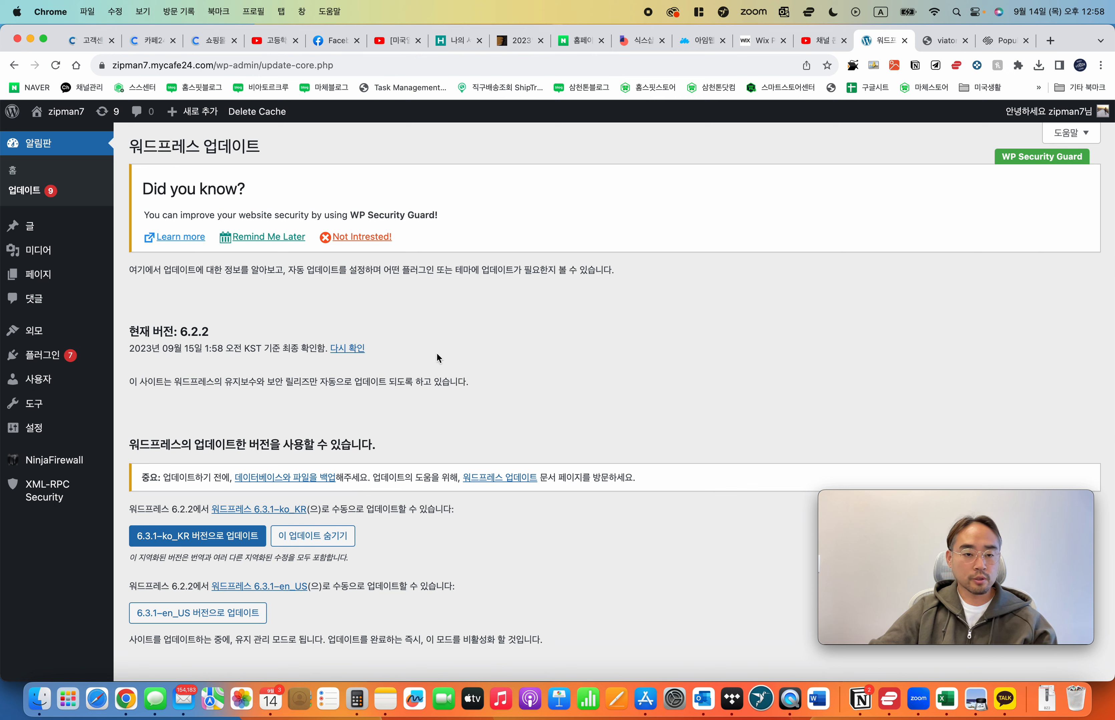
drag(177, 333, 236, 352)
click(230, 343)
click(237, 353)
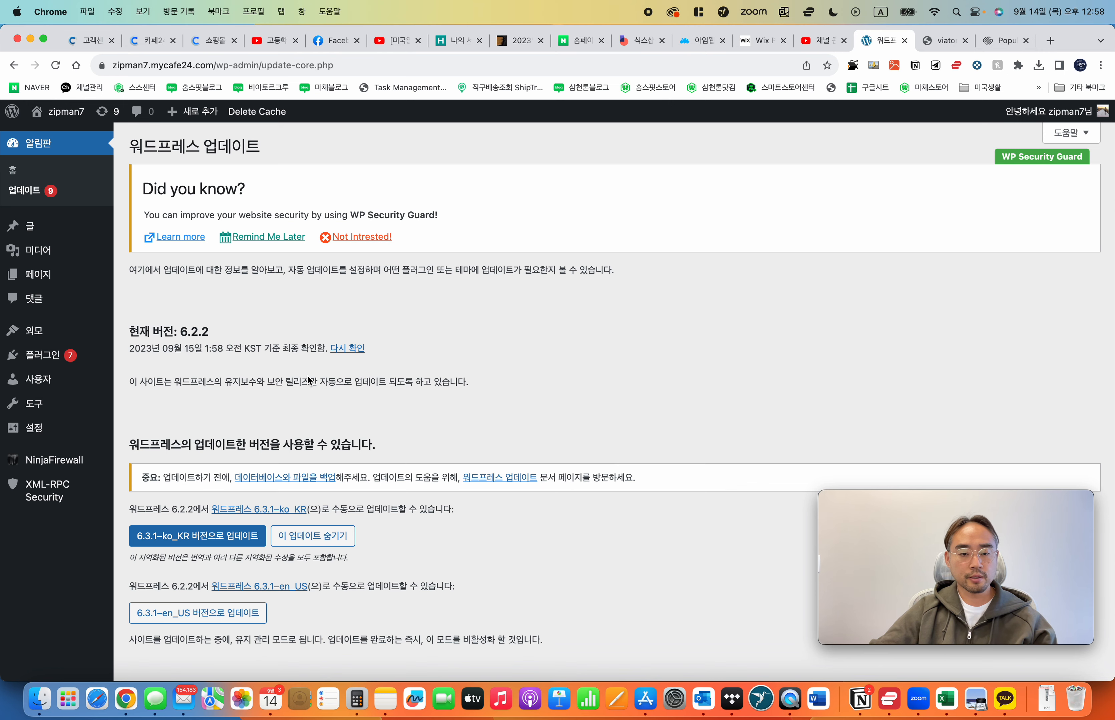
Step: Review the available WordPress core updates and install the 6.3.1–ko_KR version
scroll(307, 378, down, 2)
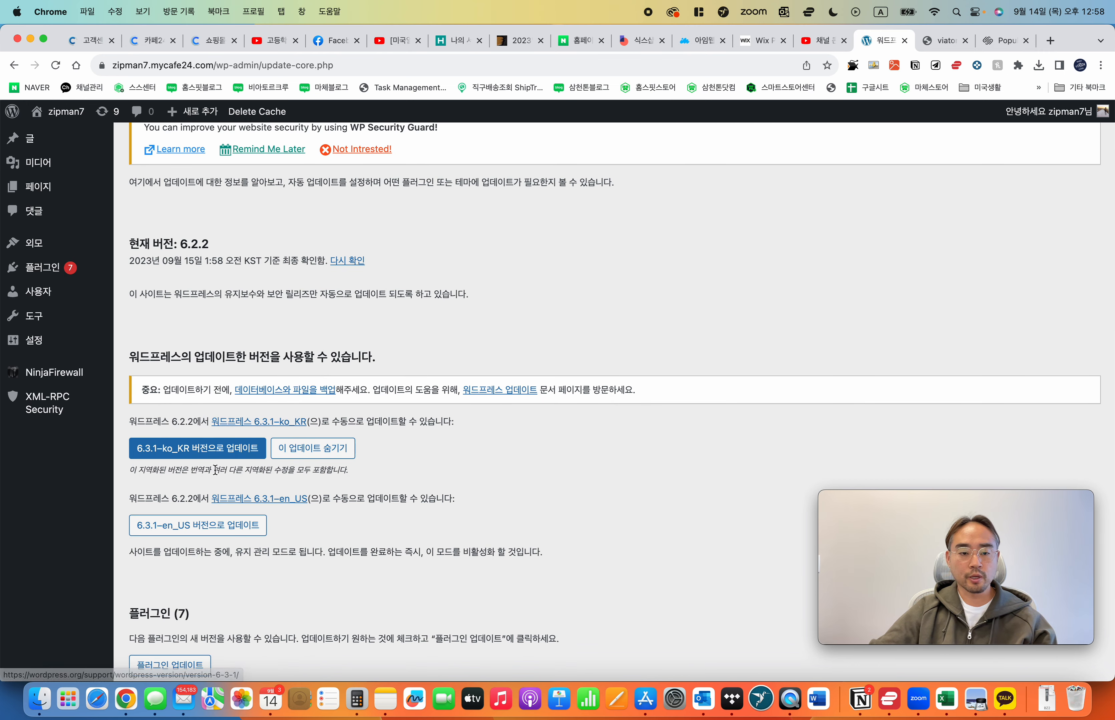
scroll(202, 459, down, 2)
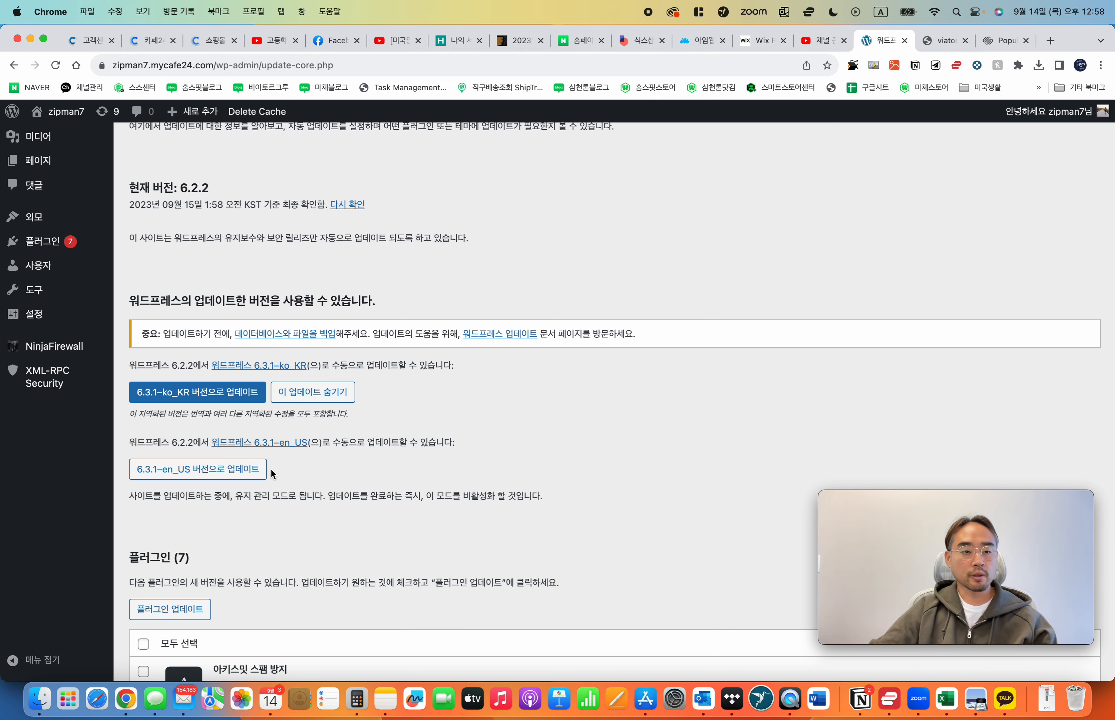
scroll(270, 468, up, 5)
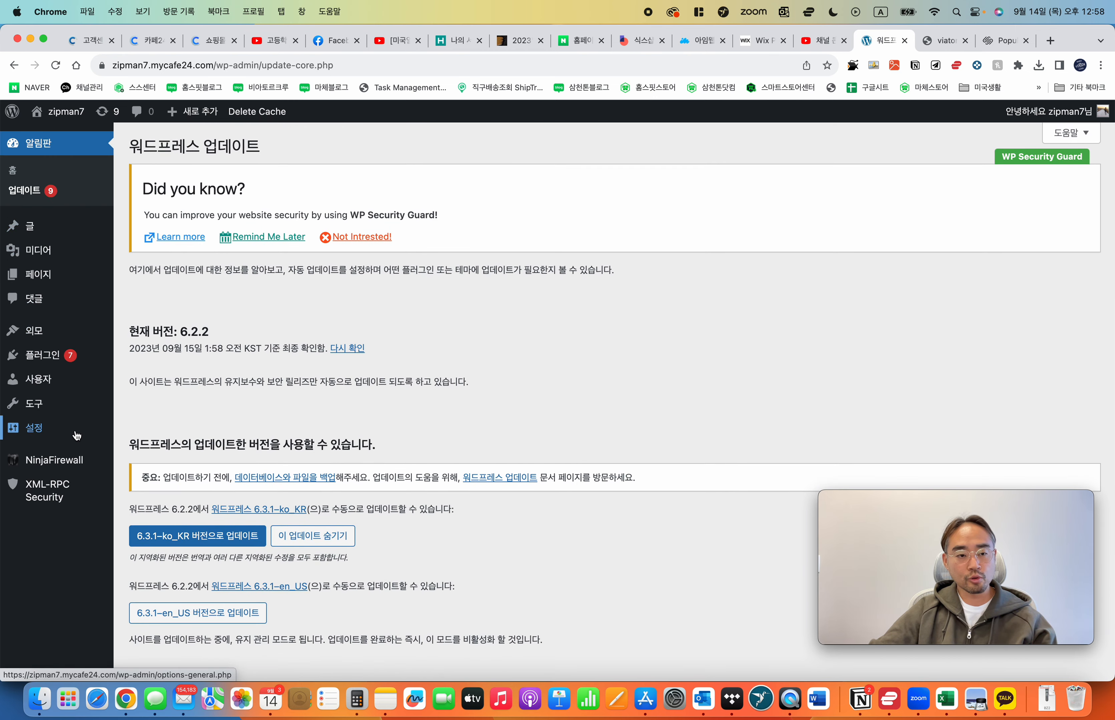
click(597, 563)
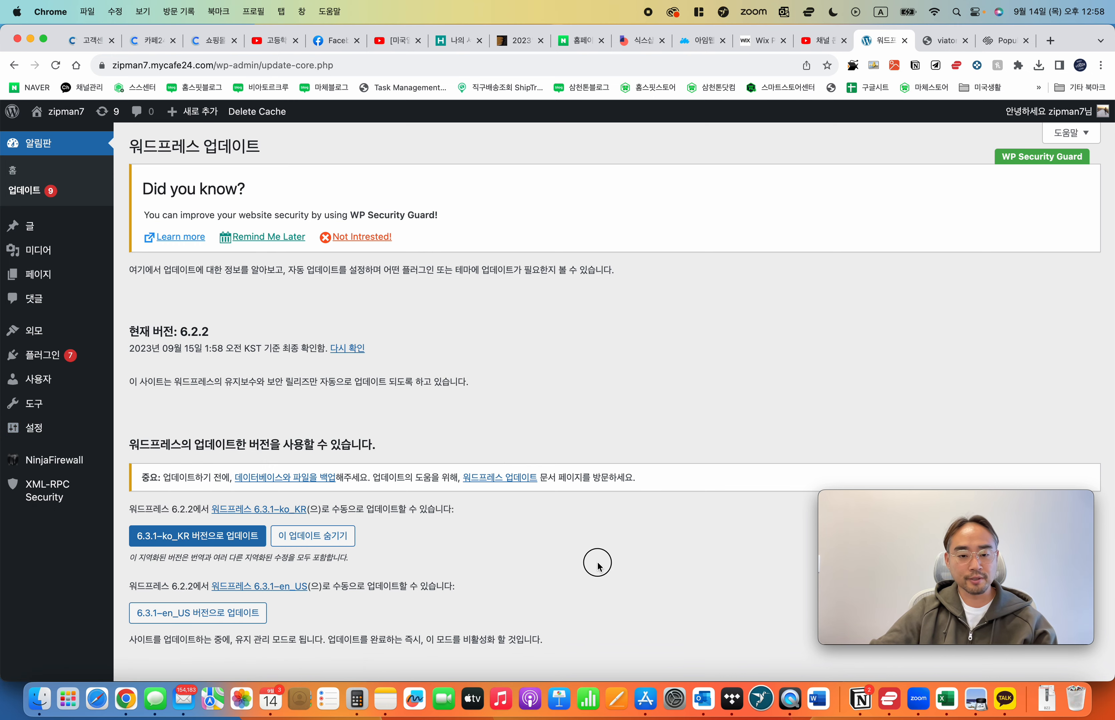
scroll(255, 547, down, 2)
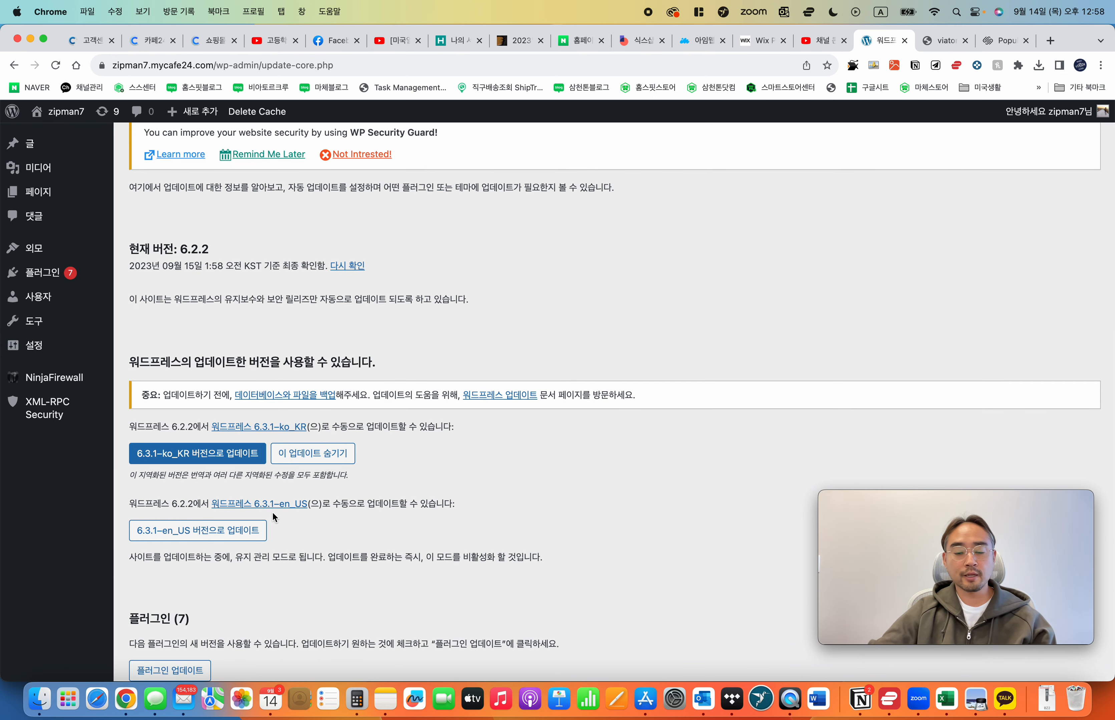
click(204, 463)
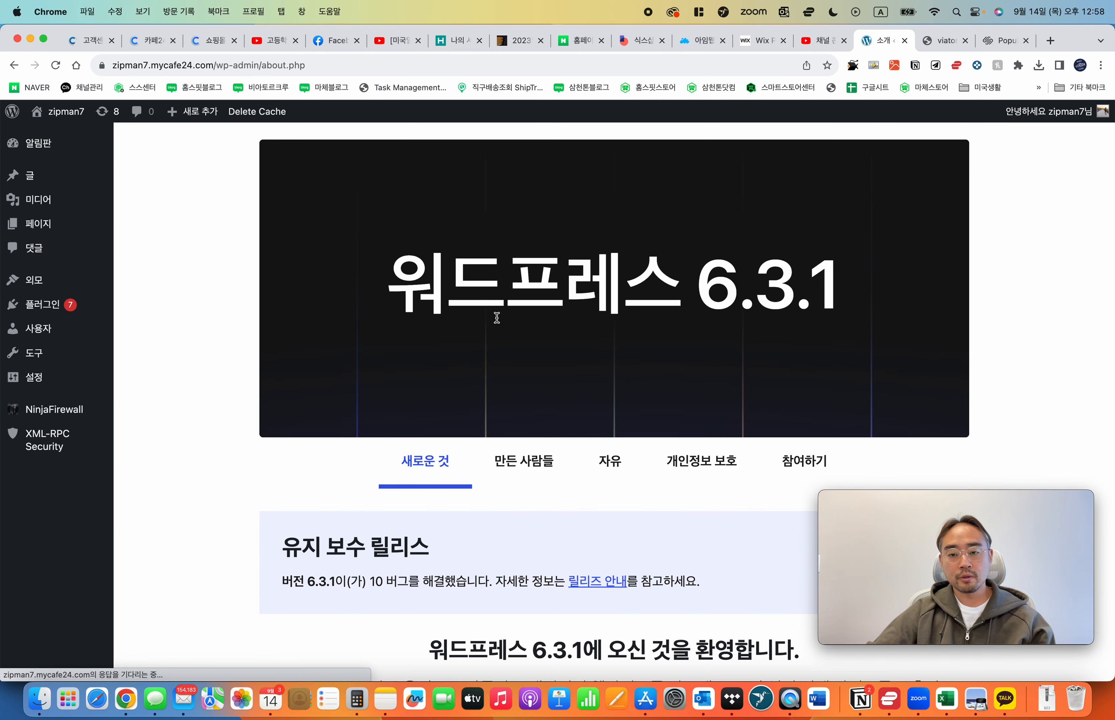
Step: Read the welcome introduction on the WordPress 6.3.1 release page
scroll(320, 340, up, 2)
scroll(254, 341, down, 10)
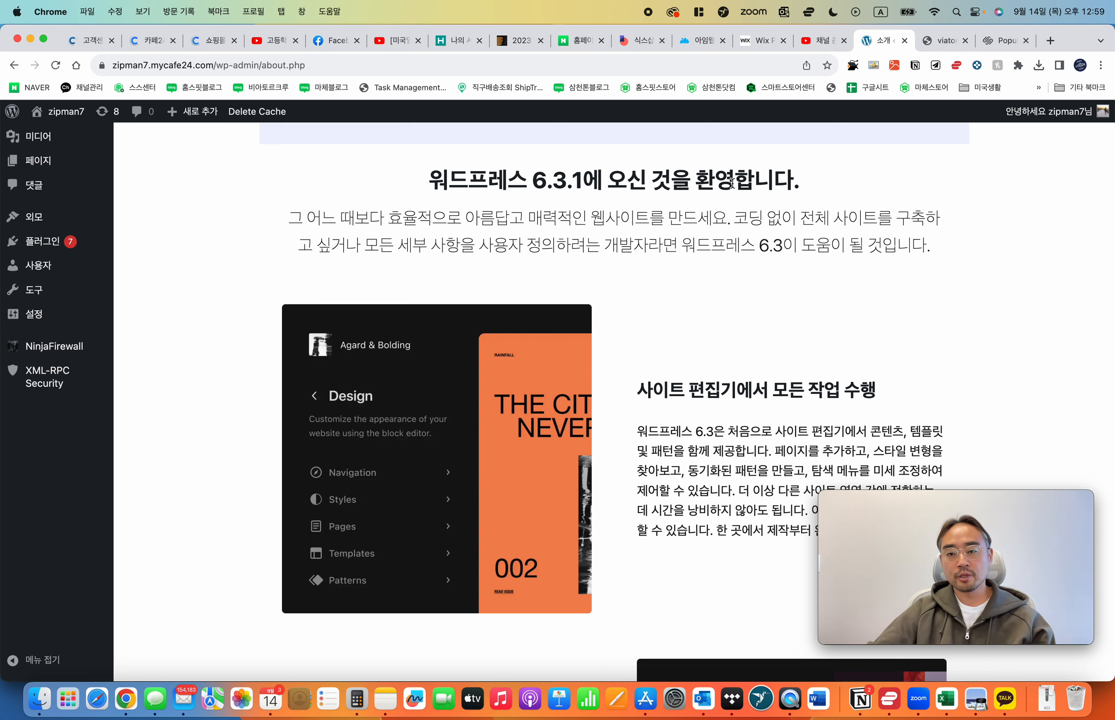
drag(732, 183, 862, 265)
click(881, 264)
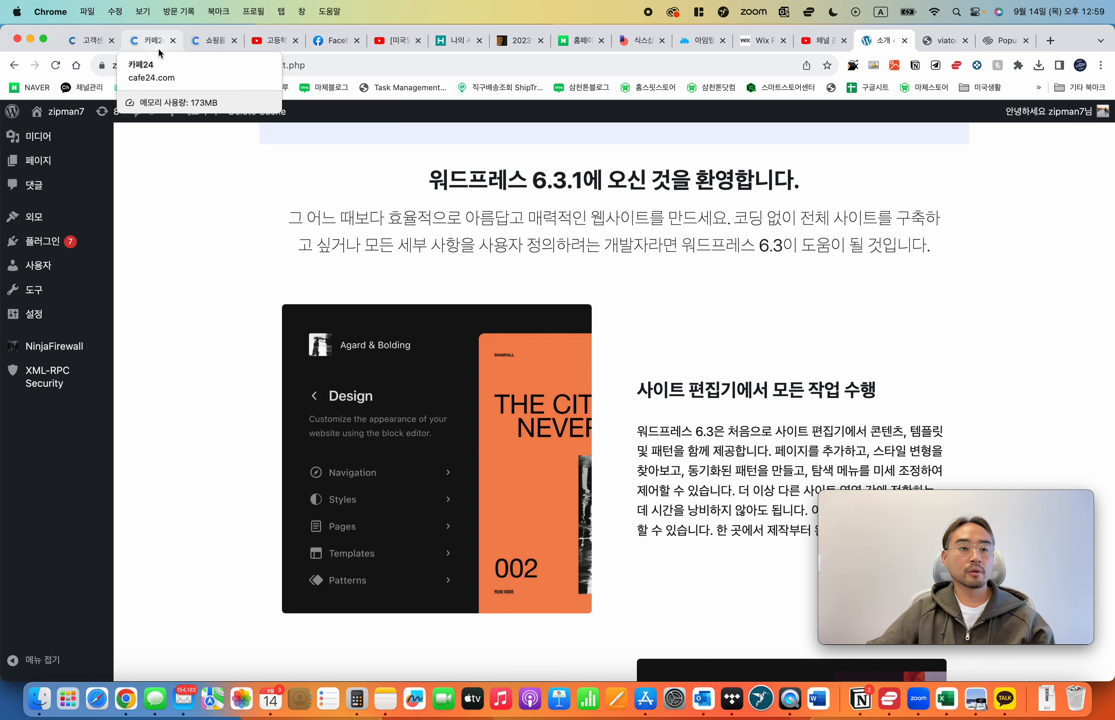
Step: Look over the Cafe24 homepage and return to the WordPress 6.3.1 release page
click(148, 47)
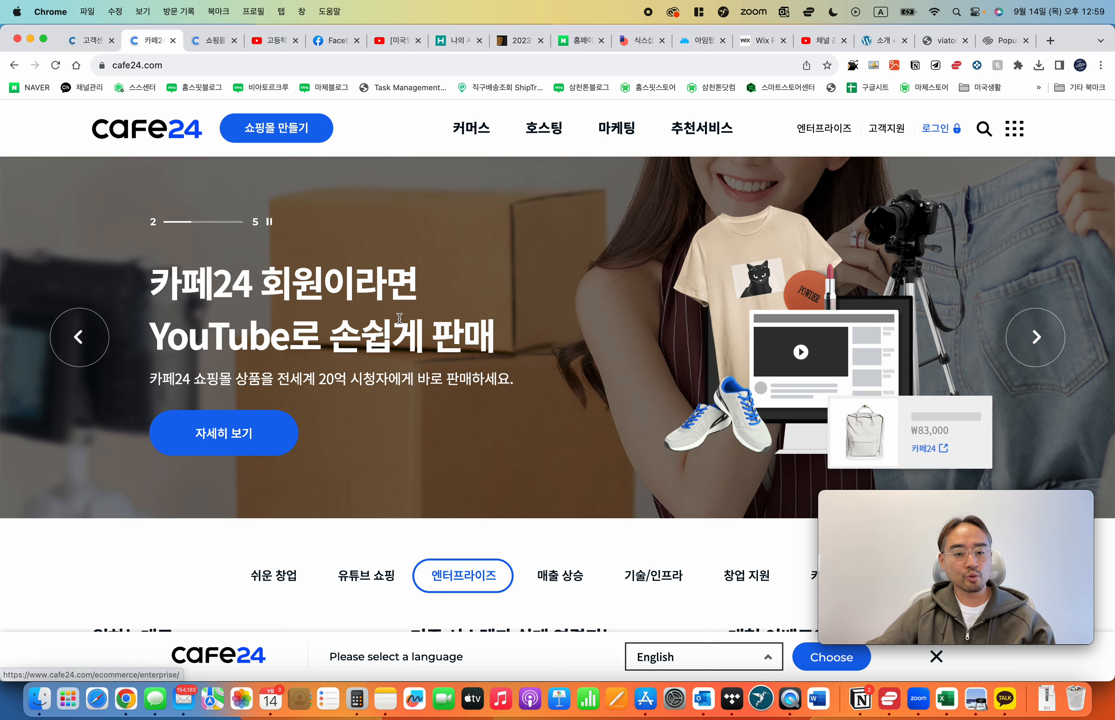
scroll(454, 311, down, 9)
scroll(454, 312, up, 4)
scroll(454, 308, up, 3)
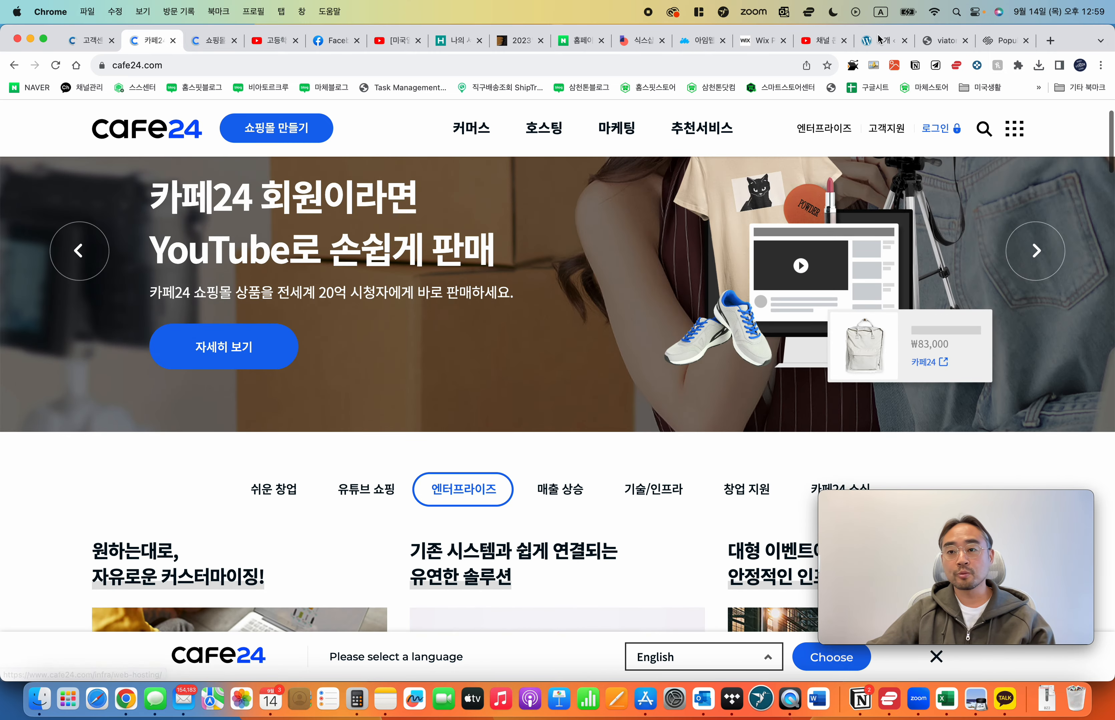
click(883, 43)
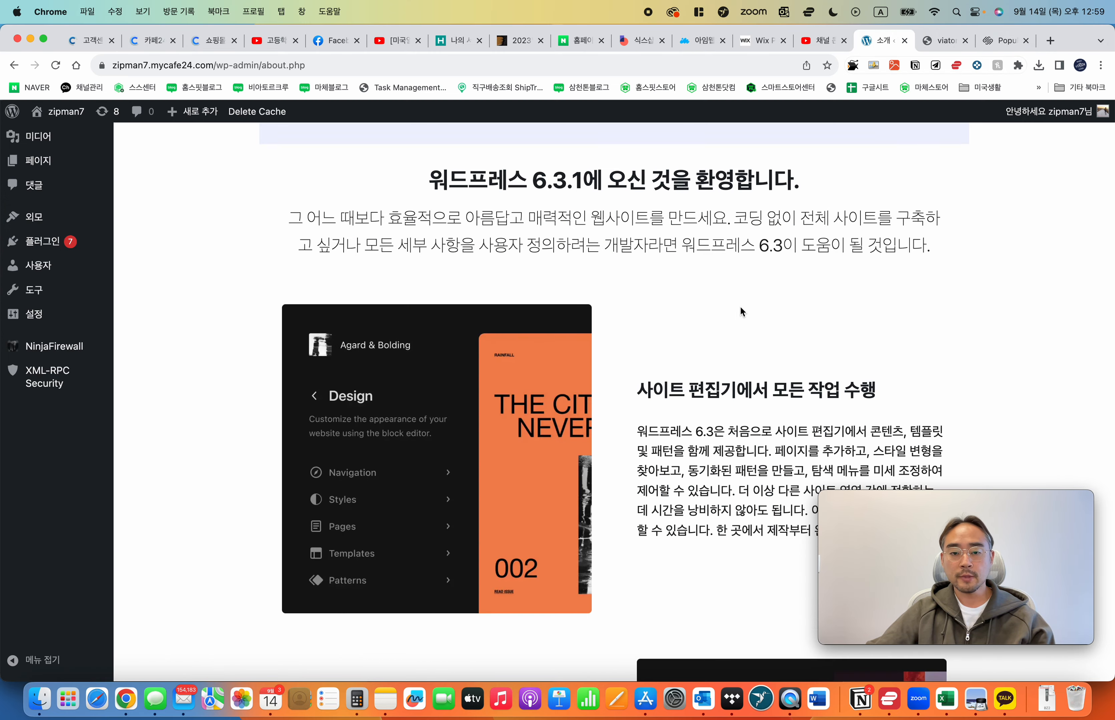
Step: Examine the WordPress 6.3.1 maintenance release note and the opening lines of the welcome text below it
scroll(739, 314, up, 6)
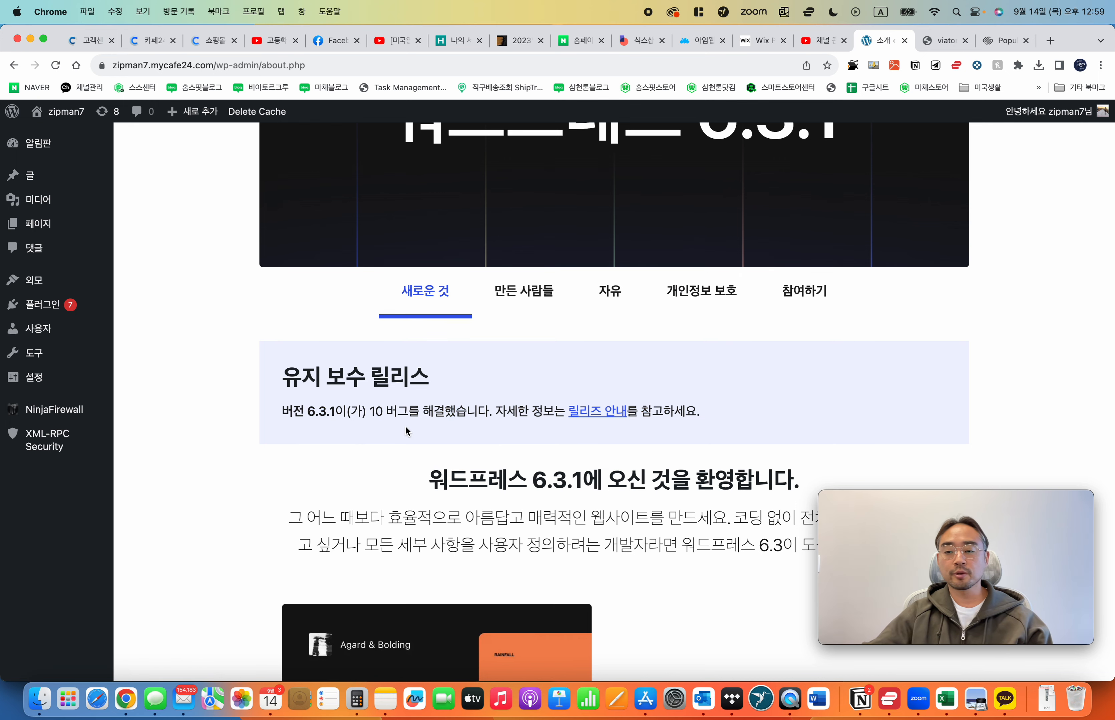
scroll(405, 425, up, 5)
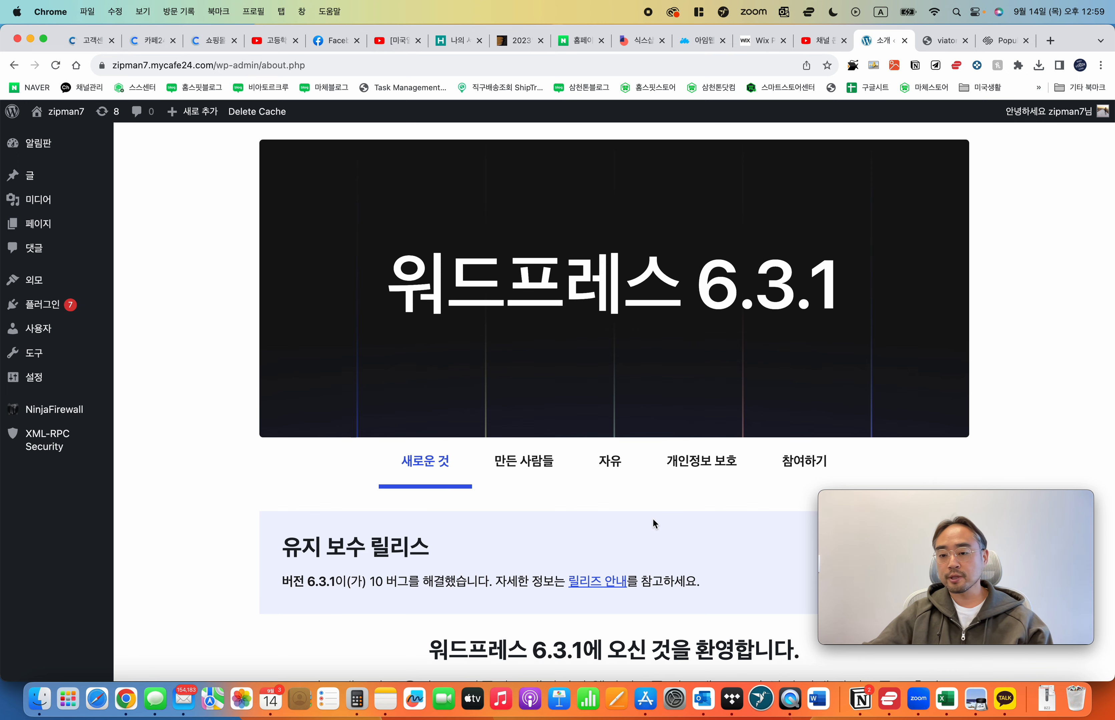
scroll(651, 523, down, 5)
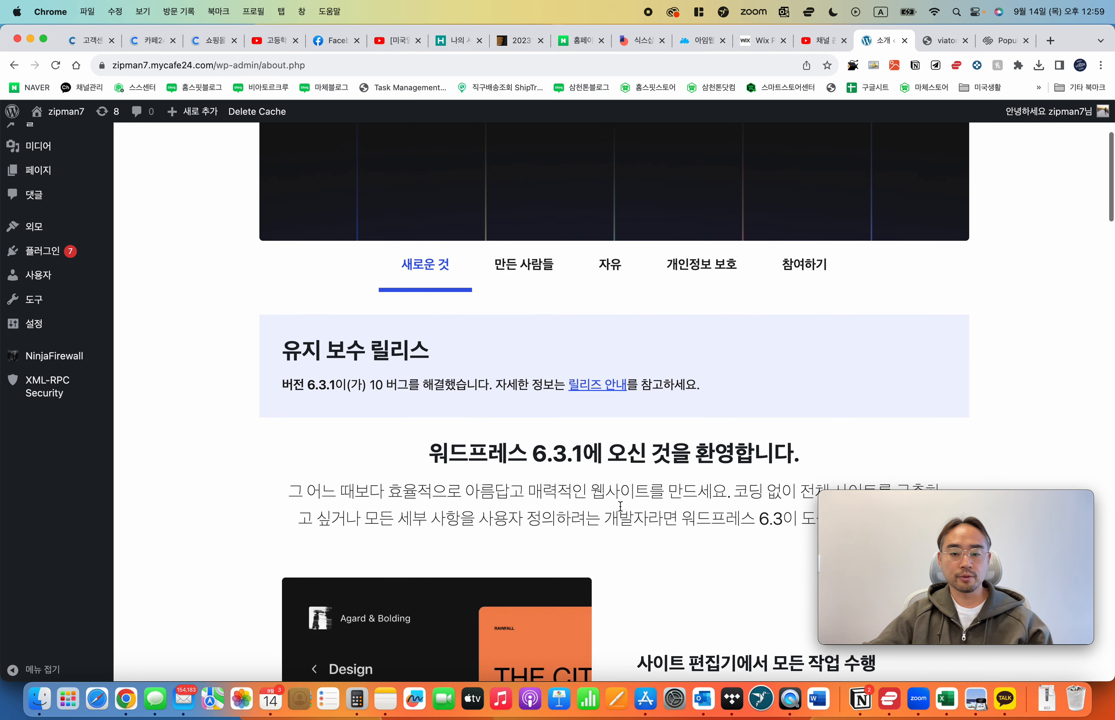
click(613, 539)
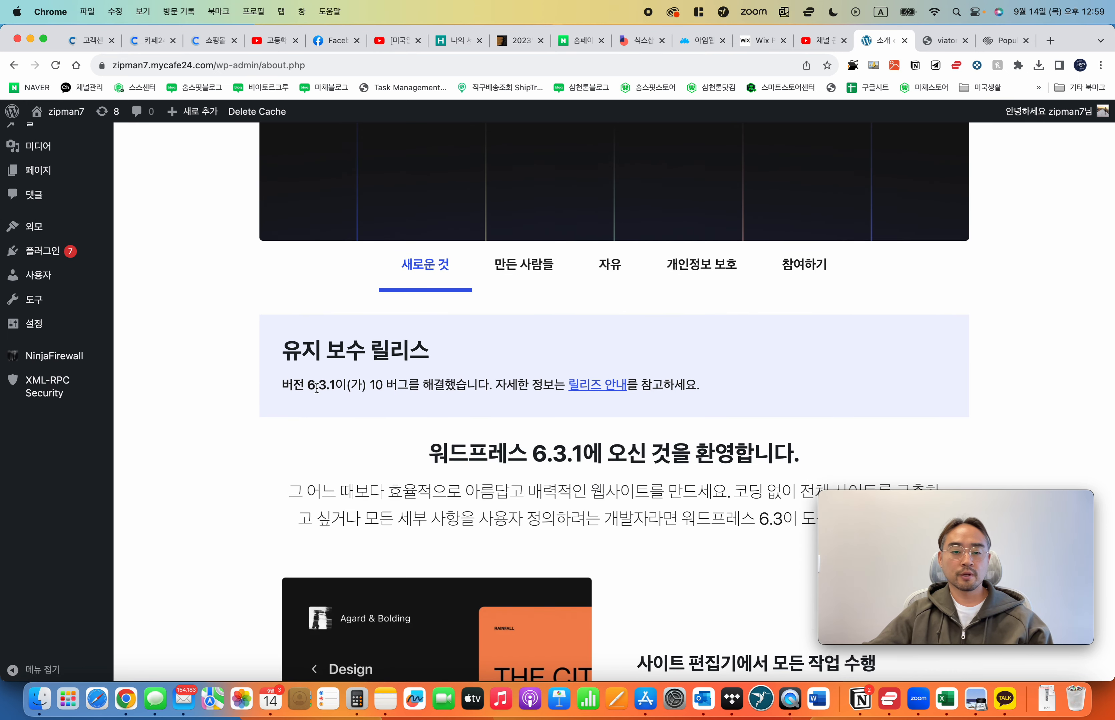
drag(292, 386, 447, 397)
click(490, 459)
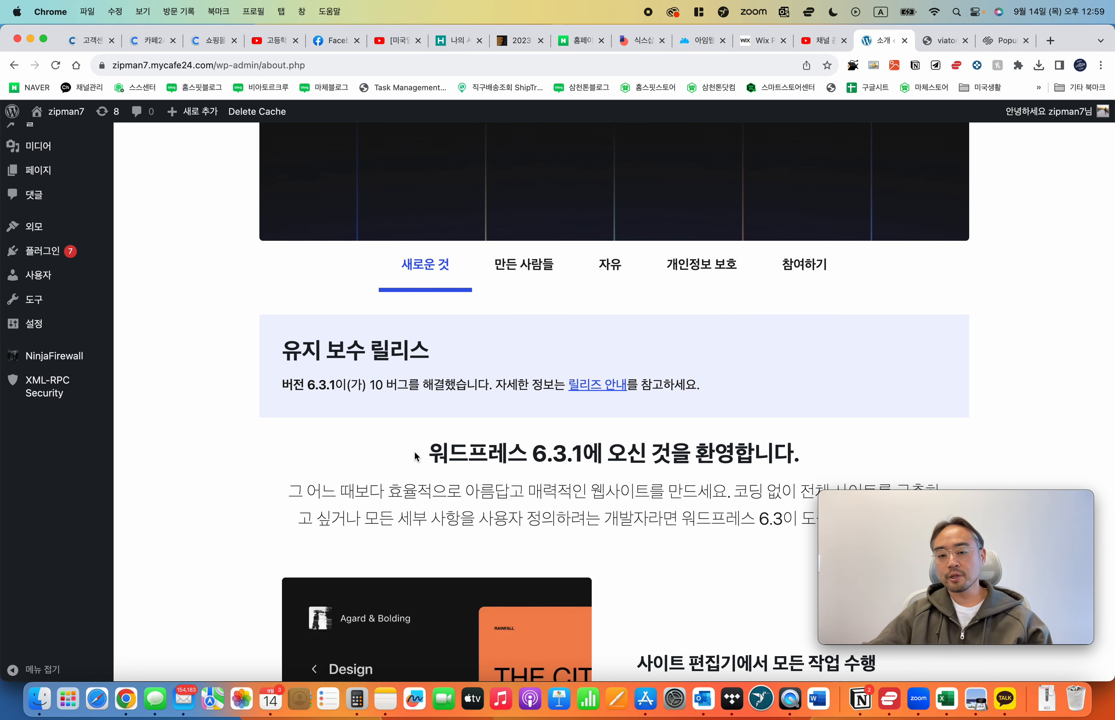
scroll(623, 507, down, 3)
drag(289, 410, 336, 411)
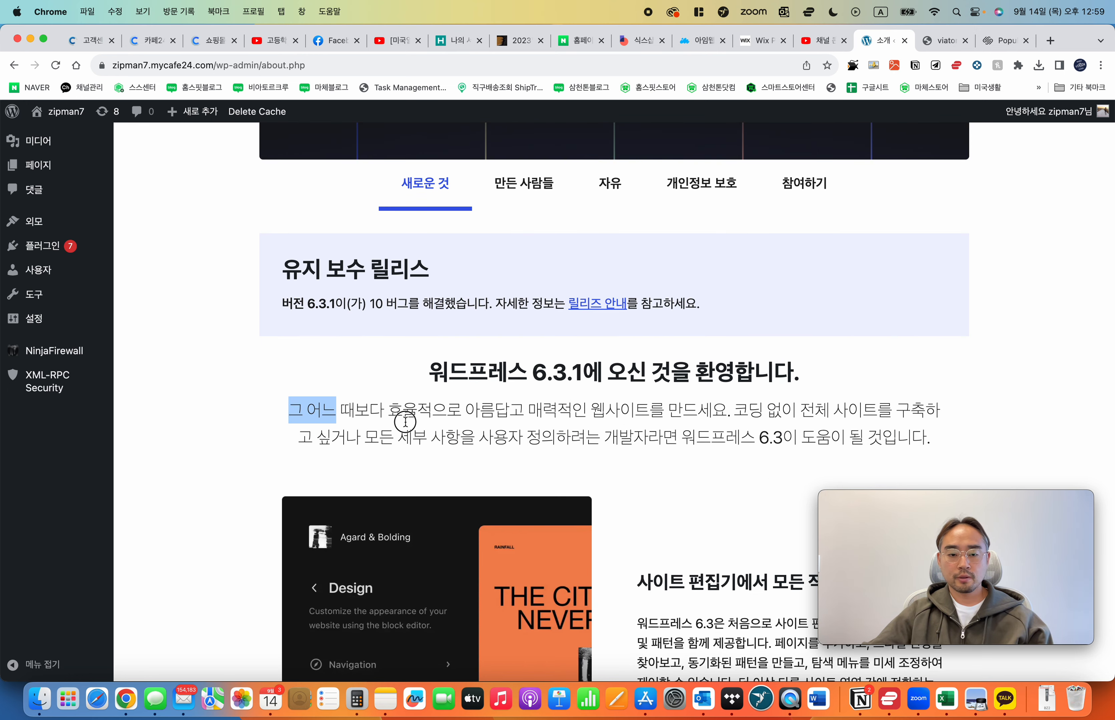
click(405, 422)
Step: Read the release page's sections on working entirely in the site editor and on creating and syncing patterns
scroll(673, 456, down, 10)
drag(643, 178, 712, 245)
click(712, 245)
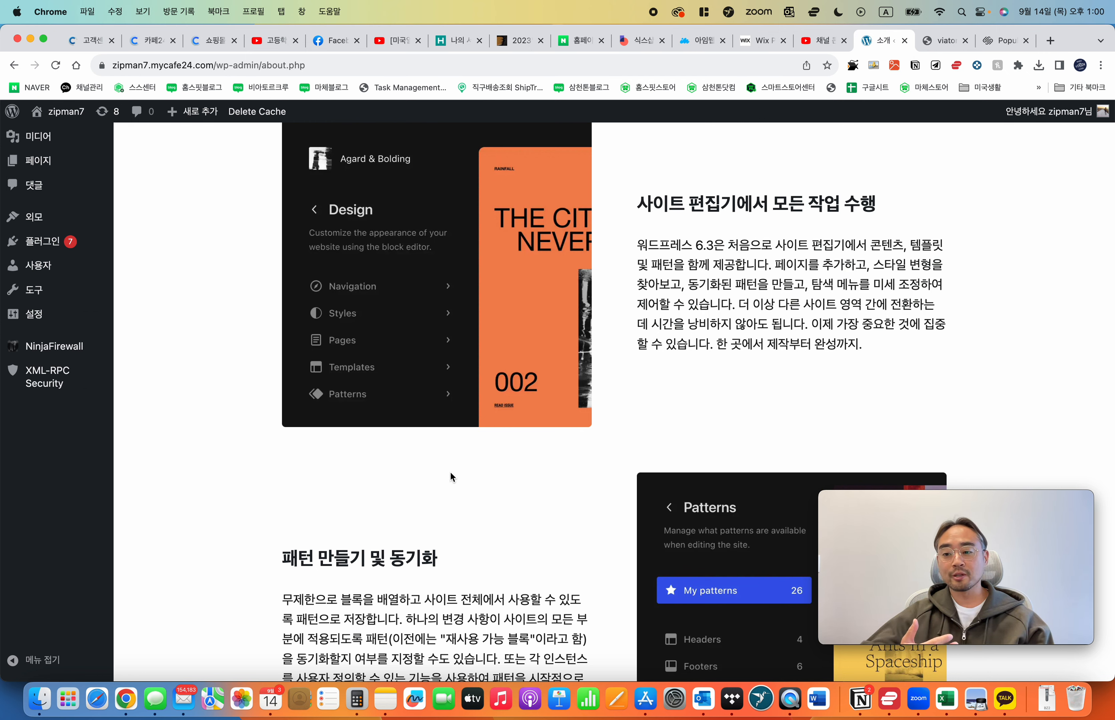
scroll(450, 473, down, 1)
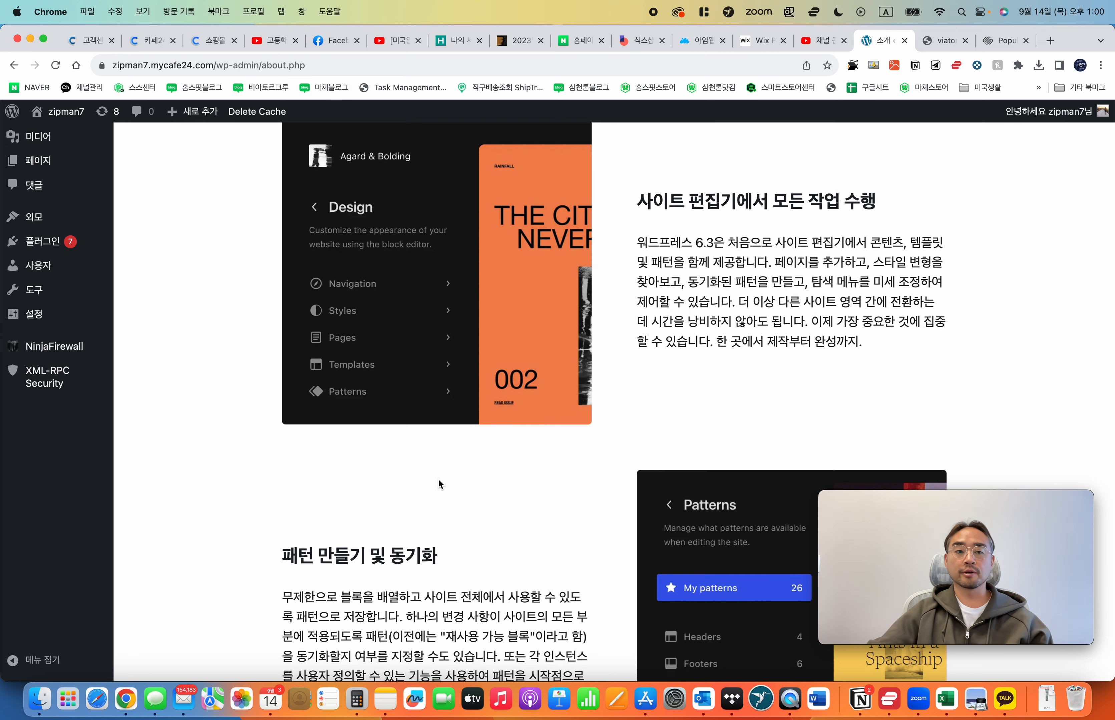
drag(282, 552, 476, 572)
click(476, 573)
drag(638, 242, 770, 338)
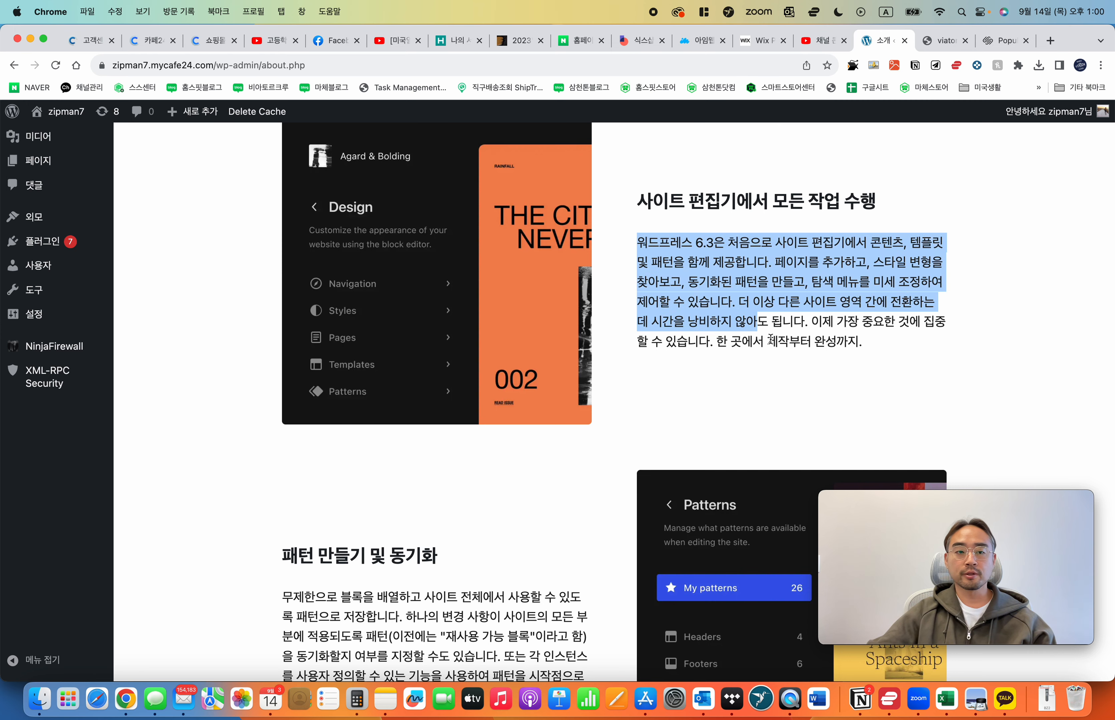
click(769, 339)
scroll(456, 548, up, 5)
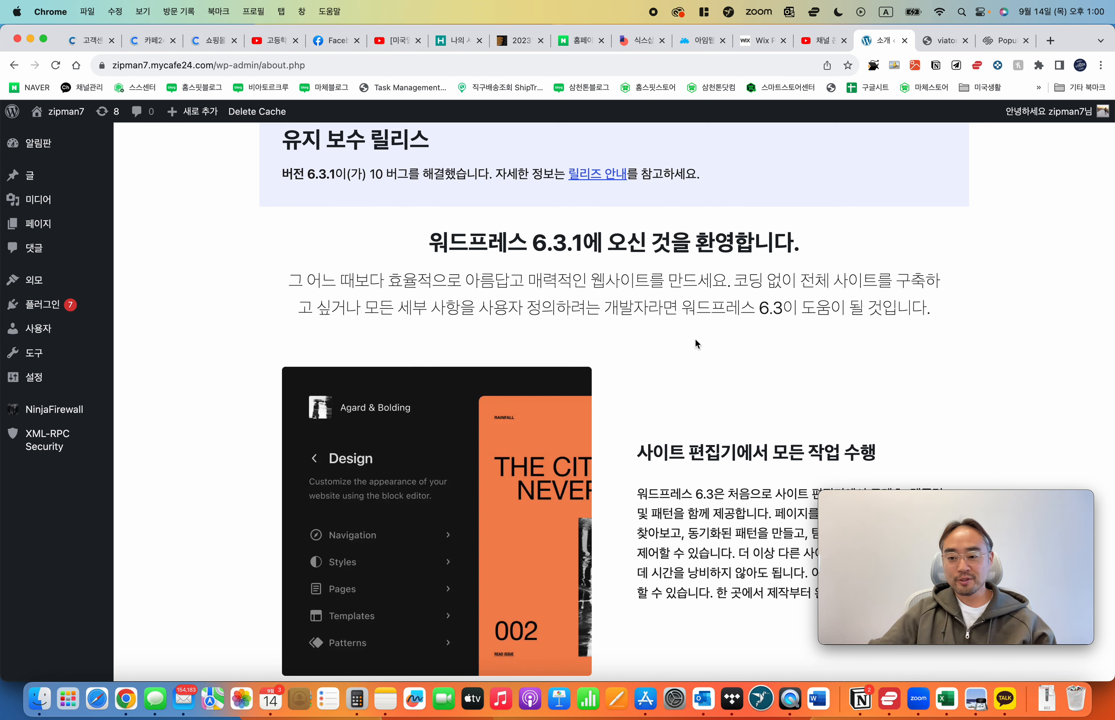
drag(708, 408, 739, 496)
click(725, 507)
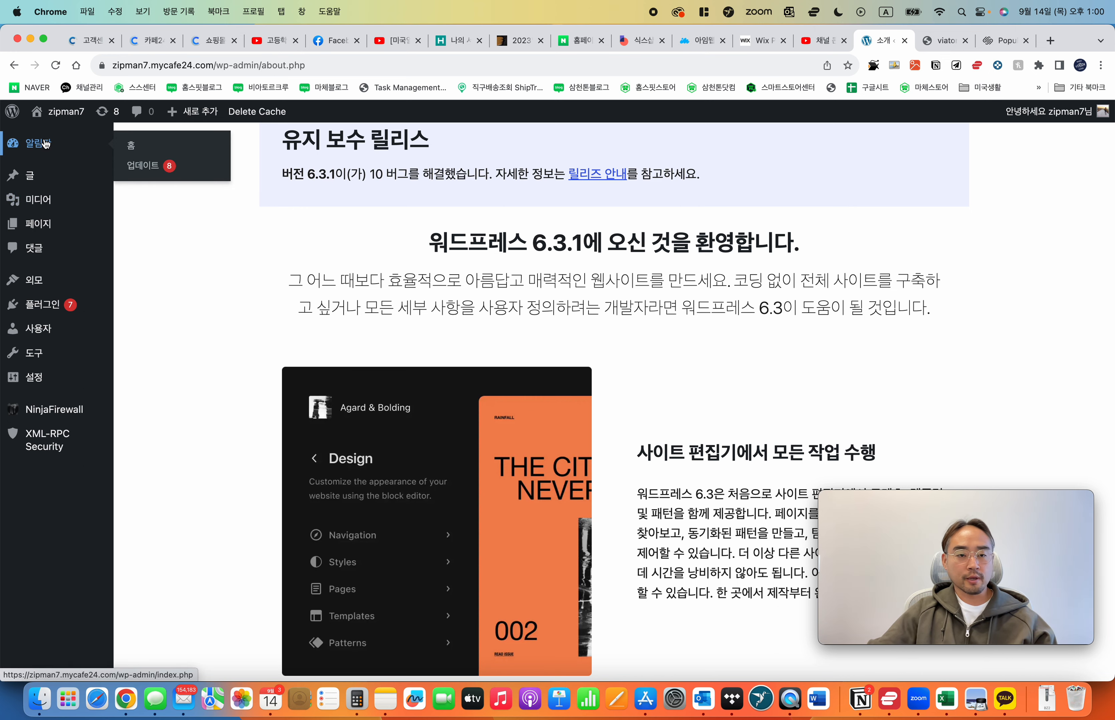
Step: Return to the WordPress updates page and examine the plugins awaiting updates, including Disable XML-RPC-API and NinjaFirewall
scroll(422, 288, up, 10)
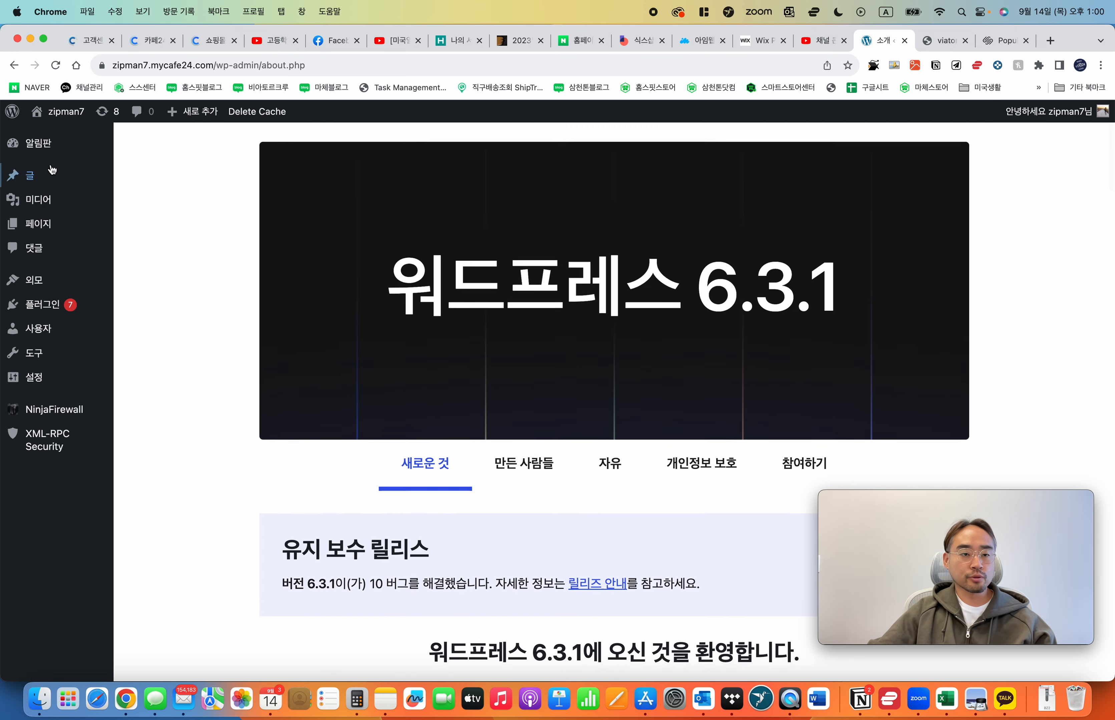
mouse_move(44, 155)
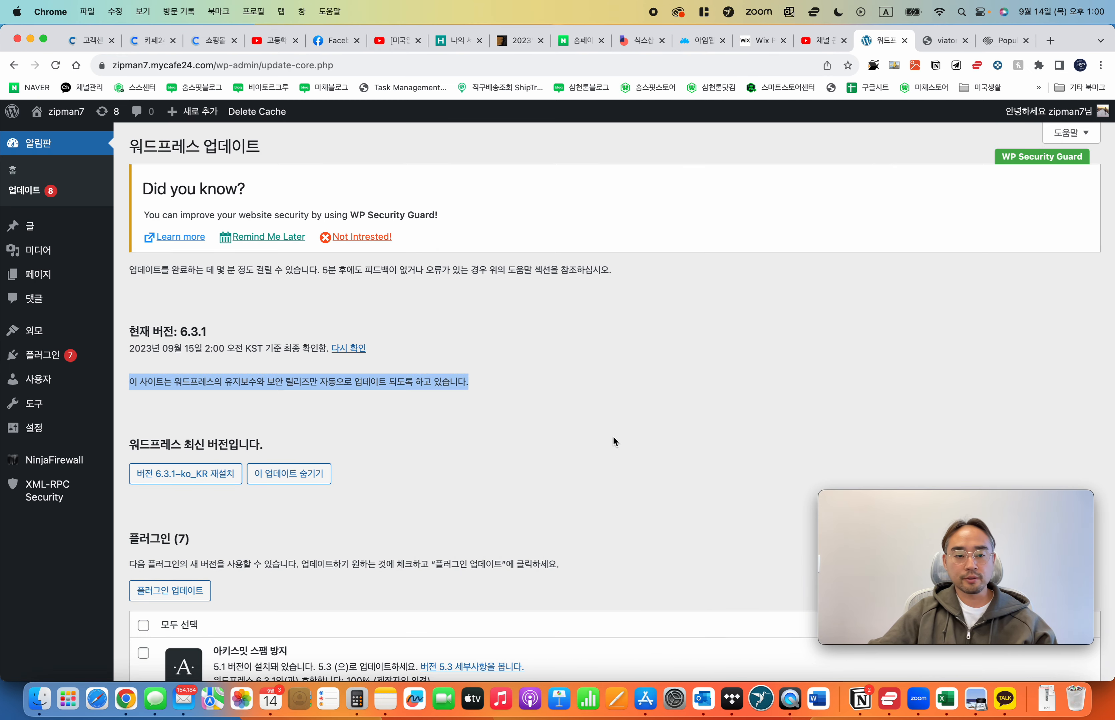
scroll(611, 440, down, 10)
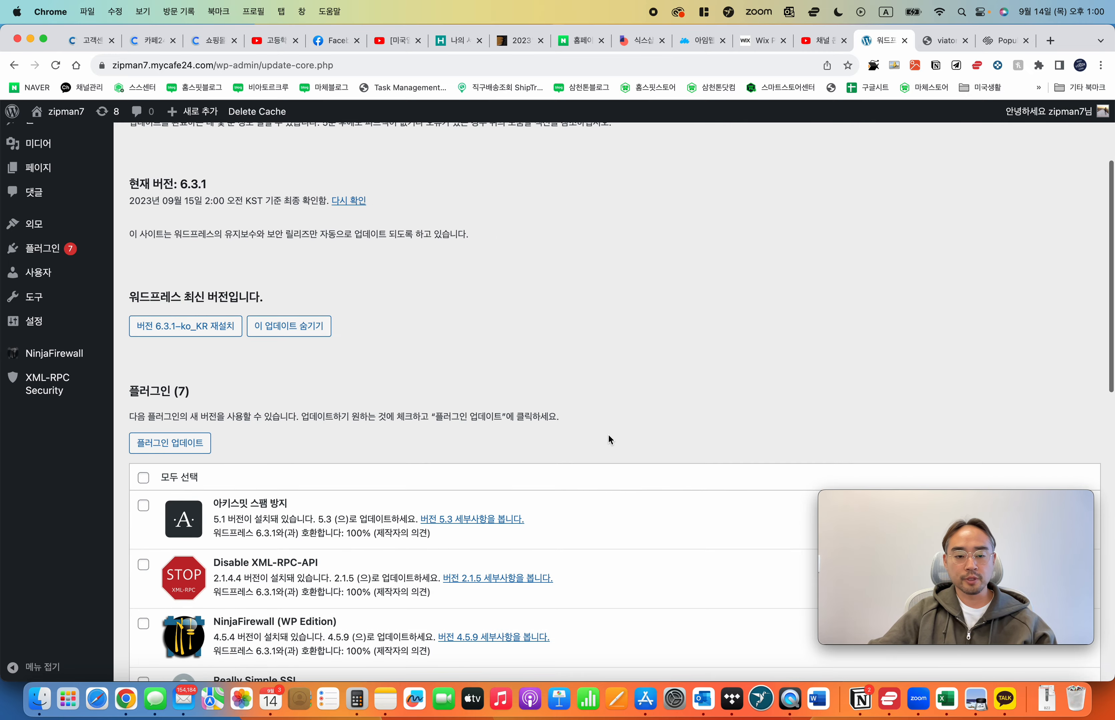
scroll(611, 441, up, 3)
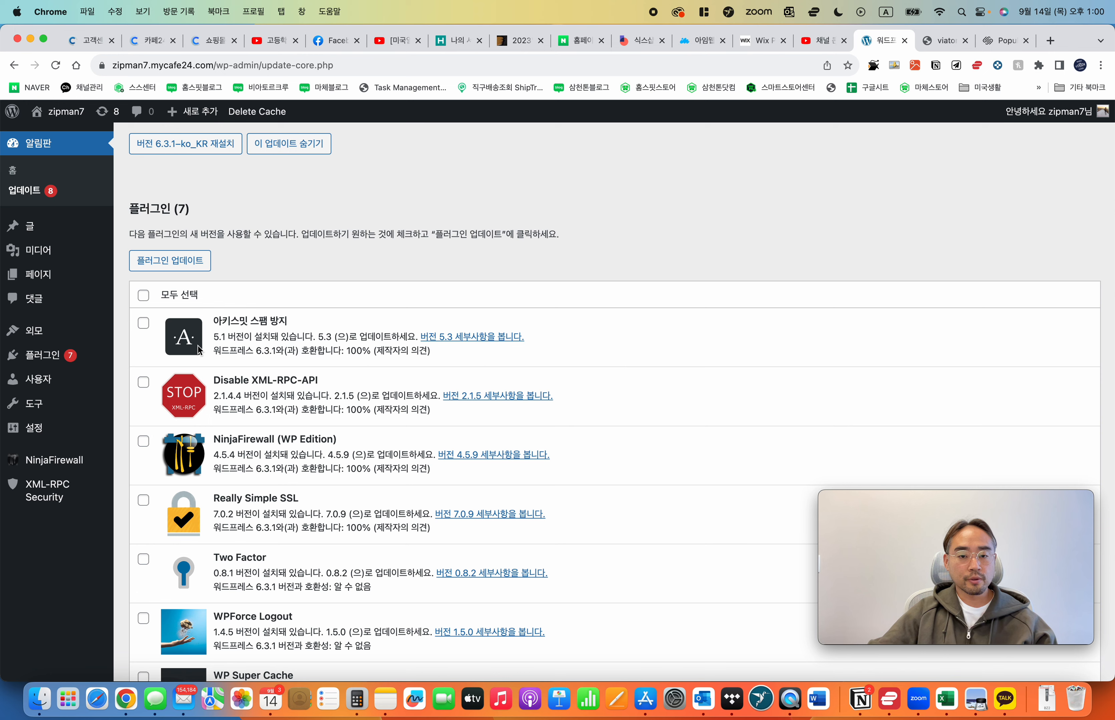
scroll(274, 394, down, 2)
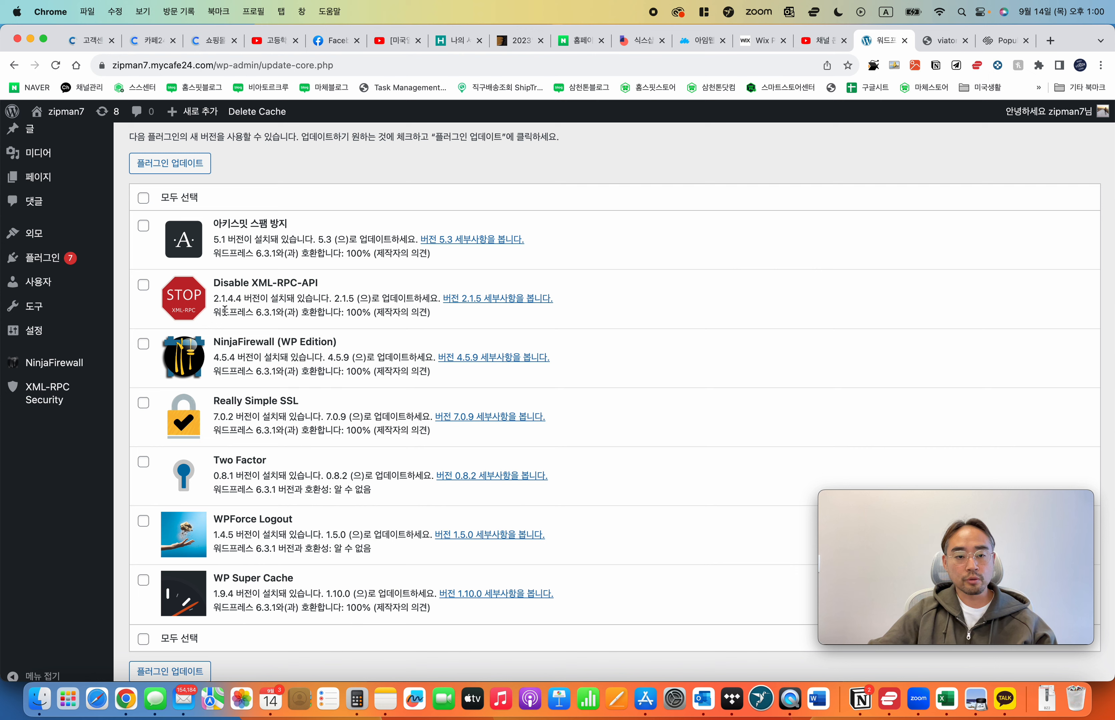
triple_click(224, 311)
click(377, 358)
drag(240, 361, 429, 374)
click(345, 383)
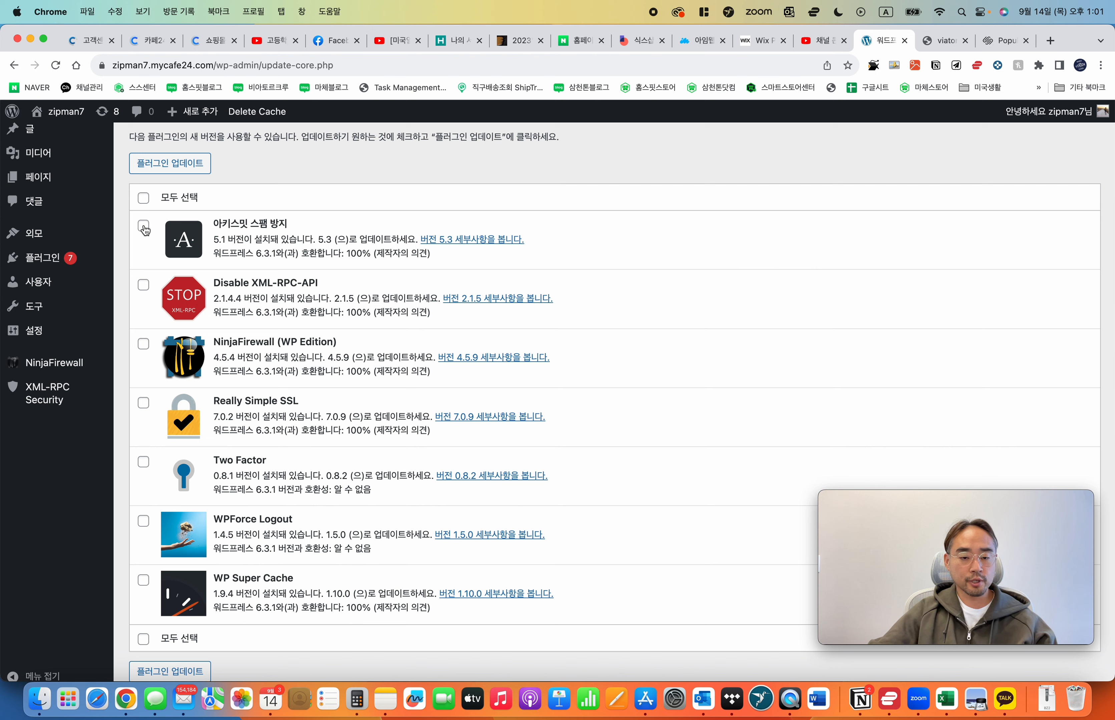
Step: Select all listed plugins, update them together, and follow the update progress to the end of the page
click(143, 198)
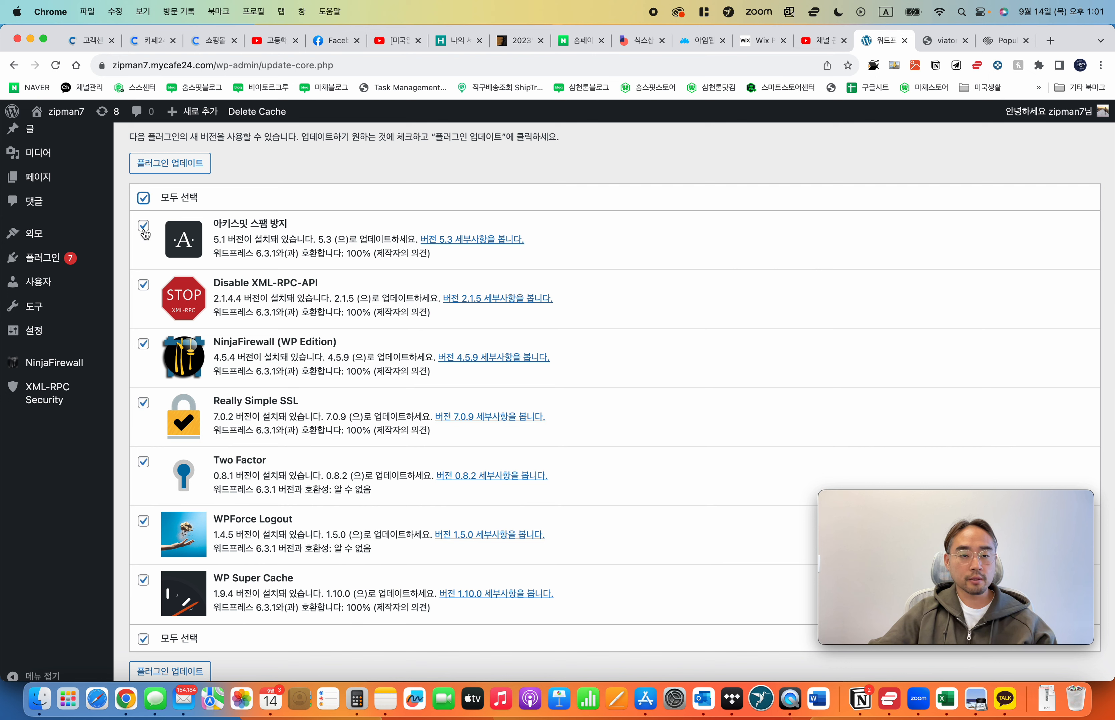
click(175, 172)
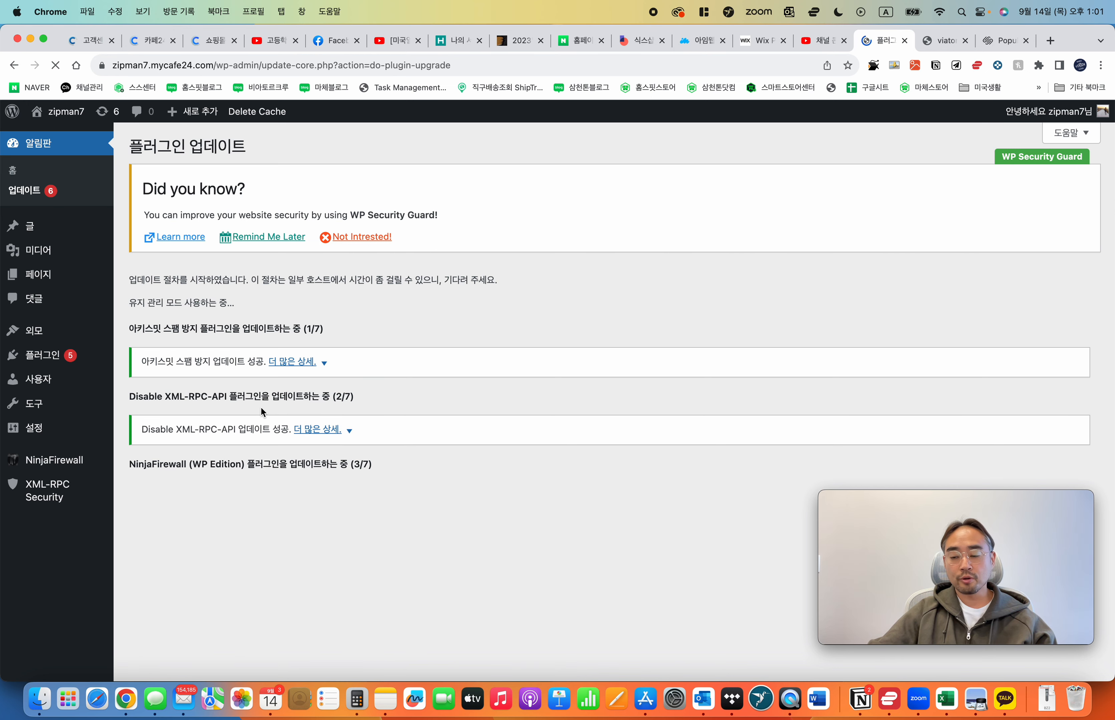
scroll(379, 436, down, 2)
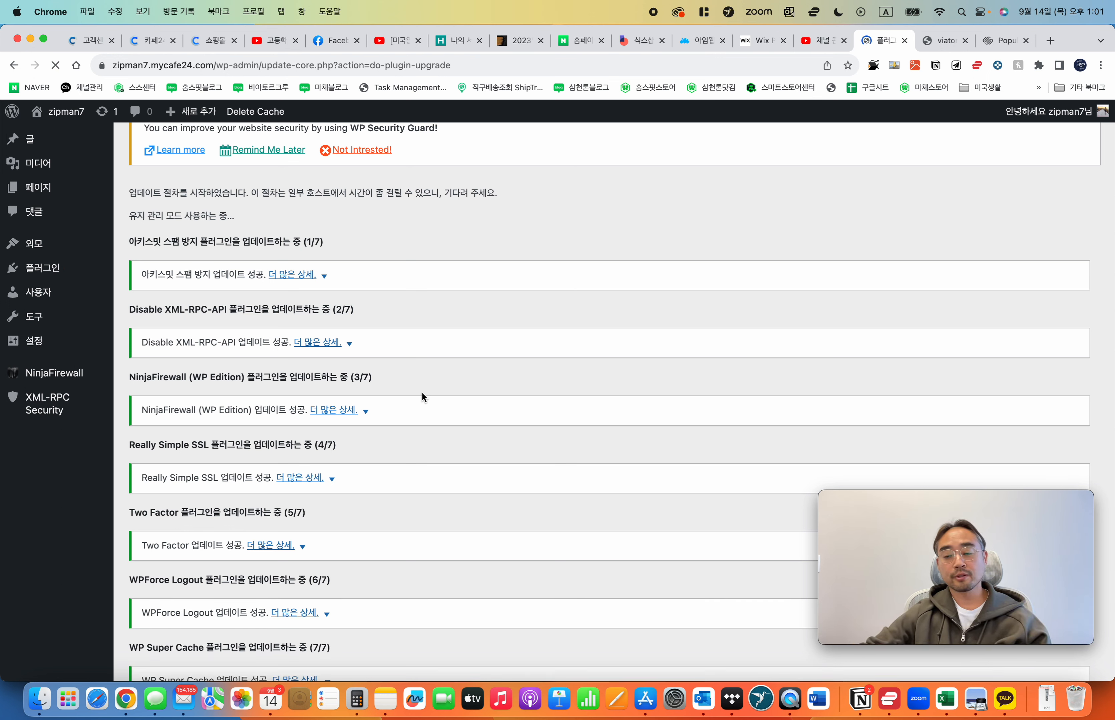
scroll(422, 397, down, 5)
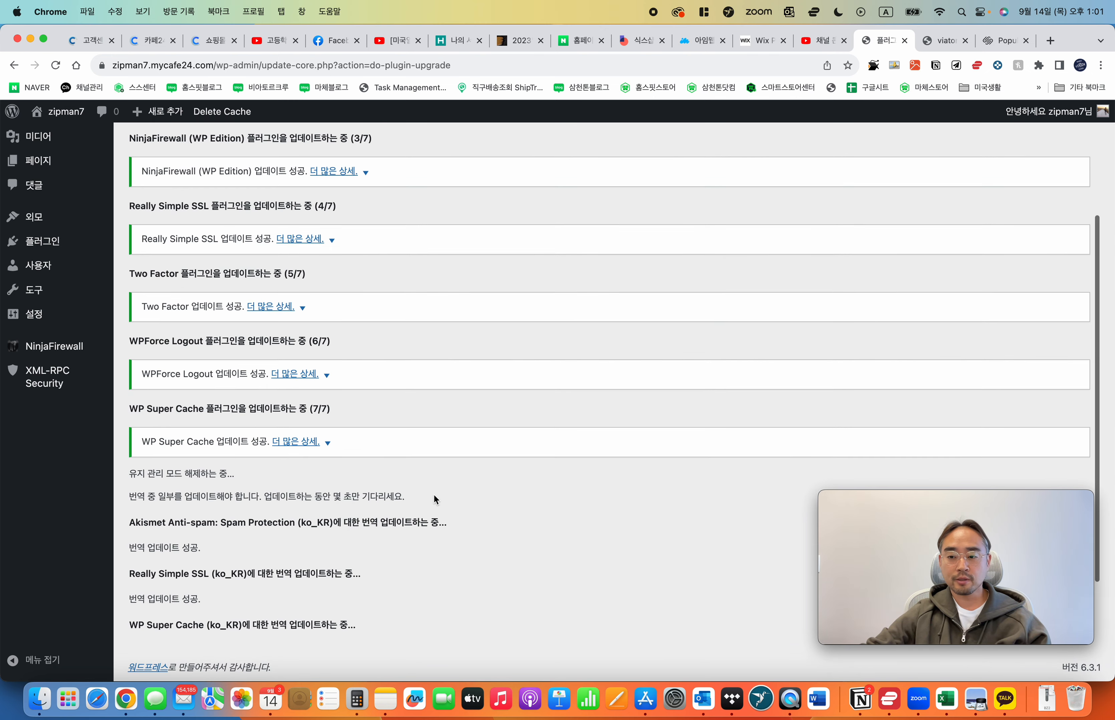
Step: Review the completed plugin updates and expand the update details for Akismet and Disable XML-RPC-API
scroll(434, 494, down, 2)
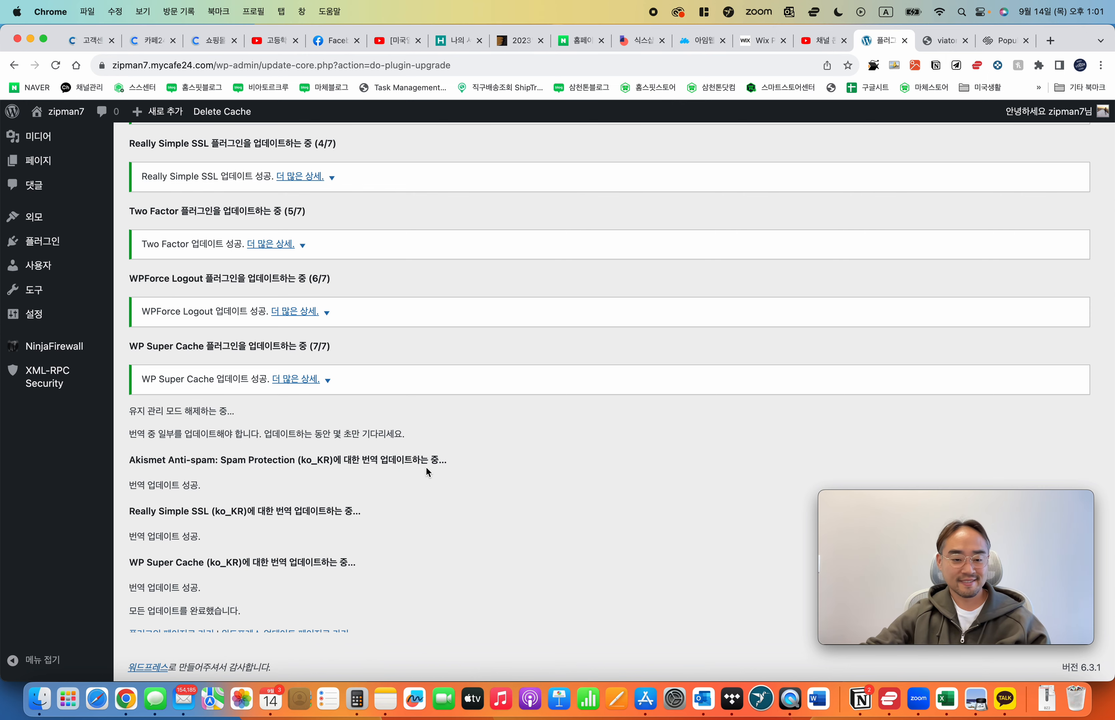
scroll(426, 471, down, 1)
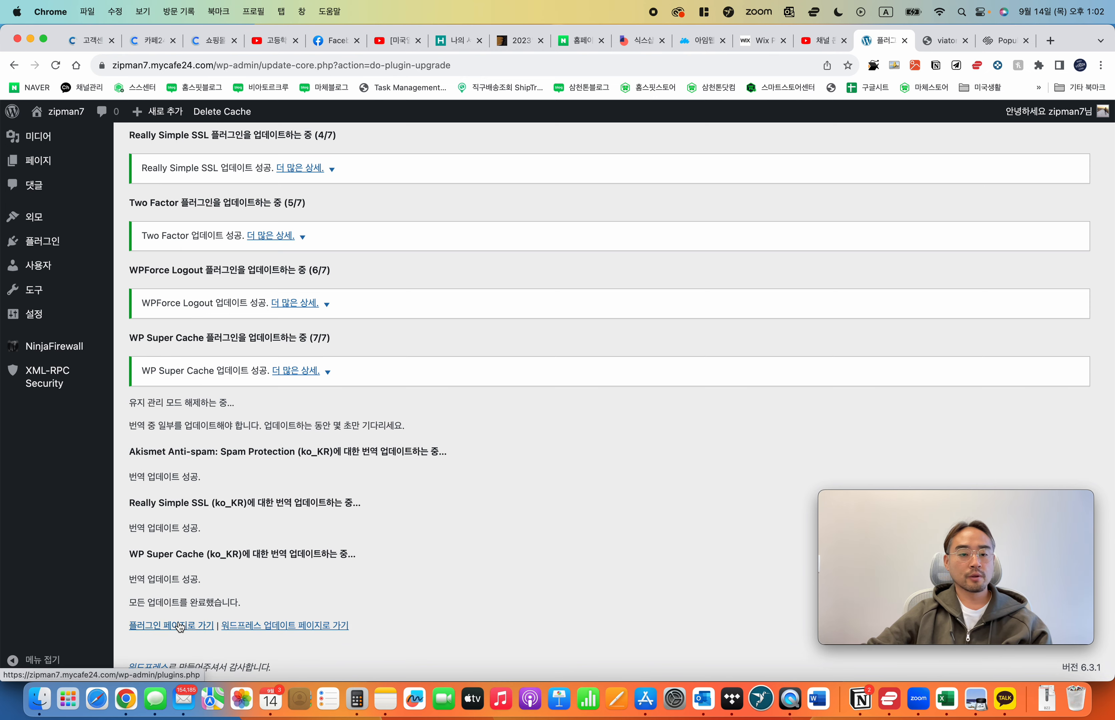
scroll(180, 628, up, 5)
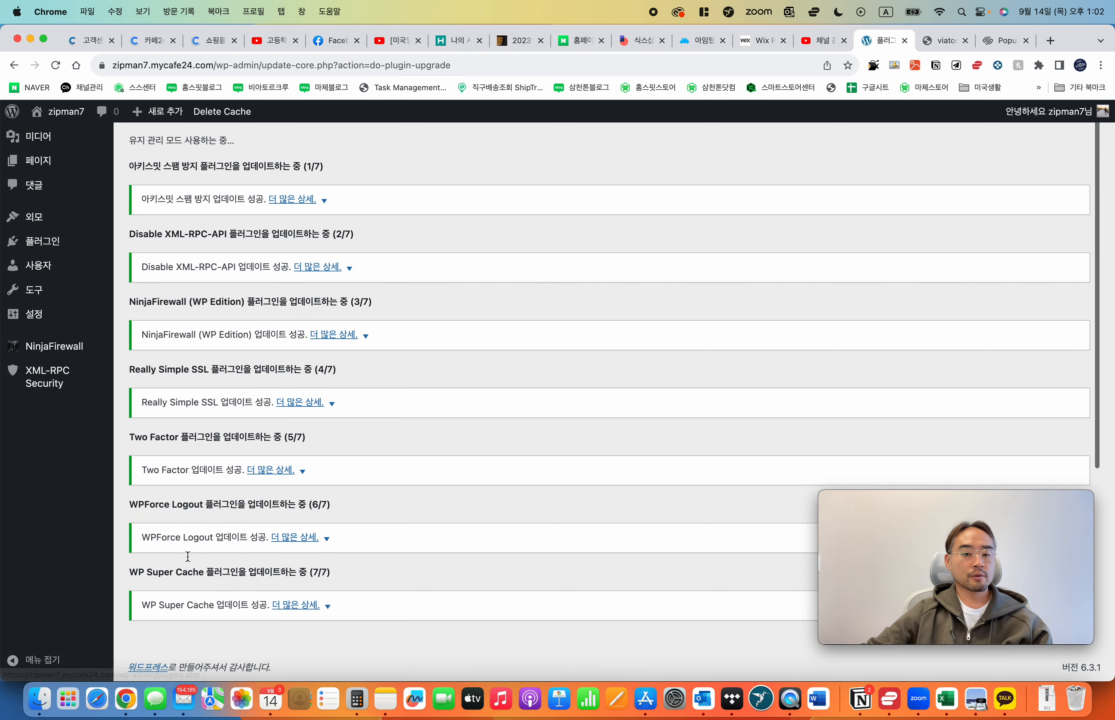
click(323, 202)
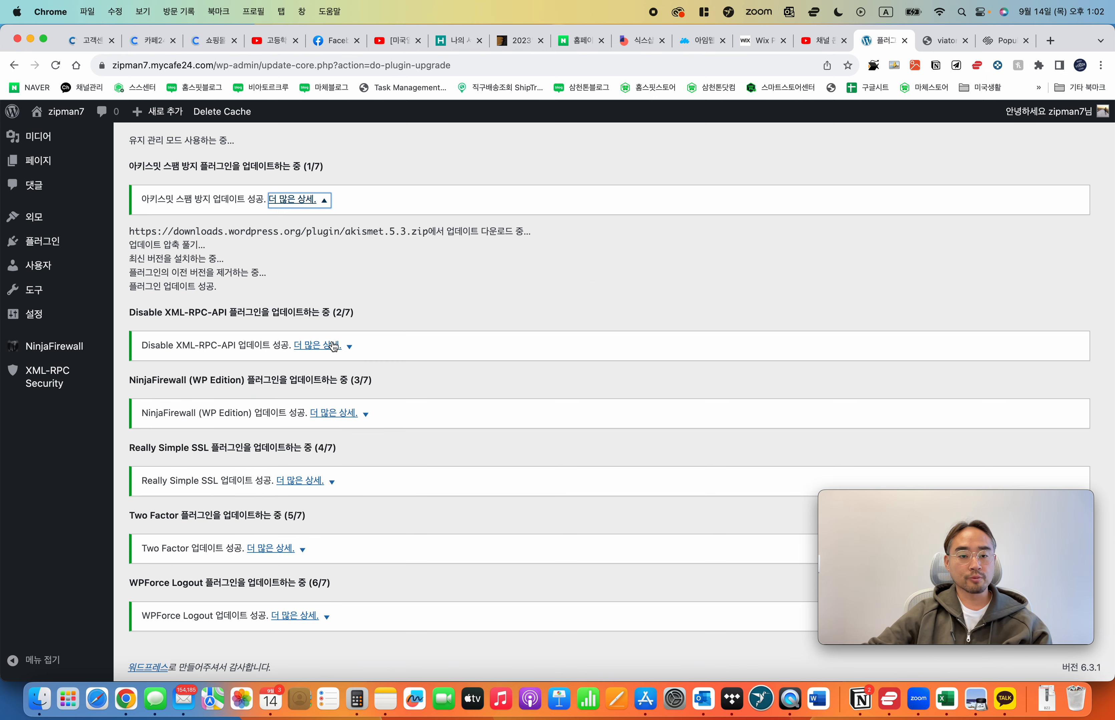
click(348, 347)
drag(136, 404, 260, 433)
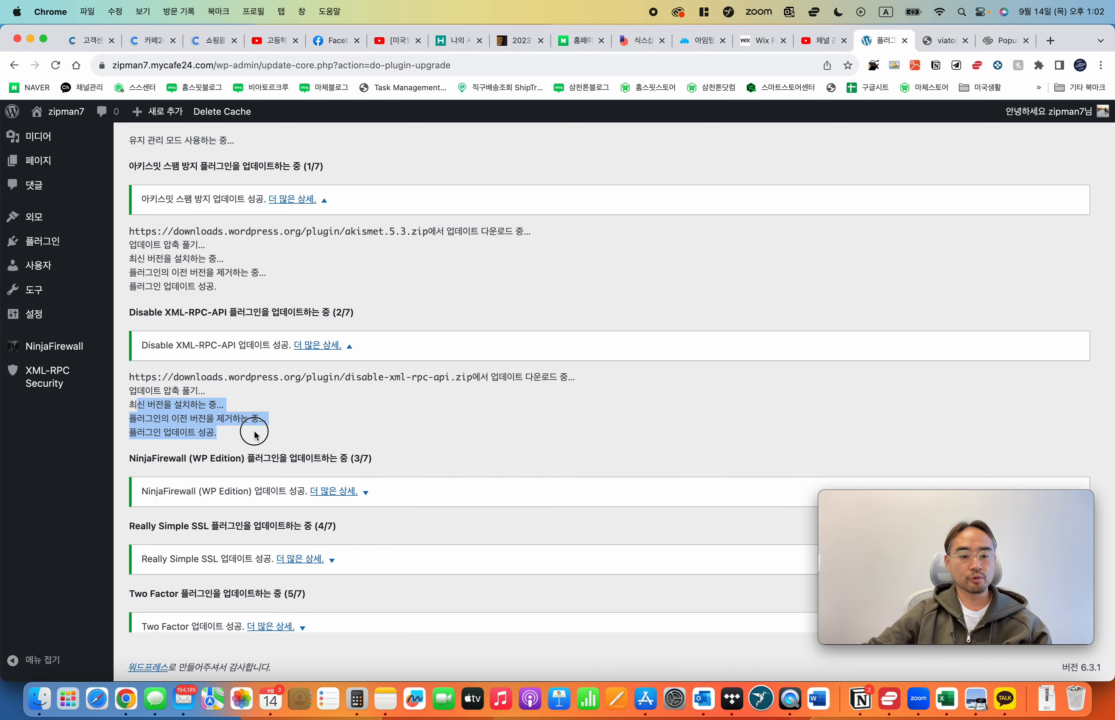
click(257, 434)
Step: Examine the opening lines of the plugin update page that describe the update procedure and maintenance mode
scroll(225, 419, up, 4)
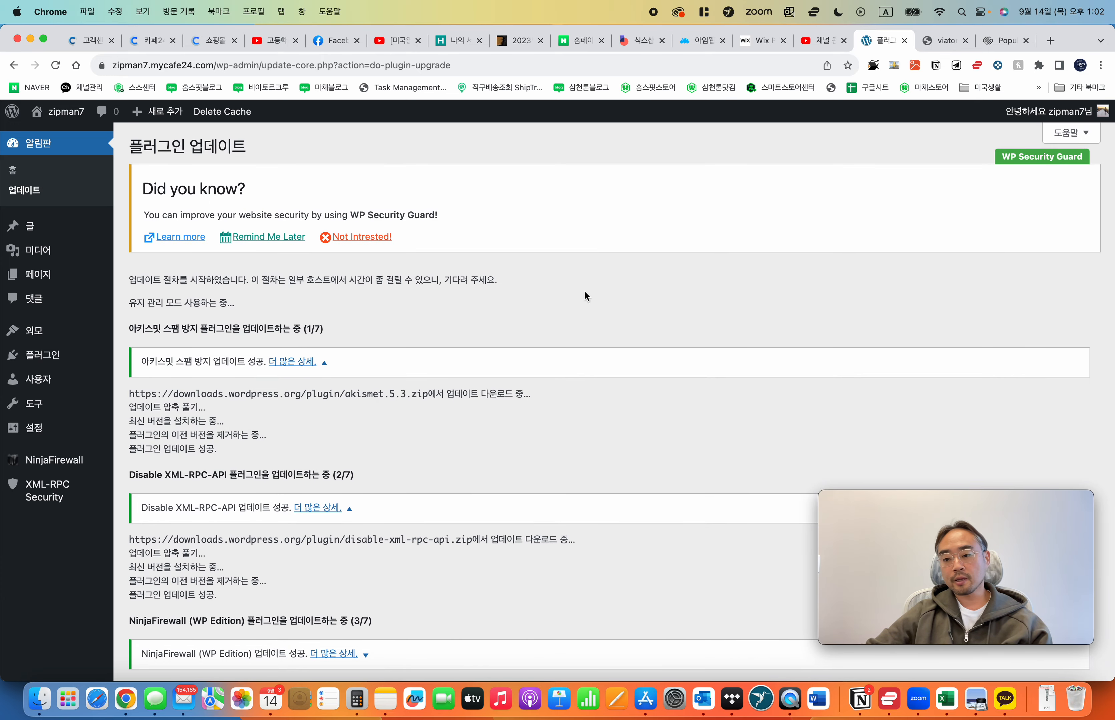
drag(187, 279, 343, 308)
click(343, 308)
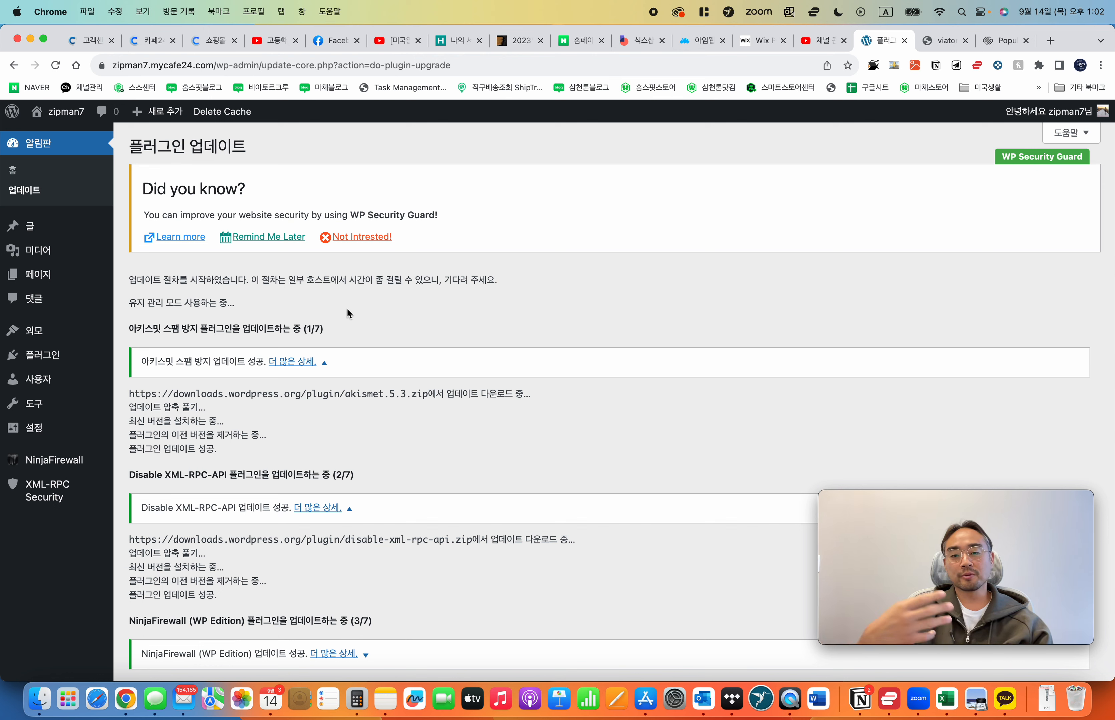
drag(196, 280, 423, 331)
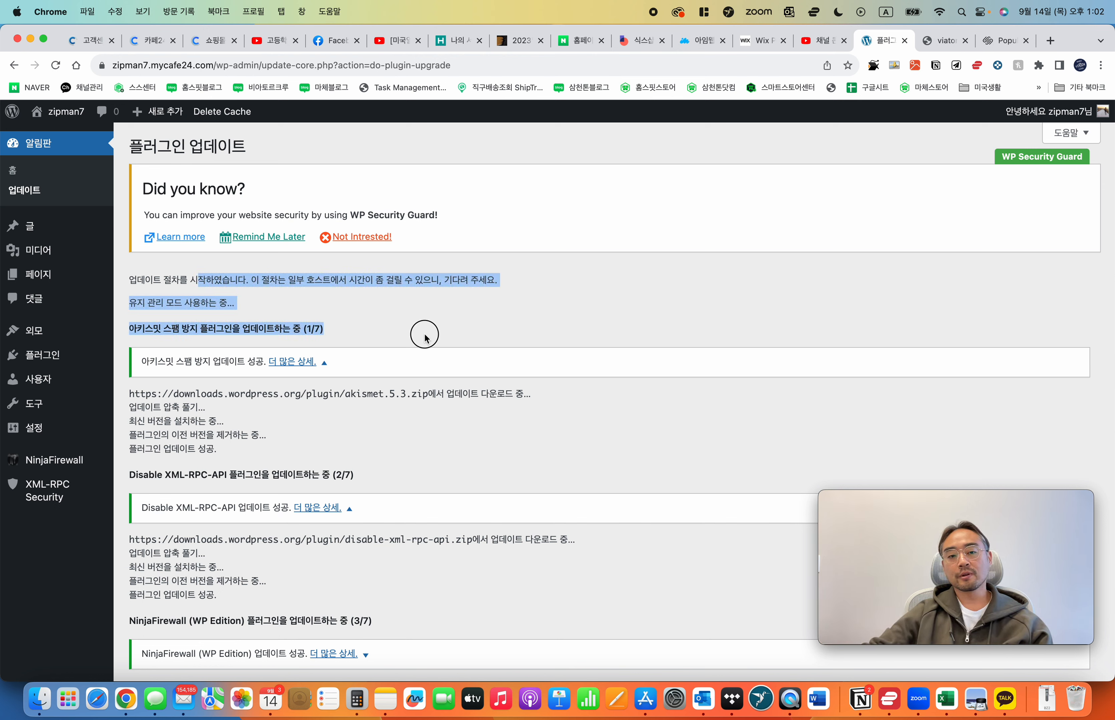
click(423, 332)
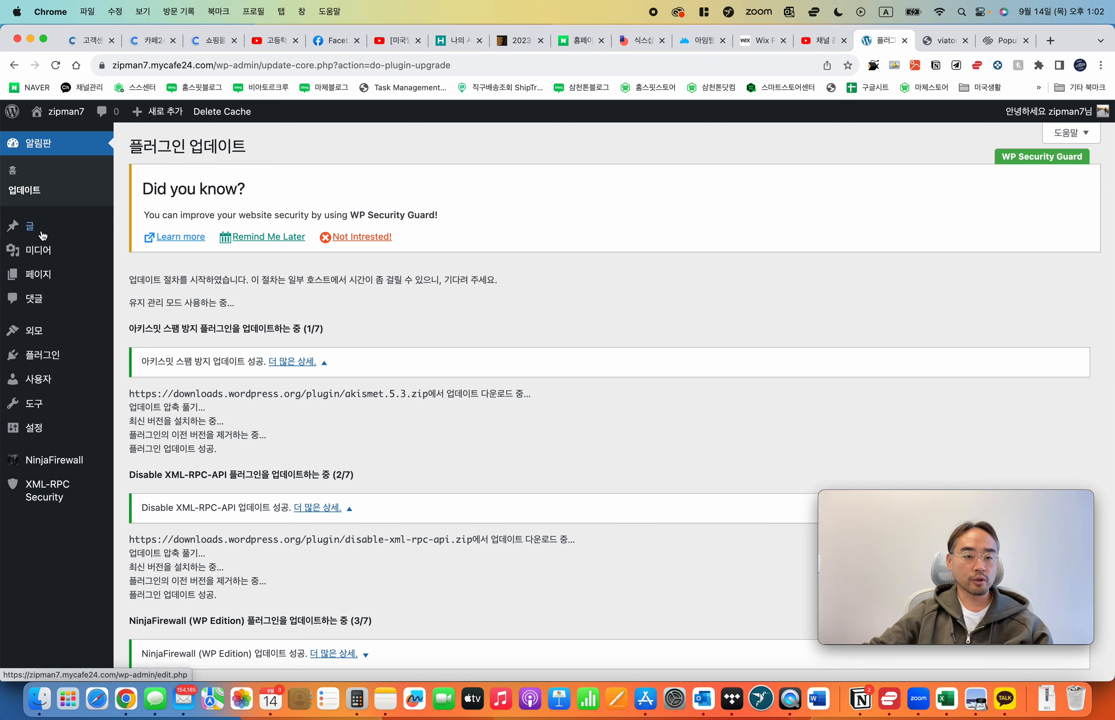
Step: Open the installed plugins page and look through the whole plugin list
click(191, 368)
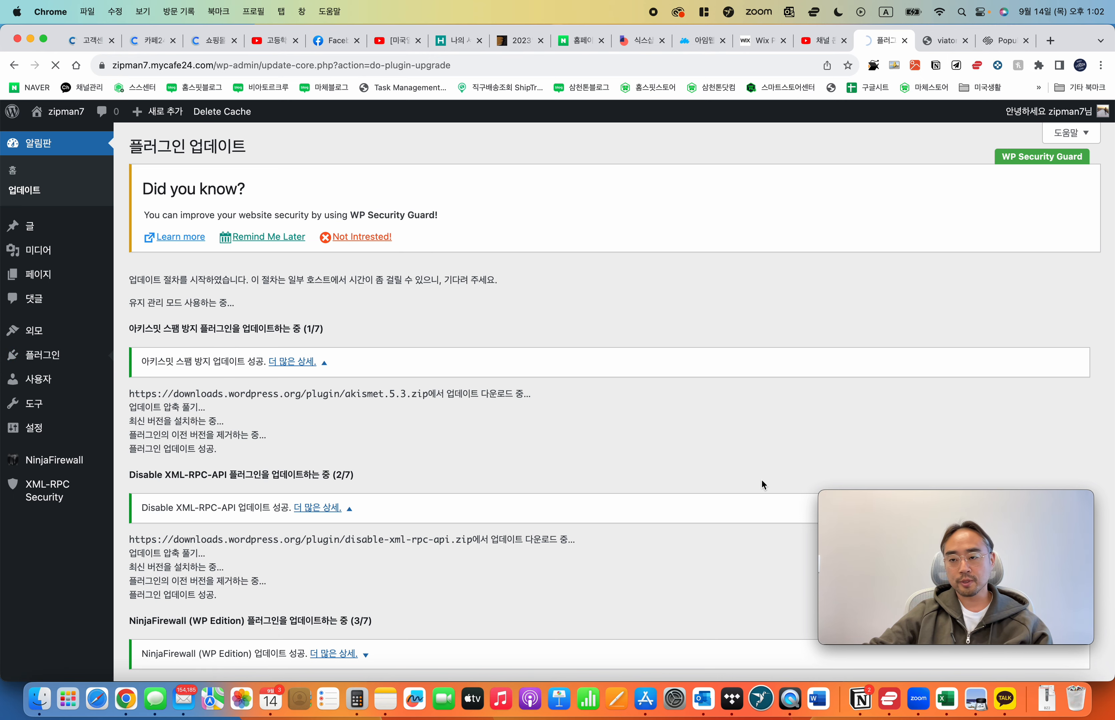
scroll(385, 468, down, 3)
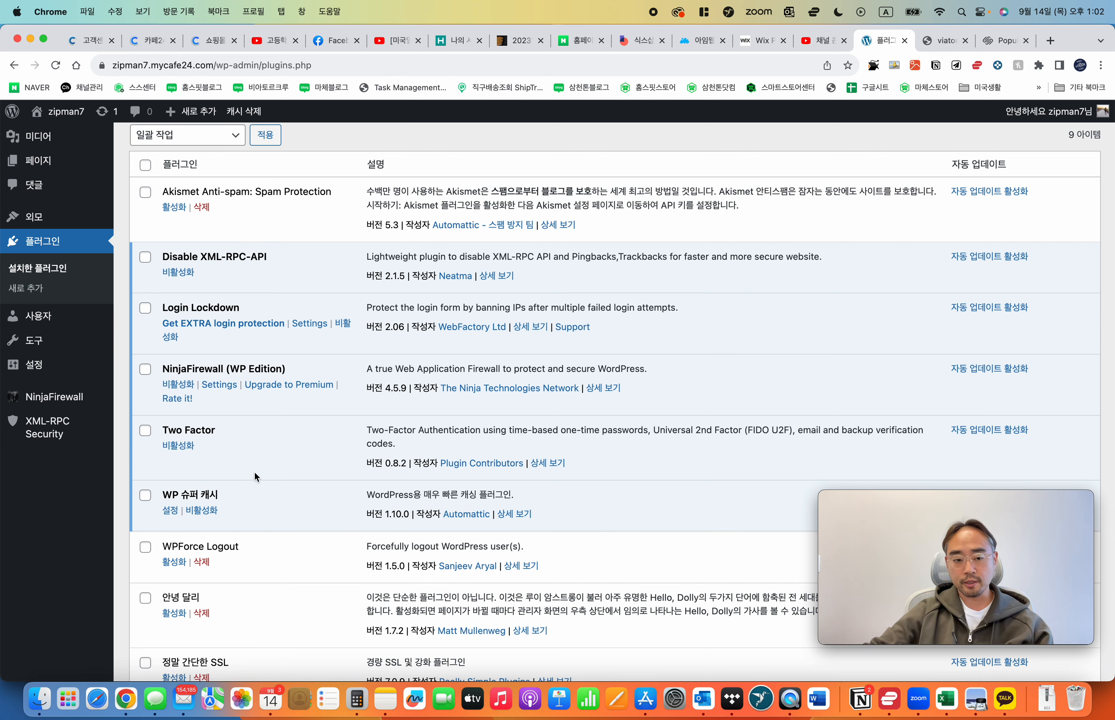
scroll(266, 486, down, 4)
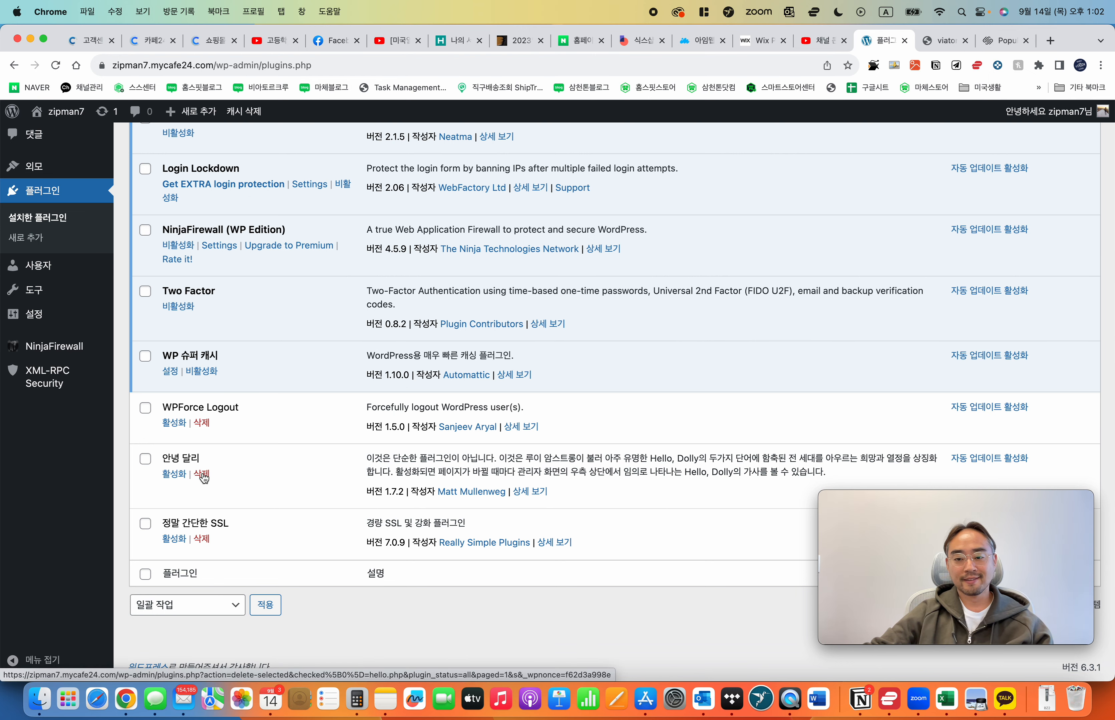
Step: Read the description of the Hello Dolly plugin (안녕 달리) and select that plugin in the list
drag(394, 472, 643, 483)
click(643, 483)
click(678, 483)
drag(535, 476, 754, 472)
click(688, 472)
click(679, 474)
drag(675, 474, 804, 473)
click(804, 473)
click(759, 472)
drag(620, 464, 614, 465)
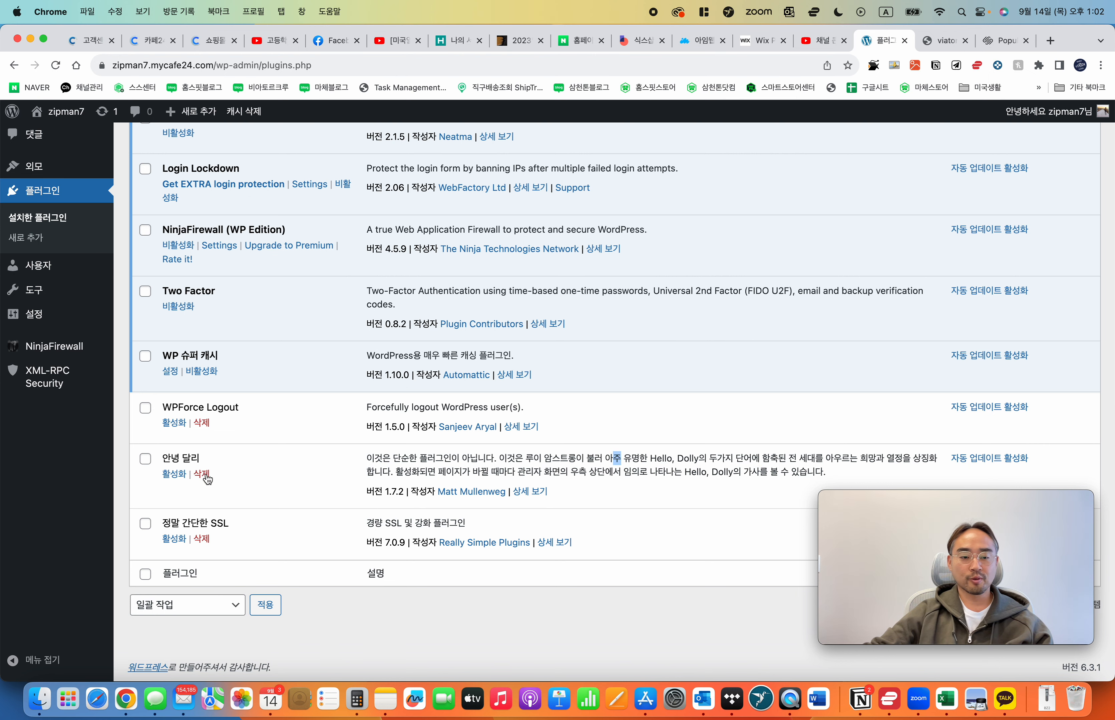
click(145, 459)
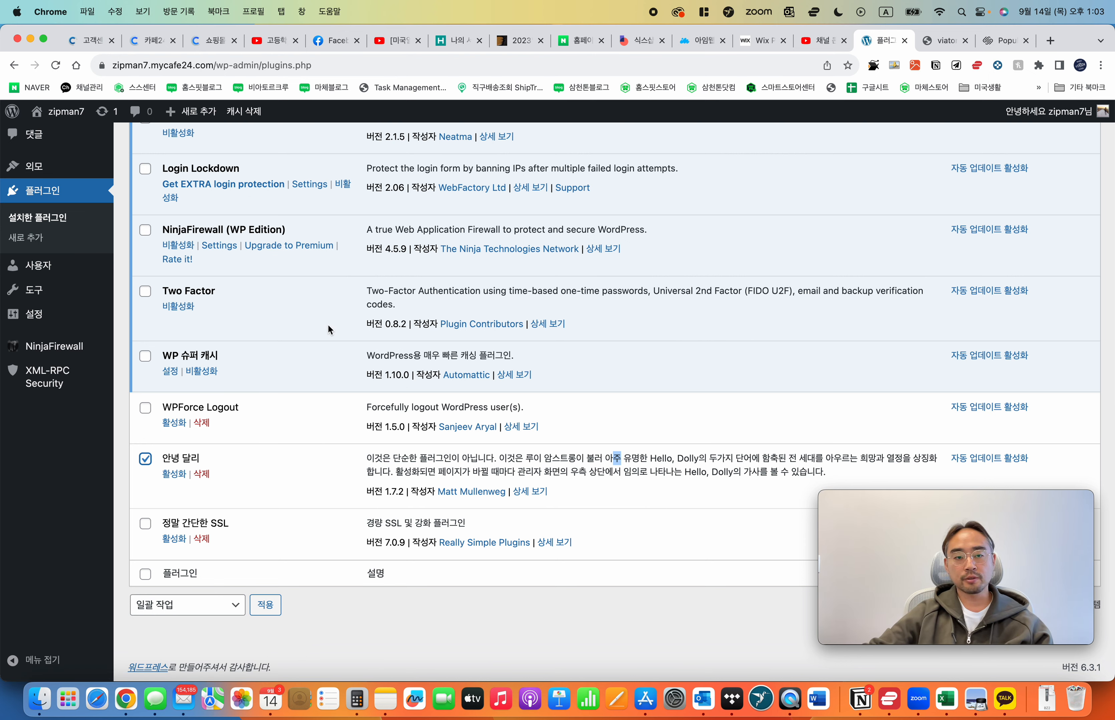
Step: Highlight the domain part zipman7.mycafe24.com in the address of the plugins page
click(102, 66)
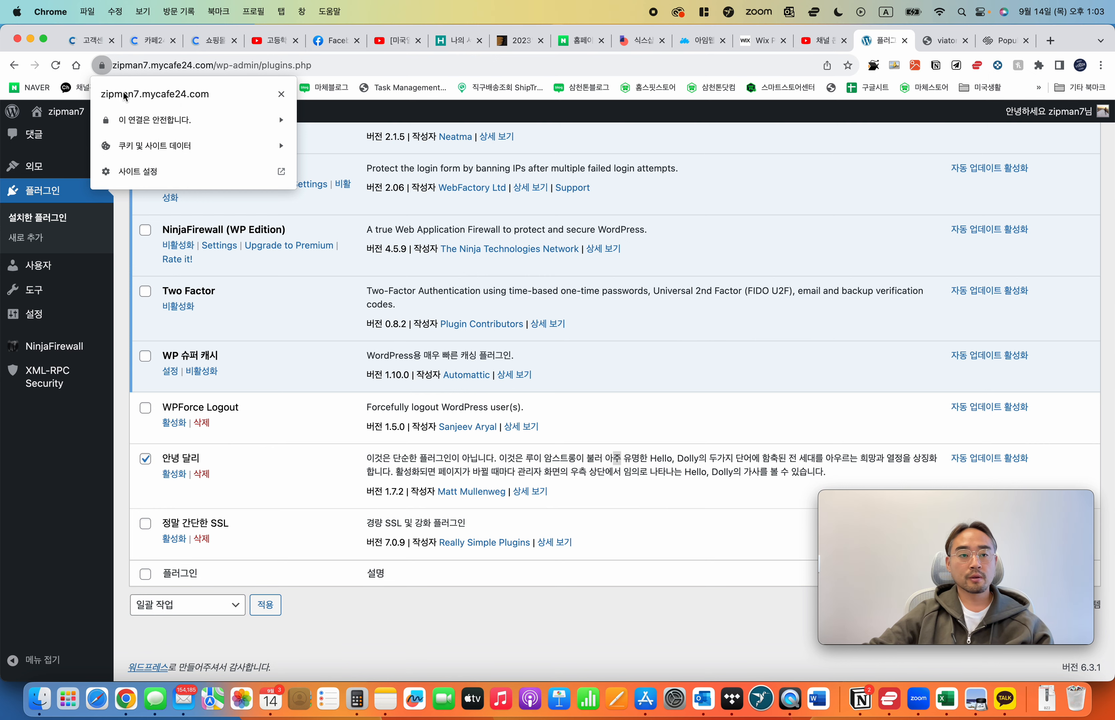
click(166, 69)
click(218, 69)
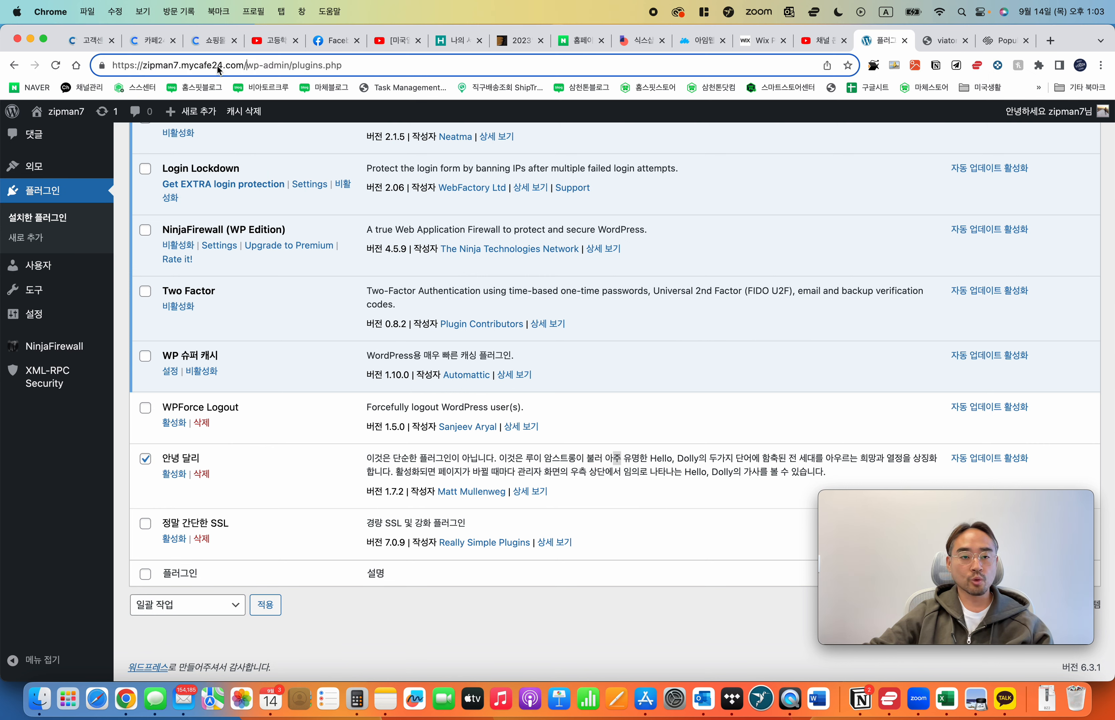
drag(243, 65, 143, 65)
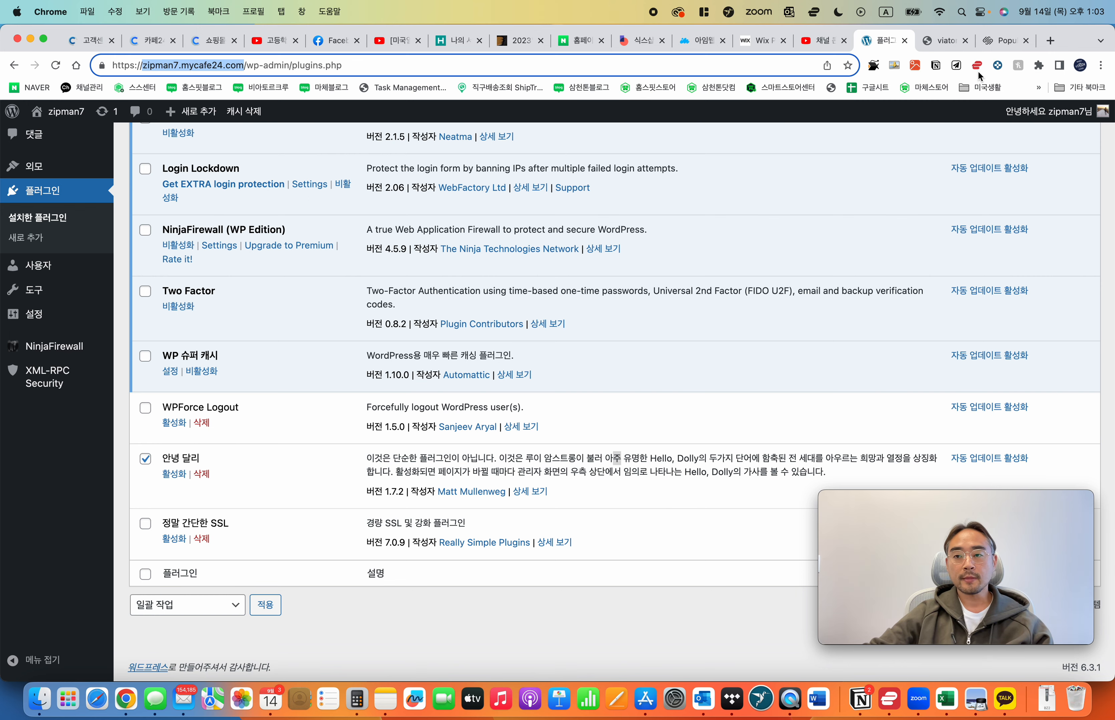
Step: Switch to the open viatorbusiness.com page and load its login address, viatorbusiness.com/wp-login.php
click(943, 44)
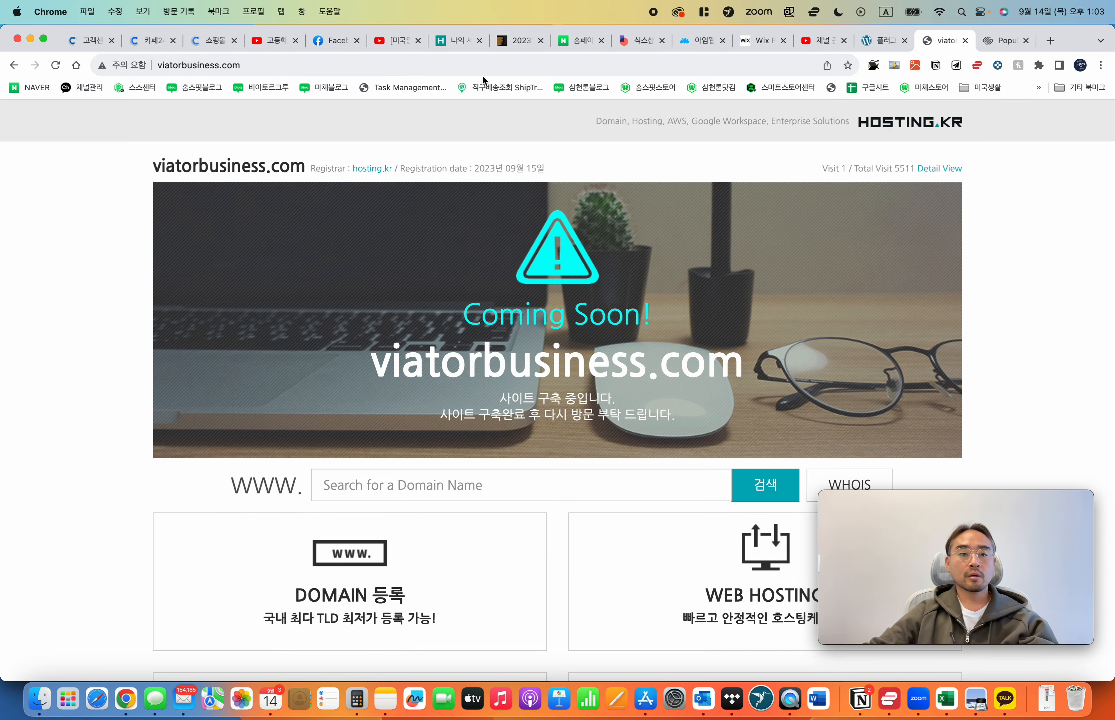
click(488, 65)
click(491, 64)
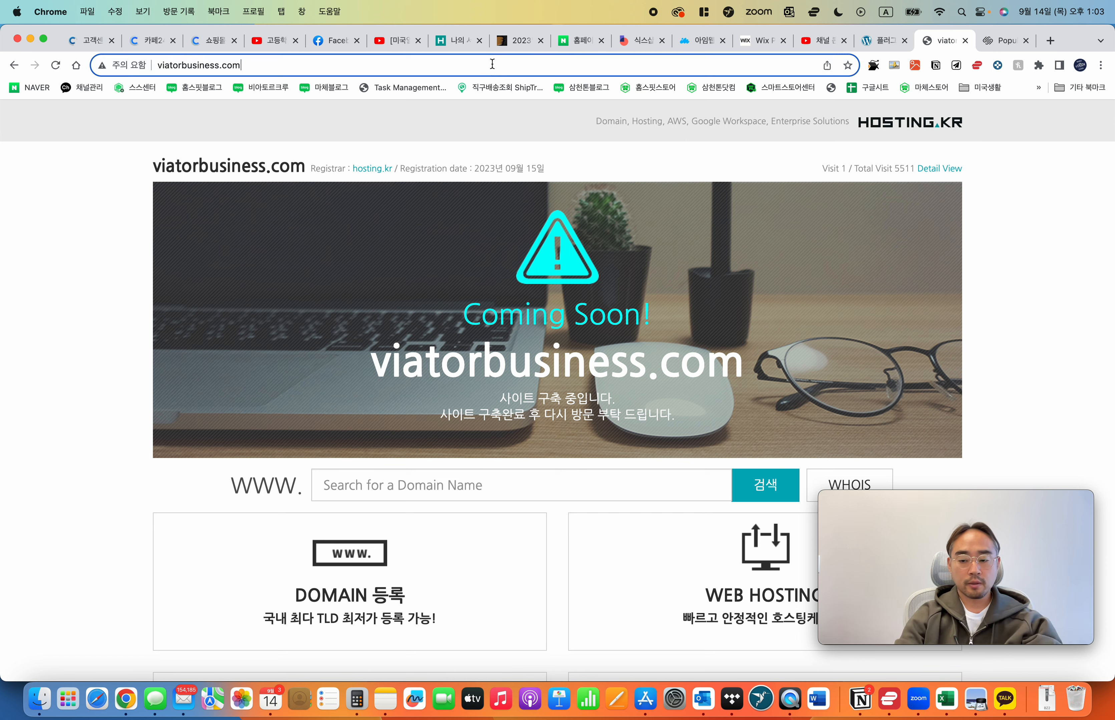
text(/wp)
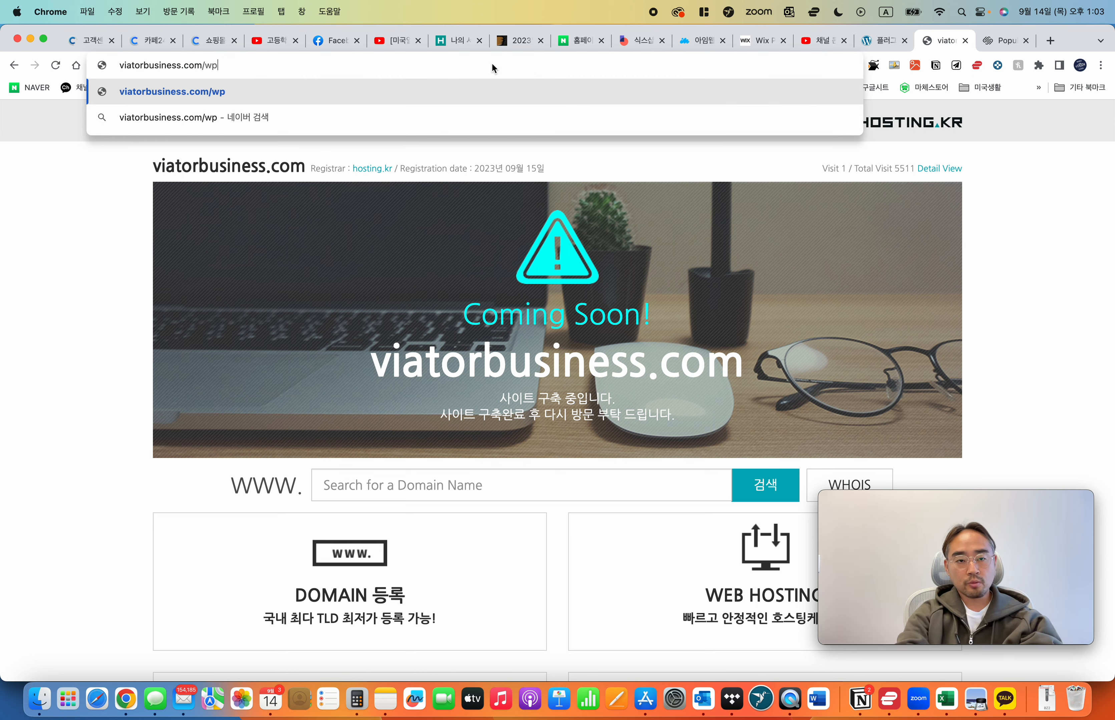
text(-lo)
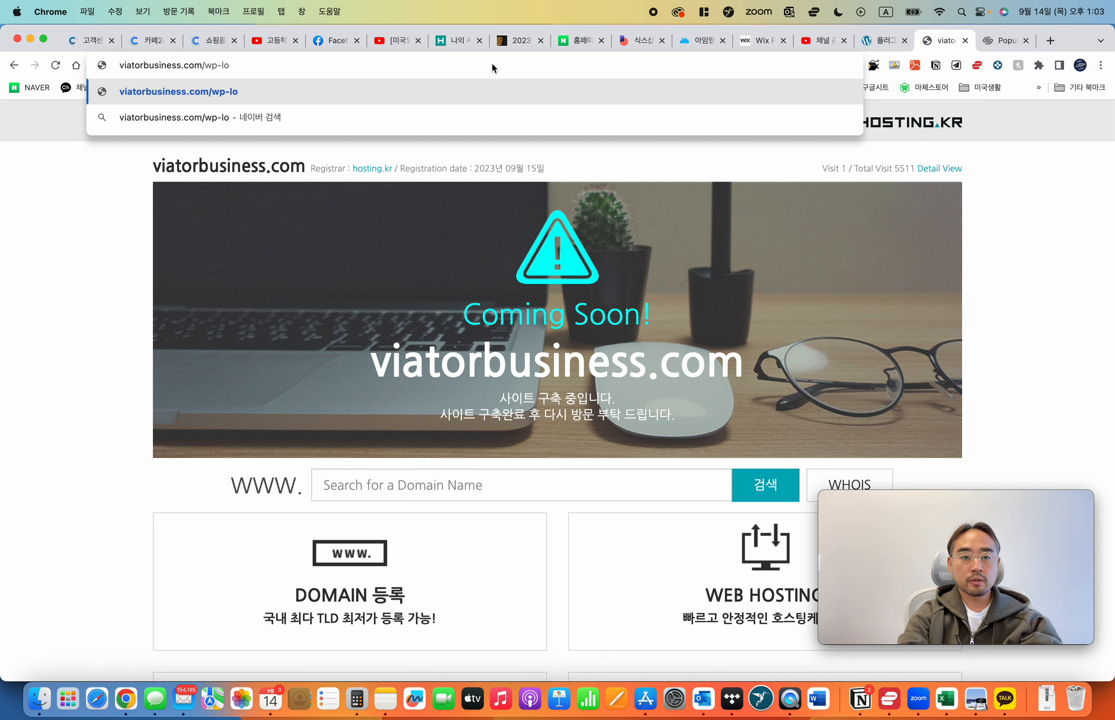
text(gin.php)
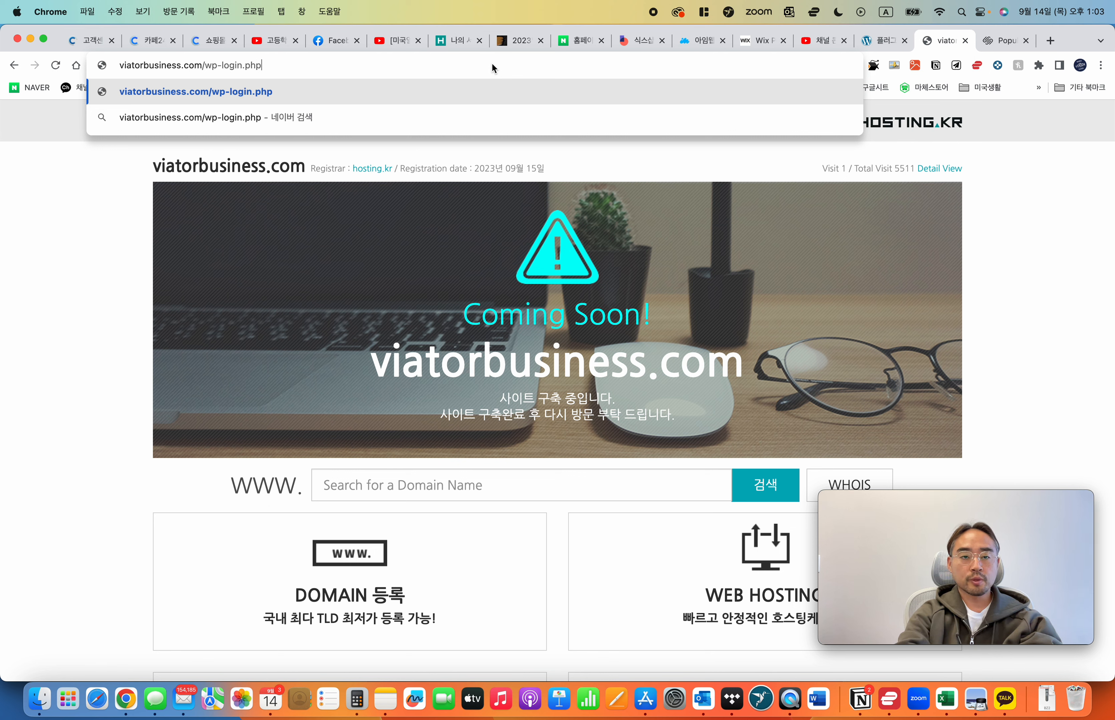
key(Return)
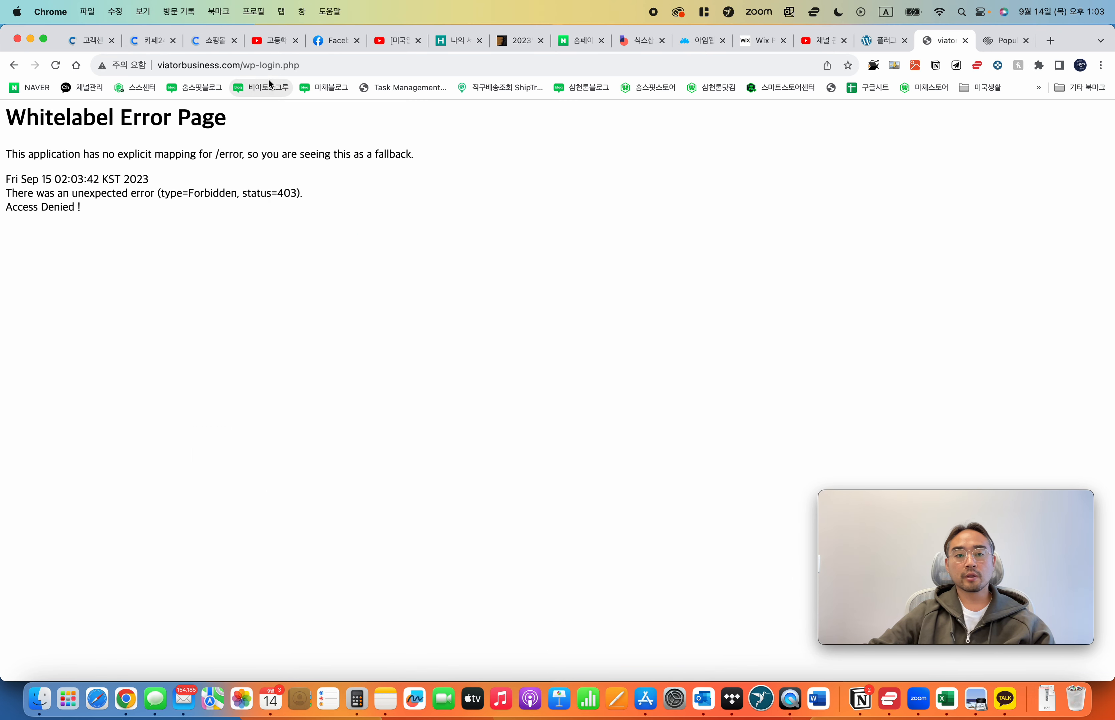
Step: Look over the text of the loaded wp-login.php page and close its tab
drag(71, 119, 338, 273)
click(338, 273)
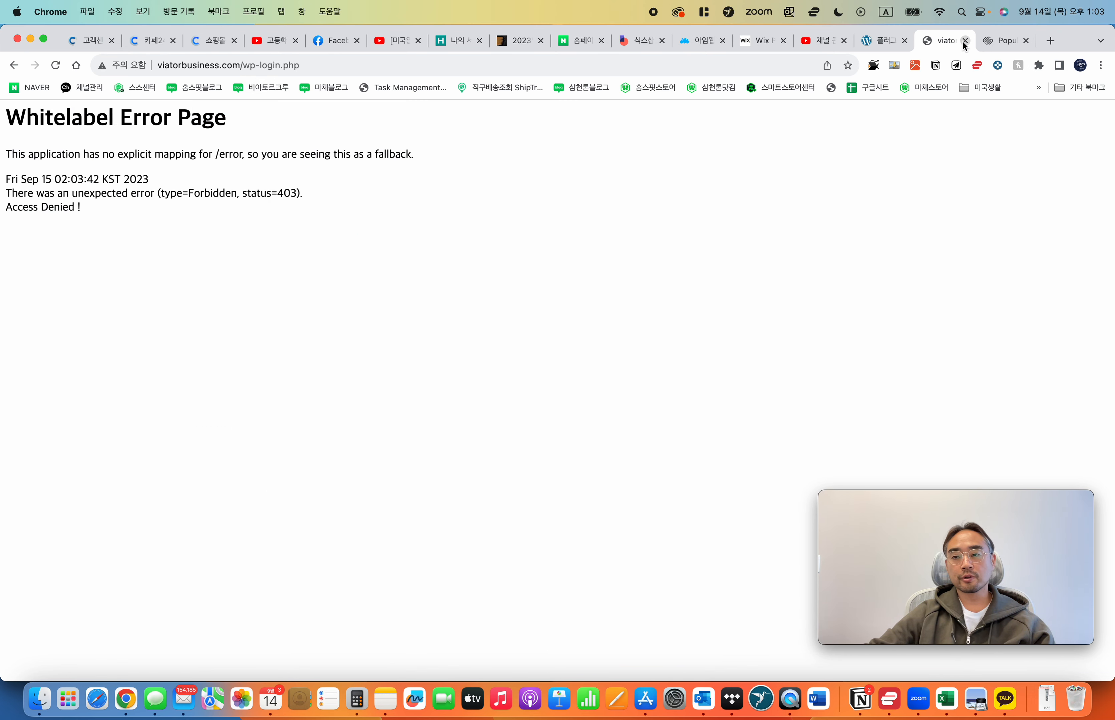
click(964, 41)
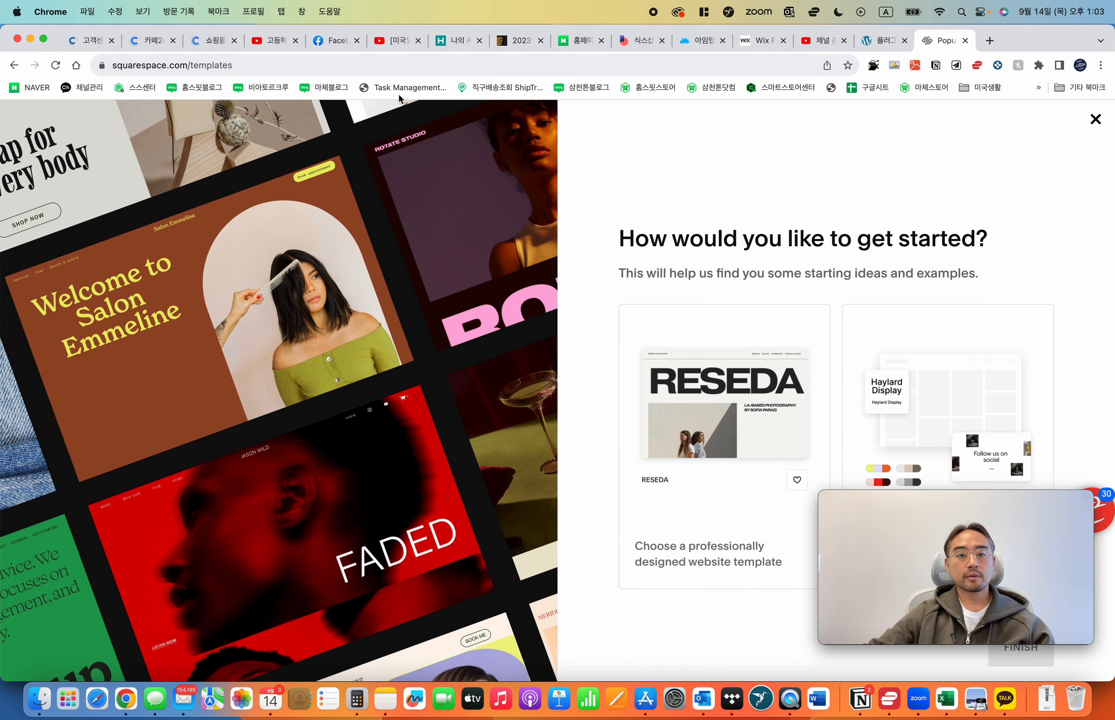
Step: Return to the WordPress plugins page and highlight the wp-admin part of its address
click(213, 41)
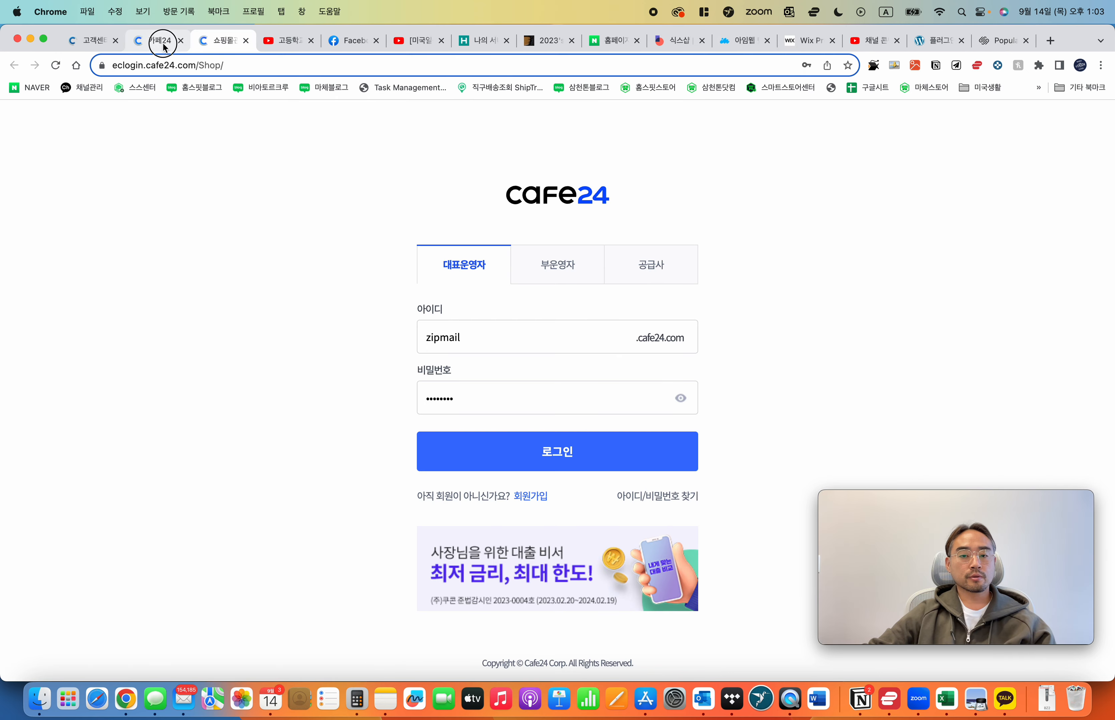
click(164, 47)
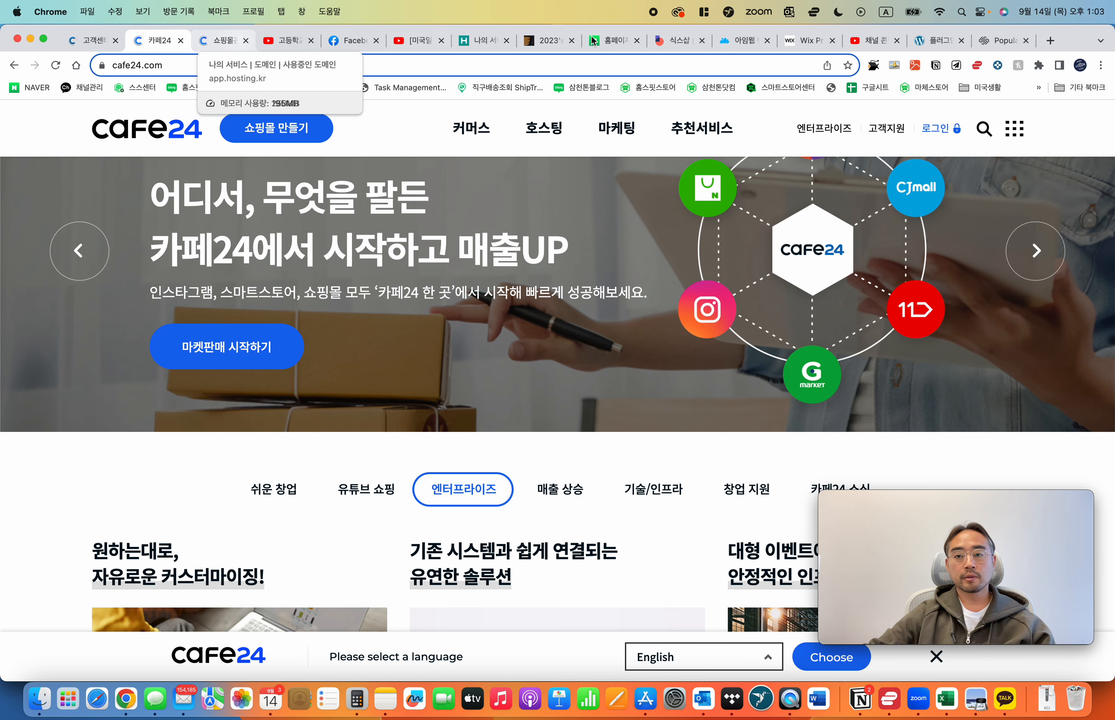
click(927, 50)
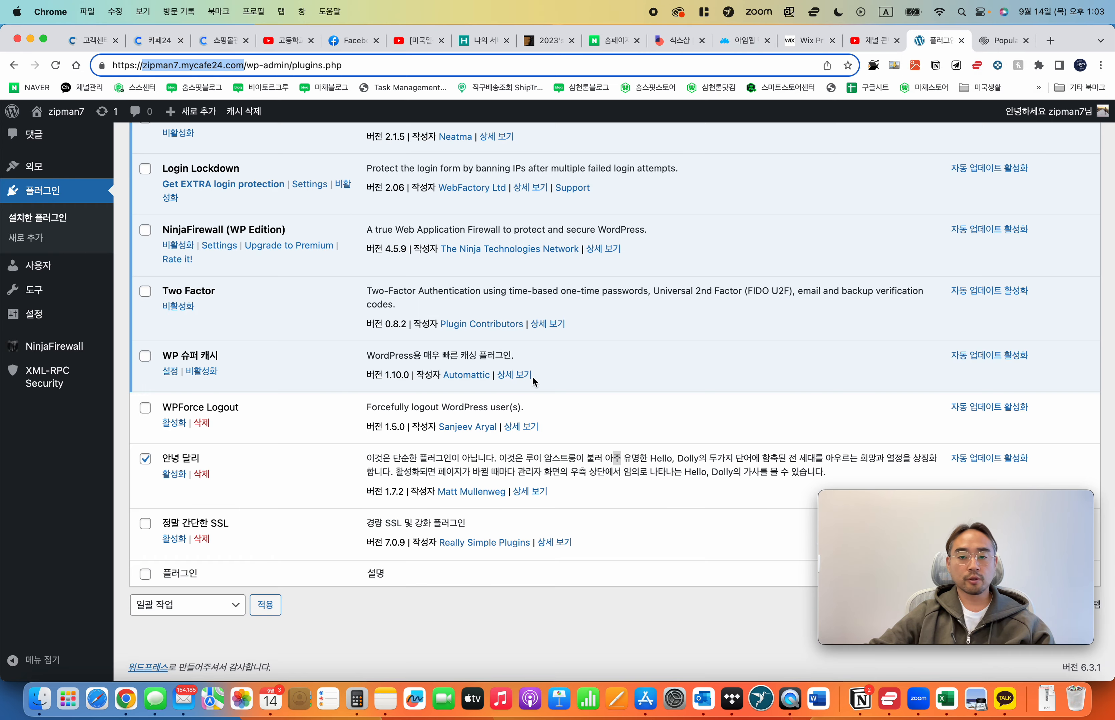
scroll(372, 292, up, 5)
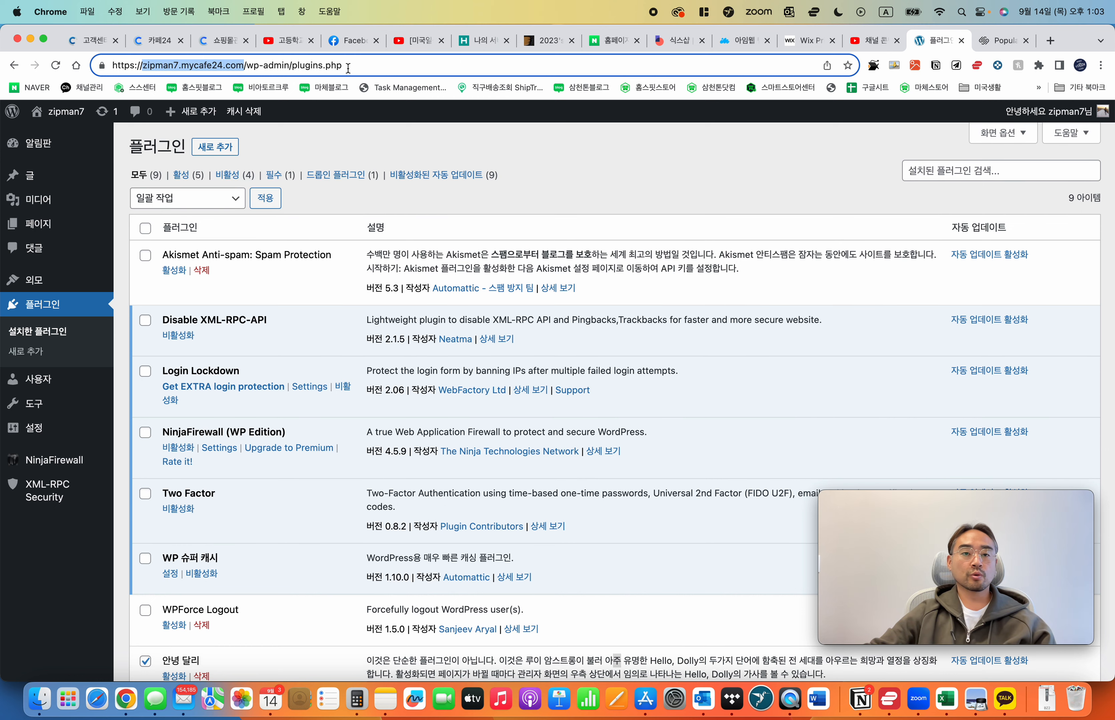
click(300, 69)
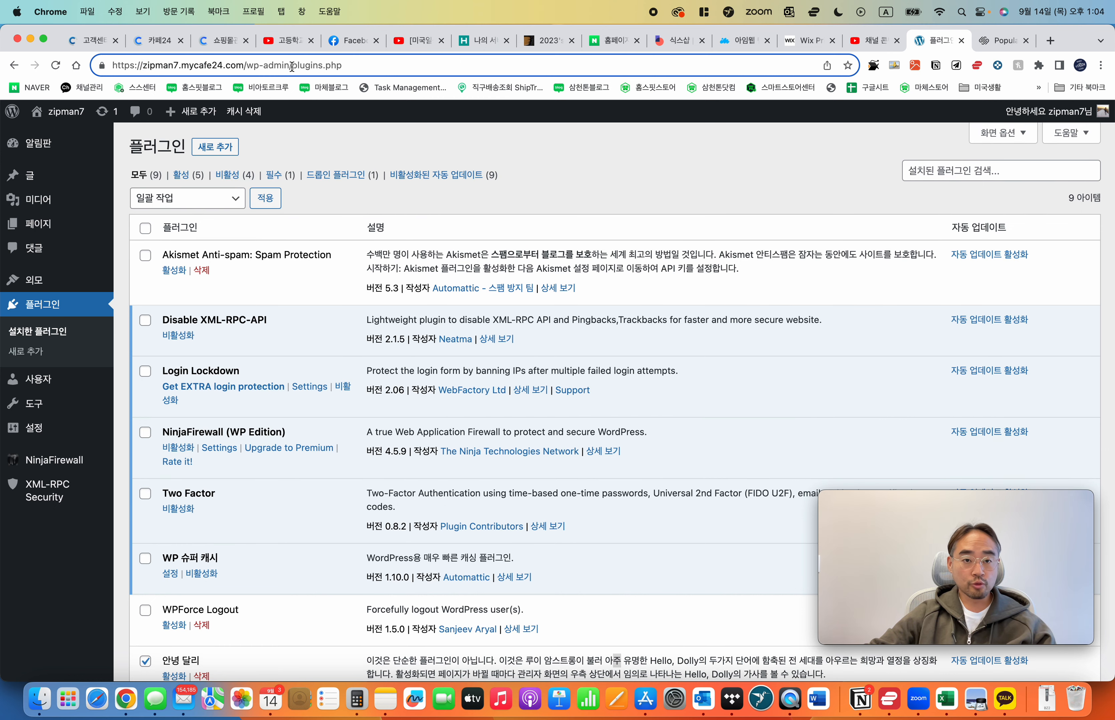
drag(291, 66, 247, 68)
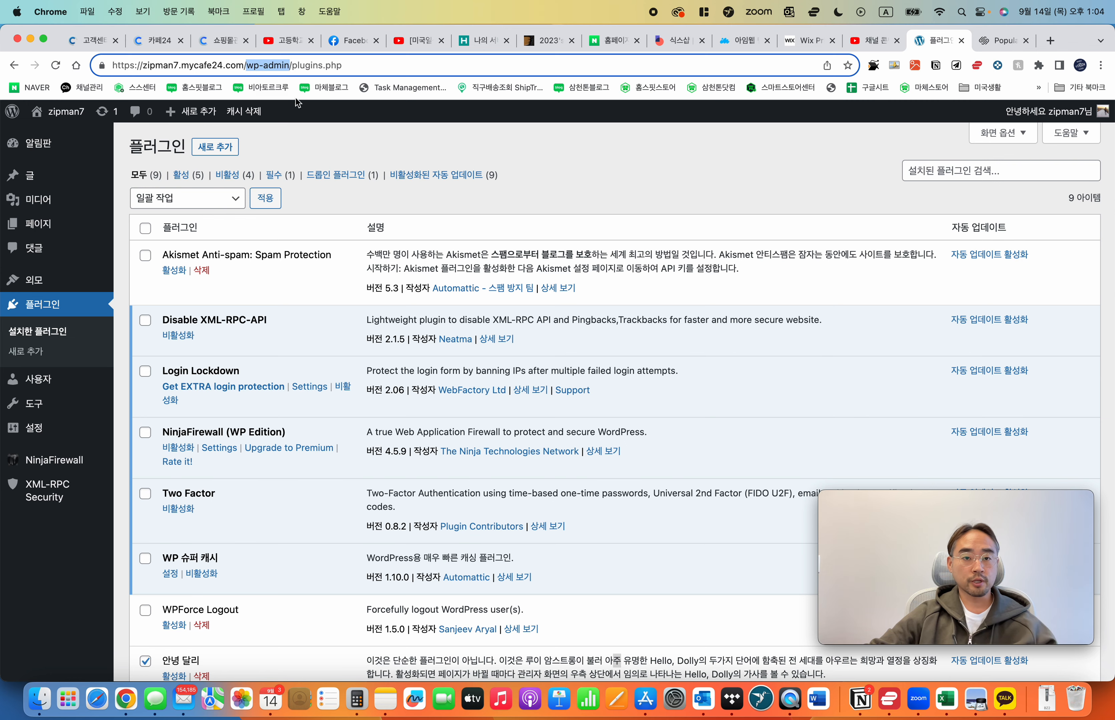
Step: Load the admin address viatorbusiness.com/wp-admin in a new browser tab
click(1047, 42)
text(v)
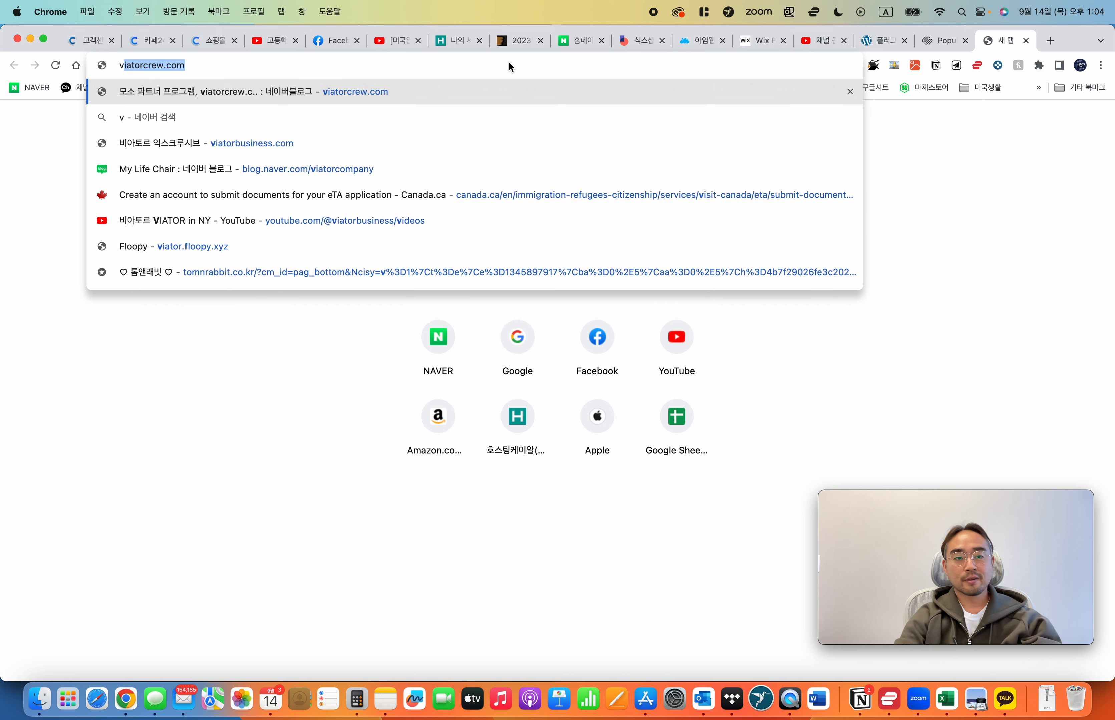
text(iatorb)
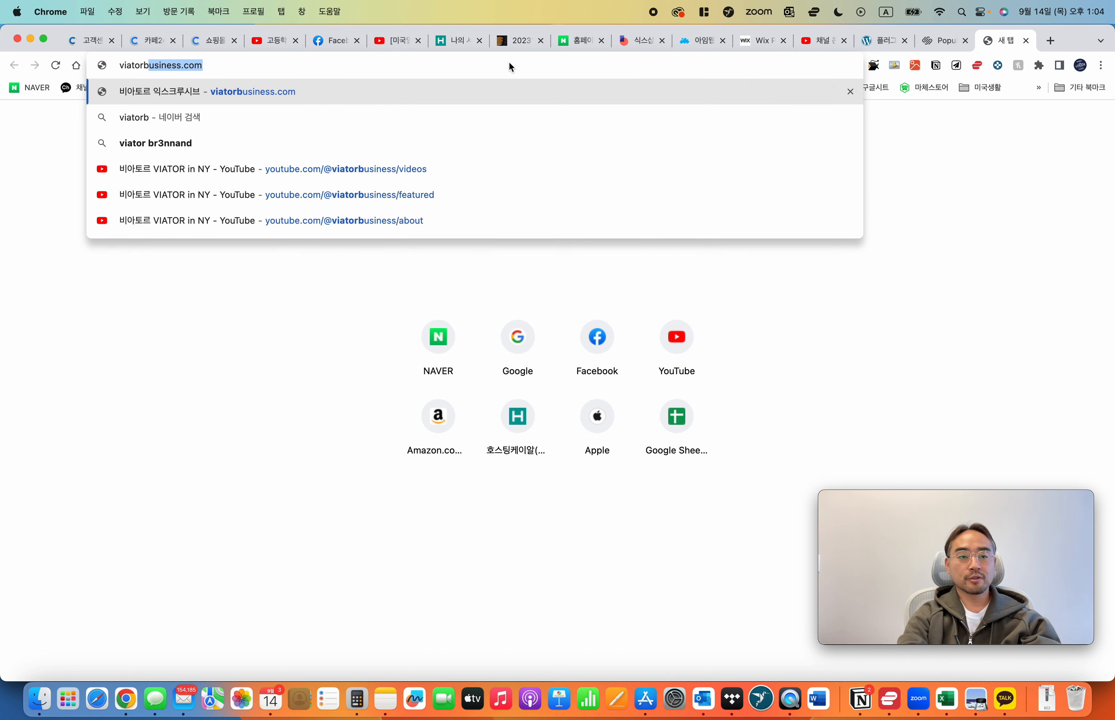
key(Right)
text(/wp-admin)
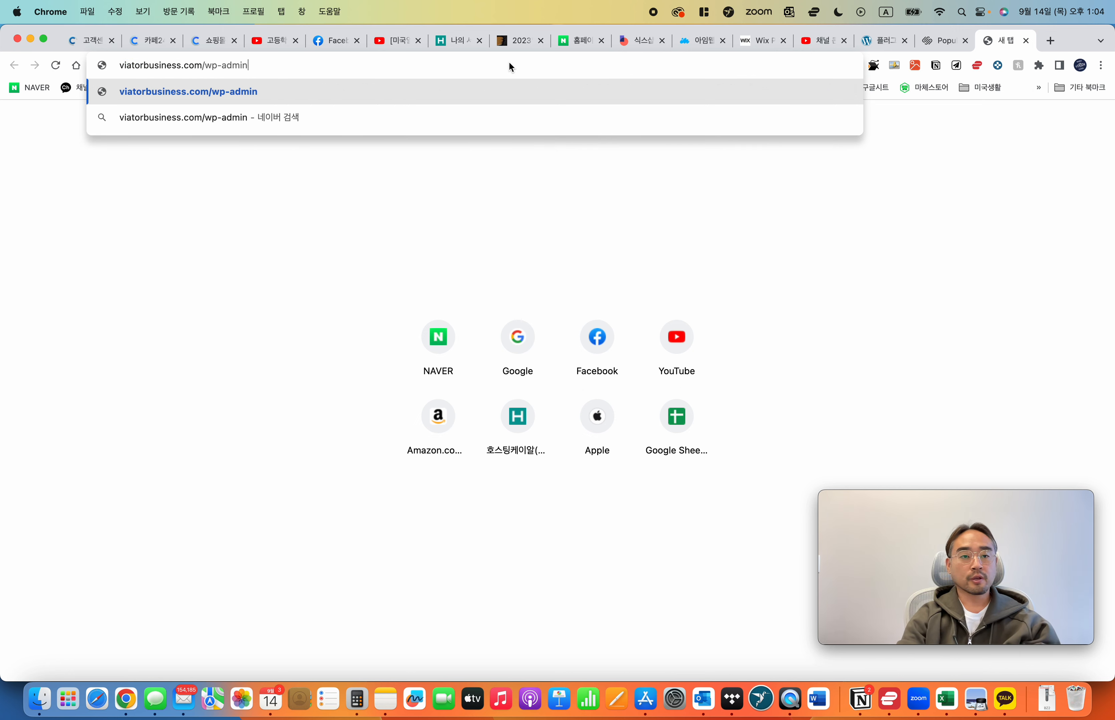
key(Return)
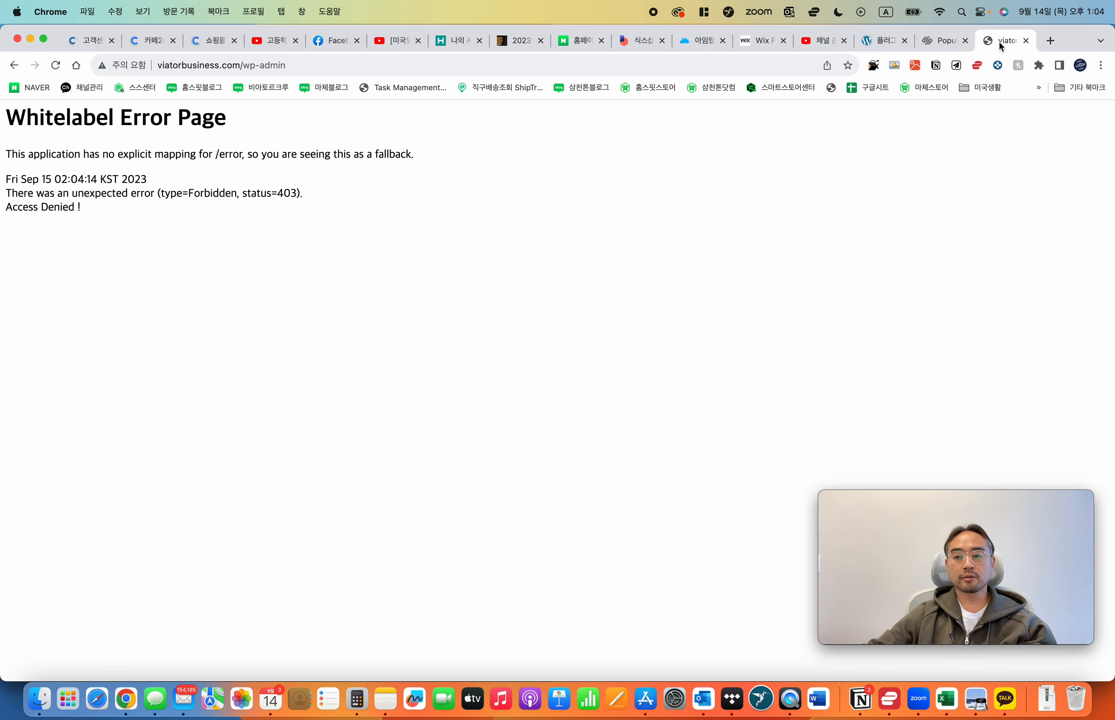
Step: Return to the WordPress plugins page and look over the admin bar's WordPress and site menus
click(885, 43)
click(638, 176)
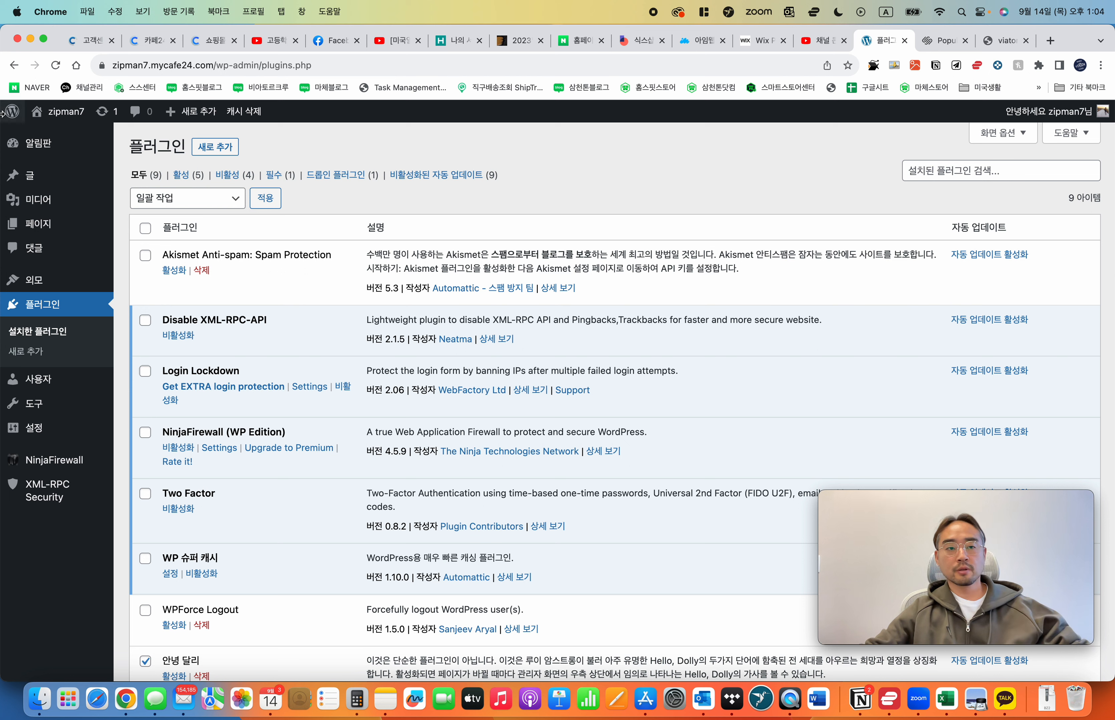
mouse_move(55, 176)
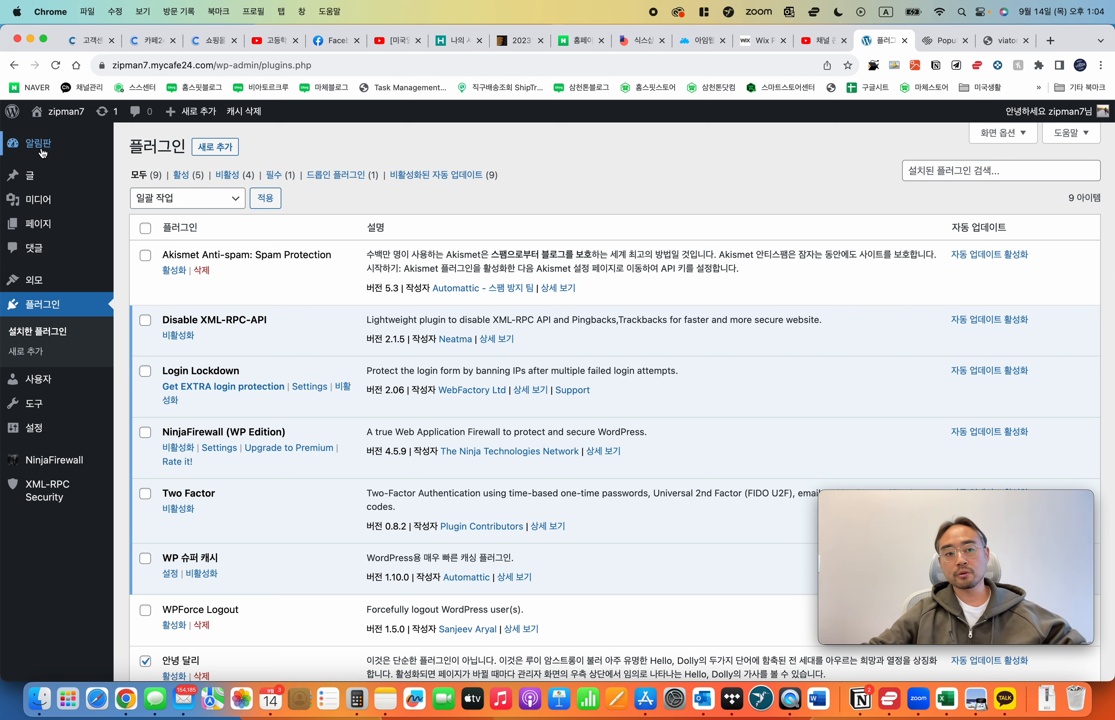
mouse_move(20, 120)
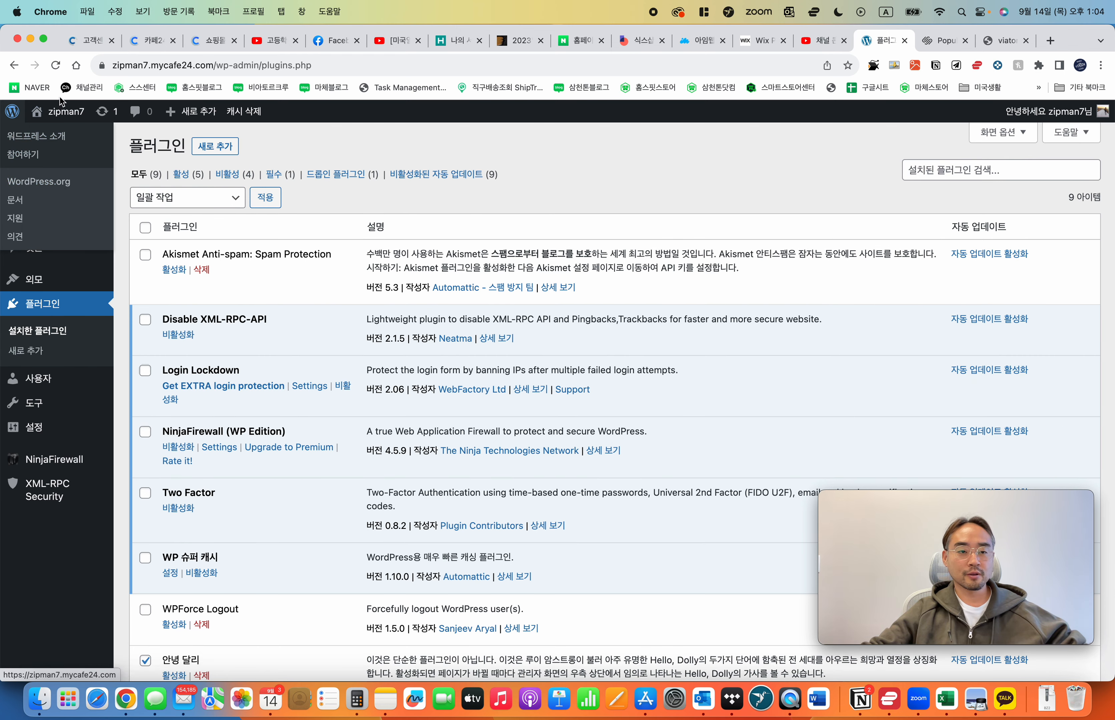
mouse_move(59, 118)
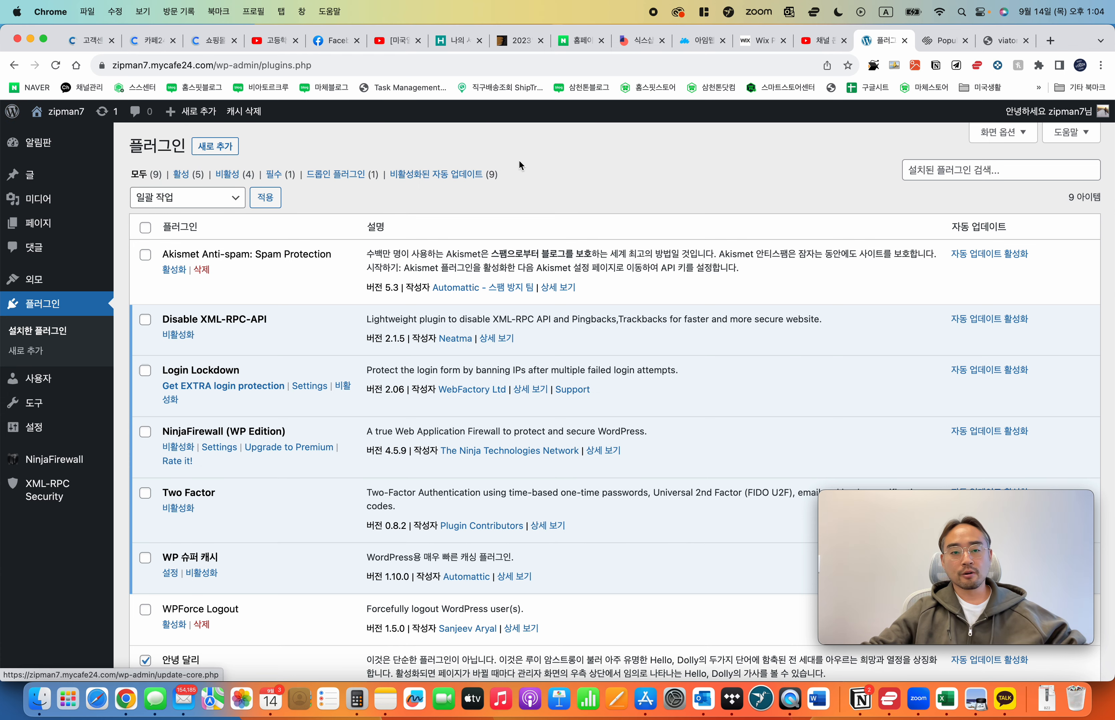
Step: Open the WordPress updates page, select all themes and update Twenty Twenty-Three
click(52, 150)
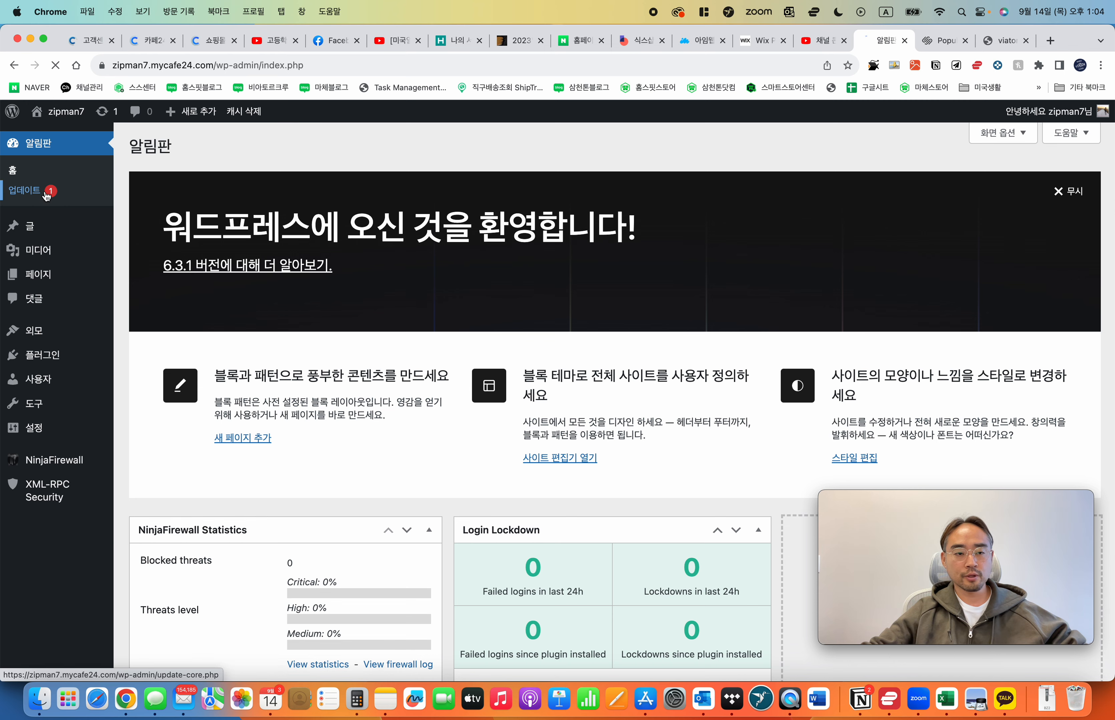
mouse_move(55, 229)
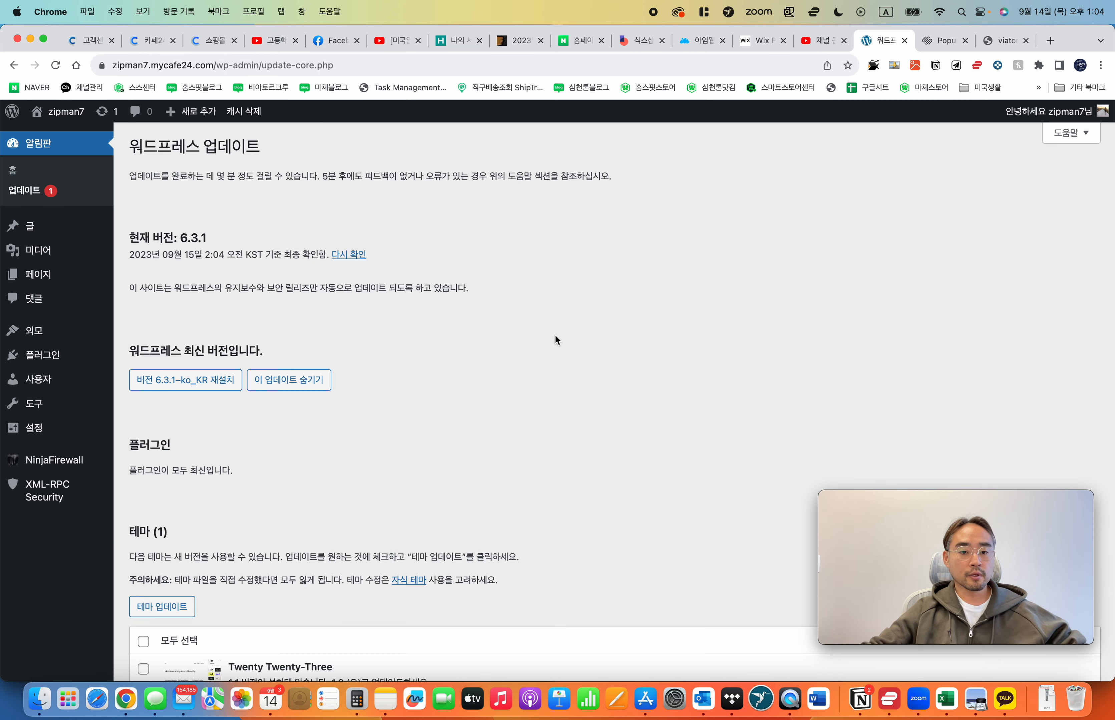
scroll(499, 401, down, 5)
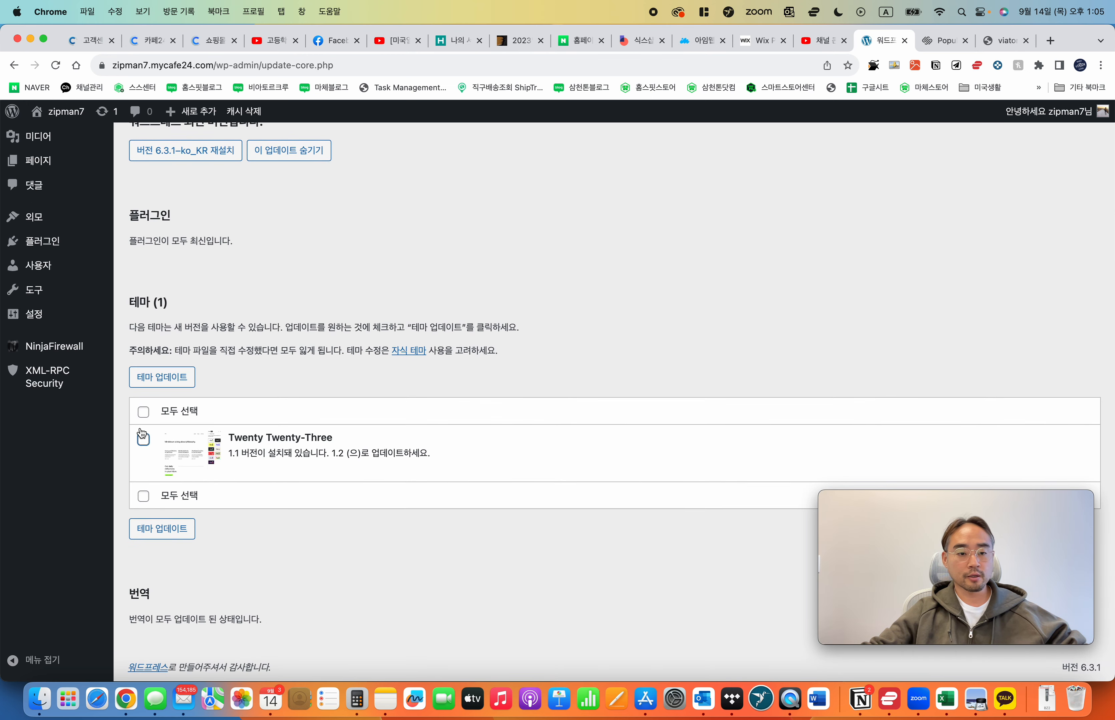
click(143, 413)
click(168, 384)
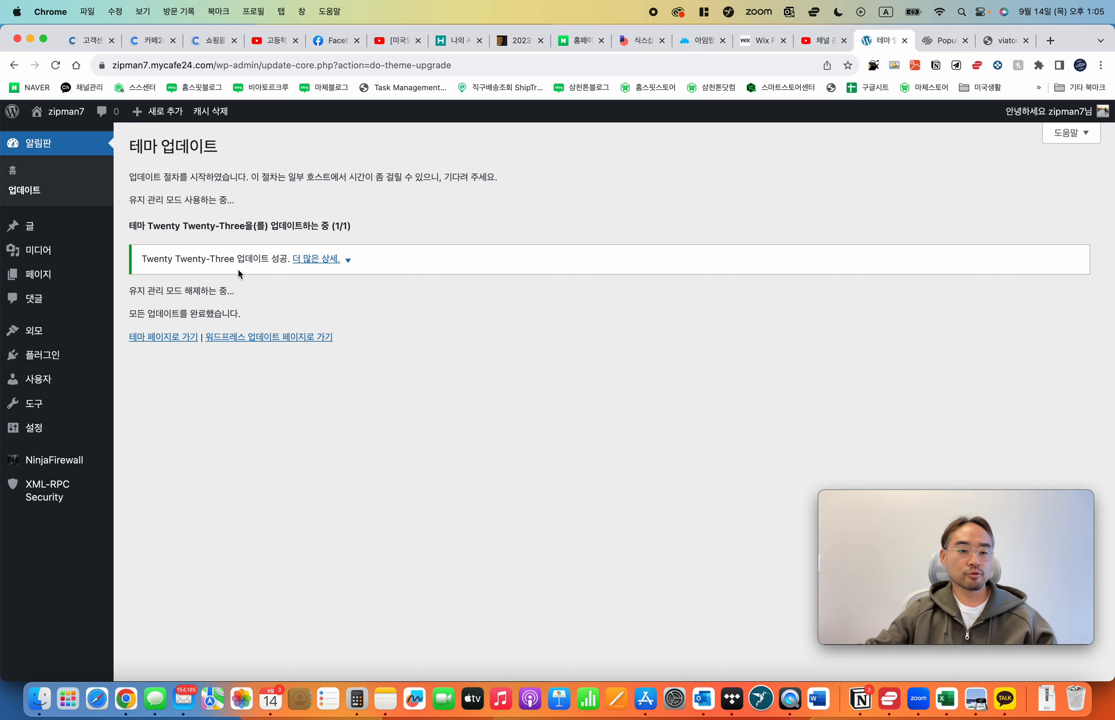
Step: Return to the dashboard home and look through it from the welcome panel to the WordPress events and news box
click(31, 144)
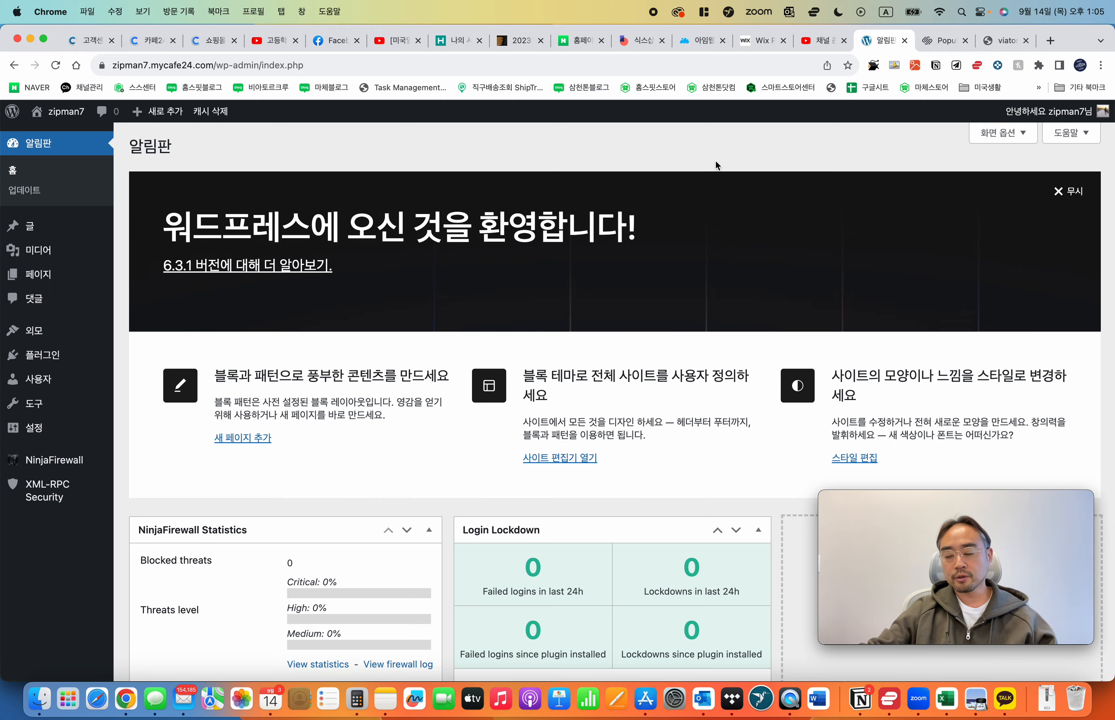
scroll(658, 272, down, 3)
scroll(657, 266, down, 5)
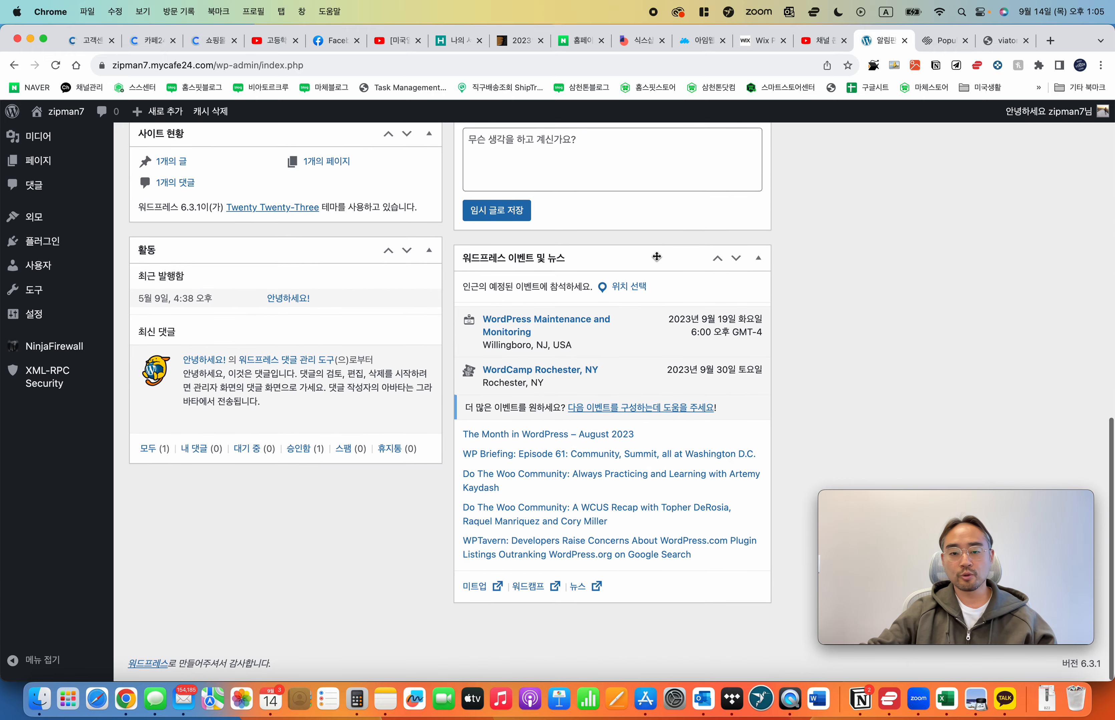
scroll(562, 234, up, 10)
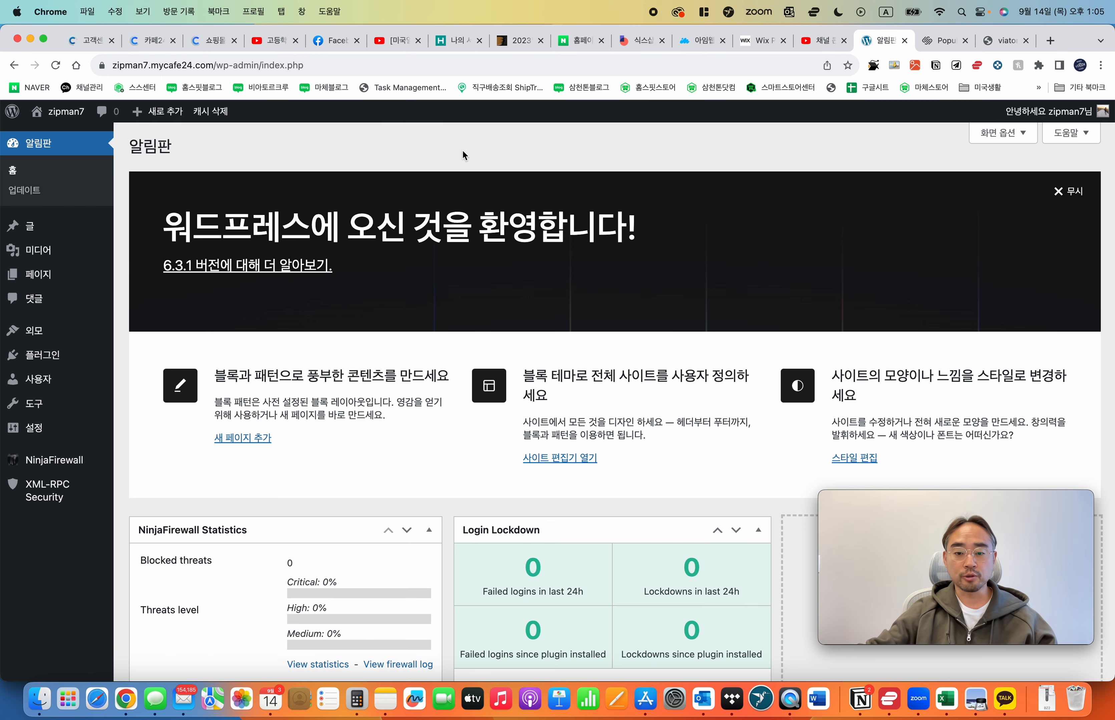
scroll(462, 150, down, 1)
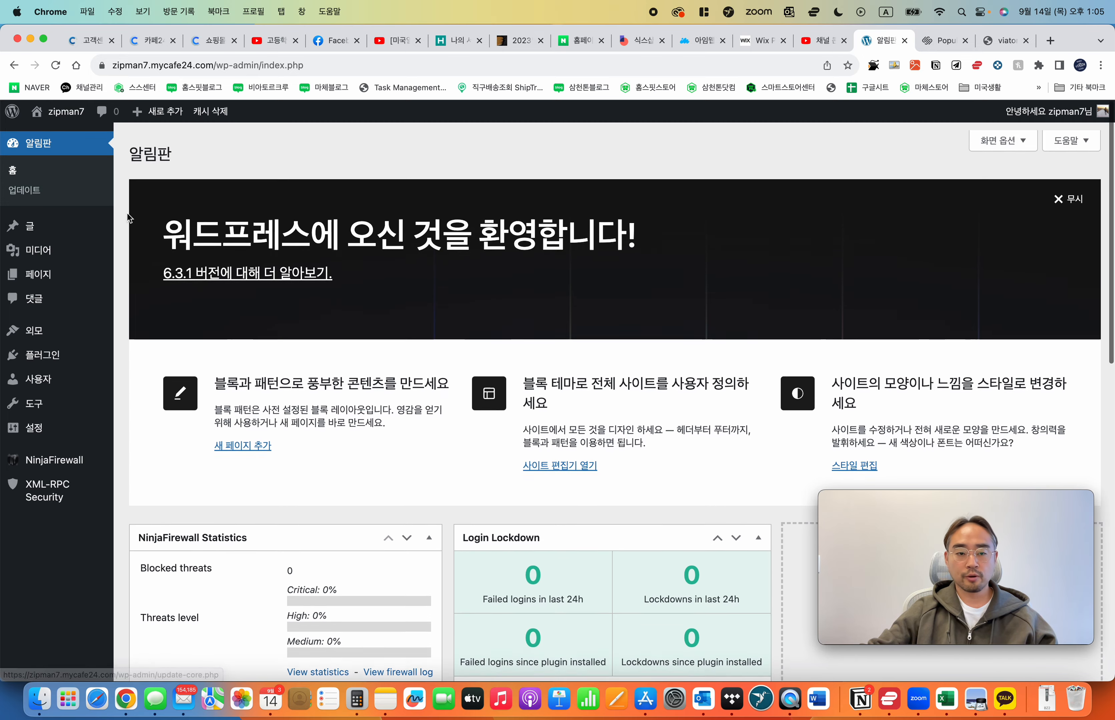
scroll(484, 252, down, 12)
scroll(483, 252, up, 11)
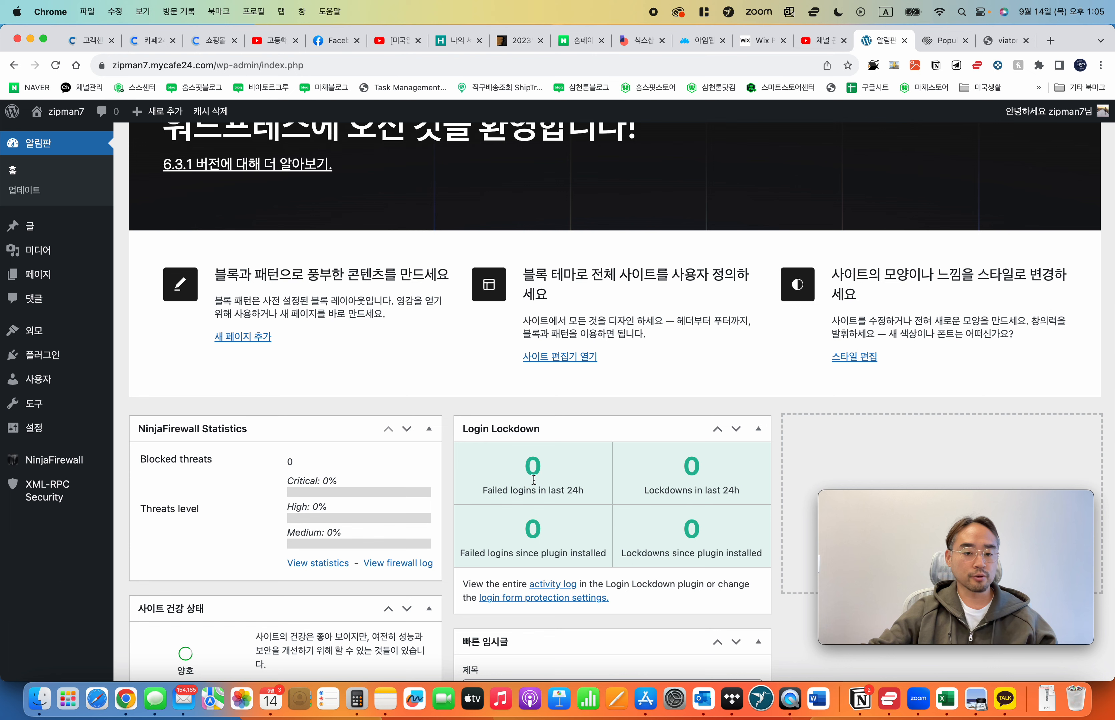
Step: Examine the dashboard's NinjaFirewall Statistics, Login Lockdown, site health, quick draft, activity and events widgets
mouse_move(73, 468)
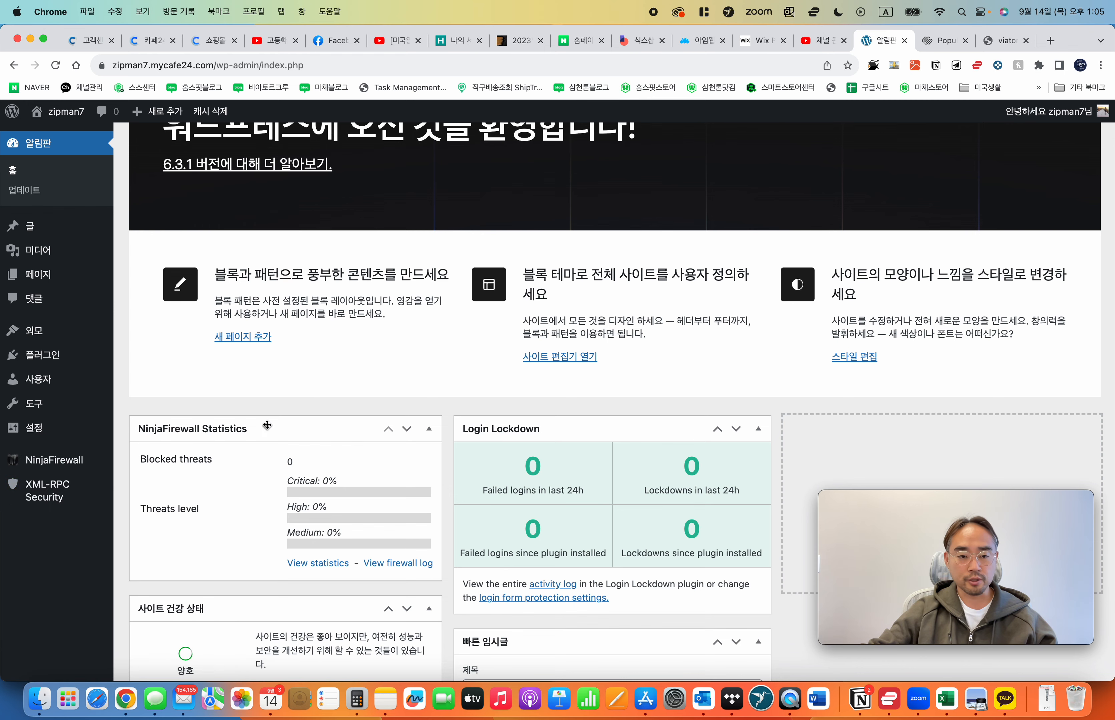
scroll(209, 447, down, 3)
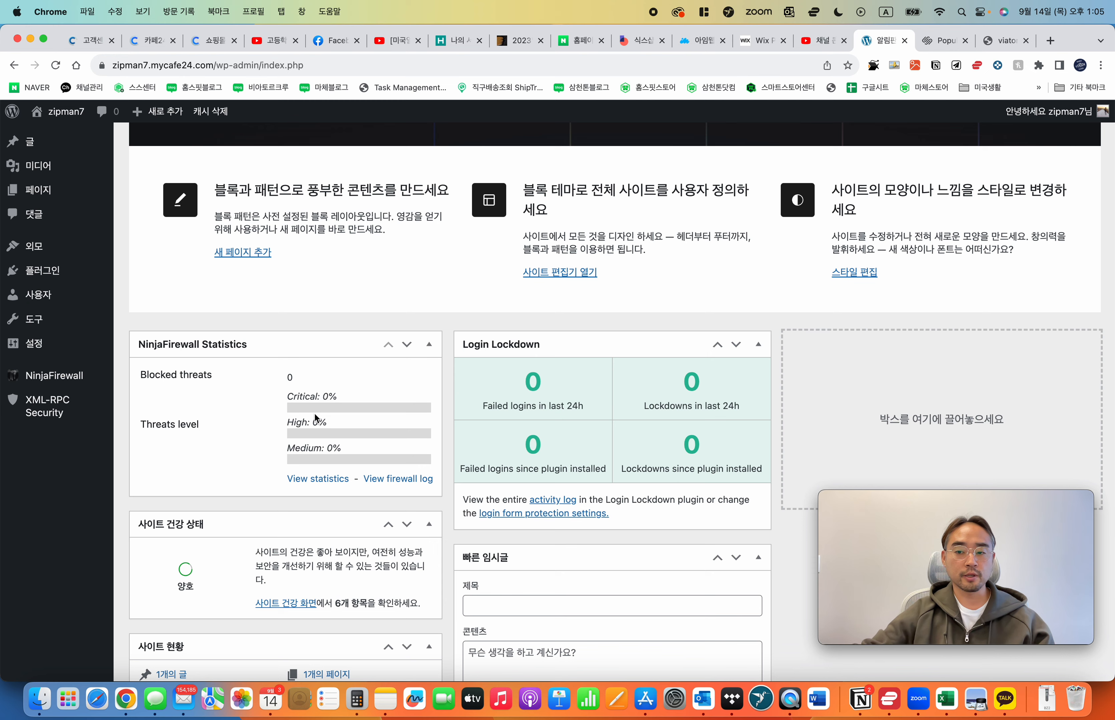
scroll(893, 315, down, 4)
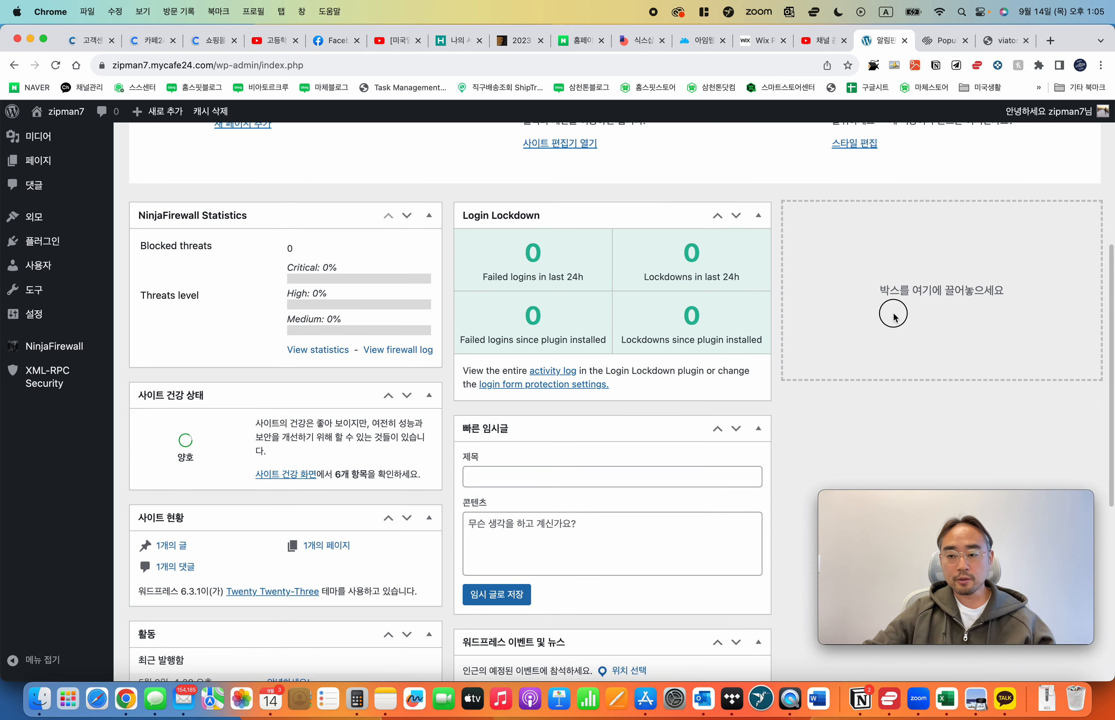
scroll(892, 317, down, 5)
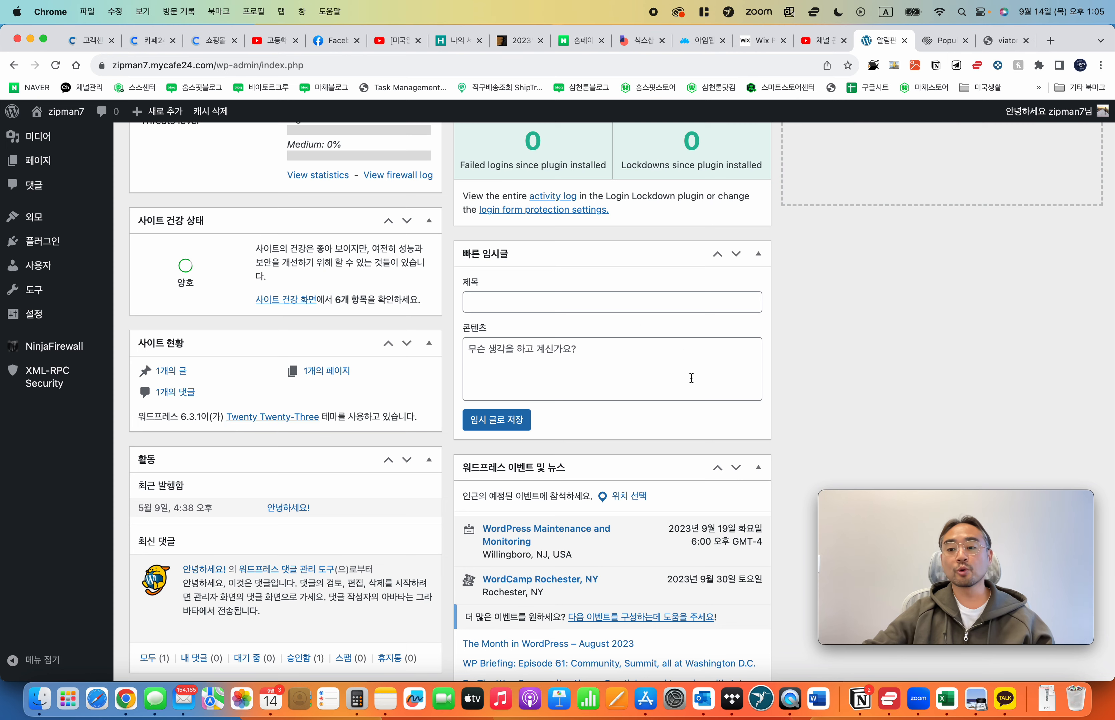
scroll(690, 376, up, 15)
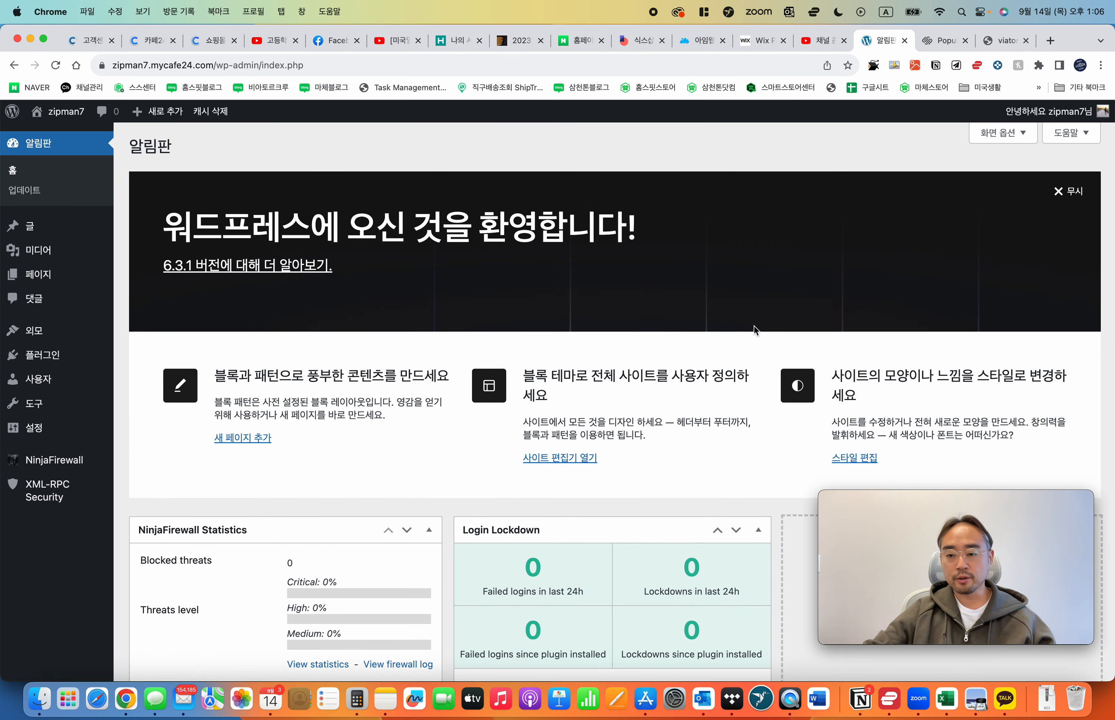
scroll(754, 327, down, 9)
scroll(754, 328, down, 5)
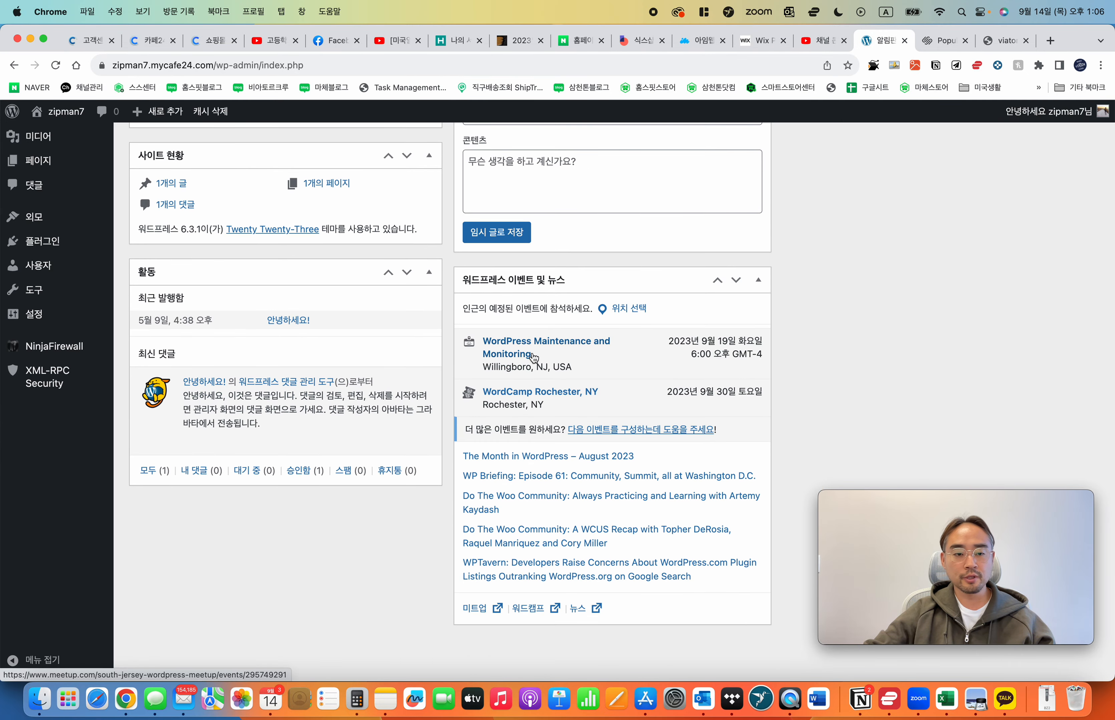
mouse_move(214, 402)
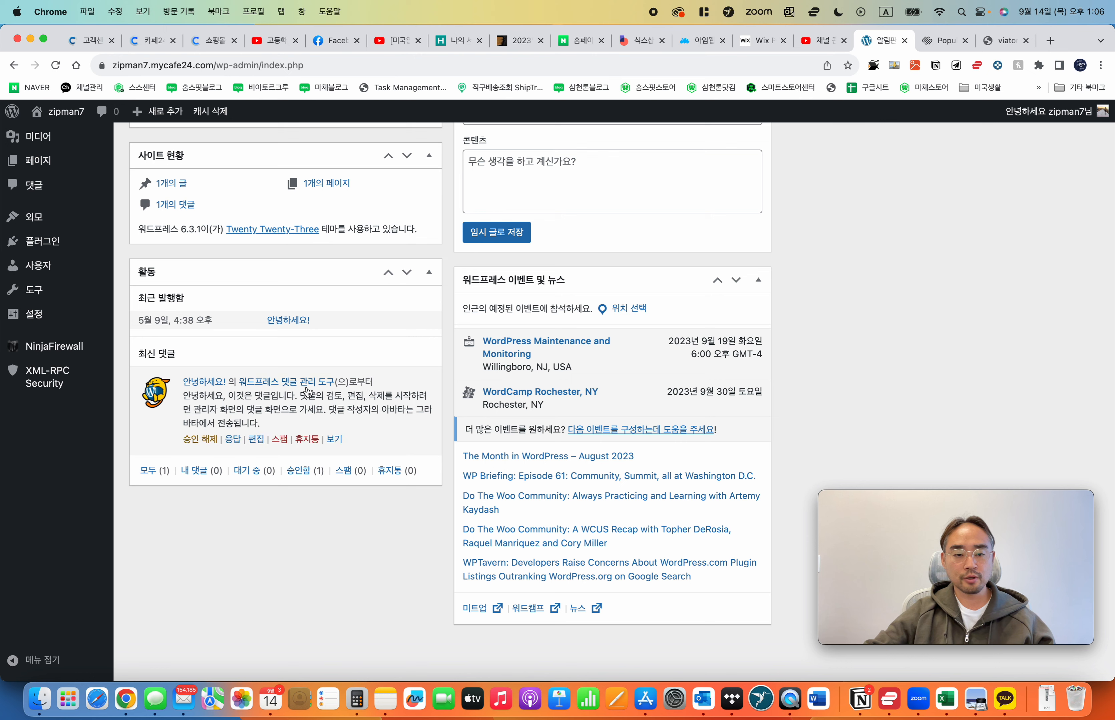
Step: Open the recently published post 안녕하세요! for editing and go through the block editor's welcome guide to its end
click(292, 322)
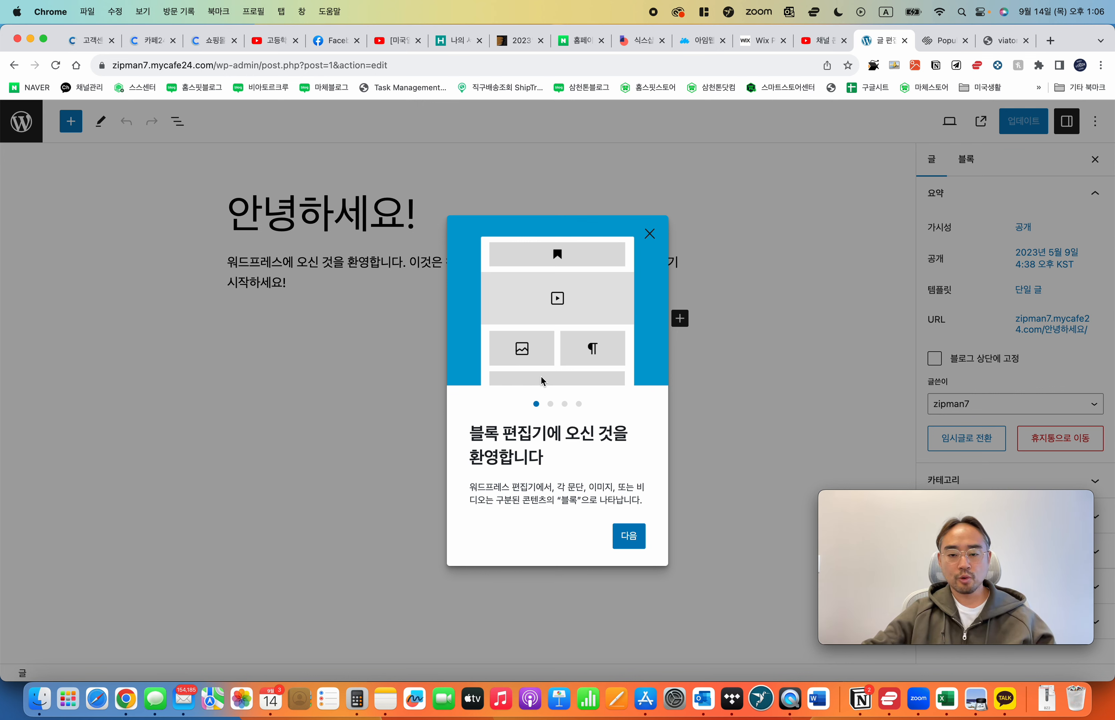
click(629, 538)
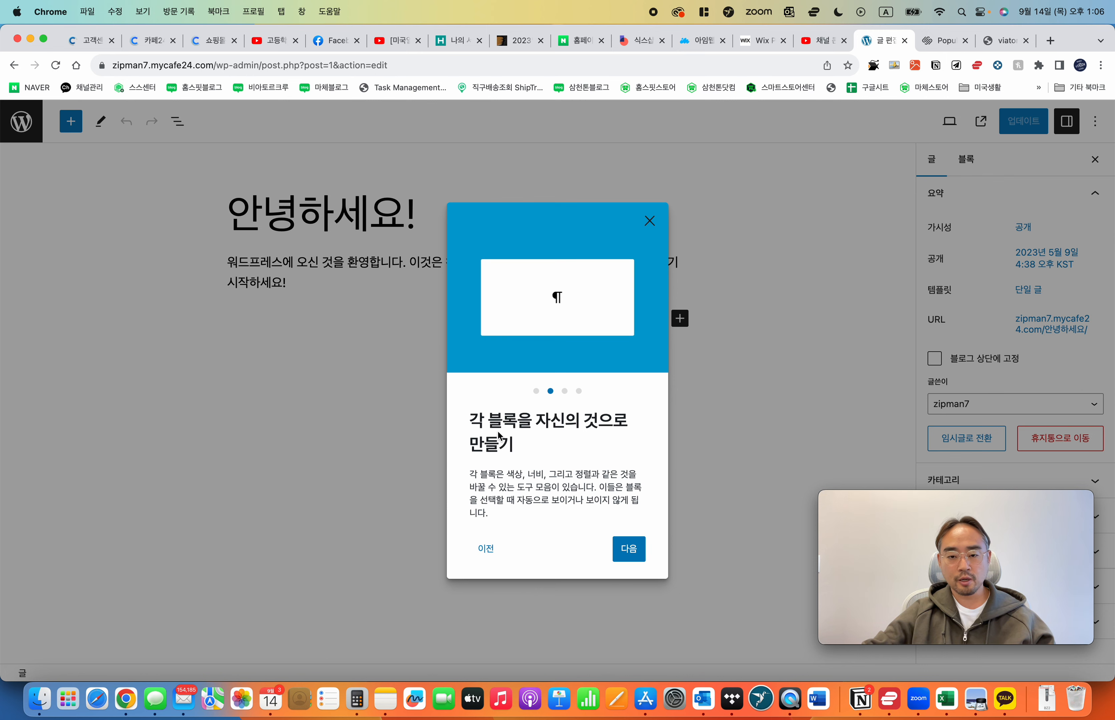
drag(526, 474, 572, 488)
click(585, 491)
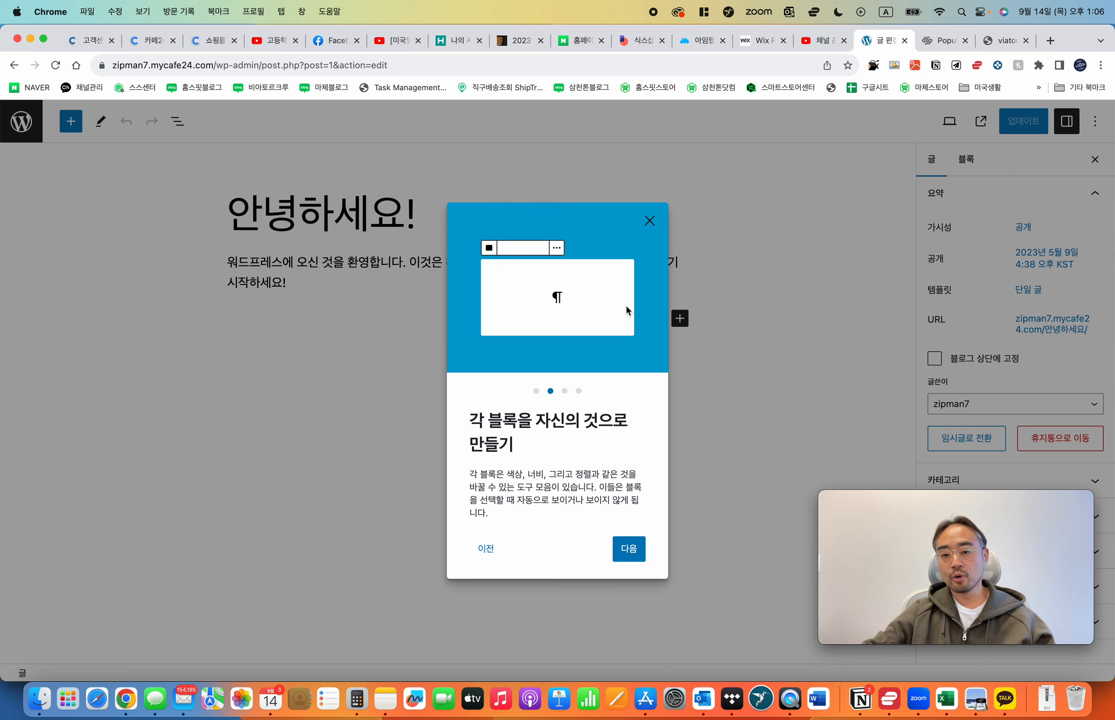
click(633, 551)
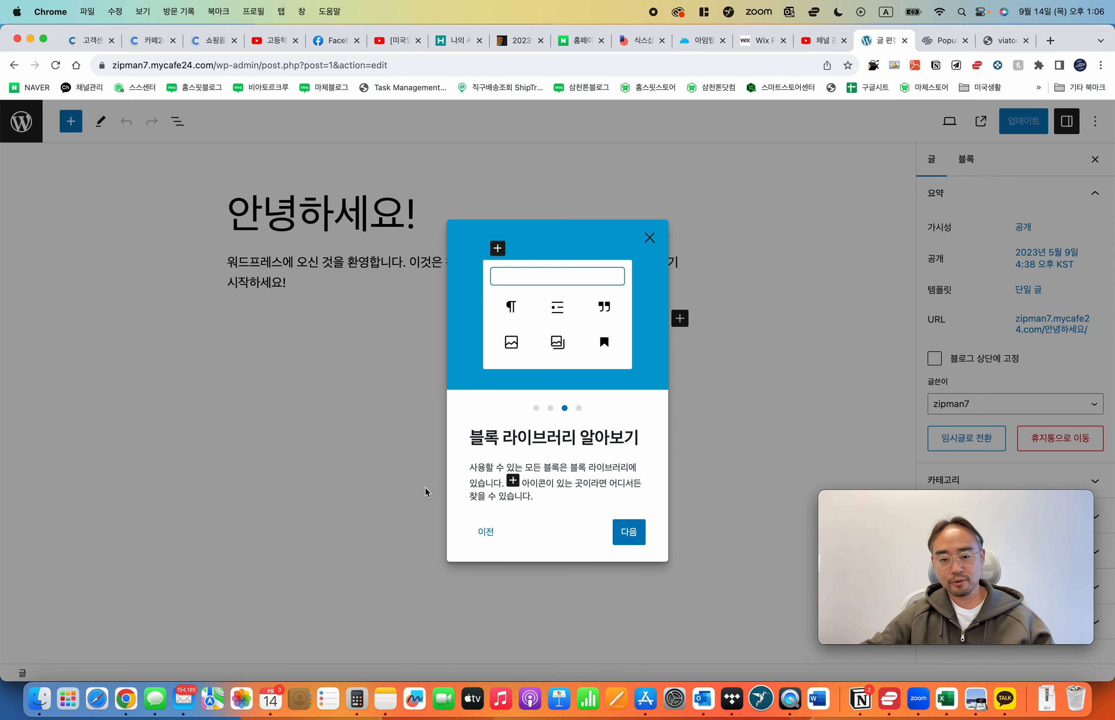
drag(471, 442, 579, 460)
click(577, 477)
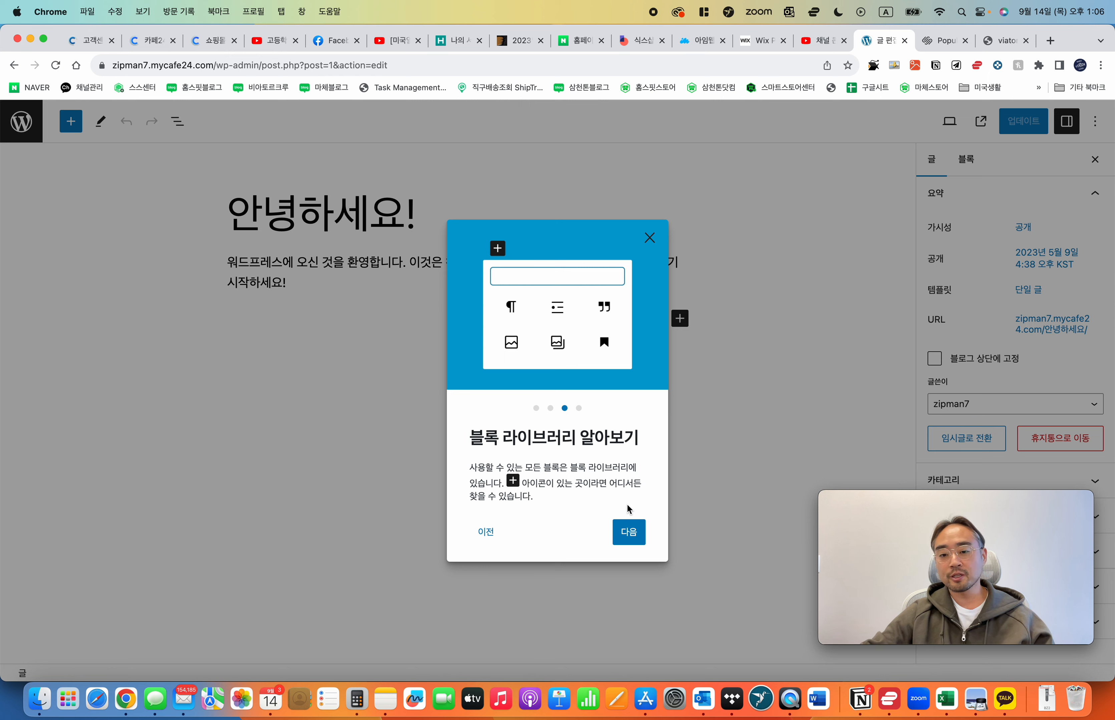
click(628, 535)
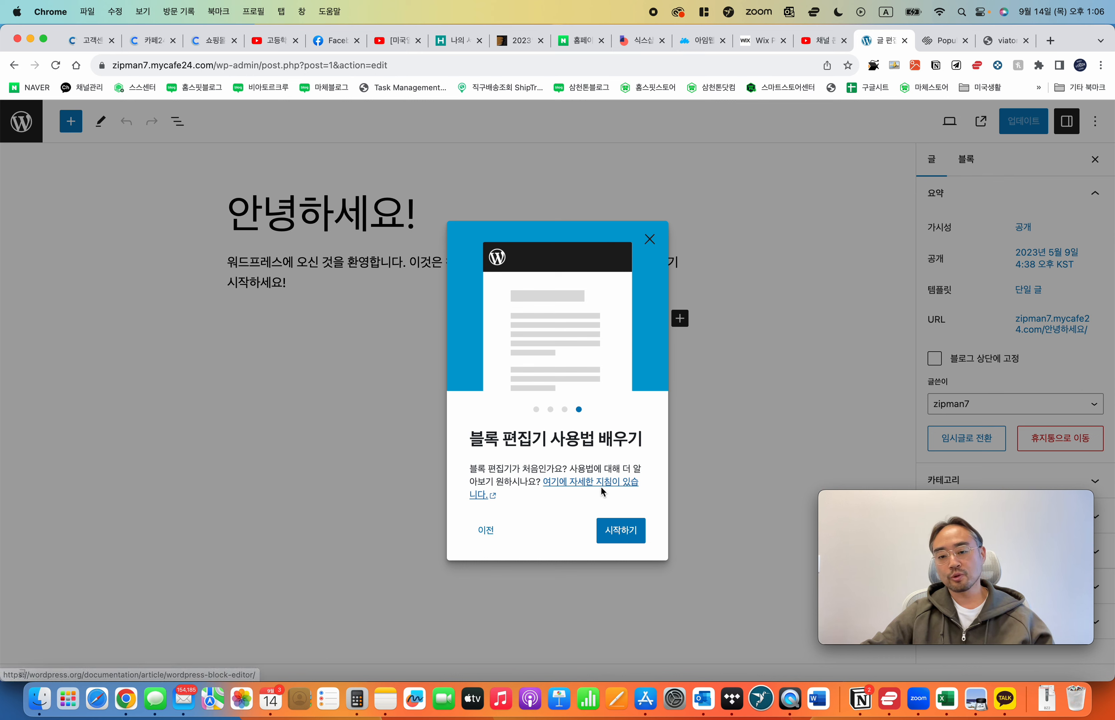
click(624, 536)
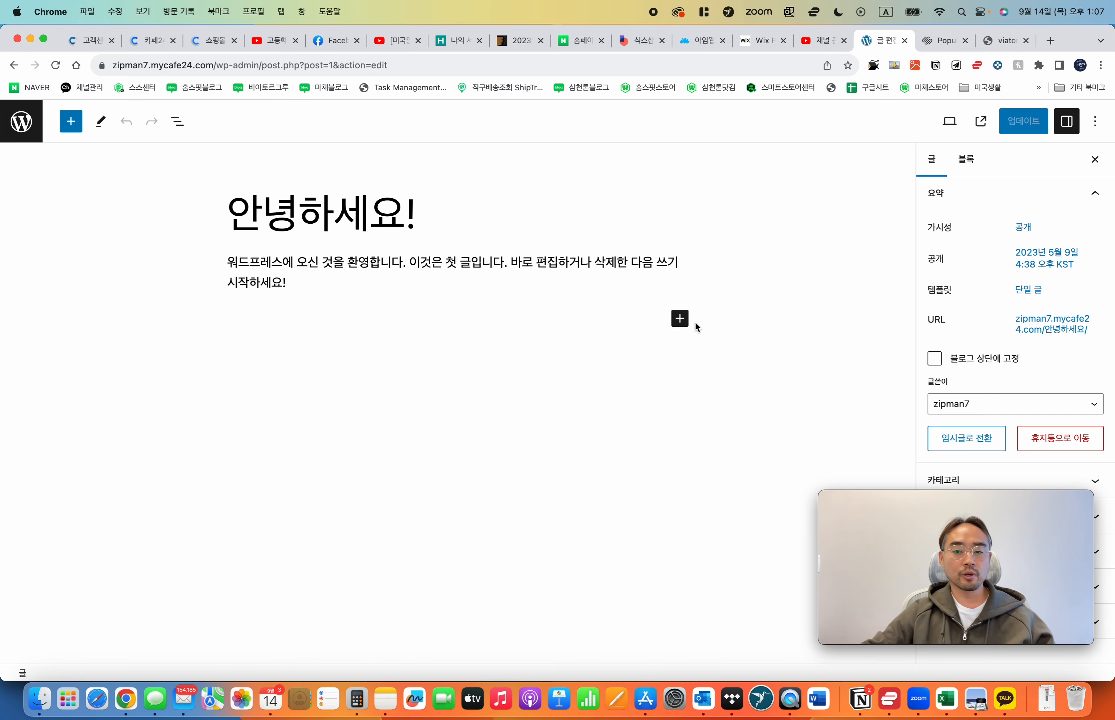
Step: Insert an Image block below the post's welcome paragraph
click(680, 323)
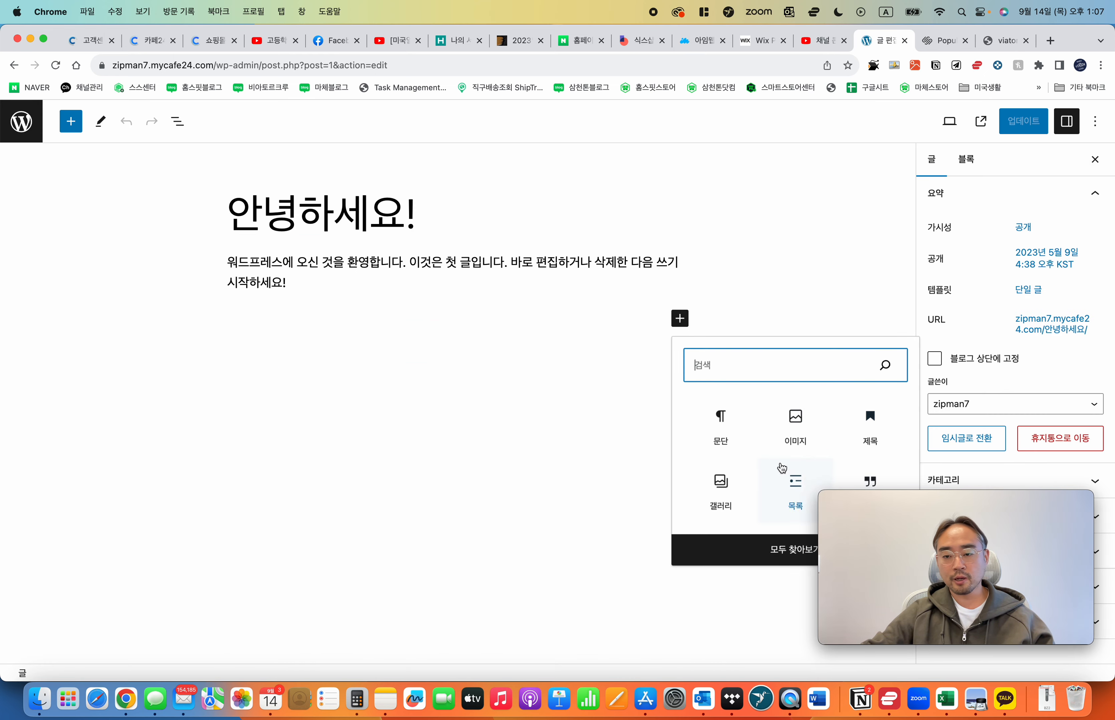
drag(901, 539, 119, 546)
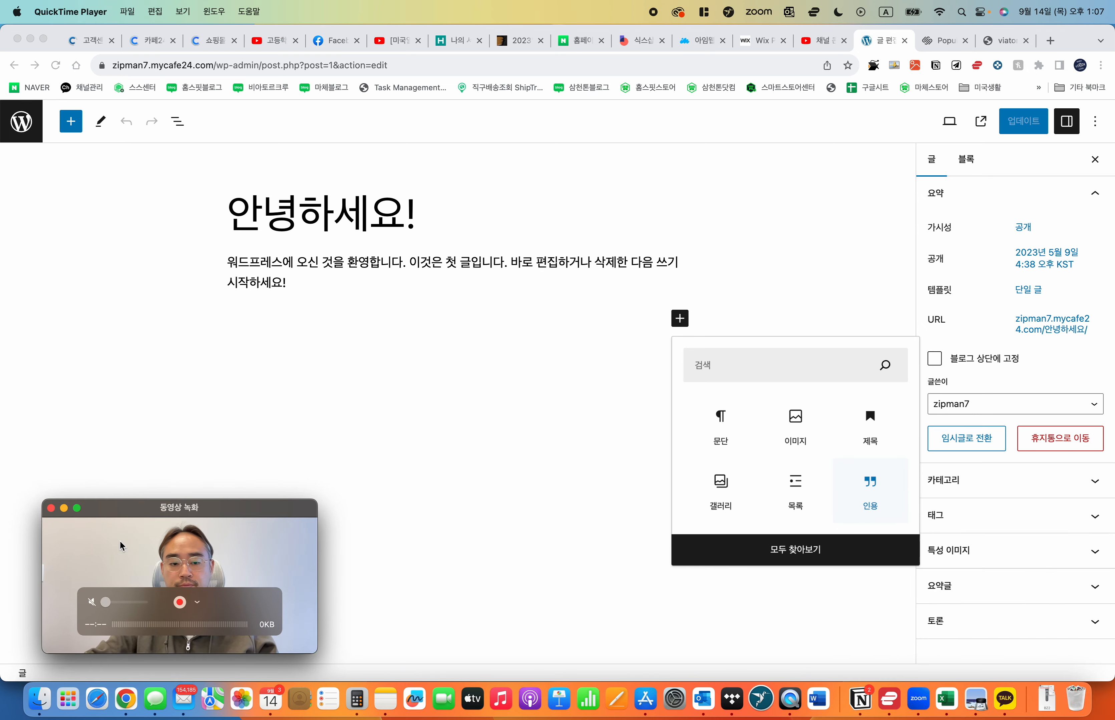
click(795, 425)
click(795, 425)
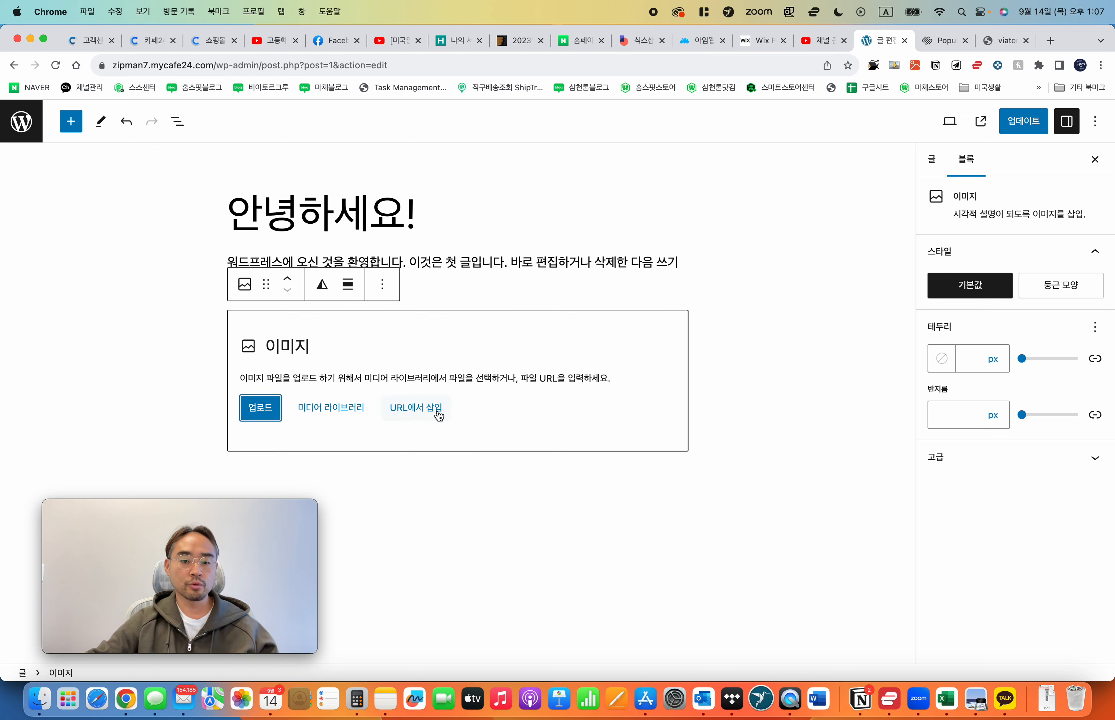
Step: Try to upload 채널소개.mov from the Downloads folder as a new media file for the Image block
click(337, 413)
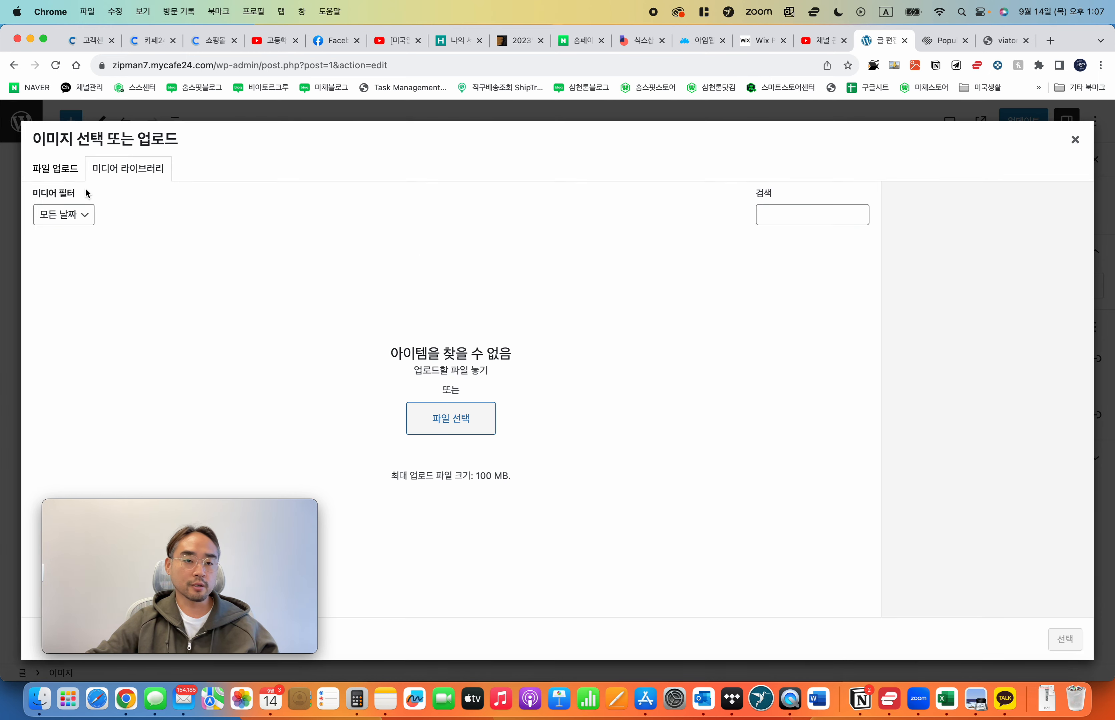
click(55, 176)
click(559, 402)
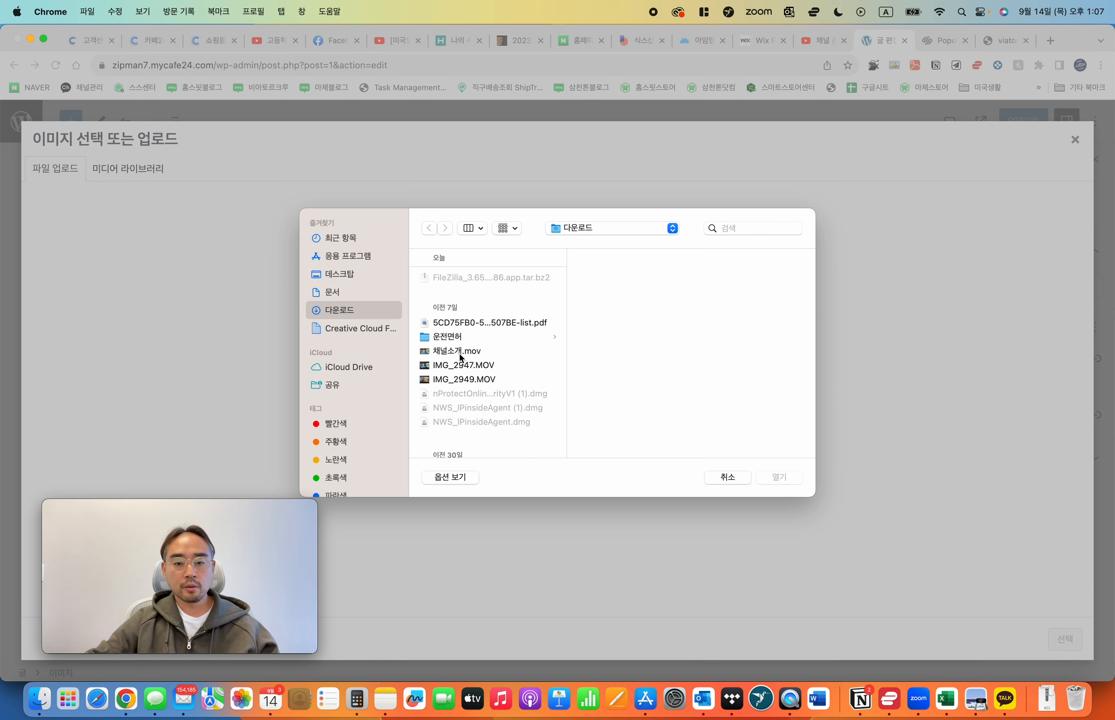
click(459, 353)
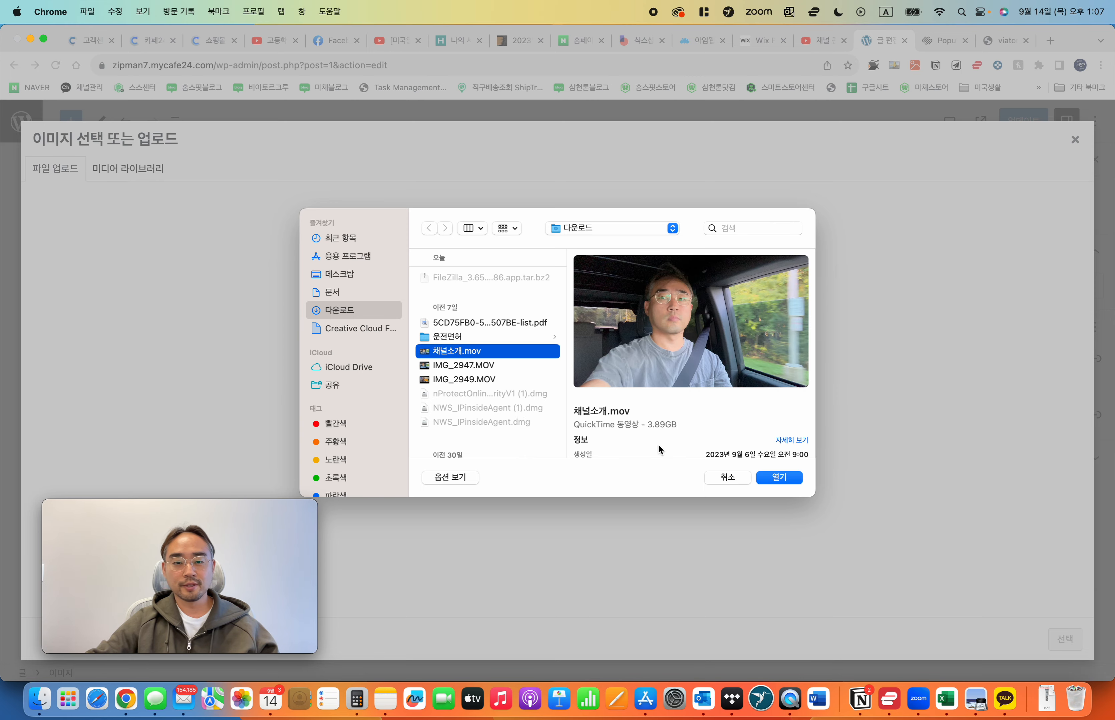
click(788, 478)
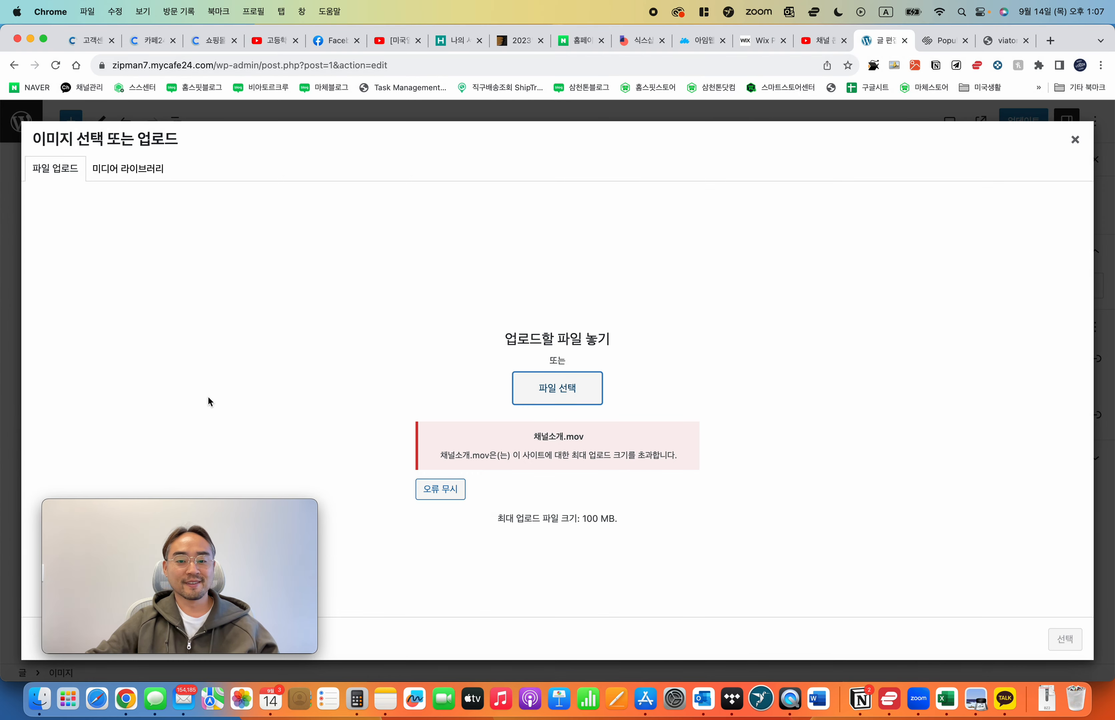
click(431, 486)
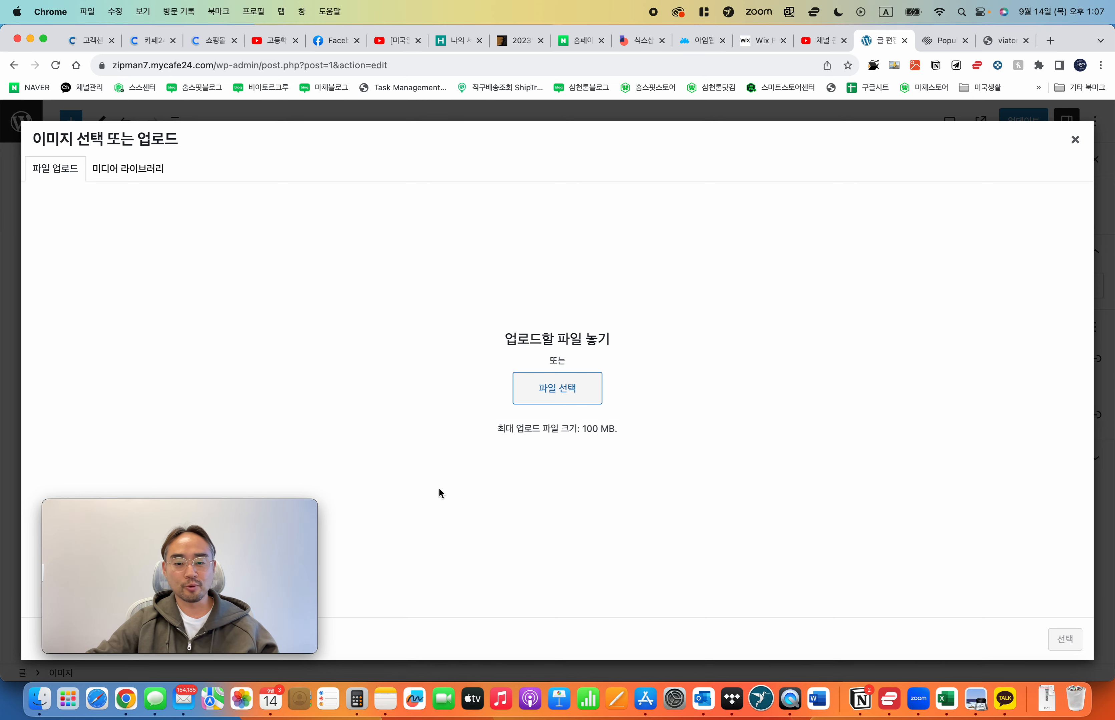
Step: Check the maximum file size allowed for uploads in the image upload dialog
click(564, 396)
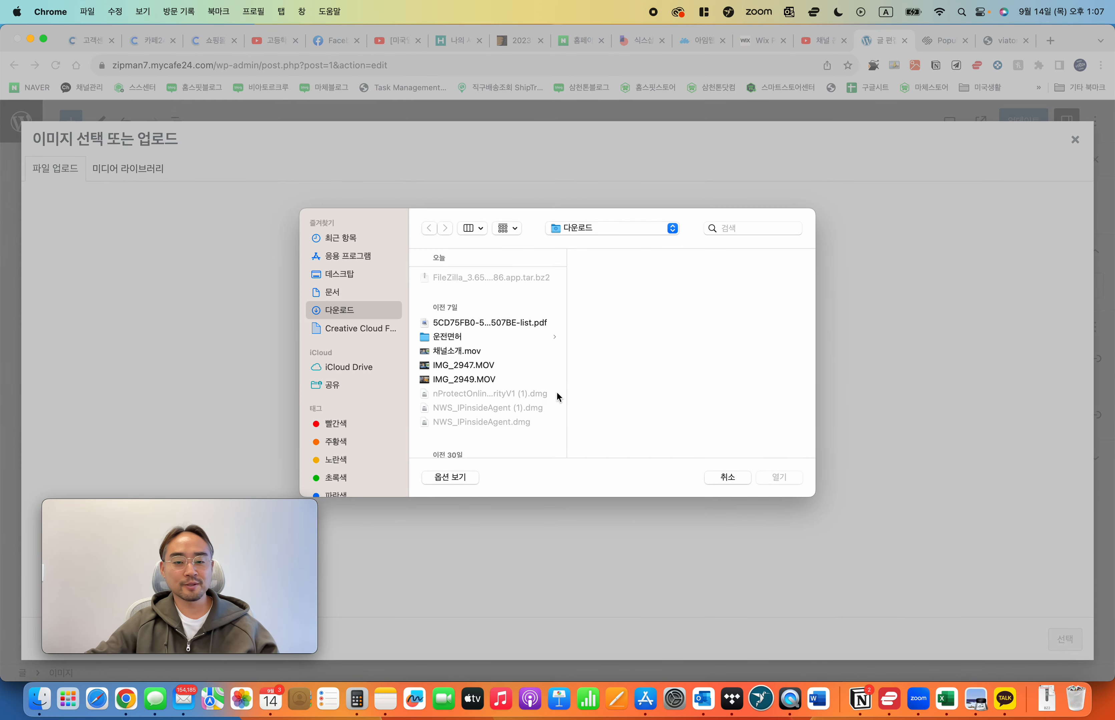
click(728, 478)
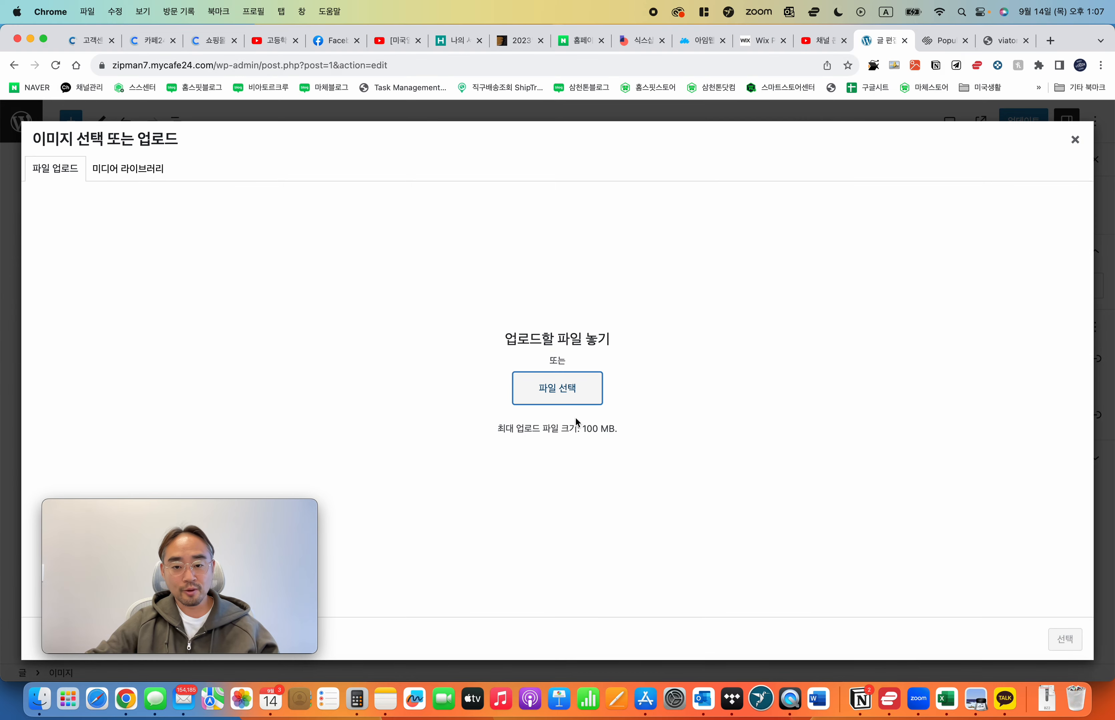
drag(492, 429, 581, 431)
click(677, 433)
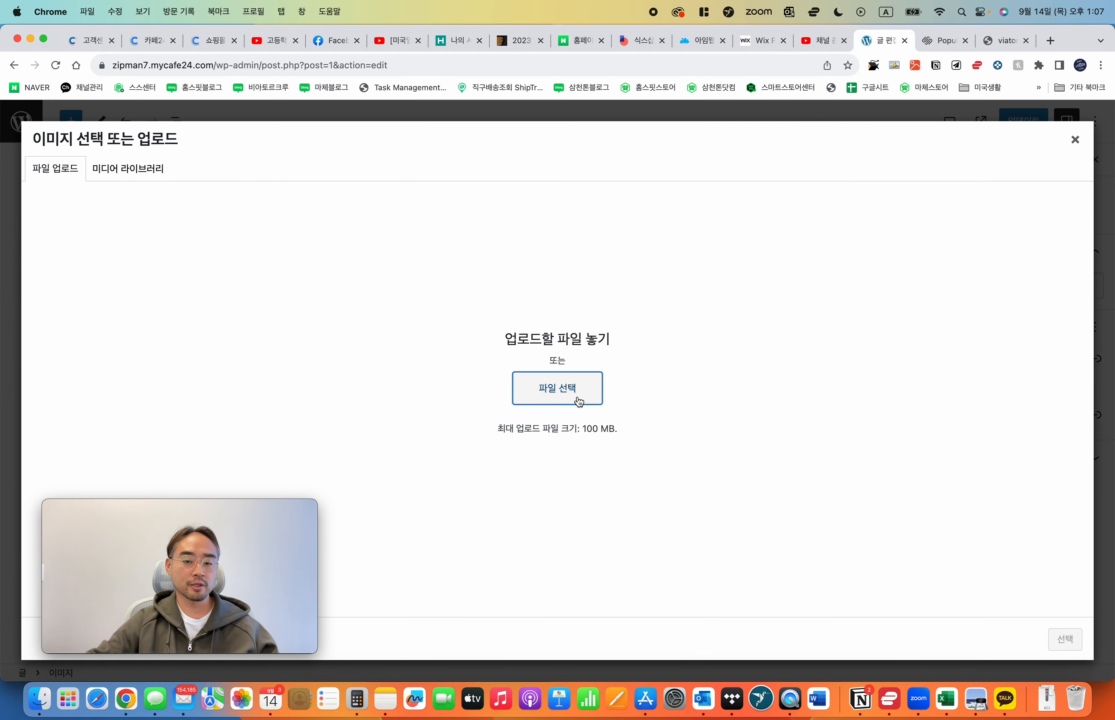
Step: Upload the barcode picture ab8e418a-ee2c-421a-9707-3c3ef9dc0bb5.jpg from the Downloads folder to the media library
click(578, 391)
scroll(496, 387, down, 10)
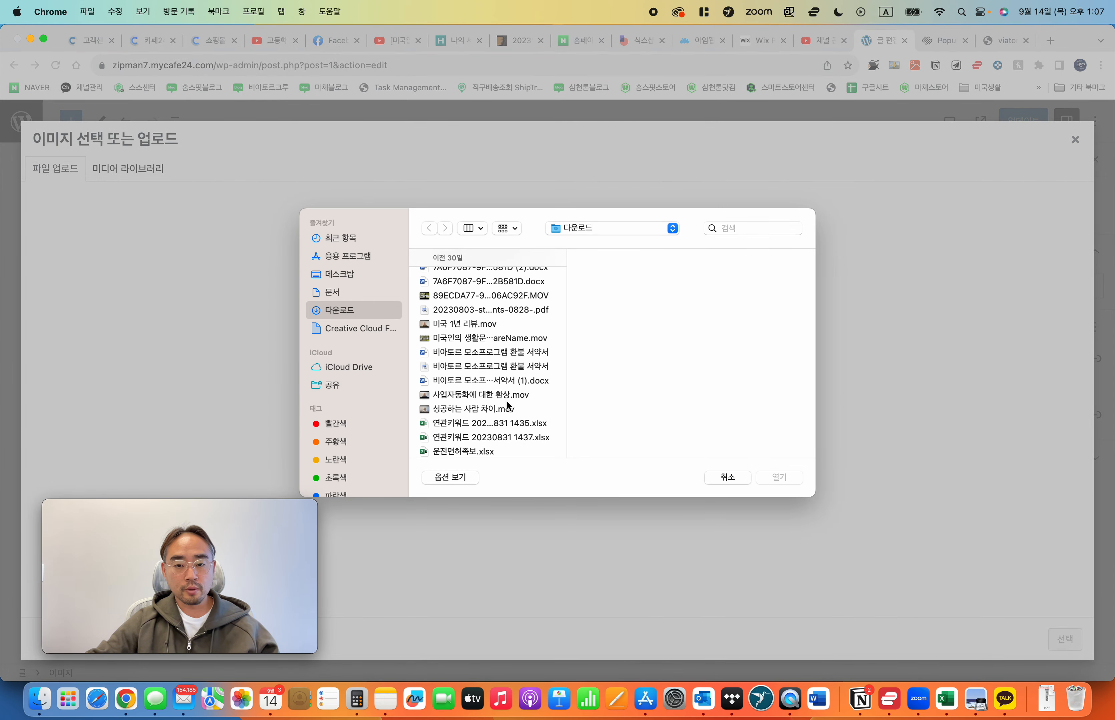
scroll(507, 402, down, 5)
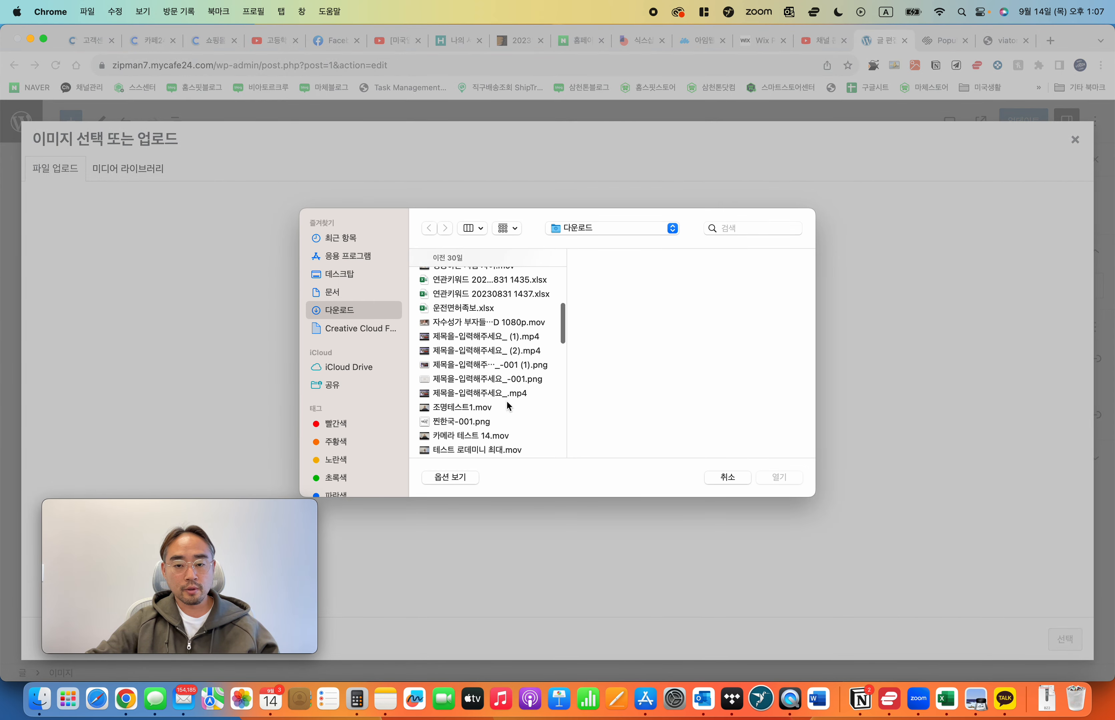
click(485, 338)
click(488, 350)
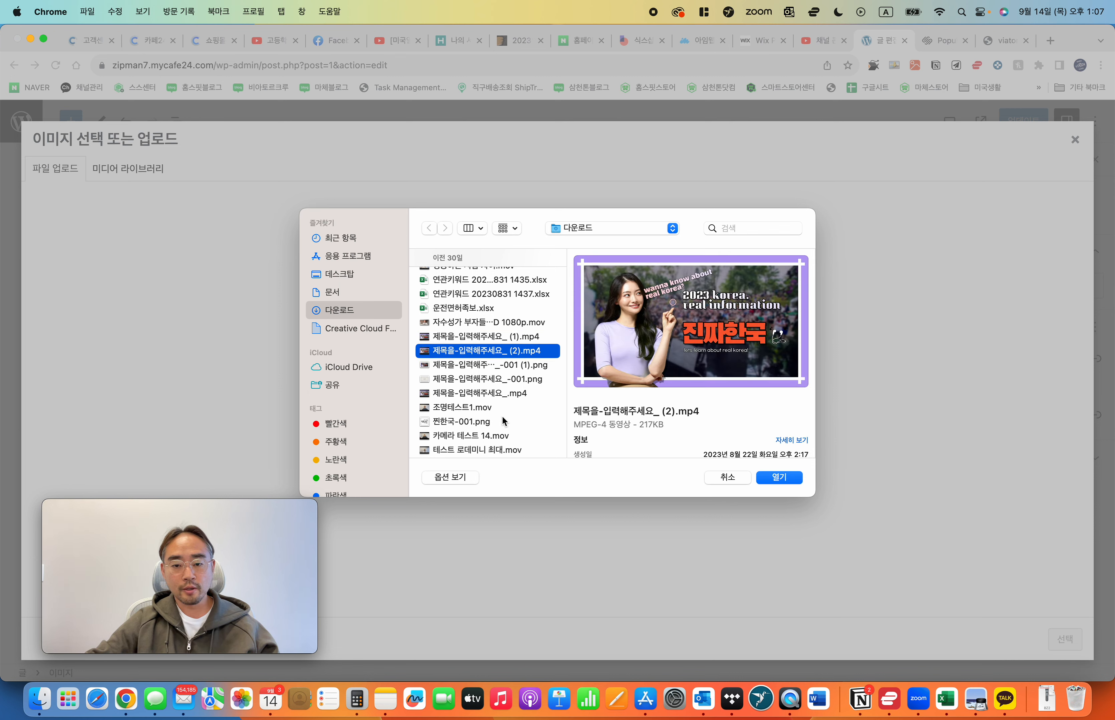
scroll(490, 398, down, 5)
click(509, 302)
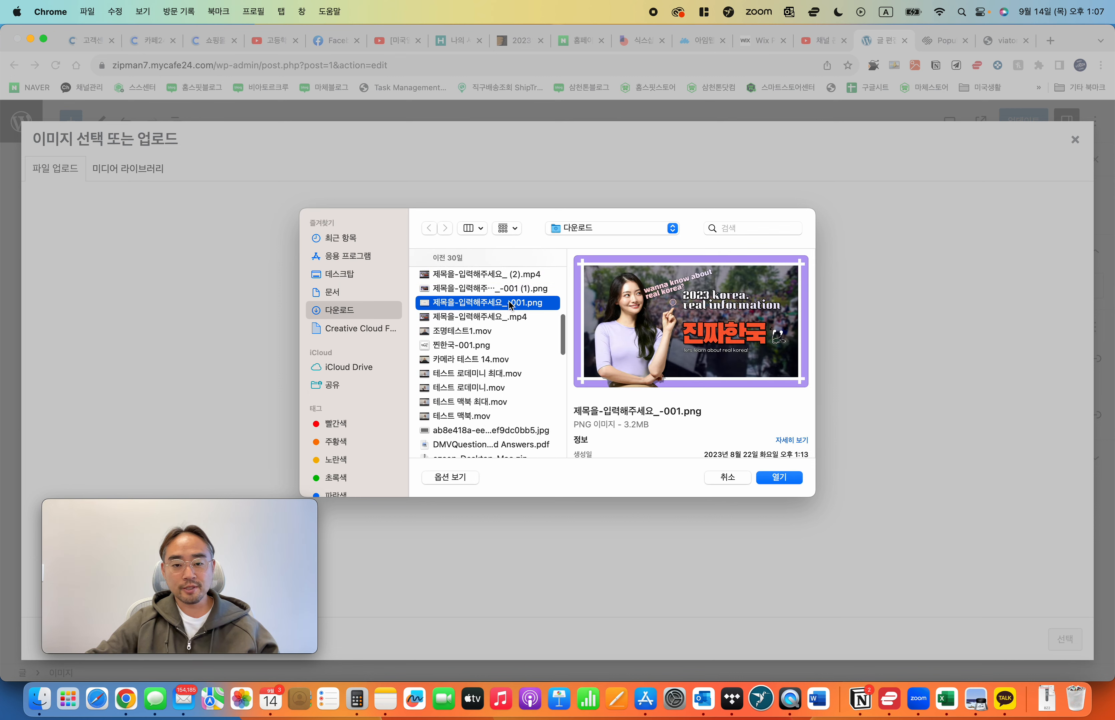
click(508, 290)
click(508, 304)
scroll(515, 406, down, 5)
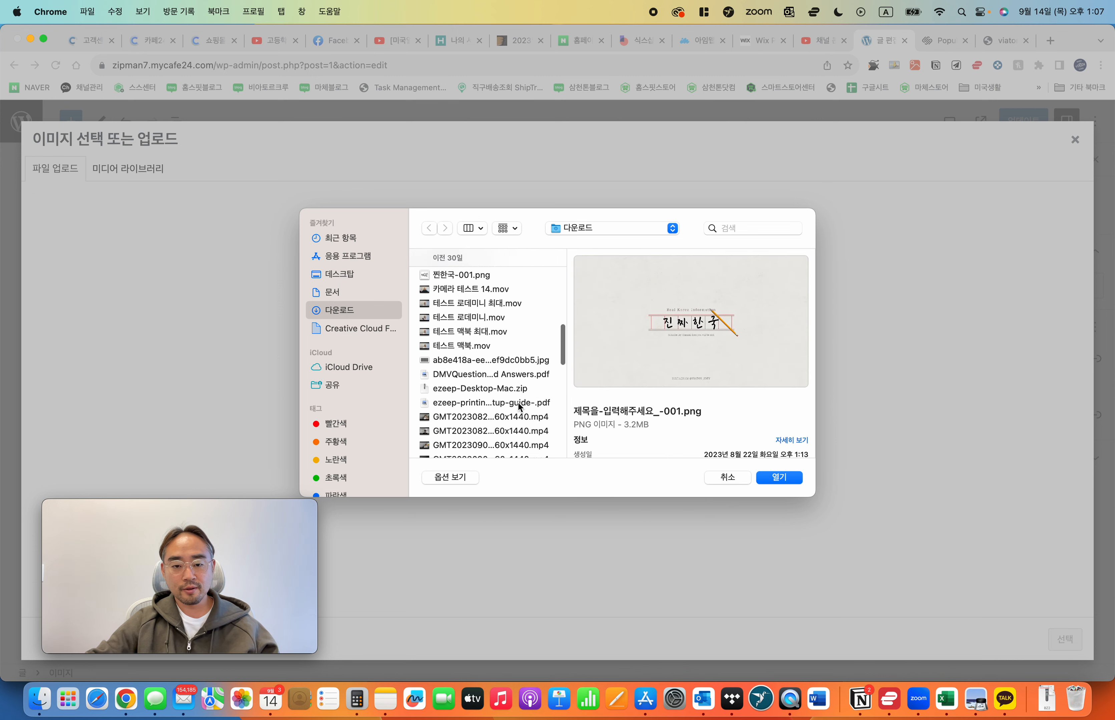
click(527, 338)
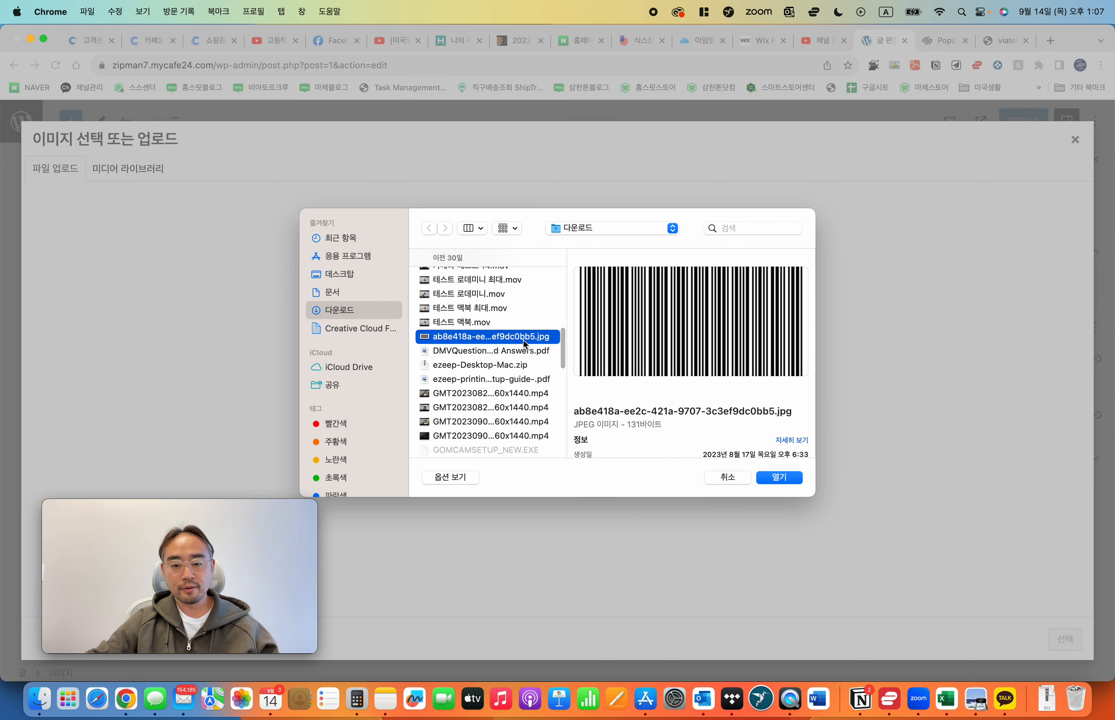
click(799, 477)
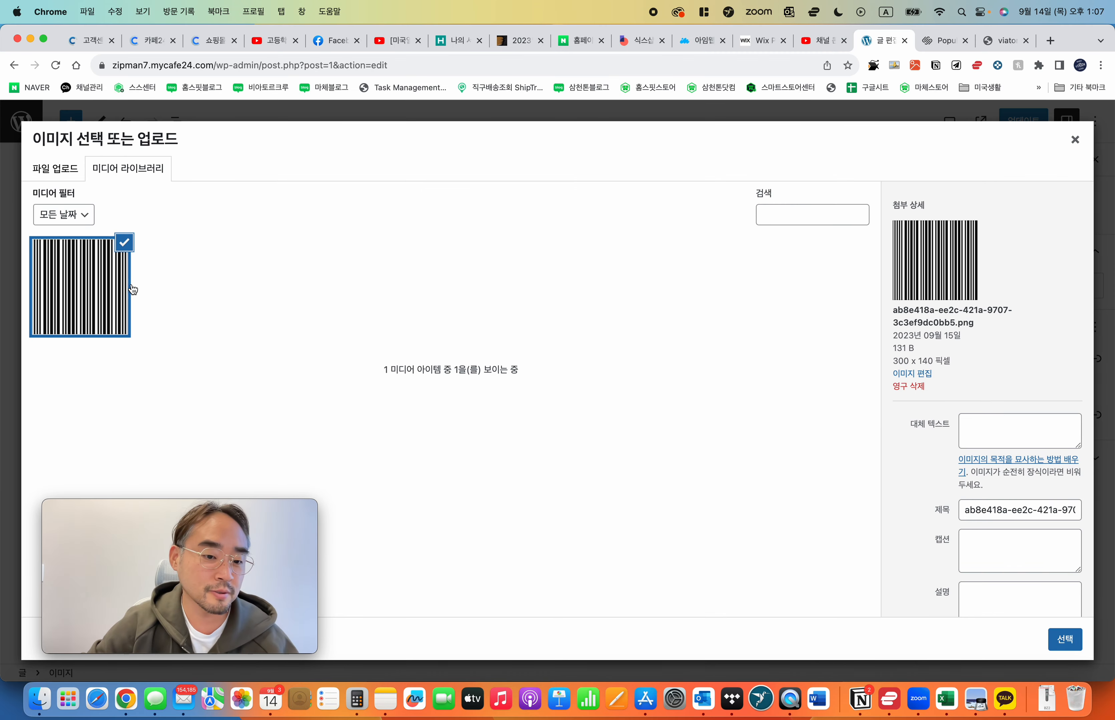
Step: Examine the uploaded barcode image's attachment details: alternative text, title, caption, description and file URL
click(119, 169)
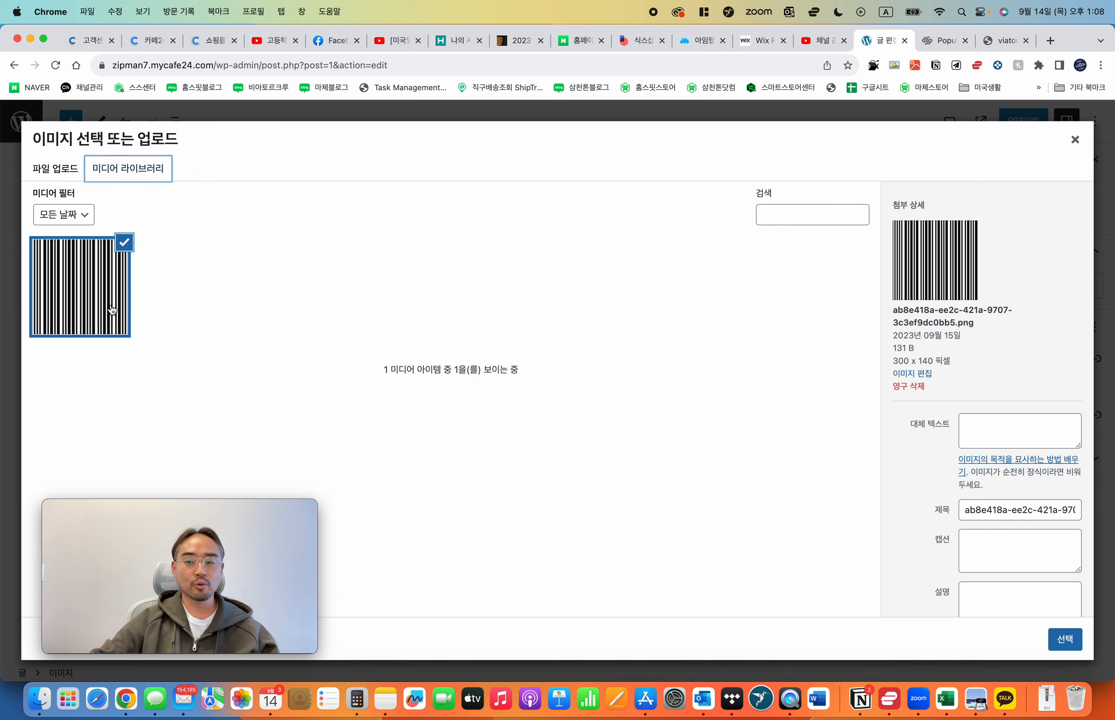
scroll(1062, 603, down, 2)
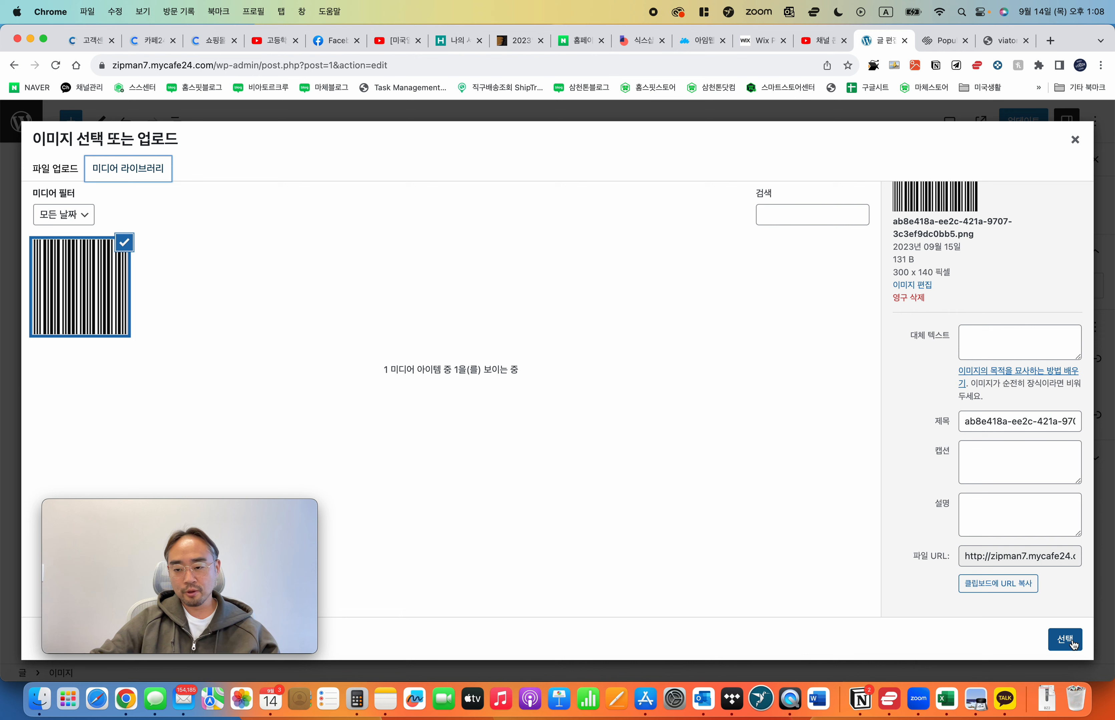
click(995, 342)
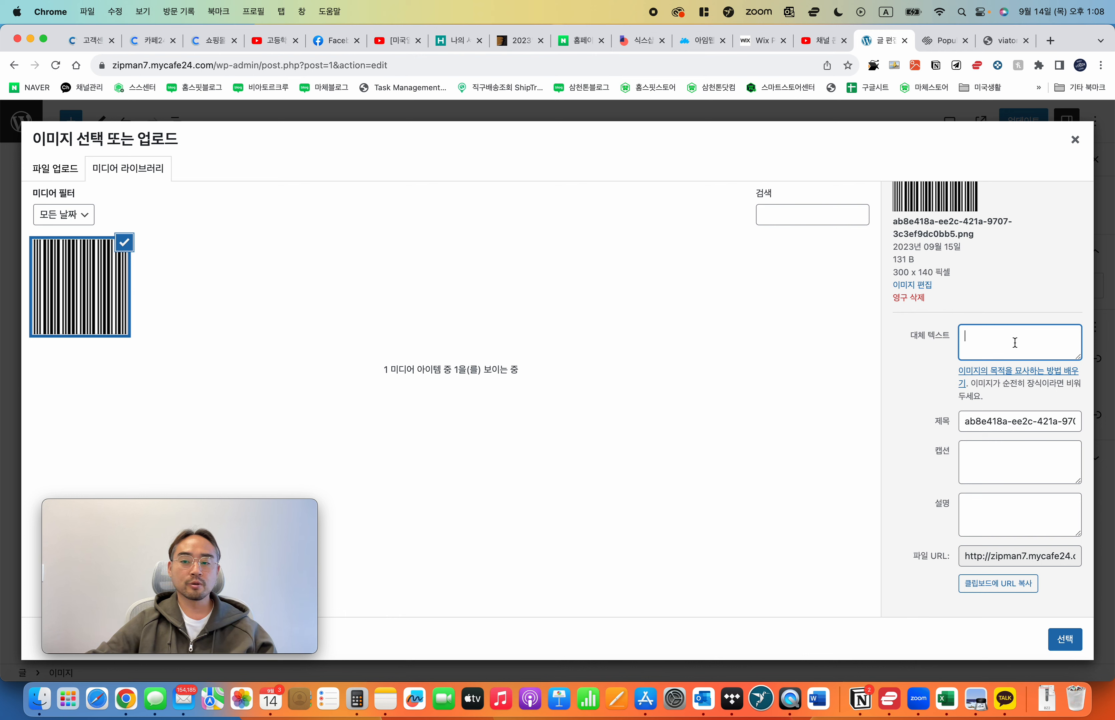
click(981, 458)
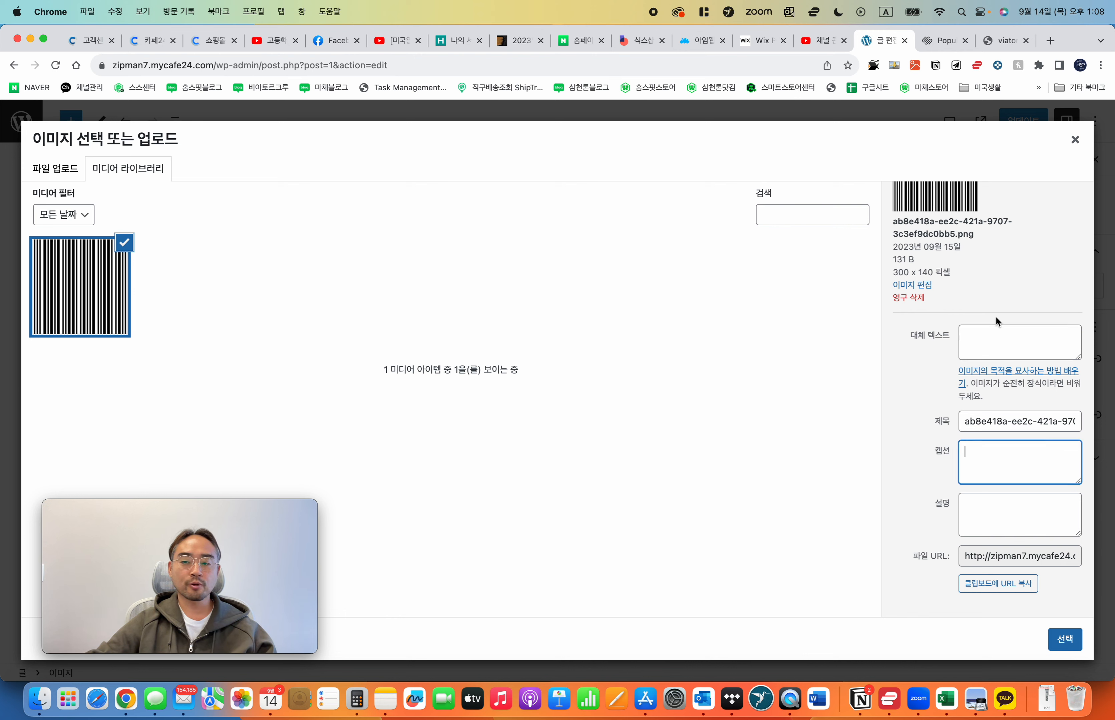
click(989, 348)
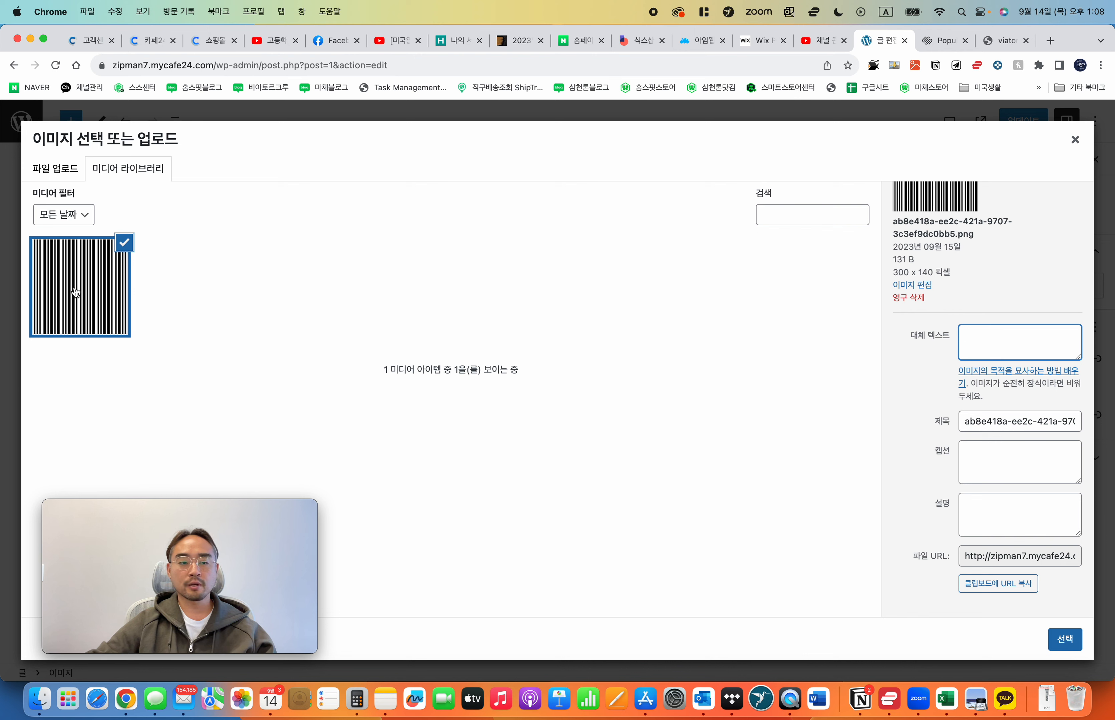
click(995, 422)
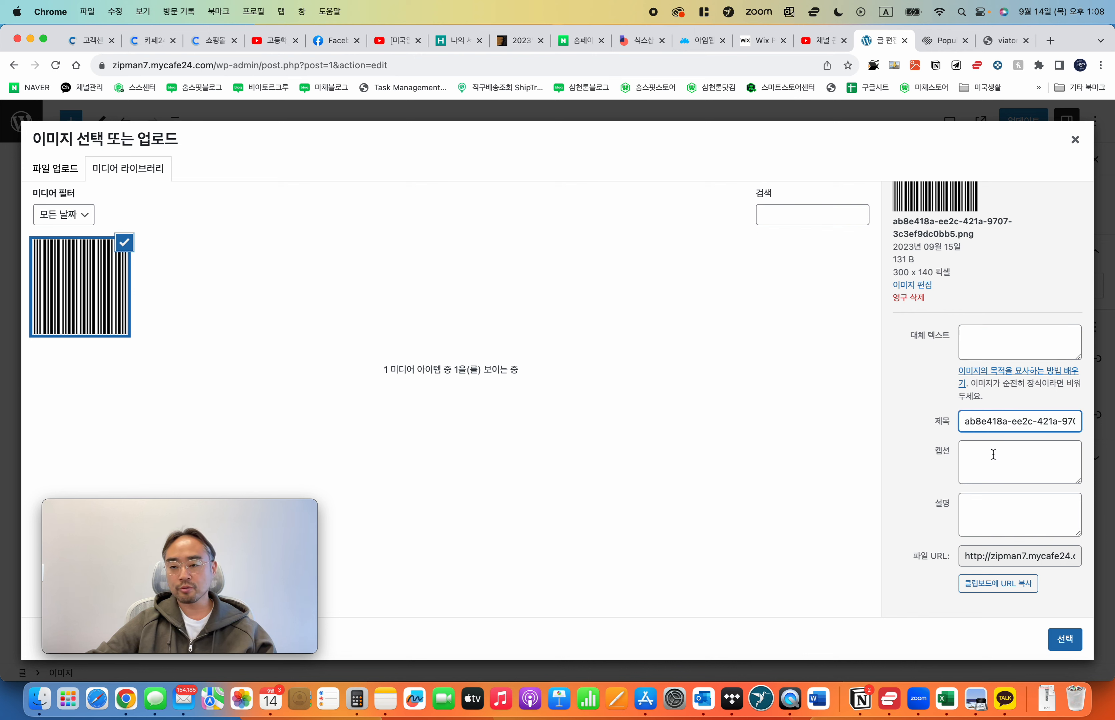
drag(966, 423, 1070, 423)
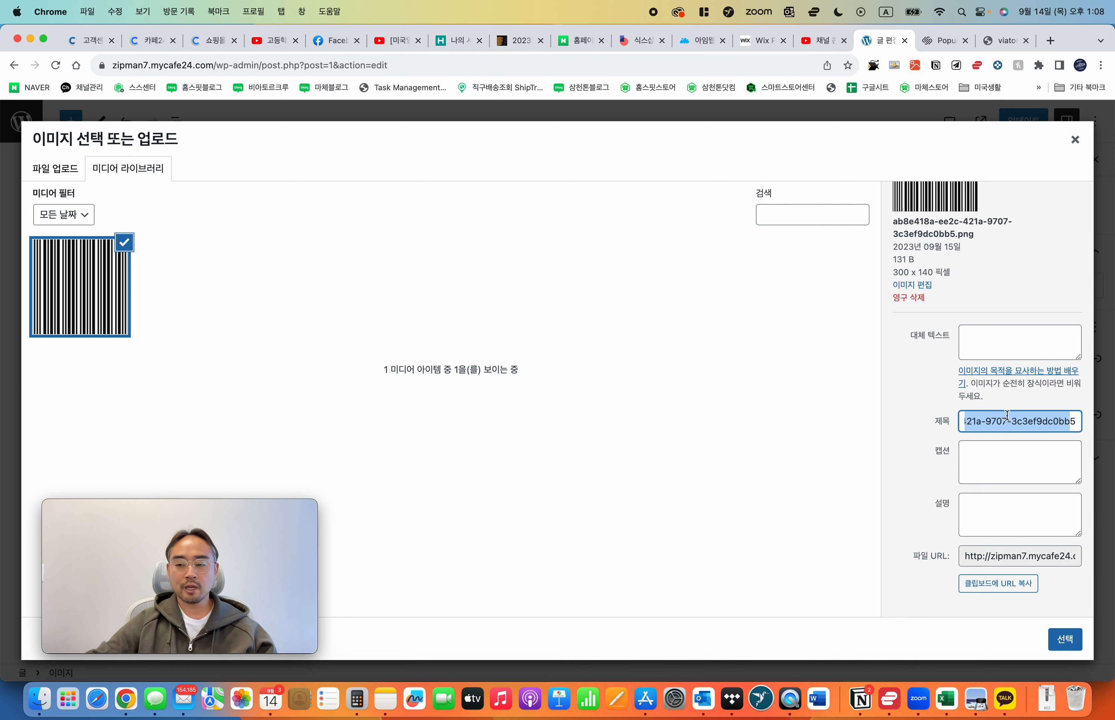
click(1004, 459)
click(994, 510)
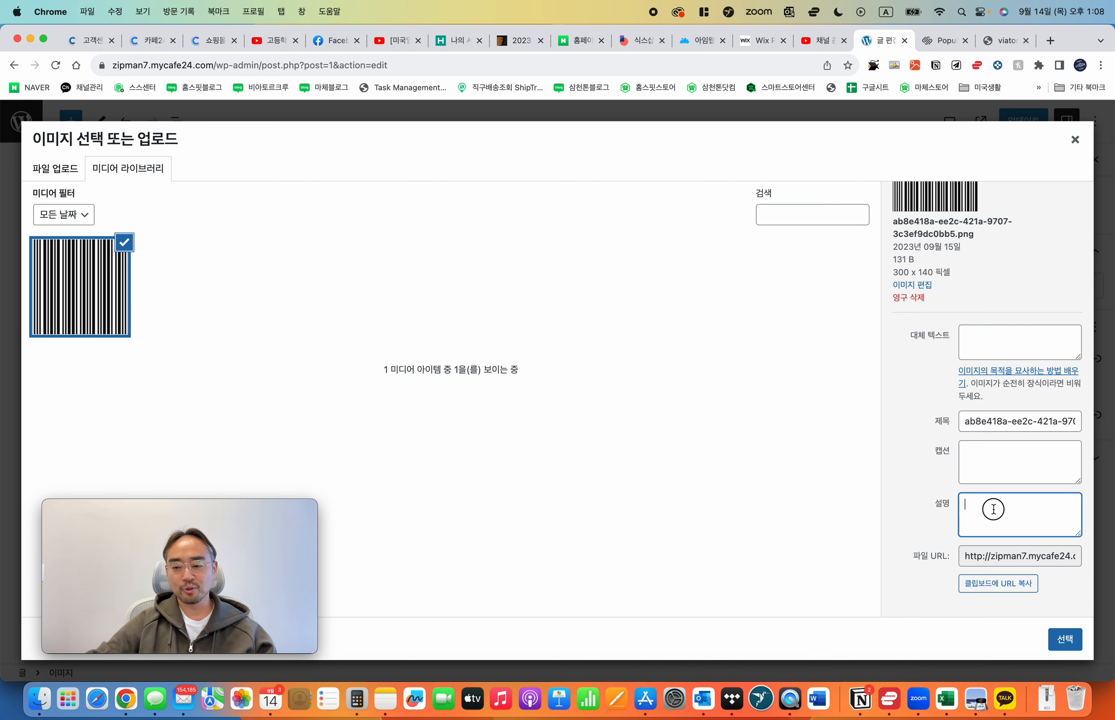
click(1004, 459)
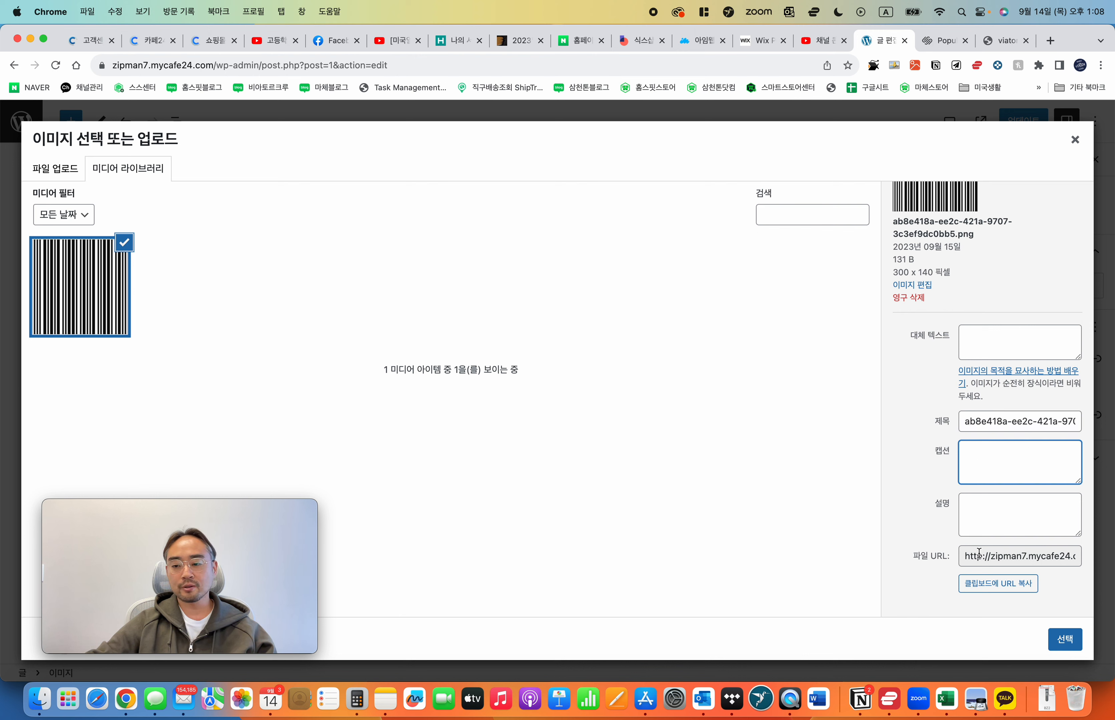
drag(988, 557, 1068, 562)
click(1019, 562)
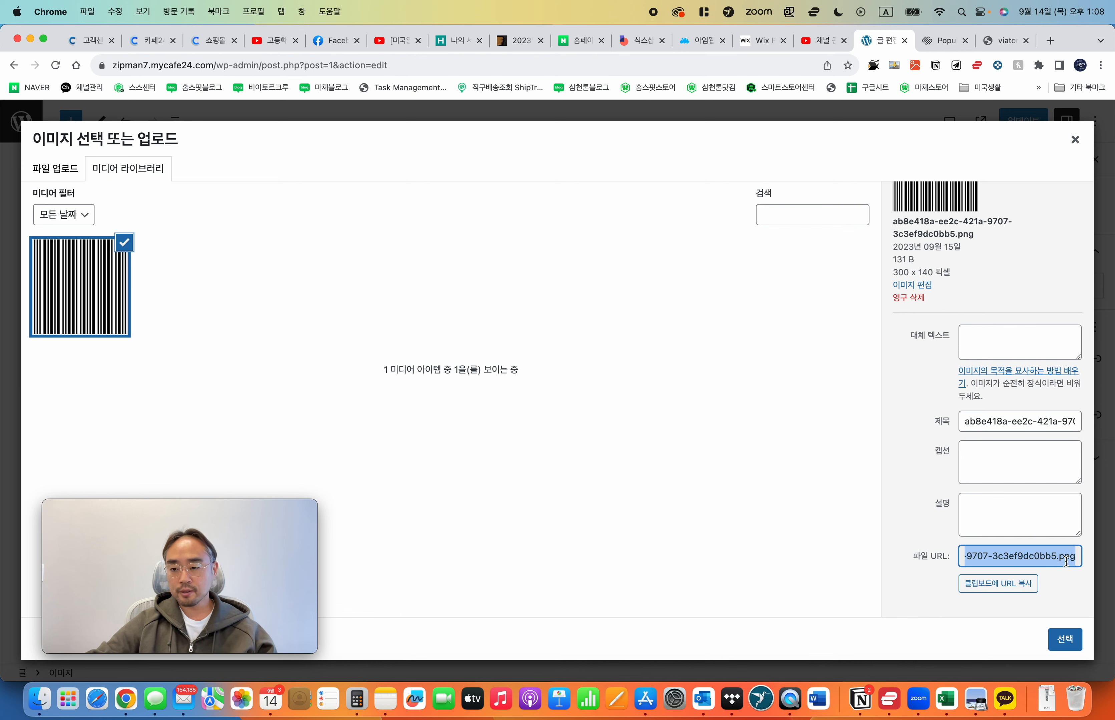
click(1034, 561)
Step: Insert the barcode image into the post's Image block and align it to the centre
click(1062, 645)
click(410, 387)
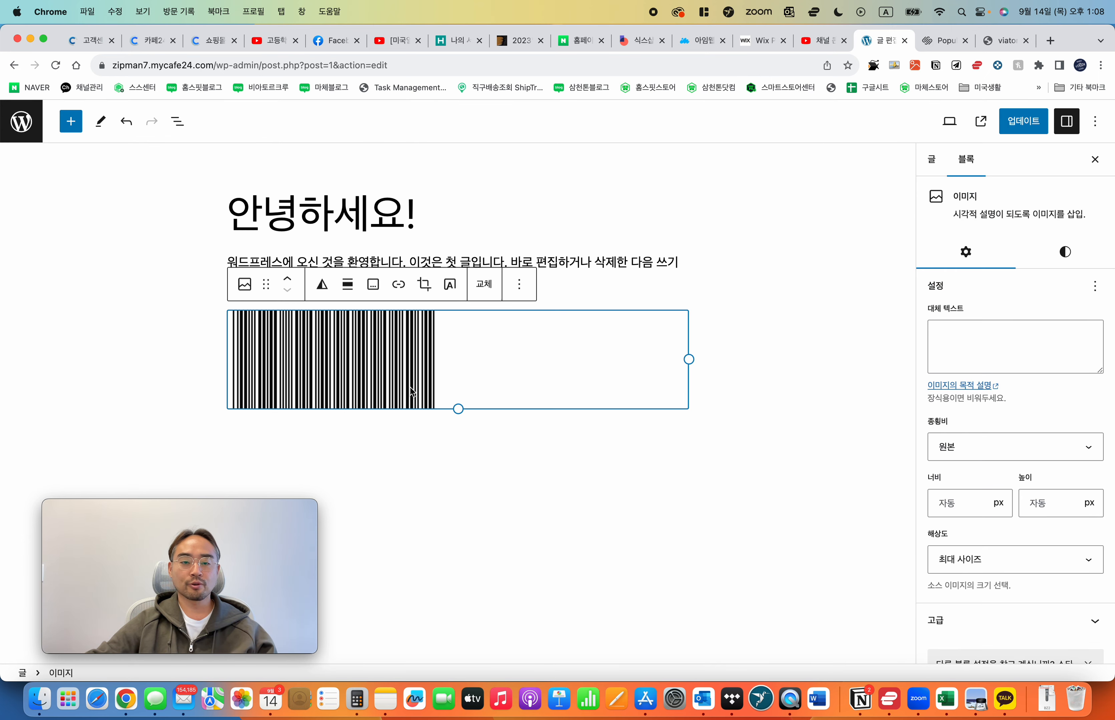
click(343, 294)
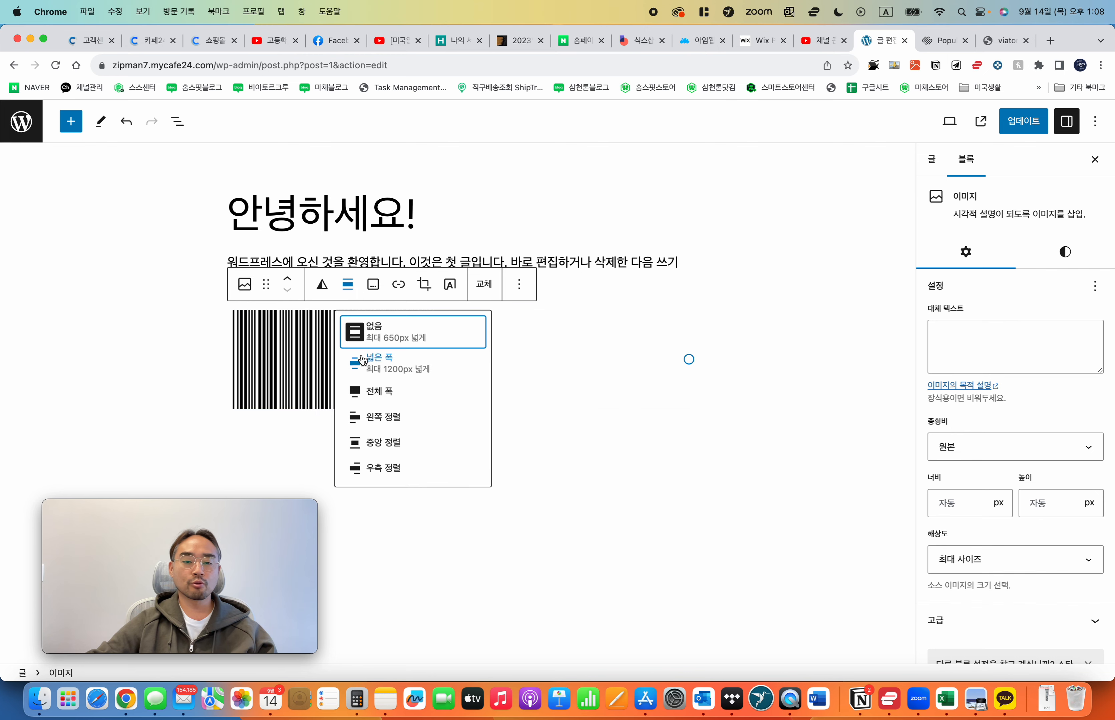
click(408, 441)
click(533, 439)
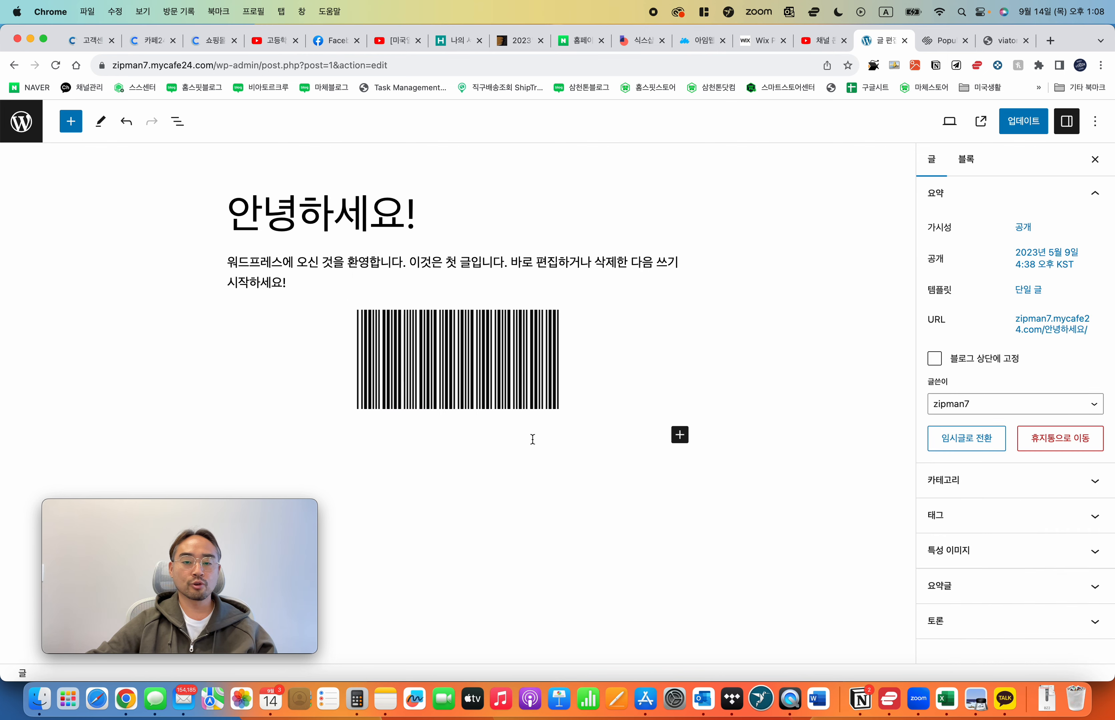
Step: Add the sample text "kdjfksdjfsd" to the end of the welcome paragraph and delete it again
click(472, 255)
click(437, 279)
text(kdjfksdjfsd)
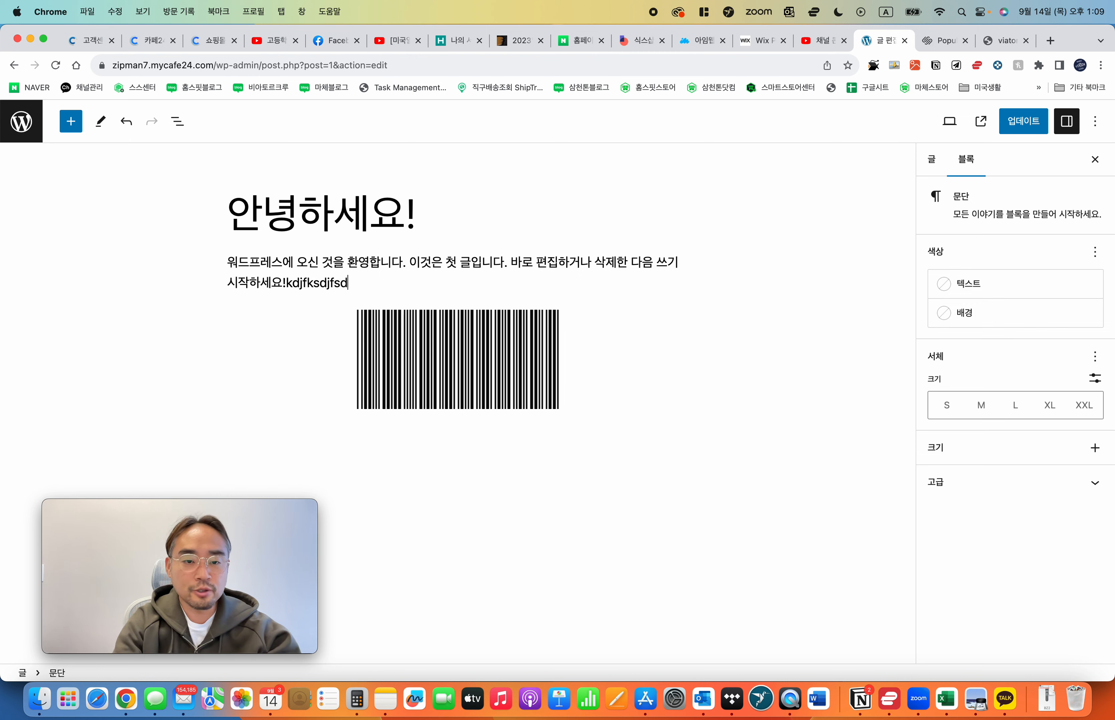
key(BackSpace)
key(BackSpace)
key(BackSpace)
key(BackSpace)
key(BackSpace)
key(BackSpace)
key(BackSpace)
key(BackSpace)
key(BackSpace)
key(BackSpace)
key(BackSpace)
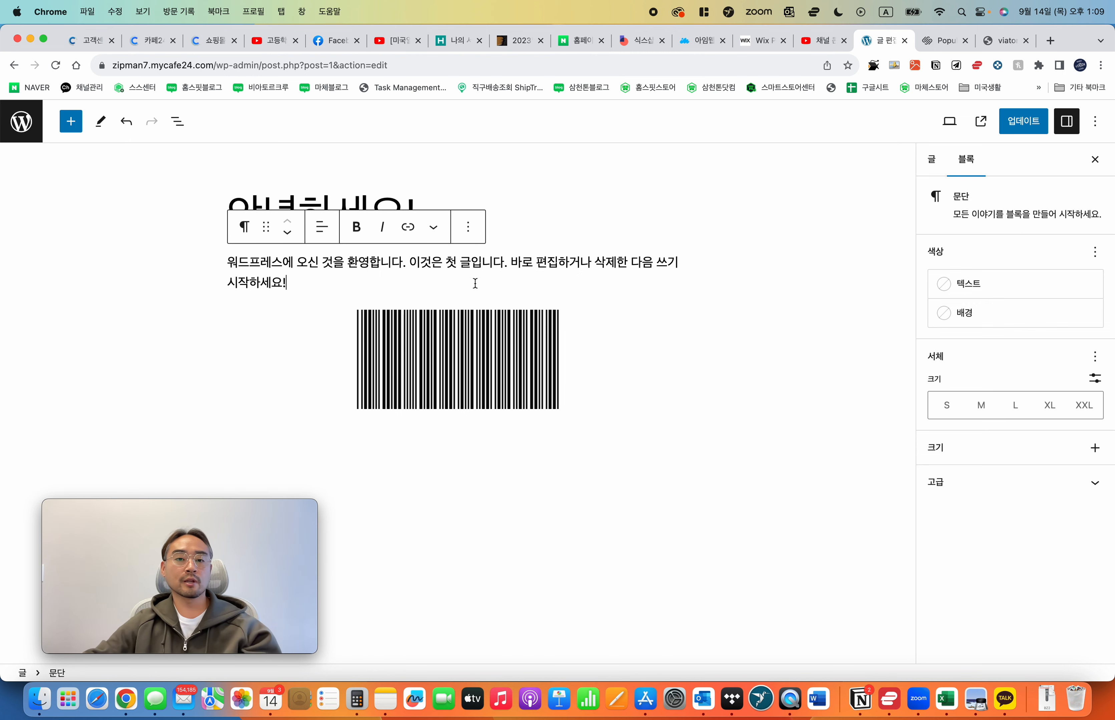
Step: Extend the post title 안녕하세요! with a short self-introduction giving the presenter's name, and update the post
click(616, 206)
text(whd)
key(BackSpace)
key(BackSpace)
key(BackSpace)
key(ctrl+space)
text(조)
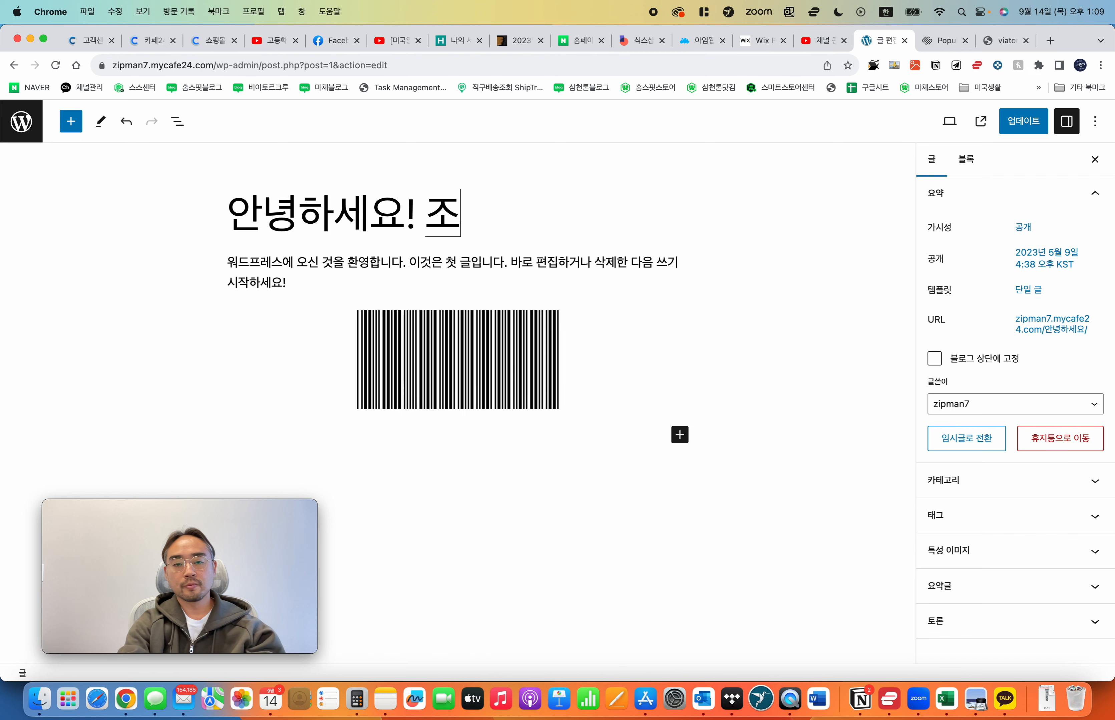
text(이입니다!)
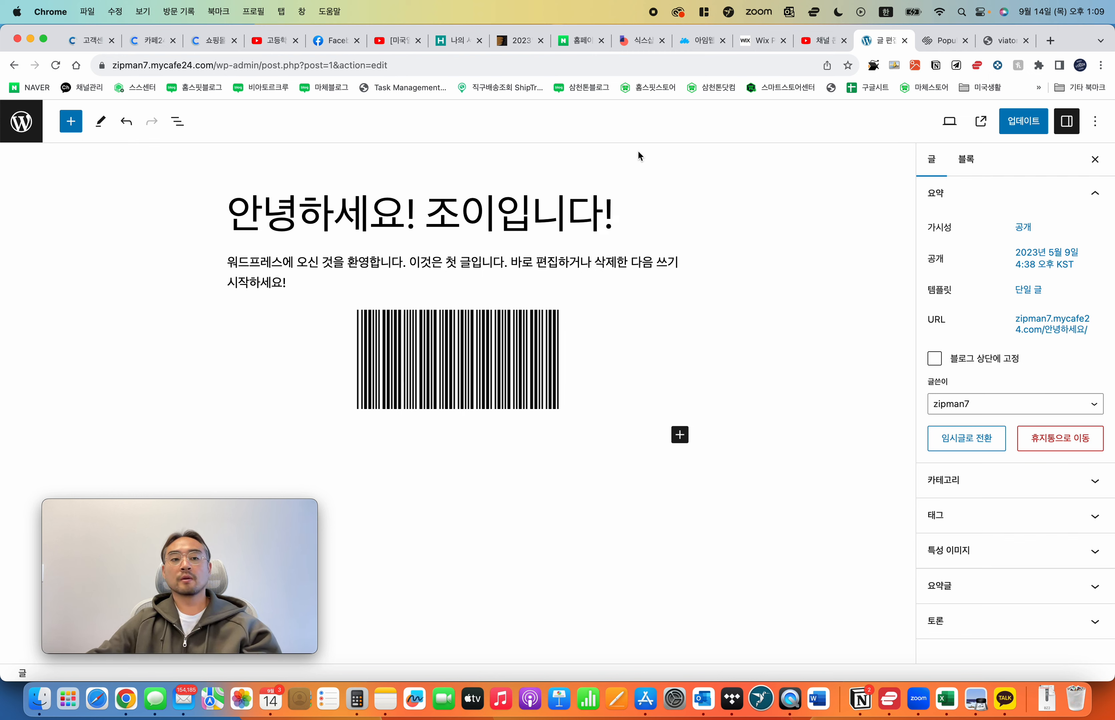
click(1028, 124)
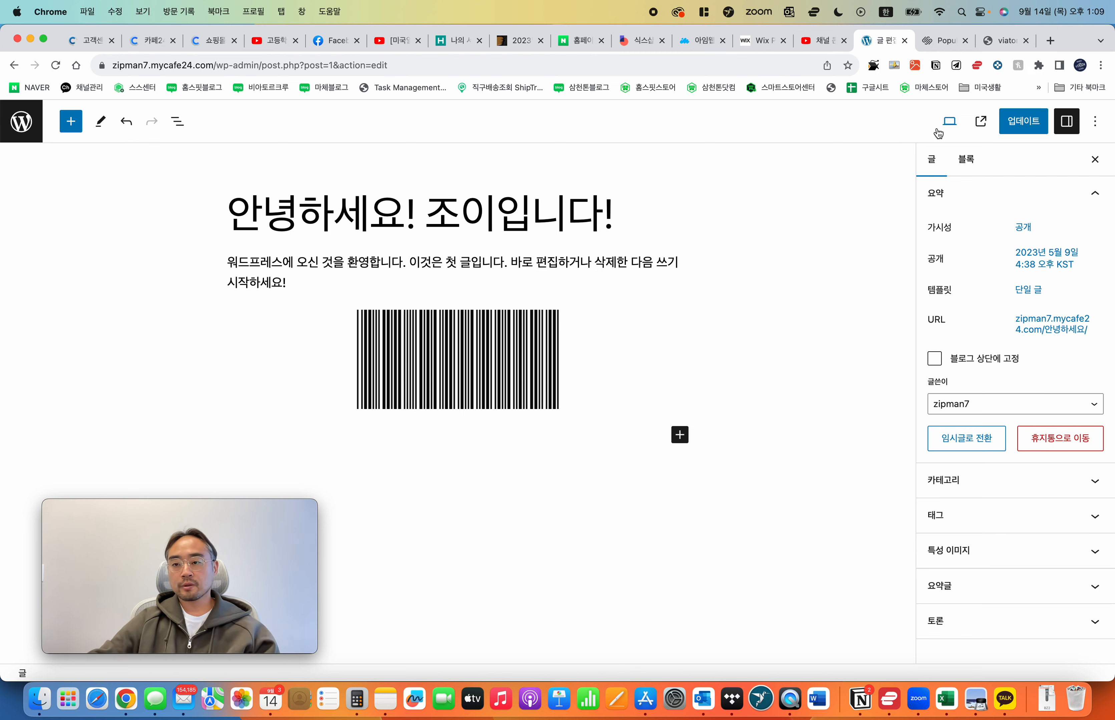
Step: Preview the post in the tablet and mobile layouts, finishing on the desktop layout
click(952, 126)
click(845, 197)
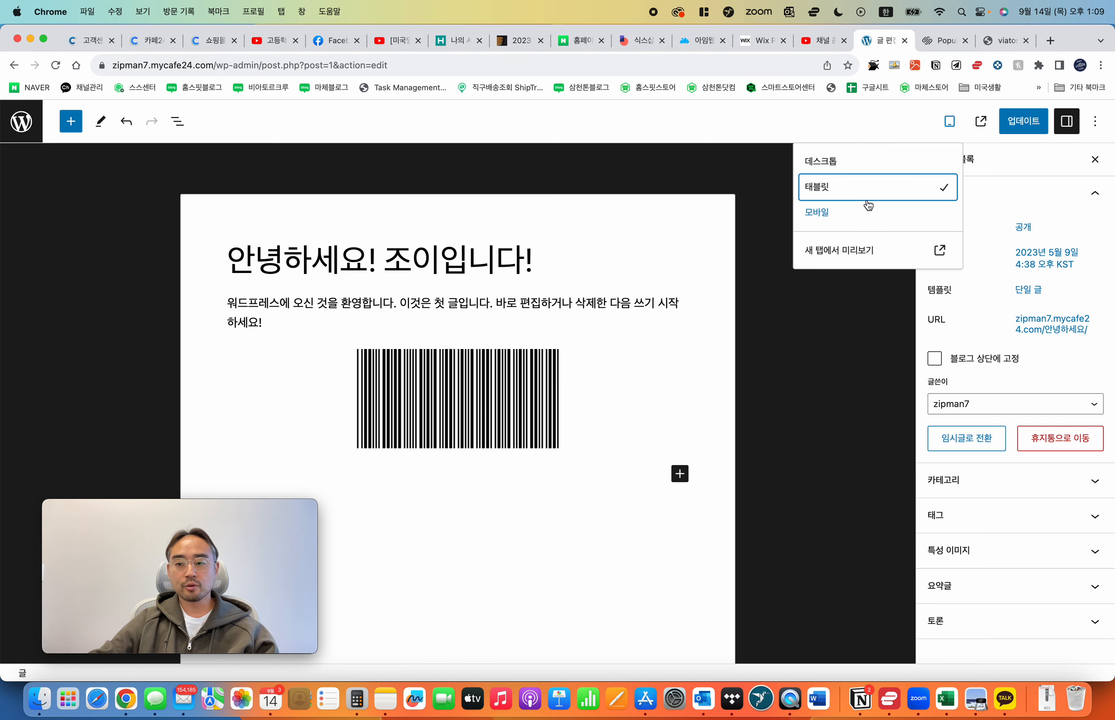
click(853, 213)
click(838, 189)
click(838, 164)
click(835, 188)
click(836, 213)
click(837, 165)
click(840, 191)
click(833, 164)
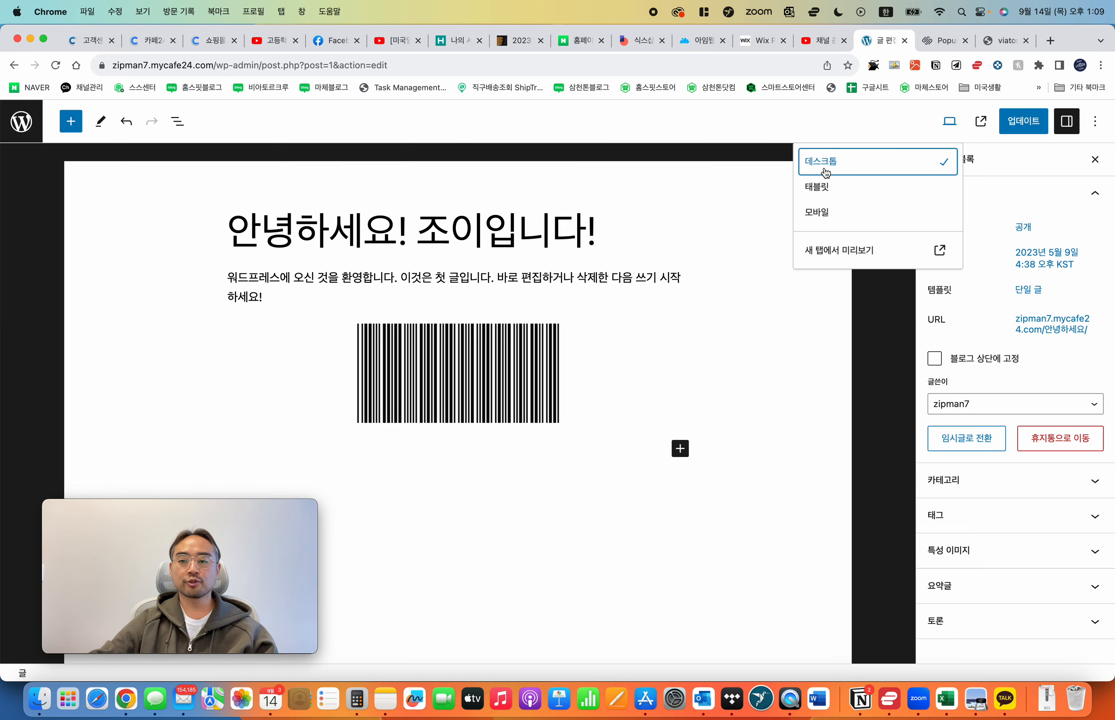
Step: Hide and reshow the post settings sidebar, and examine its category and tag settings
click(1067, 127)
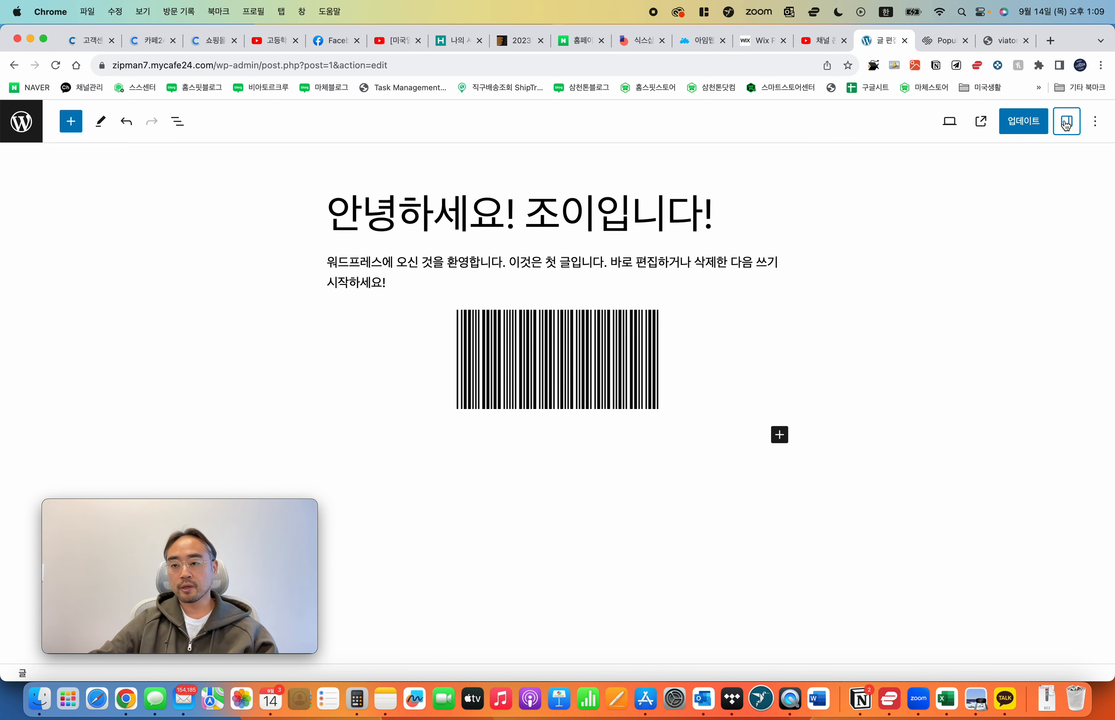
click(1067, 128)
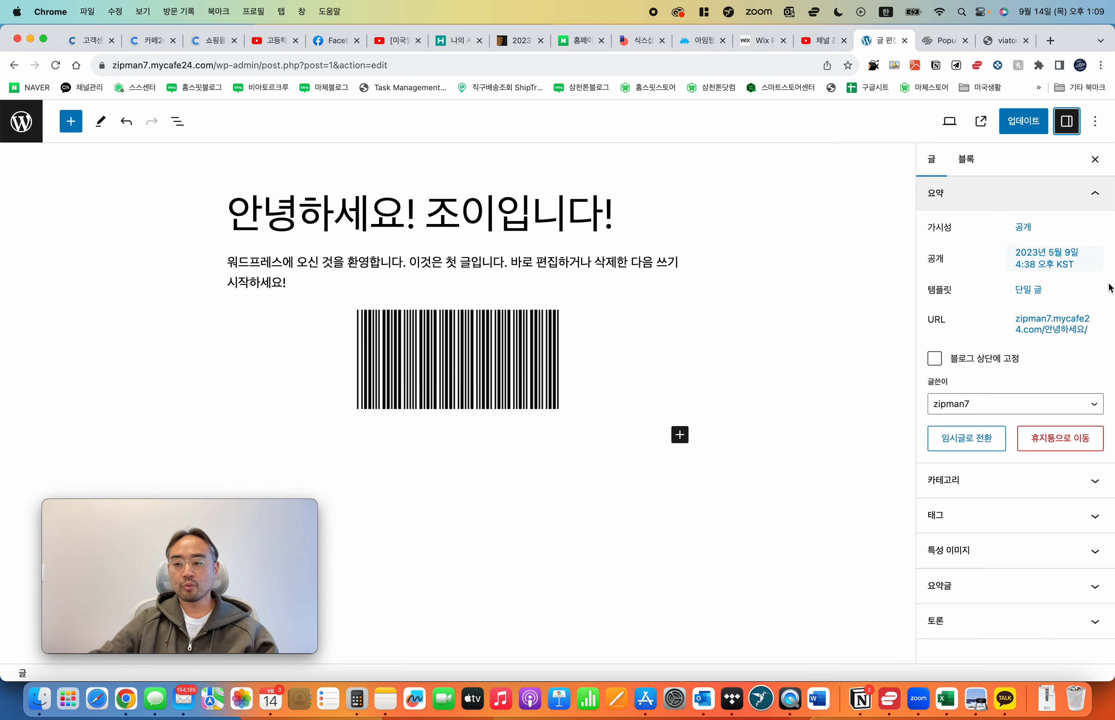
click(1007, 483)
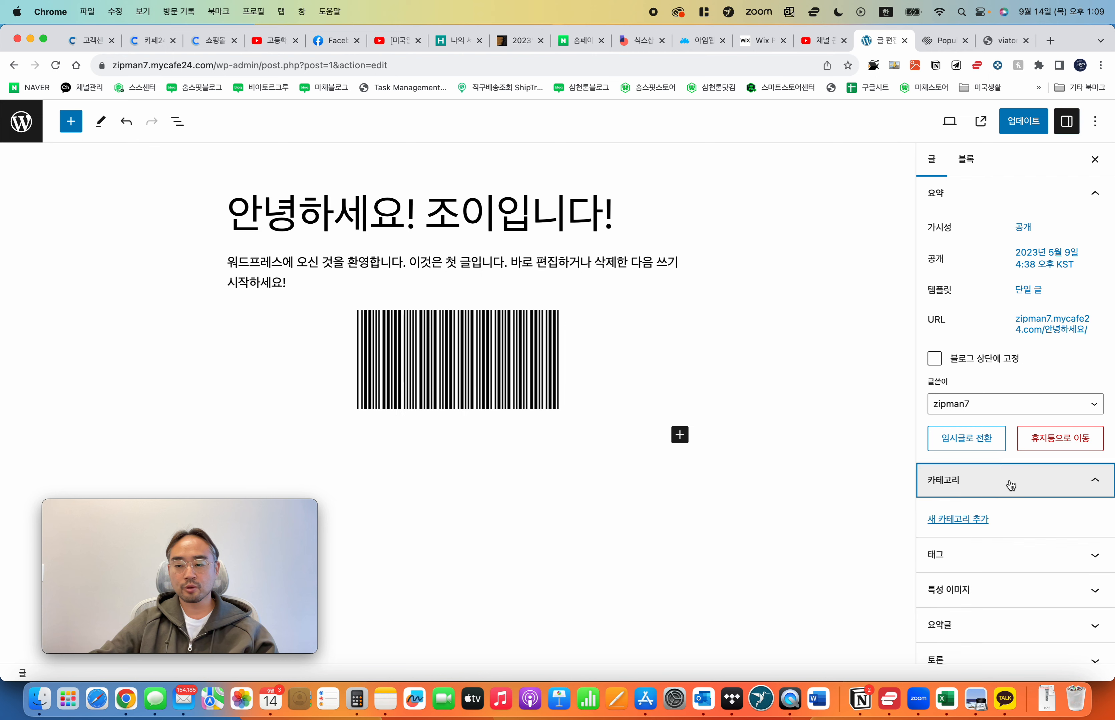
scroll(1017, 547, down, 2)
click(1050, 540)
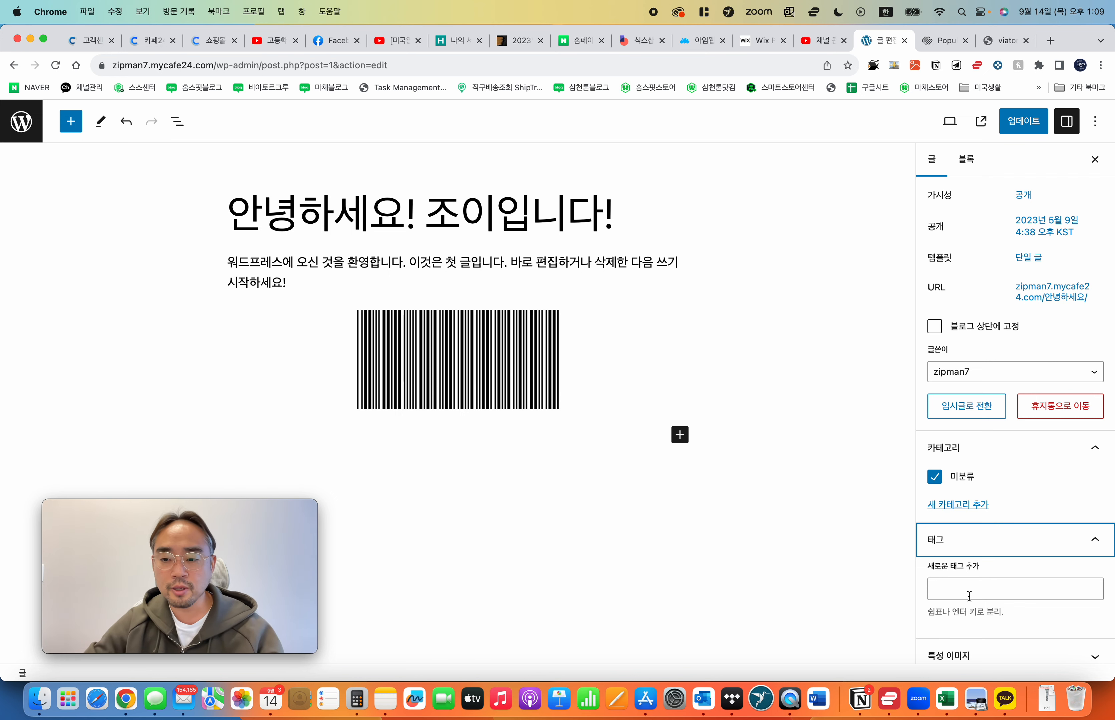
click(968, 596)
scroll(971, 602, down, 3)
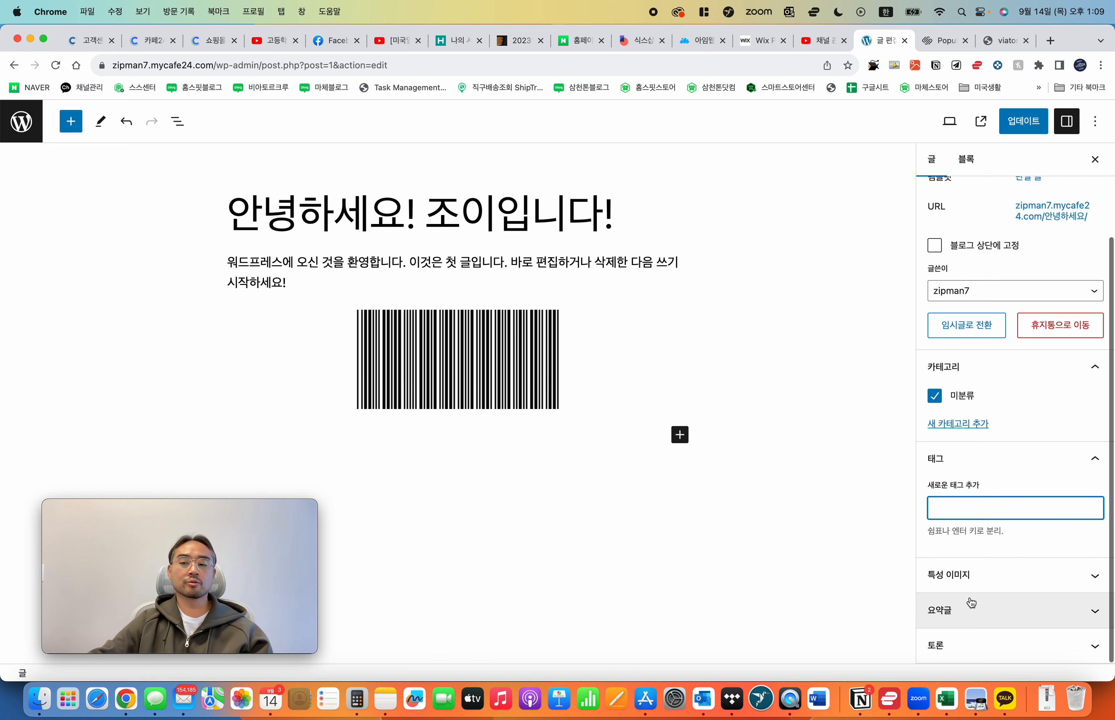
Step: Set the barcode image as the post's featured image, expand the excerpt settings, and update the post
click(1027, 581)
click(988, 614)
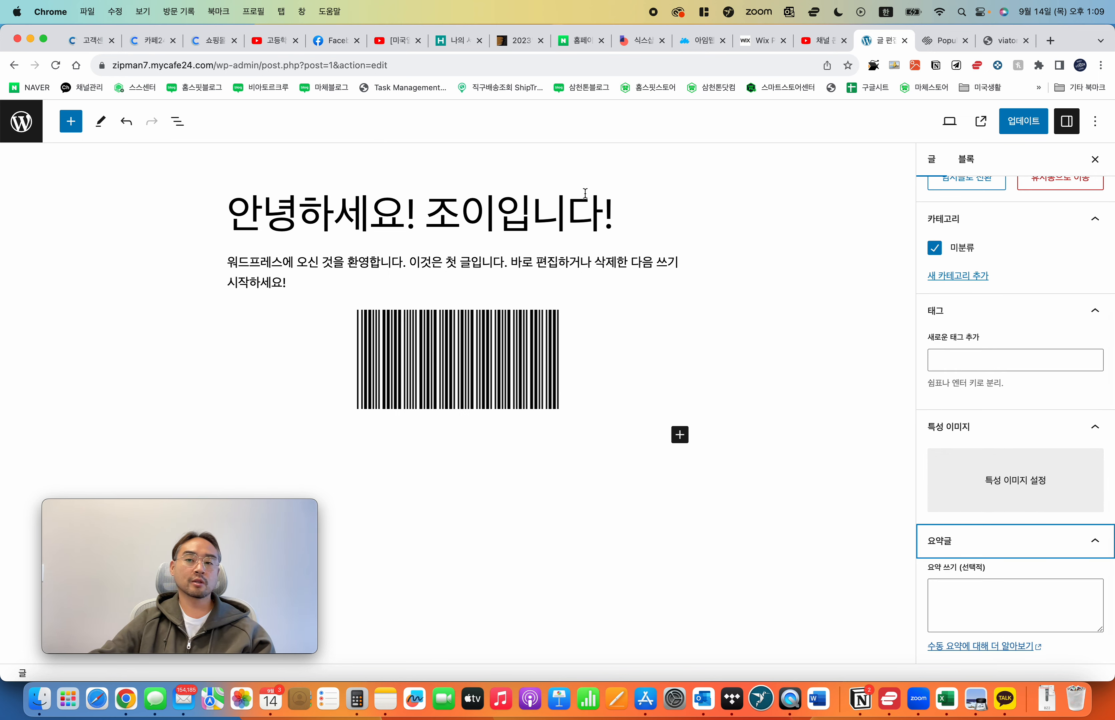
click(1020, 489)
click(64, 285)
click(1055, 638)
scroll(1021, 520, down, 3)
click(990, 560)
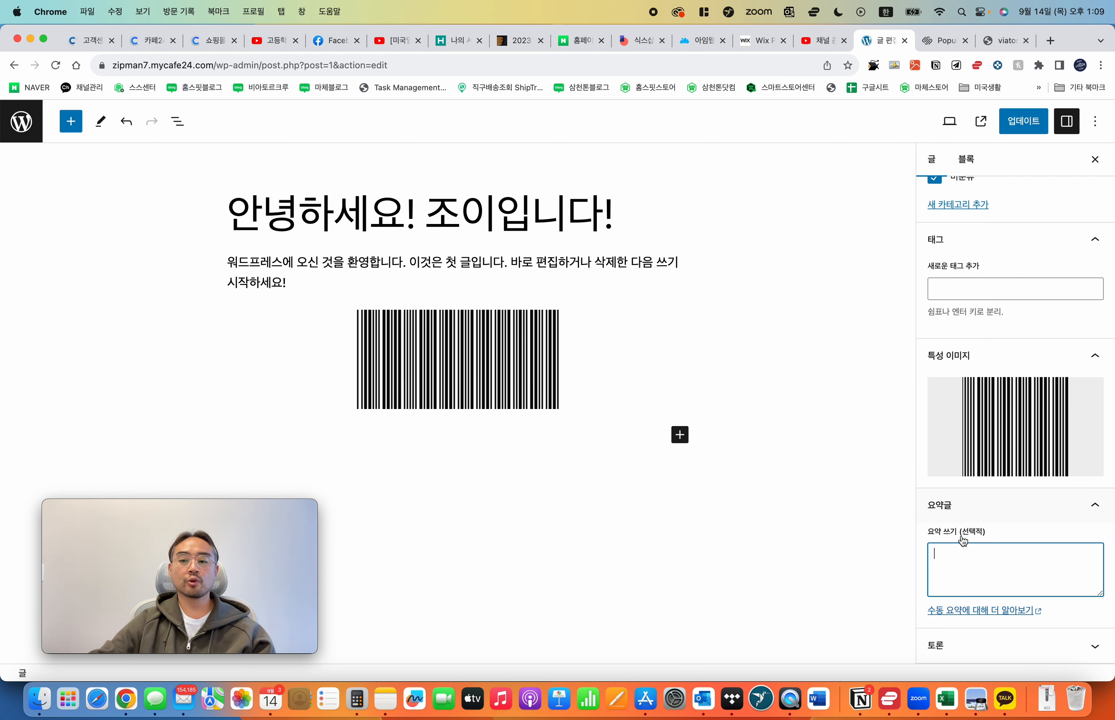
click(1021, 124)
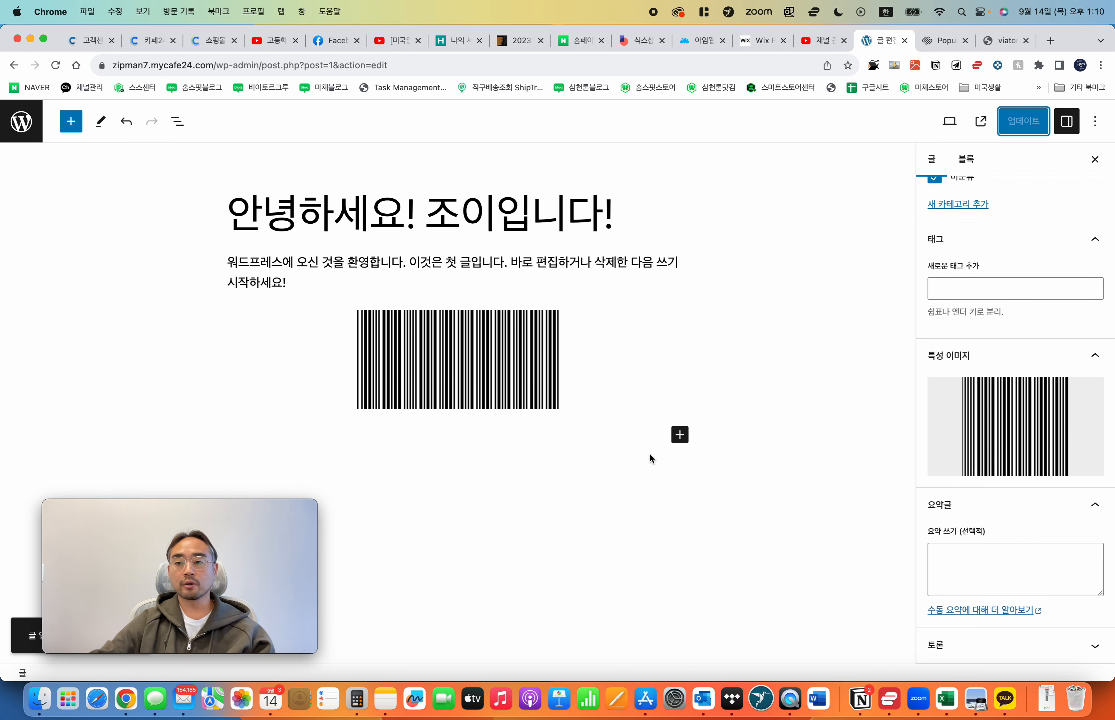
Step: View the published post in a new tab, visit the 예제 페이지 link, and return to the post
drag(224, 542, 797, 456)
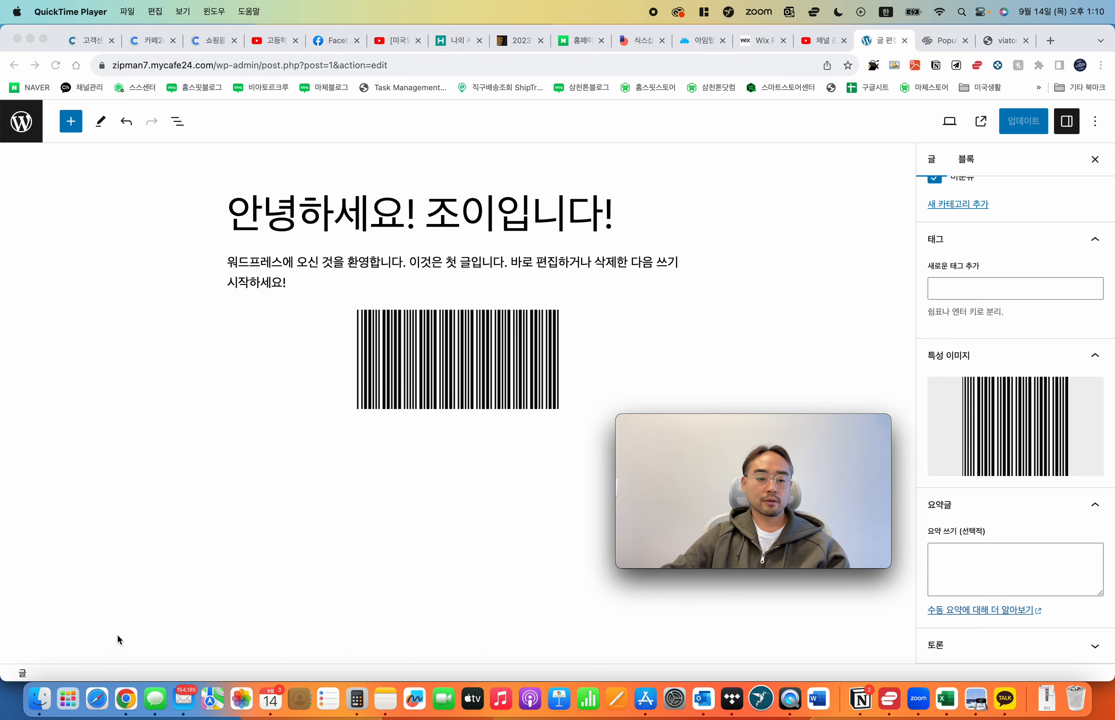
click(112, 622)
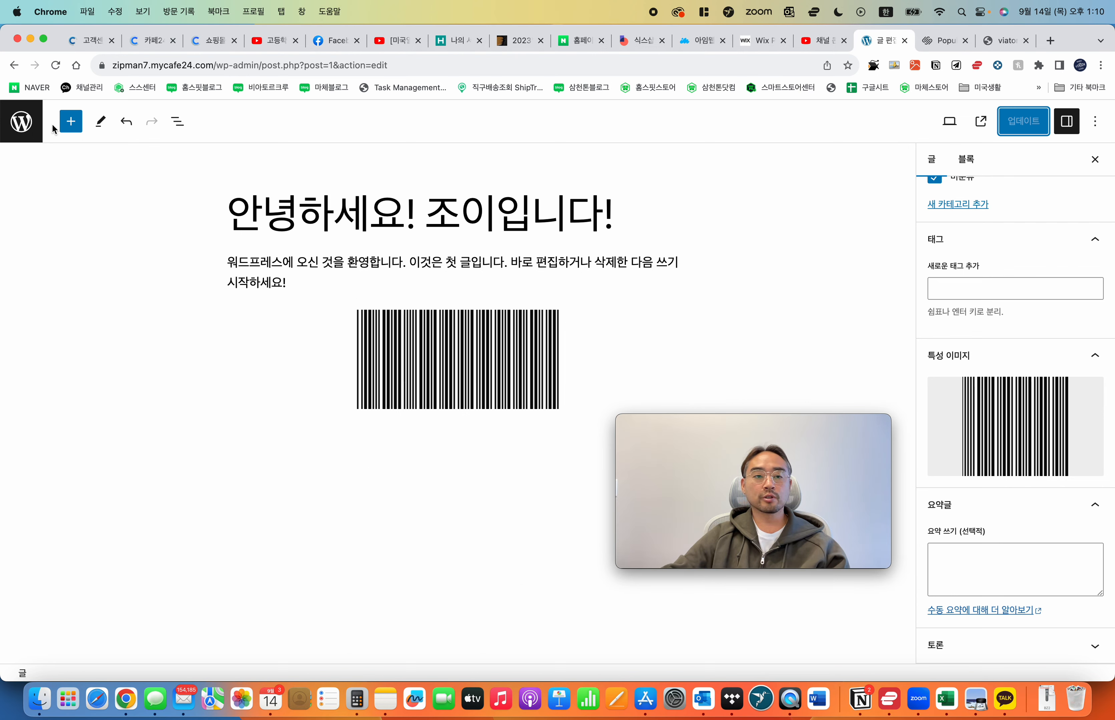
click(980, 121)
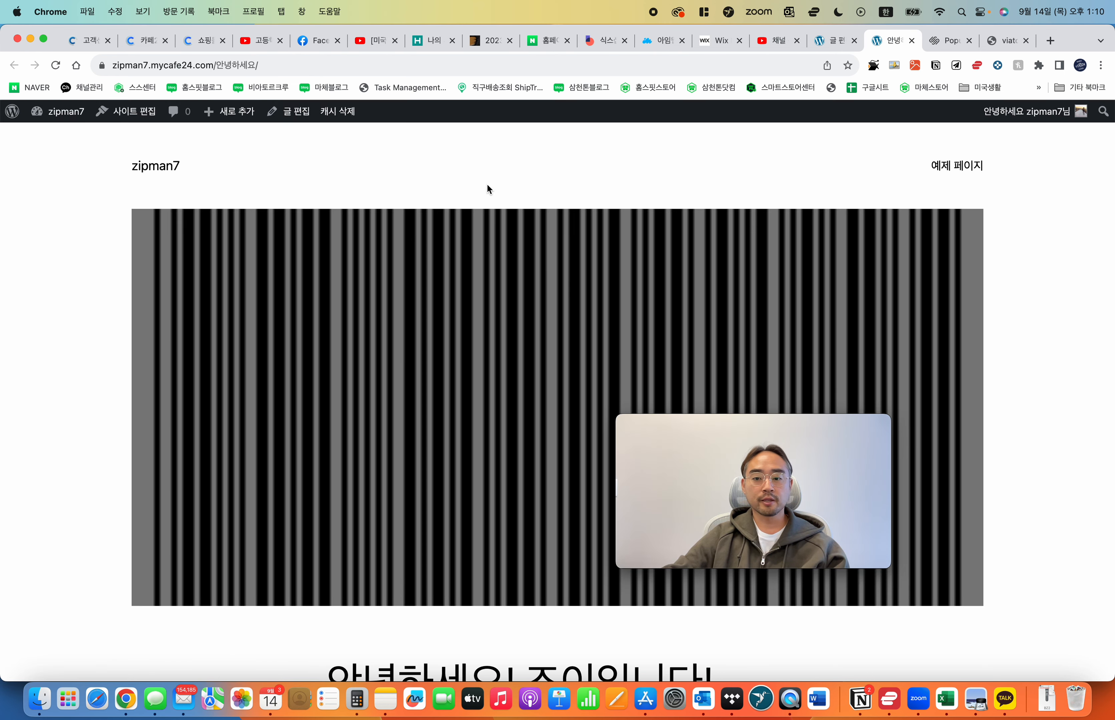
scroll(468, 328, down, 3)
scroll(520, 341, up, 3)
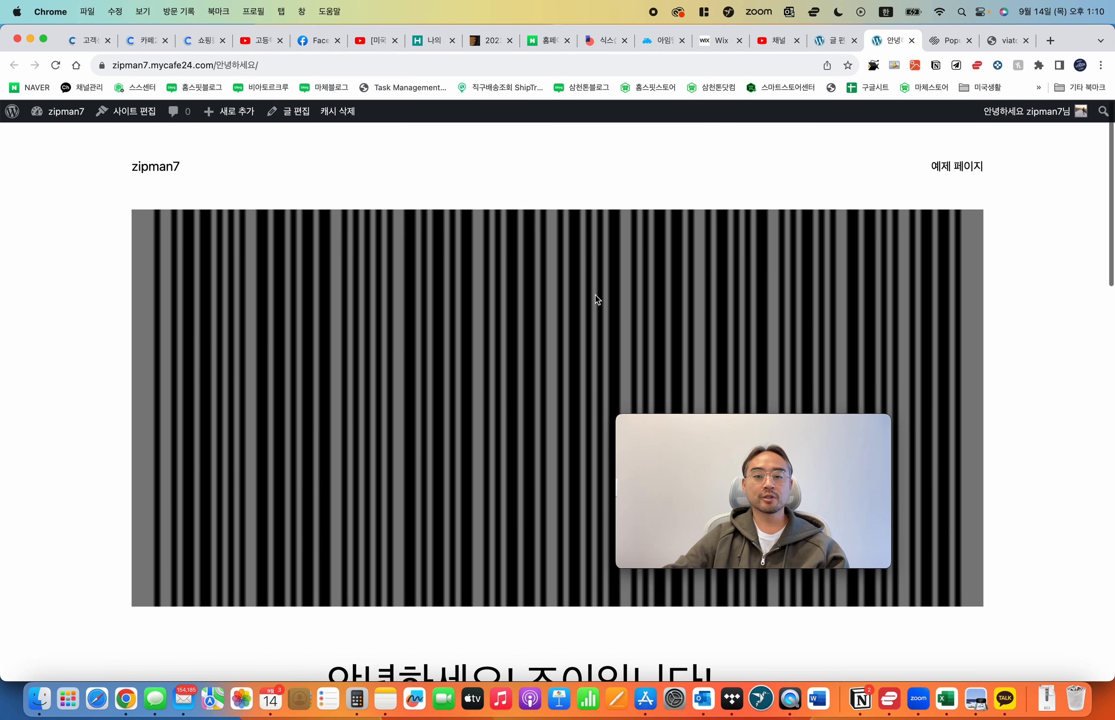
click(955, 166)
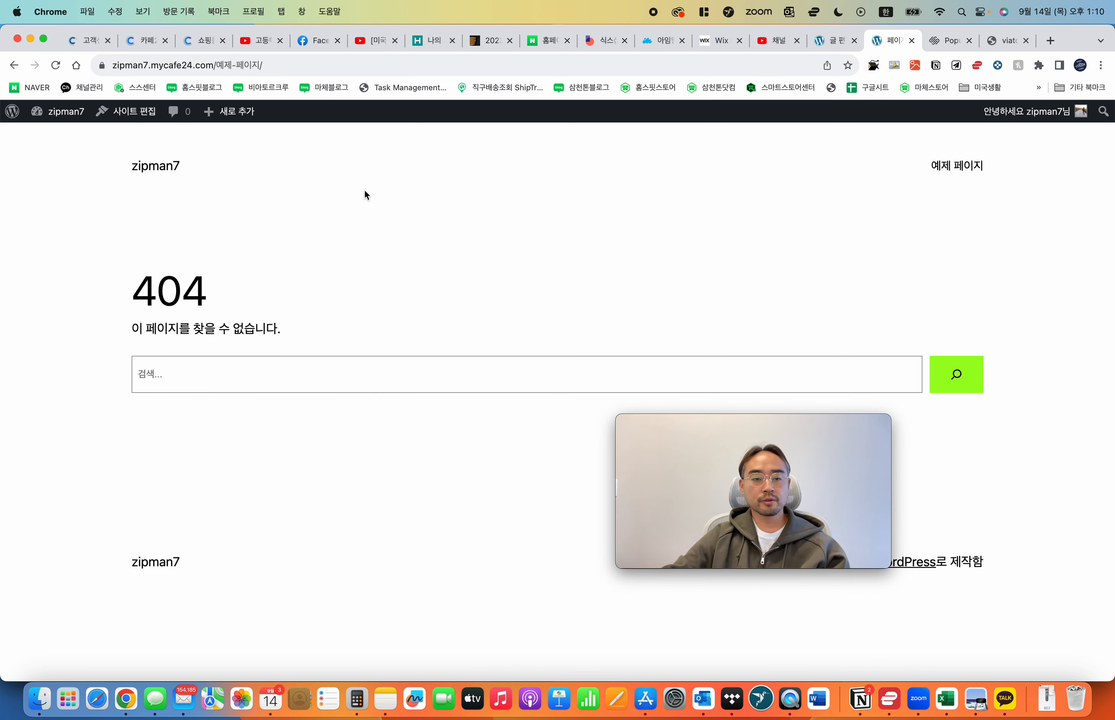
scroll(574, 264, left, 5)
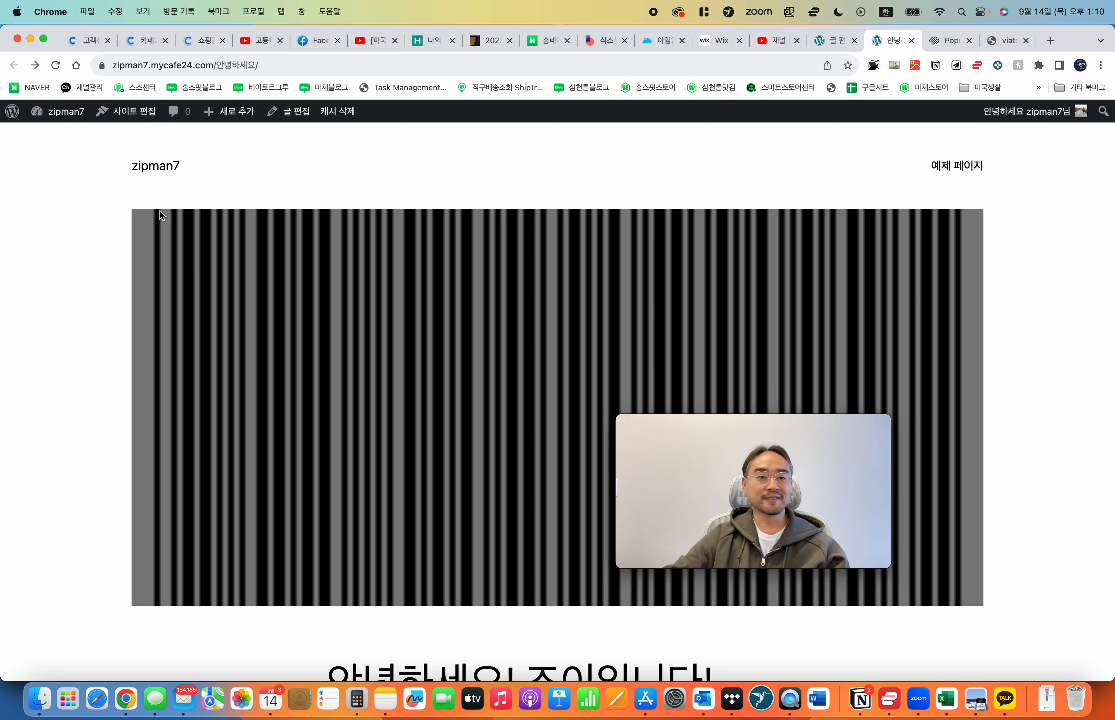
Step: Go to the site's home page through its site title and examine how the post is listed
click(152, 174)
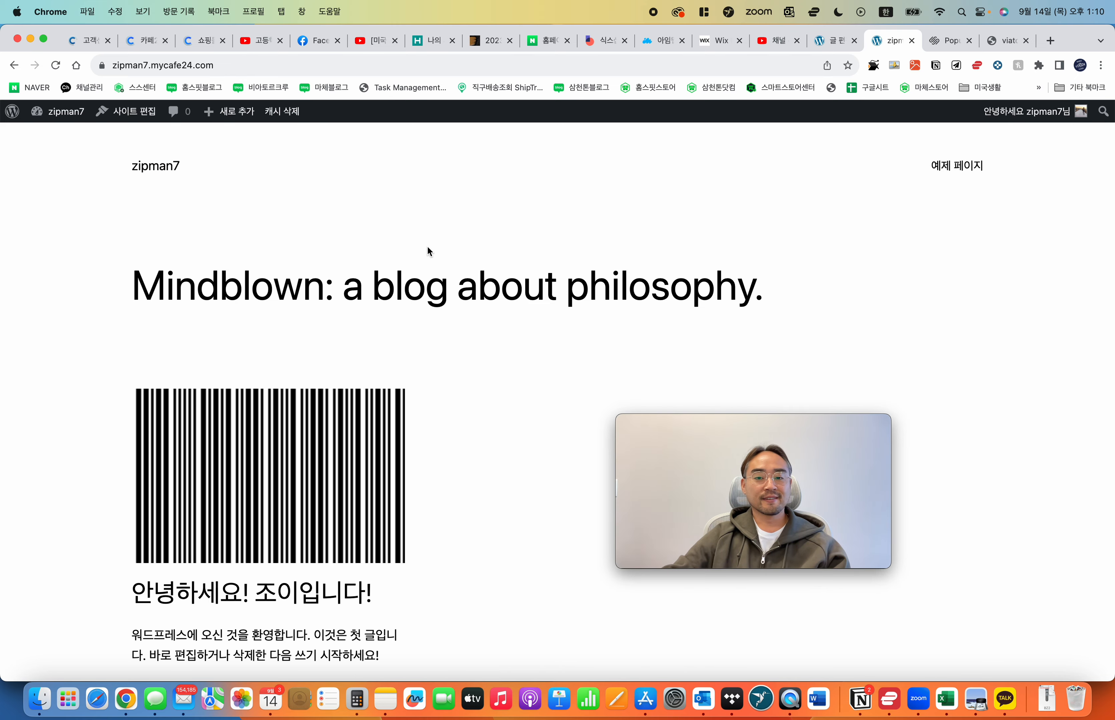
scroll(427, 246, down, 3)
scroll(429, 248, down, 5)
scroll(428, 252, up, 10)
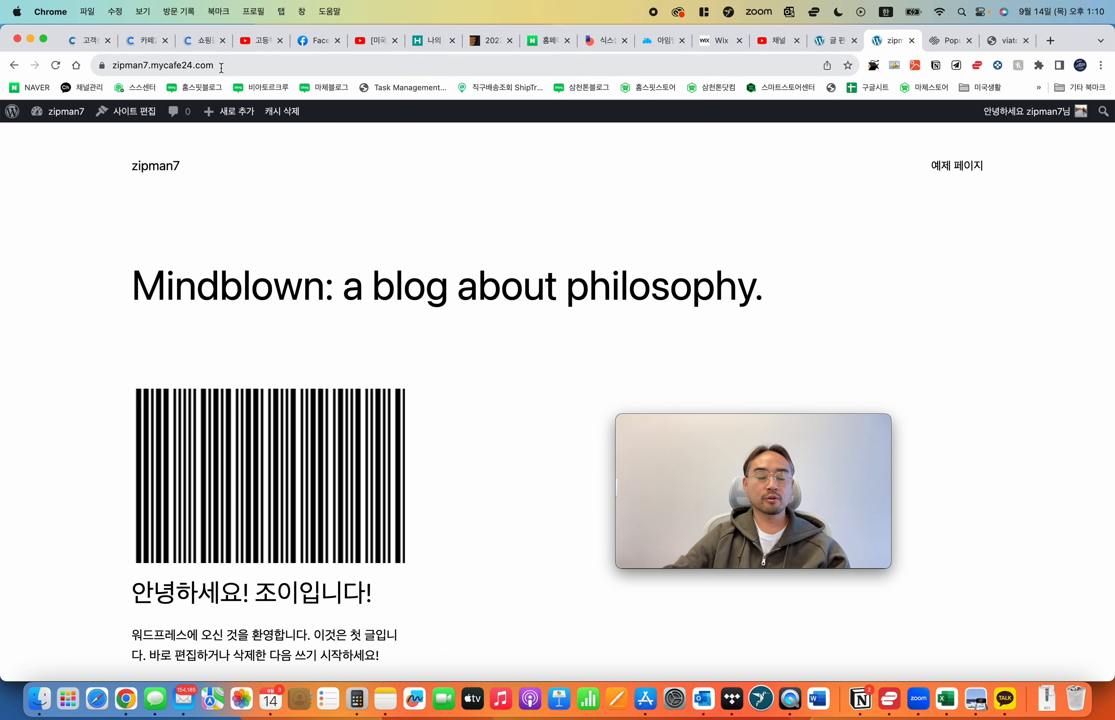
click(221, 68)
click(240, 284)
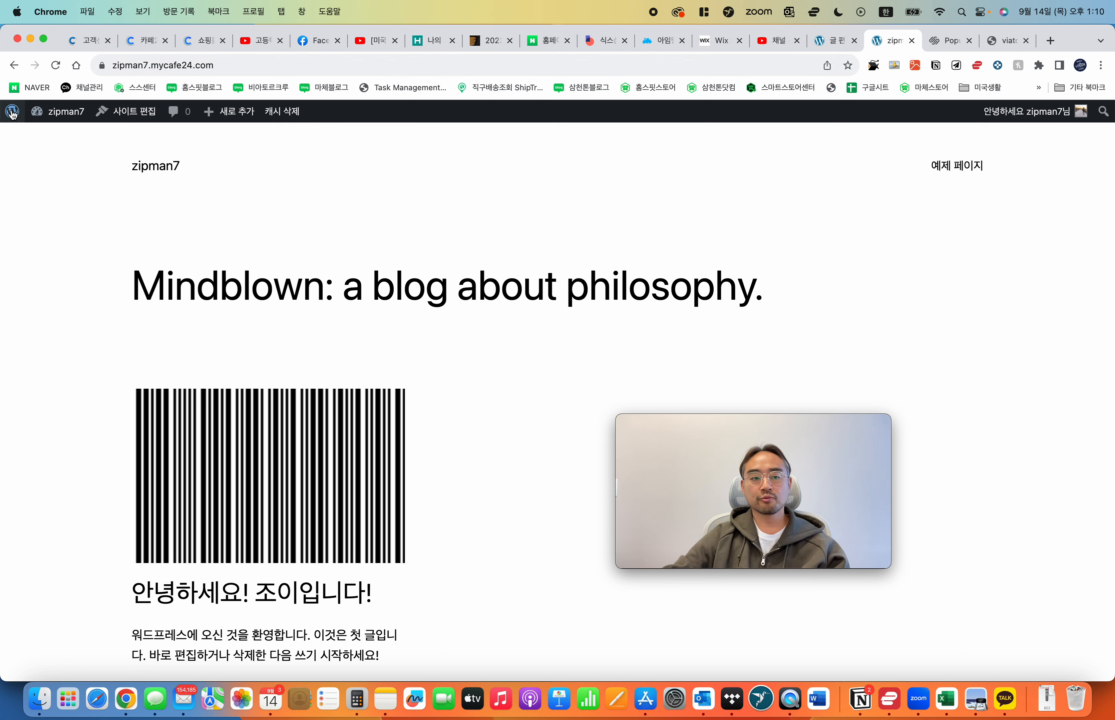
mouse_move(21, 119)
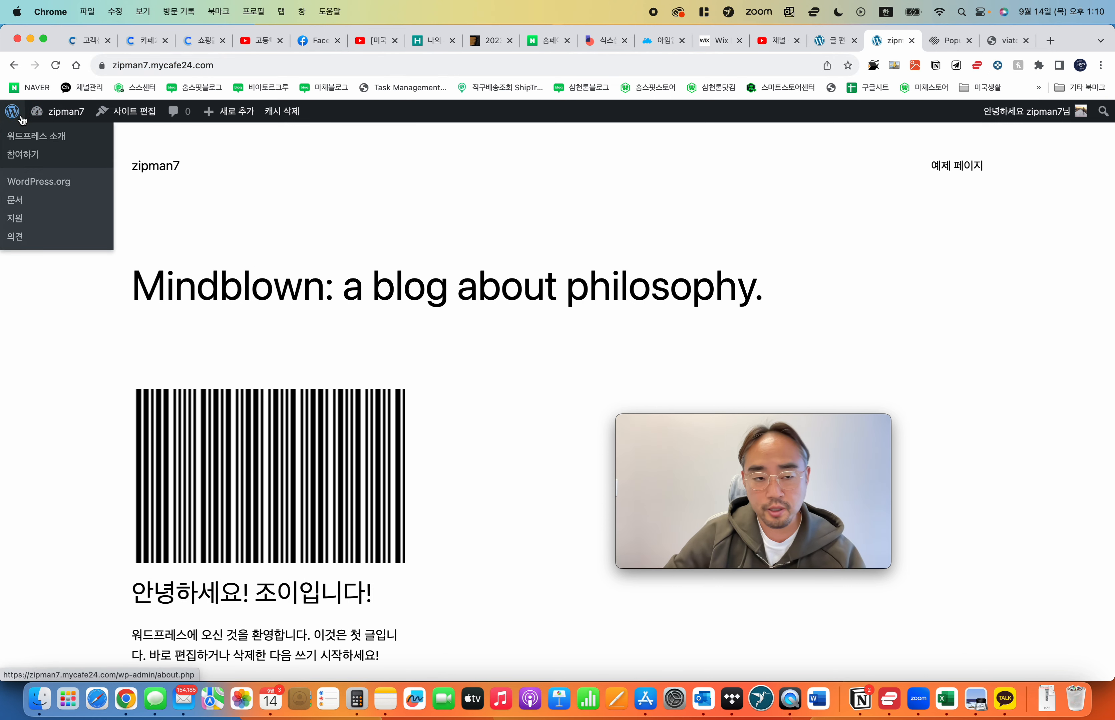
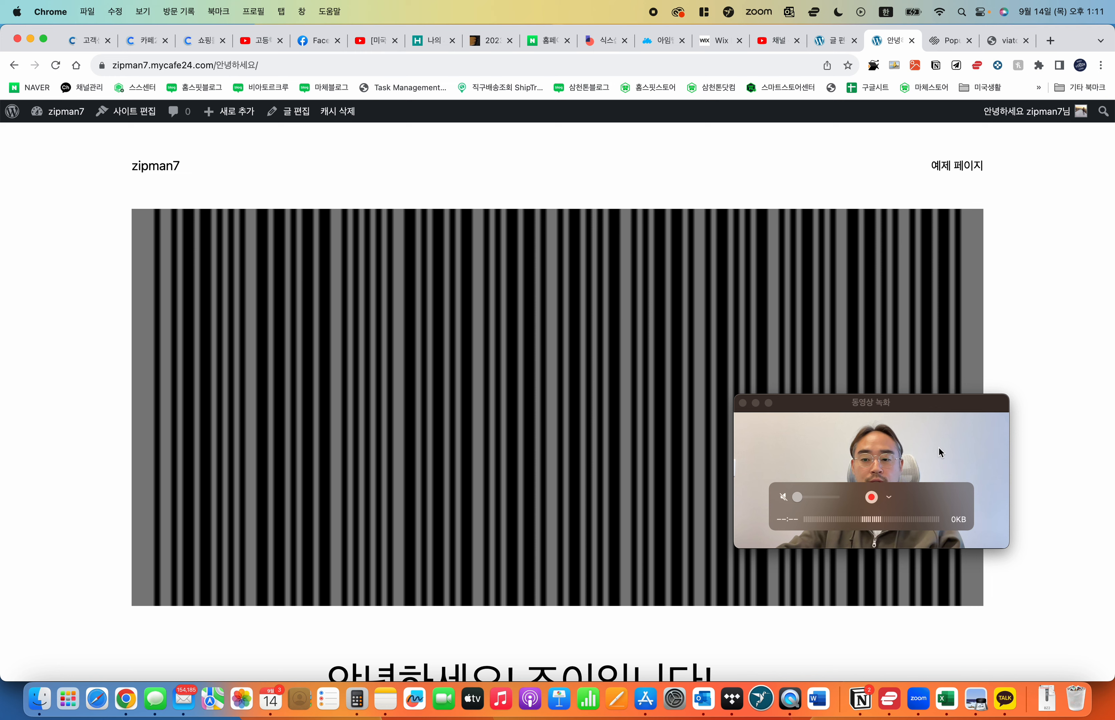
Step: Open the site's admin dashboard and look over its welcome area and admin navigation
drag(939, 447, 935, 471)
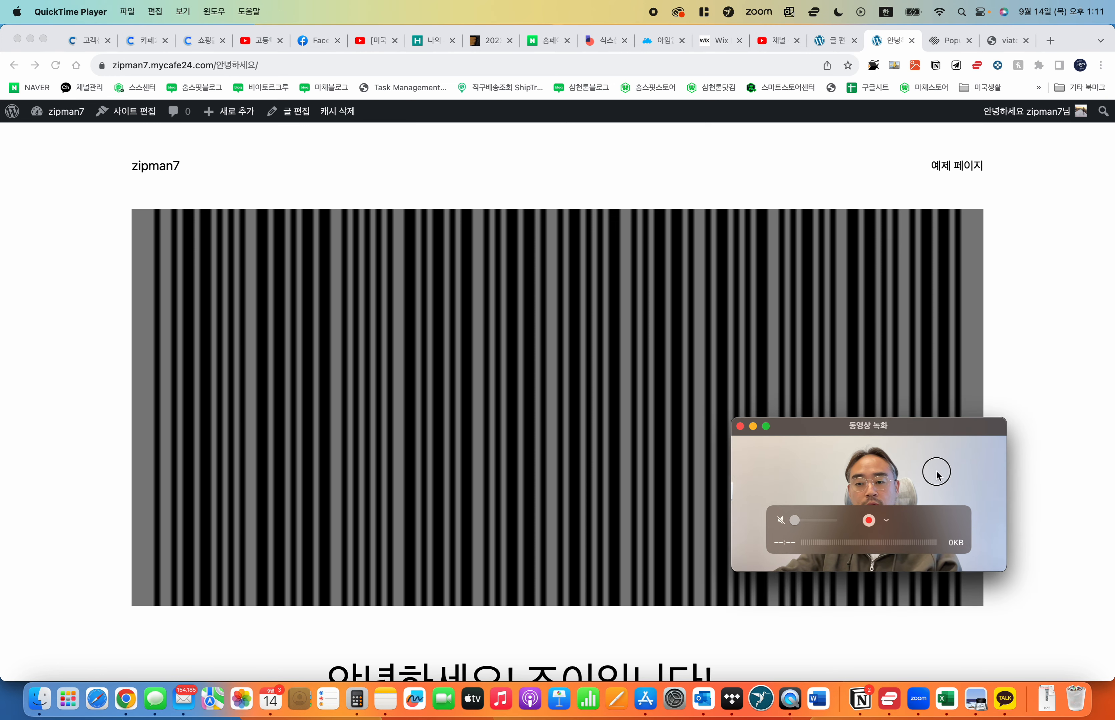
click(458, 209)
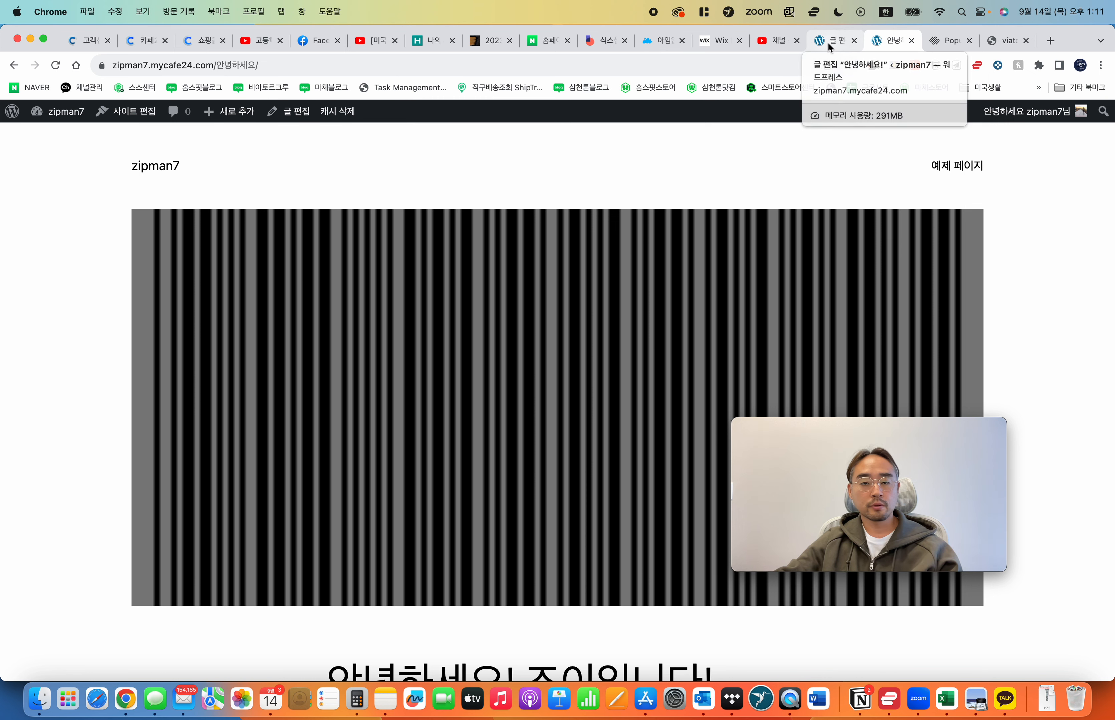
click(41, 112)
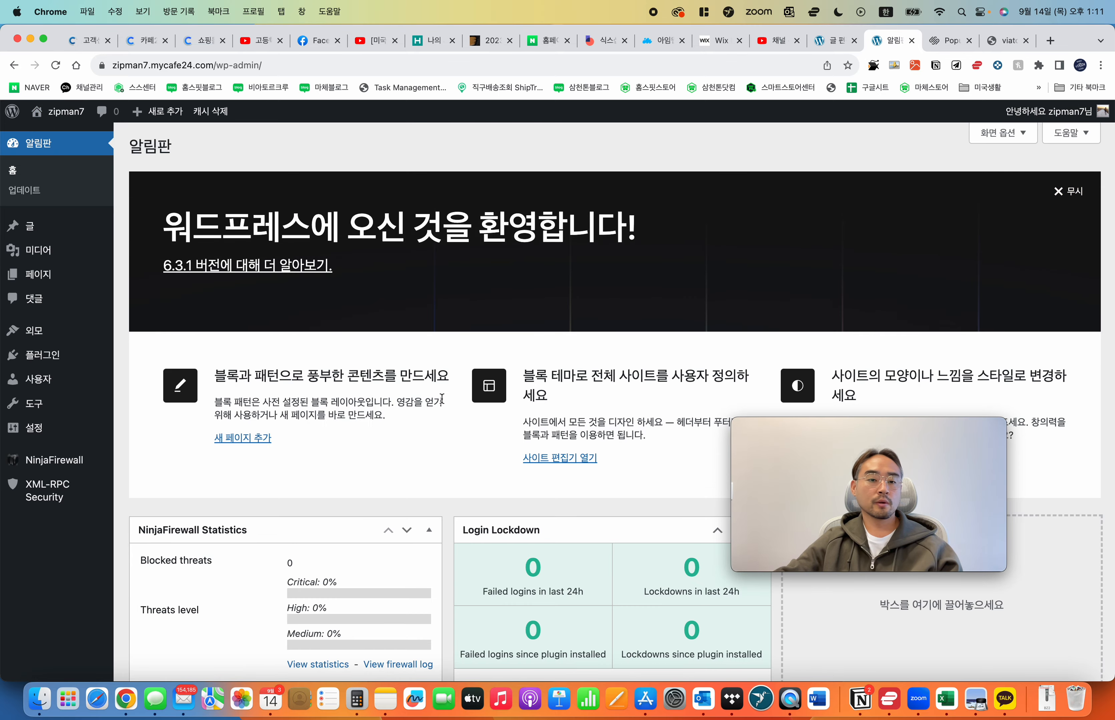
scroll(117, 304, down, 2)
scroll(118, 305, up, 2)
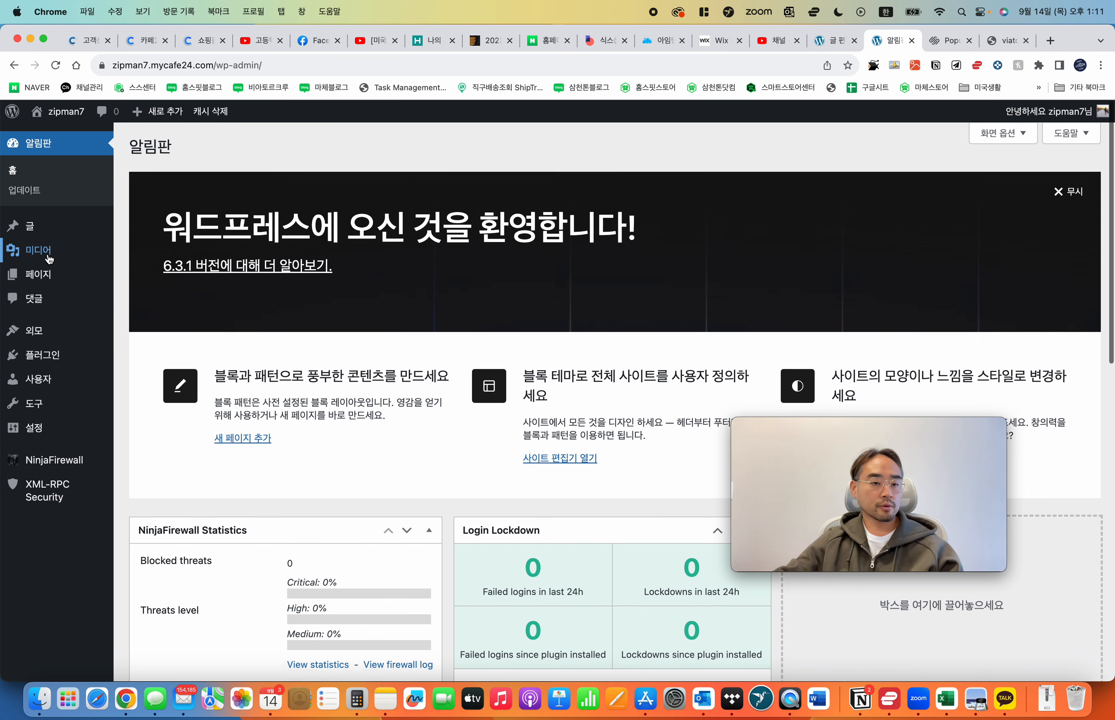
mouse_move(51, 233)
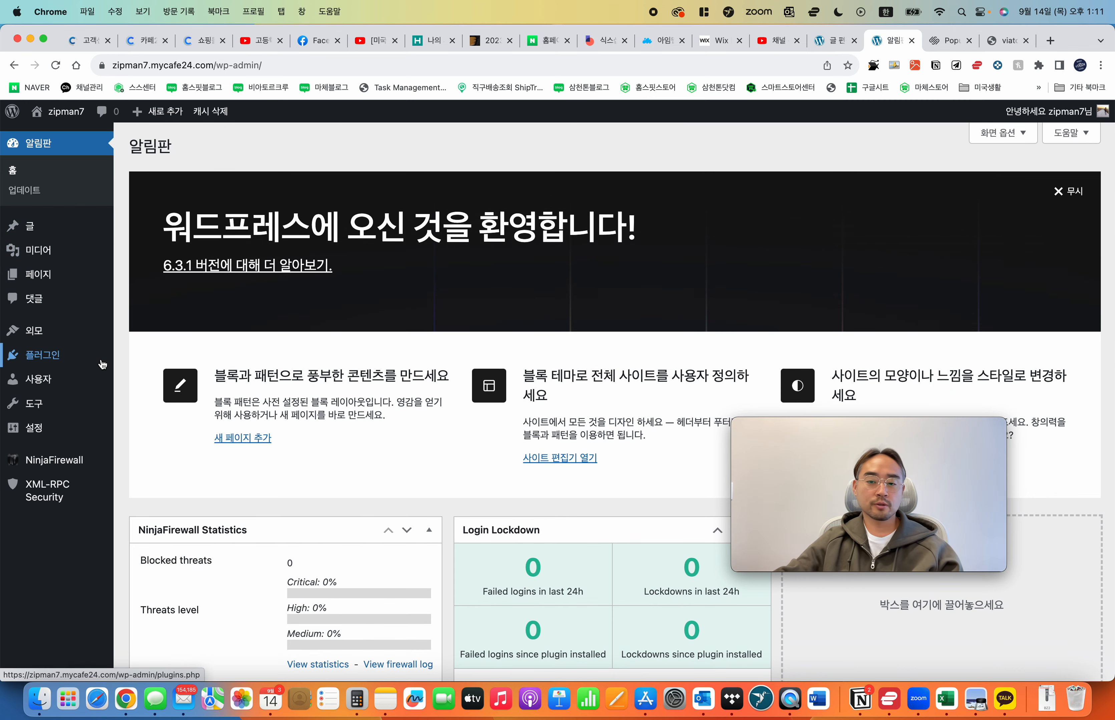
mouse_move(56, 112)
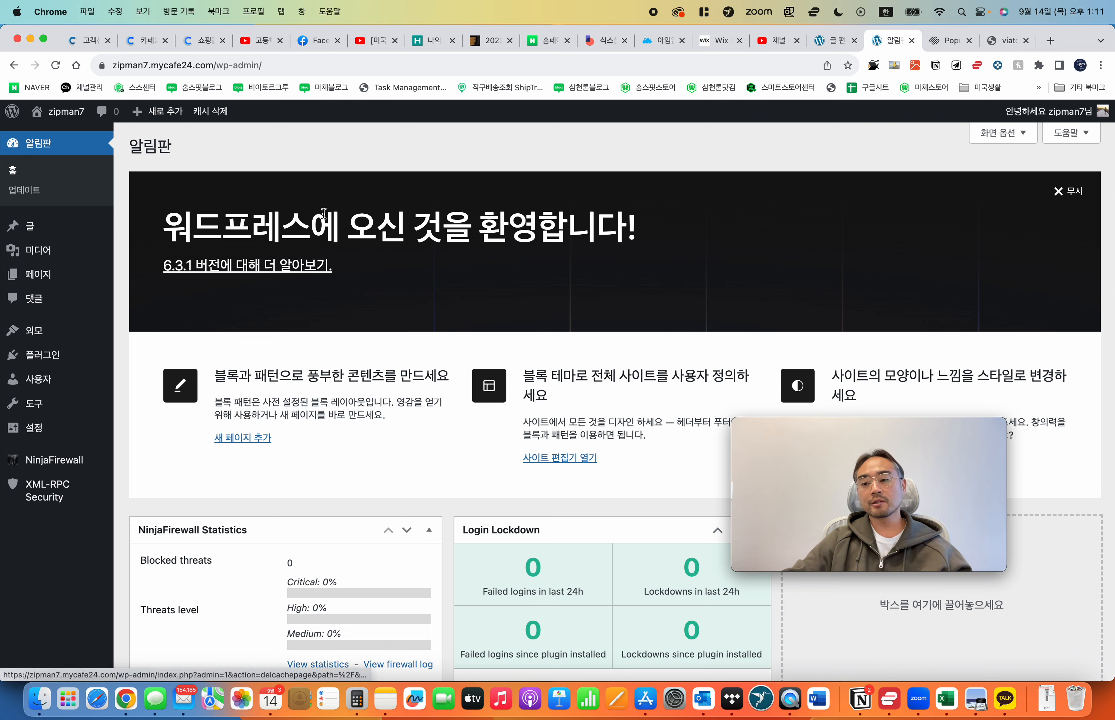
mouse_move(840, 469)
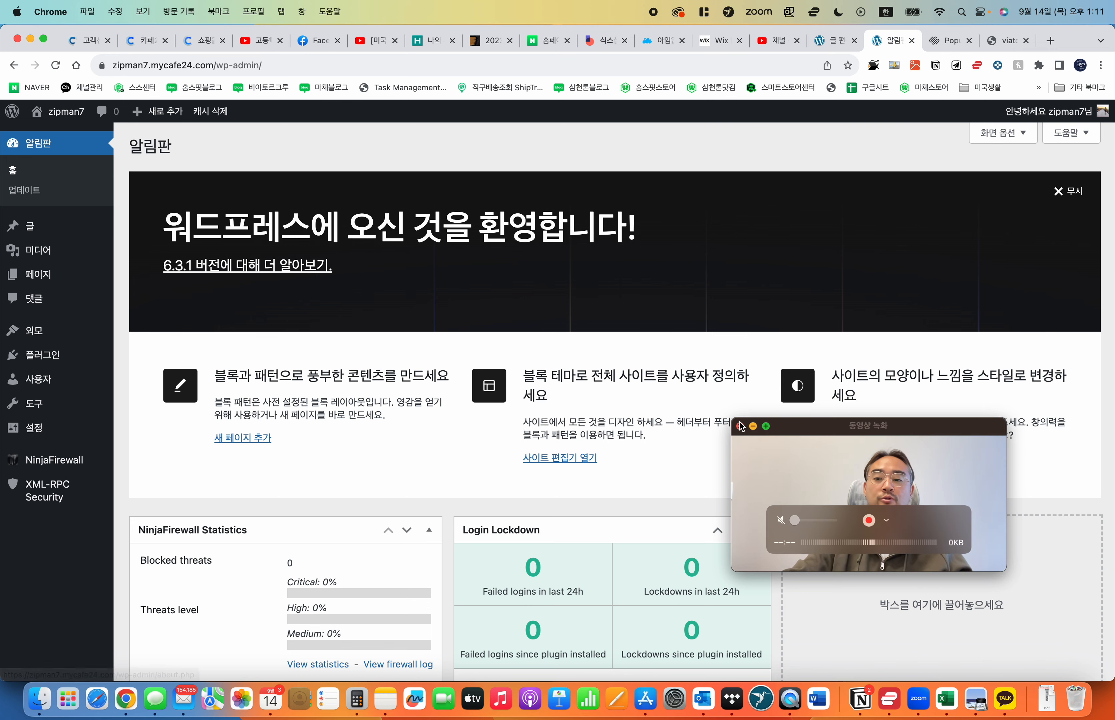
Step: Open the live site from the dashboard in a new tab and switch to it
drag(840, 469, 670, 447)
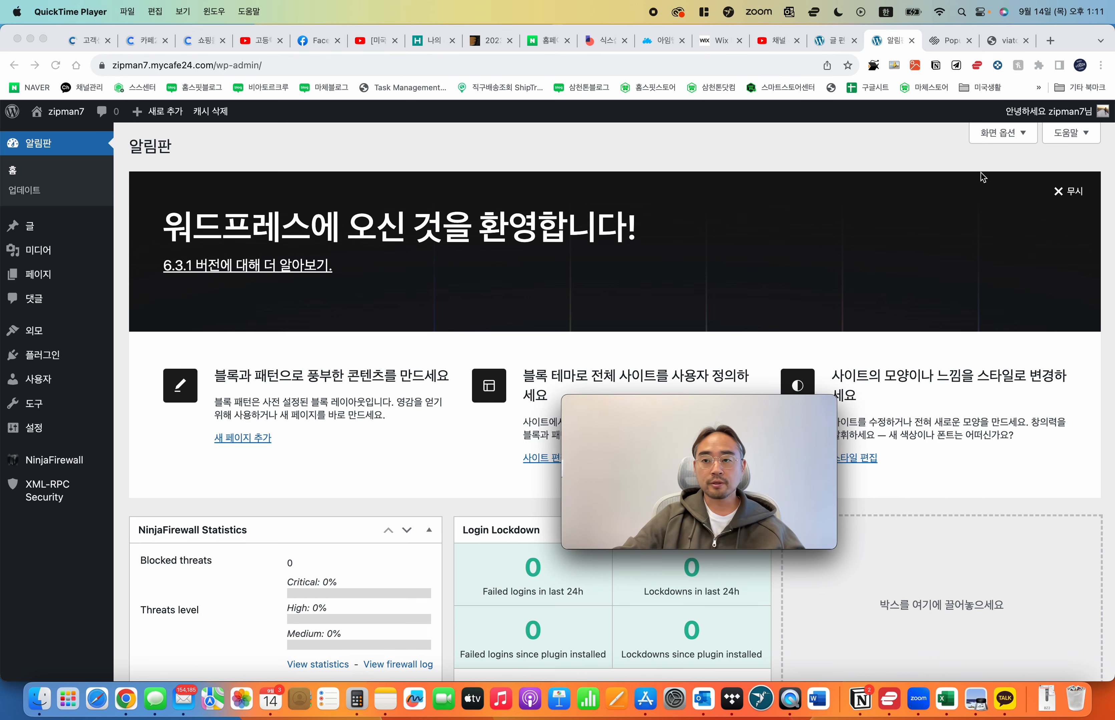
click(861, 114)
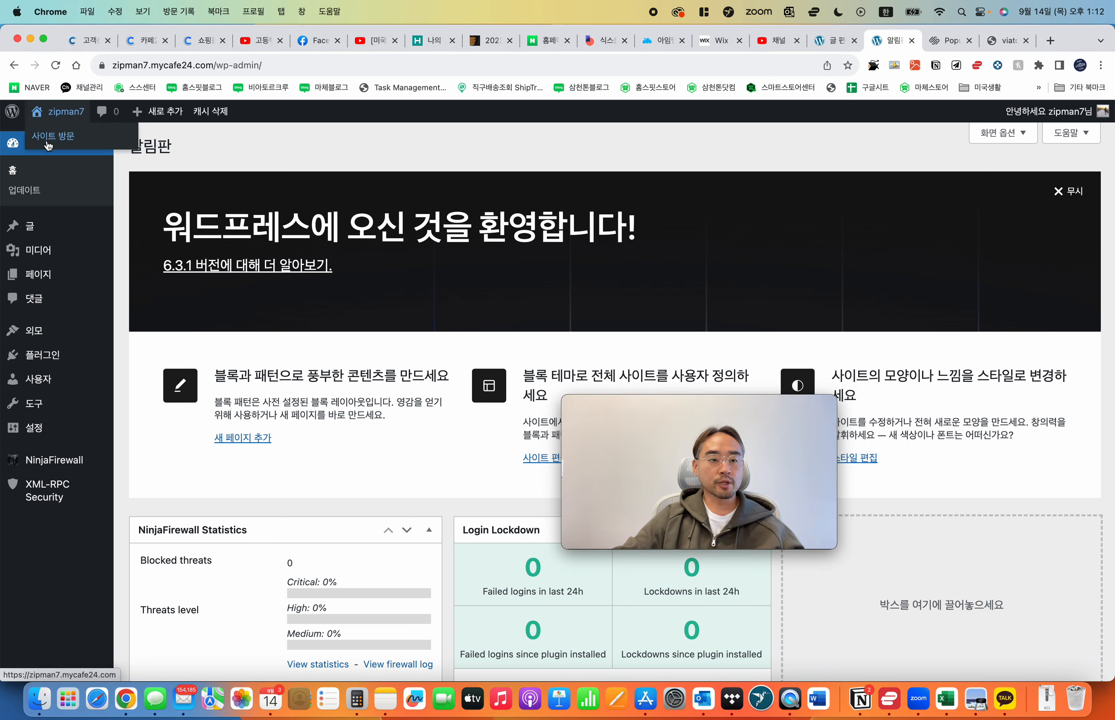
click(48, 145)
right_click(48, 145)
click(79, 149)
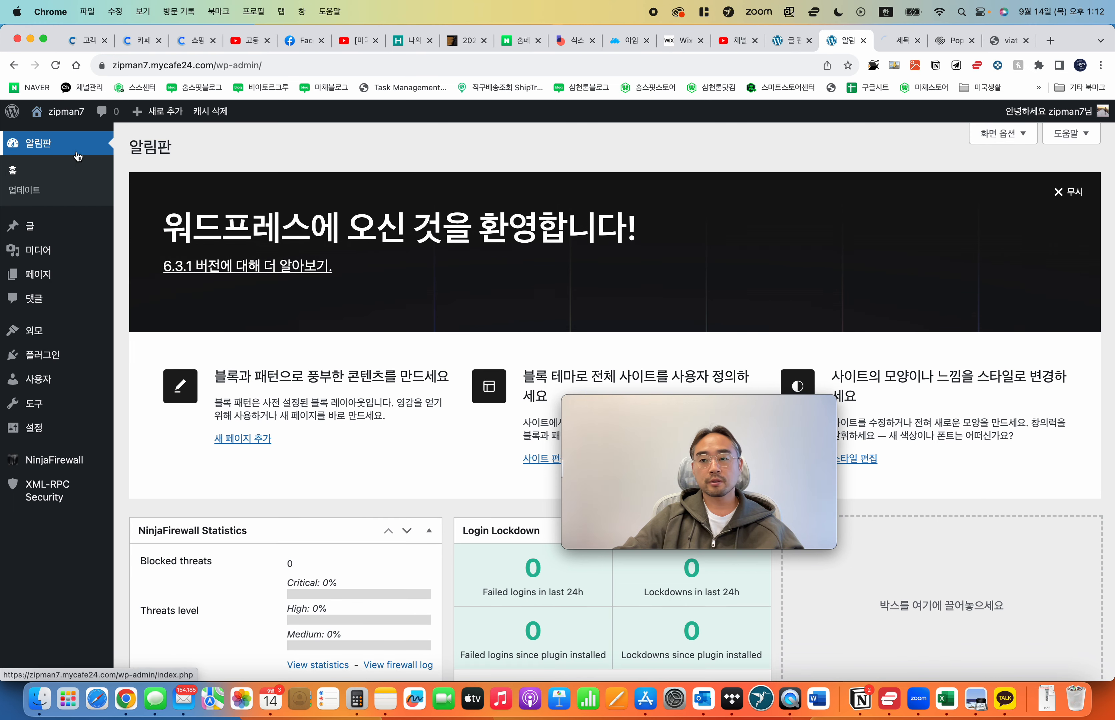
click(897, 41)
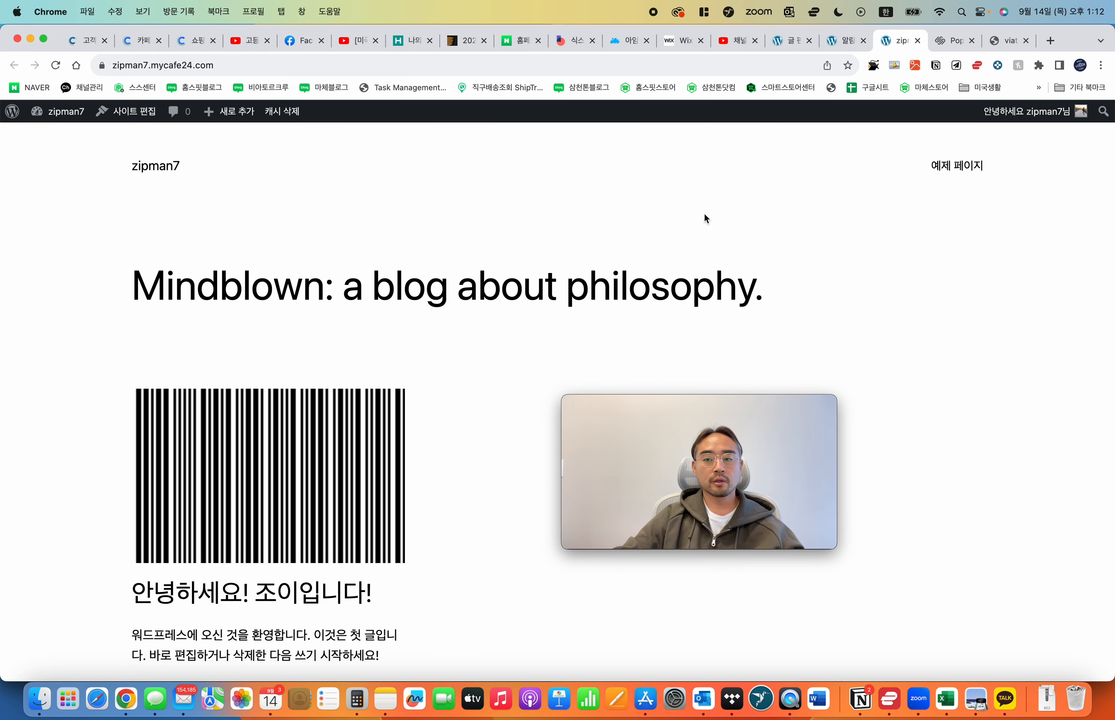
drag(754, 419, 1014, 524)
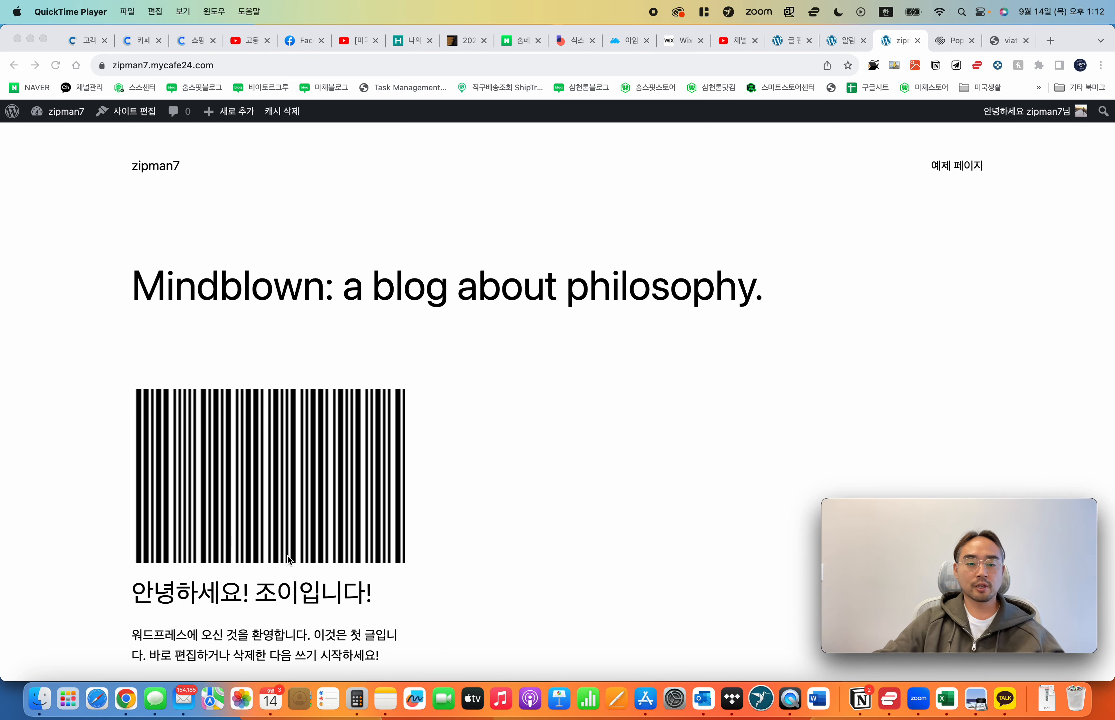
click(278, 593)
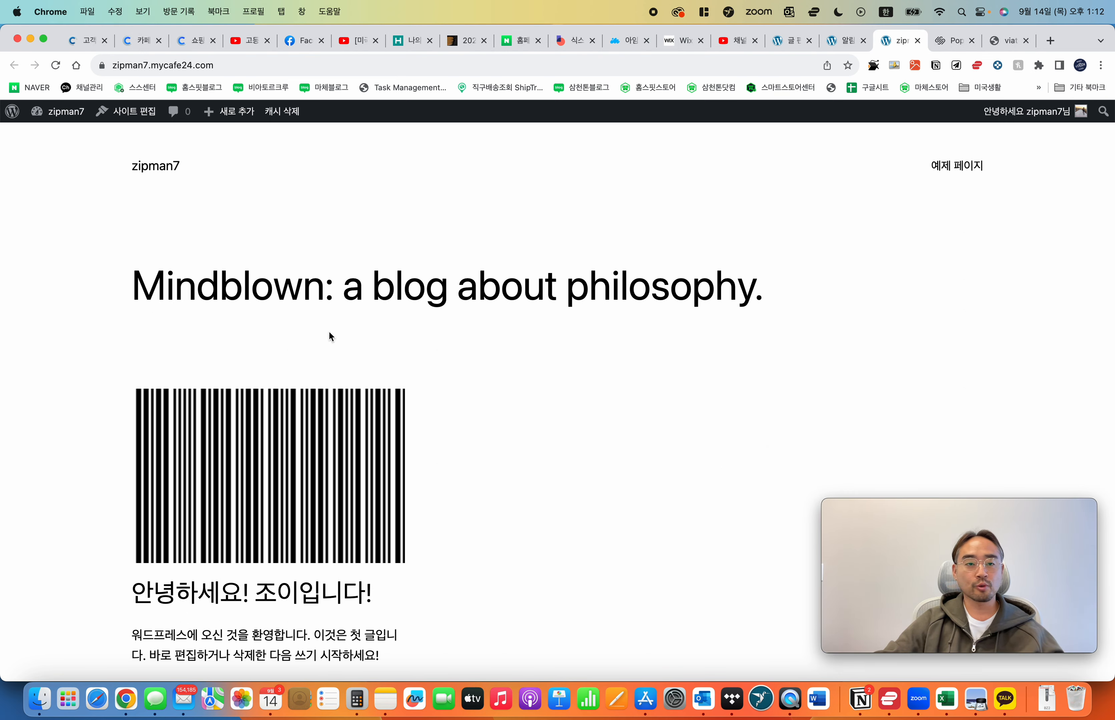
Step: Open the site editor for the 블로그 홈 template, return to the live home page, and look through it
click(119, 115)
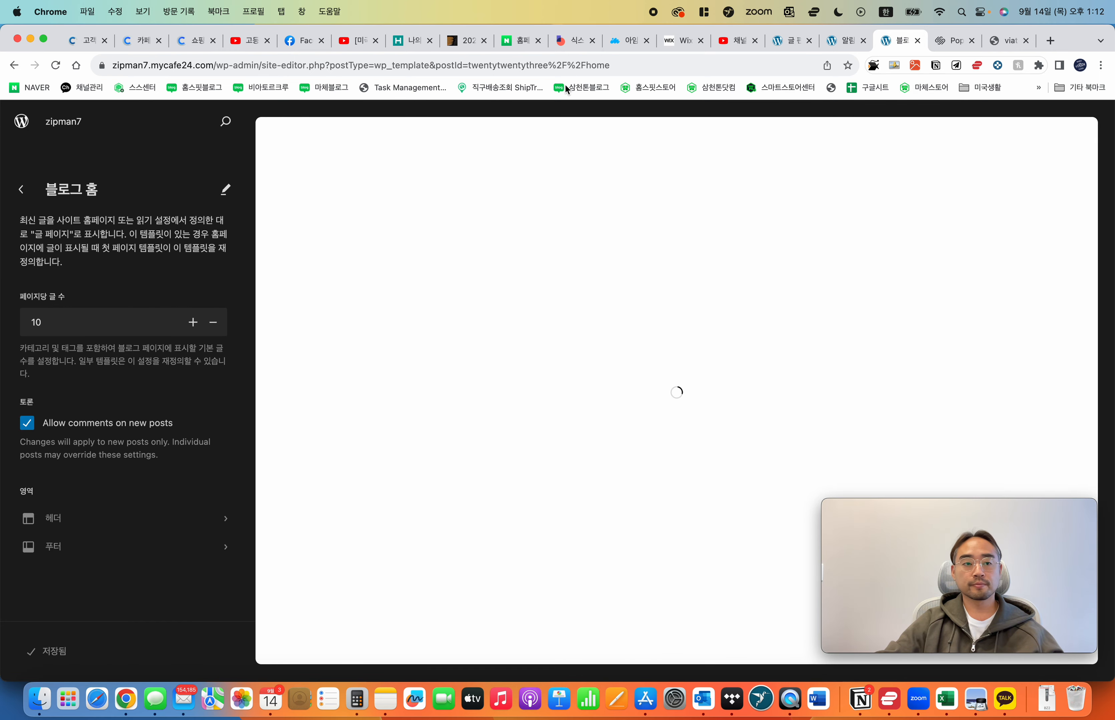
click(14, 65)
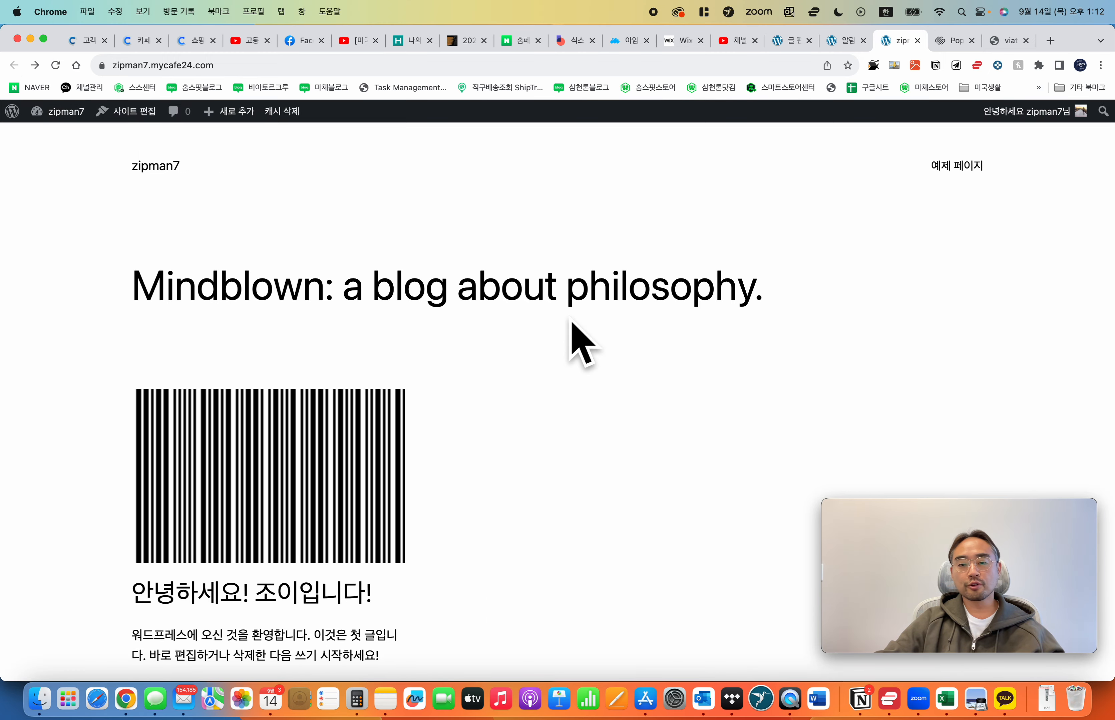
scroll(548, 300, down, 8)
scroll(328, 351, up, 9)
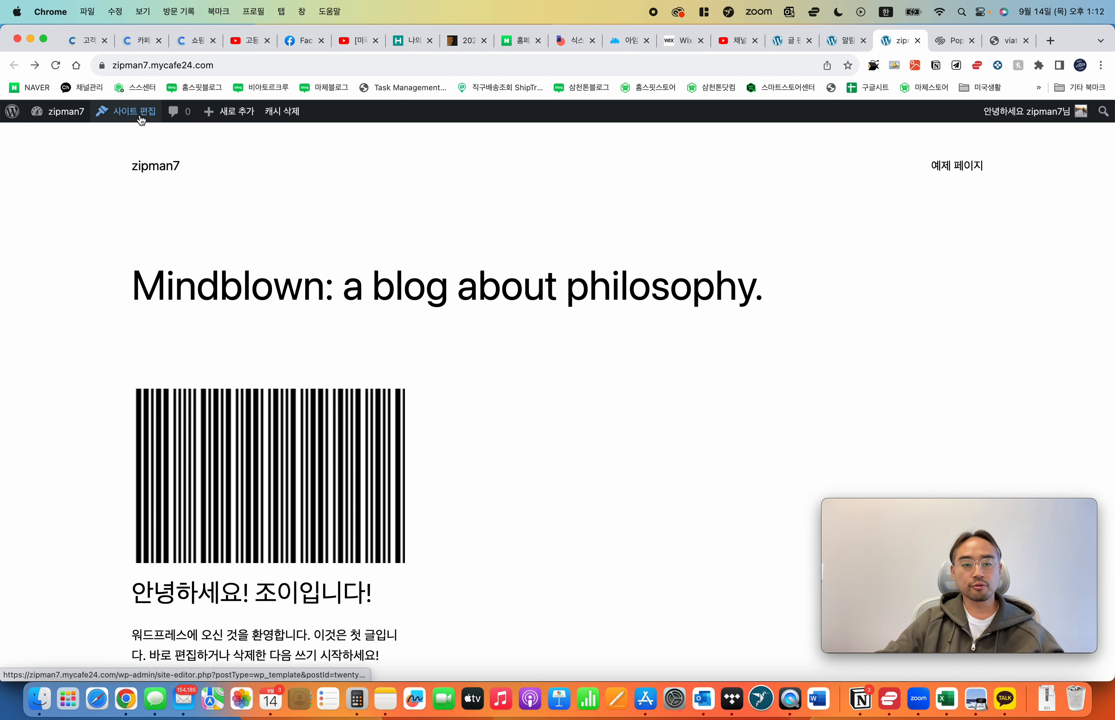
drag(402, 288, 595, 319)
click(595, 319)
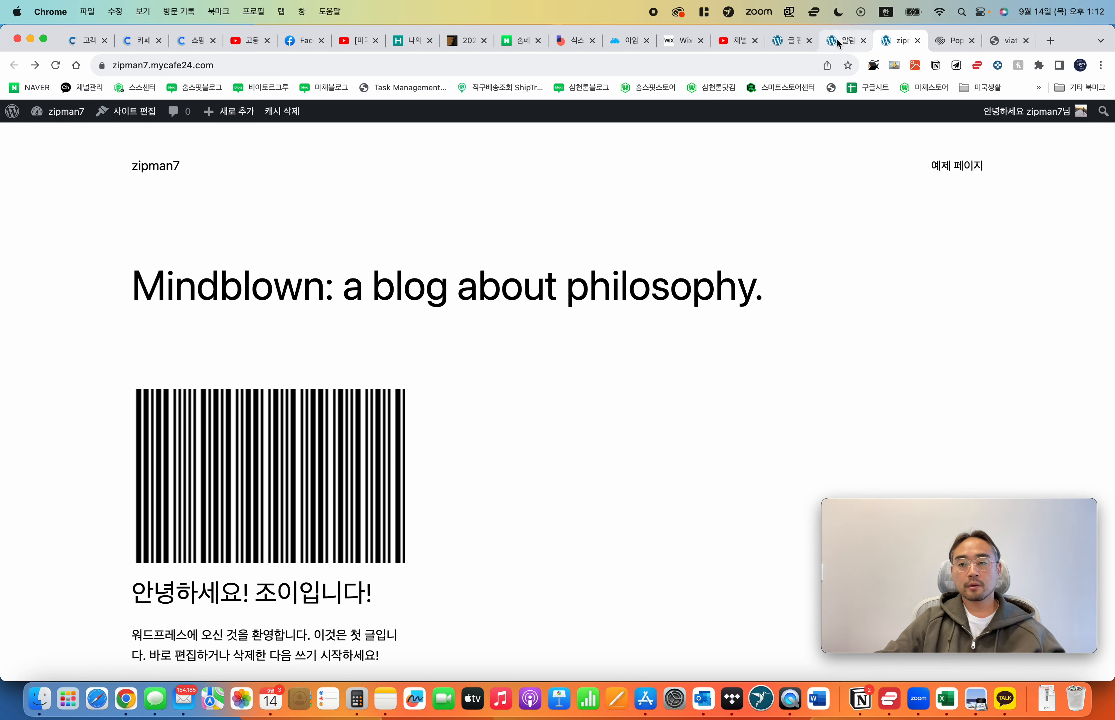
Step: Compare the admin dashboard with the live site, finishing at the lower part of the home page
mouse_move(229, 113)
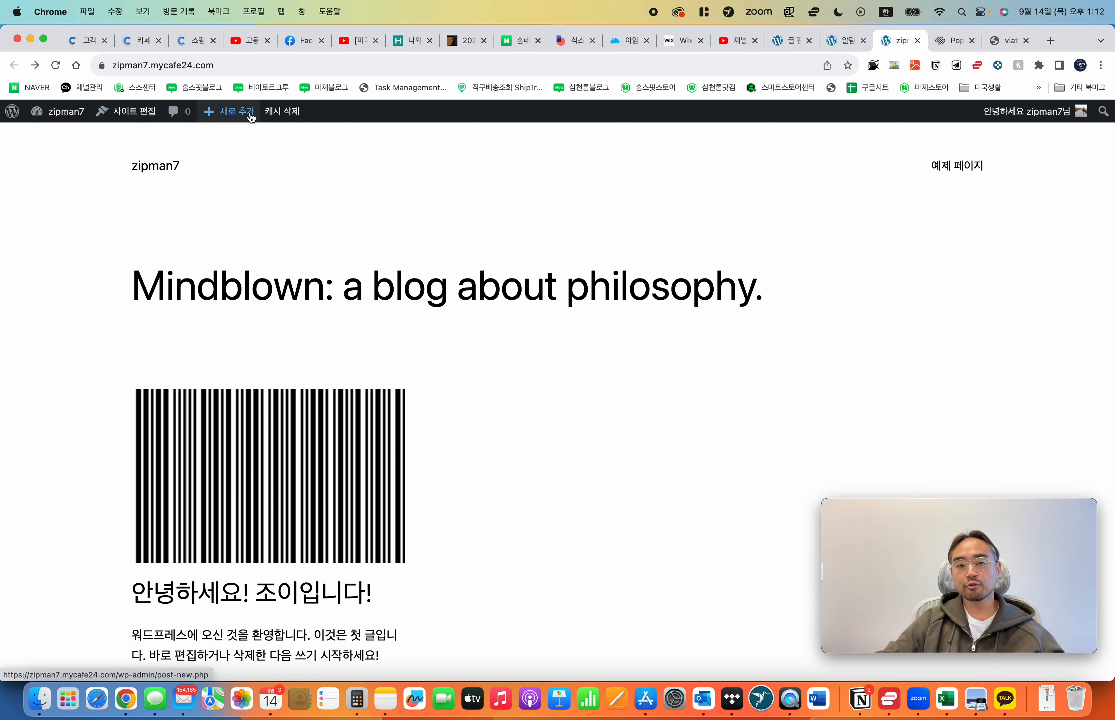
click(836, 43)
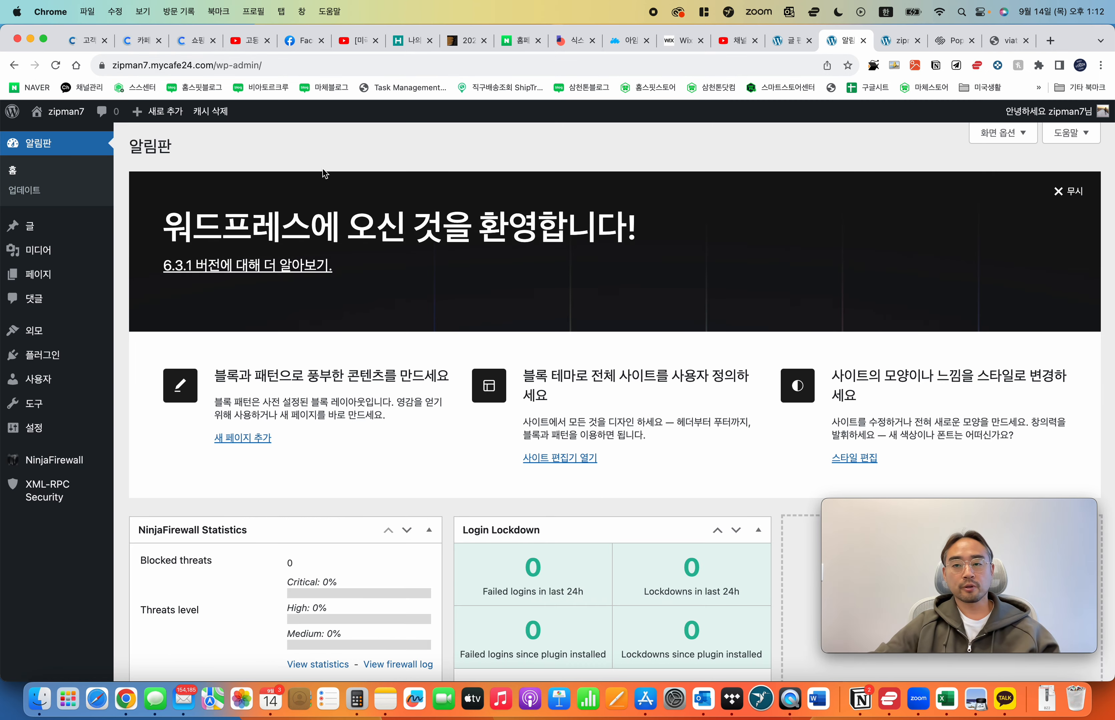
click(899, 41)
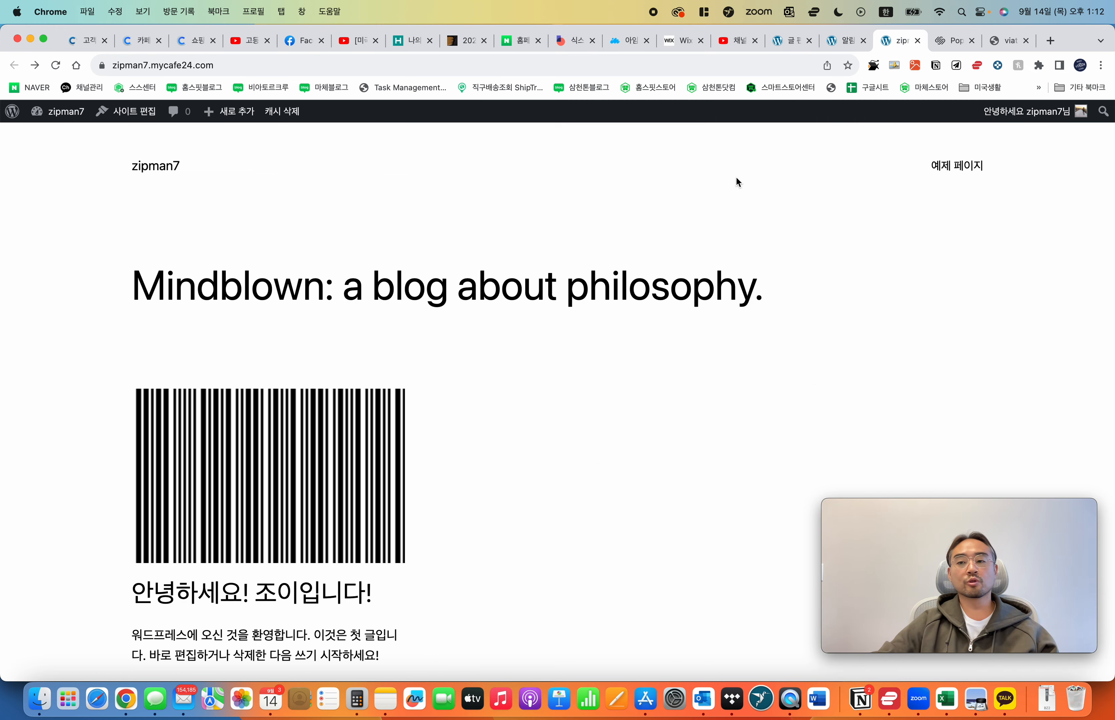
scroll(782, 293, down, 10)
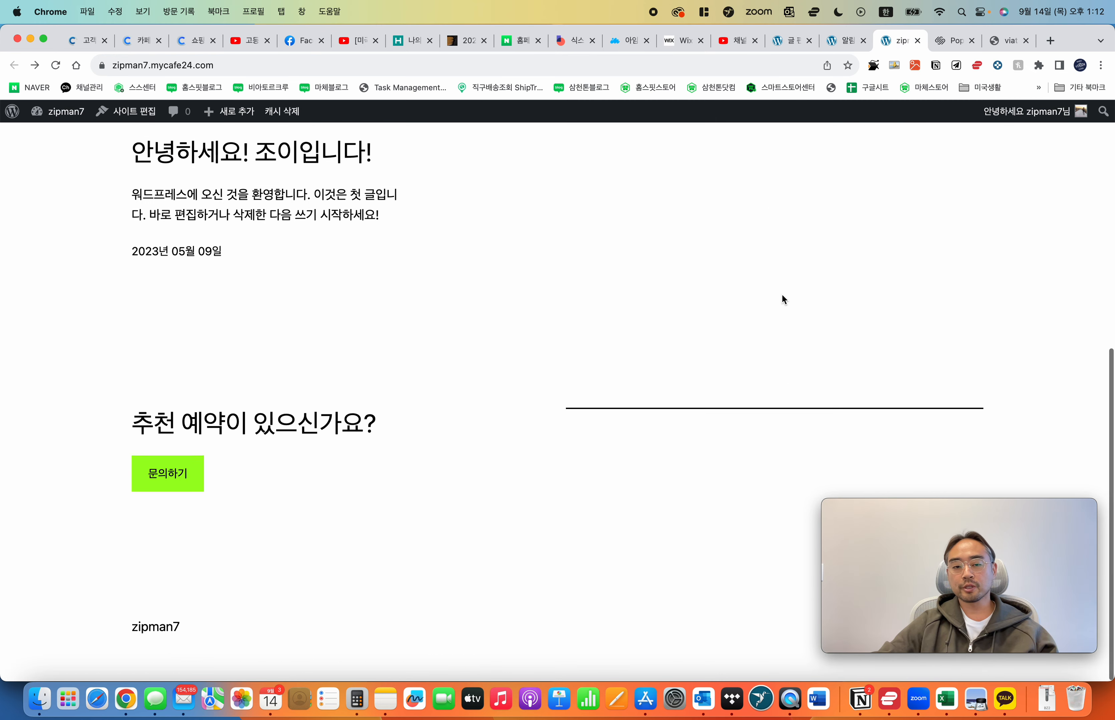
Step: Return from the live home page to the admin dashboard and open the list of all posts
scroll(781, 294, up, 10)
click(666, 205)
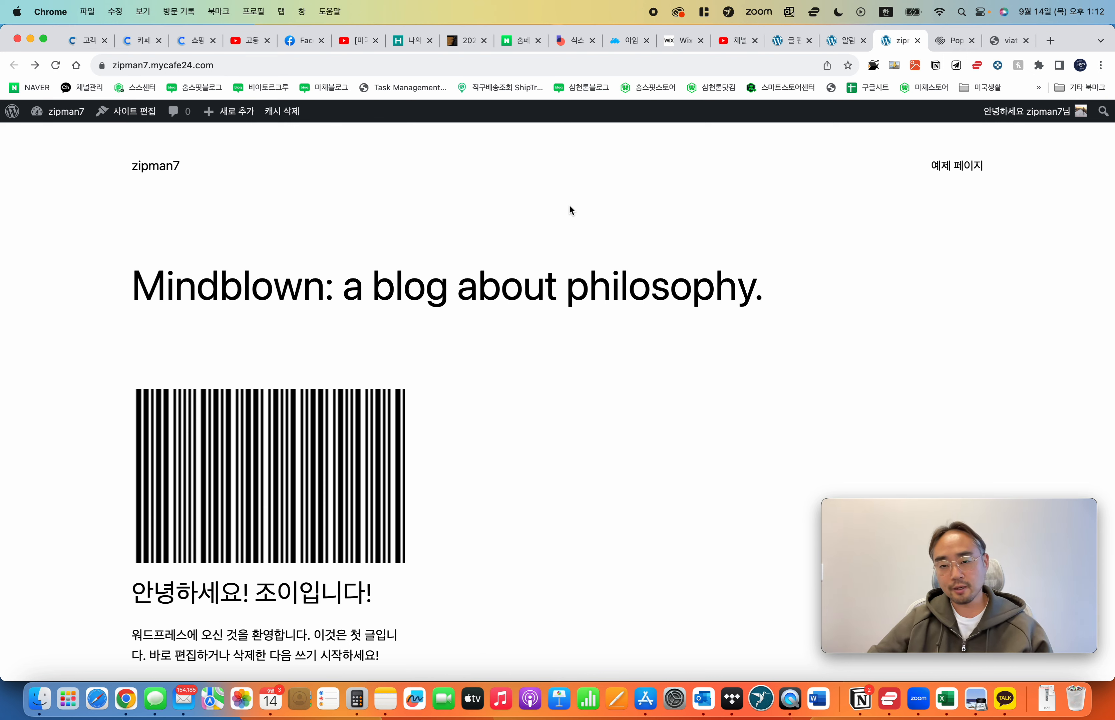
click(841, 45)
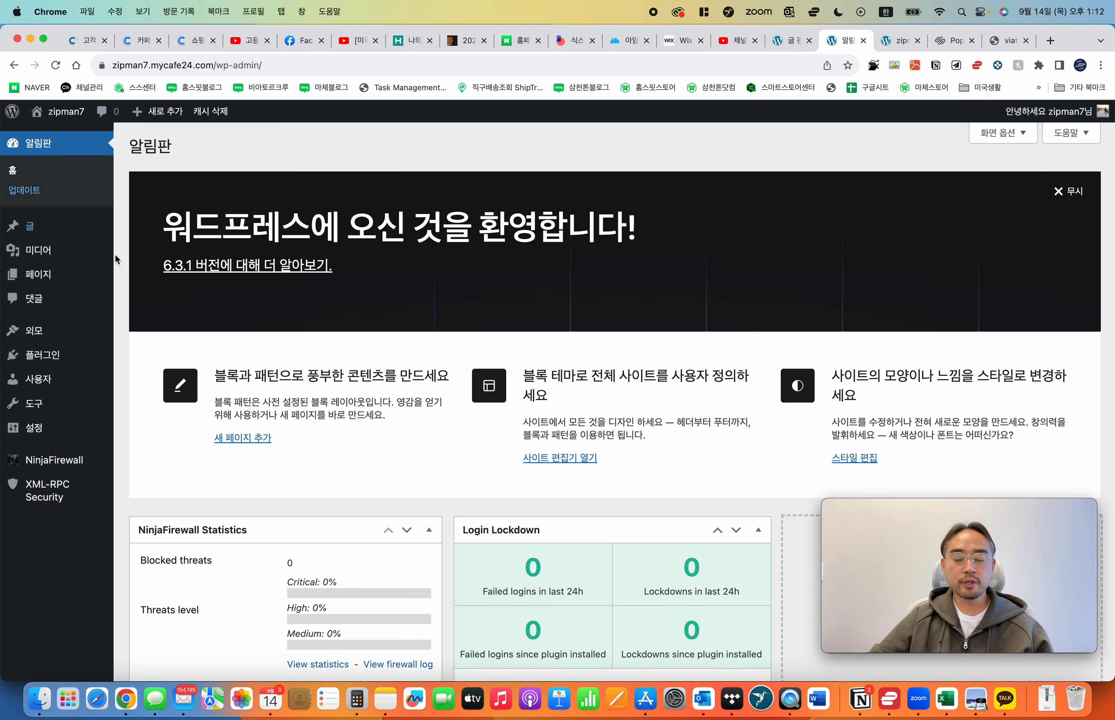
mouse_move(65, 230)
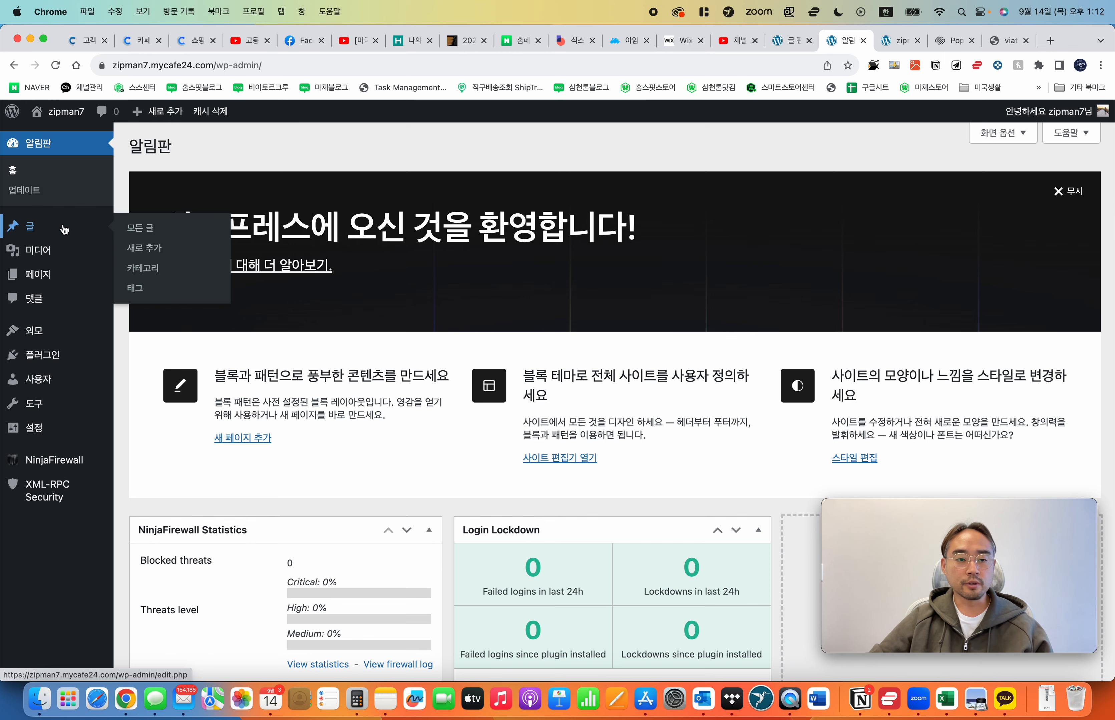
click(40, 229)
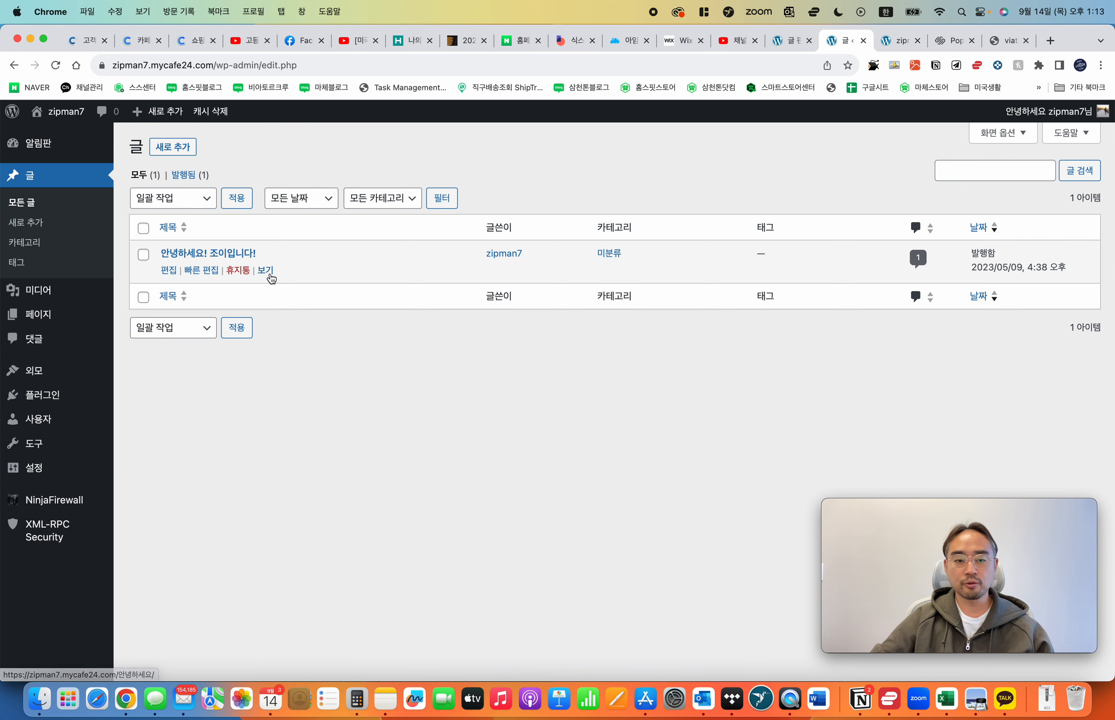
Step: View the published post's live page and its comments, returning to the post list after each
click(269, 276)
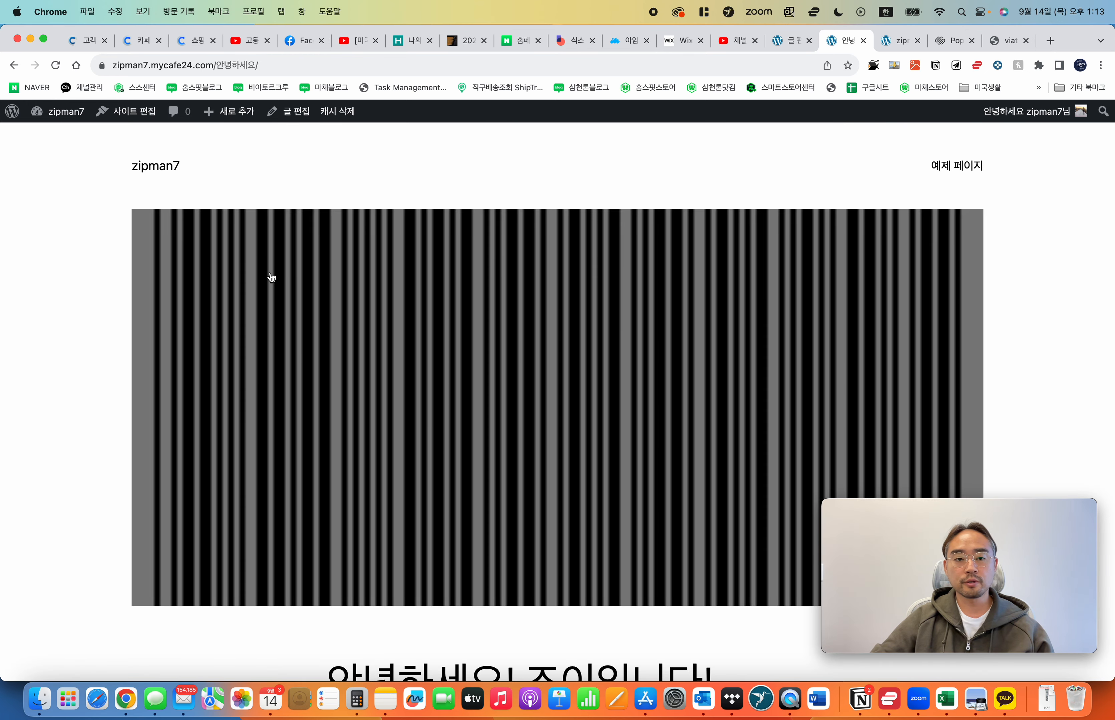
scroll(274, 277, down, 8)
key(super+bracketleft)
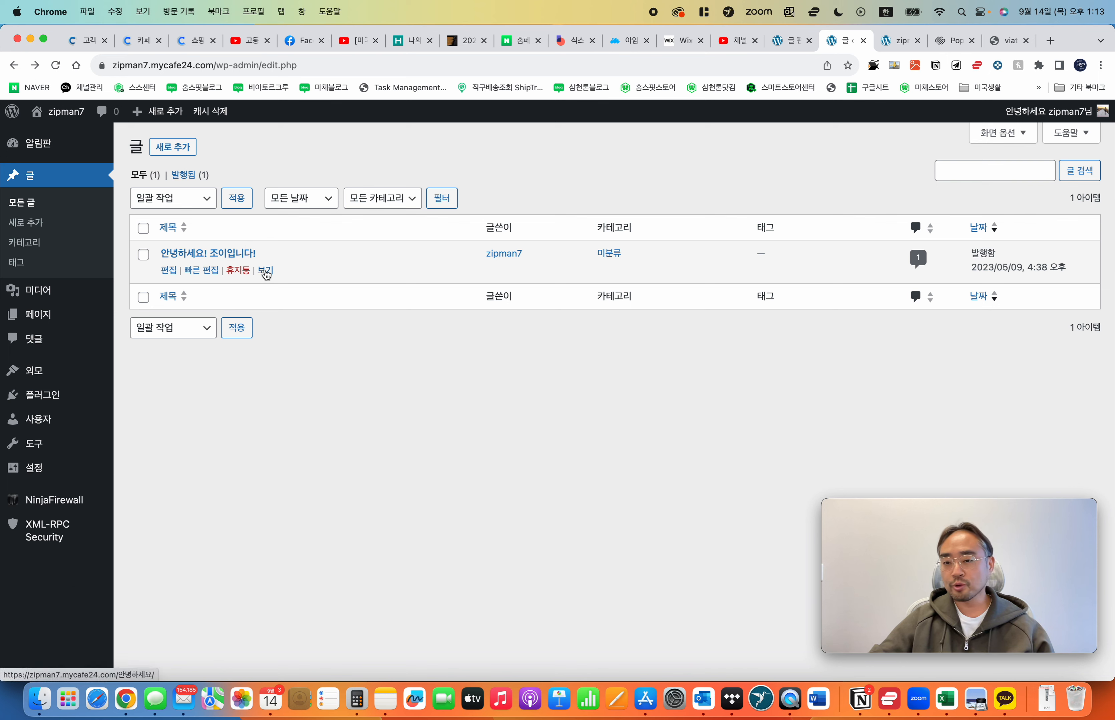
click(918, 258)
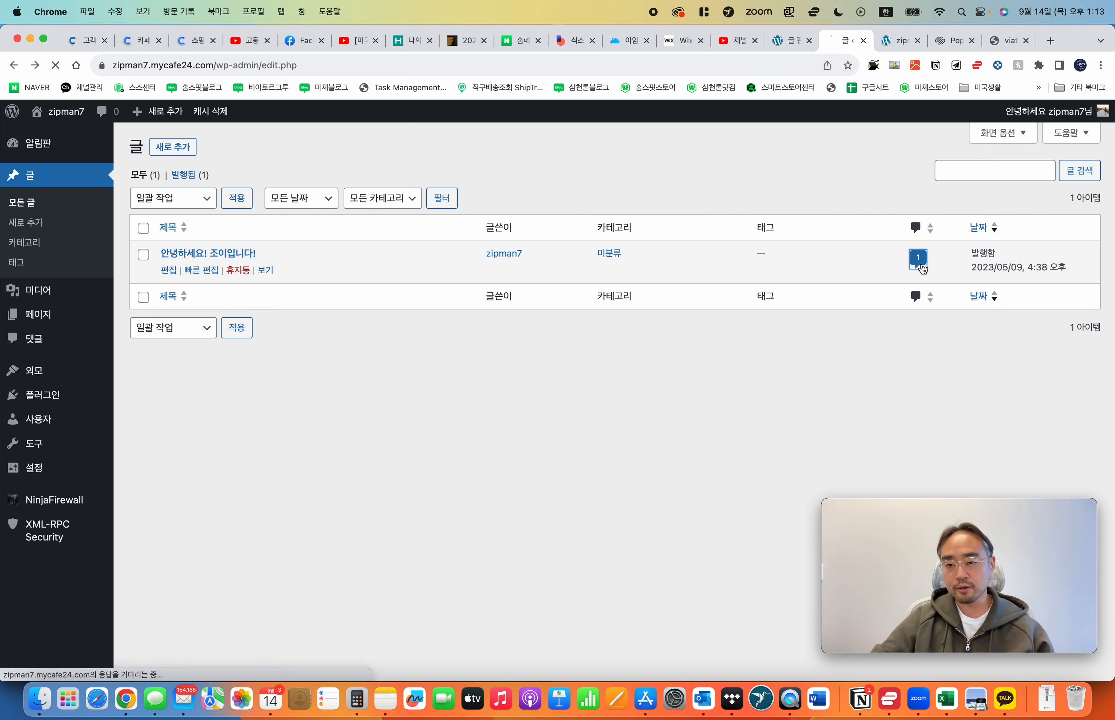
drag(364, 259, 622, 290)
click(895, 631)
scroll(597, 368, left, 5)
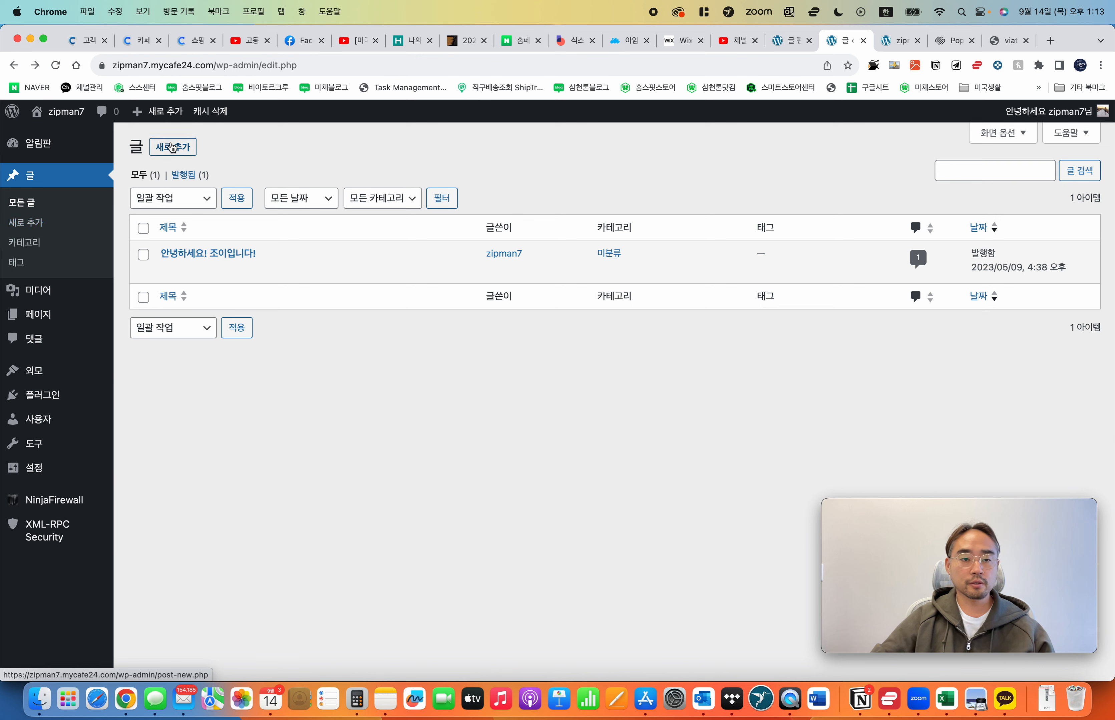
Step: Compare the options for adding new content in the dashboard and on the live site, finishing at the post list
mouse_move(157, 115)
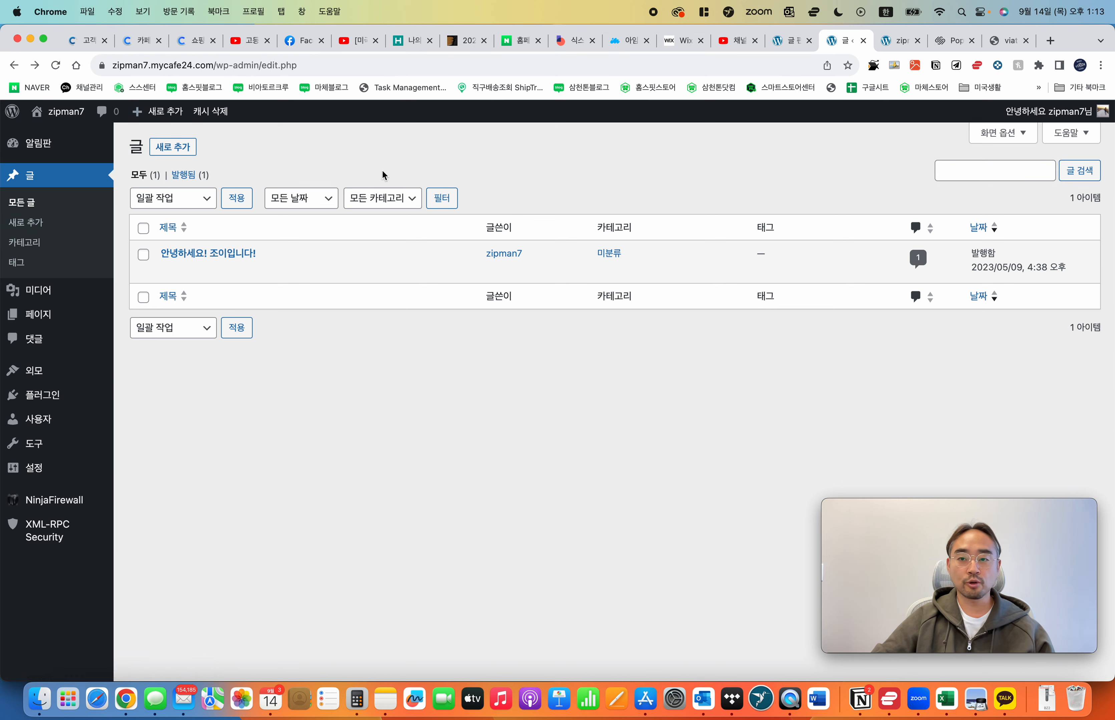
click(898, 40)
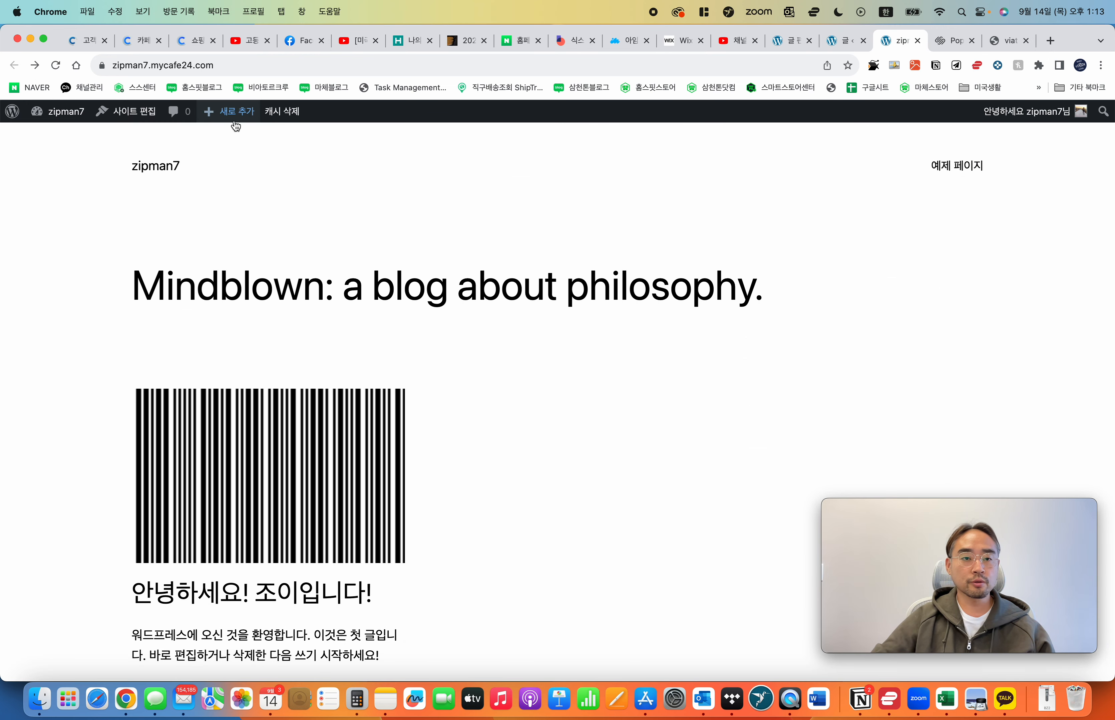
mouse_move(230, 120)
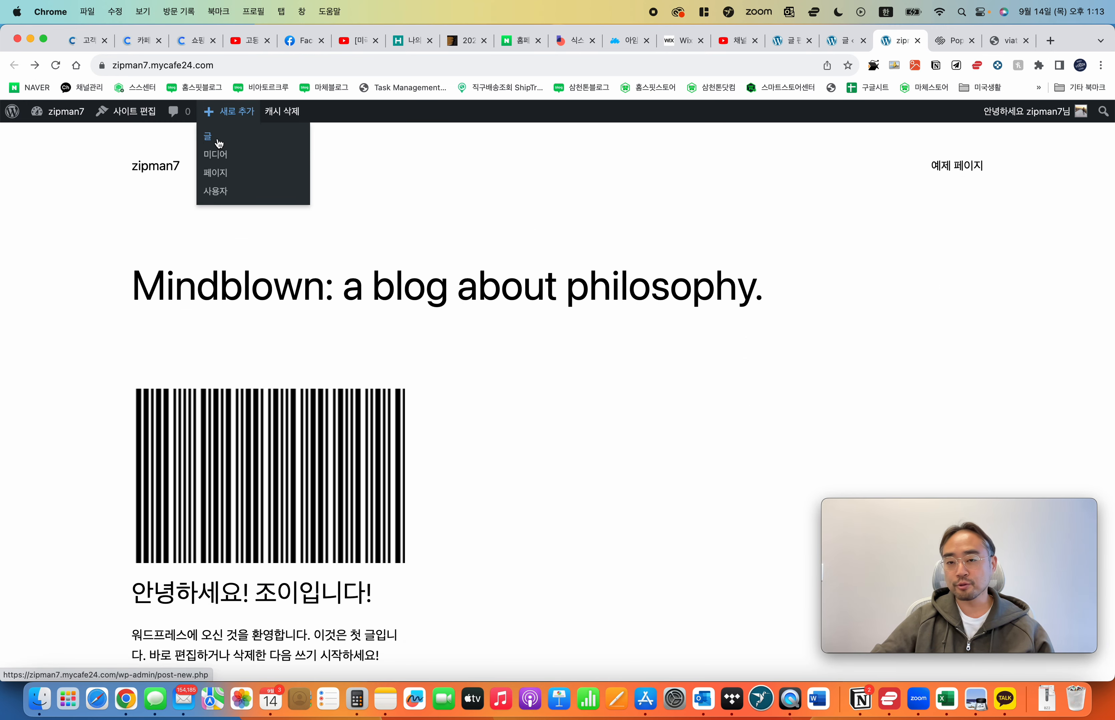
click(846, 40)
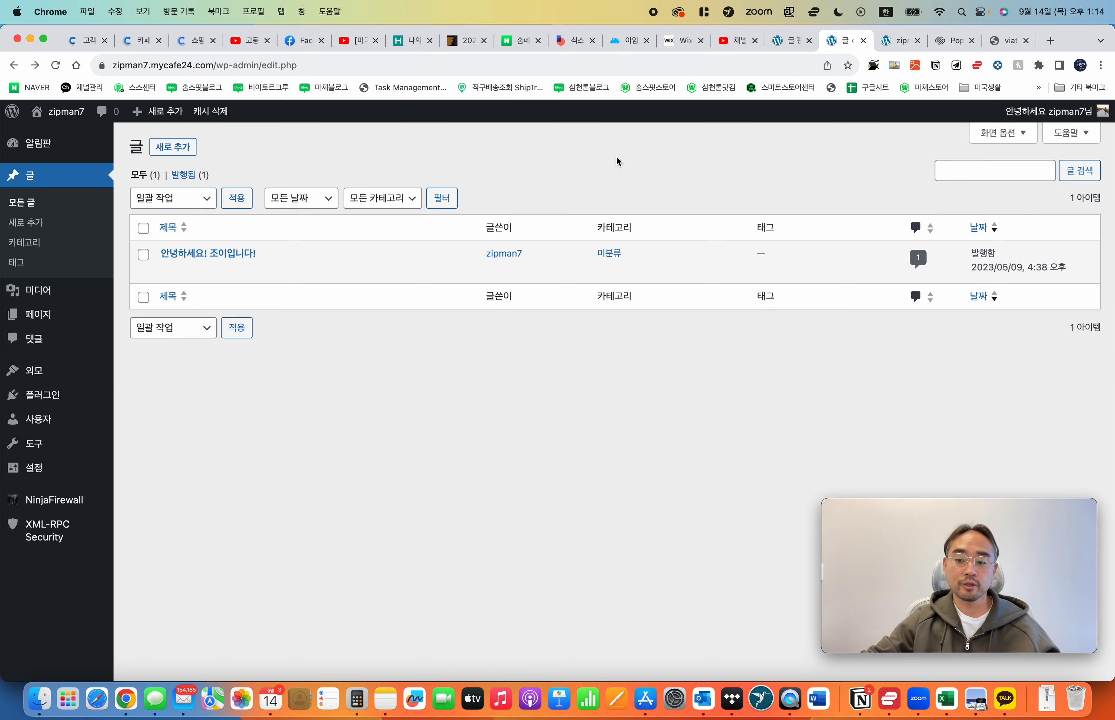
drag(672, 193, 671, 416)
click(672, 416)
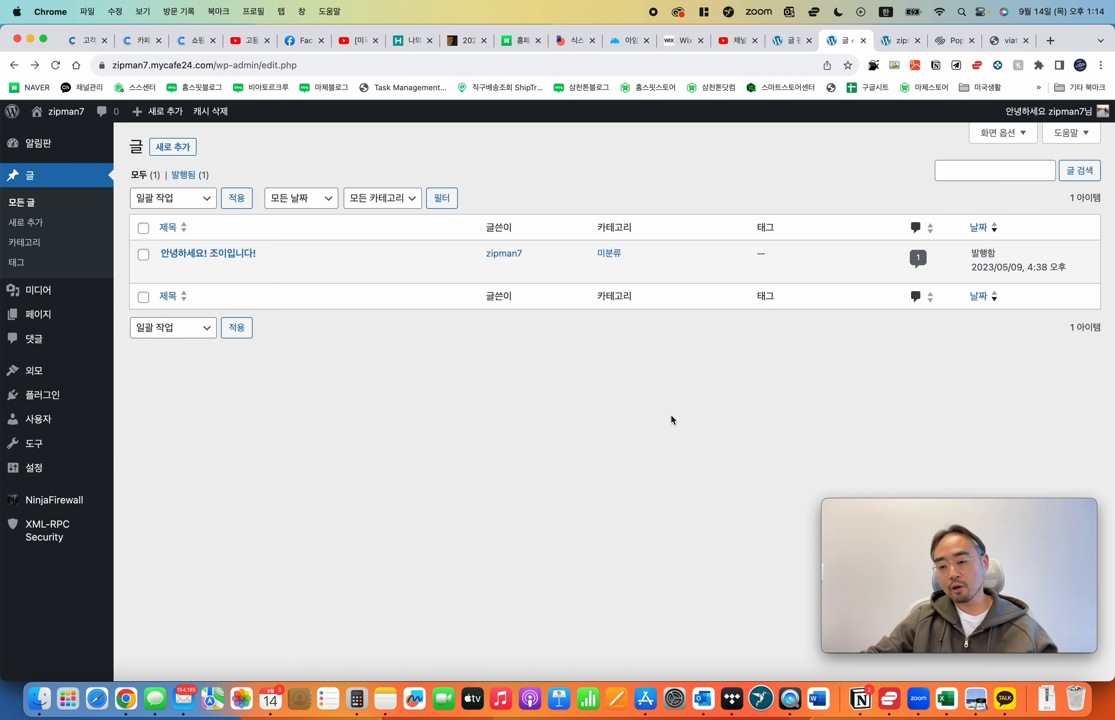
drag(622, 194, 636, 392)
click(464, 403)
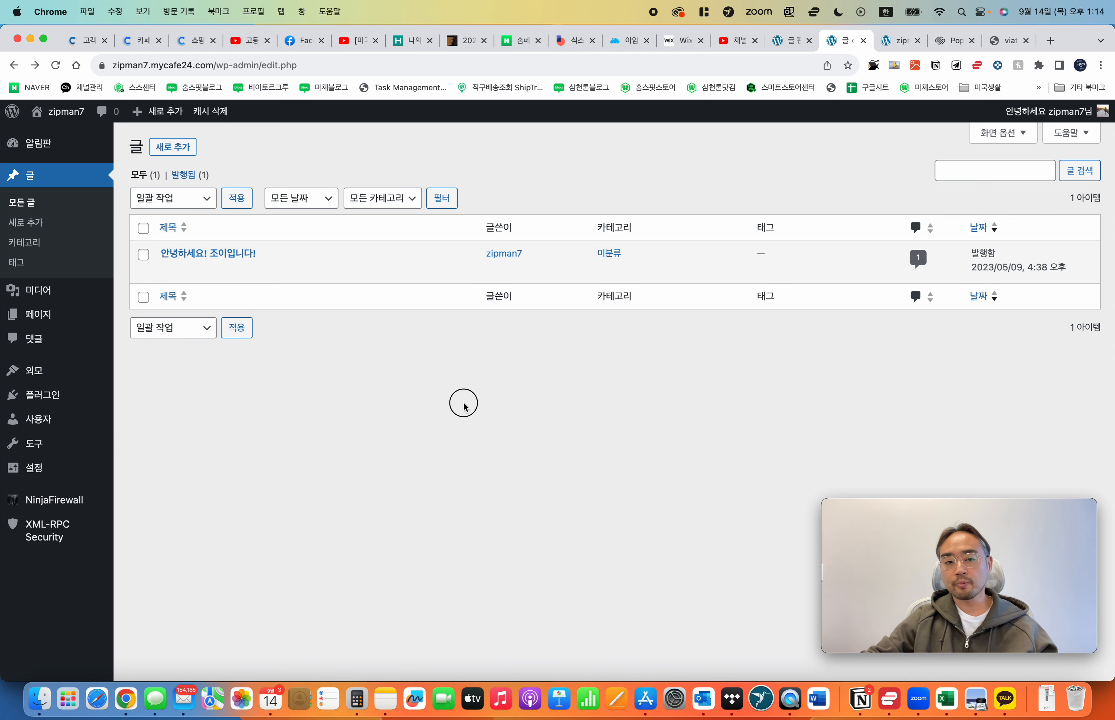
drag(613, 185, 656, 434)
click(656, 435)
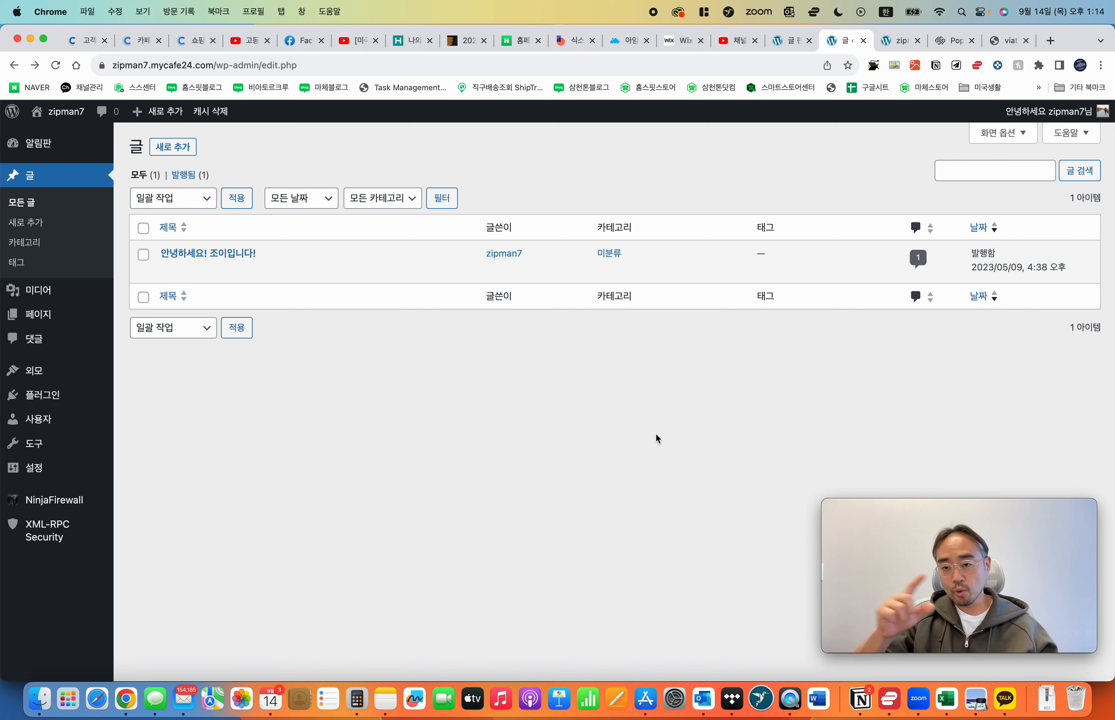
Step: Open the post from the live home page, go back to the home page, and return to the post
key(ctrl+Tab)
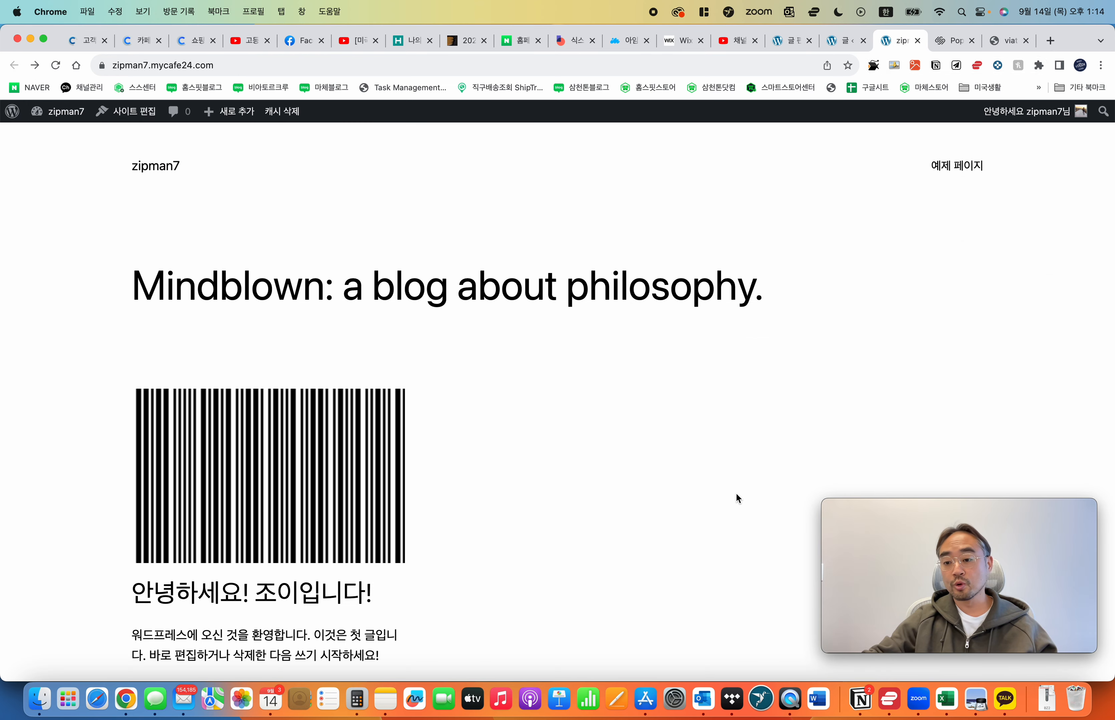
scroll(536, 539, down, 5)
click(281, 496)
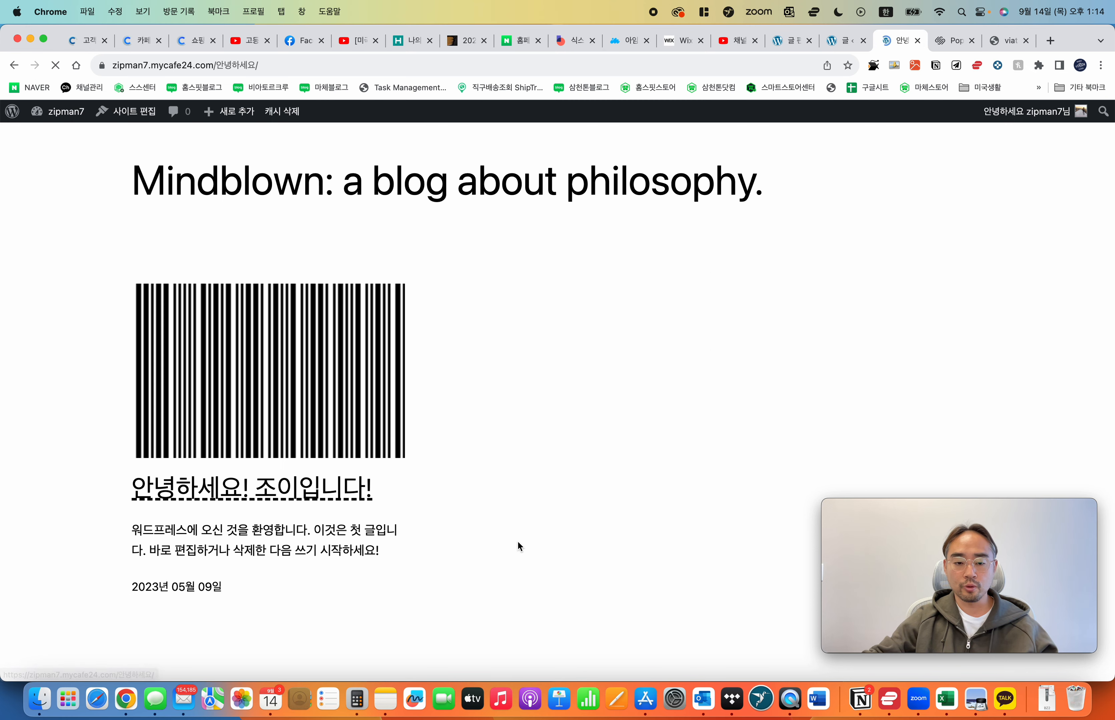
scroll(518, 543, down, 8)
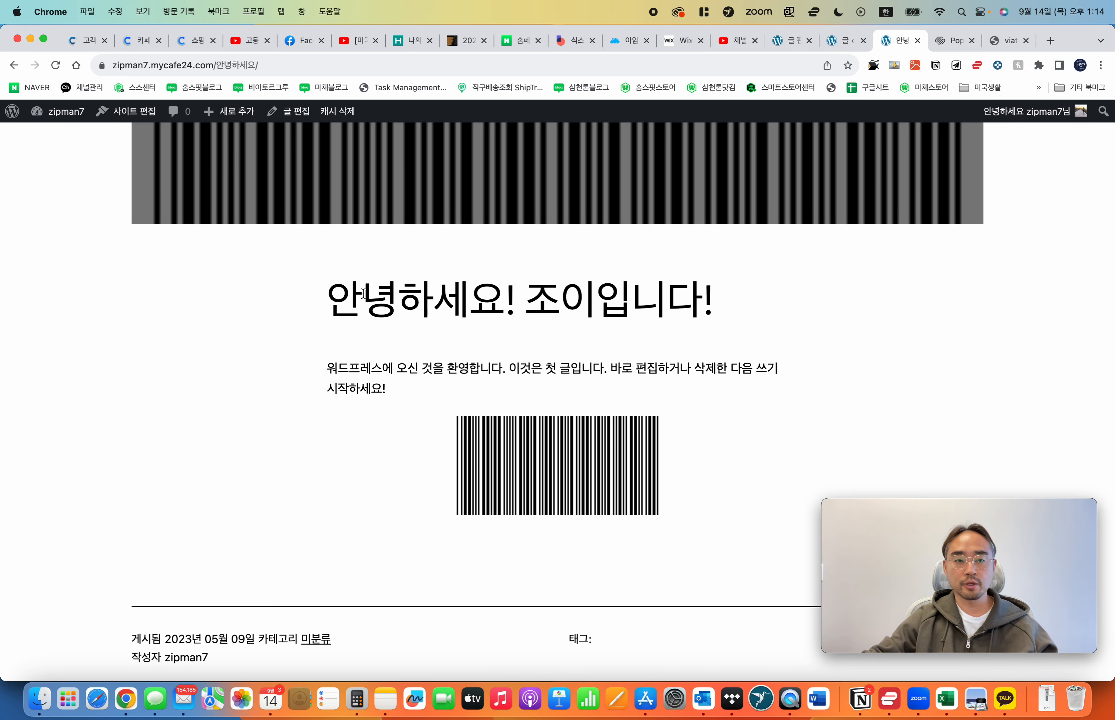
scroll(807, 412, left, 5)
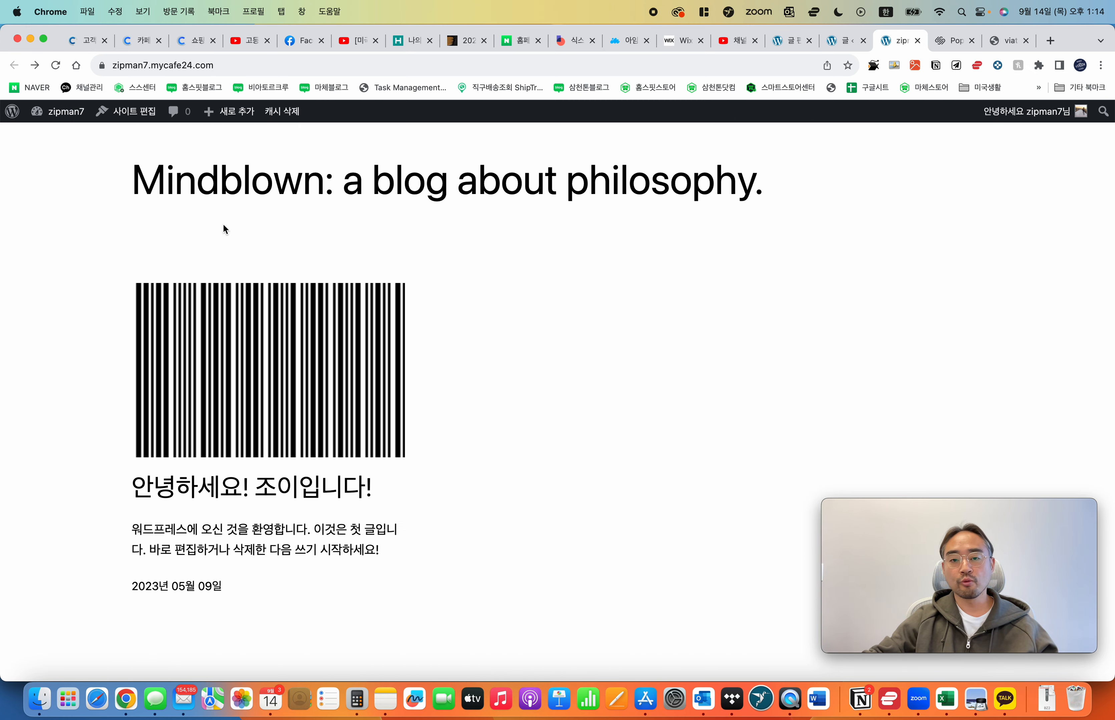
scroll(595, 474, right, 5)
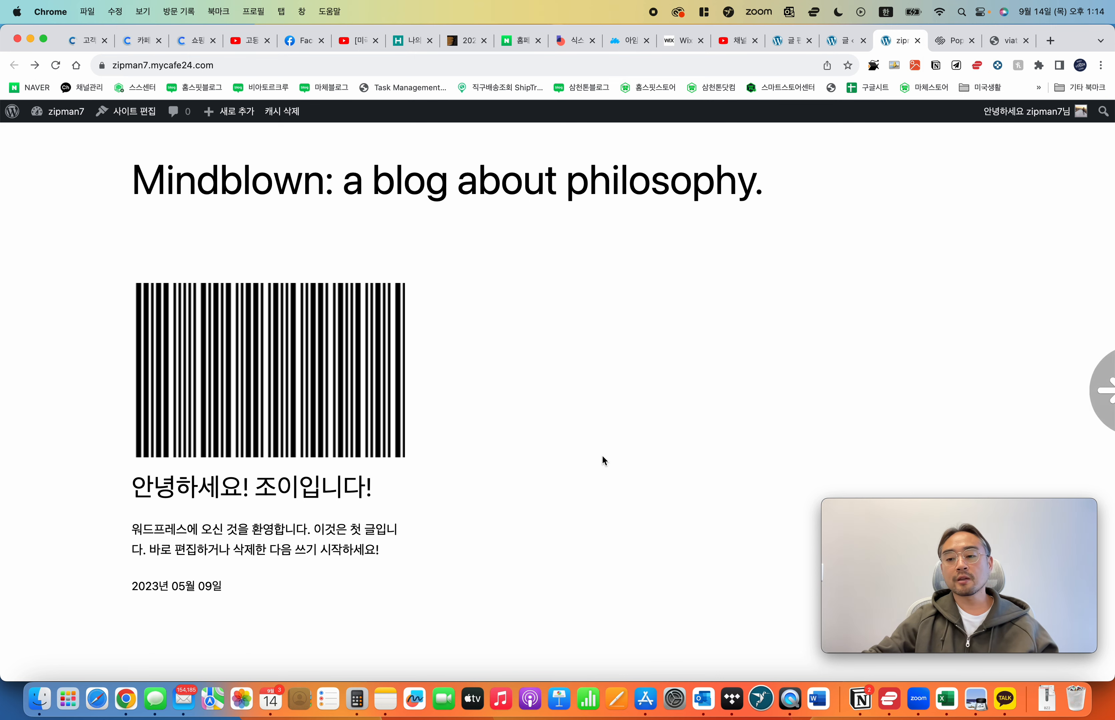
Step: Look through the live post's featured image, body text and comment section, finishing at the featured image
scroll(708, 443, up, 8)
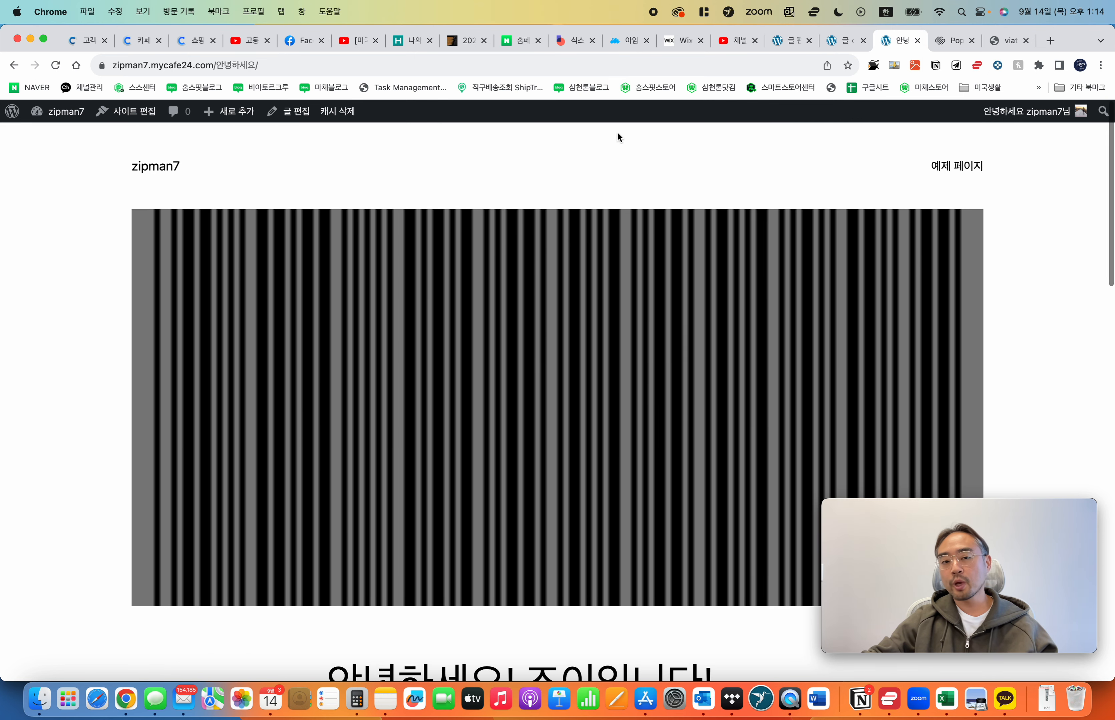
scroll(763, 265, down, 10)
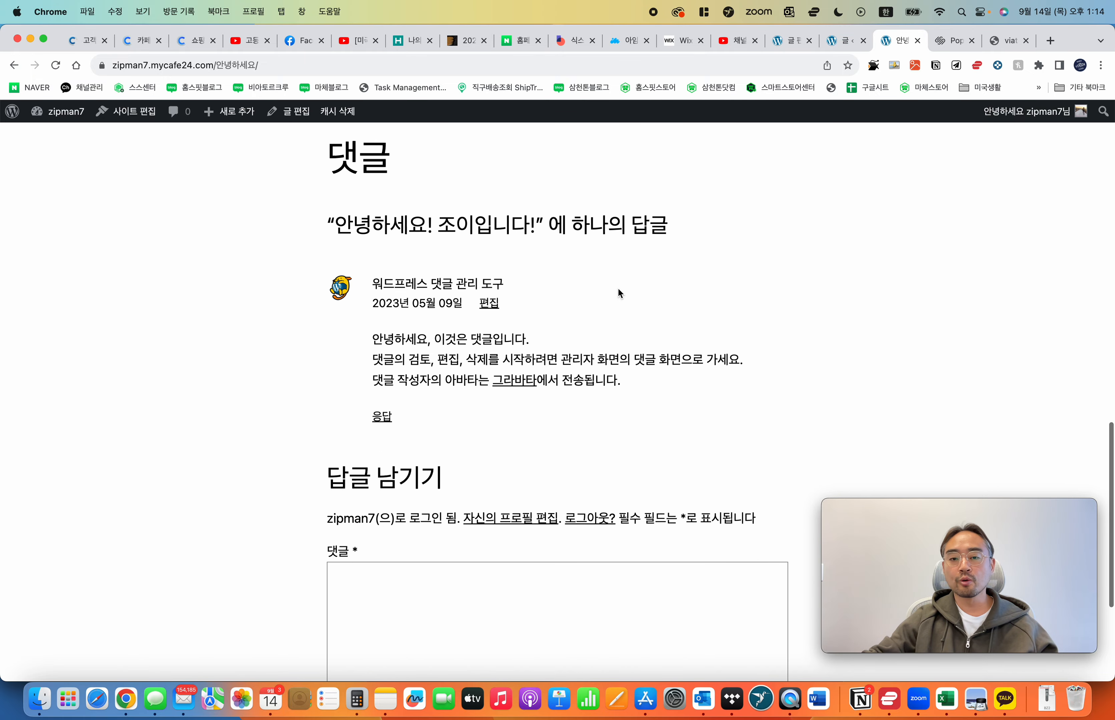
scroll(662, 277, up, 10)
triple_click(583, 347)
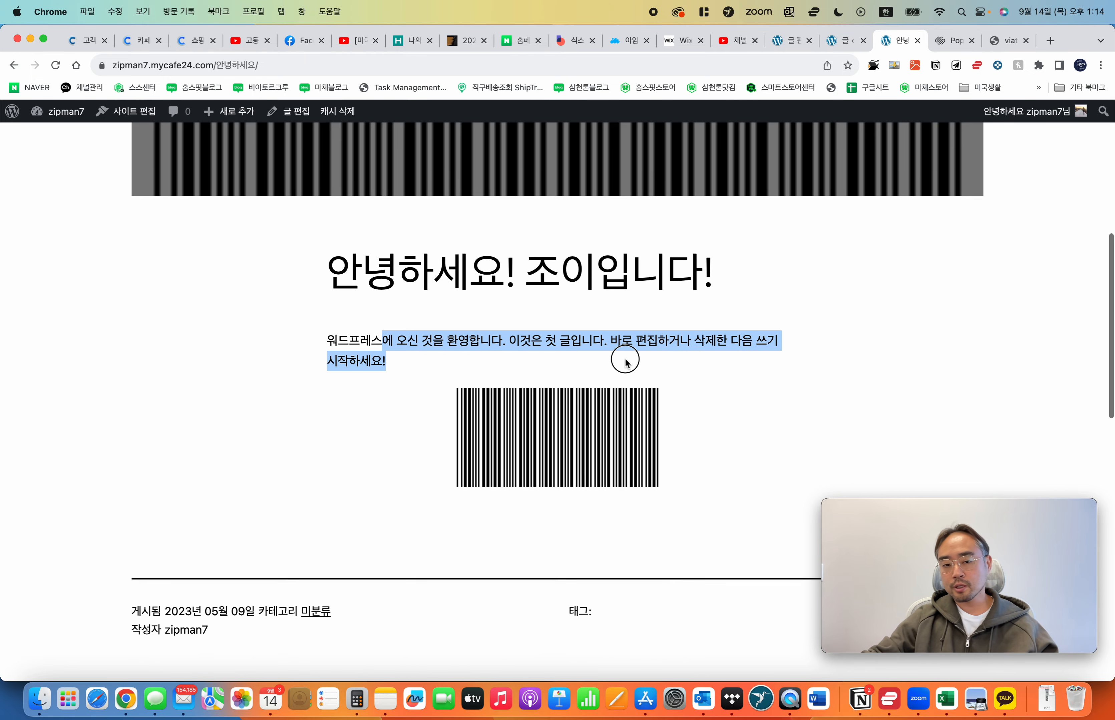
click(627, 366)
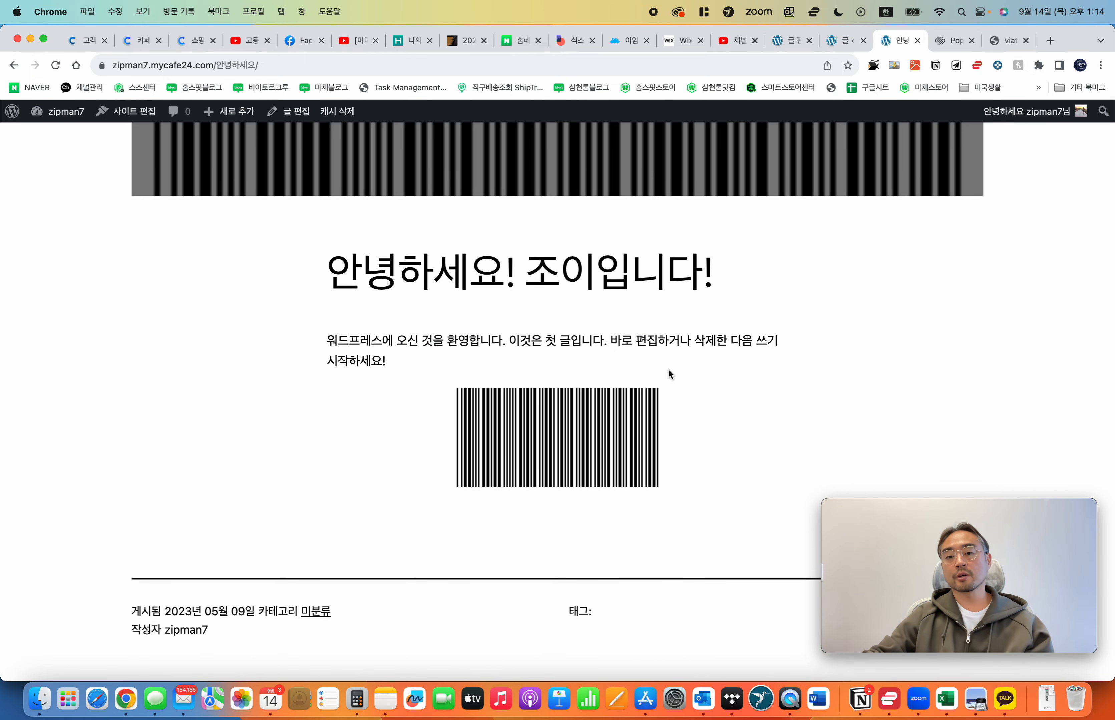
scroll(711, 360, up, 5)
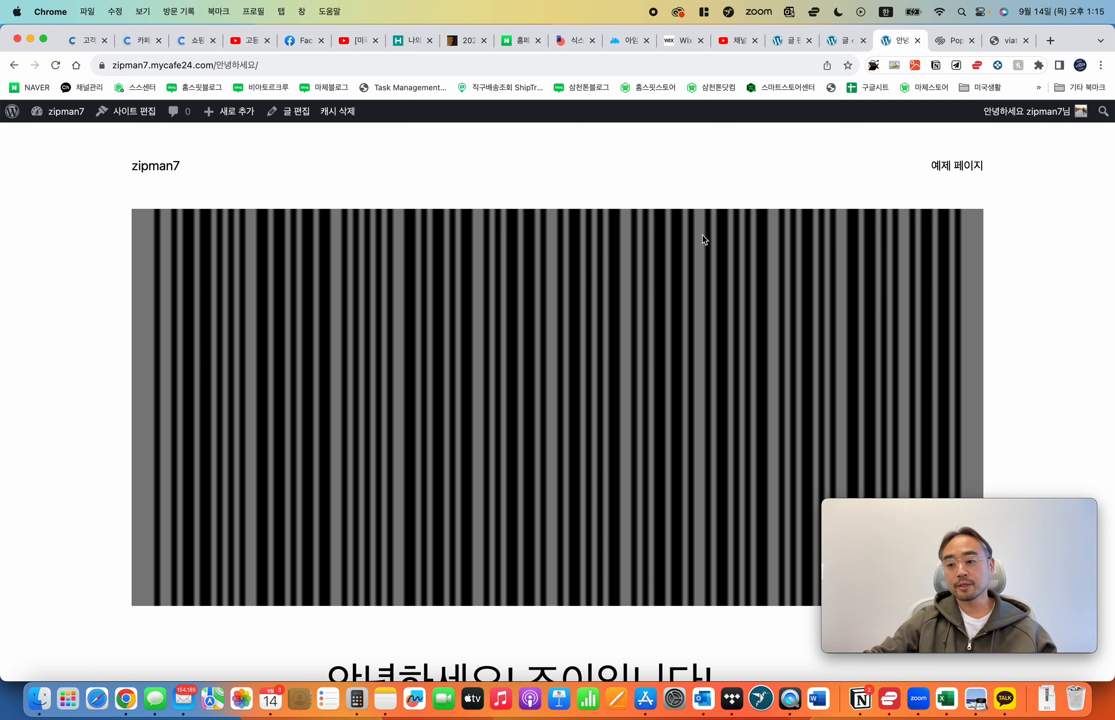
Step: Open the post category page and the tag page in the dashboard, and return to the live post
click(846, 43)
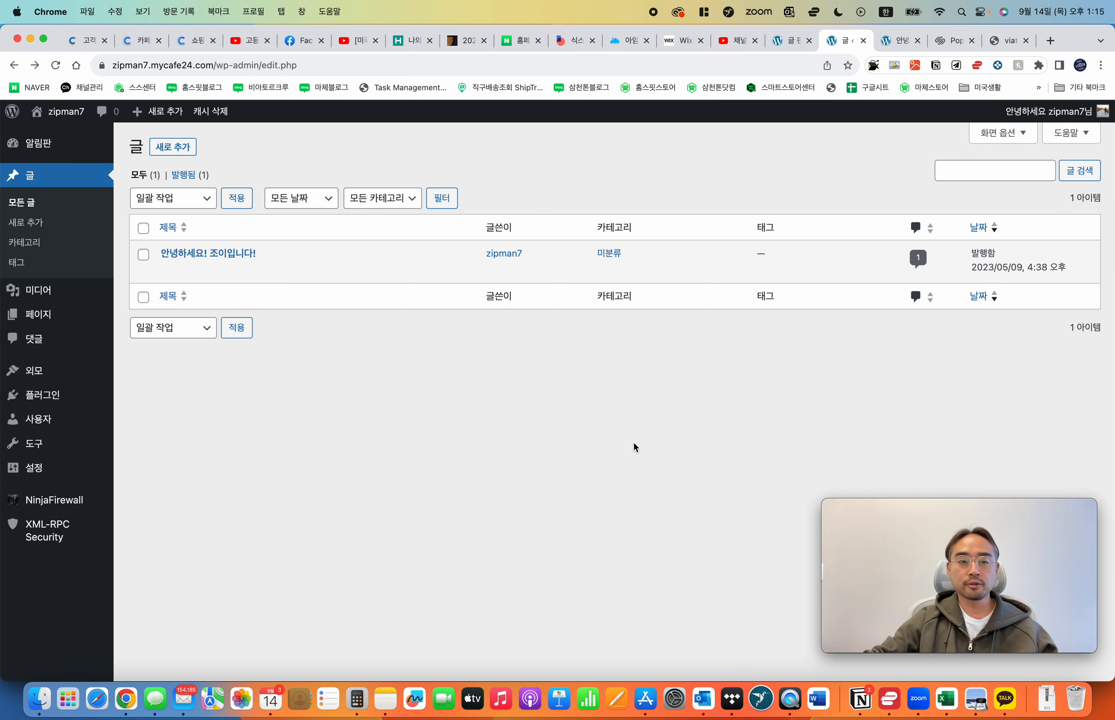
mouse_move(14, 231)
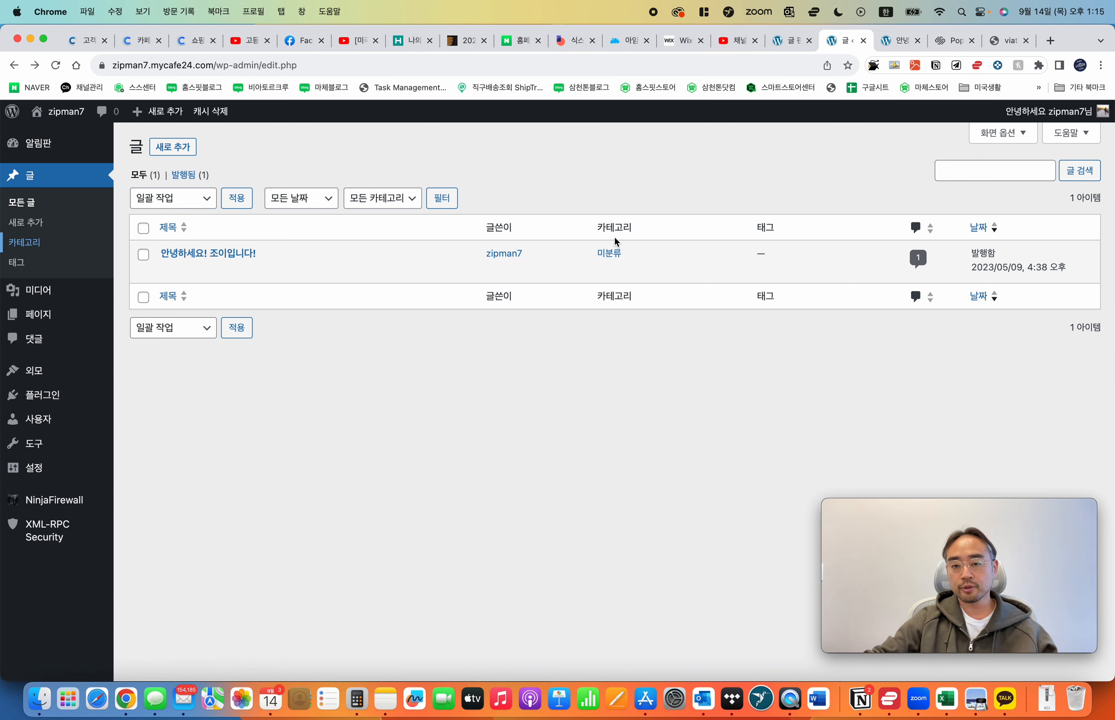
mouse_move(614, 249)
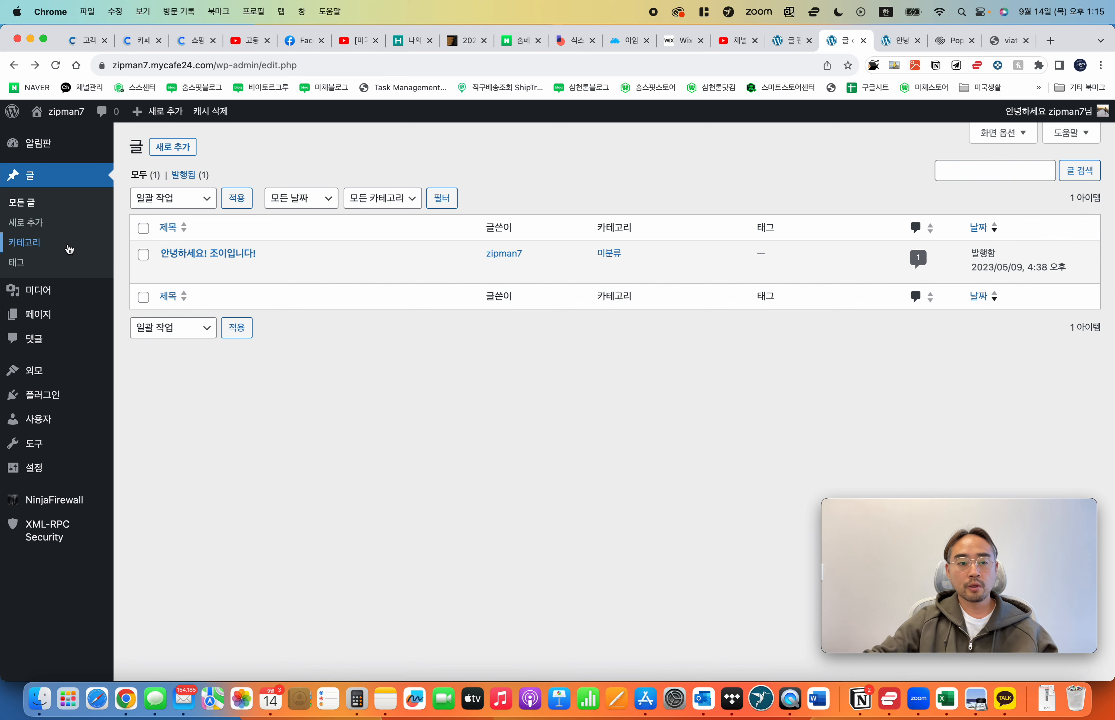
click(28, 243)
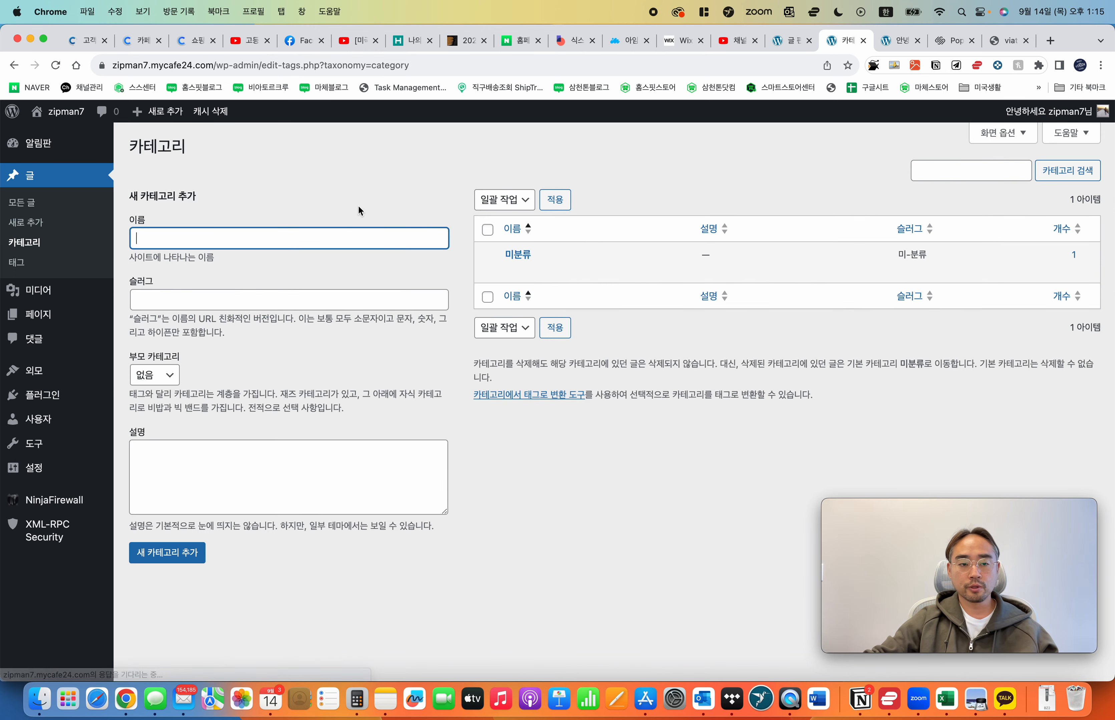
mouse_move(531, 268)
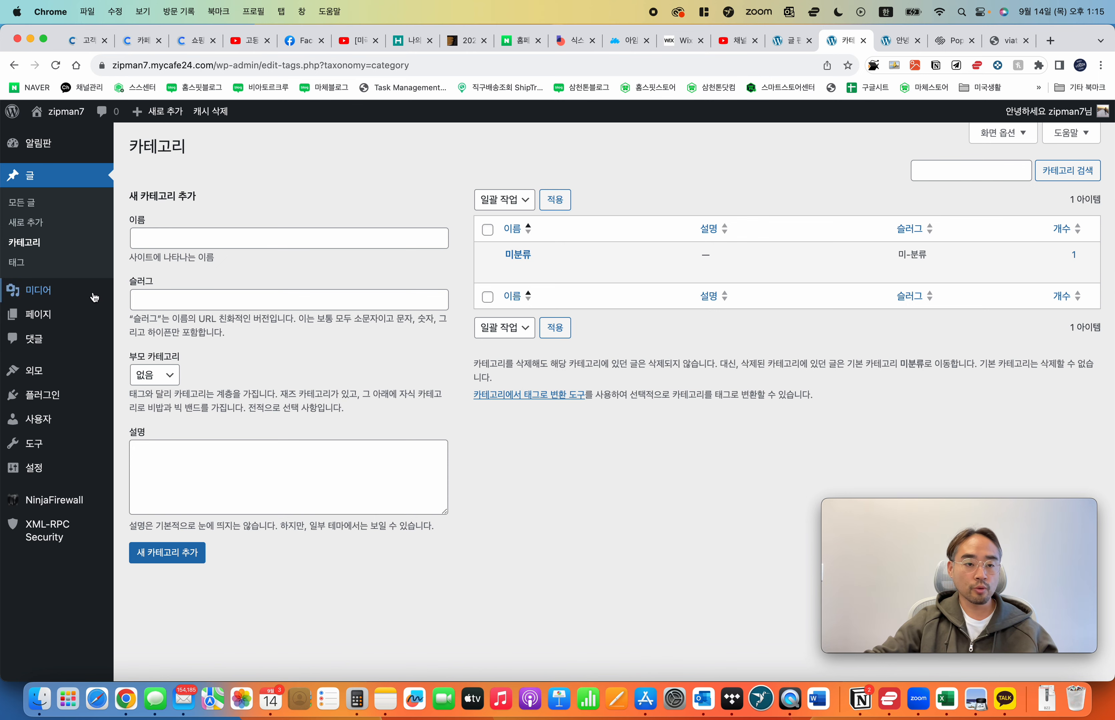
click(58, 273)
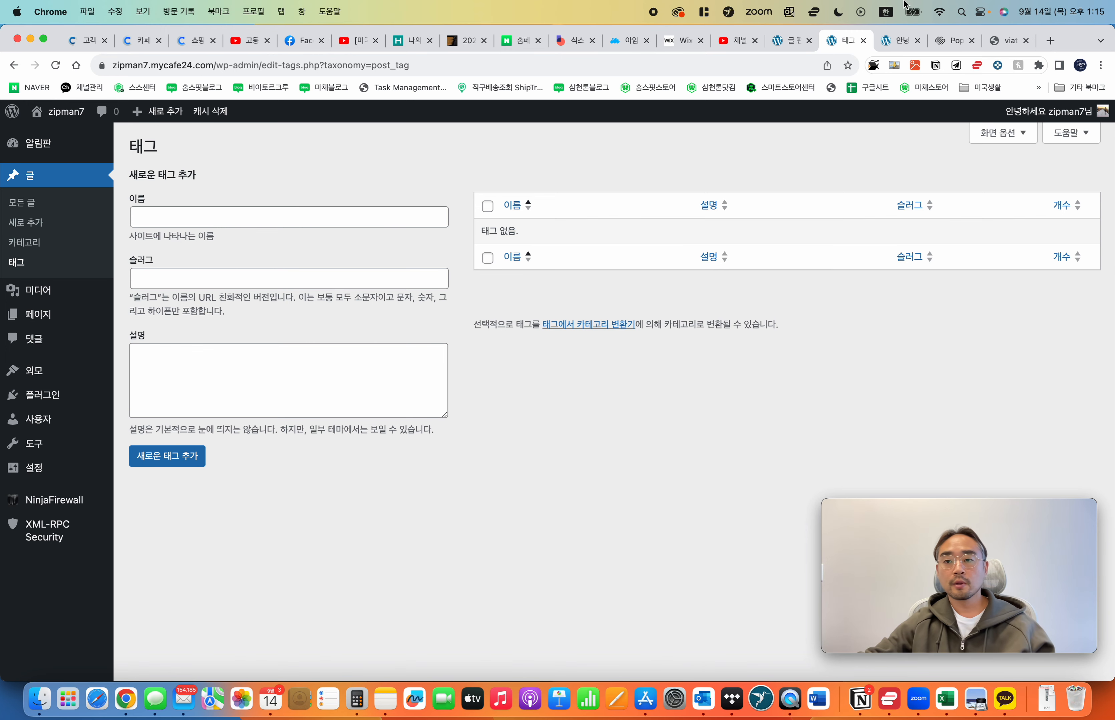
click(895, 40)
right_click(1034, 216)
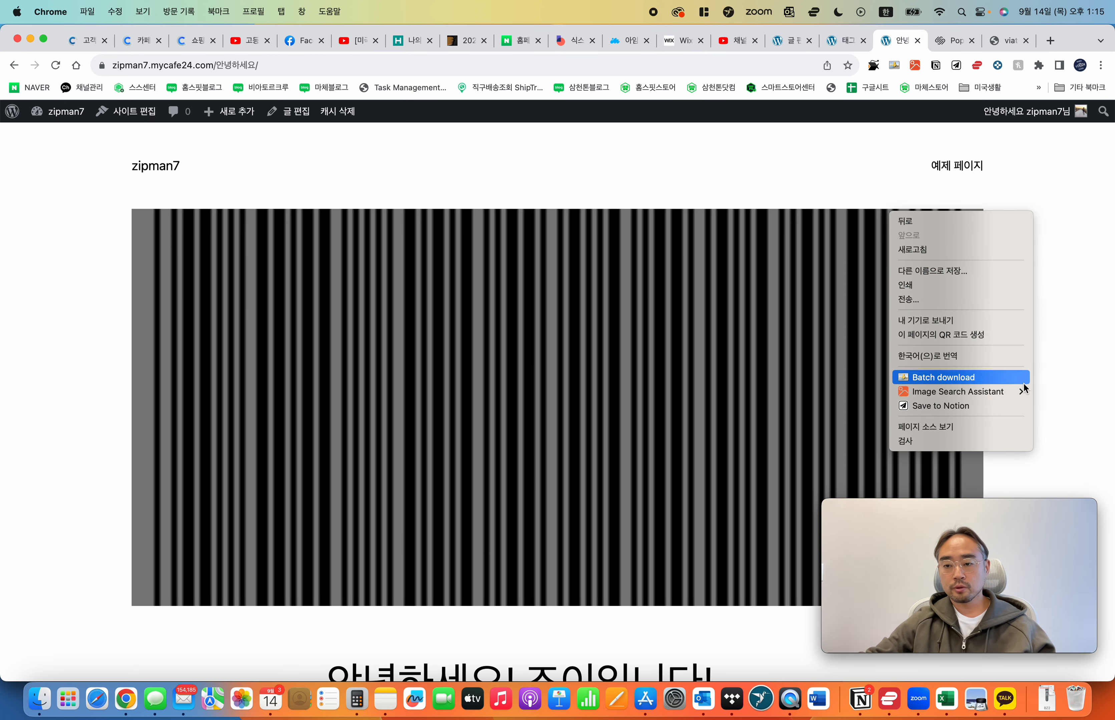
click(1078, 400)
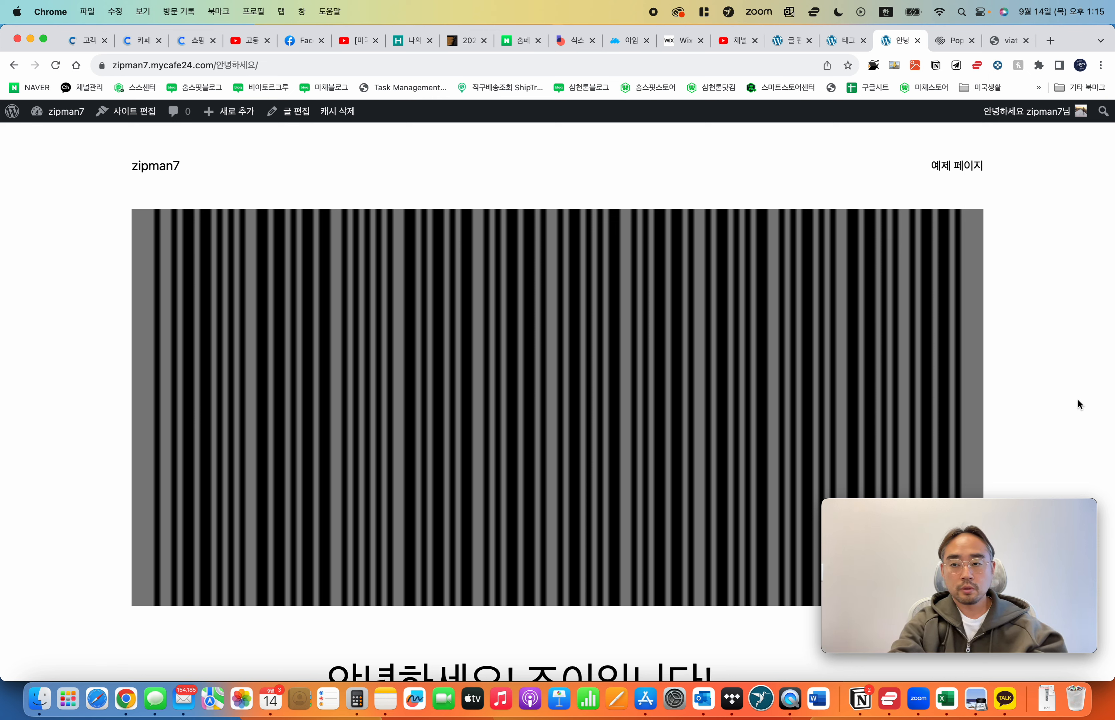
key(super+shift+2)
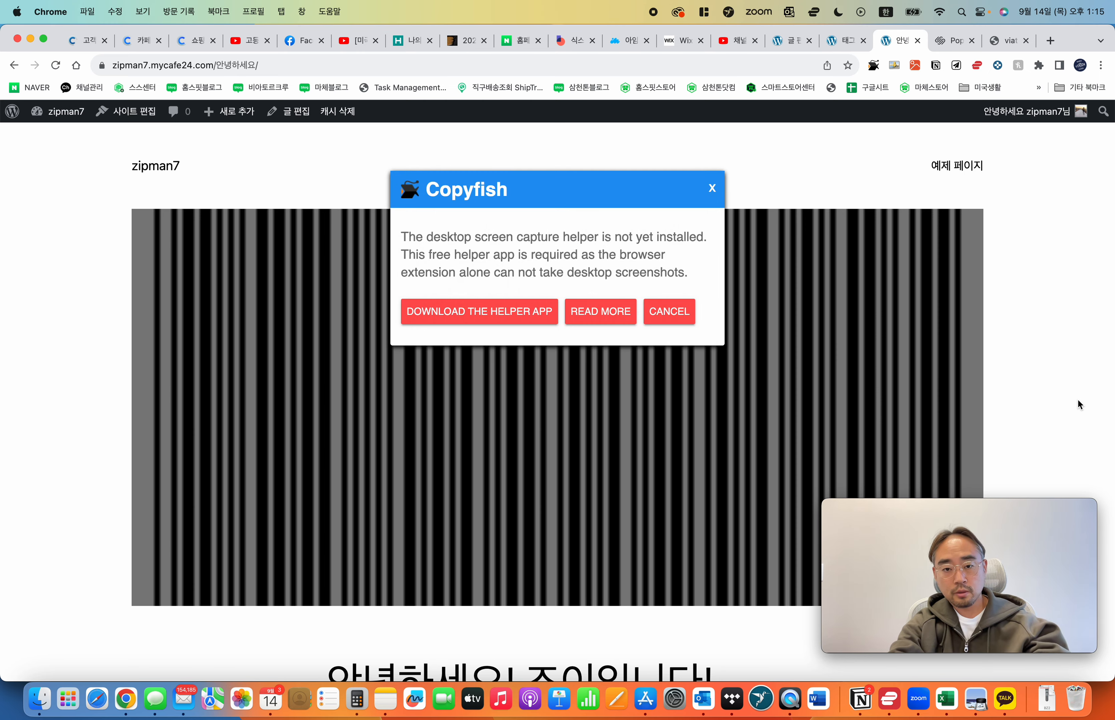
click(712, 190)
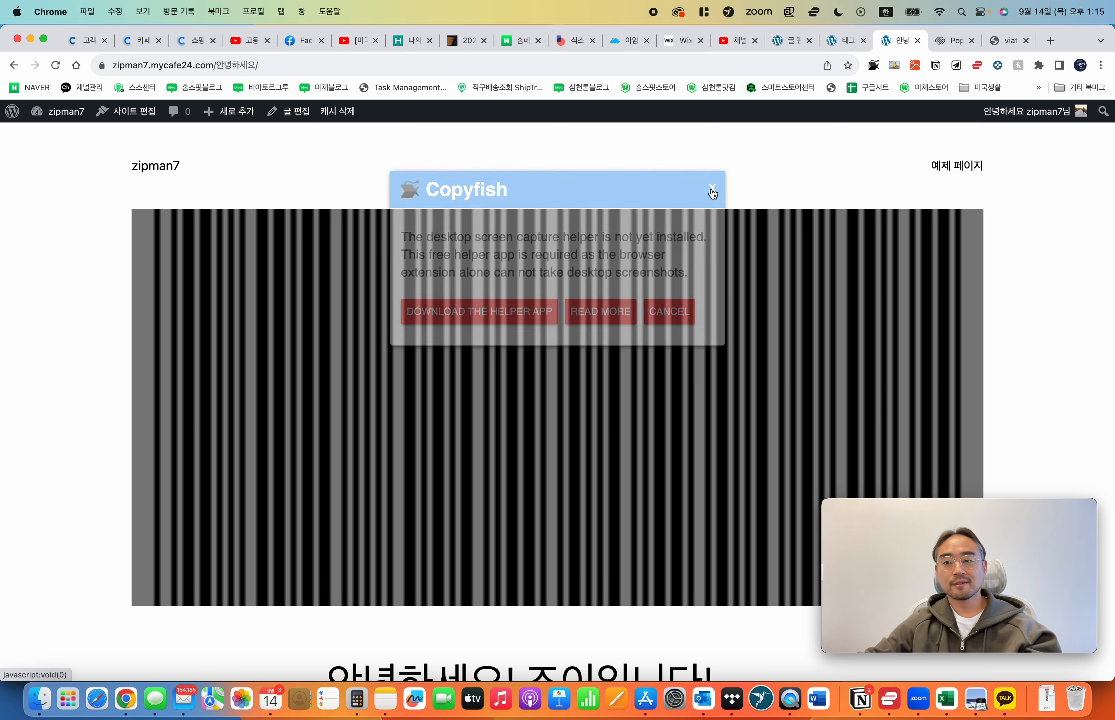
Step: Open the live post's page source and examine the meta tags and title at the start of its head section
right_click(1039, 235)
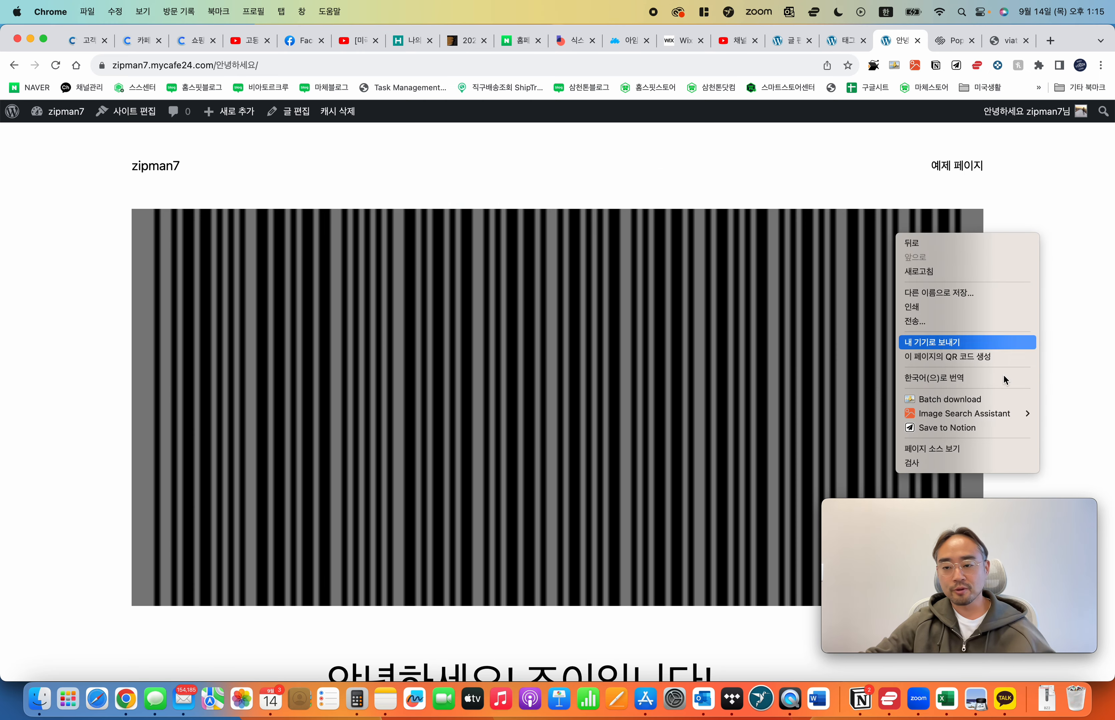
click(998, 452)
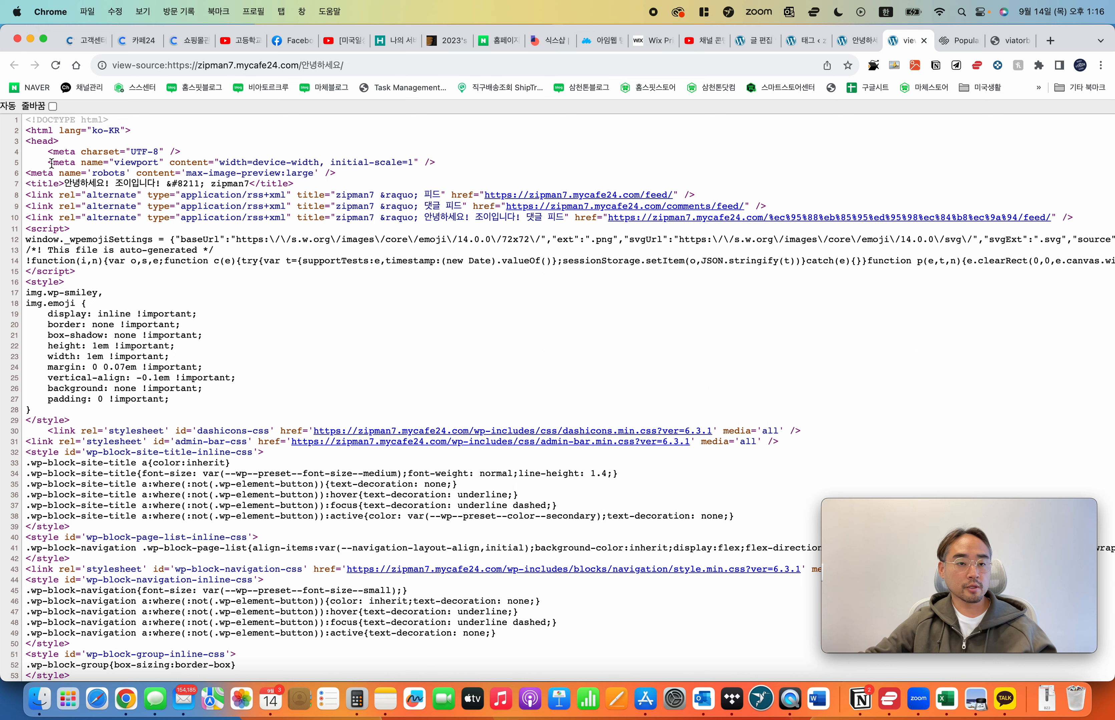
drag(51, 151, 326, 182)
click(280, 170)
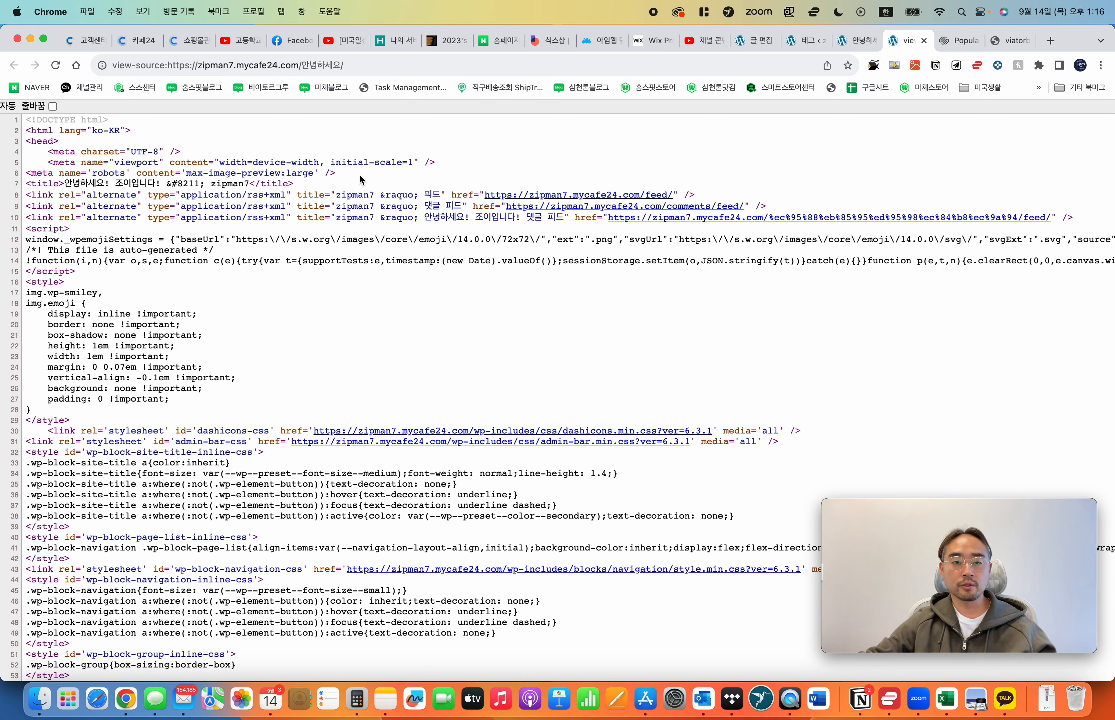
drag(324, 180, 24, 151)
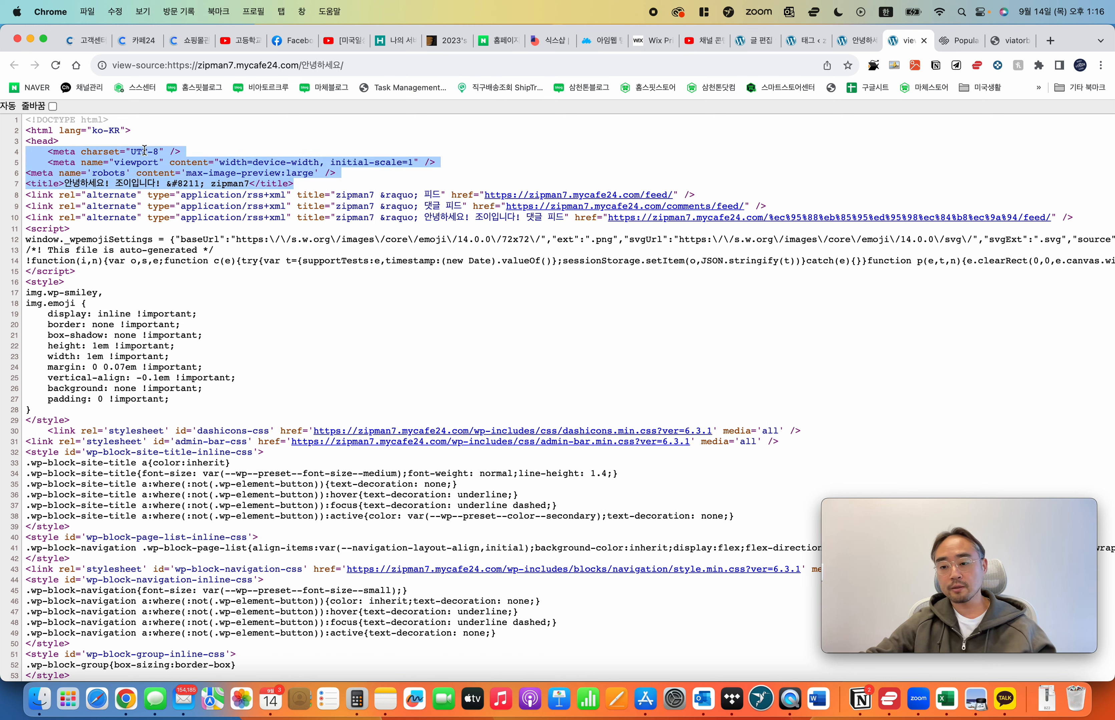
click(296, 178)
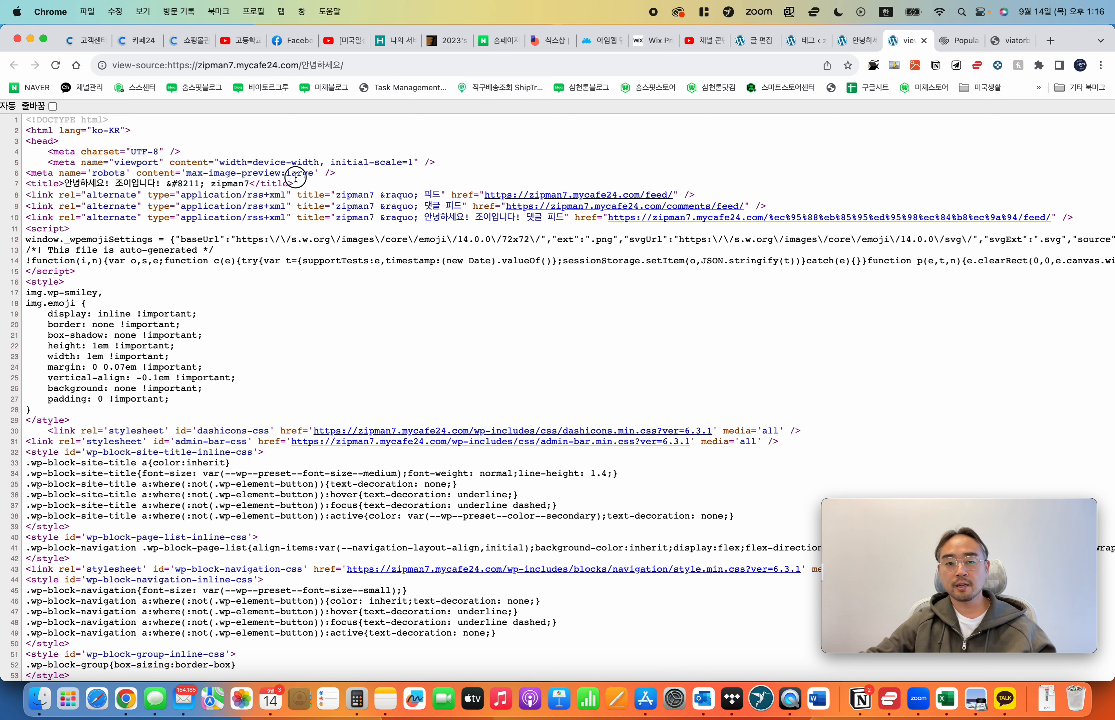
drag(295, 177, 38, 151)
click(146, 144)
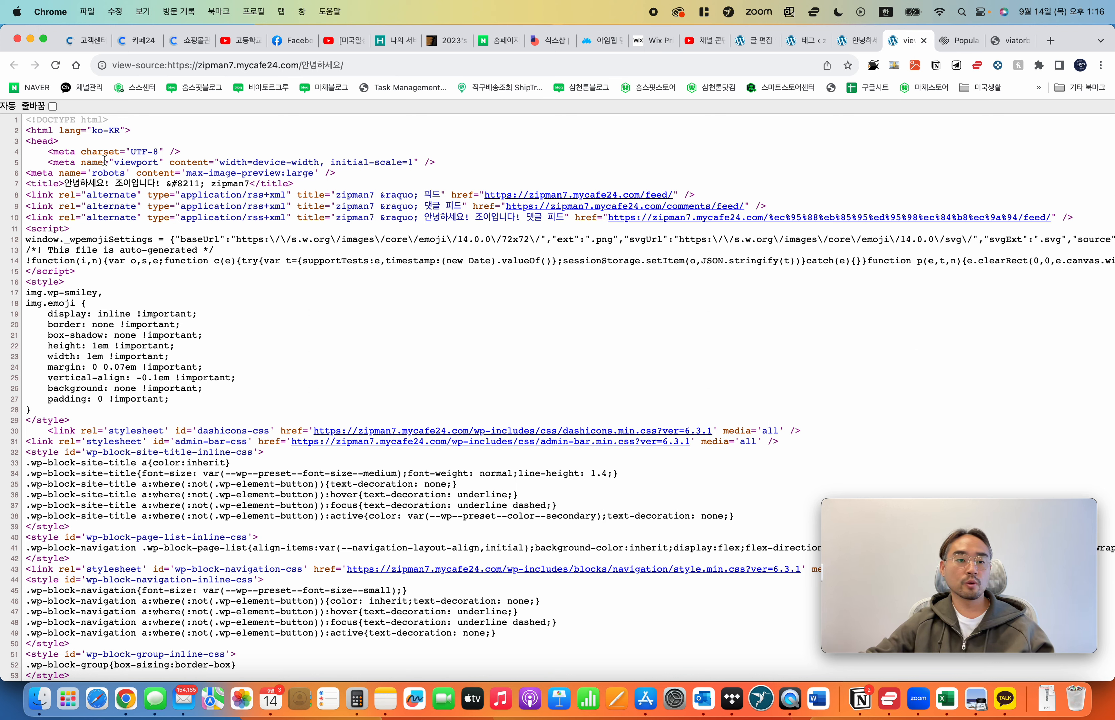
drag(26, 141, 62, 178)
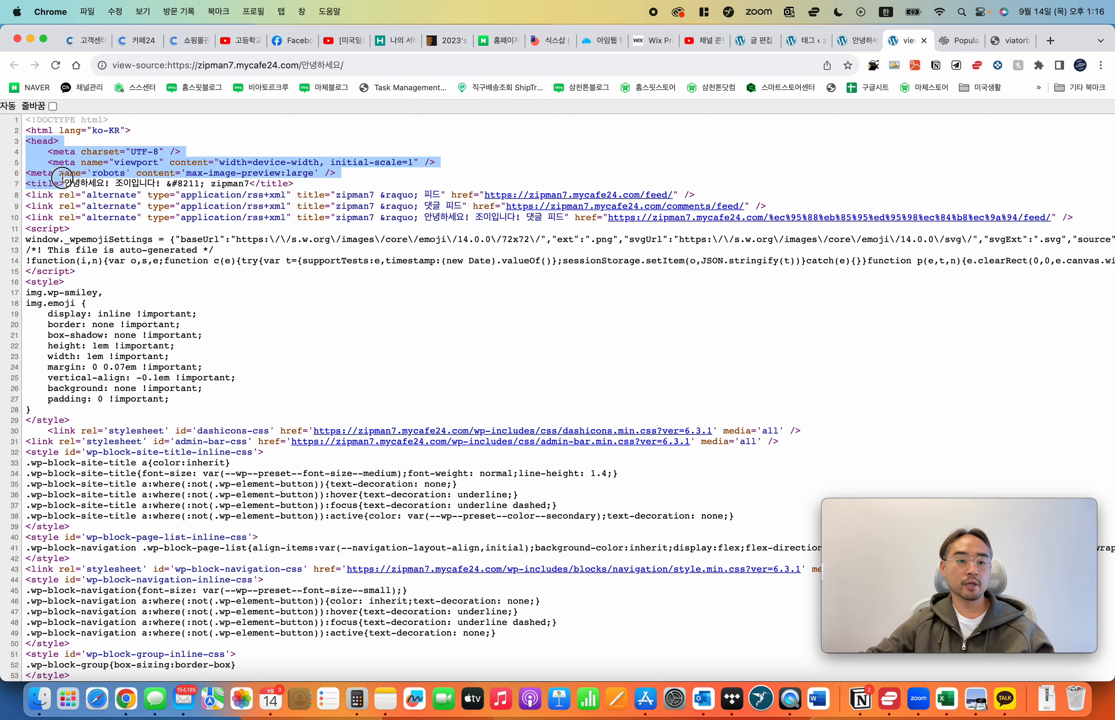
click(56, 230)
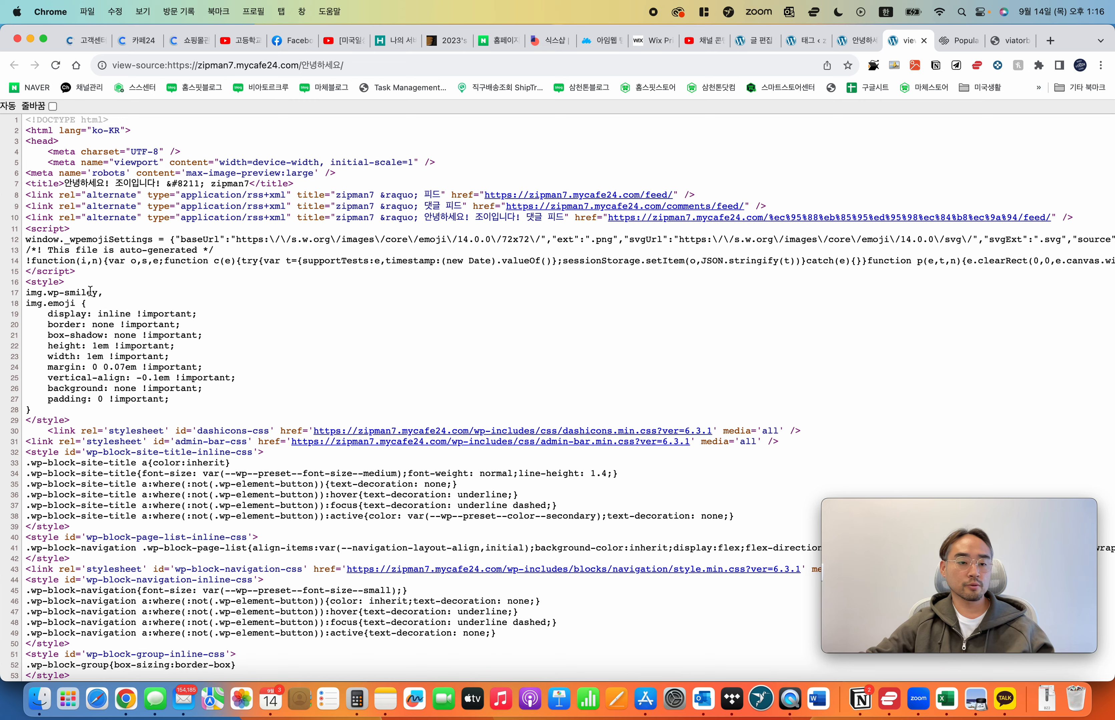
Step: Examine the script and style blocks near the start of the page source
scroll(91, 428, down, 5)
drag(37, 230, 170, 241)
click(218, 249)
scroll(197, 285, up, 6)
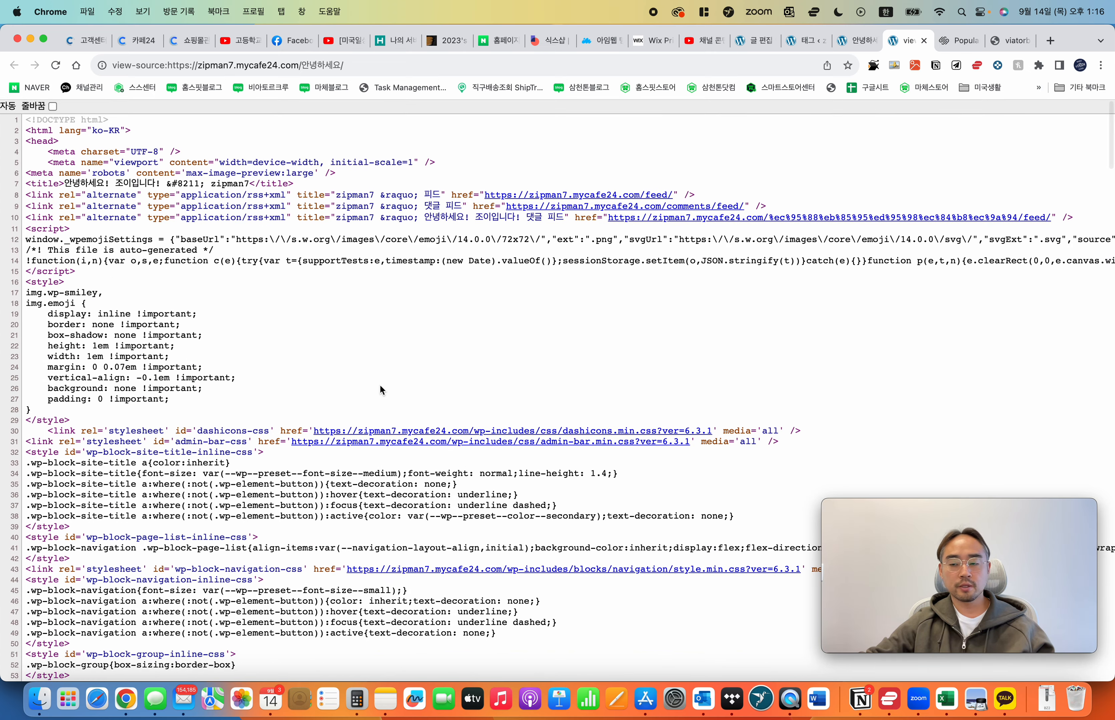
drag(32, 232, 108, 370)
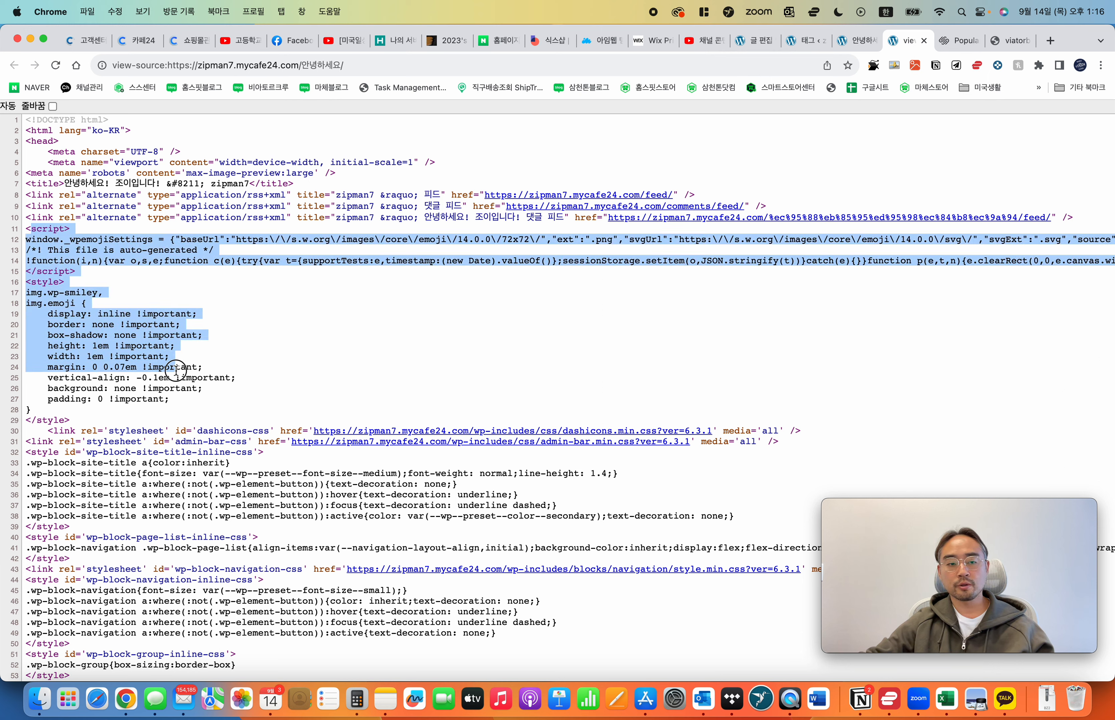
click(211, 425)
drag(29, 230, 126, 333)
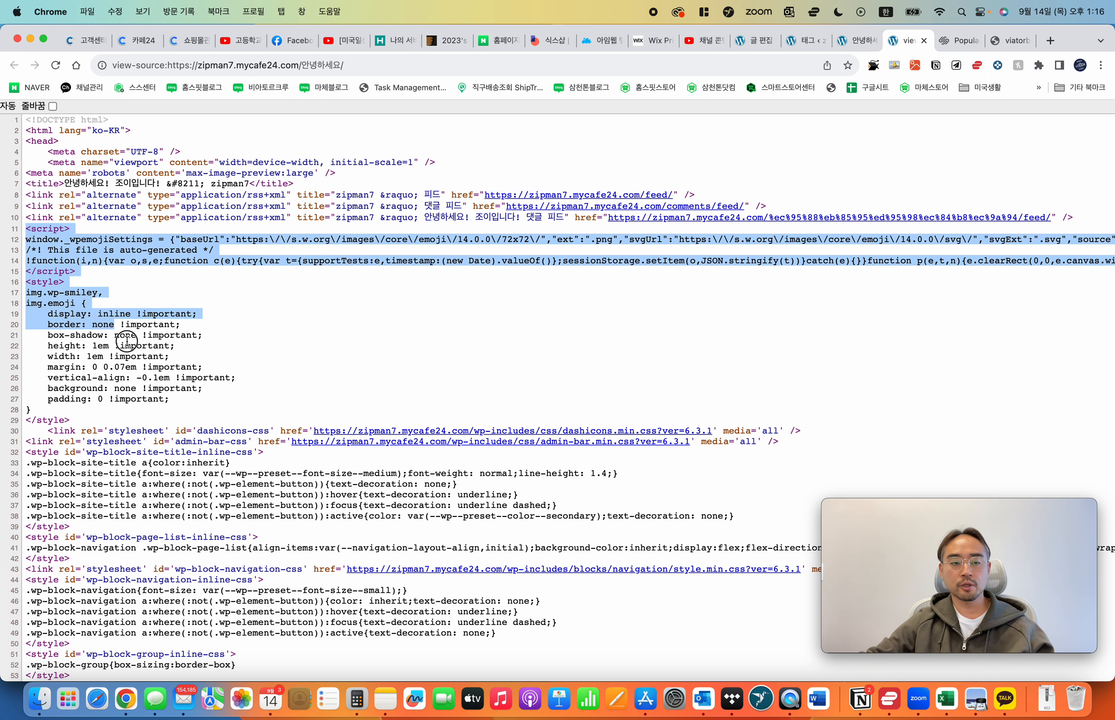
click(157, 370)
Step: Read through the page source from the closing head tag across the body to the closing footer tag
scroll(258, 378, down, 20)
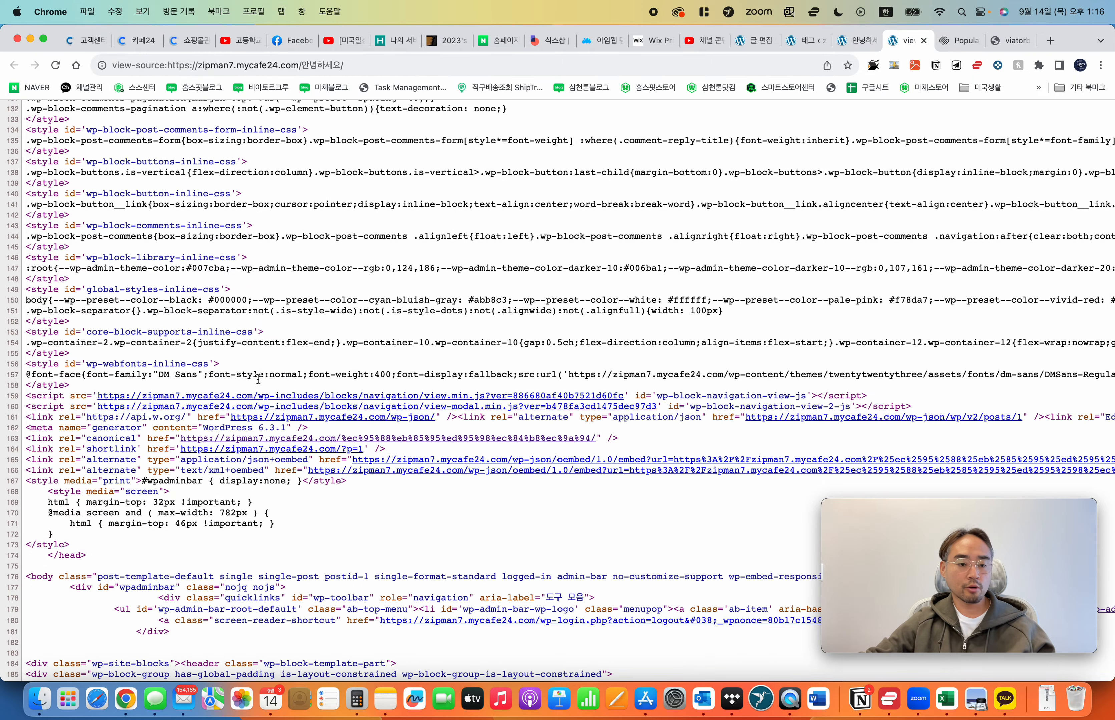
drag(66, 544, 120, 560)
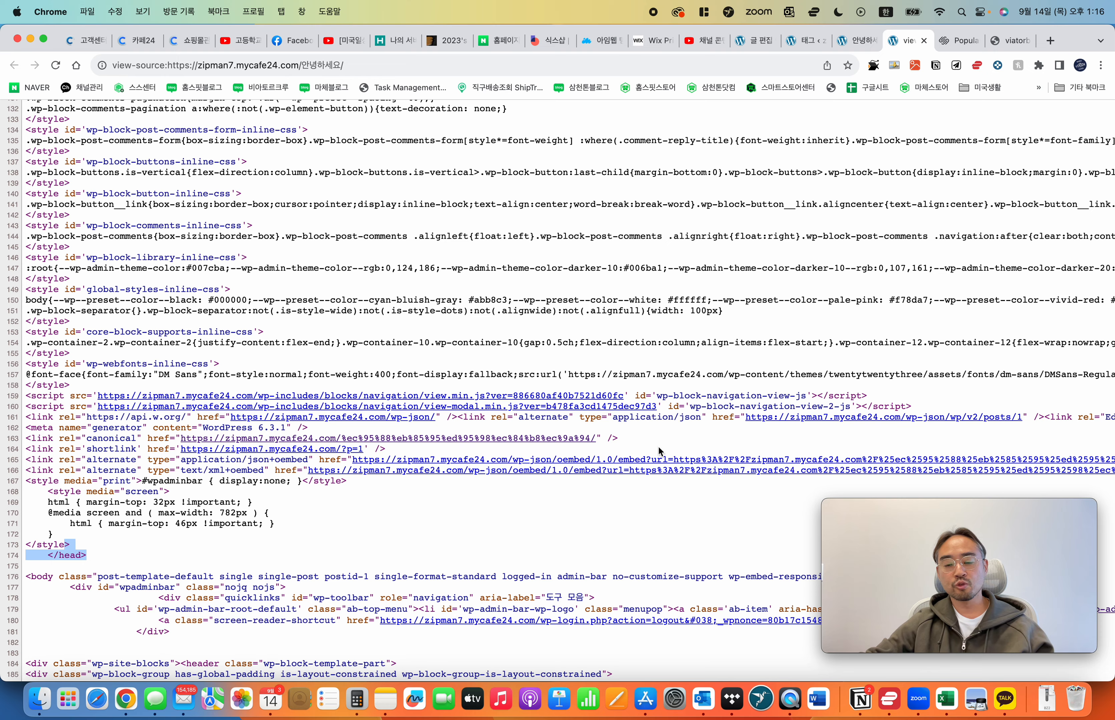
scroll(425, 510, down, 4)
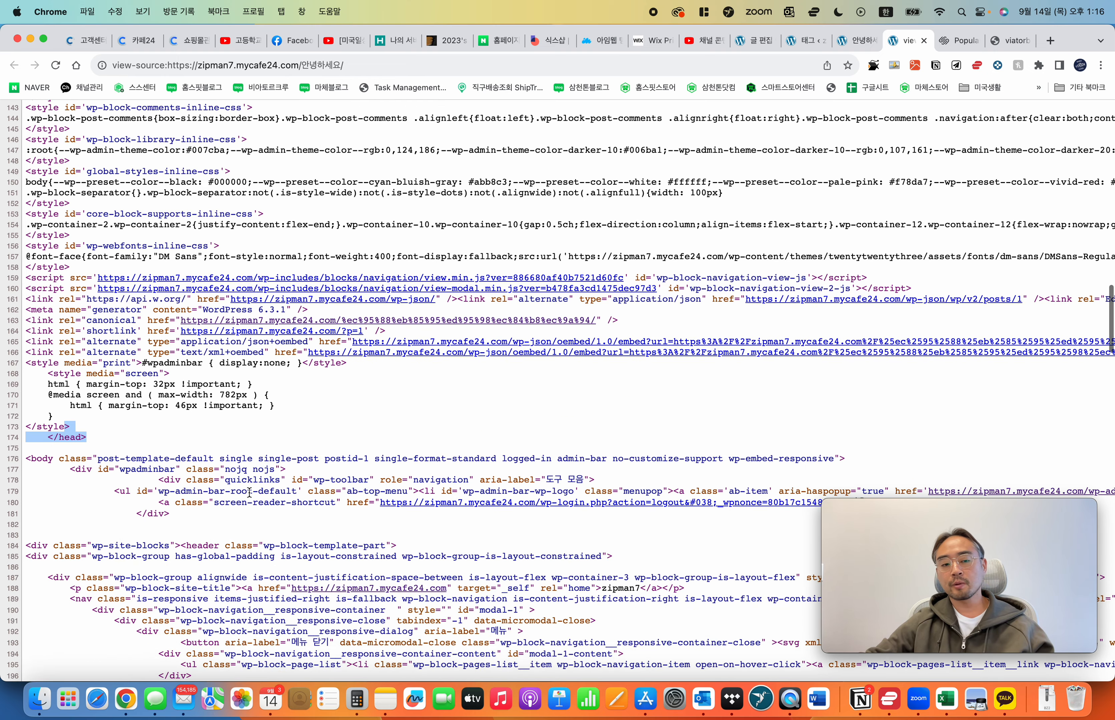
scroll(250, 492, down, 10)
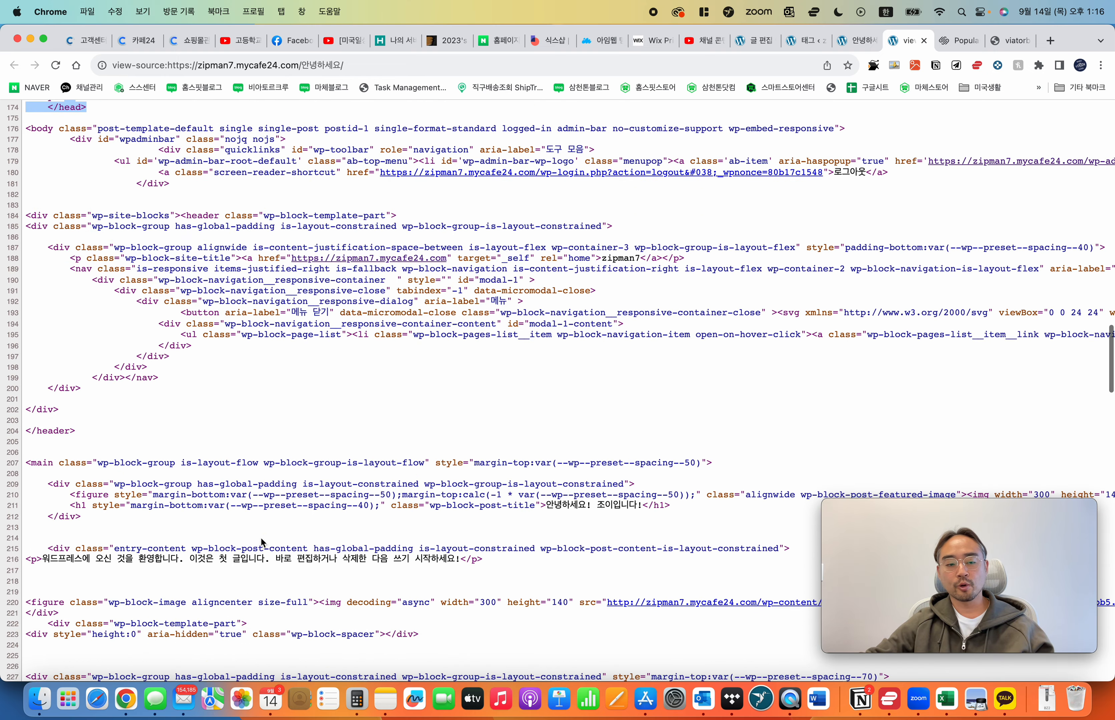
scroll(262, 538, down, 20)
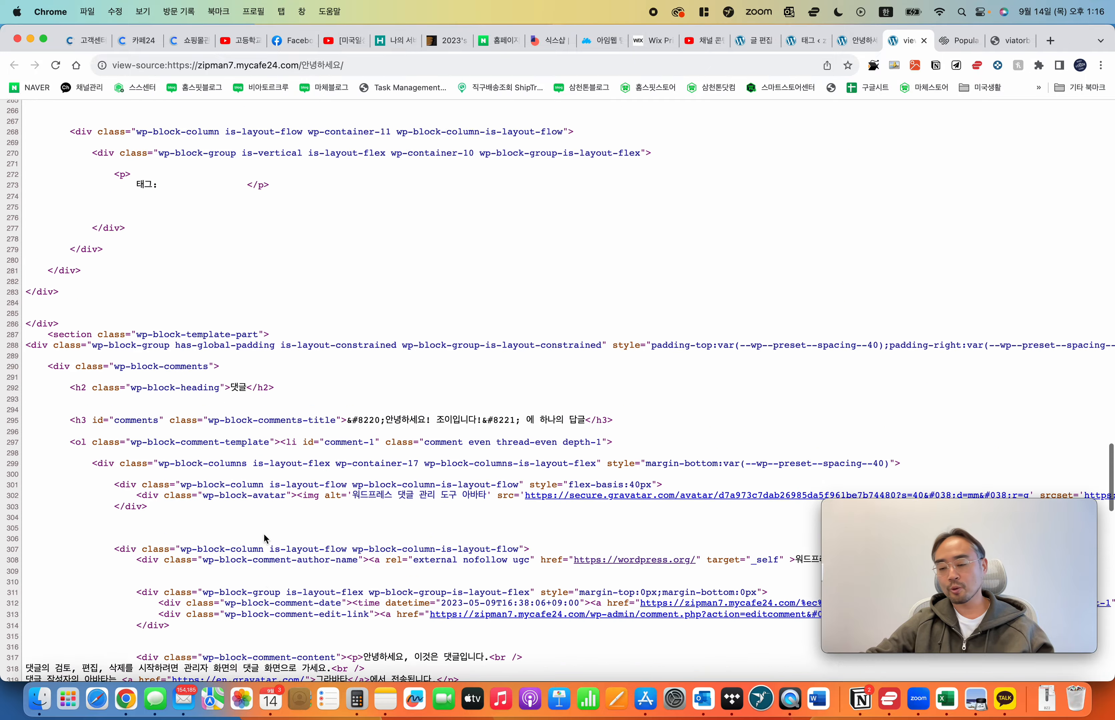
scroll(264, 535, up, 20)
scroll(264, 534, down, 20)
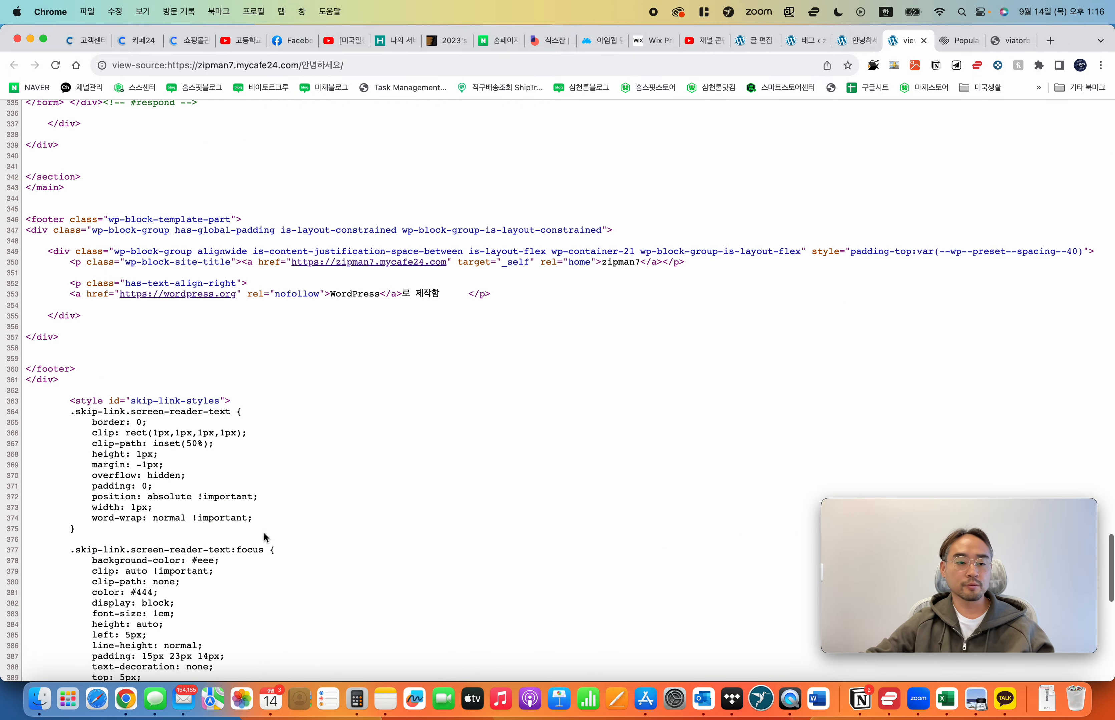
click(92, 372)
Step: Return to the dashboard's tag page and go over the new tag's name, slug and description fields
click(802, 40)
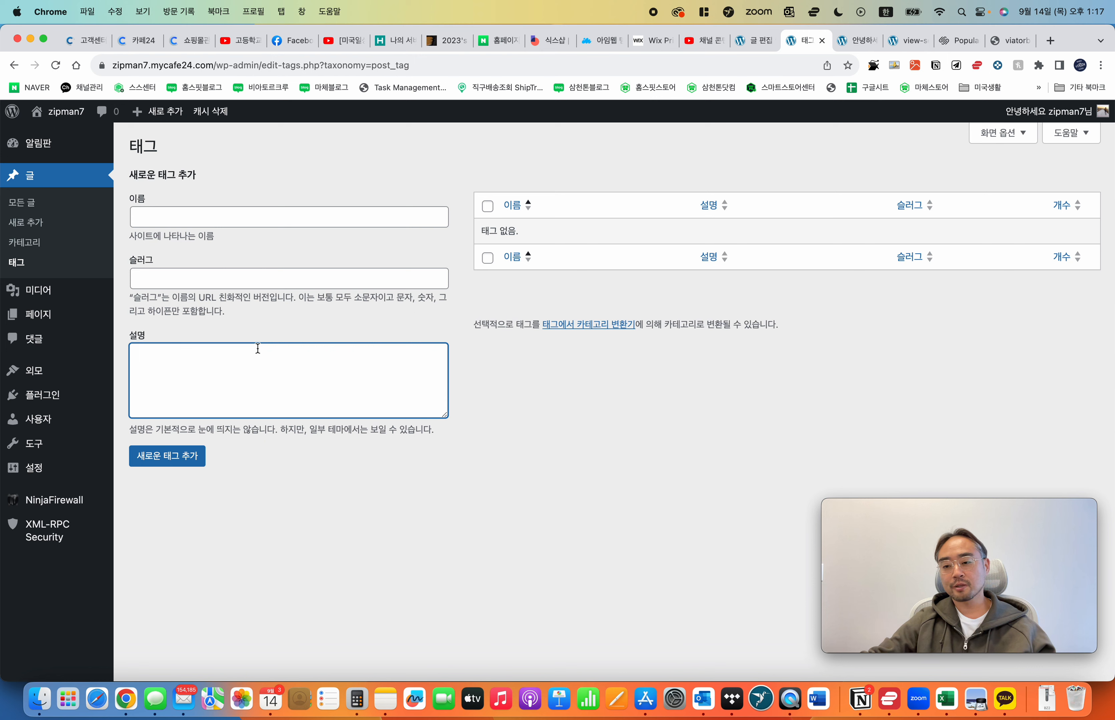
click(242, 279)
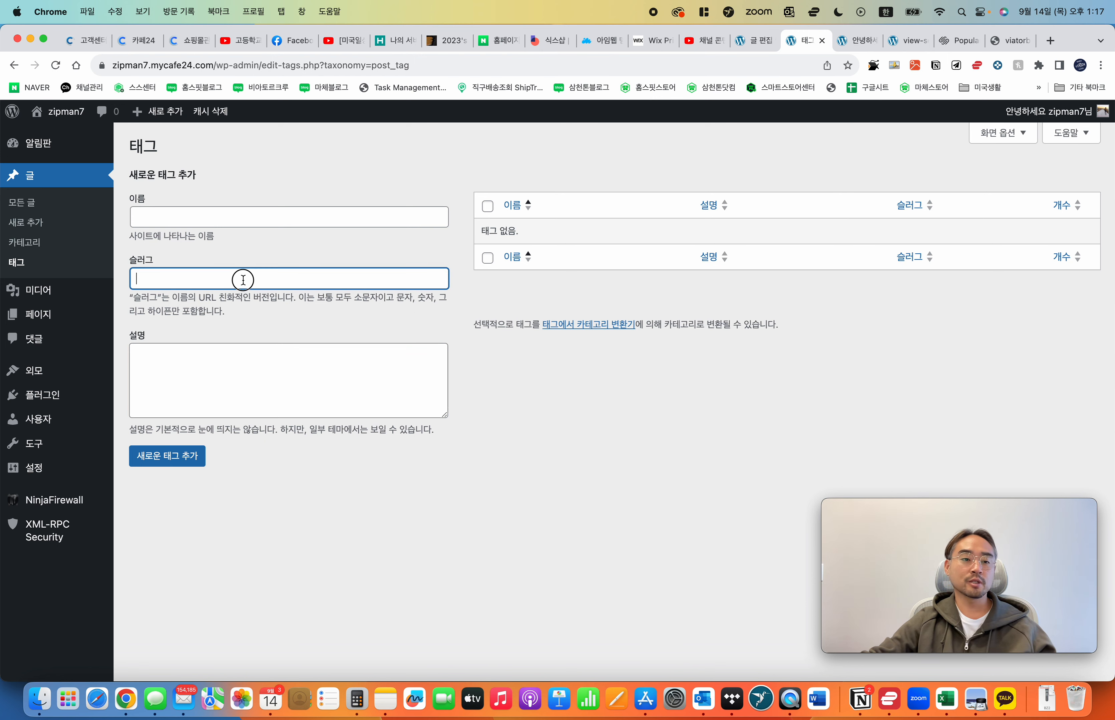
click(255, 218)
click(247, 278)
click(291, 360)
click(298, 277)
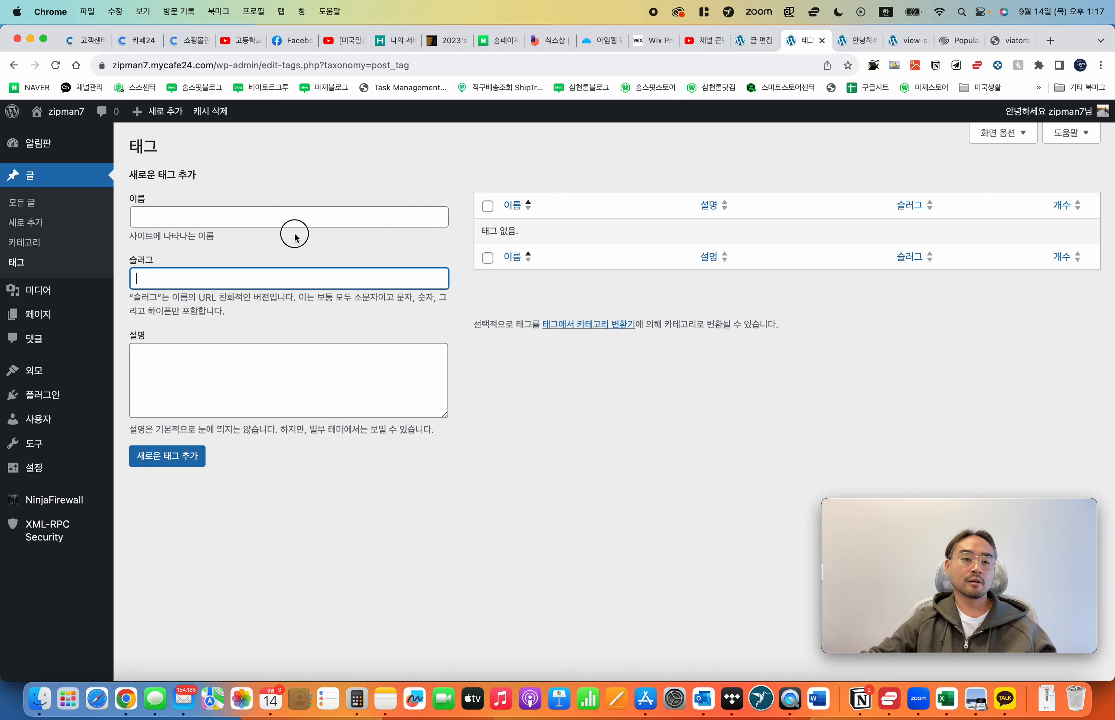
click(303, 216)
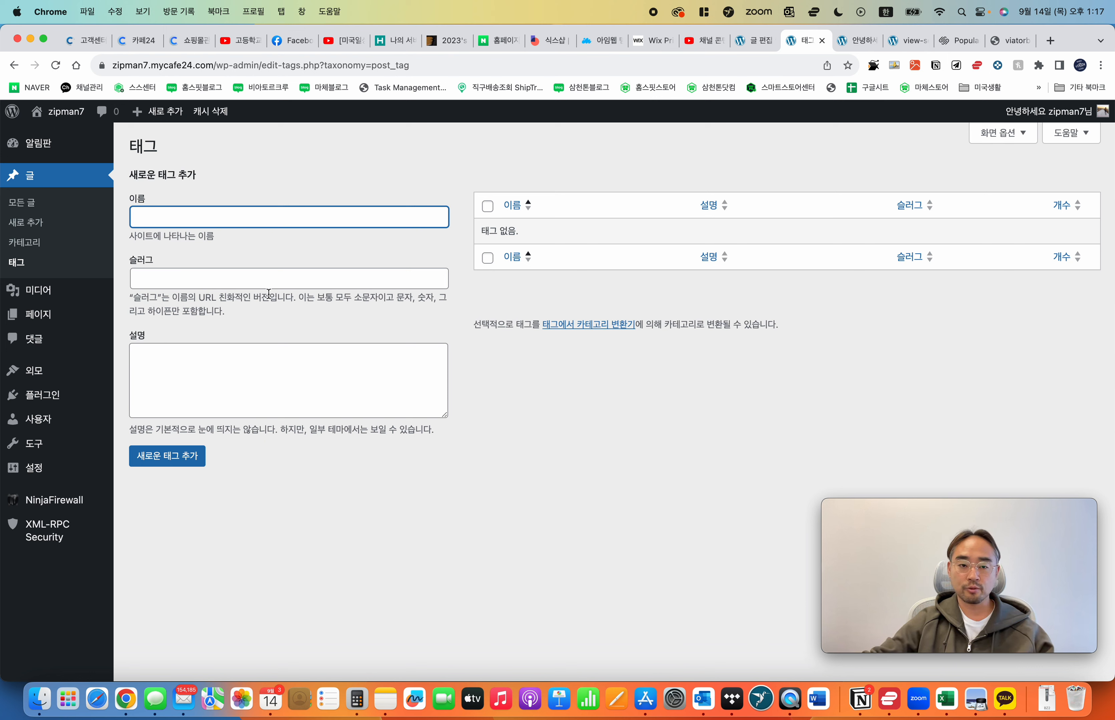
click(291, 277)
click(289, 395)
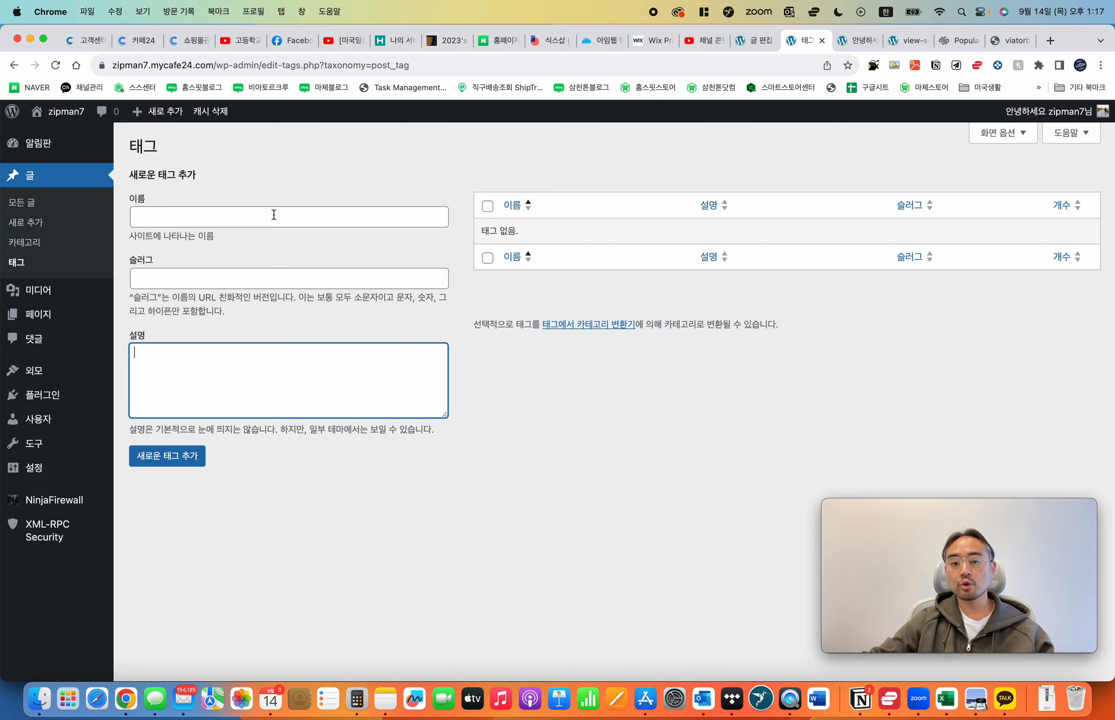
click(275, 274)
click(270, 213)
click(242, 286)
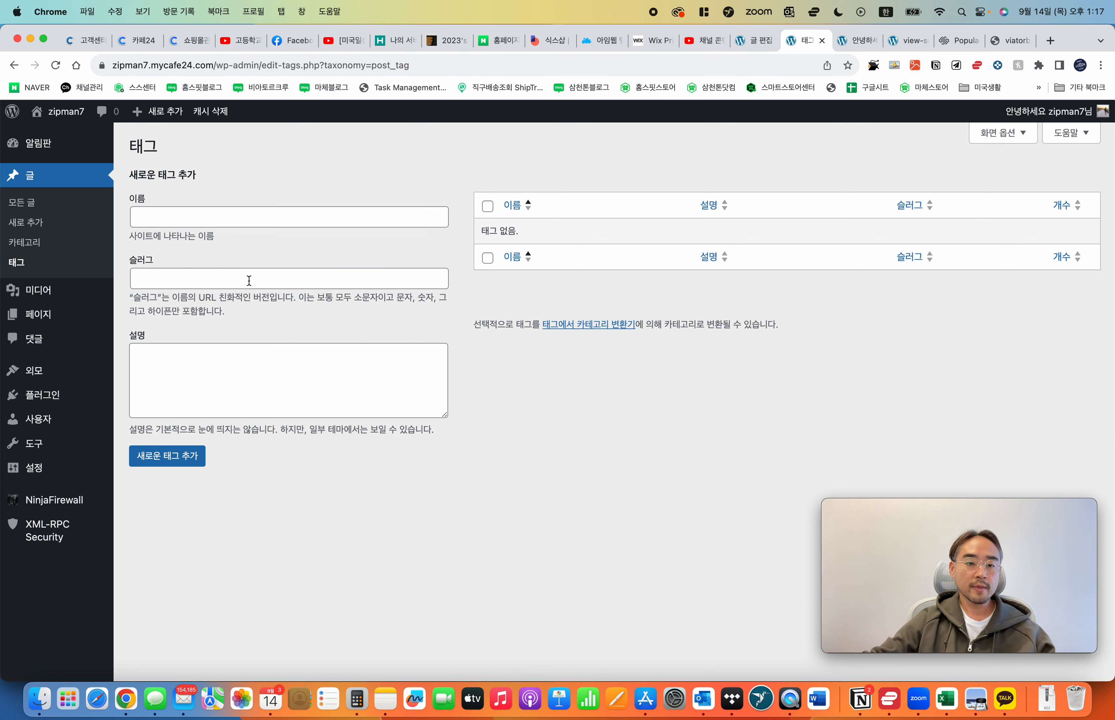
click(235, 357)
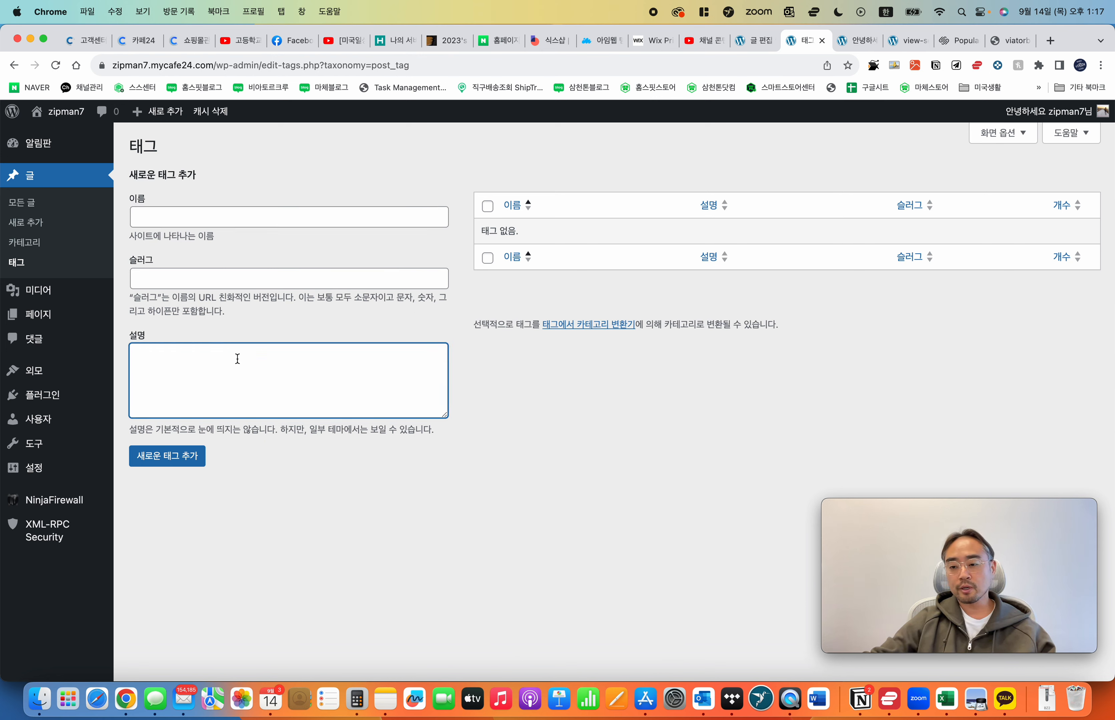
mouse_move(23, 209)
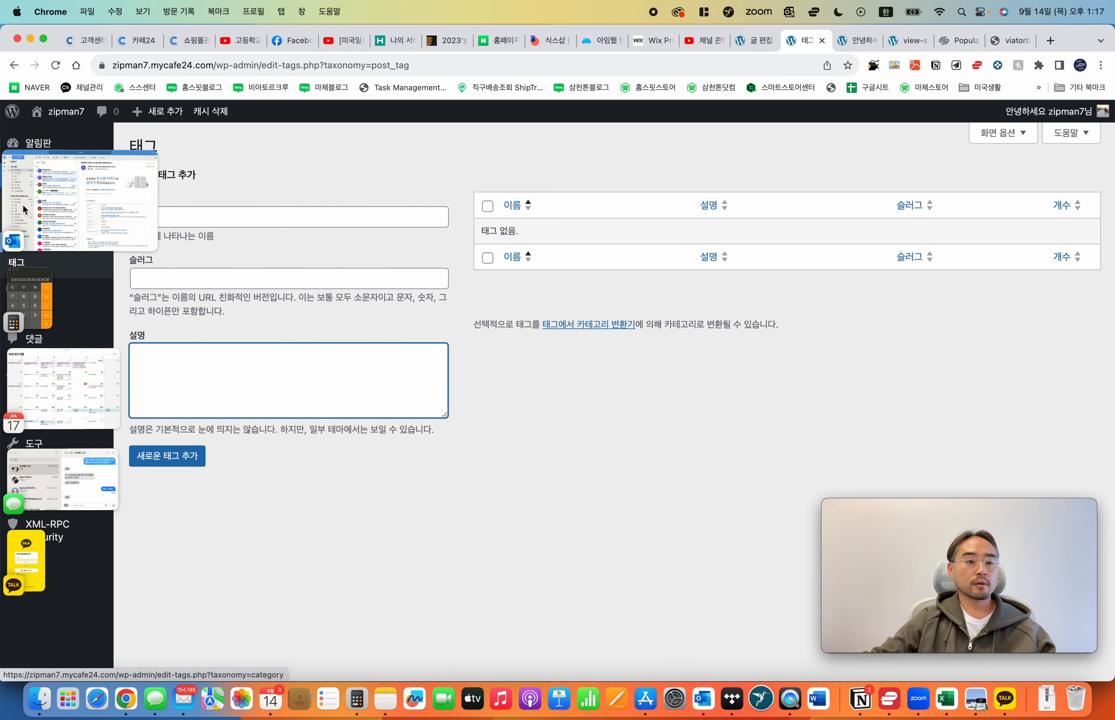
click(380, 324)
click(298, 336)
Step: Open the media library and its file upload area, and check the maximum upload size
mouse_move(45, 289)
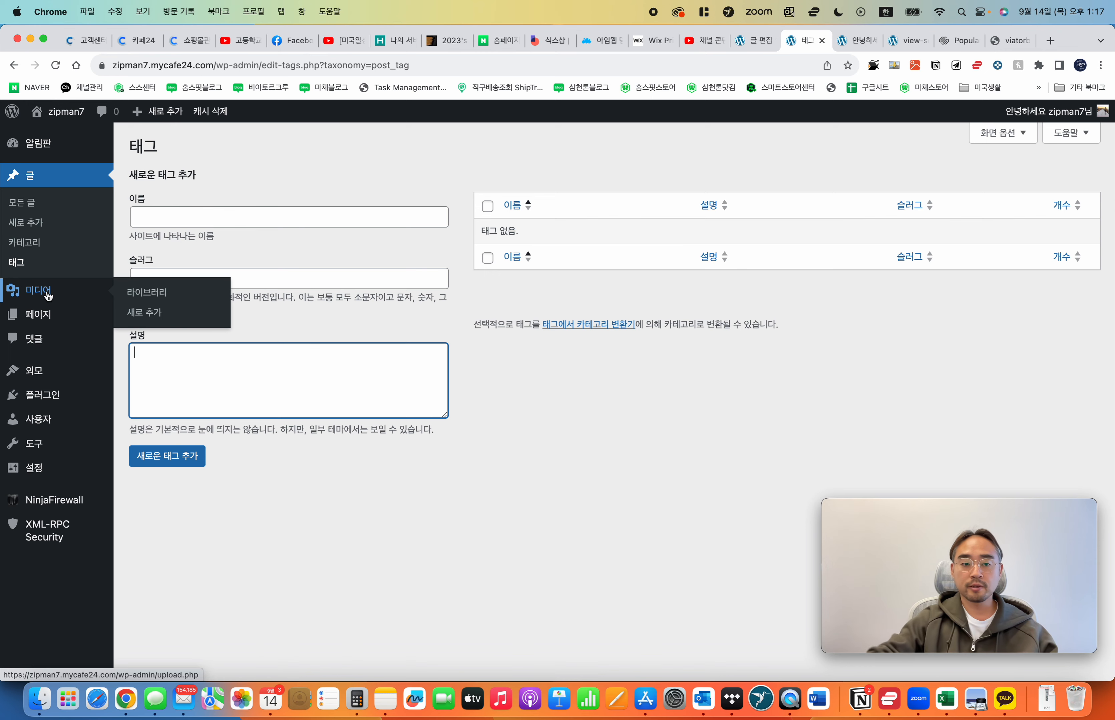
scroll(48, 297, down, 1)
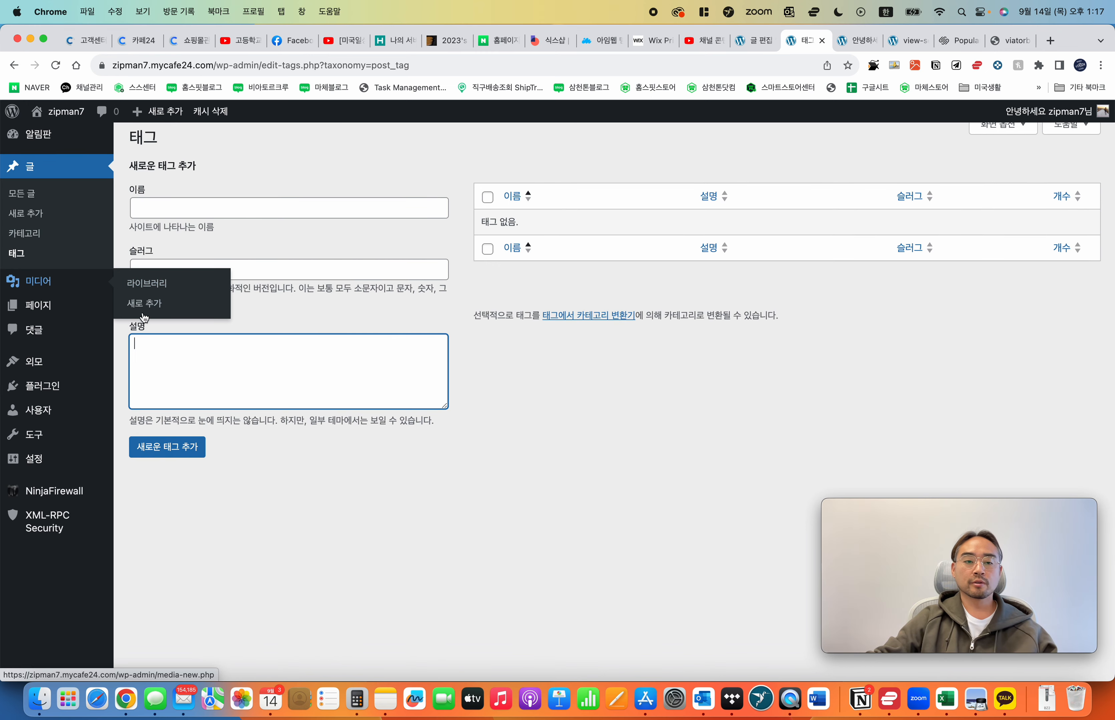
click(149, 288)
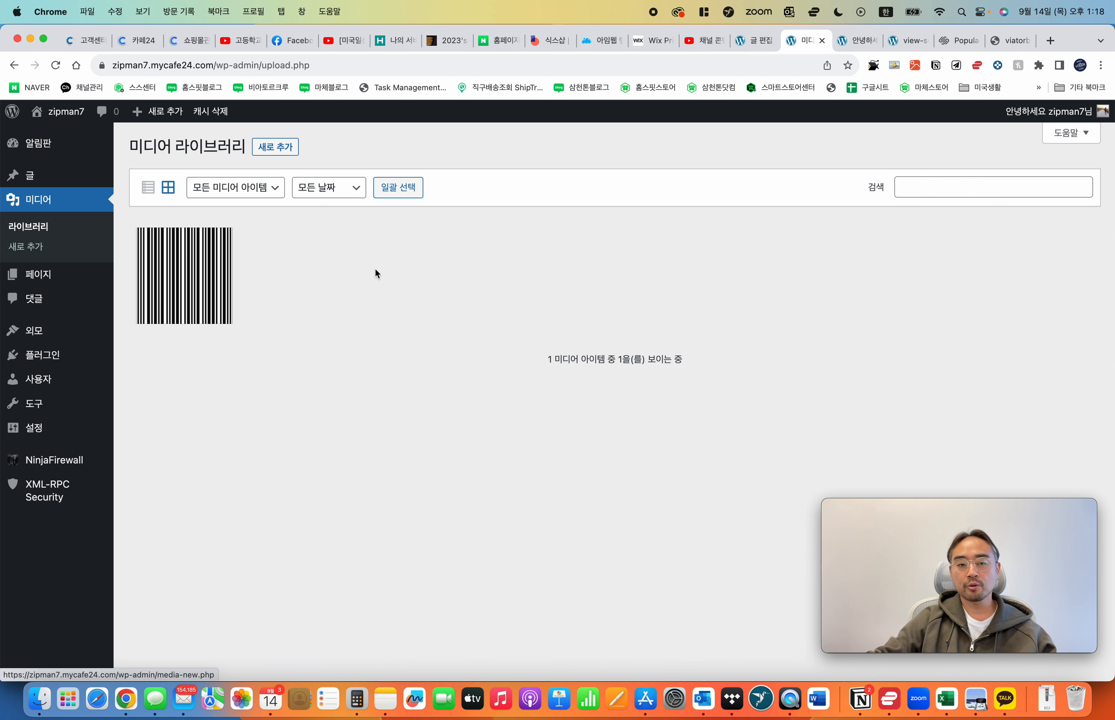
click(295, 150)
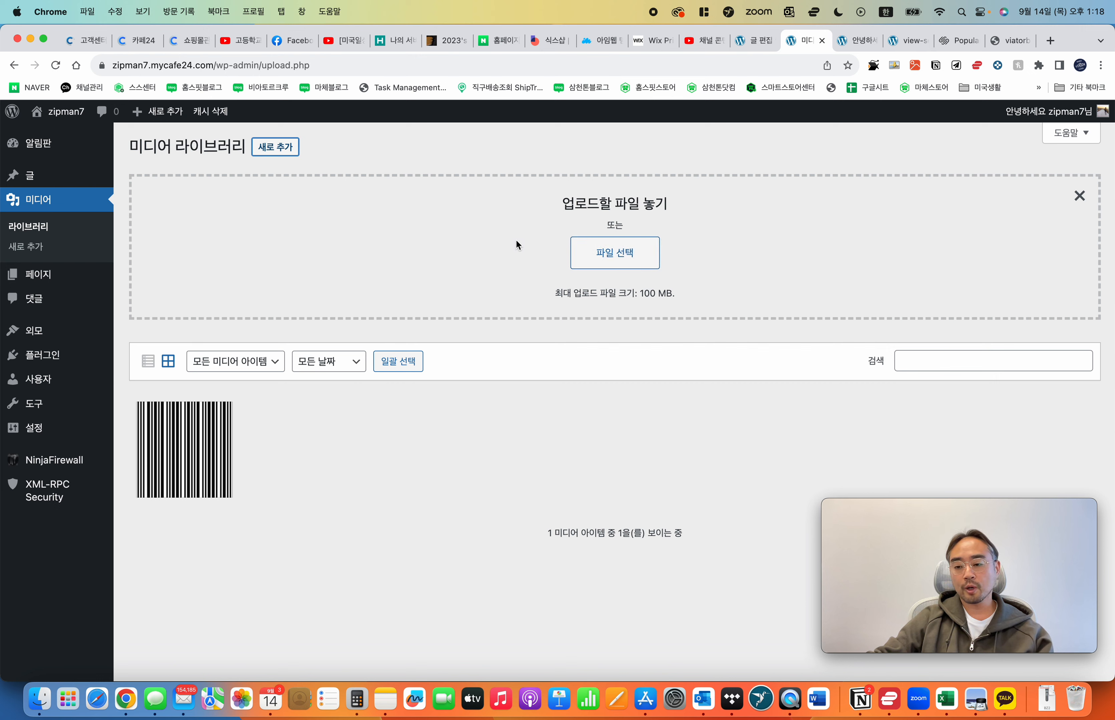
drag(573, 294, 669, 295)
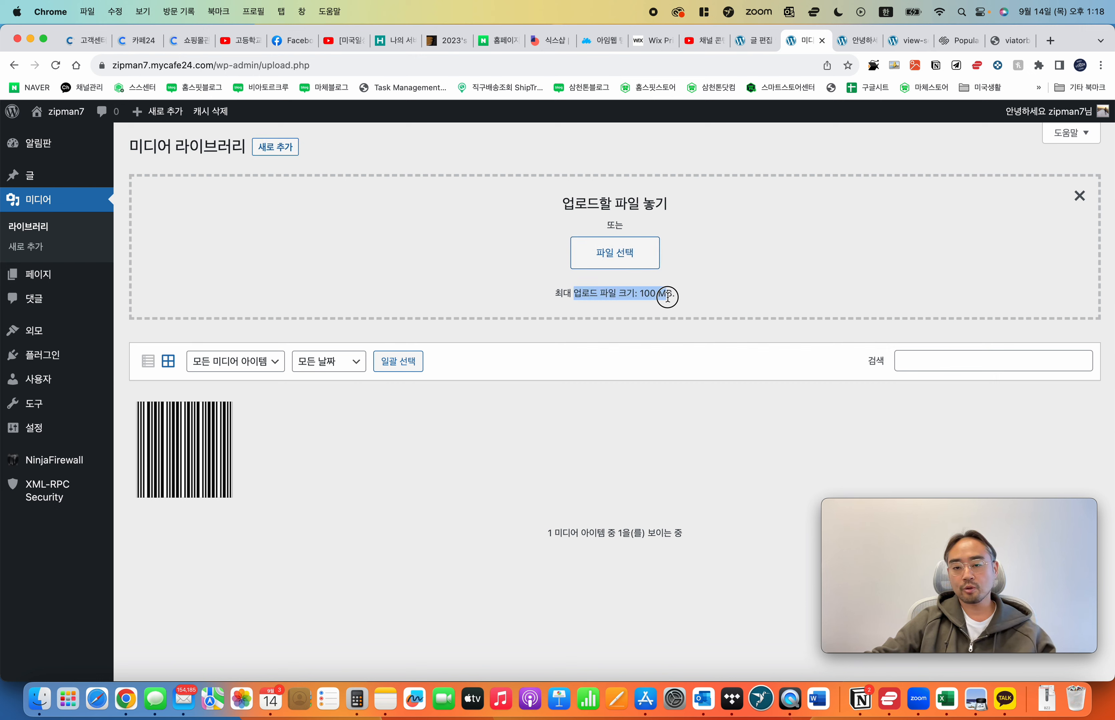
click(668, 296)
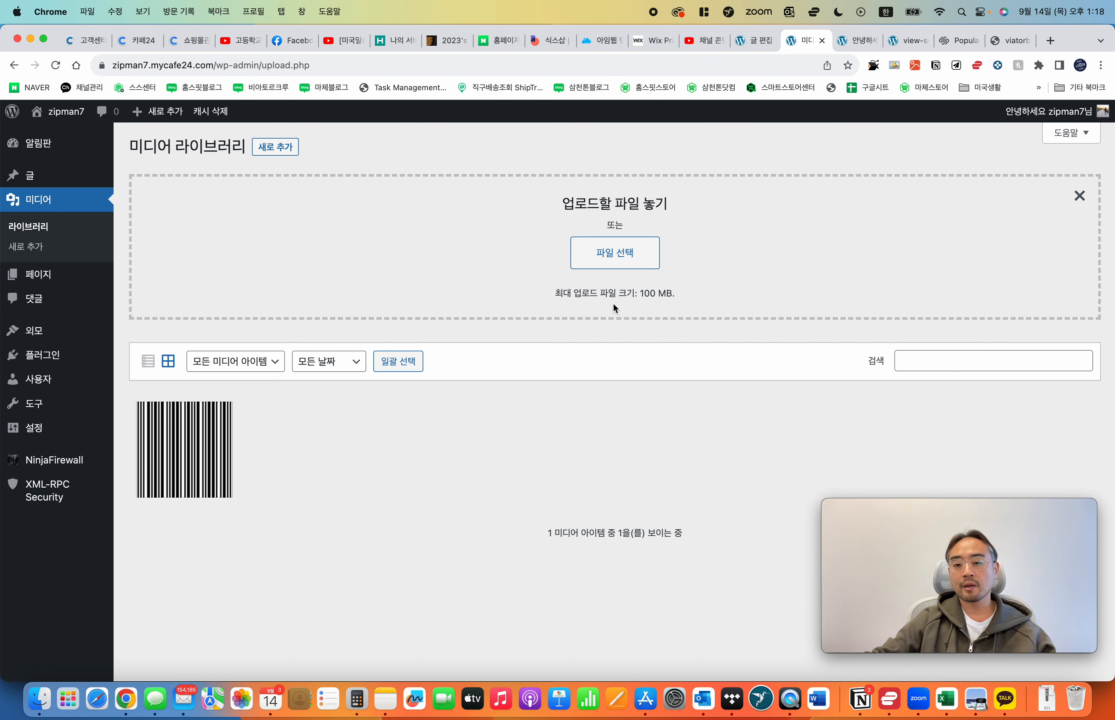
Step: View the image size options in the media settings, and go back through the media library to the page list
mouse_move(56, 284)
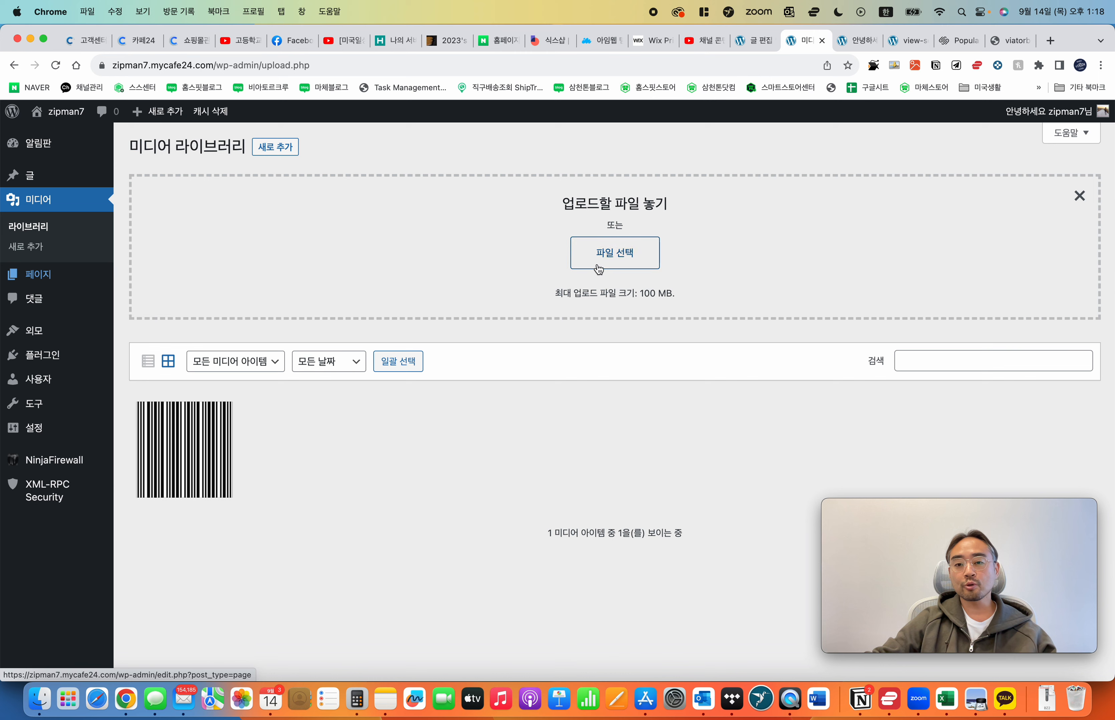
mouse_move(49, 436)
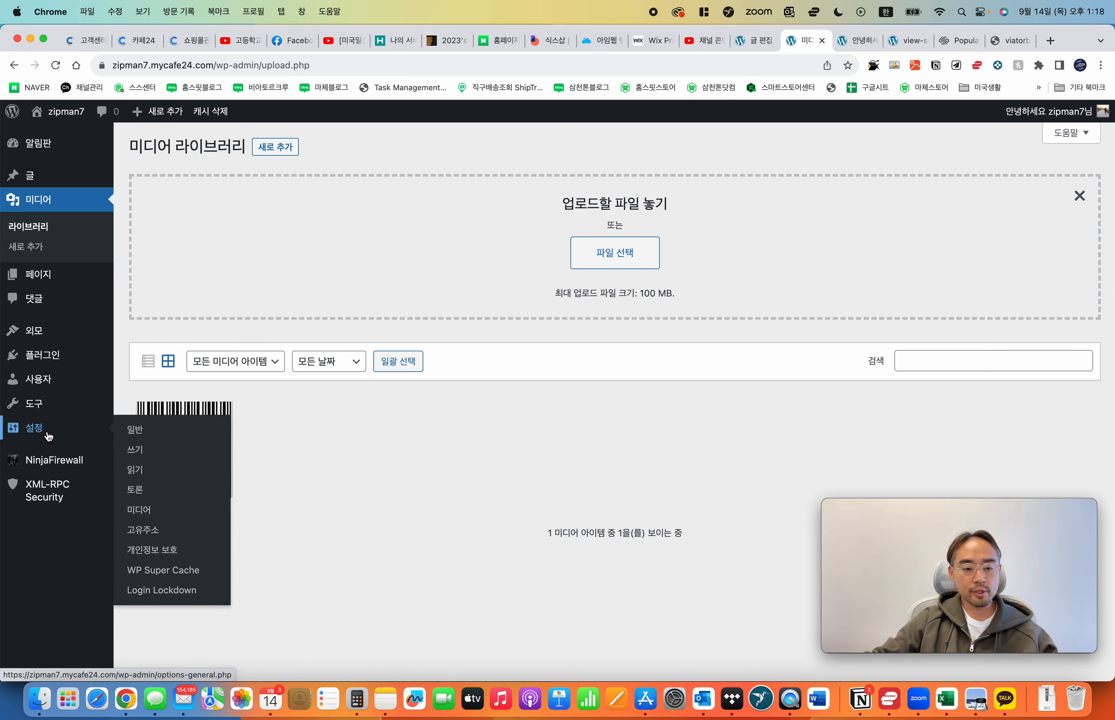
click(140, 509)
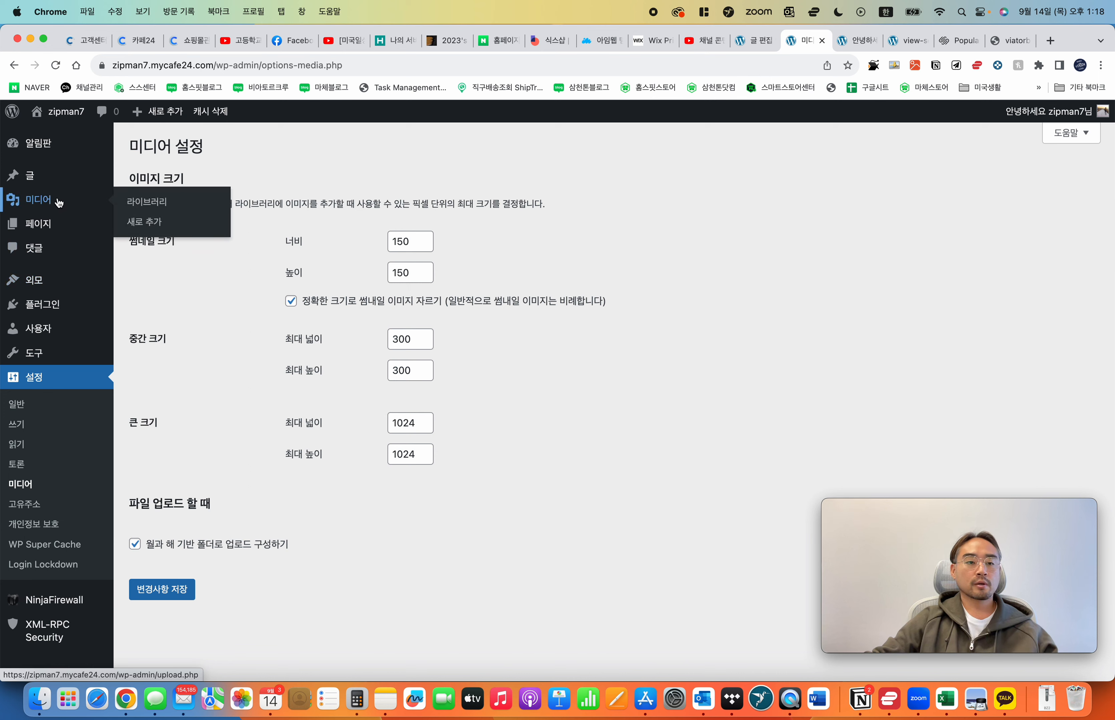
click(59, 202)
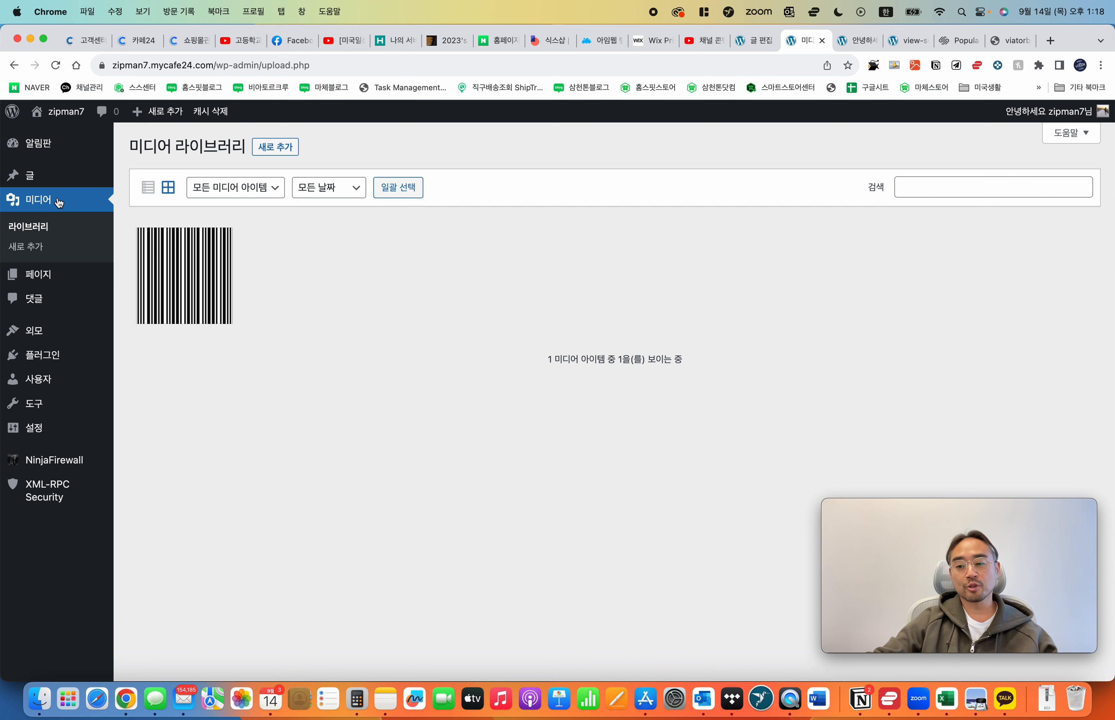
click(61, 287)
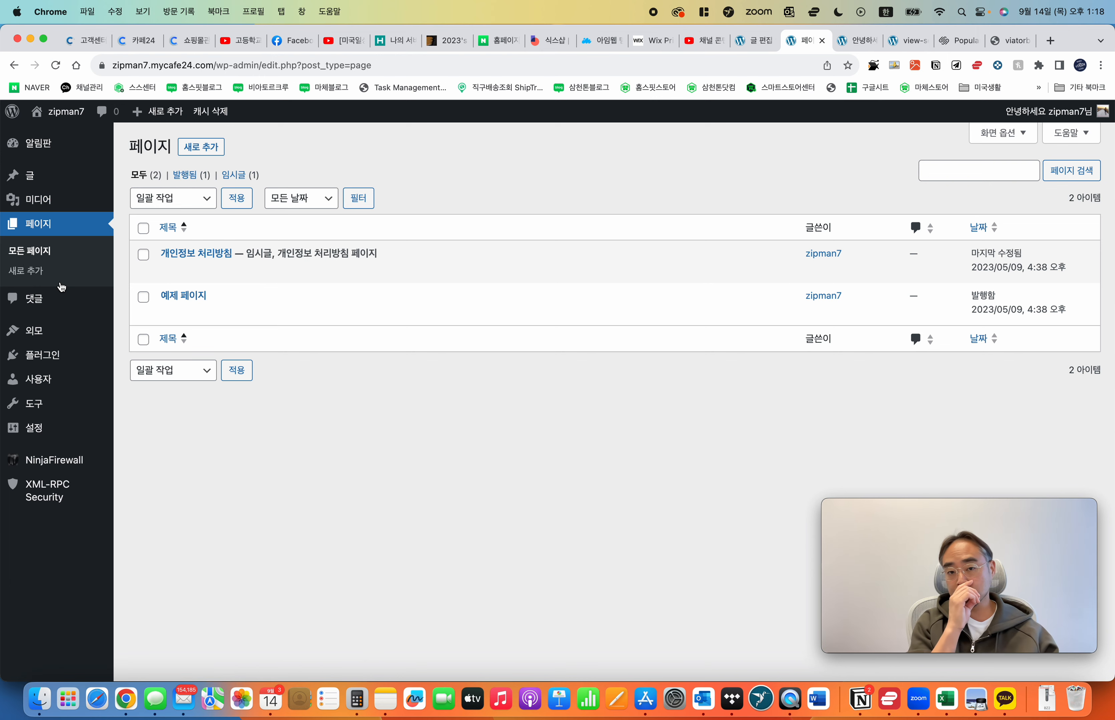
Step: Switch to the owned-domains list on hosting.kr and open a new browser tab
mouse_move(46, 188)
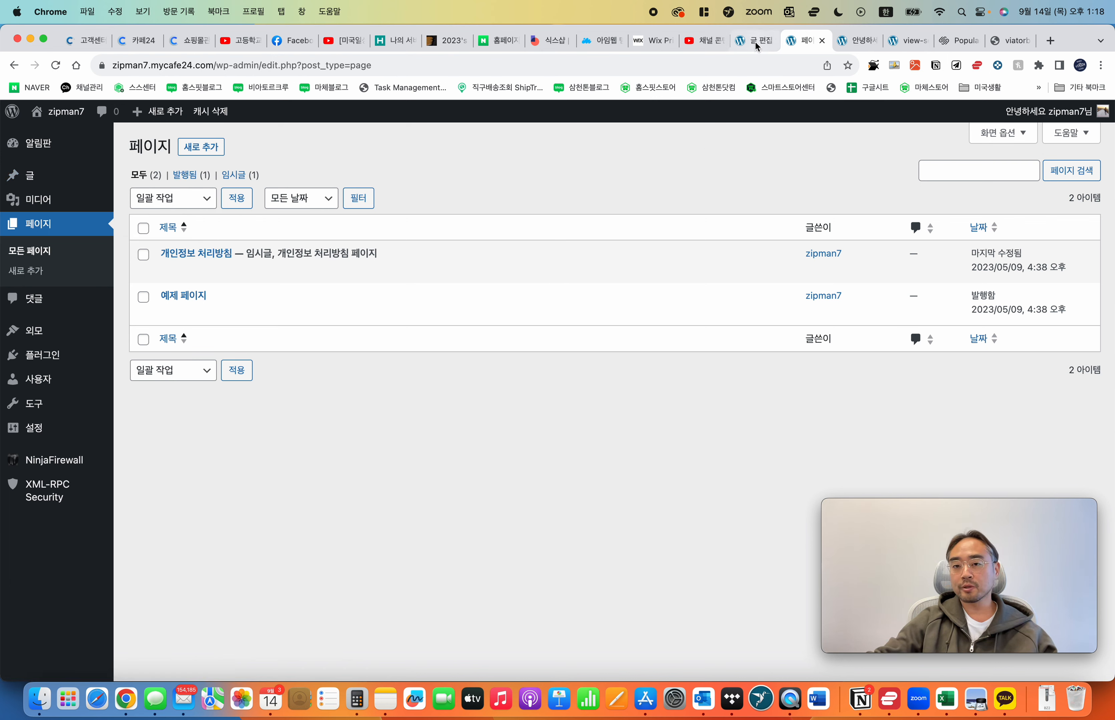
click(397, 46)
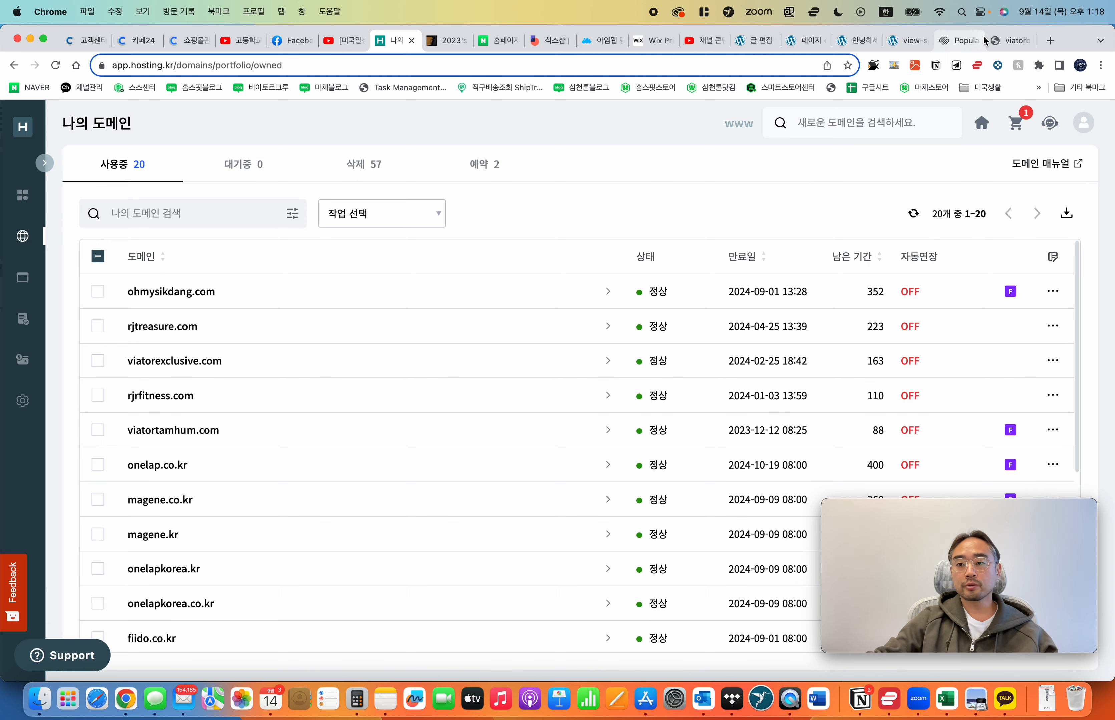
click(1051, 42)
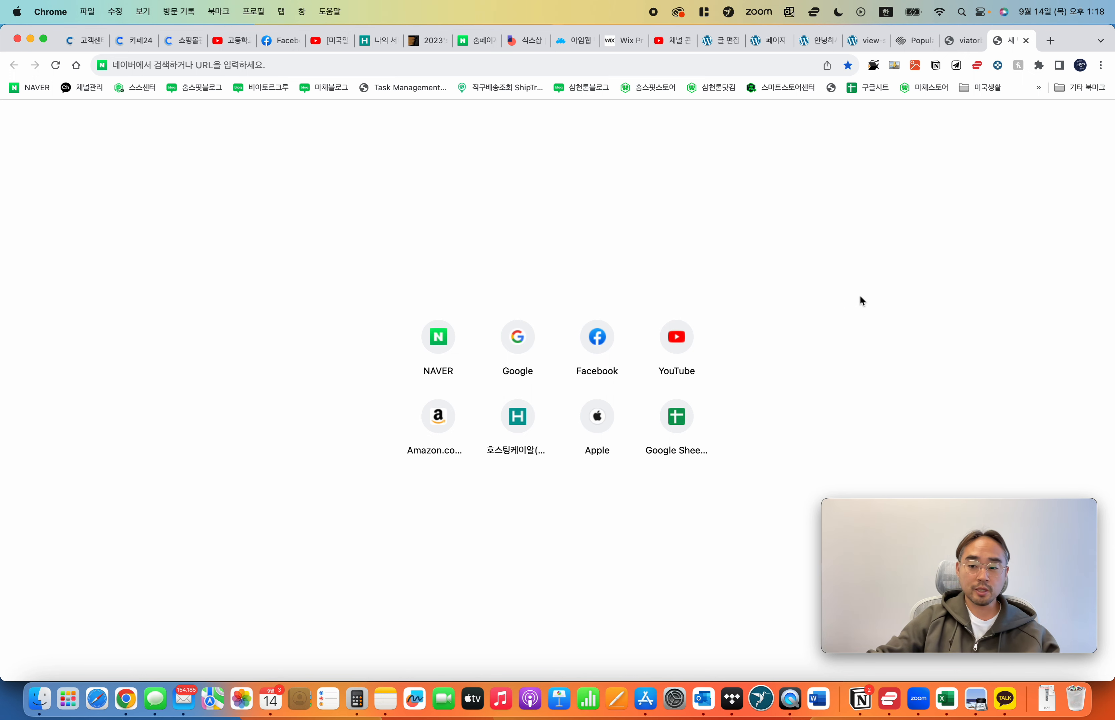
Step: Close the viatorbusiness.com error page and open the WordPress page "예제 페이지" for editing
click(964, 49)
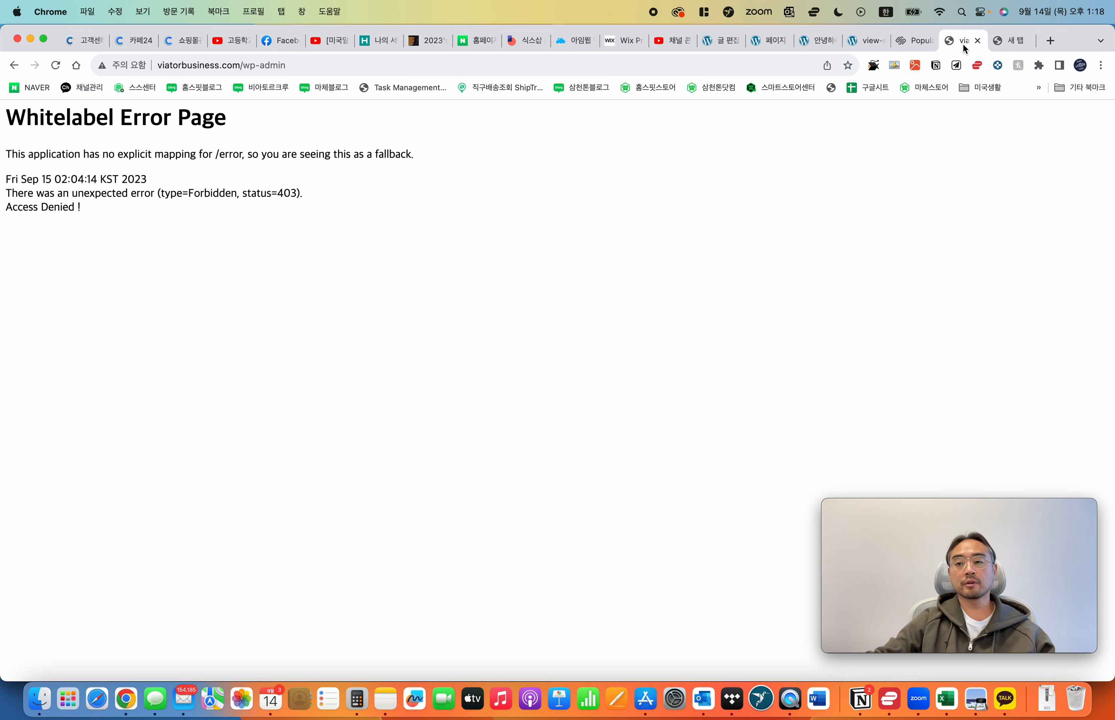
click(977, 41)
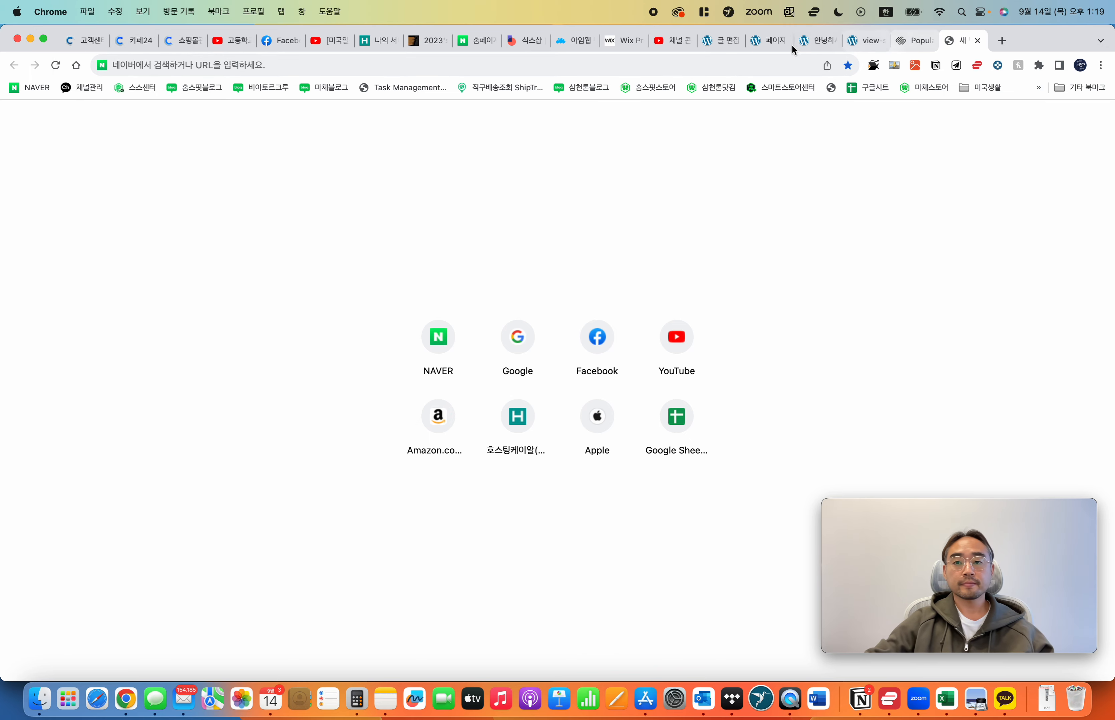
click(752, 43)
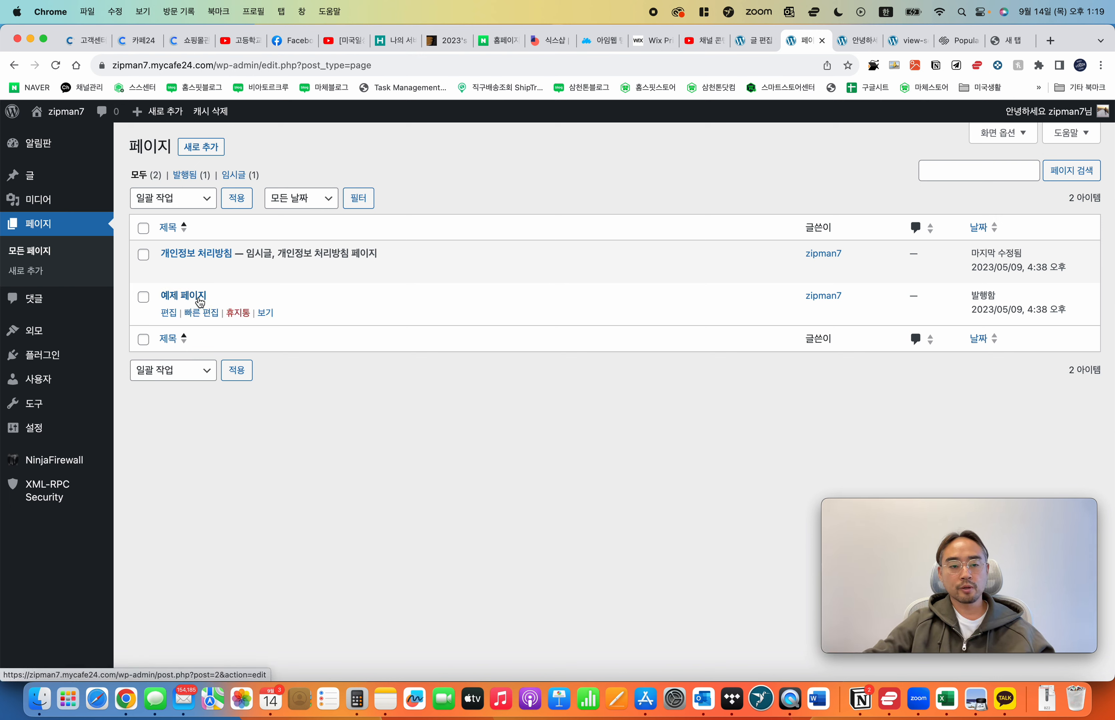
click(194, 299)
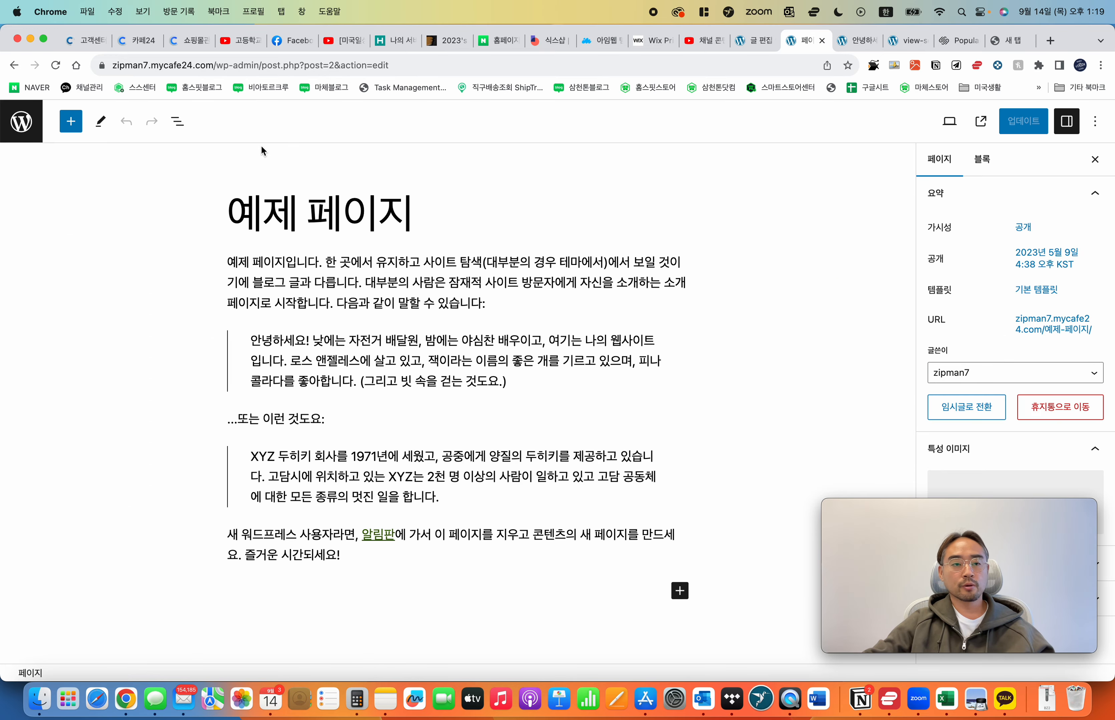
Step: Look over the sample page's content in the editor, checking its first quote block and opening paragraph block
click(614, 328)
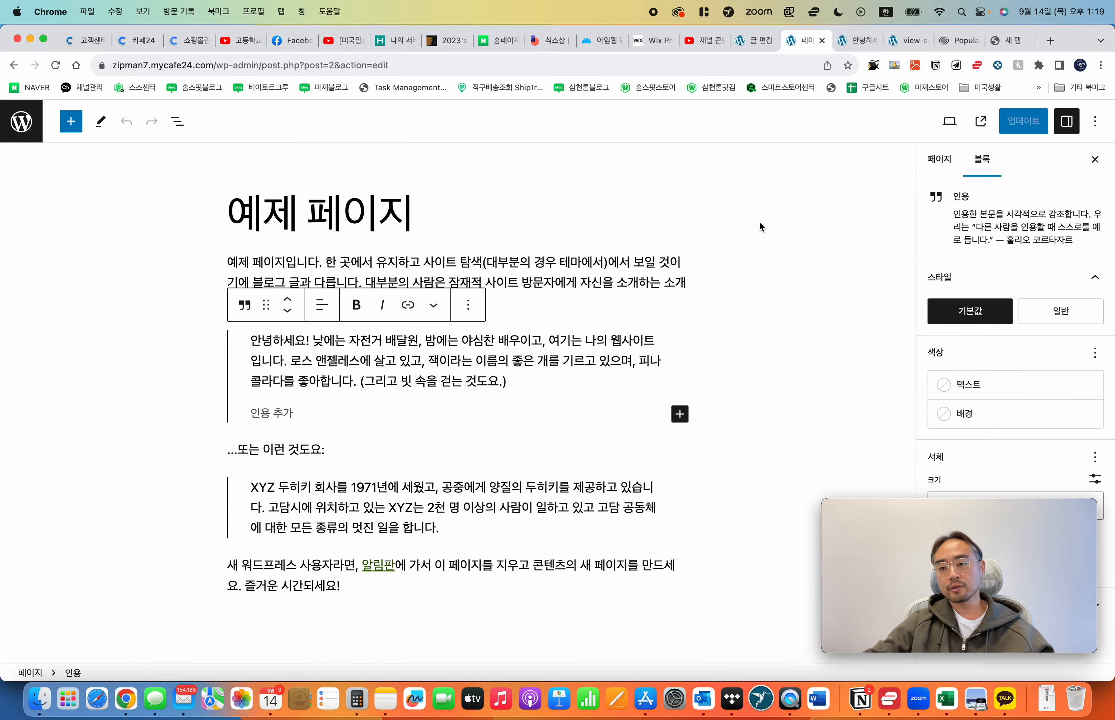
click(515, 185)
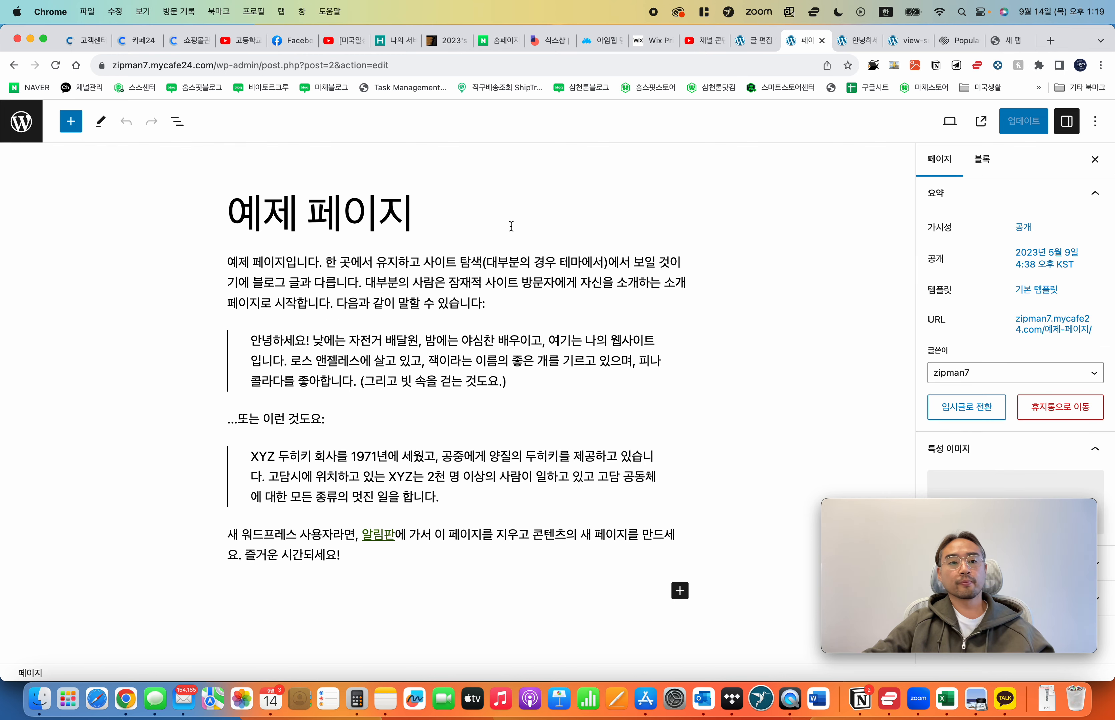
scroll(511, 226, down, 5)
scroll(511, 229, up, 5)
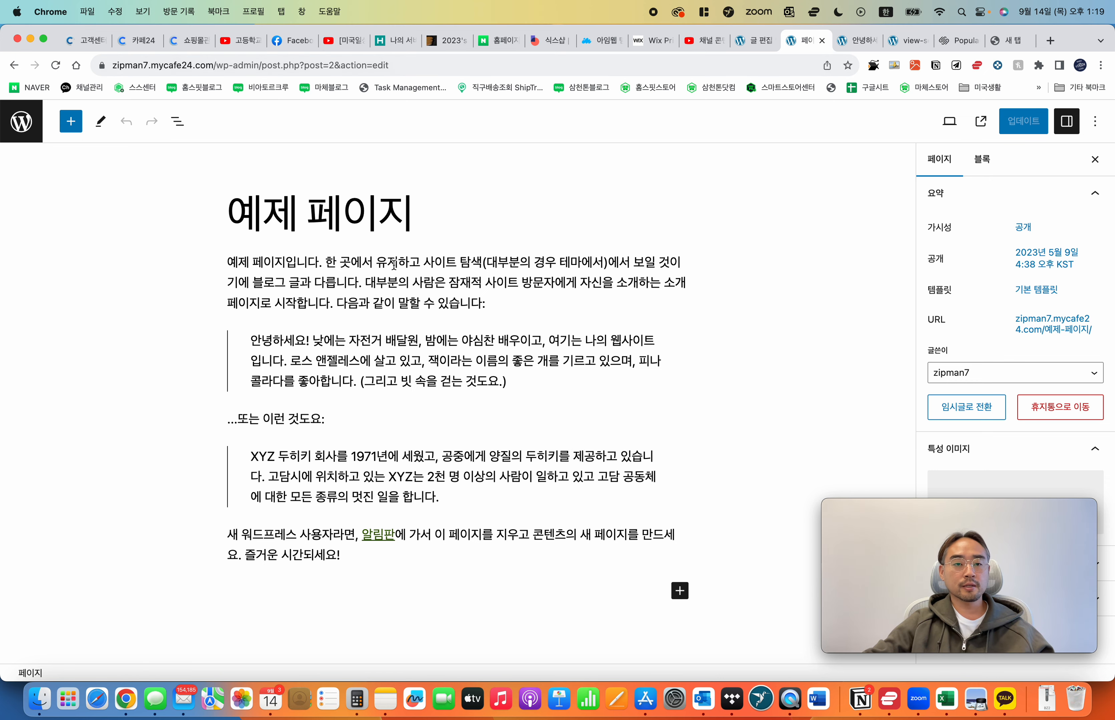
click(394, 263)
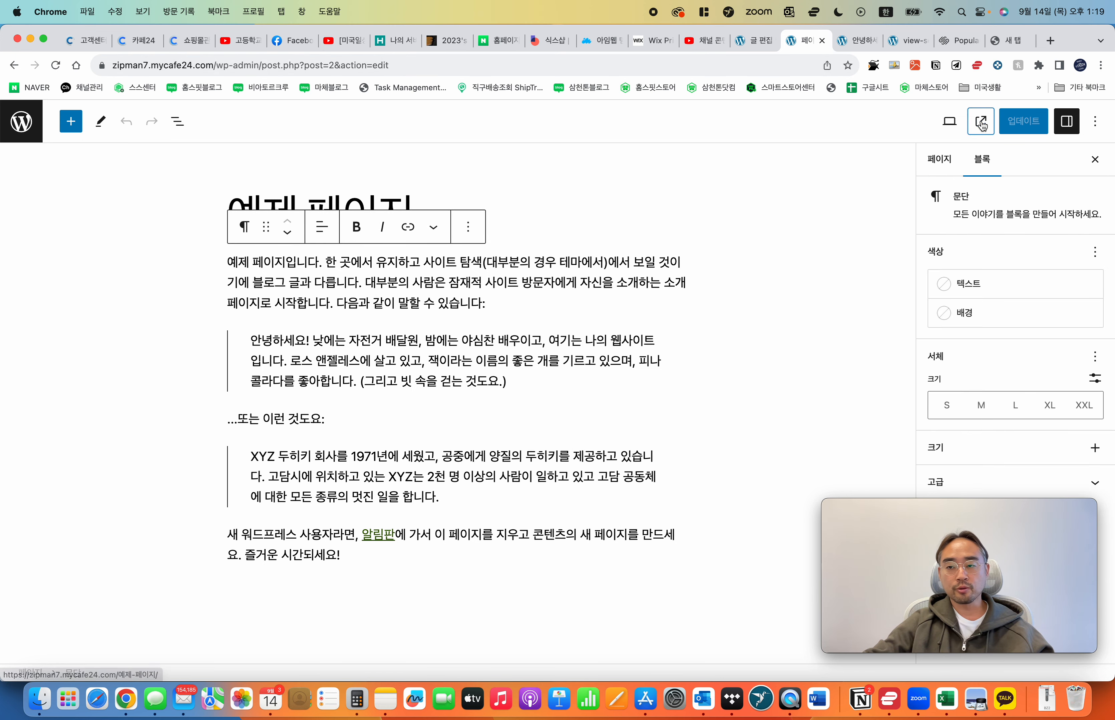
Step: View the published version of "예제 페이지" on the live site and check its address and page content
click(980, 121)
click(521, 280)
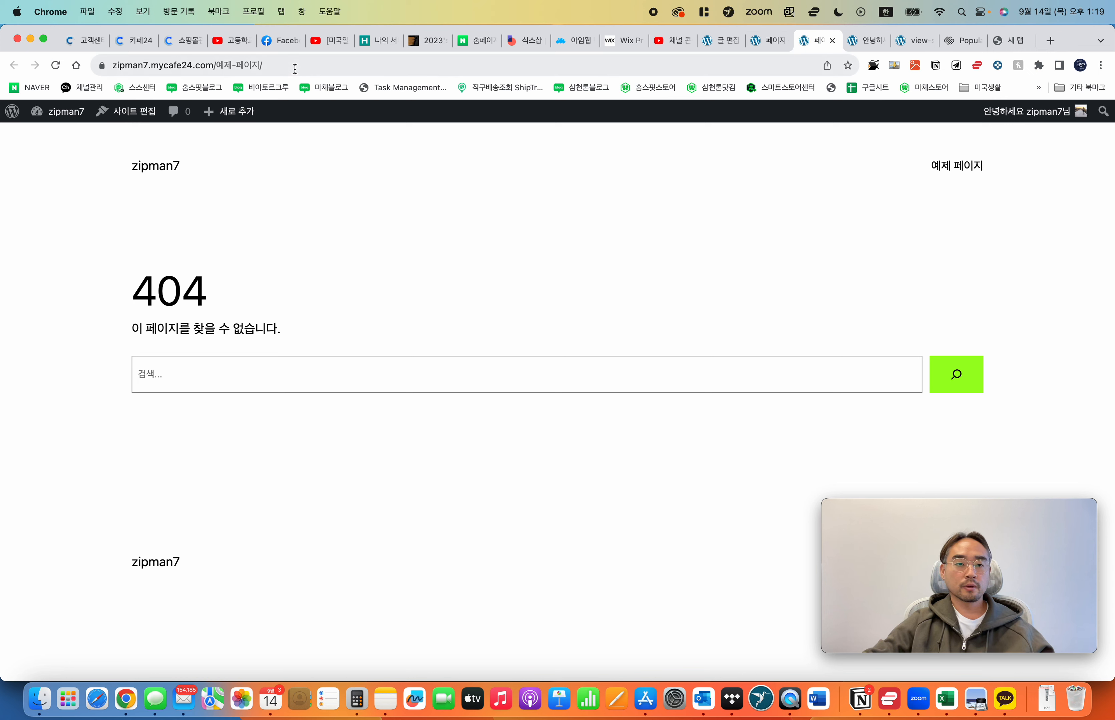
click(294, 66)
click(339, 248)
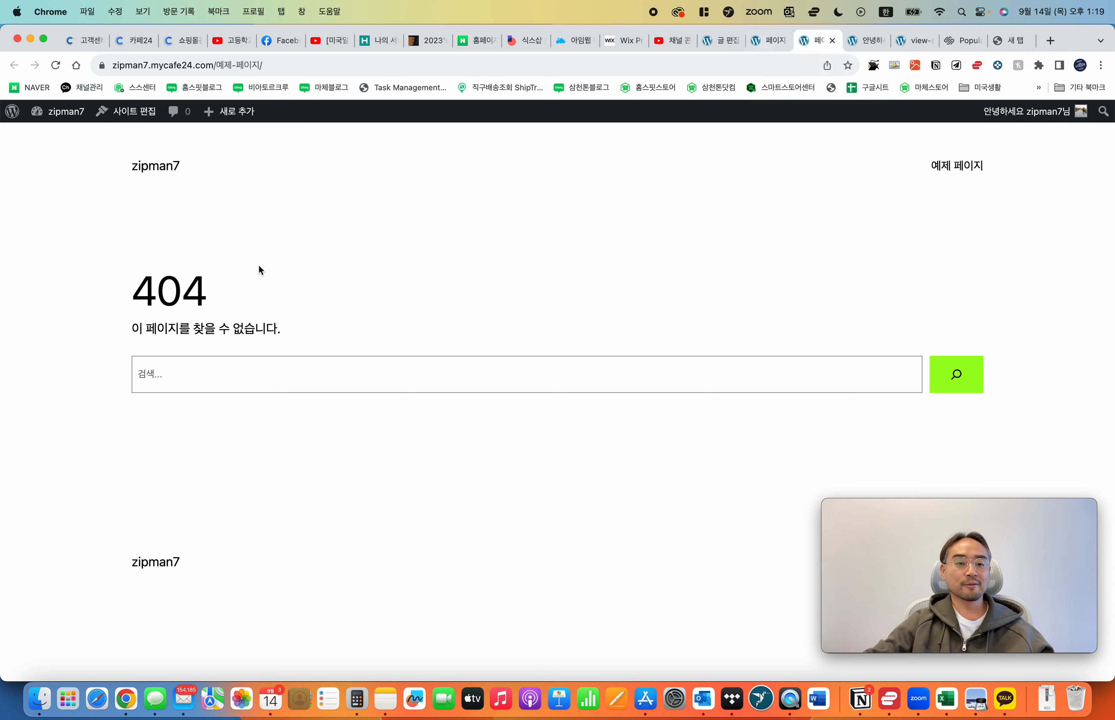
drag(161, 277, 378, 341)
click(379, 341)
Step: Go back to the page editor, replace the page title with "exemple" and update the page
click(770, 42)
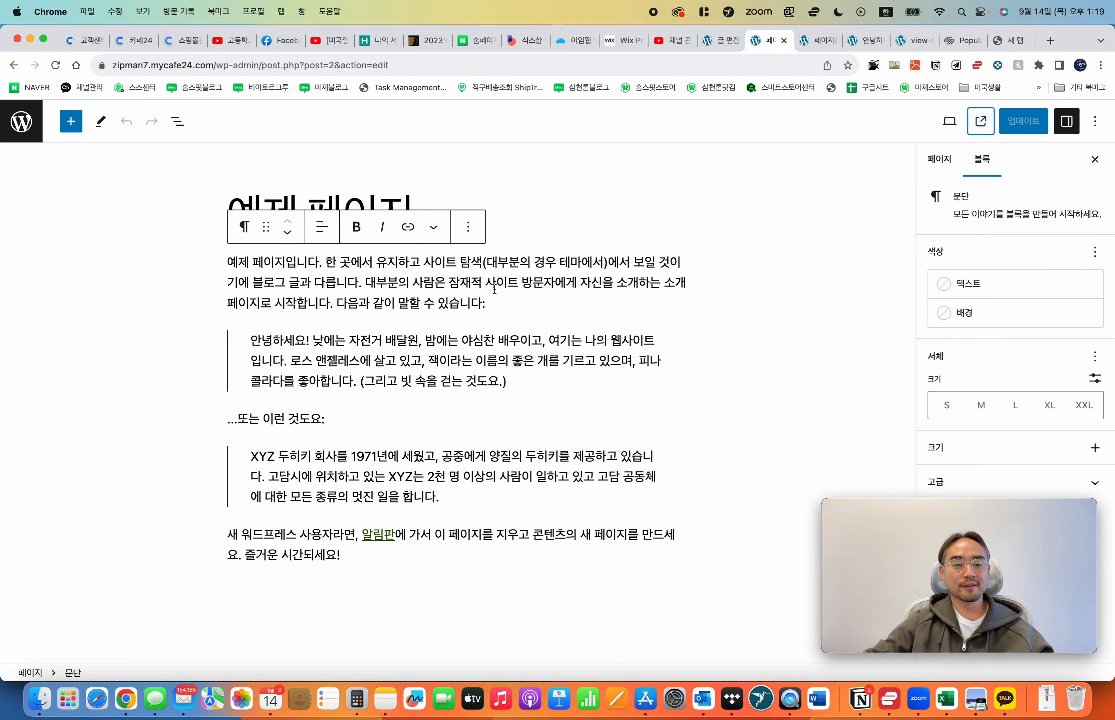
click(477, 381)
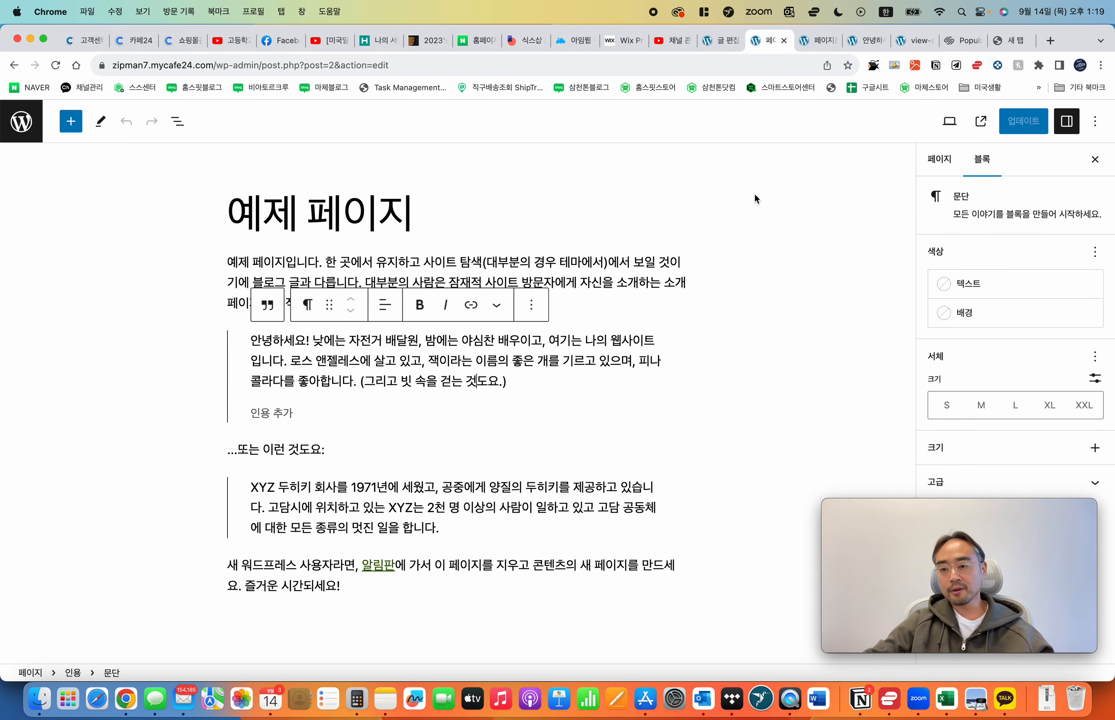
drag(984, 549, 956, 526)
click(554, 210)
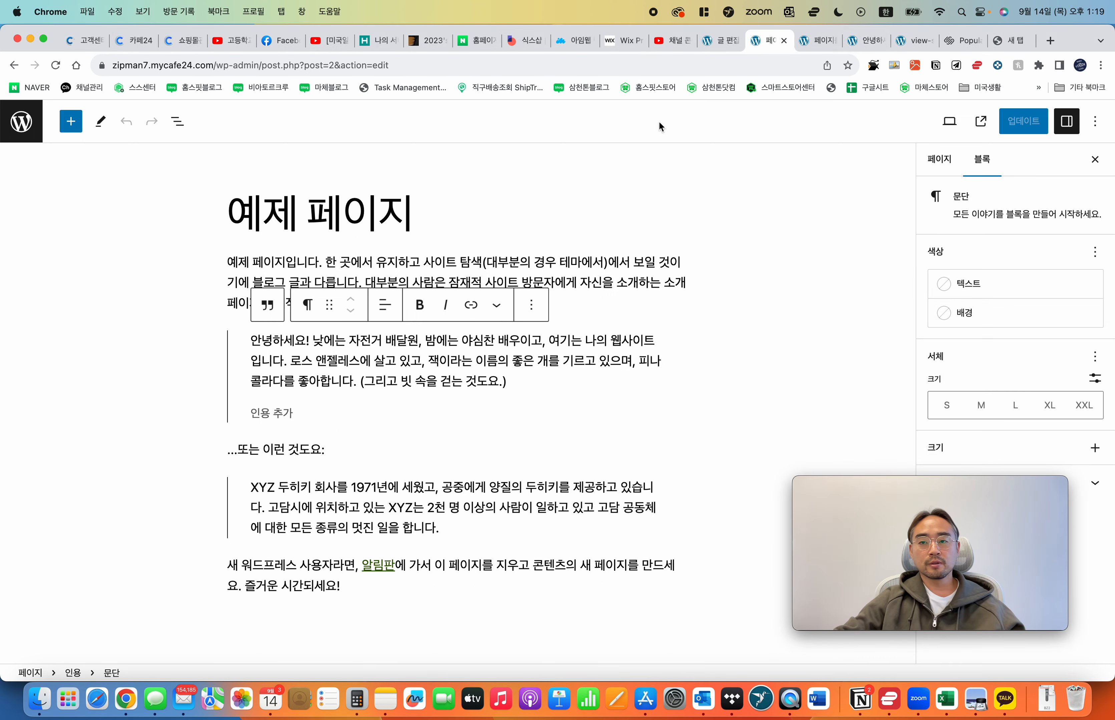
click(392, 215)
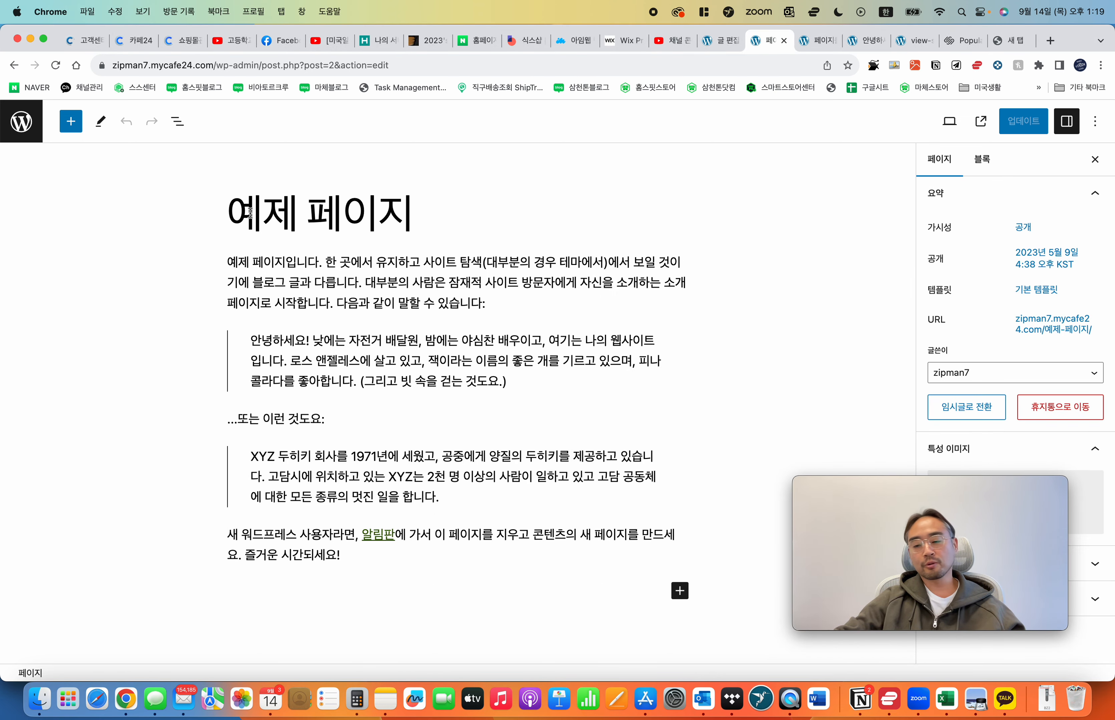
drag(232, 213, 482, 220)
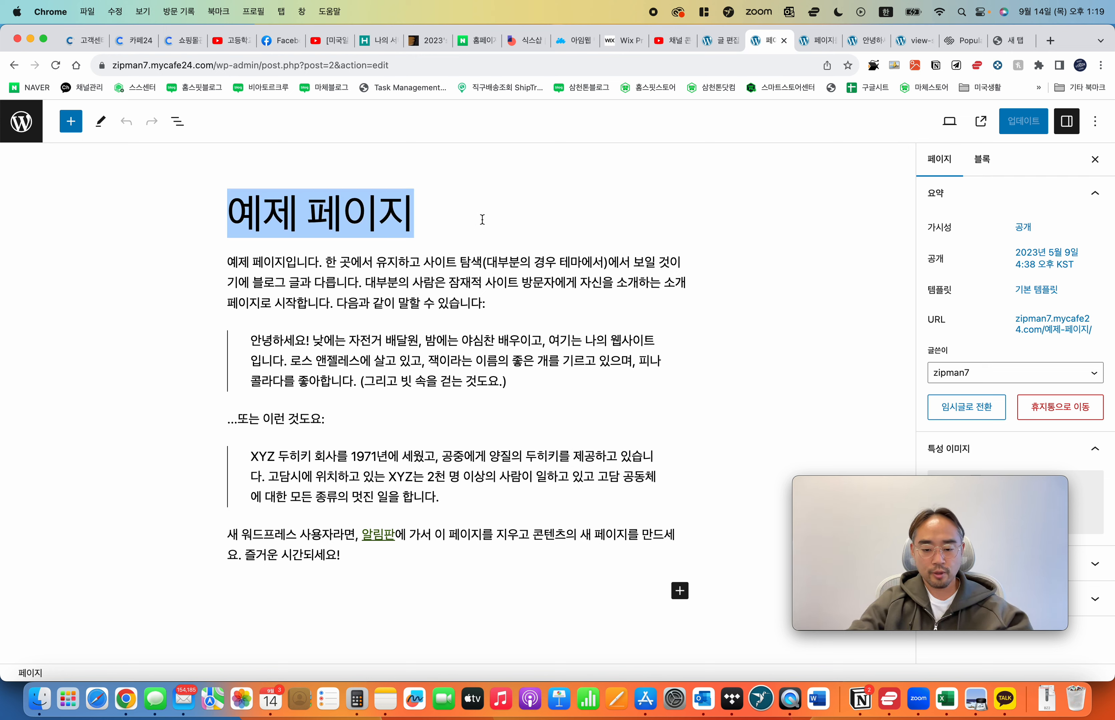
text(ㄷ)
key(BackSpace)
key(Caps_Lock)
text(exemple)
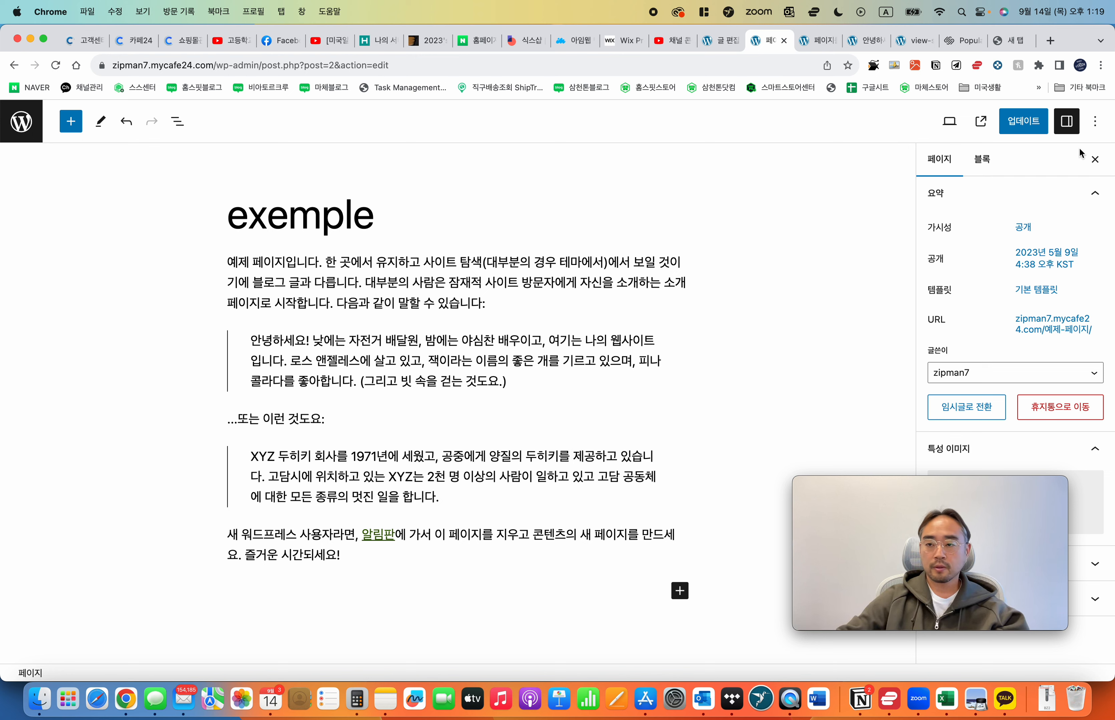
click(1023, 131)
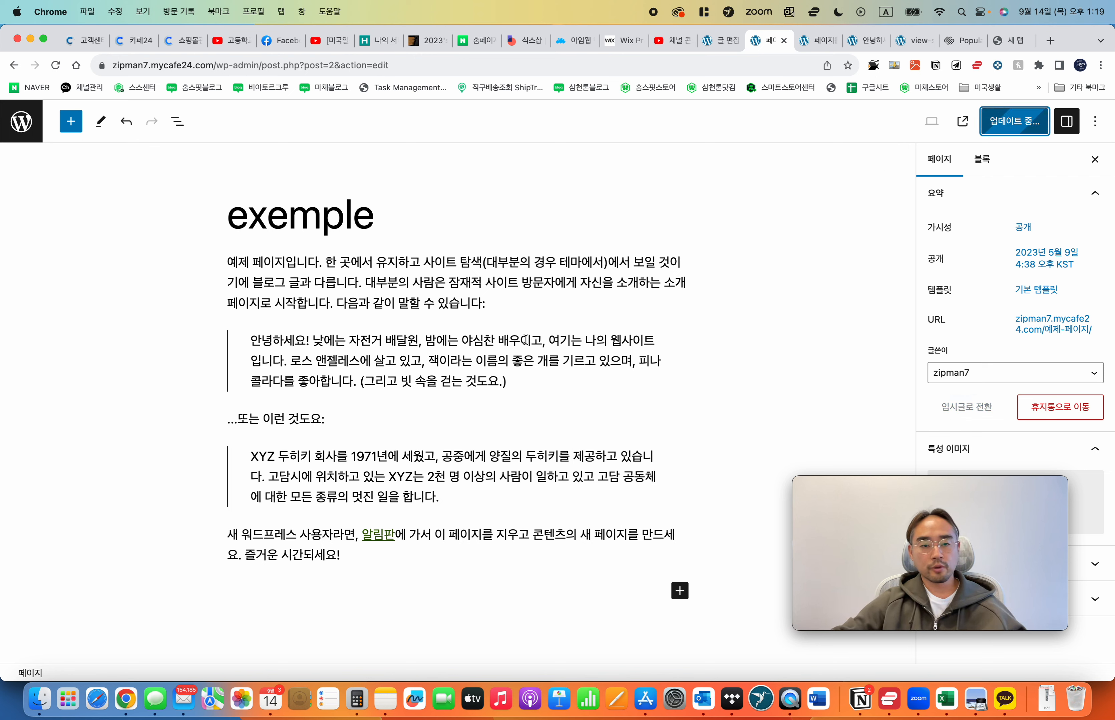
Step: View the updated page on the live site and check its title and web address
click(814, 41)
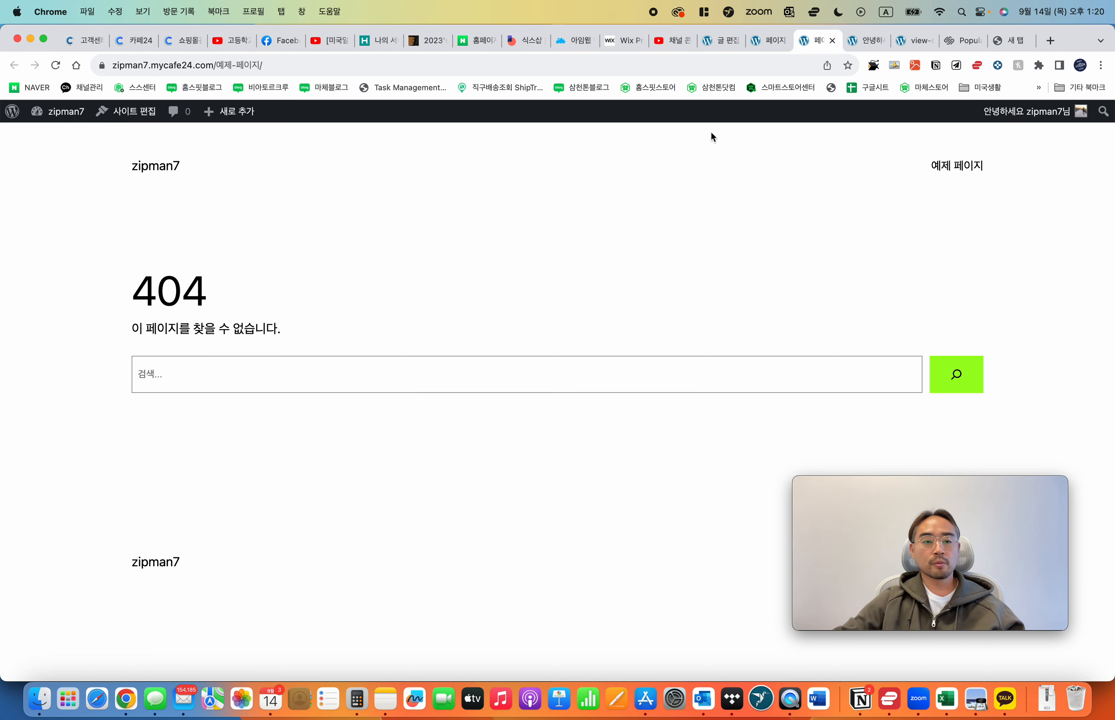
click(765, 39)
click(981, 122)
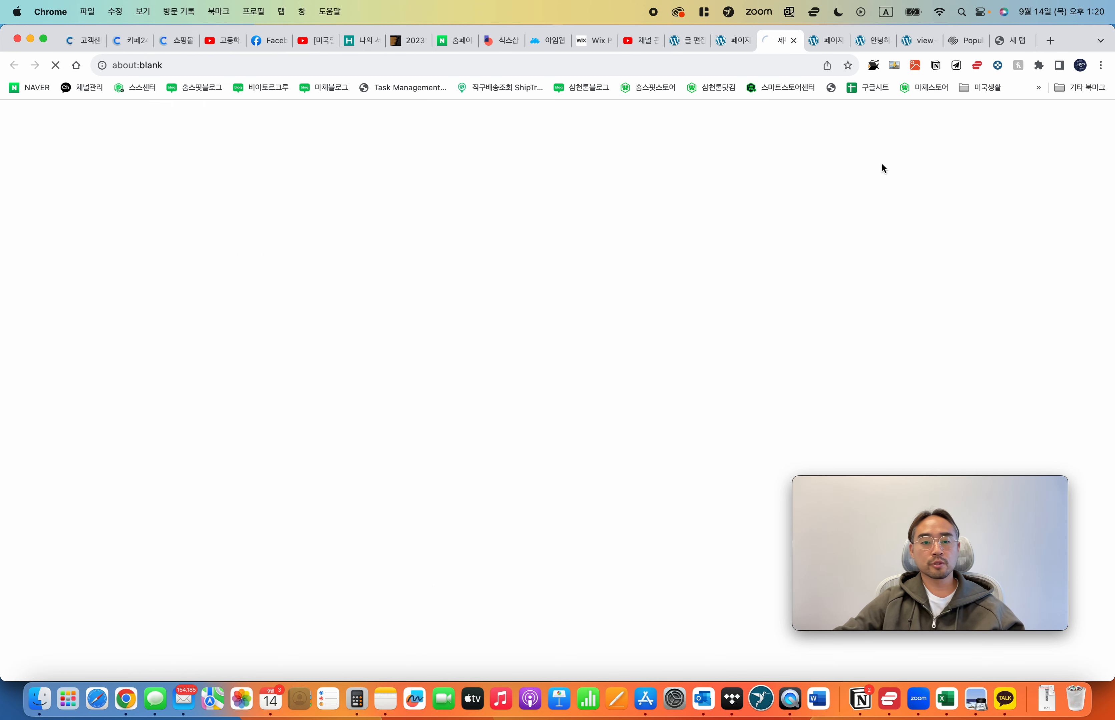
scroll(523, 300, down, 2)
scroll(431, 268, up, 2)
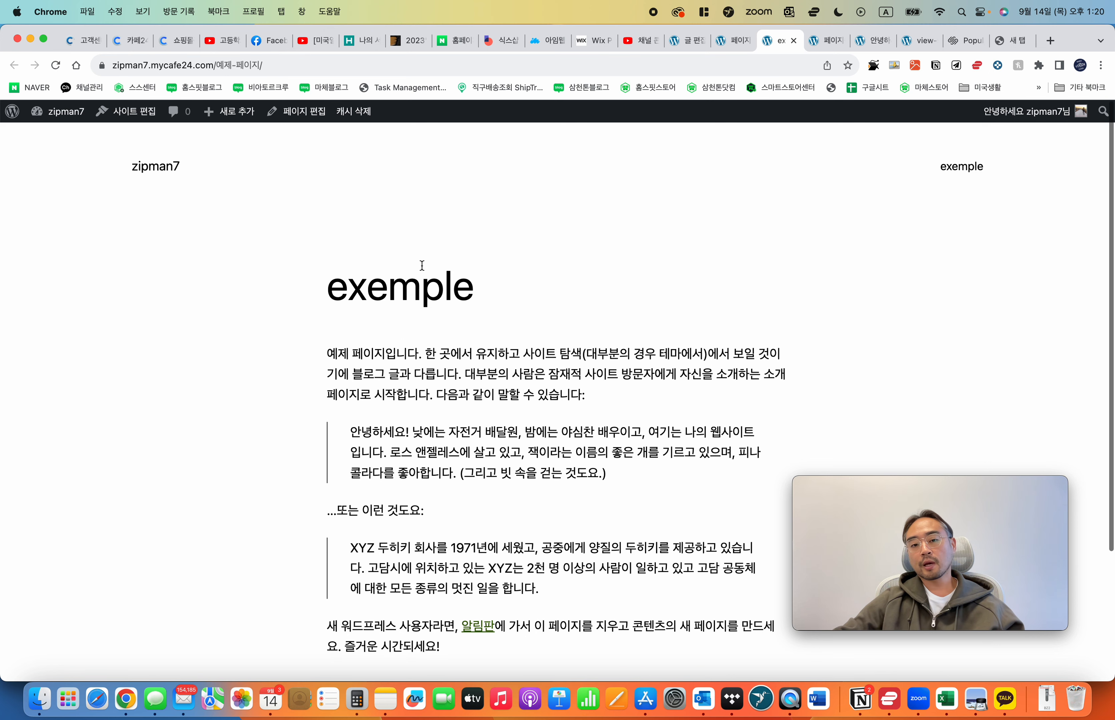
drag(327, 284, 556, 302)
click(555, 300)
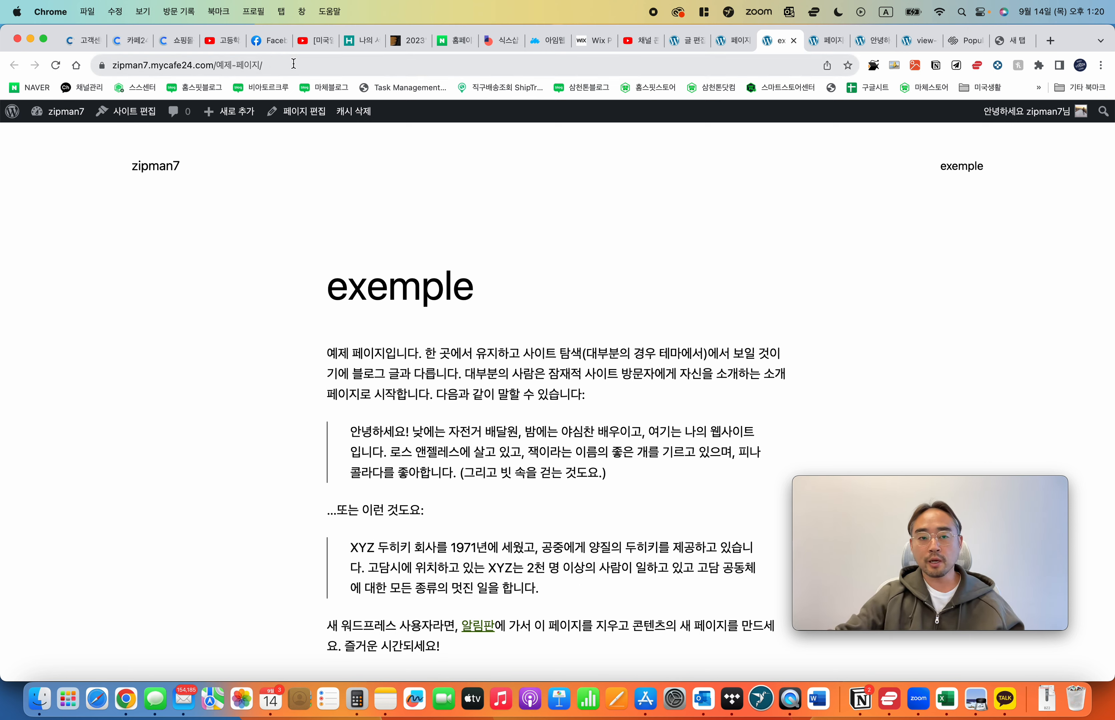
click(304, 65)
click(306, 128)
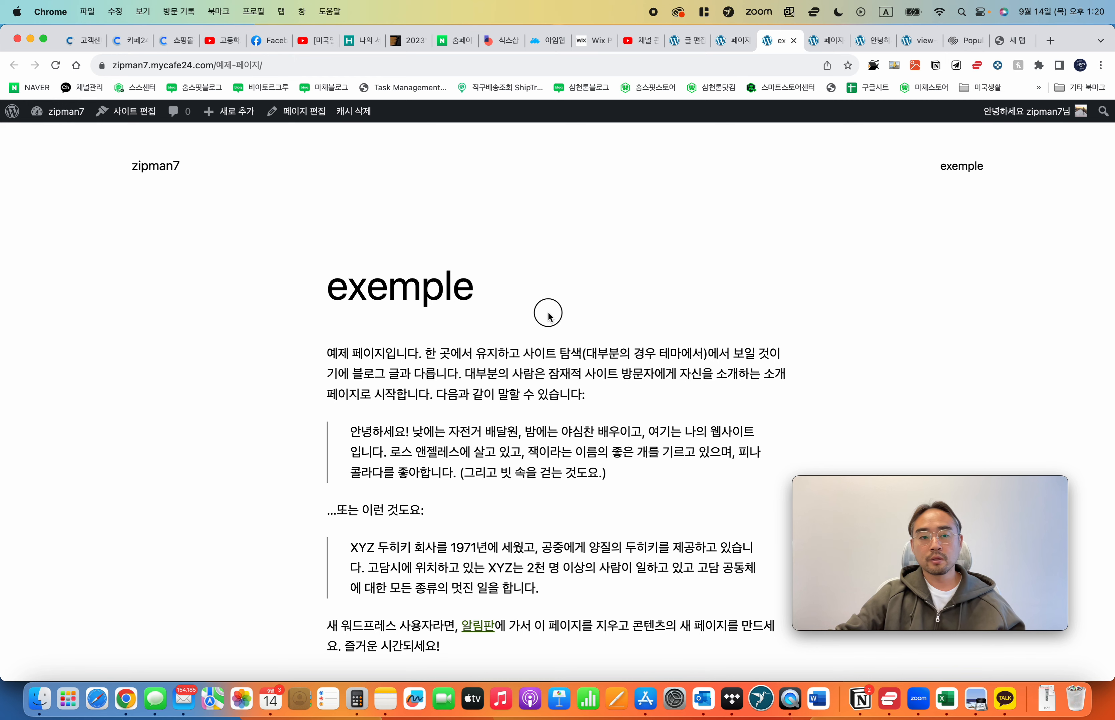
Step: Return to the page editor and inspect the page's URL slug setting
click(727, 47)
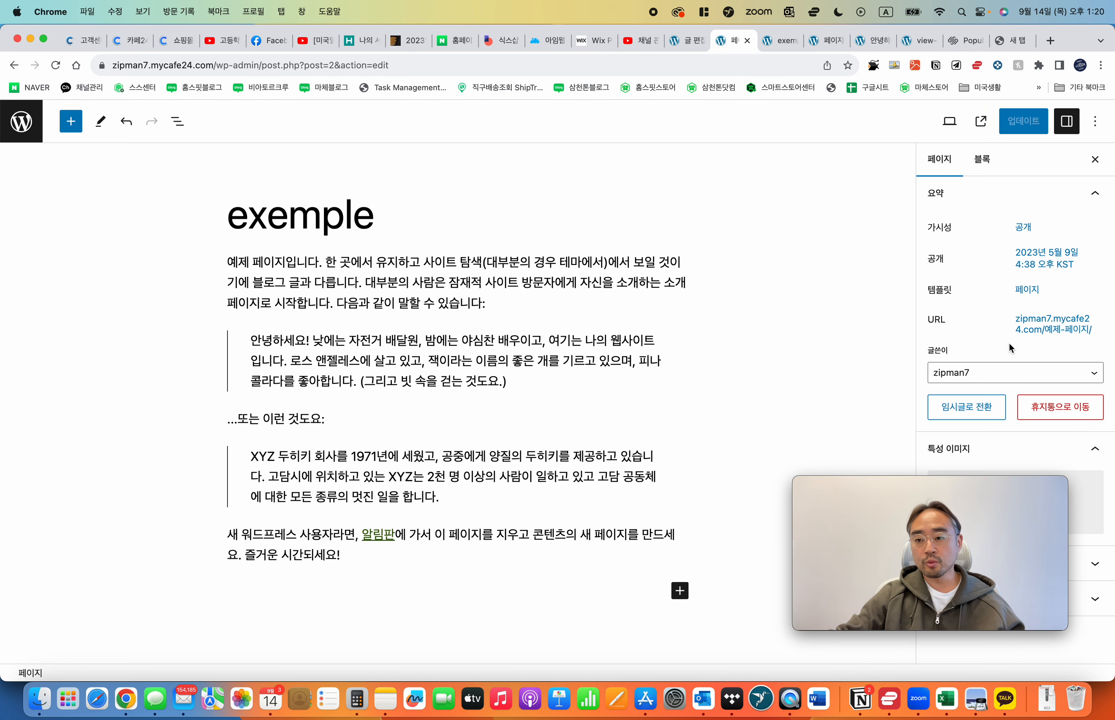
click(1065, 338)
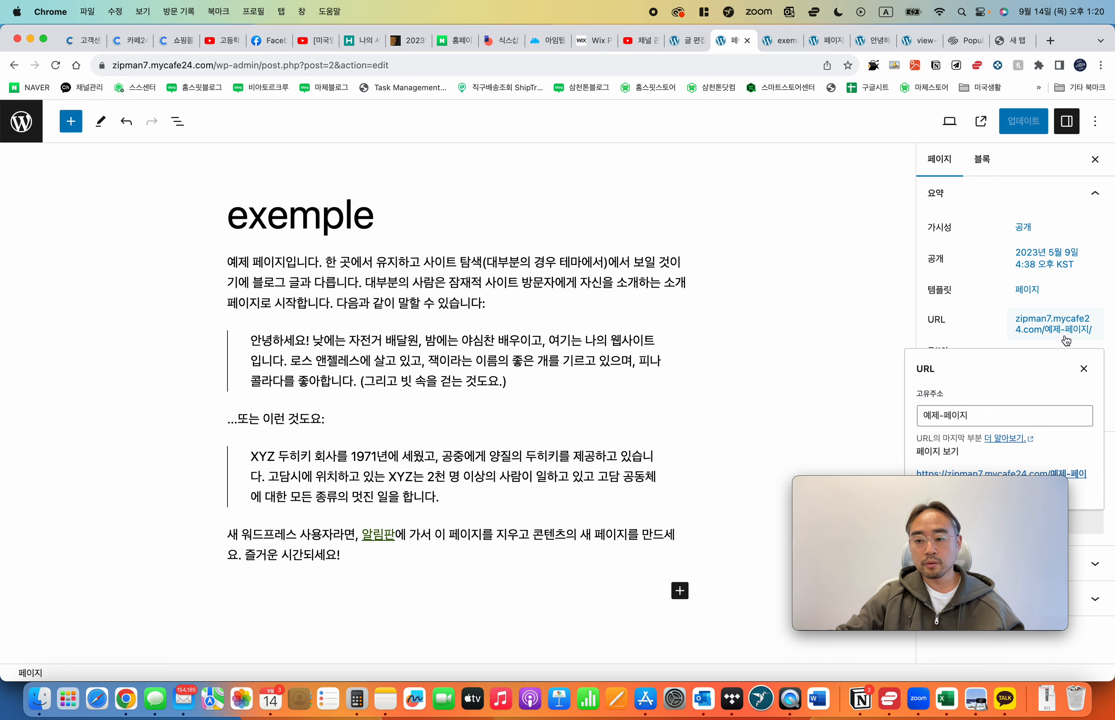
drag(1022, 506, 676, 445)
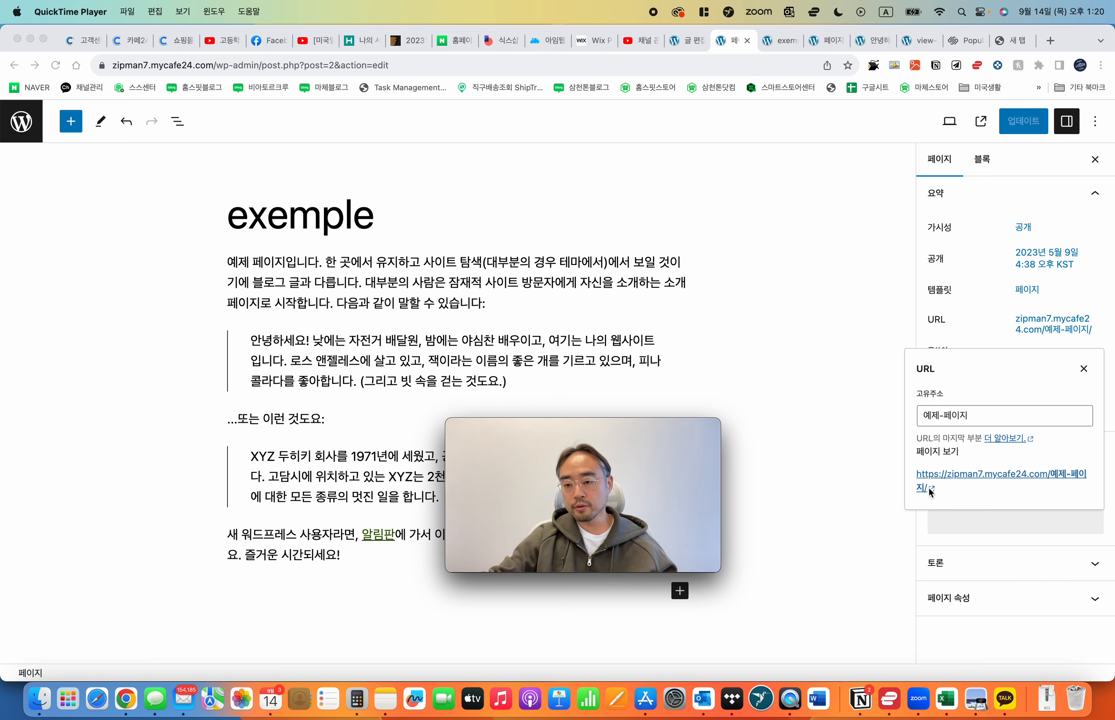
click(822, 485)
drag(580, 470, 827, 453)
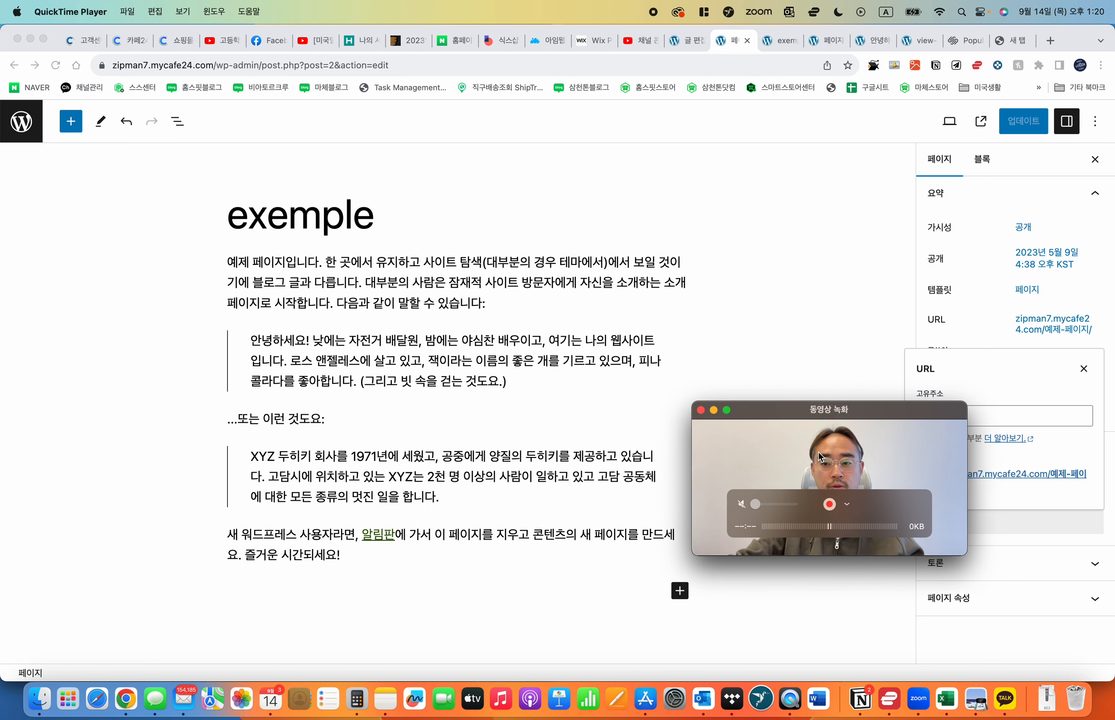
click(711, 339)
drag(291, 212, 348, 212)
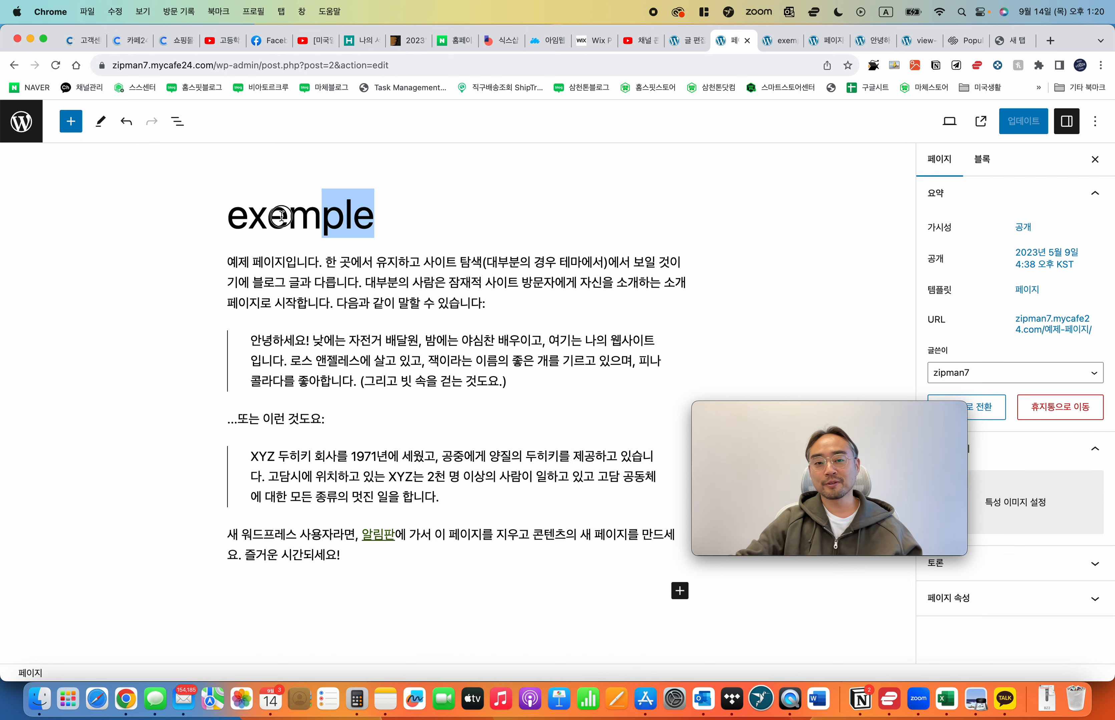
drag(217, 212, 389, 224)
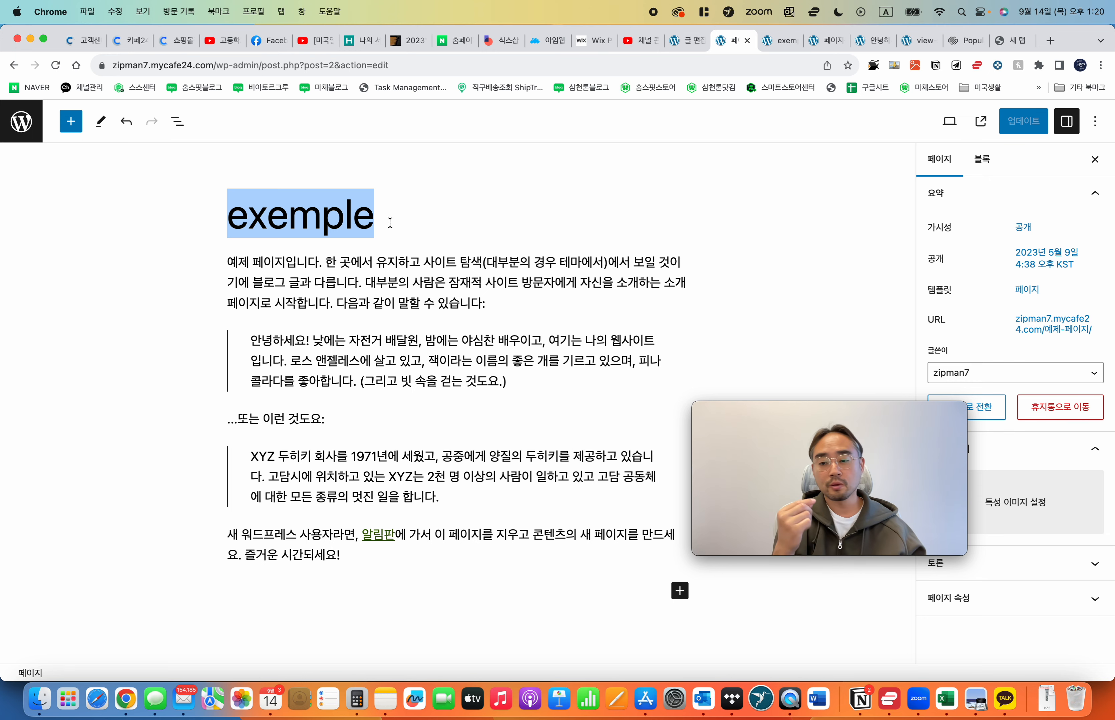
click(483, 341)
Step: Close the outdated 404 copy of the page and return to the live exemple page
click(827, 41)
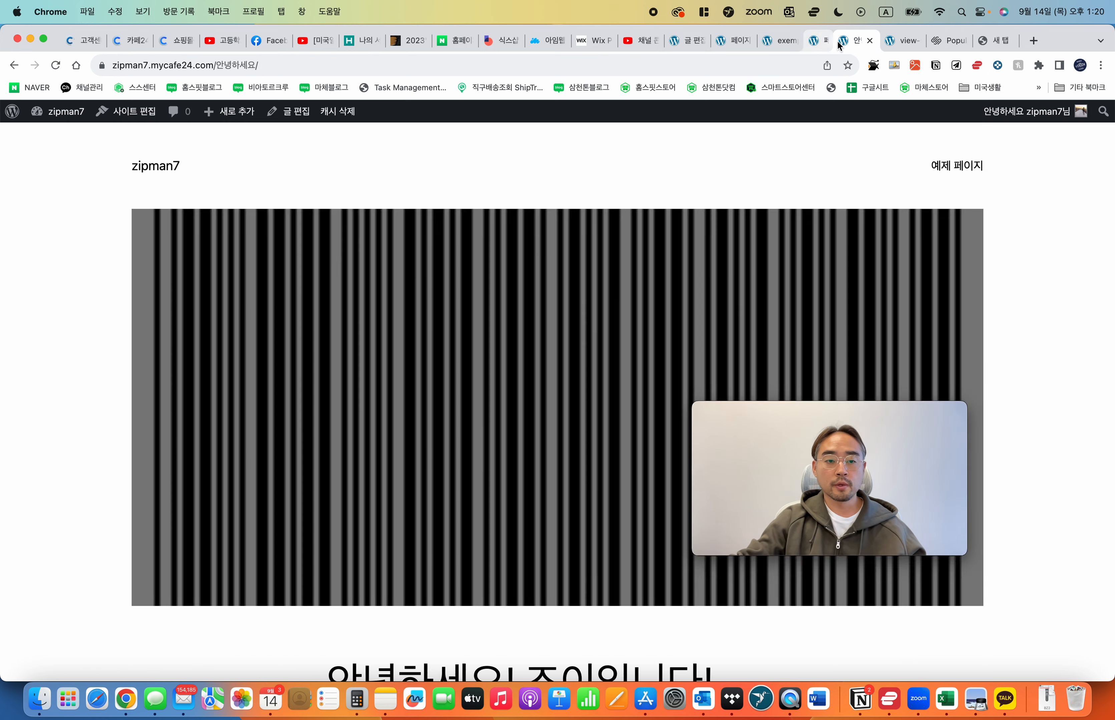
click(840, 41)
click(871, 41)
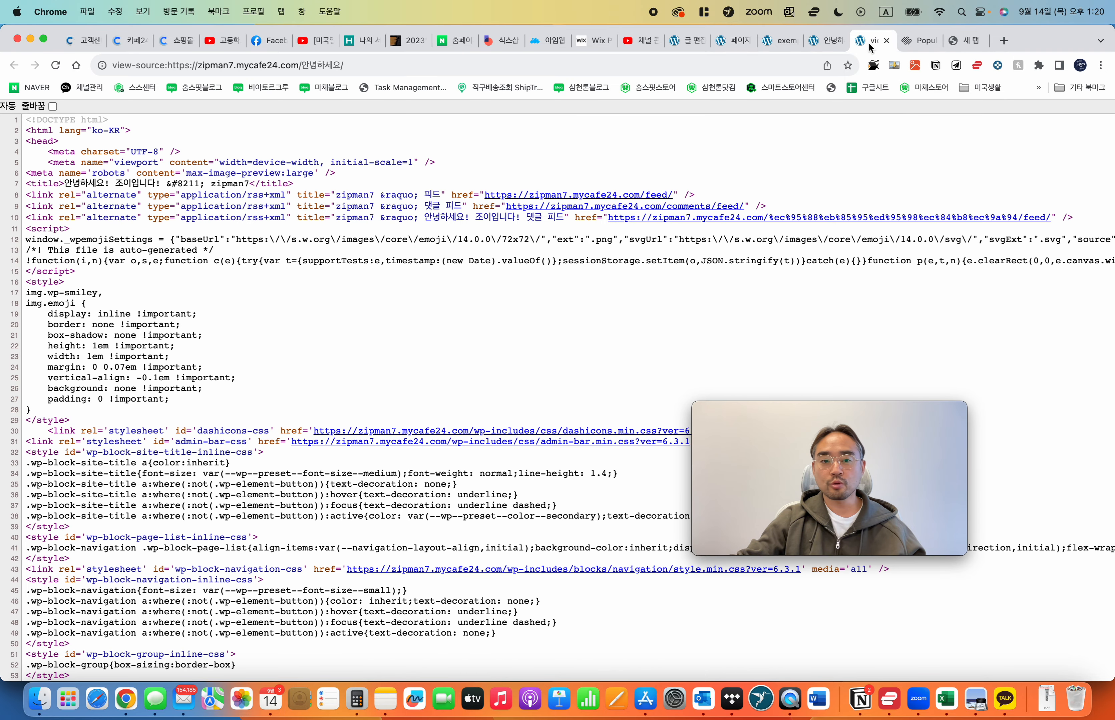
click(796, 47)
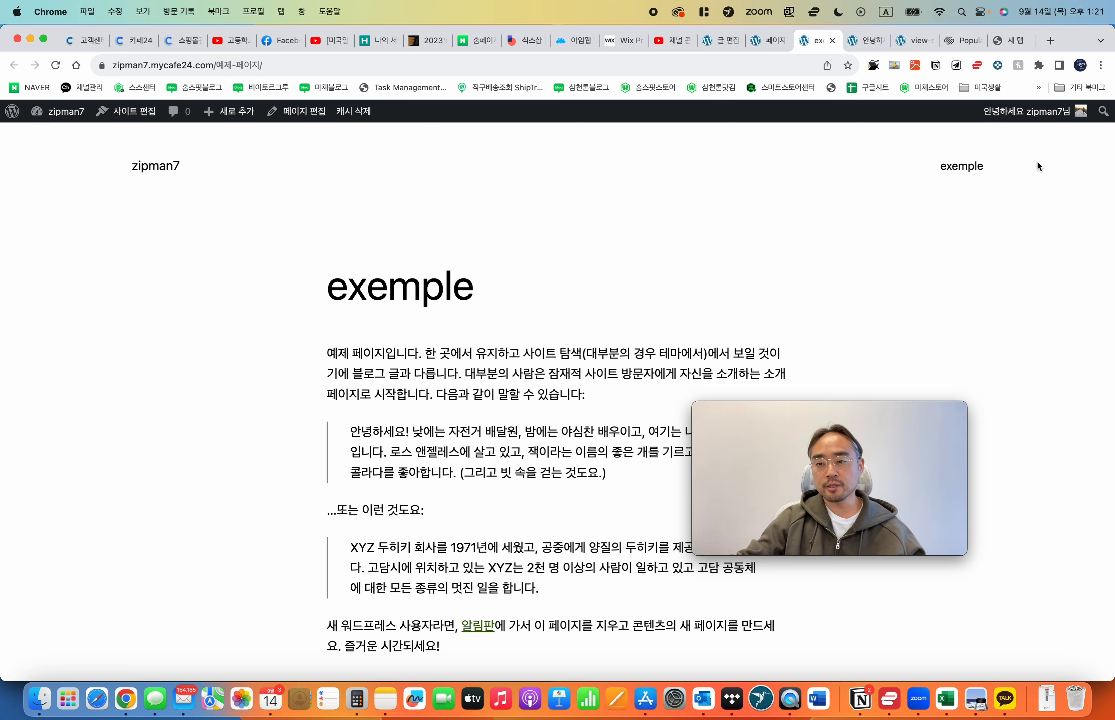
Step: Open the site's home page from the live page and look through its main heading and post listing
click(154, 174)
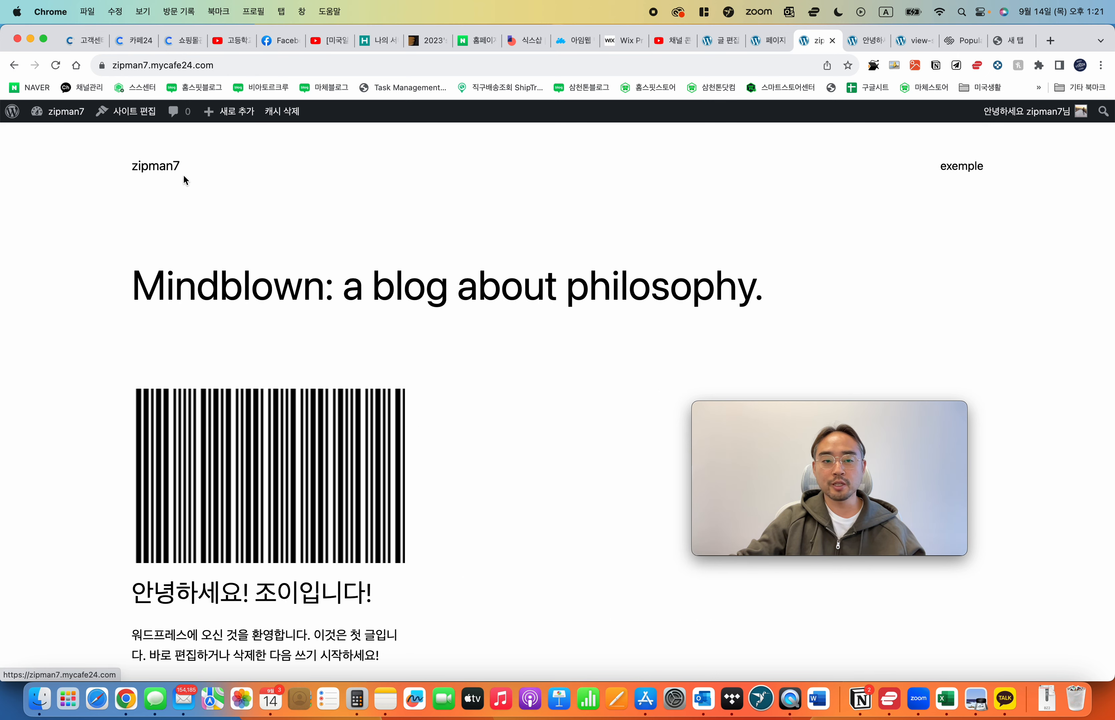
drag(219, 286, 502, 286)
click(528, 291)
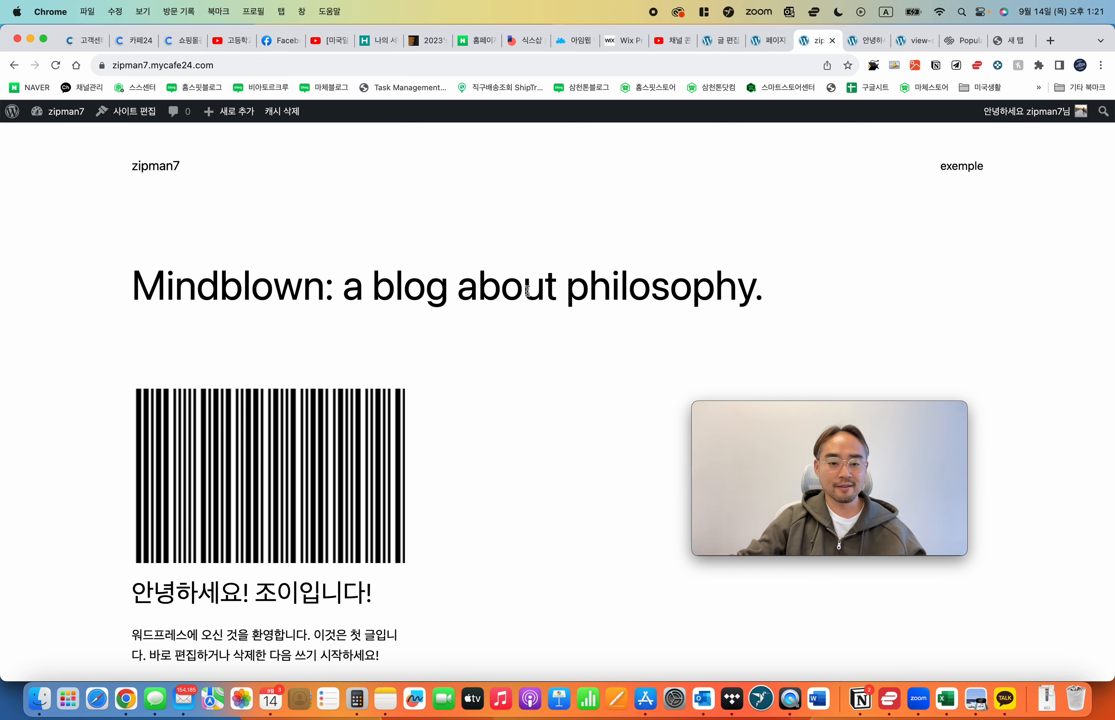
scroll(528, 292, down, 10)
scroll(528, 292, up, 8)
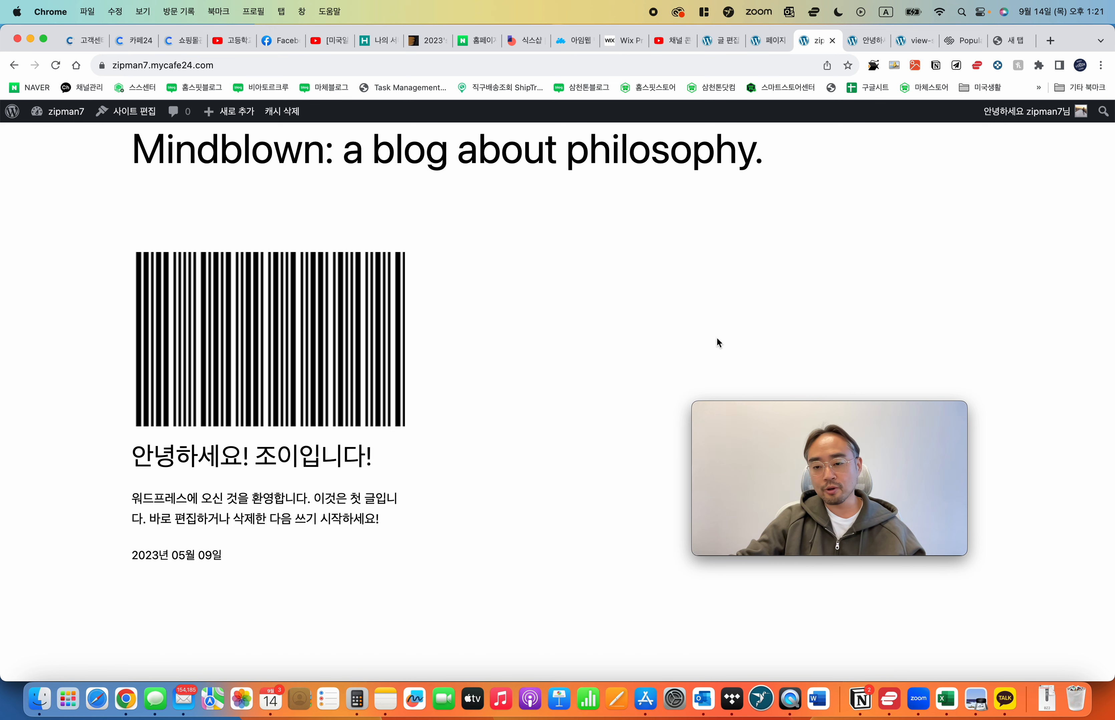
scroll(723, 343, up, 3)
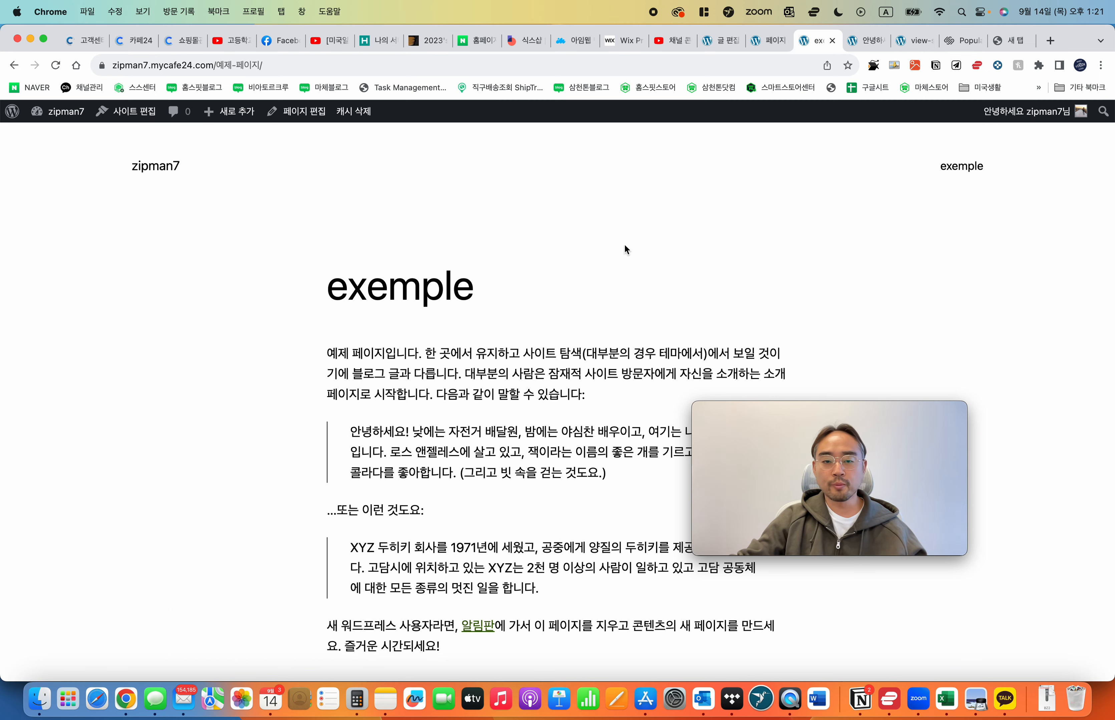
Step: Look over the live exemple page and follow its link in the site header
scroll(886, 277, down, 5)
scroll(883, 294, up, 5)
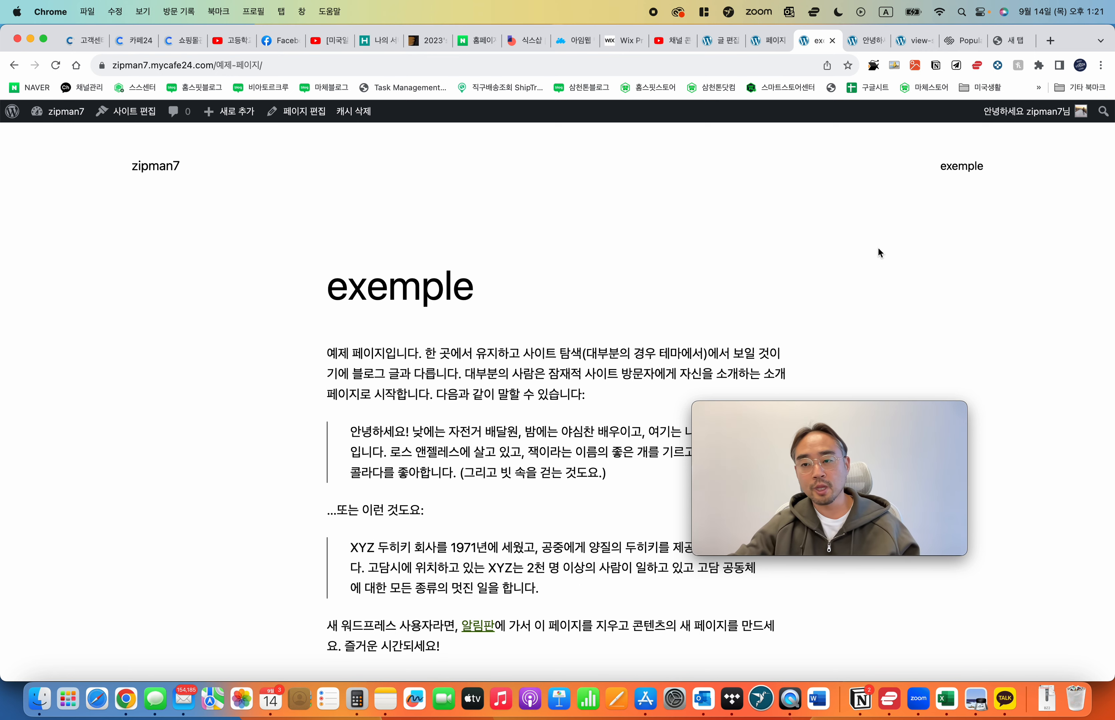
click(764, 41)
click(817, 41)
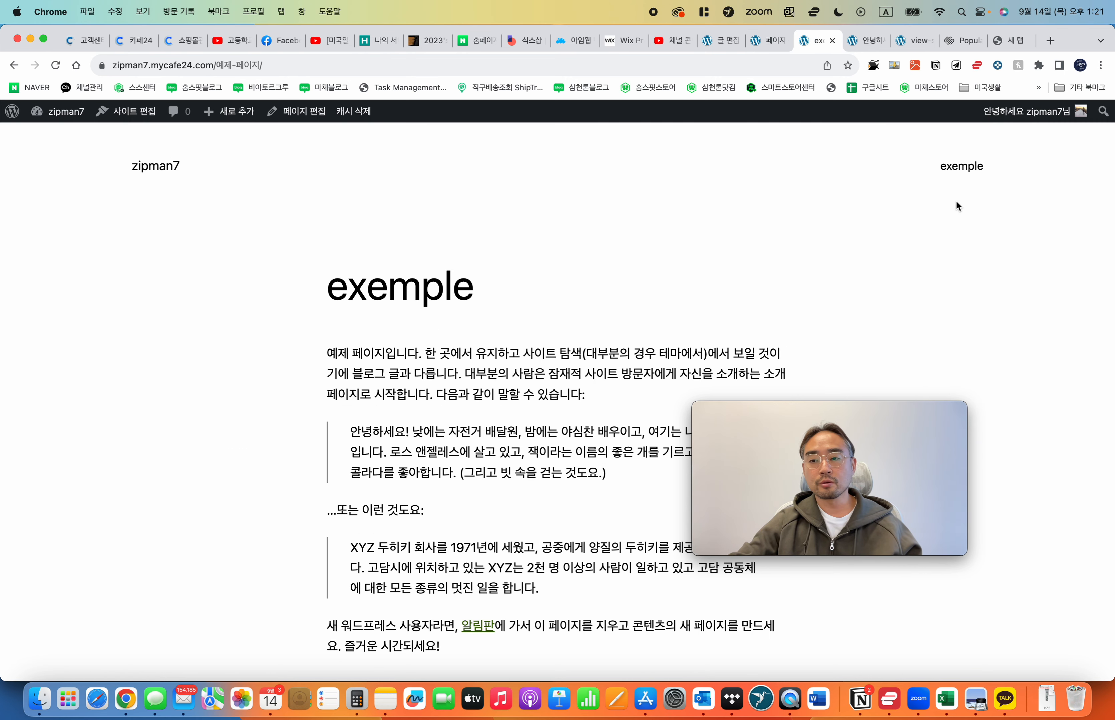
click(960, 167)
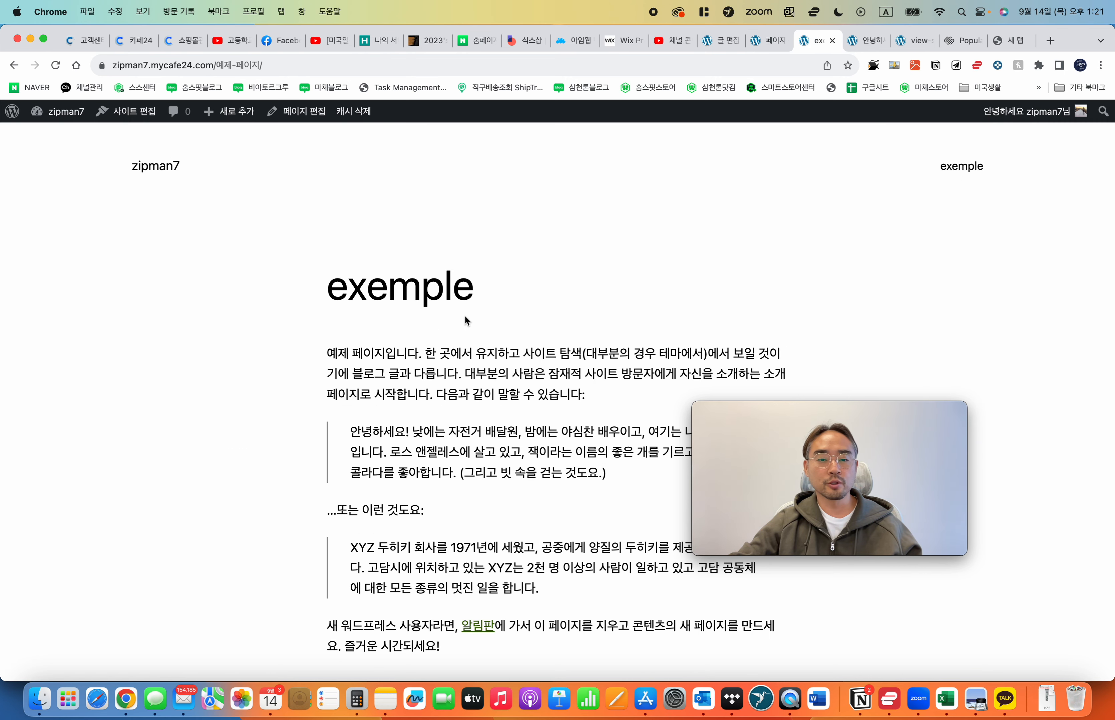
Step: Leave the exemple page editor for the page list, and open the 개인정보 처리방침 draft to look through its content
click(769, 41)
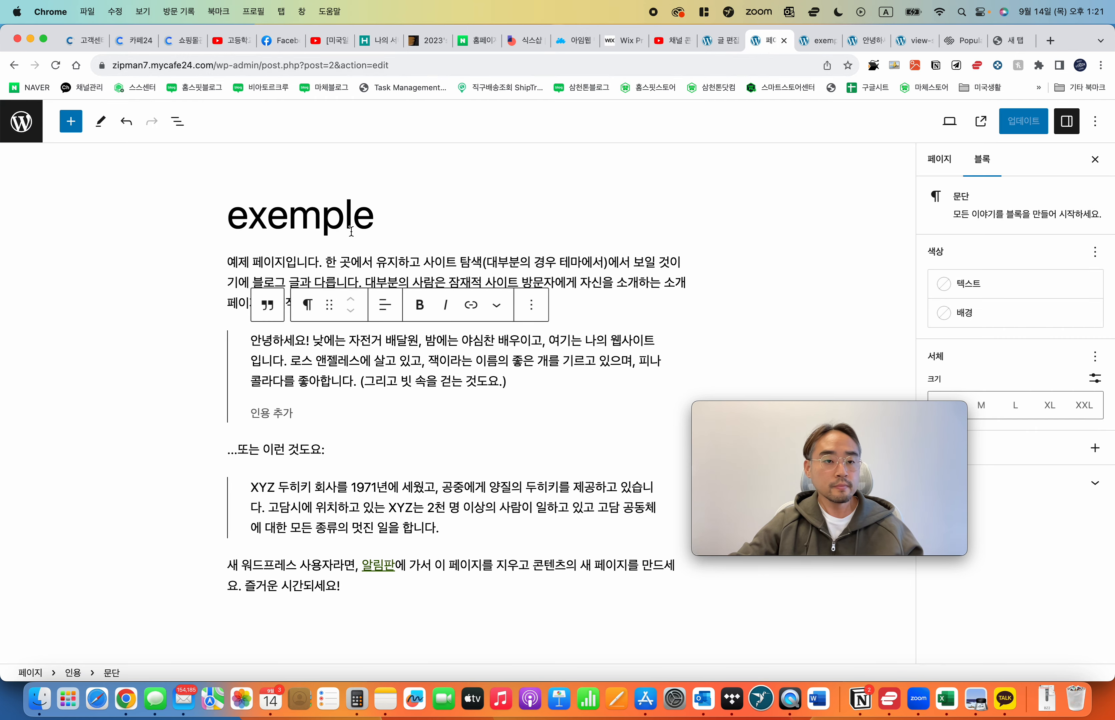
click(276, 184)
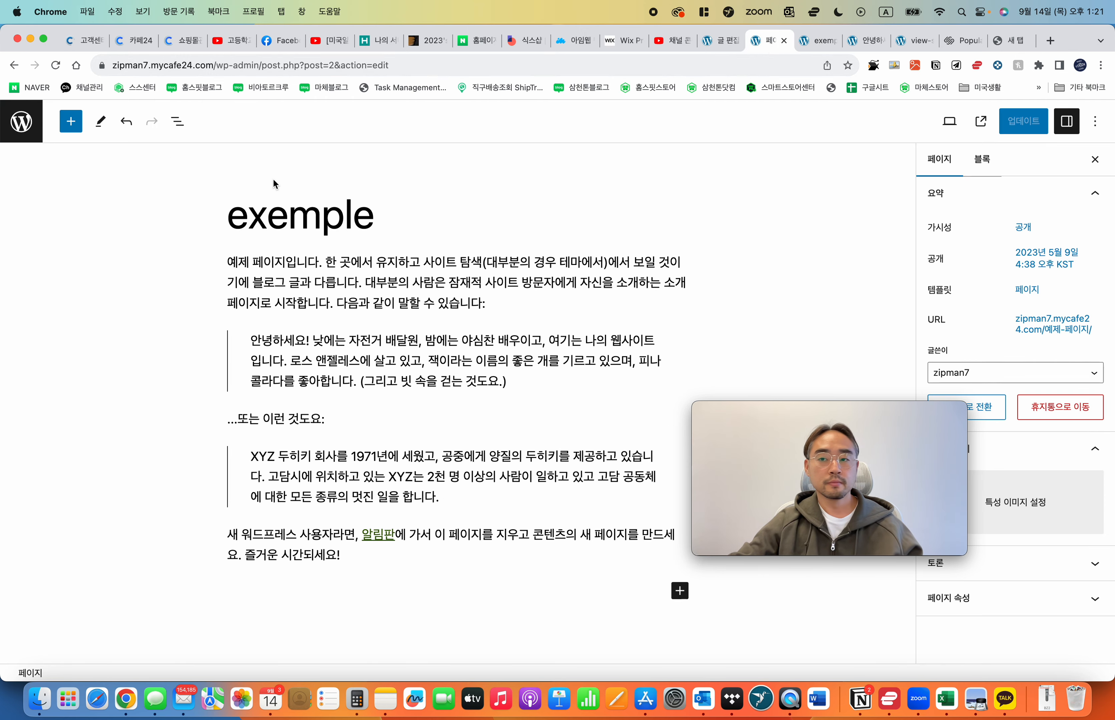
click(23, 123)
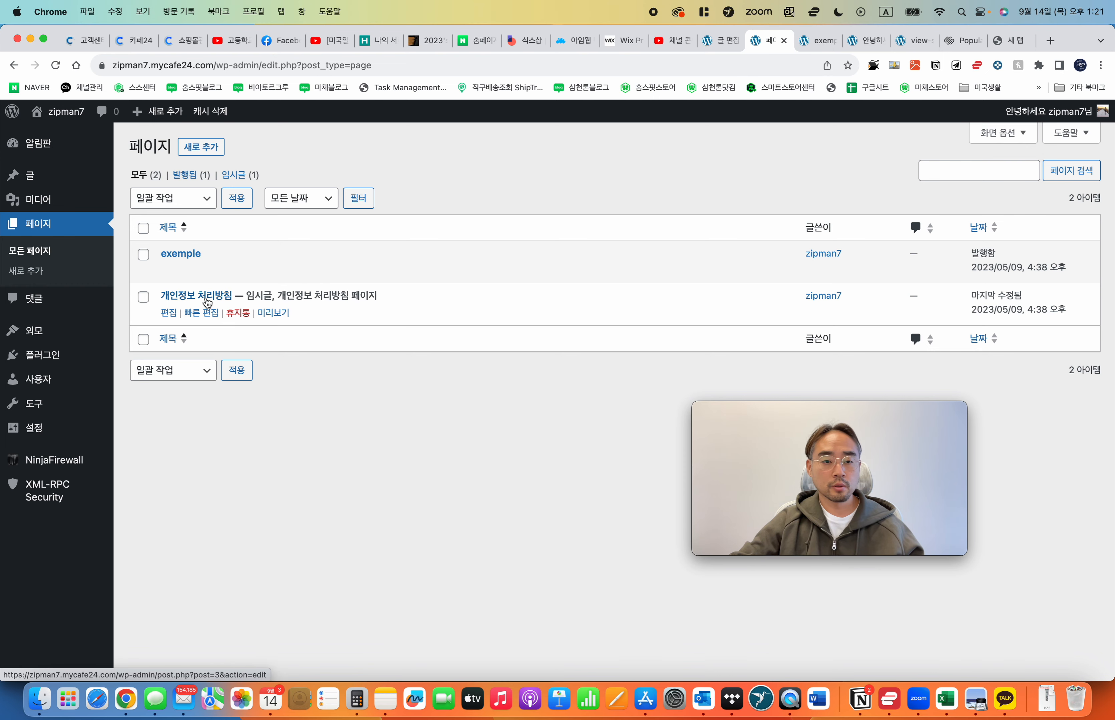
click(207, 303)
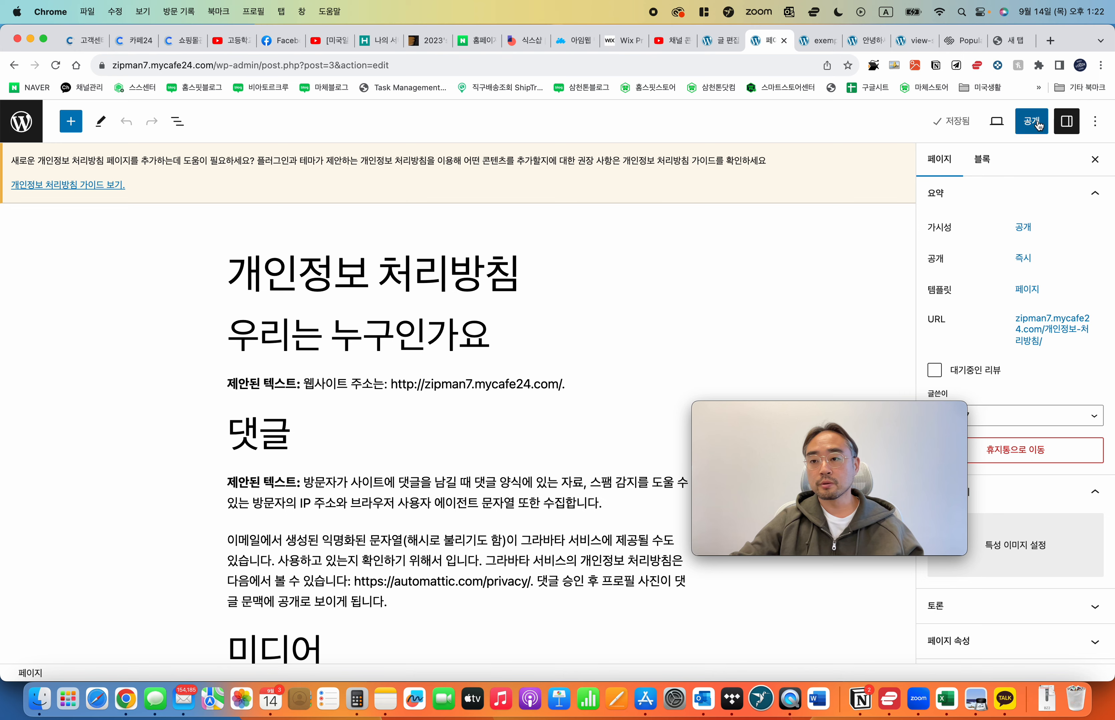
click(659, 252)
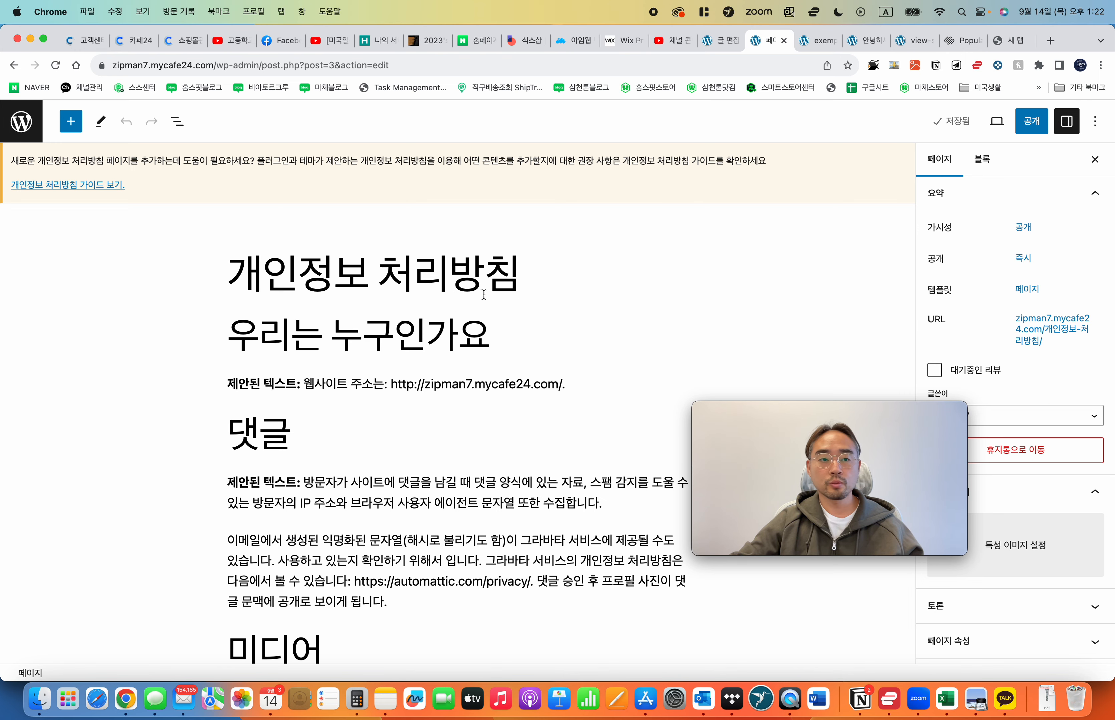
scroll(484, 294, down, 5)
scroll(484, 295, up, 5)
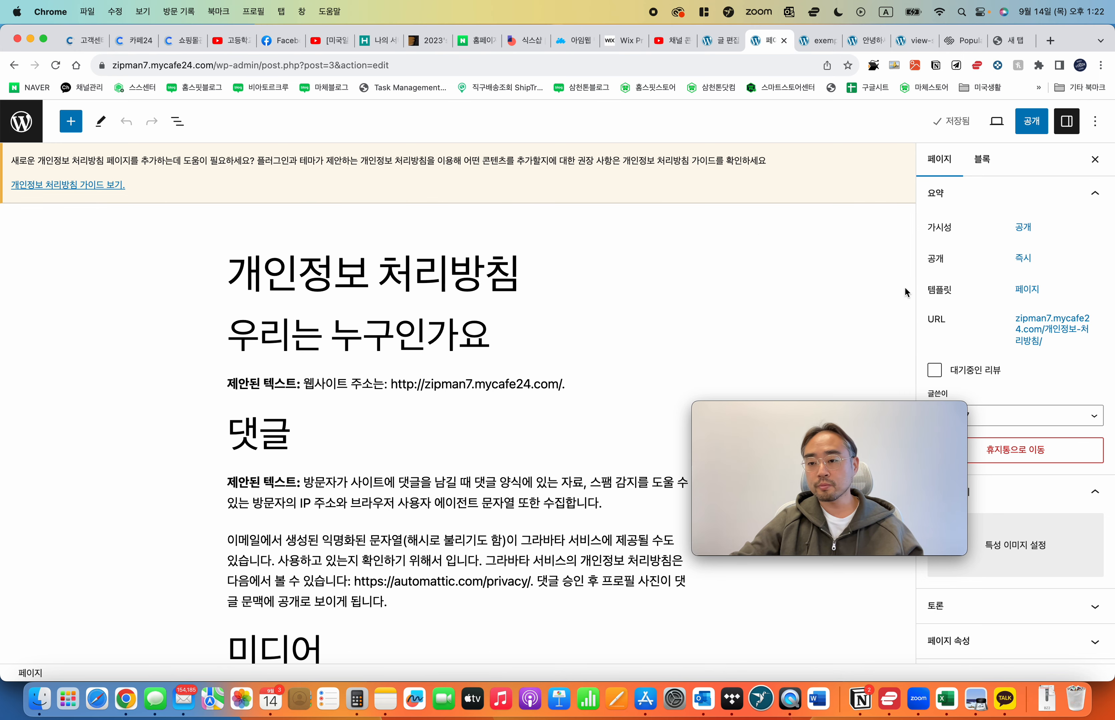
Step: Publish the 개인정보 처리방침 page and view it on the live site
click(1023, 126)
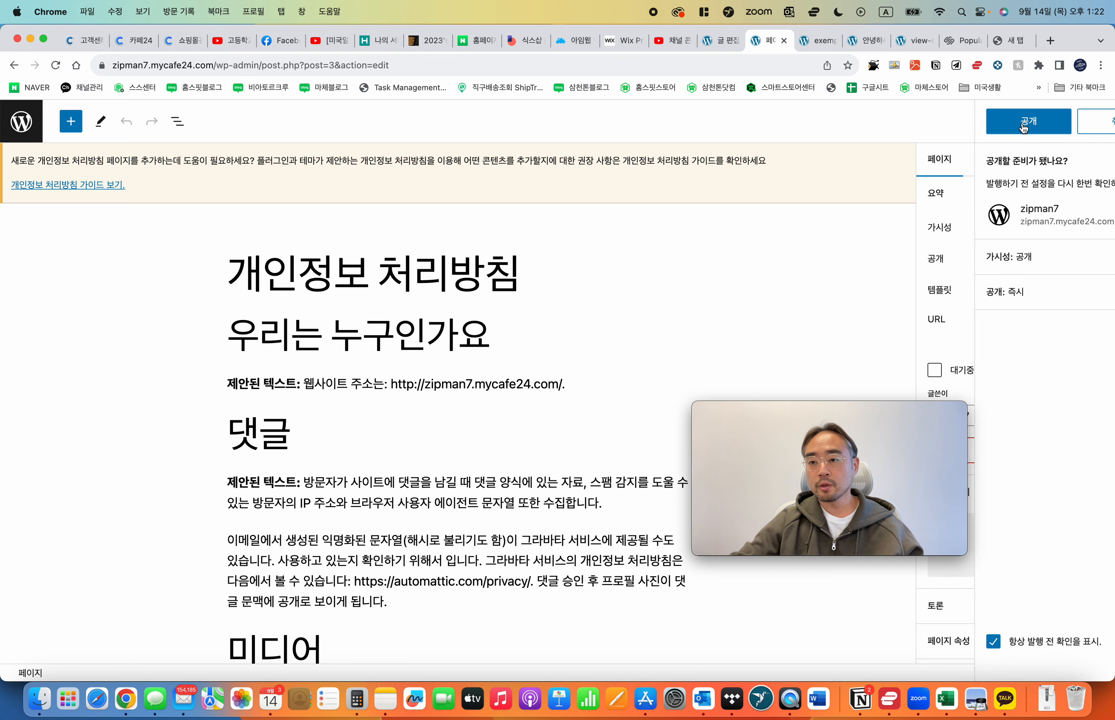
click(973, 121)
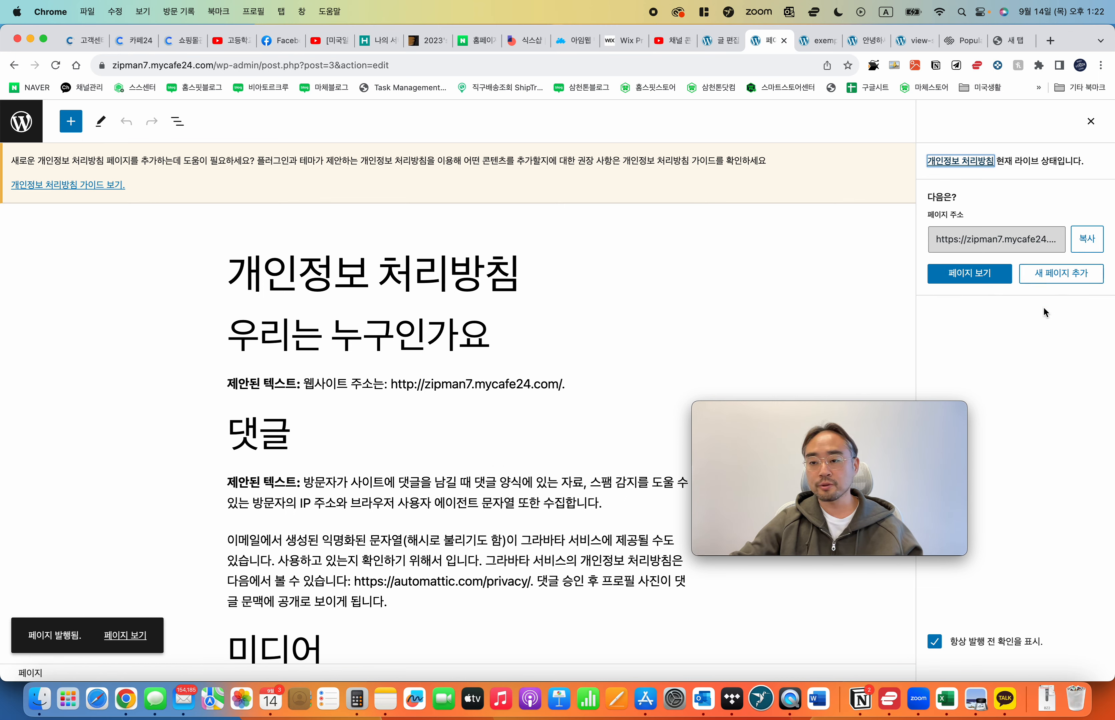
click(983, 280)
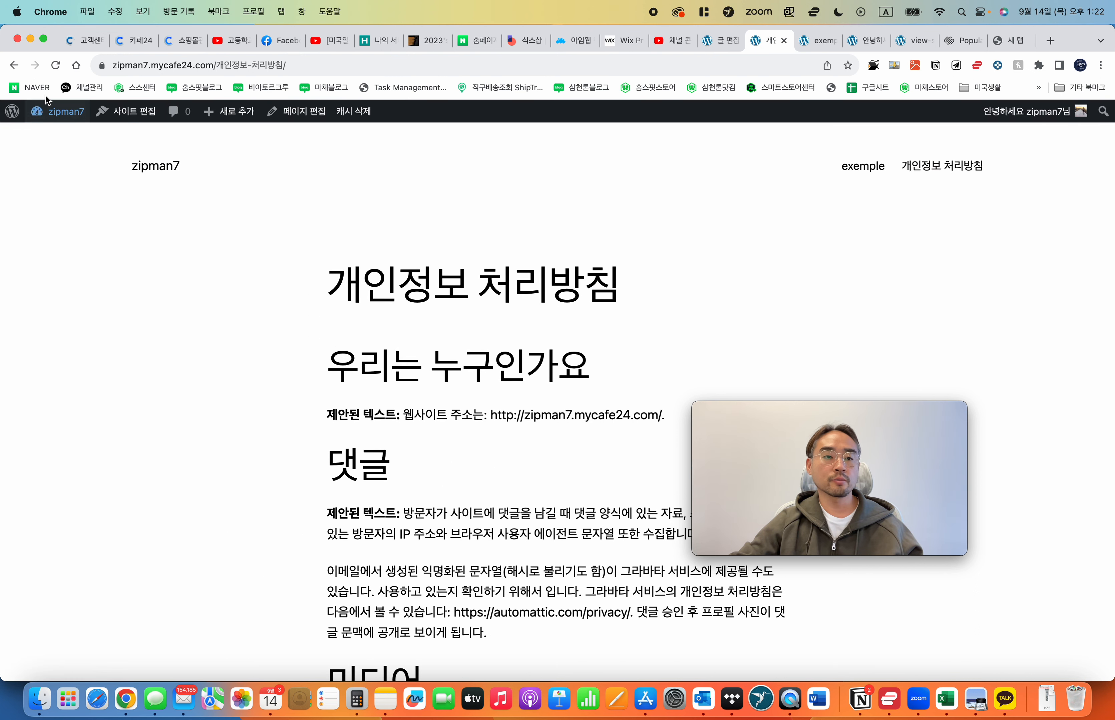
Step: Switch to the post editor, exit to the post list, and open the list of all pages
click(14, 65)
click(721, 41)
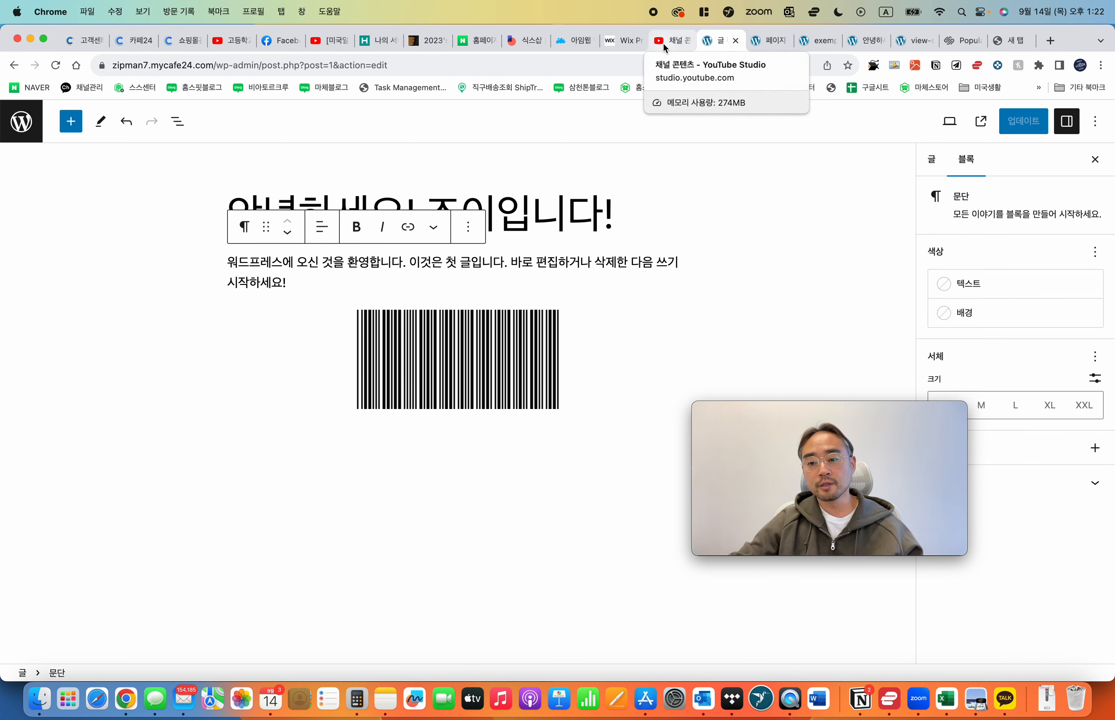
click(689, 260)
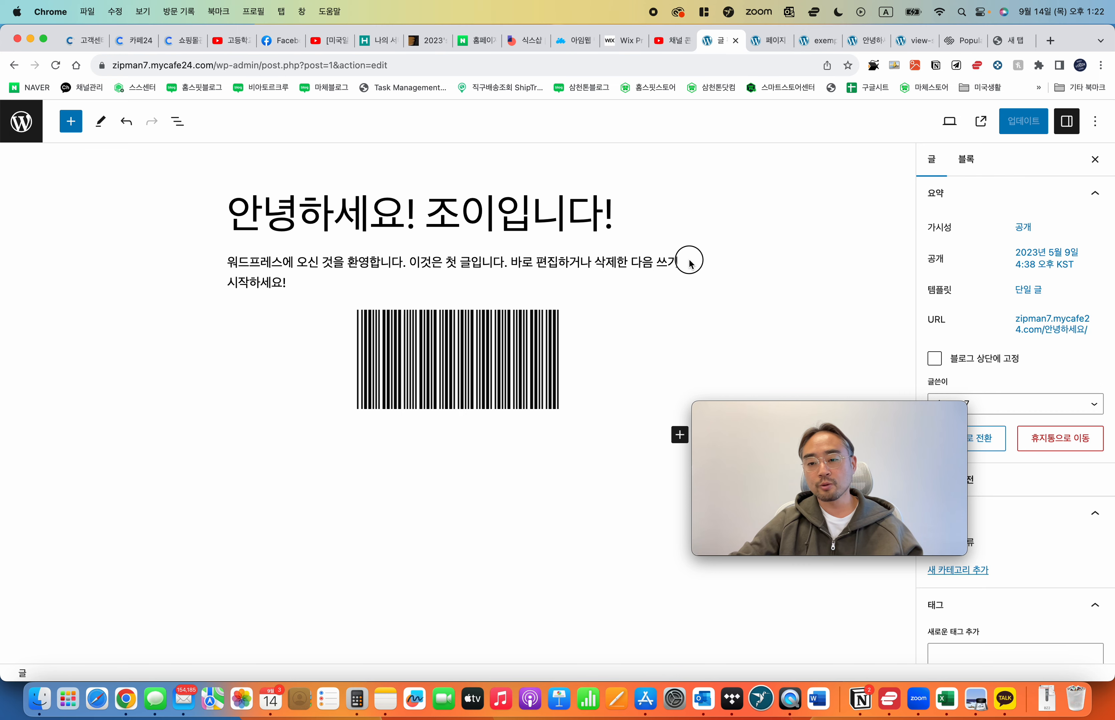
click(21, 122)
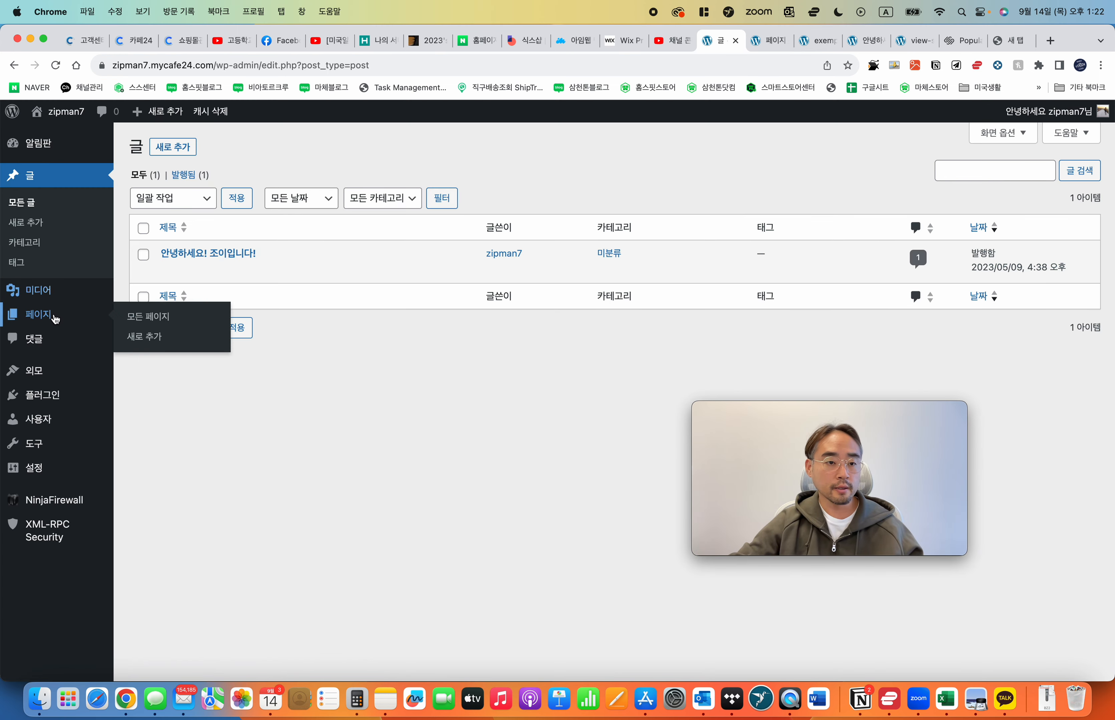
click(54, 317)
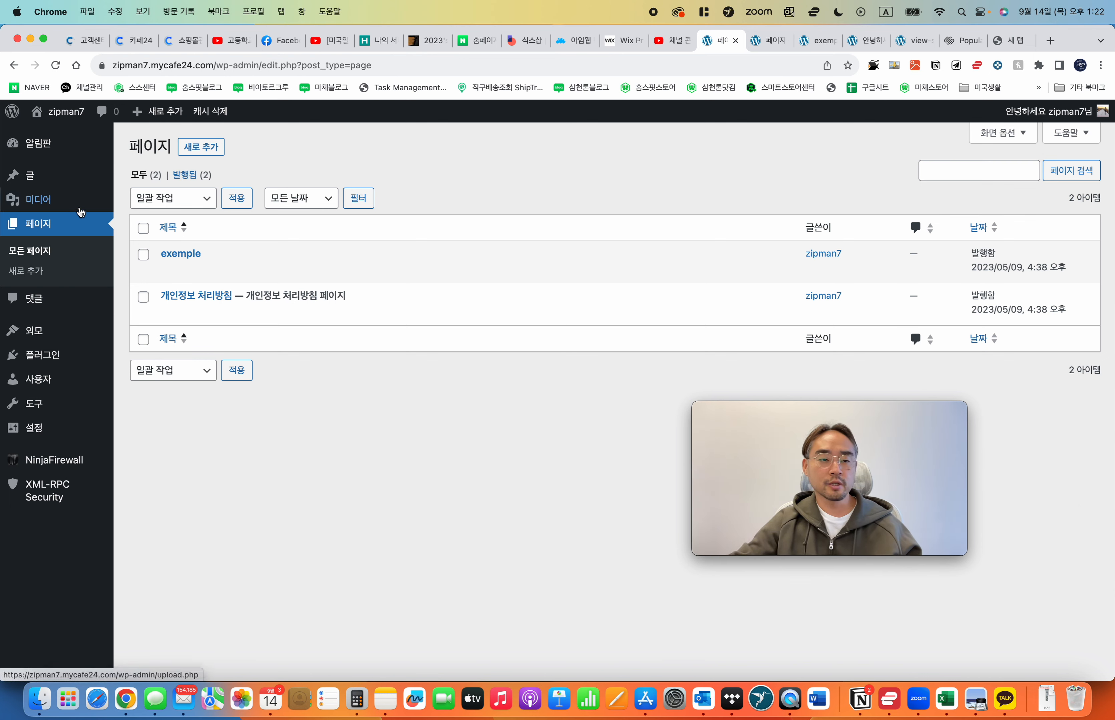
Step: Open a blank new post and leave its editor without saving, returning to the page list
mouse_move(59, 323)
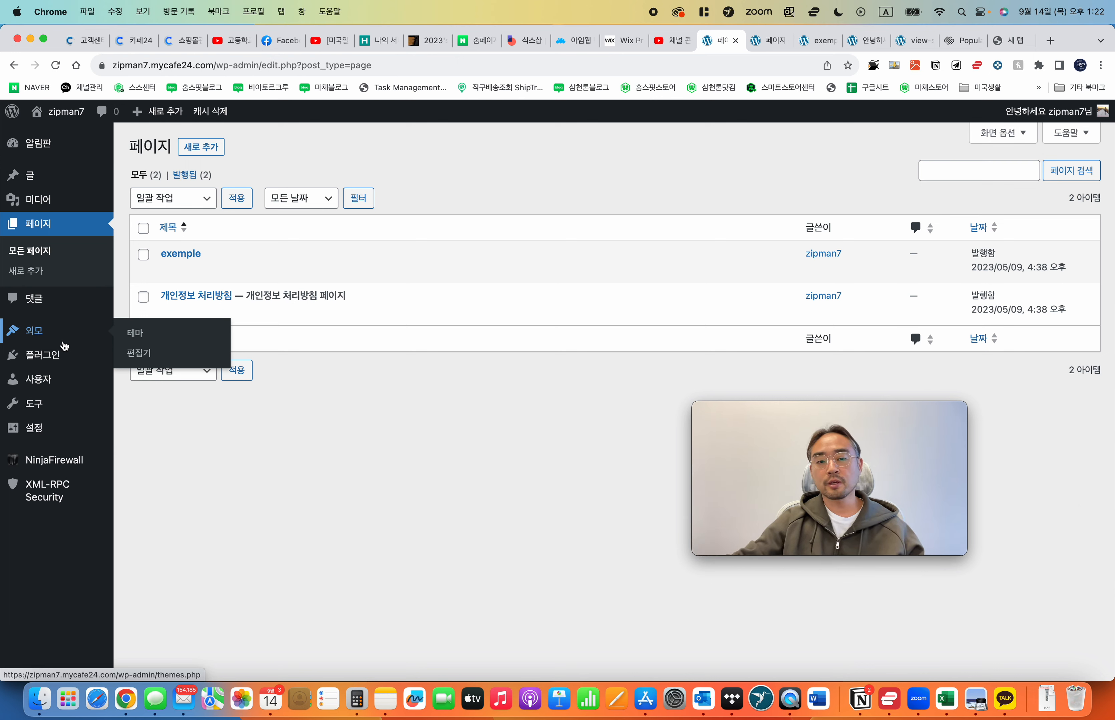
mouse_move(43, 187)
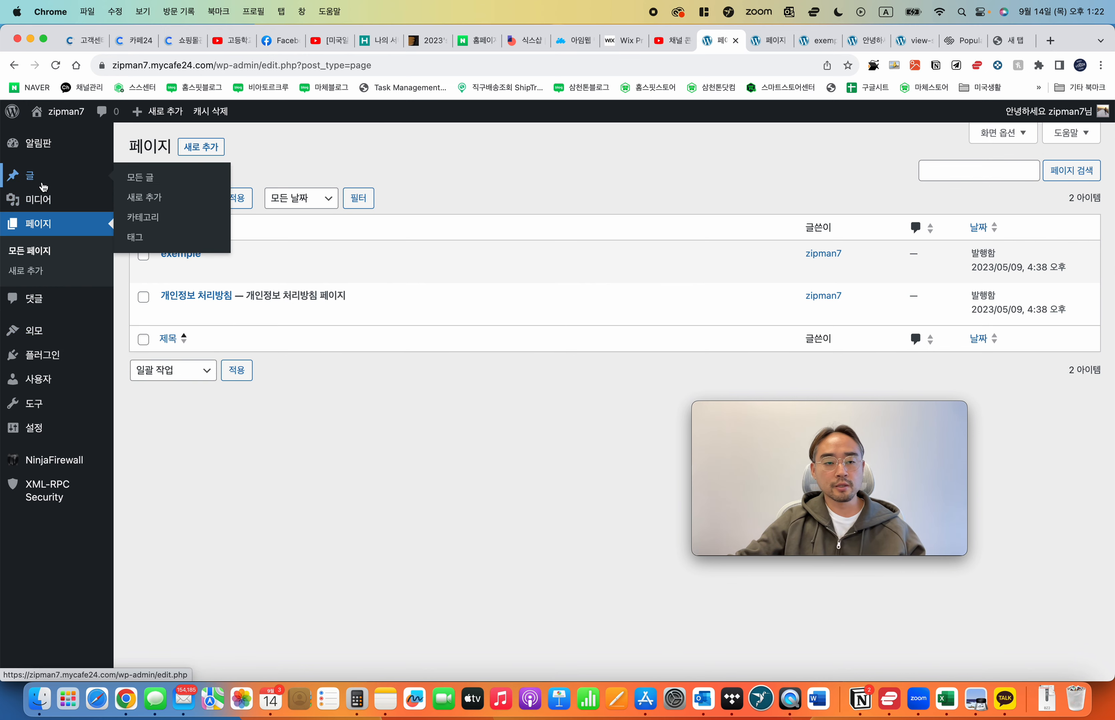
click(155, 200)
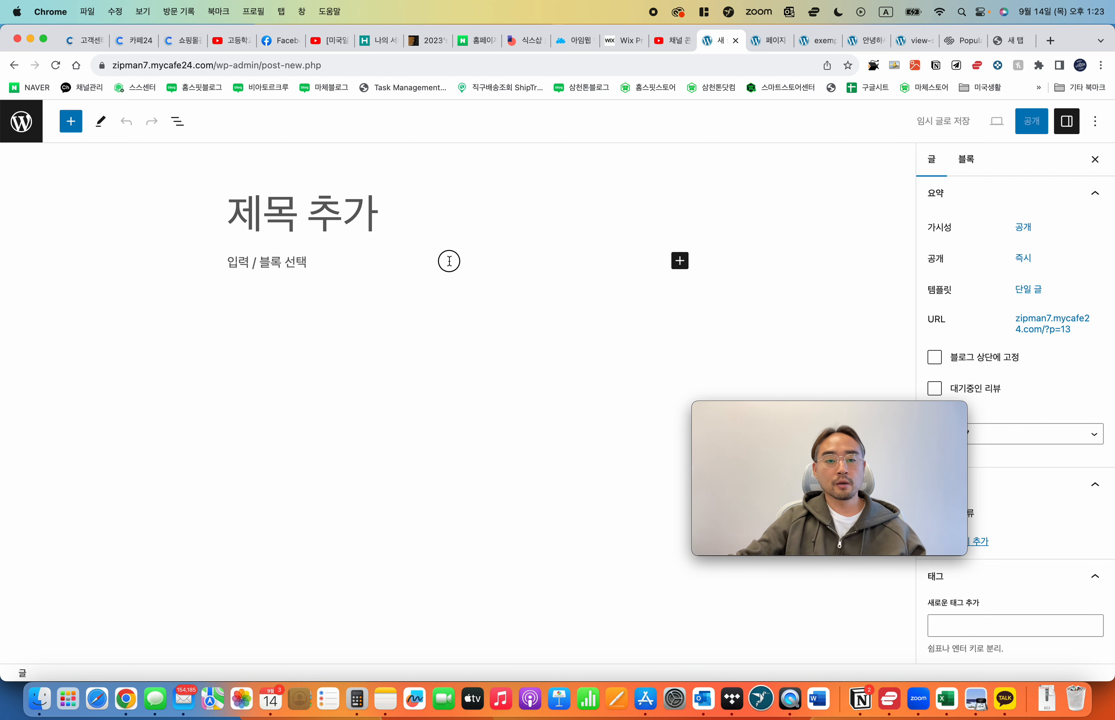
click(397, 220)
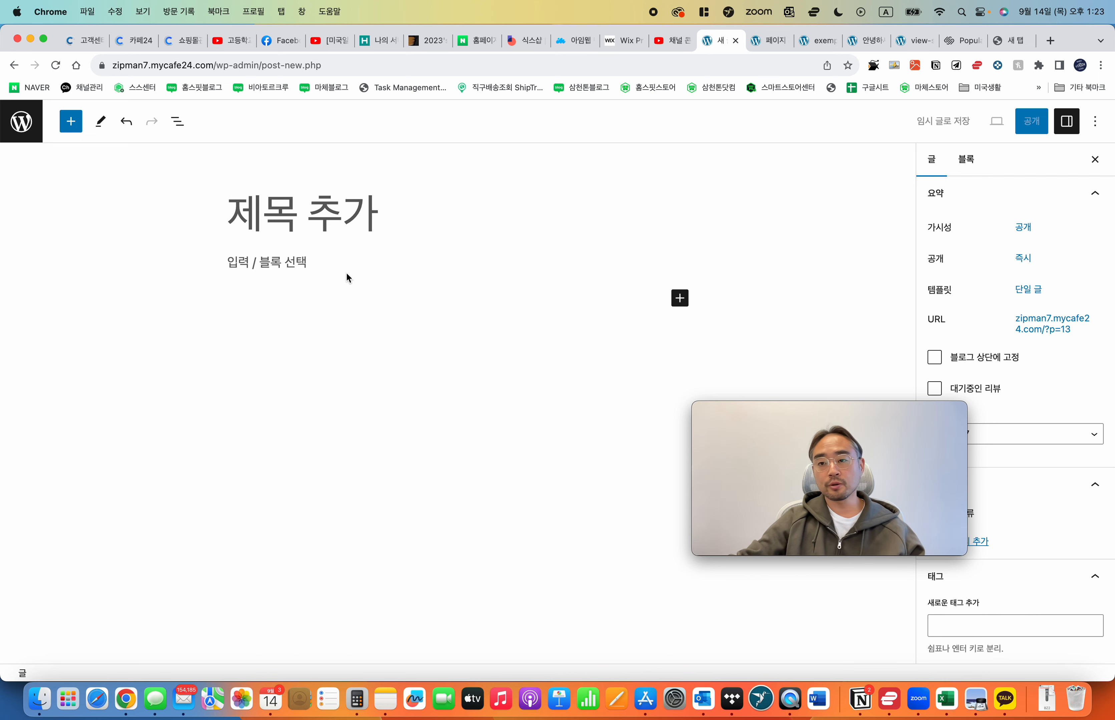
click(14, 65)
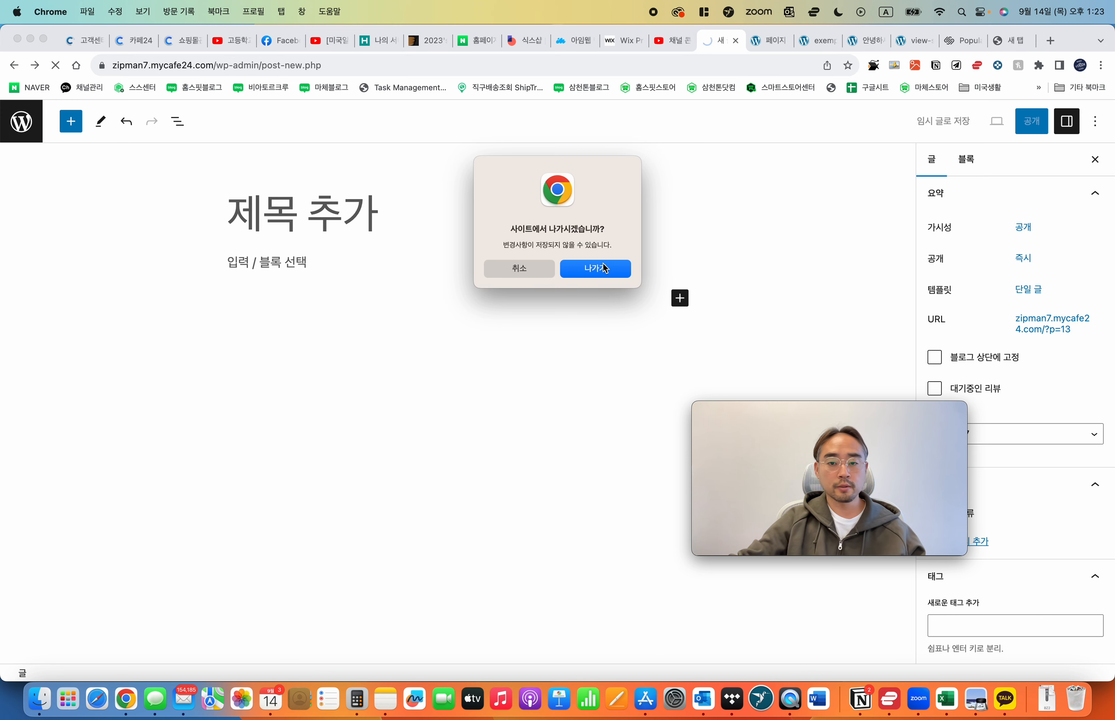
click(605, 268)
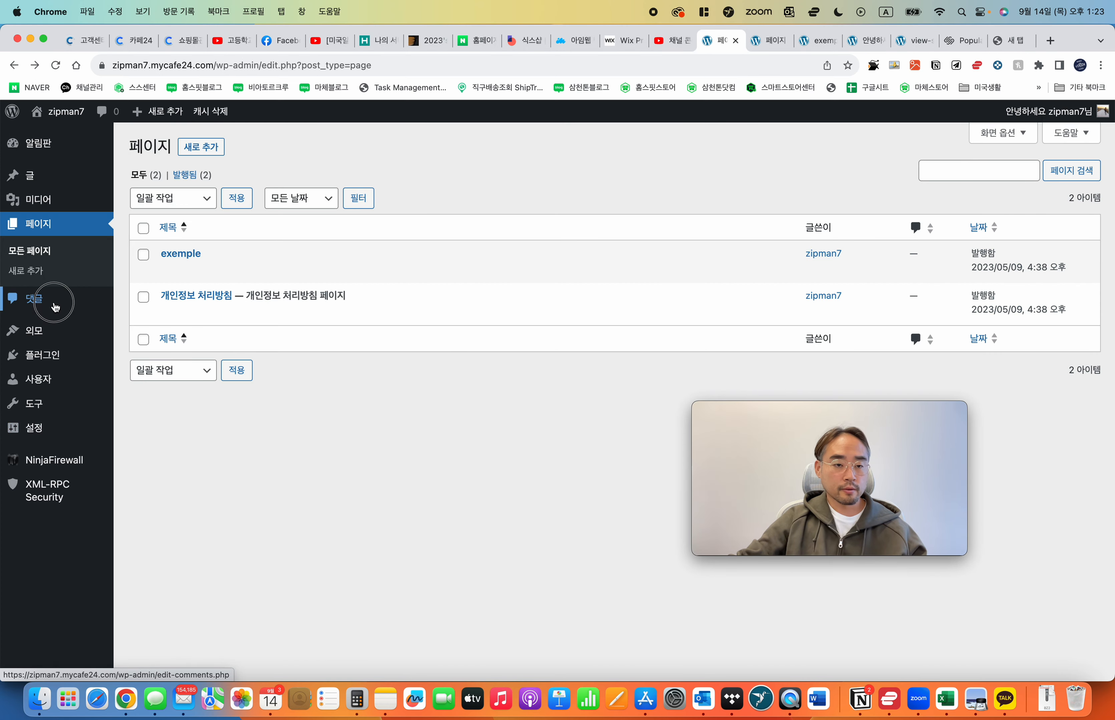
Step: Open the site's comment list and read the existing sample comment
click(55, 307)
mouse_move(55, 235)
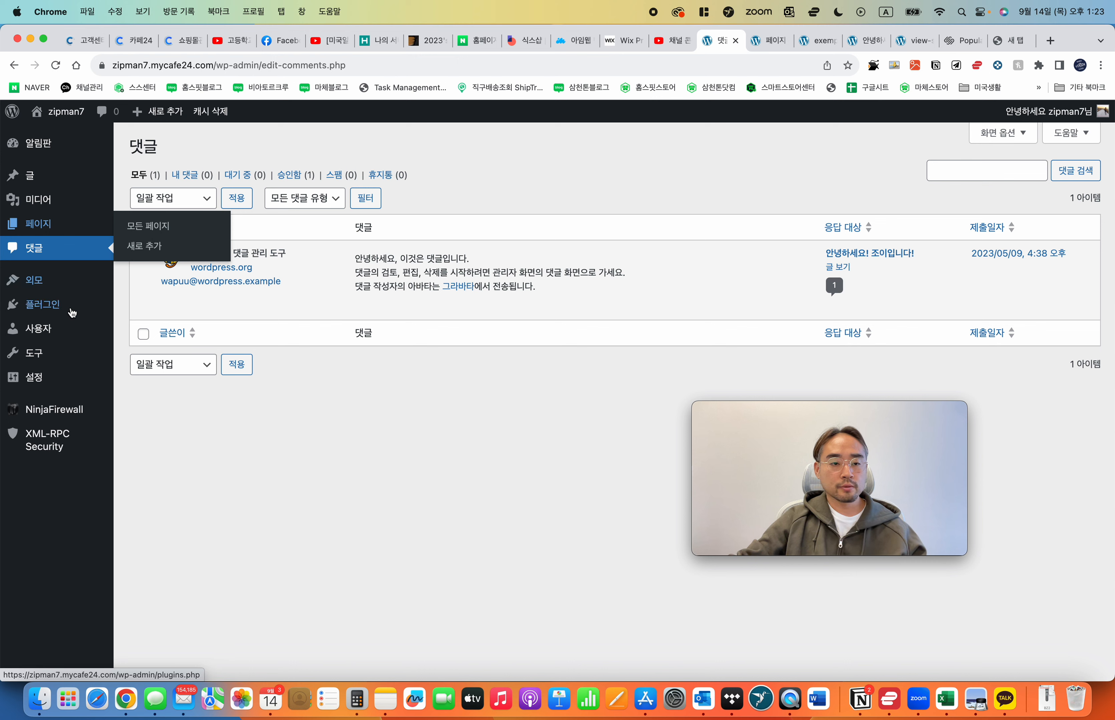
mouse_move(70, 372)
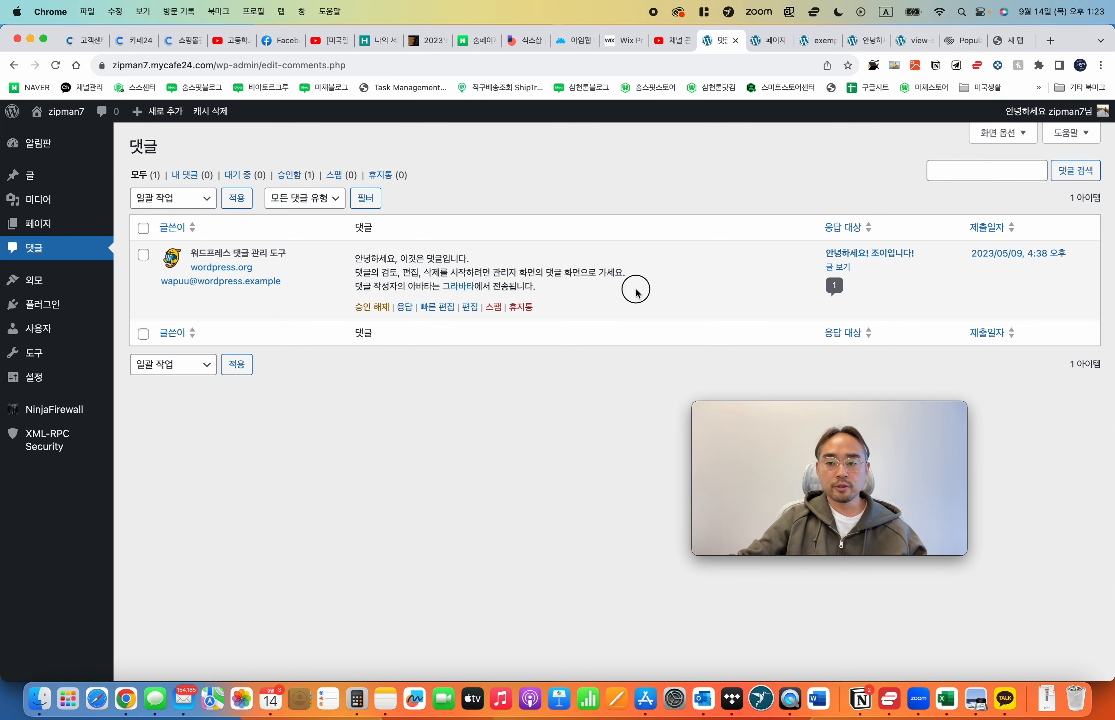
mouse_move(635, 290)
mouse_down()
mouse_move(554, 270)
mouse_move(615, 290)
mouse_up()
click(615, 290)
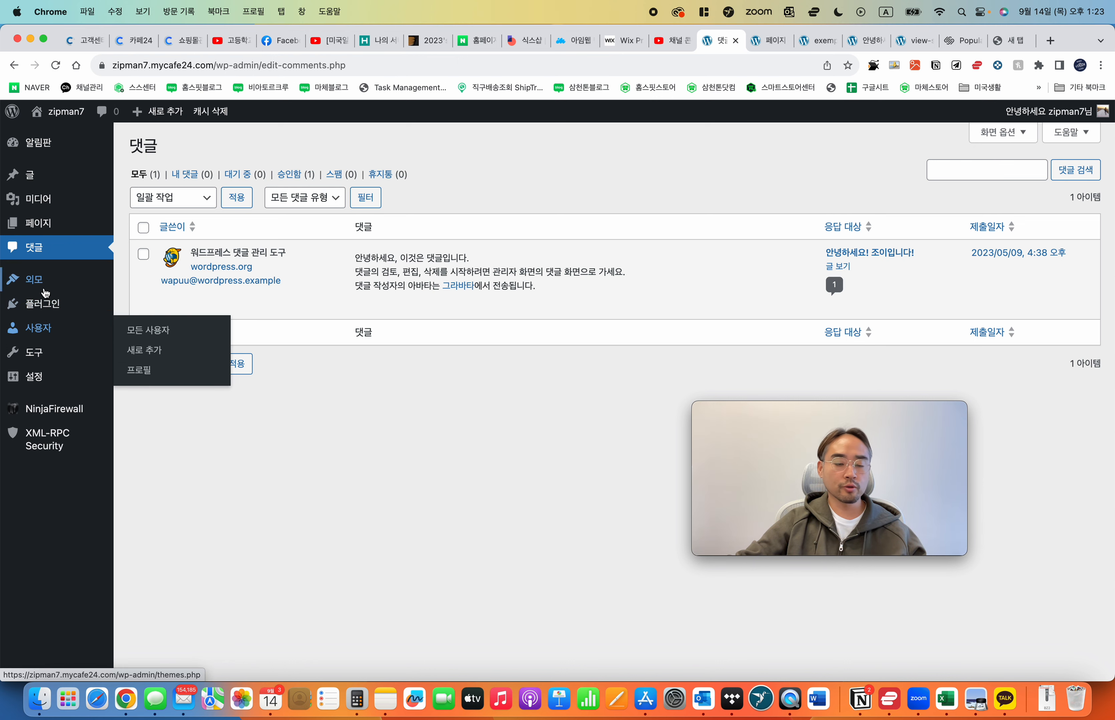
Step: Open the installed themes and examine the details of the active Twenty Twenty-Three theme
mouse_move(45, 293)
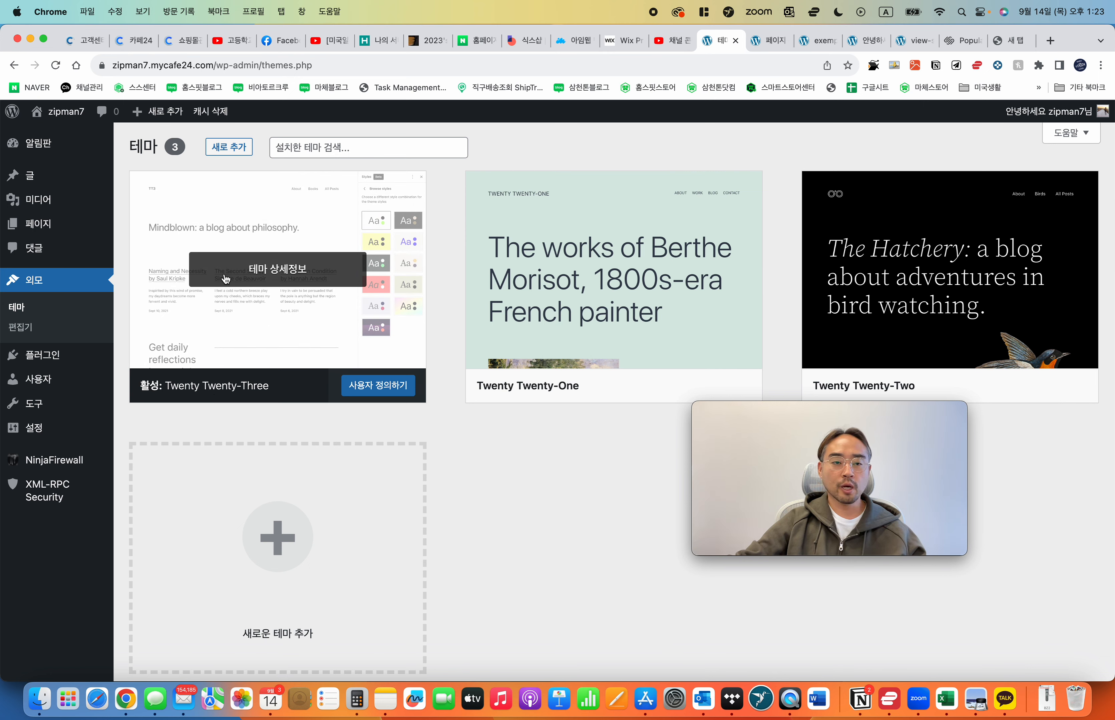
click(303, 277)
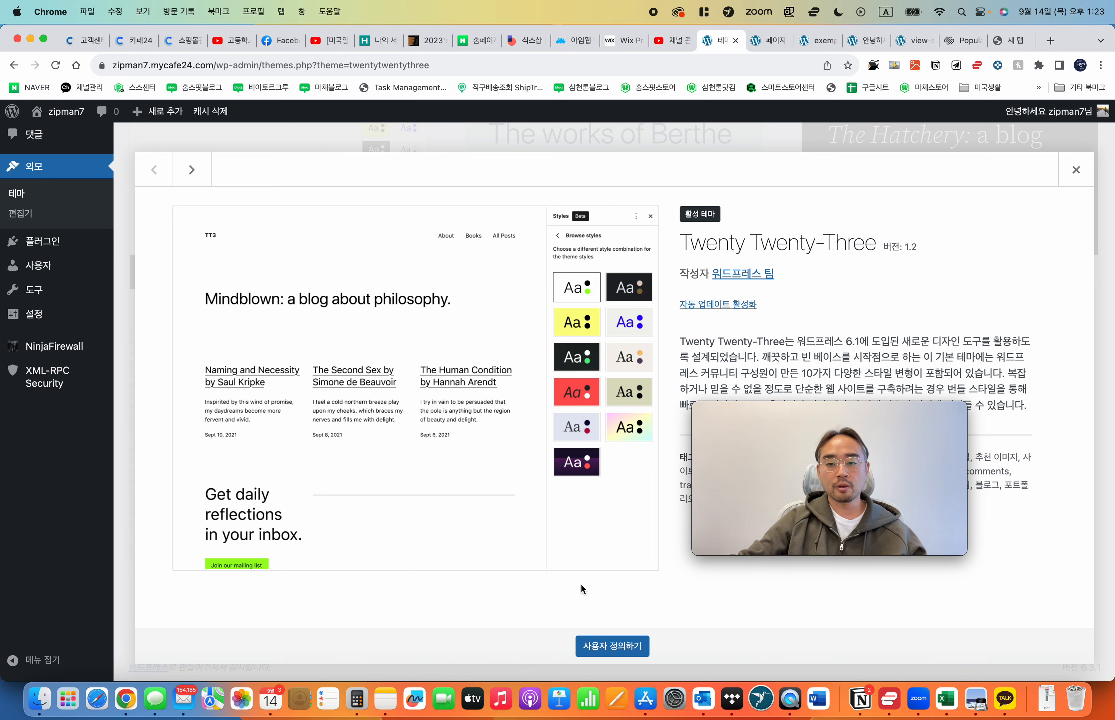
drag(803, 466, 894, 327)
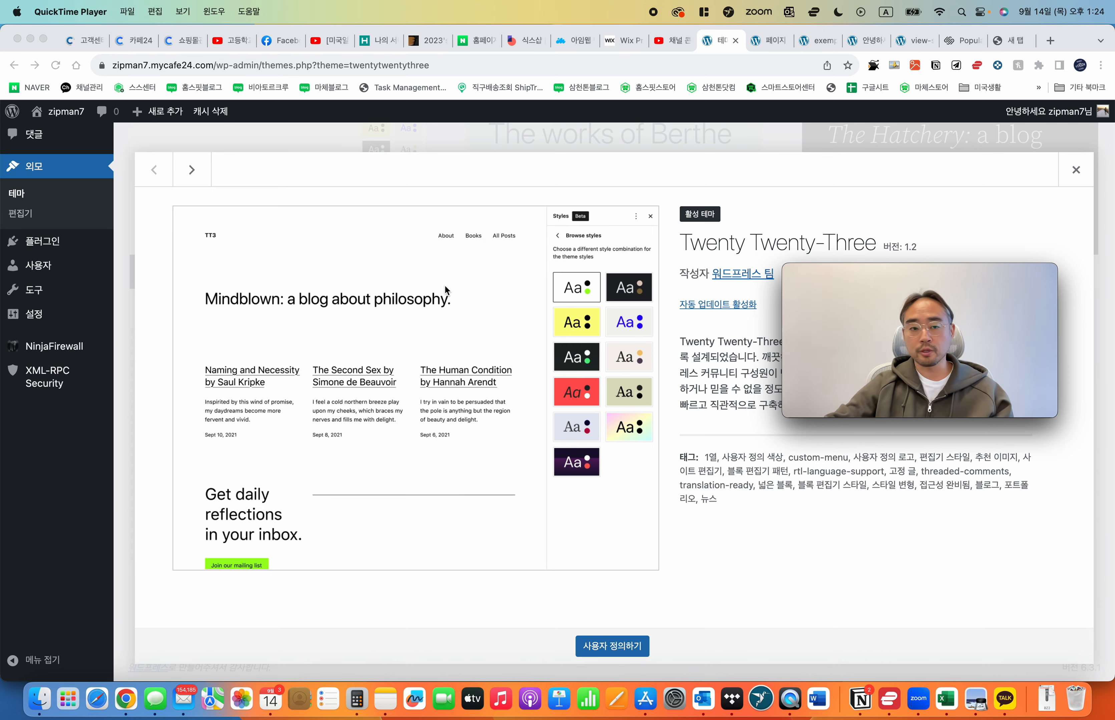
click(402, 329)
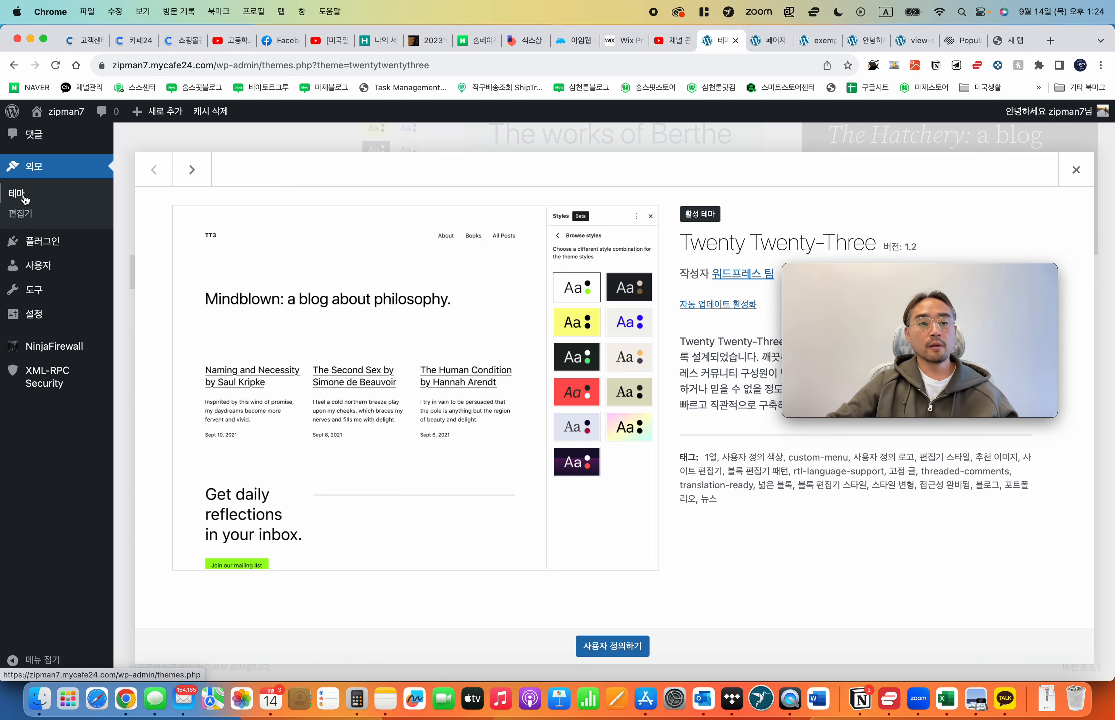
Step: Return to the theme list, start customizing Twenty Twenty-Three, and open its blog home template for editing
click(23, 197)
scroll(419, 390, down, 5)
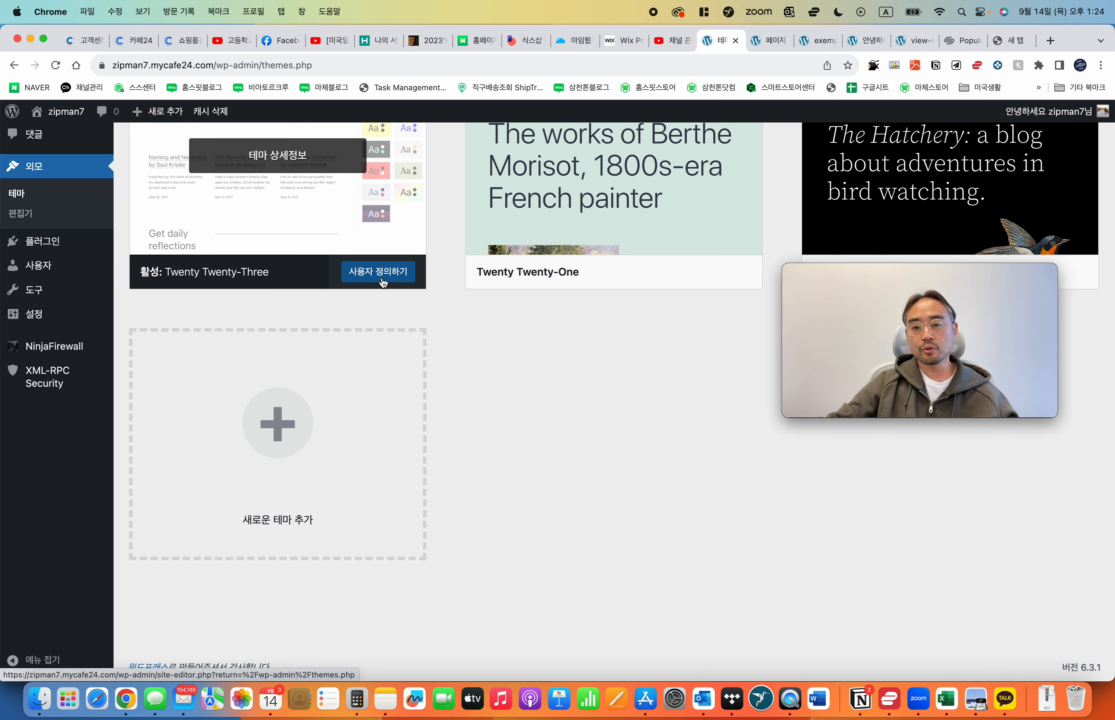
click(394, 272)
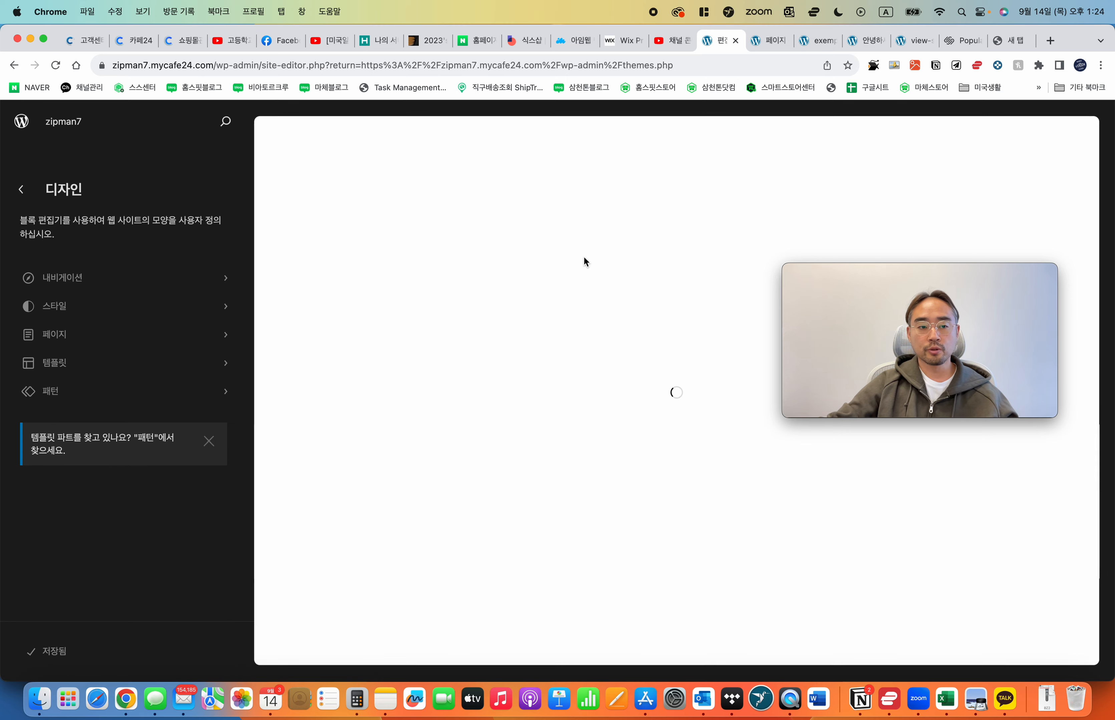
mouse_move(937, 328)
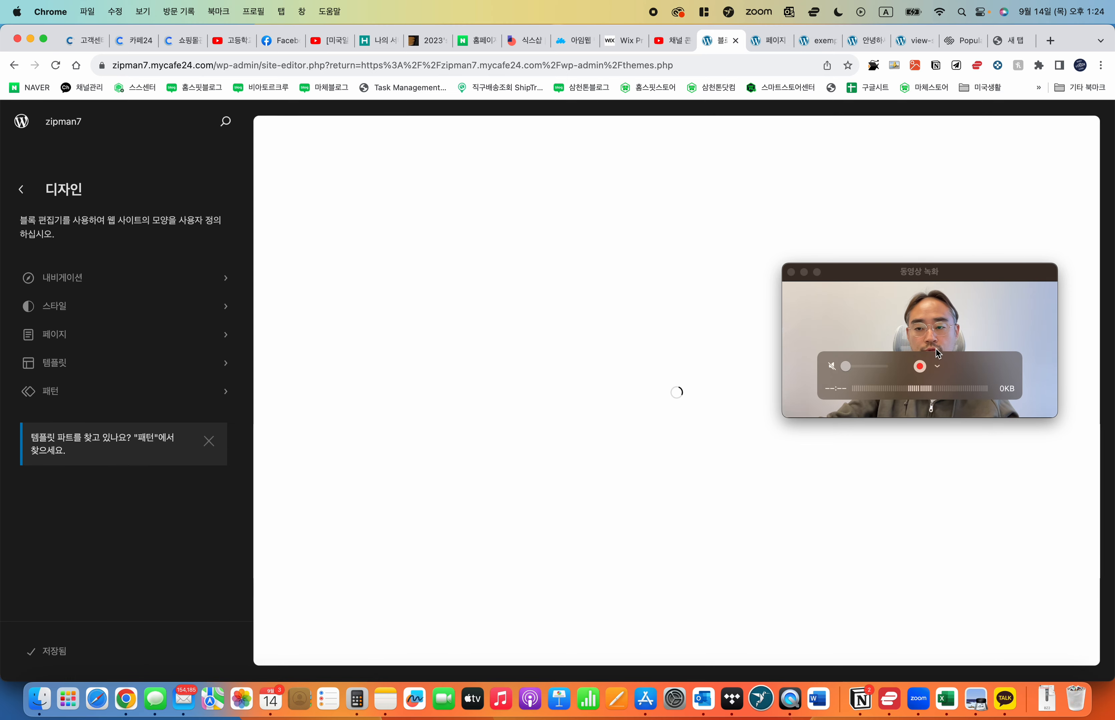
drag(937, 327, 940, 515)
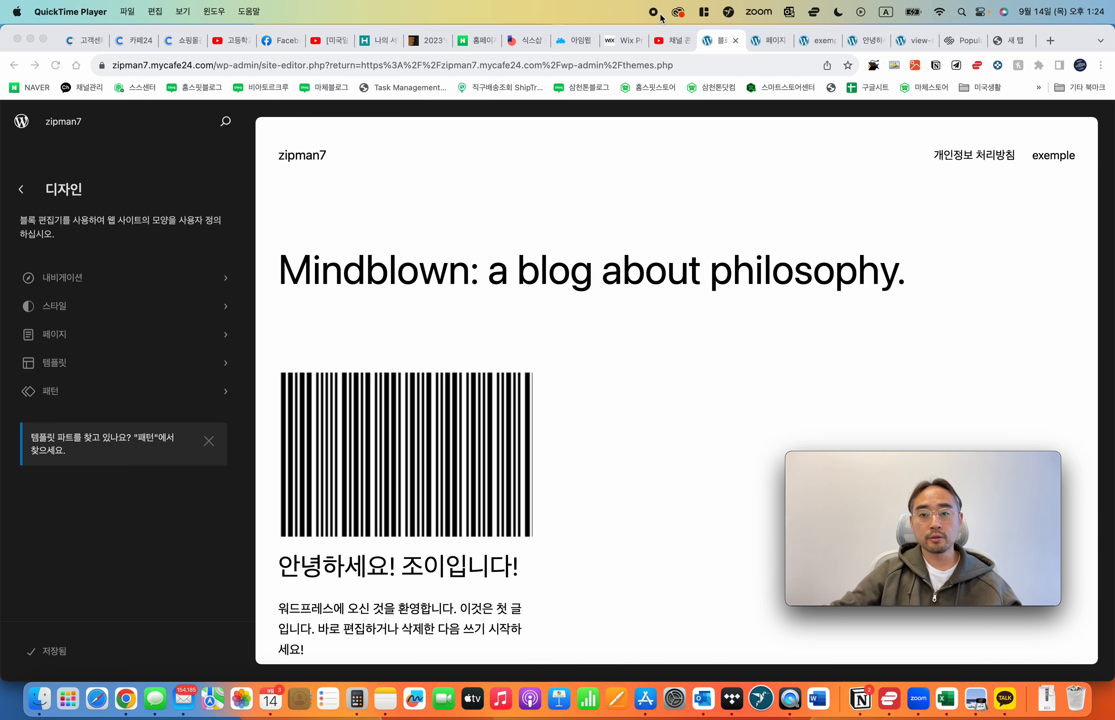
click(682, 351)
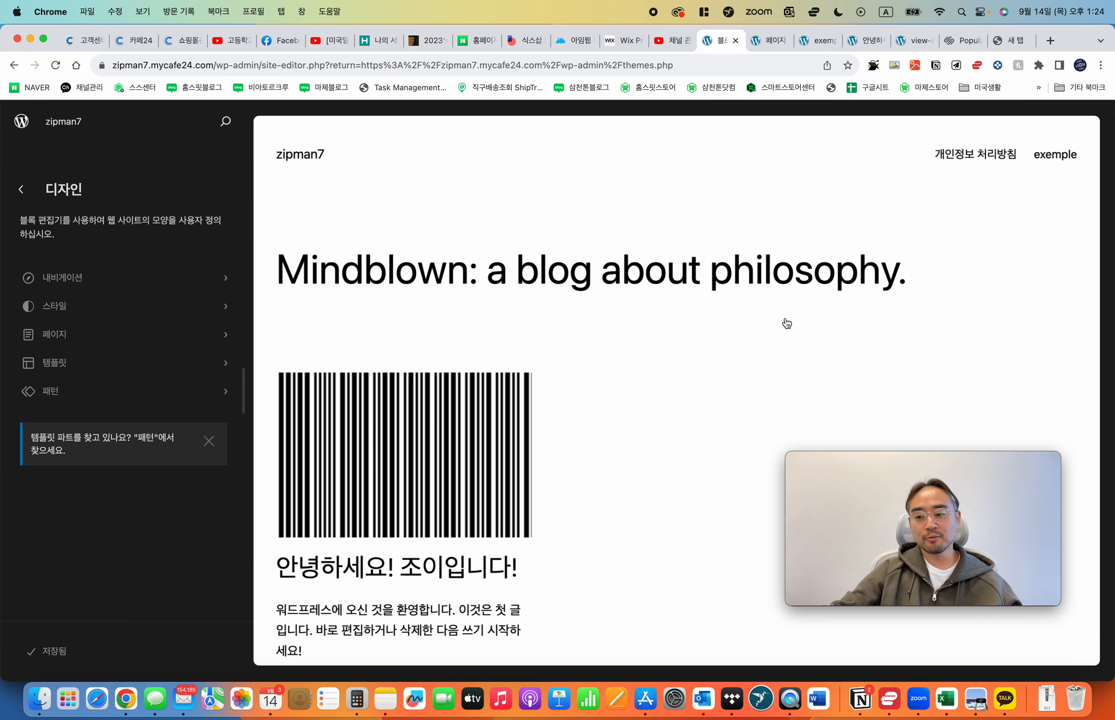
click(785, 340)
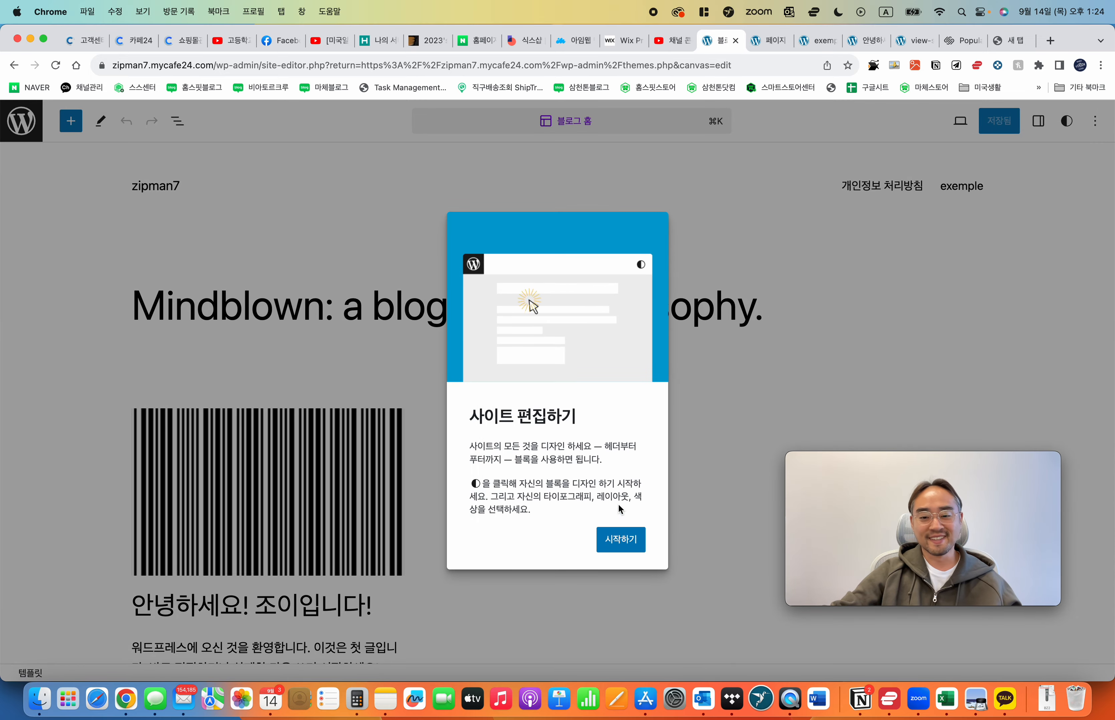
Step: Dismiss the site editing welcome guide and inspect the query loop and main heading blocks of the blog home template
click(625, 544)
click(625, 523)
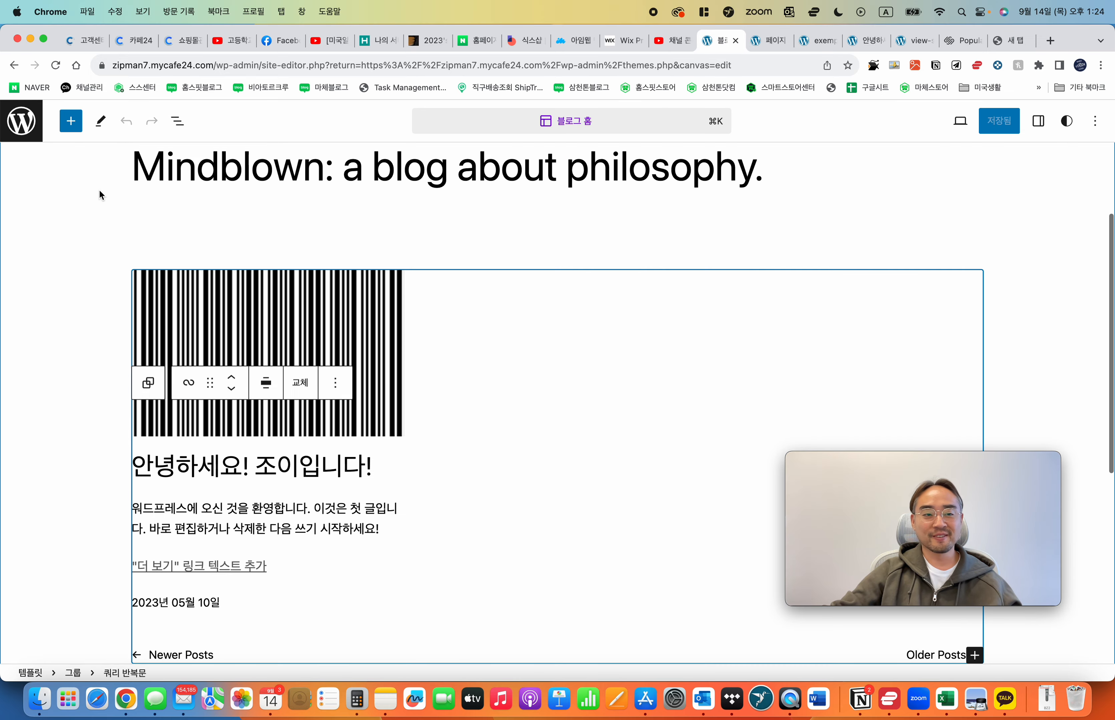
click(580, 237)
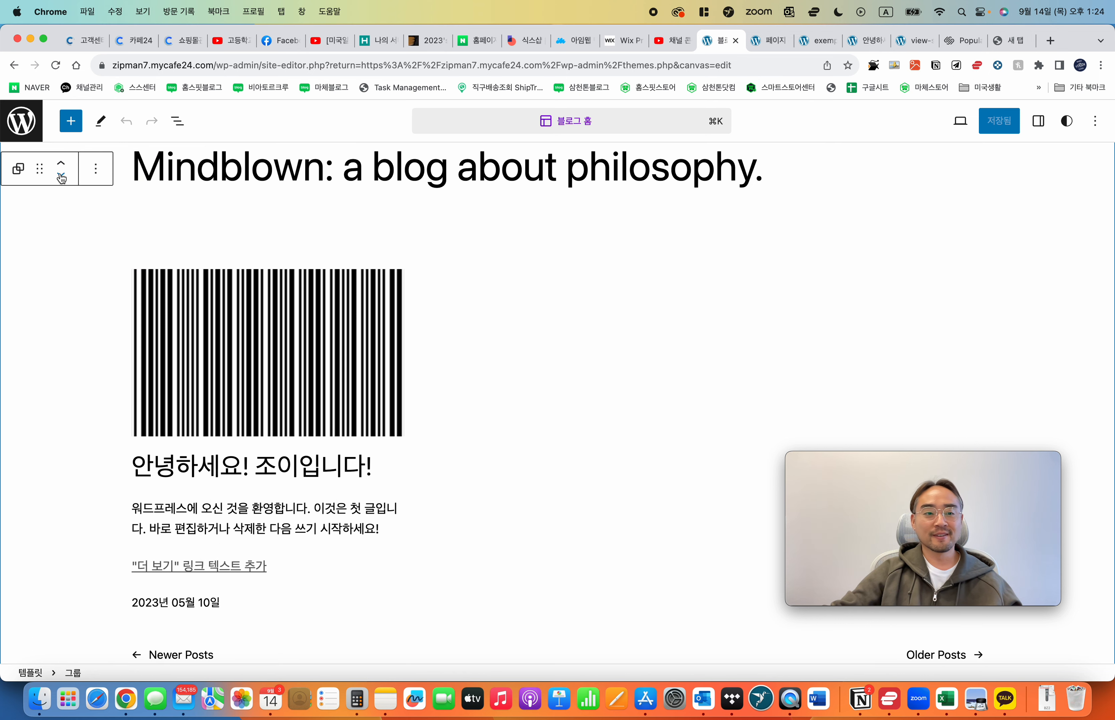
click(266, 288)
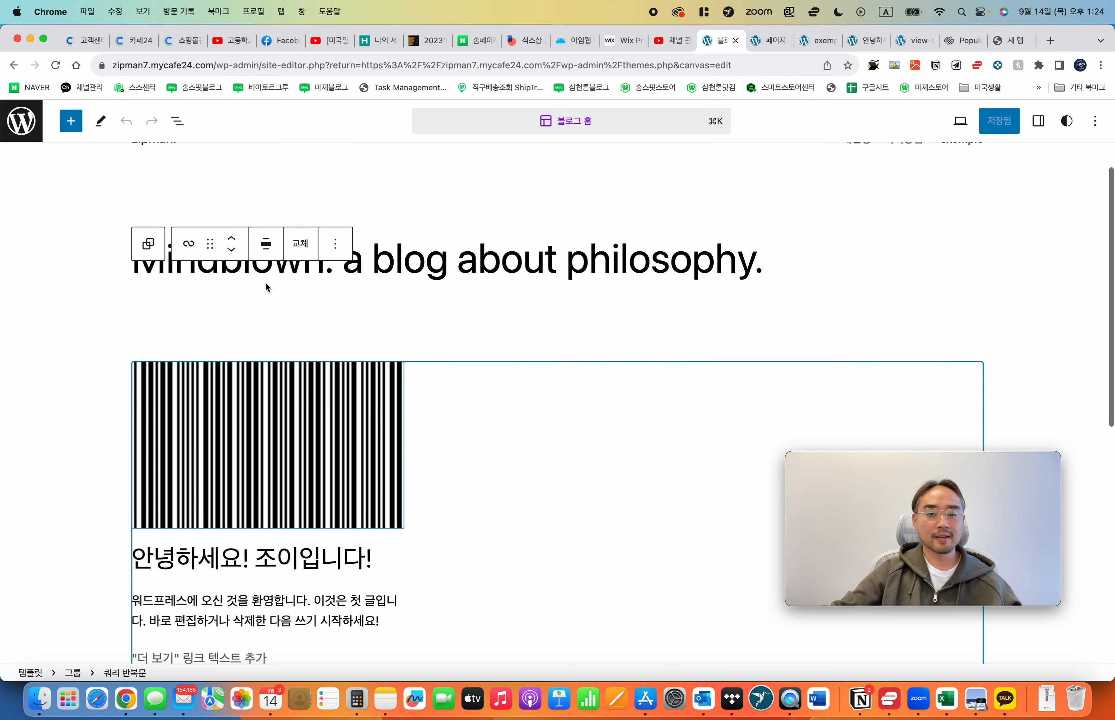
click(252, 305)
double_click(256, 307)
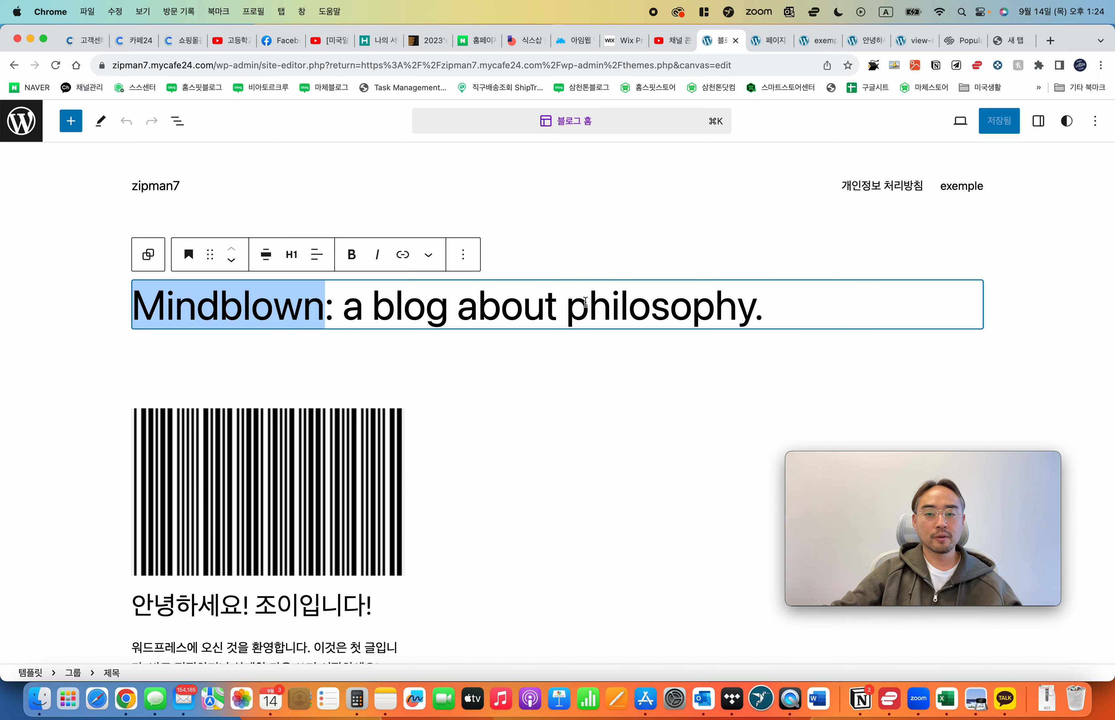
click(585, 302)
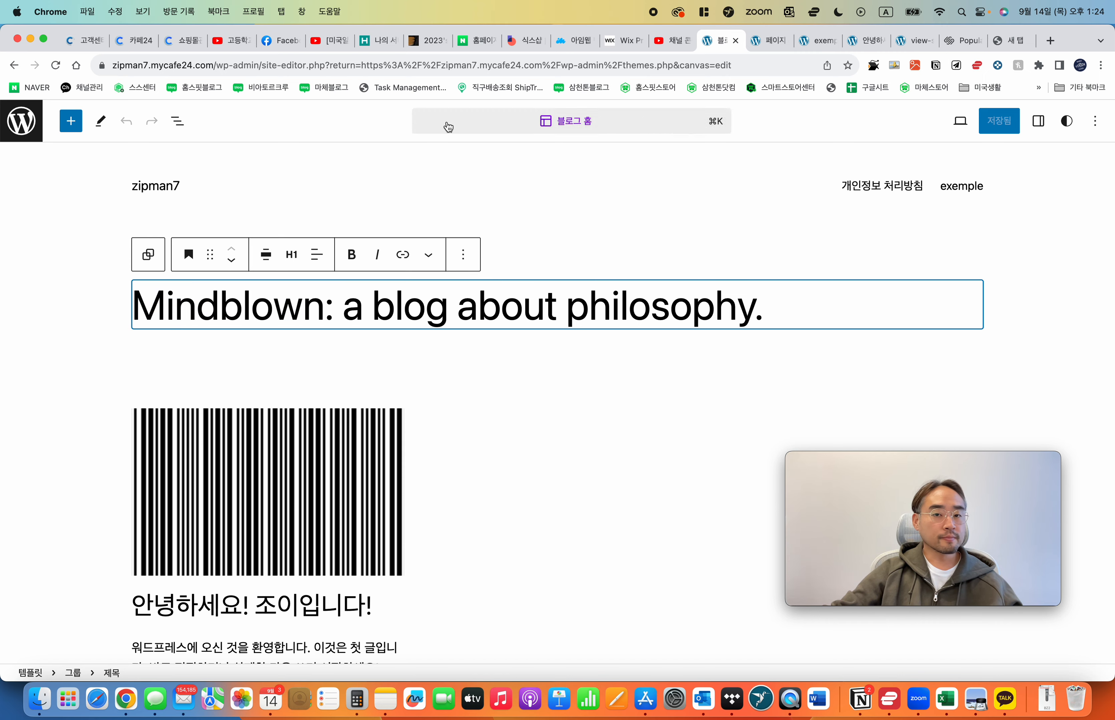
Step: Try the command palette, and examine the header's navigation block with its menu links
click(567, 133)
click(724, 133)
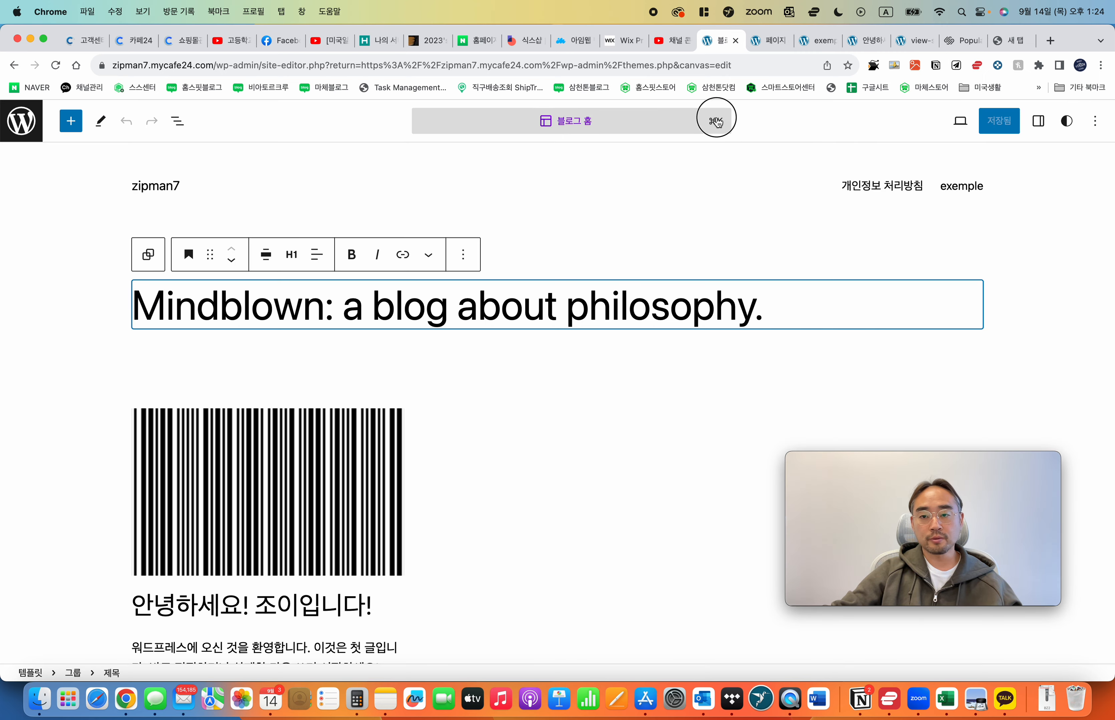
click(717, 123)
click(723, 179)
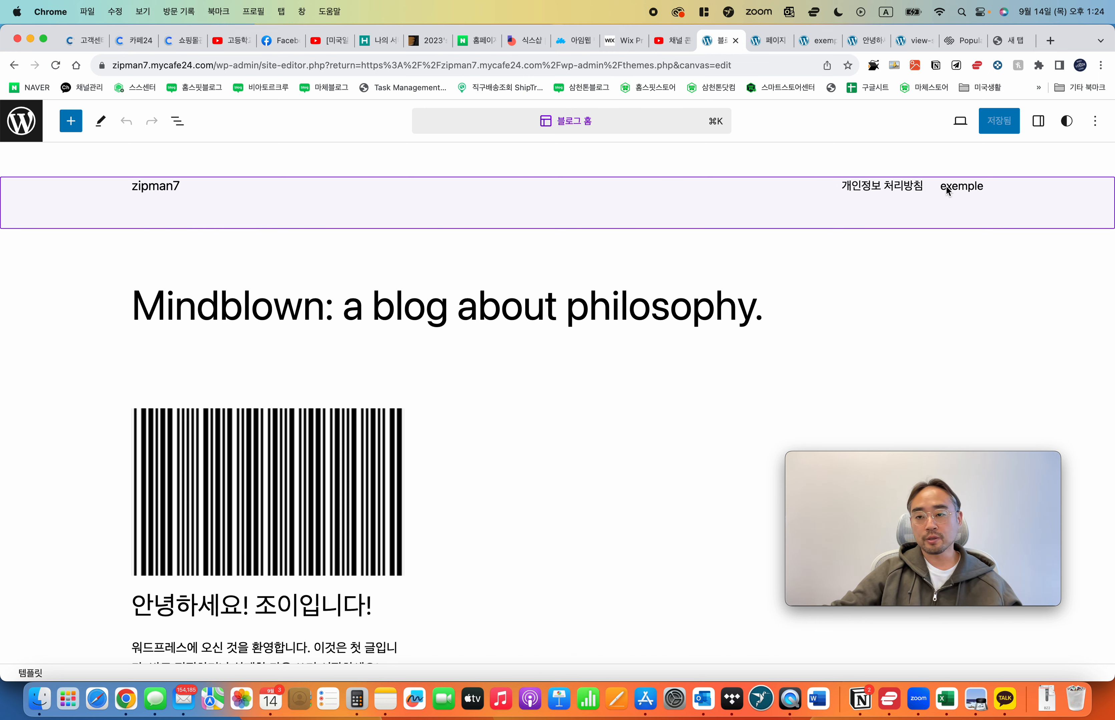
click(895, 188)
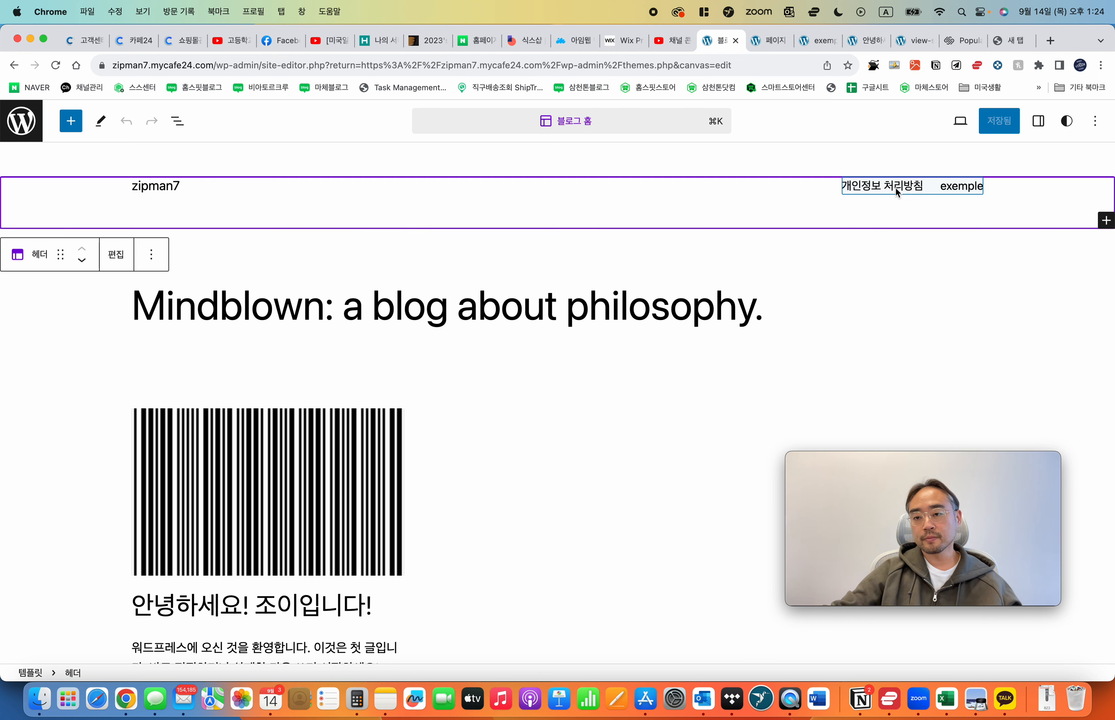
click(866, 188)
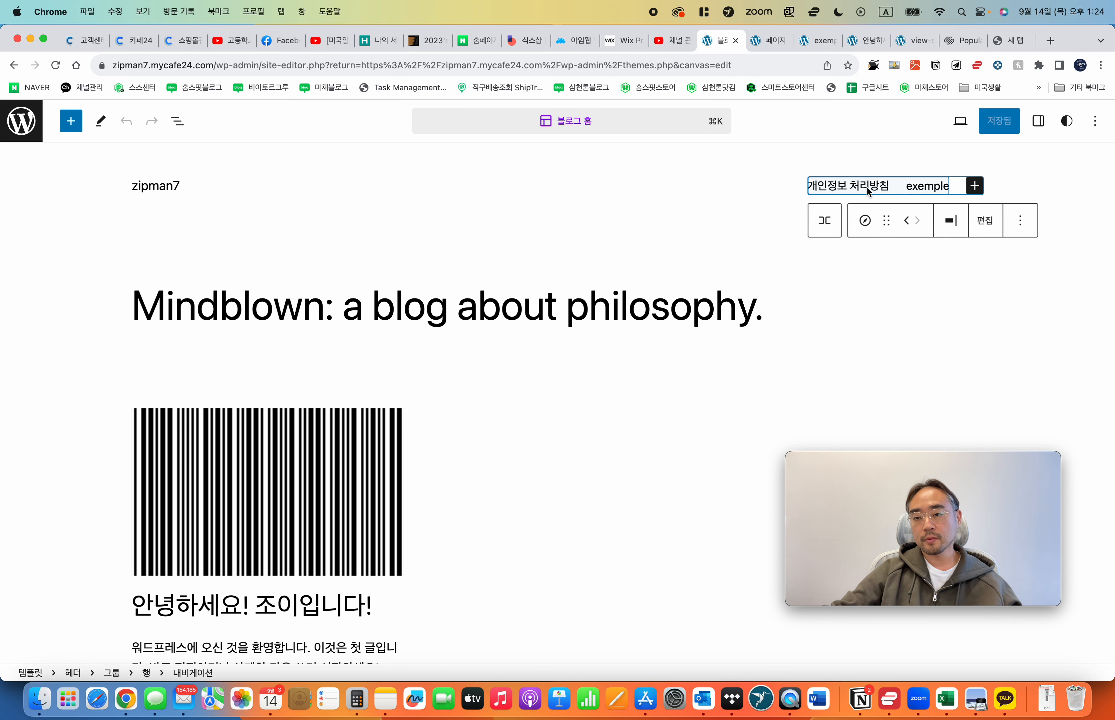
click(629, 246)
mouse_move(17, 177)
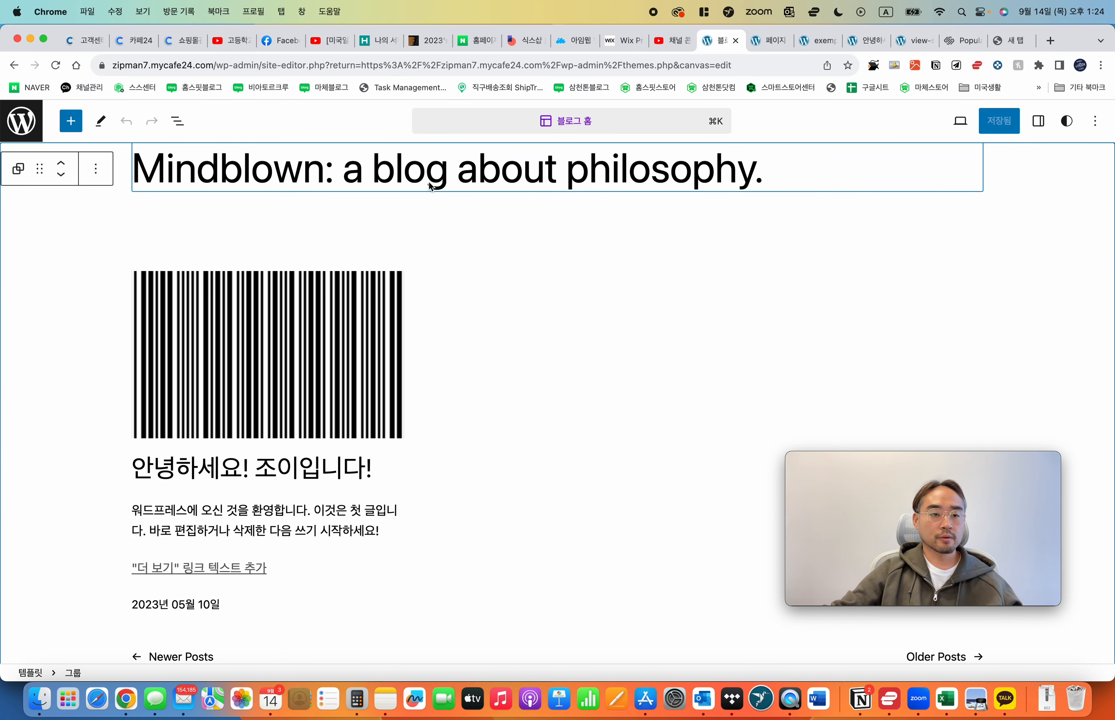
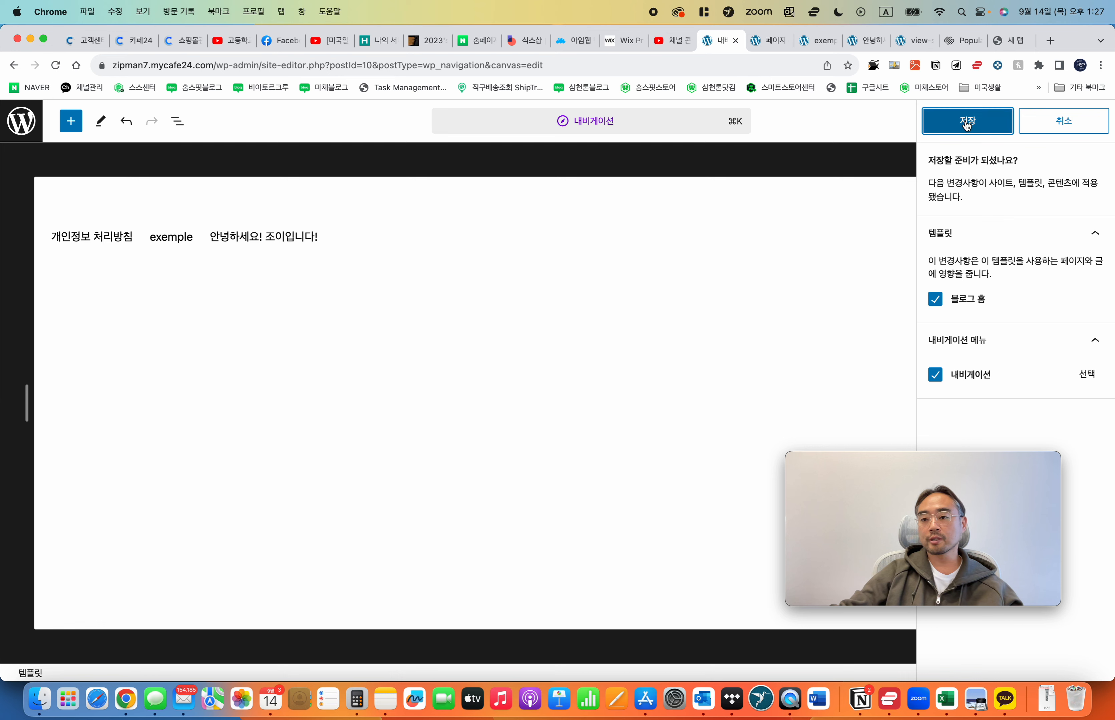
Step: Save the pending changes to the blog home template and the navigation menu
click(966, 124)
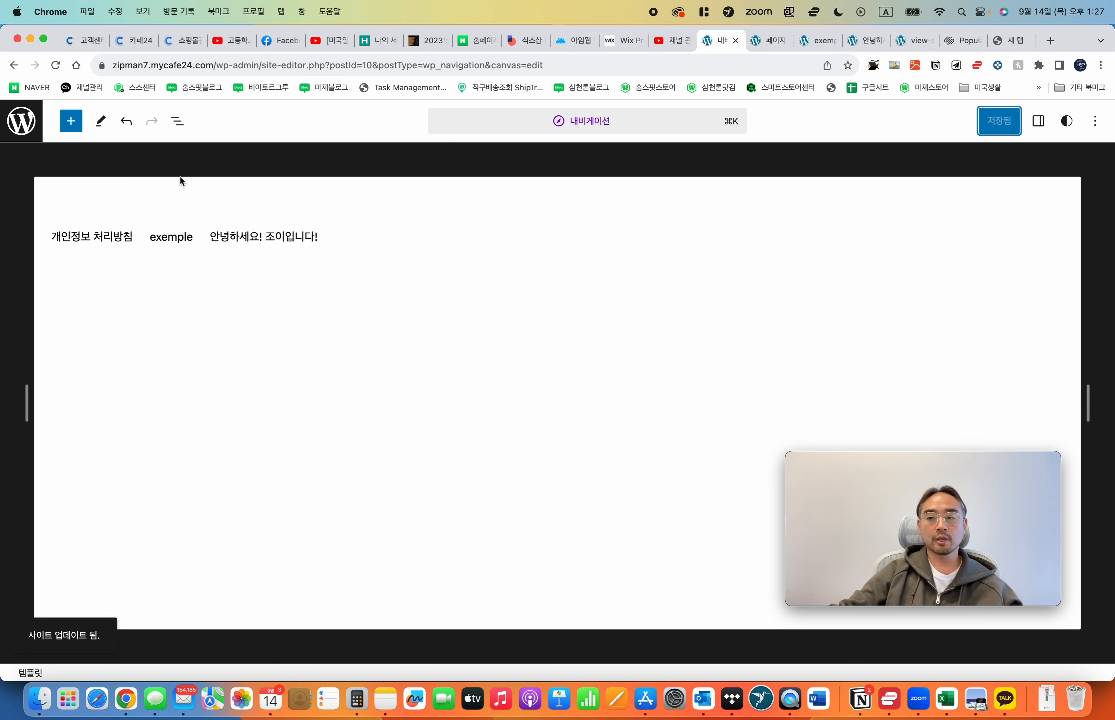
click(807, 167)
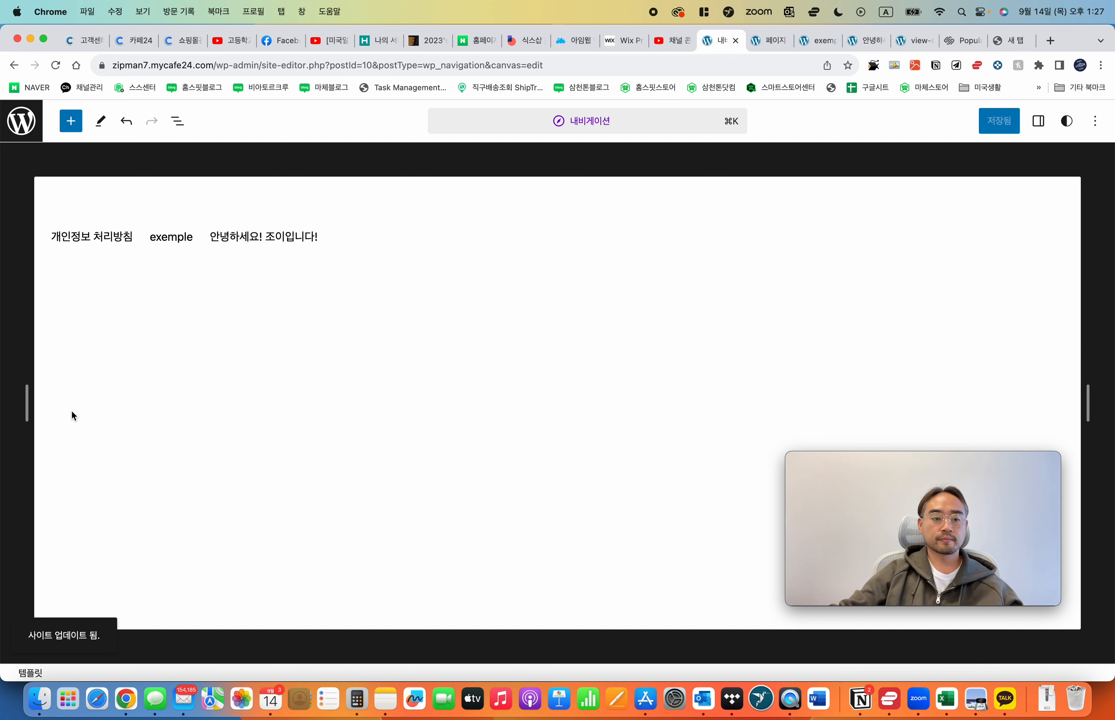
click(450, 464)
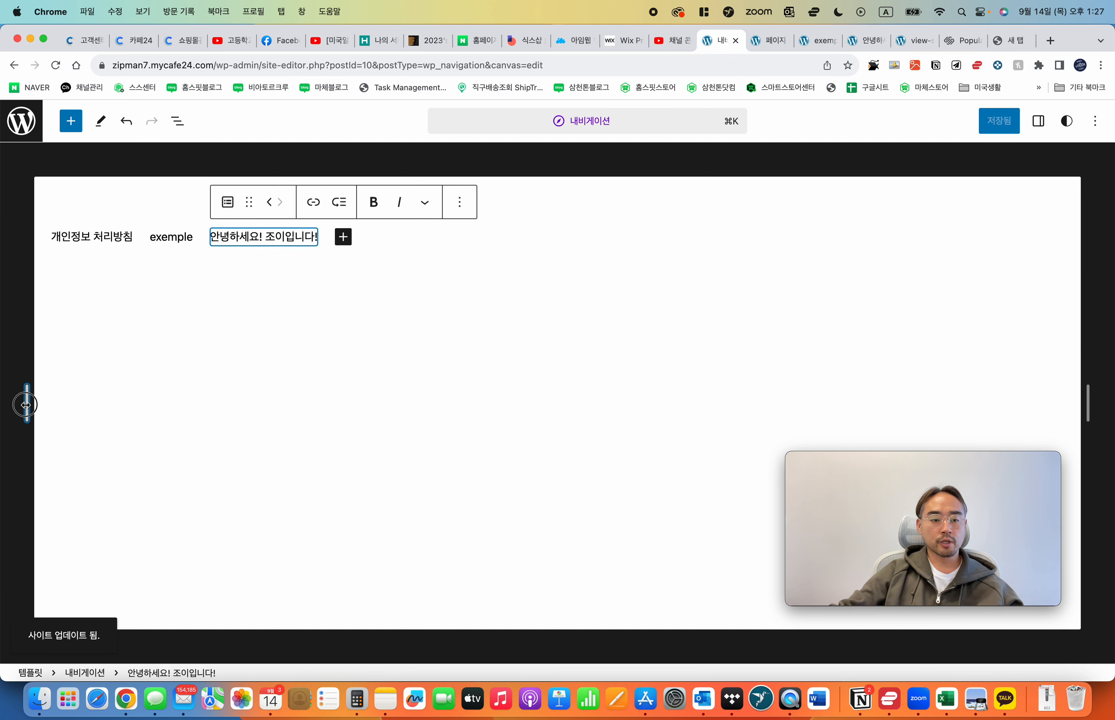
Step: Try narrowing the navigation menu's preview canvas and leave its full editing view
drag(26, 404, 143, 419)
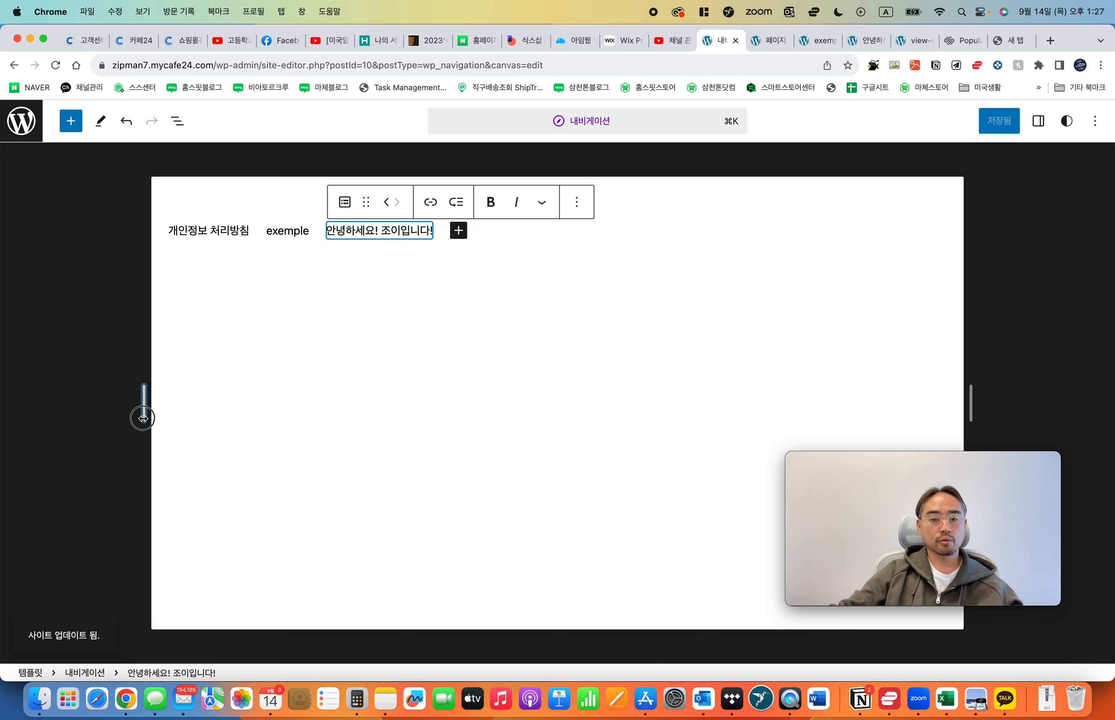
click(102, 331)
click(21, 120)
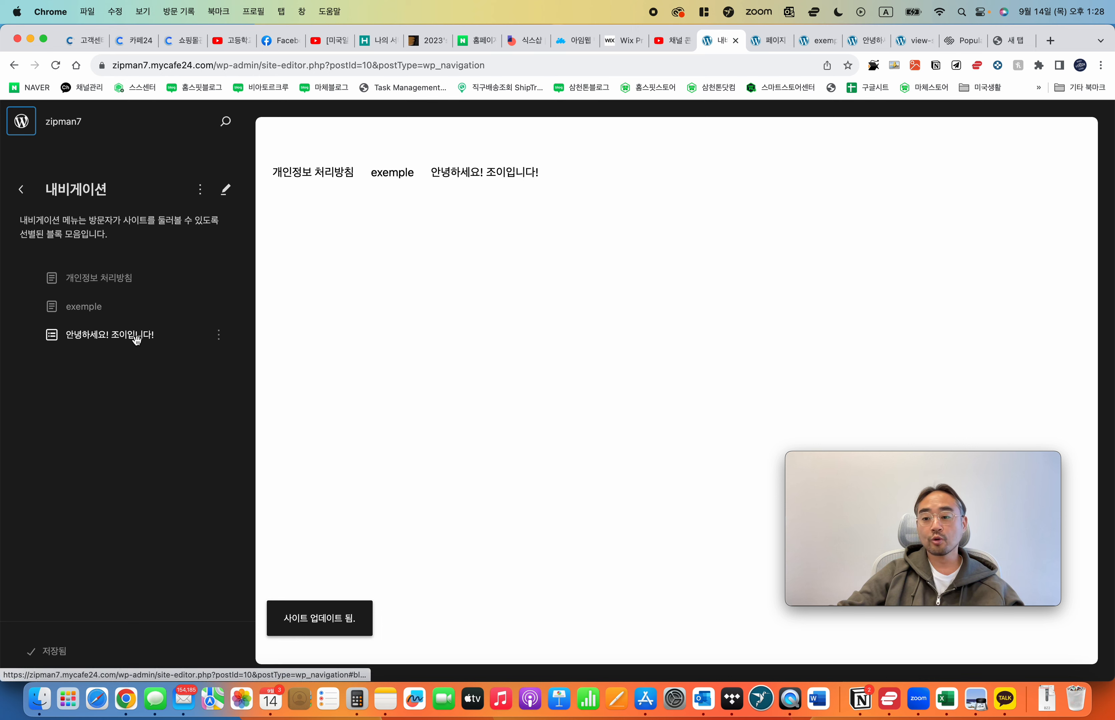
Step: Review the blog home preview down to the footer and return to the site editor's design overview
click(19, 189)
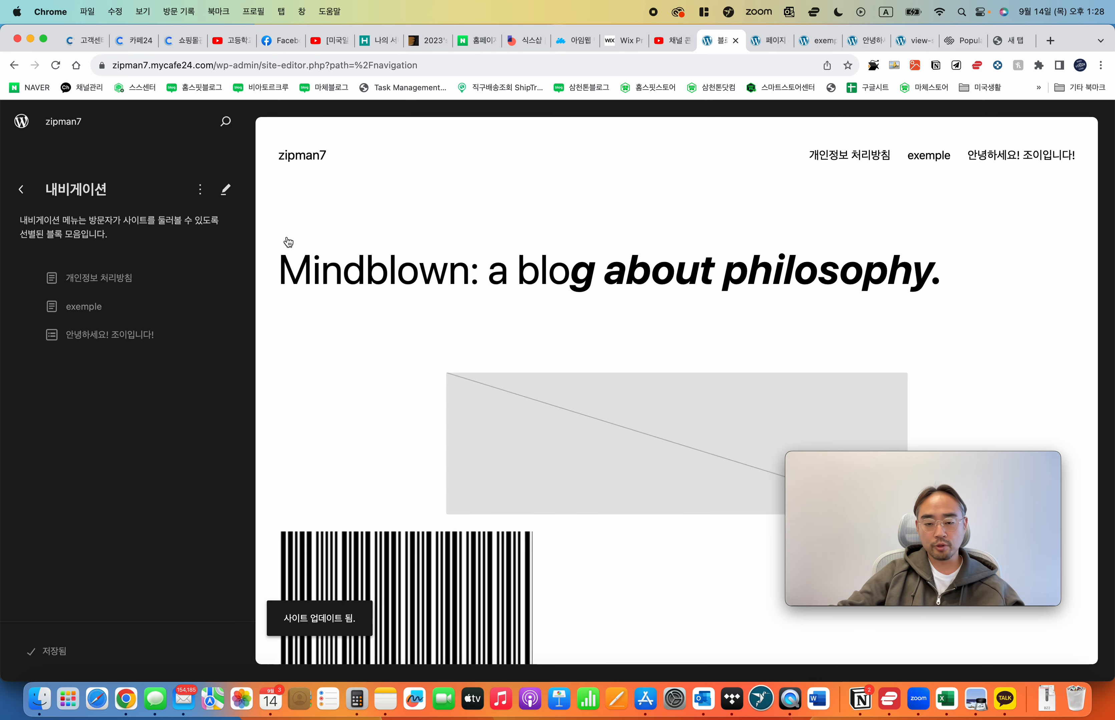
scroll(680, 387, down, 15)
scroll(681, 387, up, 5)
scroll(679, 385, down, 5)
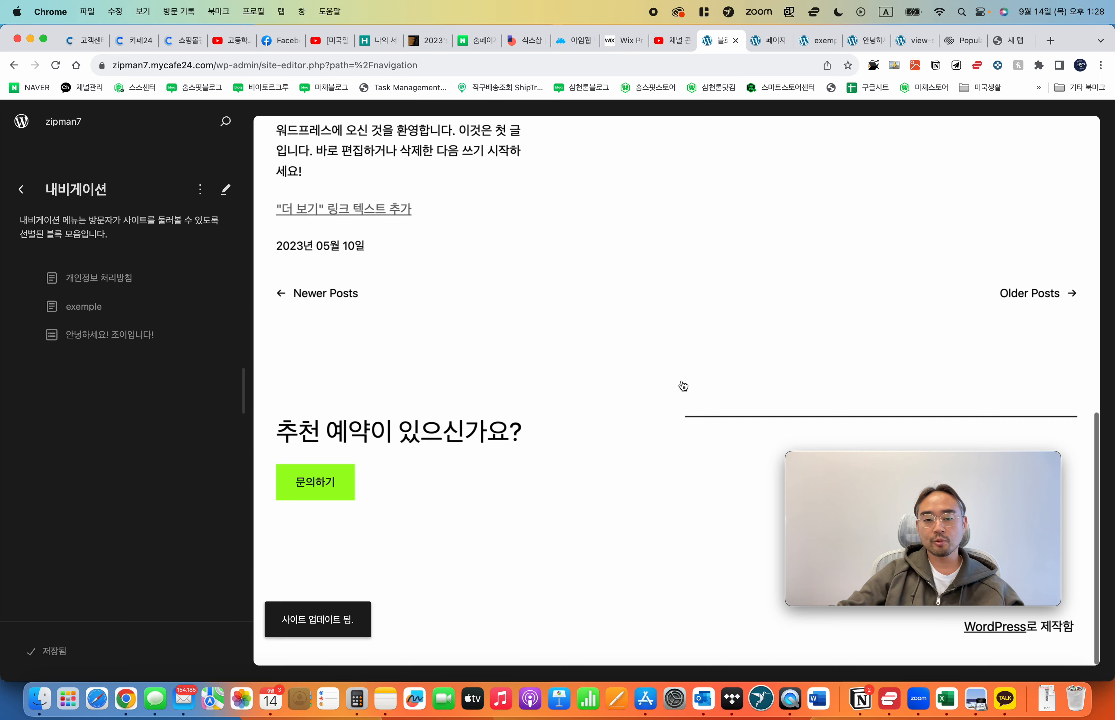
click(21, 189)
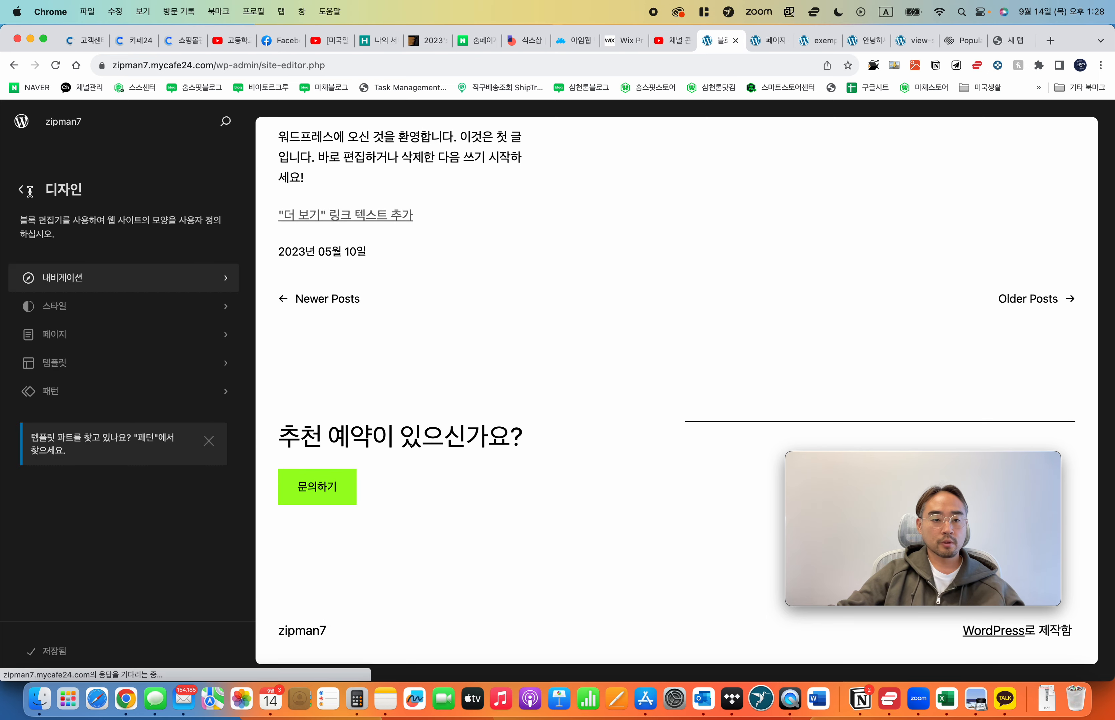
Step: Open the theme's style variations and preview several, including 가지, 블록 아웃, 그레이프 and 필그리미지
click(161, 315)
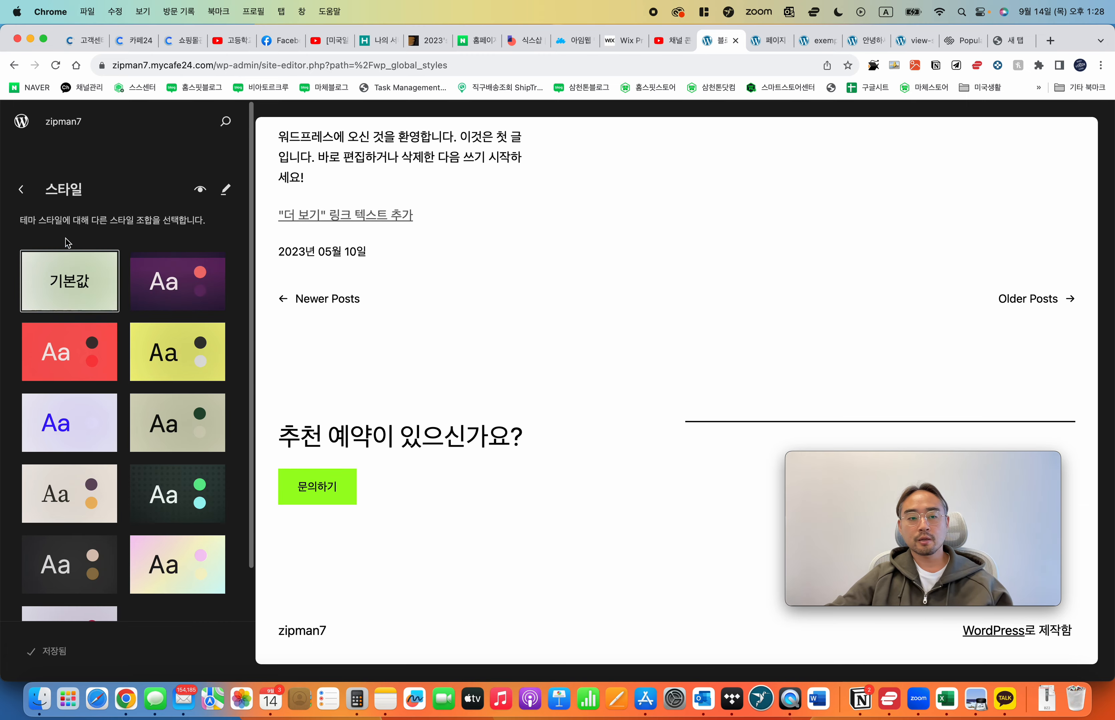
click(177, 281)
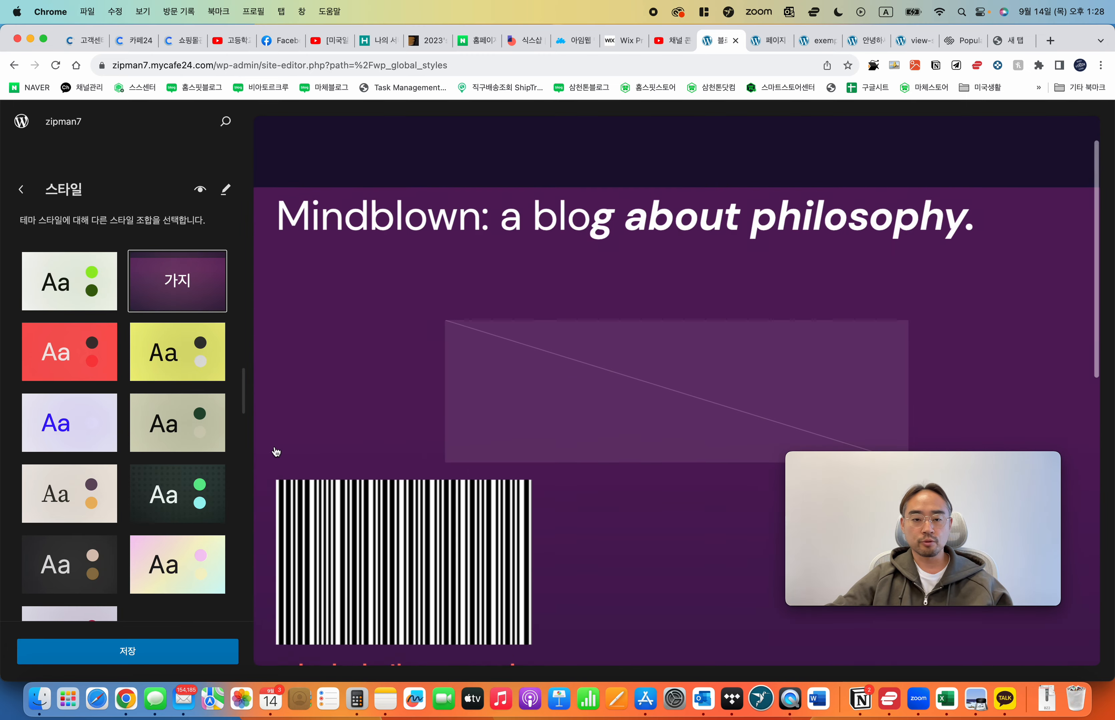
click(173, 363)
click(71, 356)
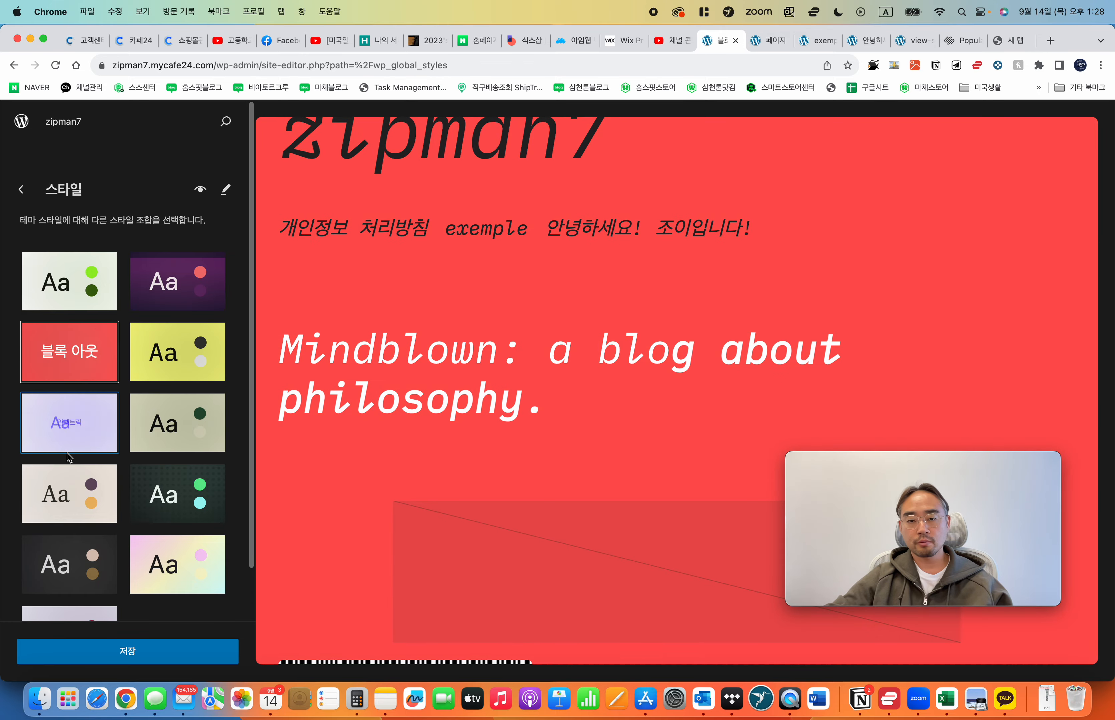
click(69, 449)
click(180, 494)
click(178, 436)
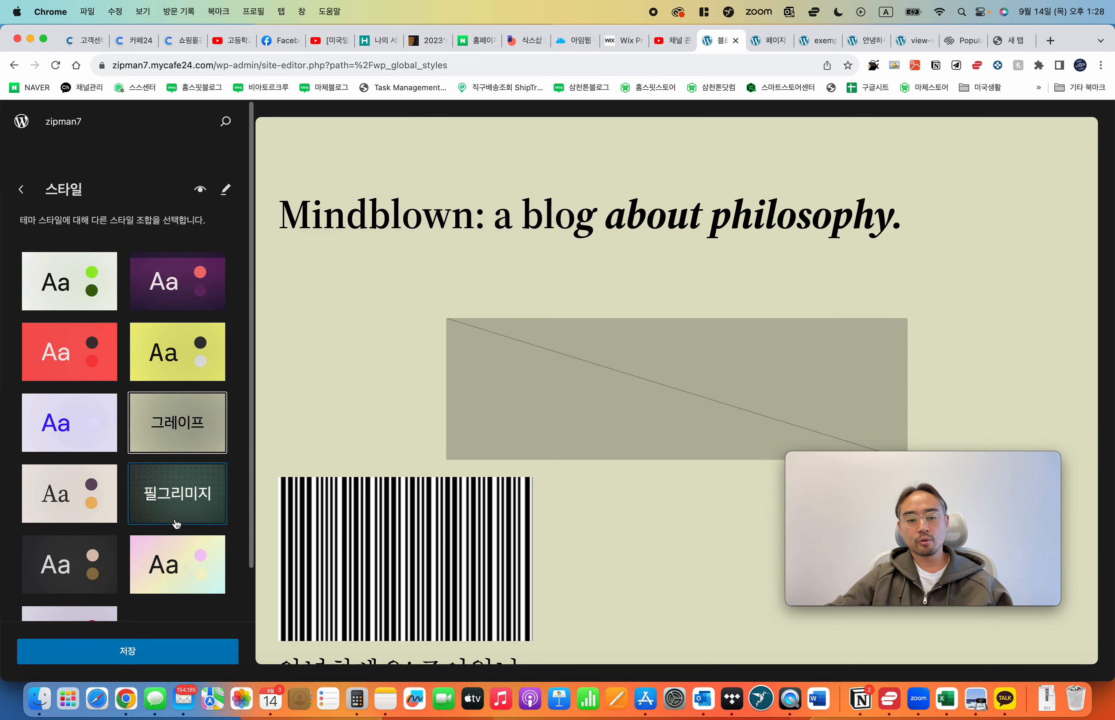
click(176, 524)
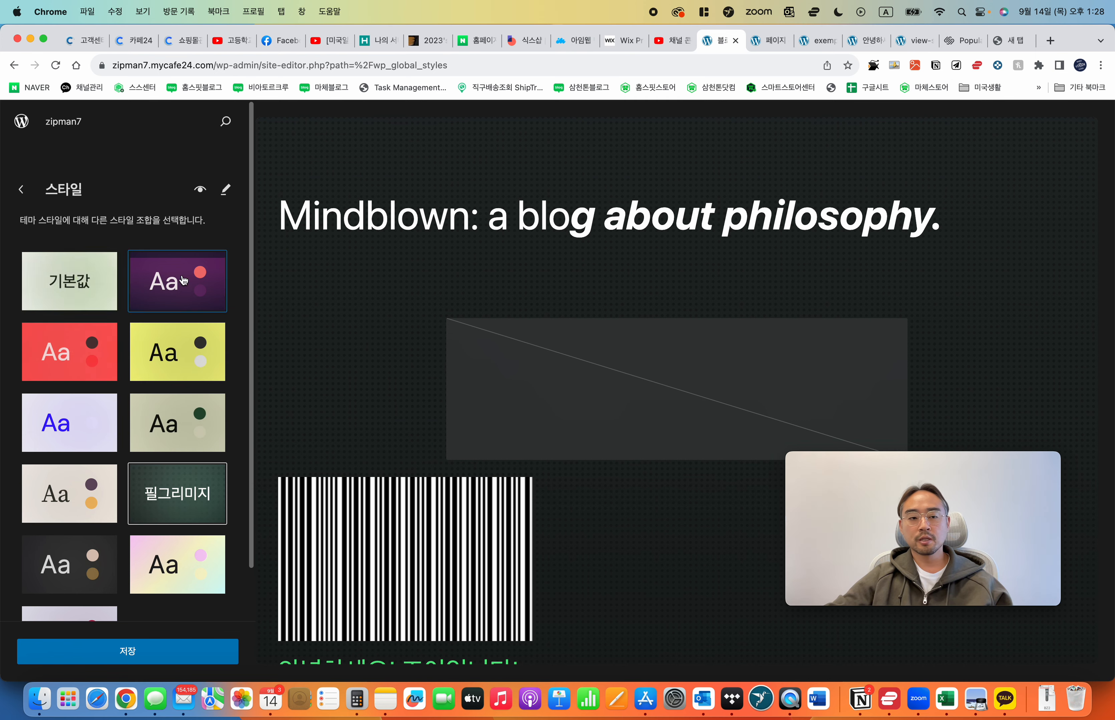
Step: Compare the 가지, yellow, 그레이프, 필그리미지 and 셔벳 style variations on the blog home preview
click(182, 290)
click(183, 360)
click(181, 426)
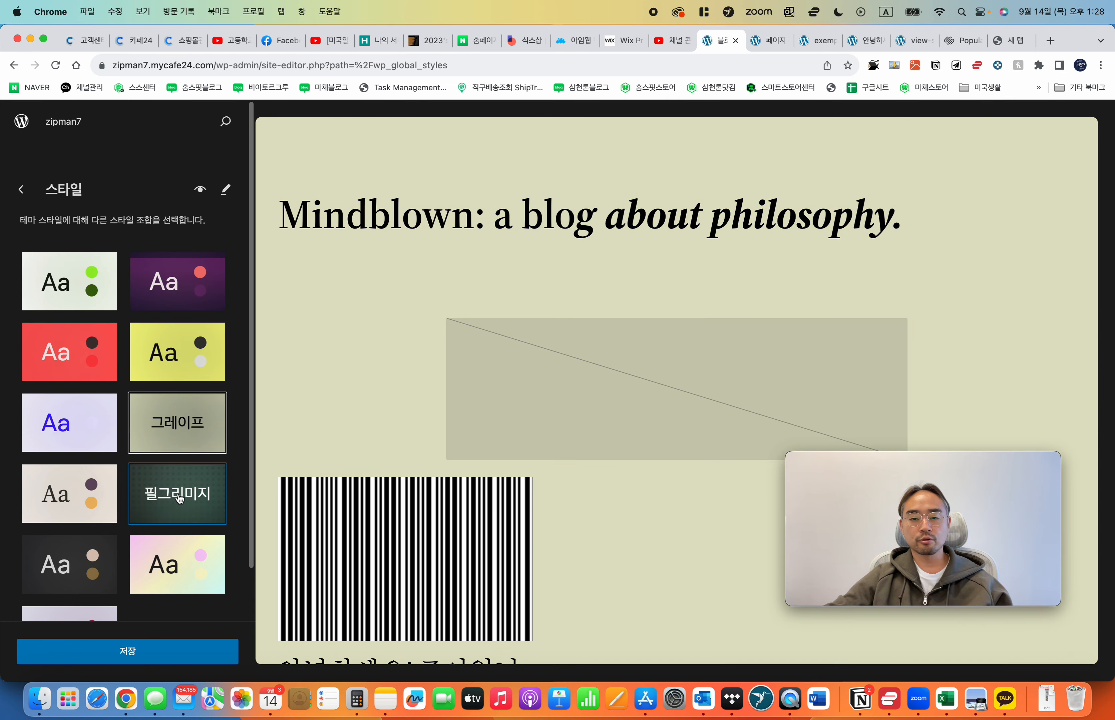
click(183, 494)
click(179, 565)
click(176, 422)
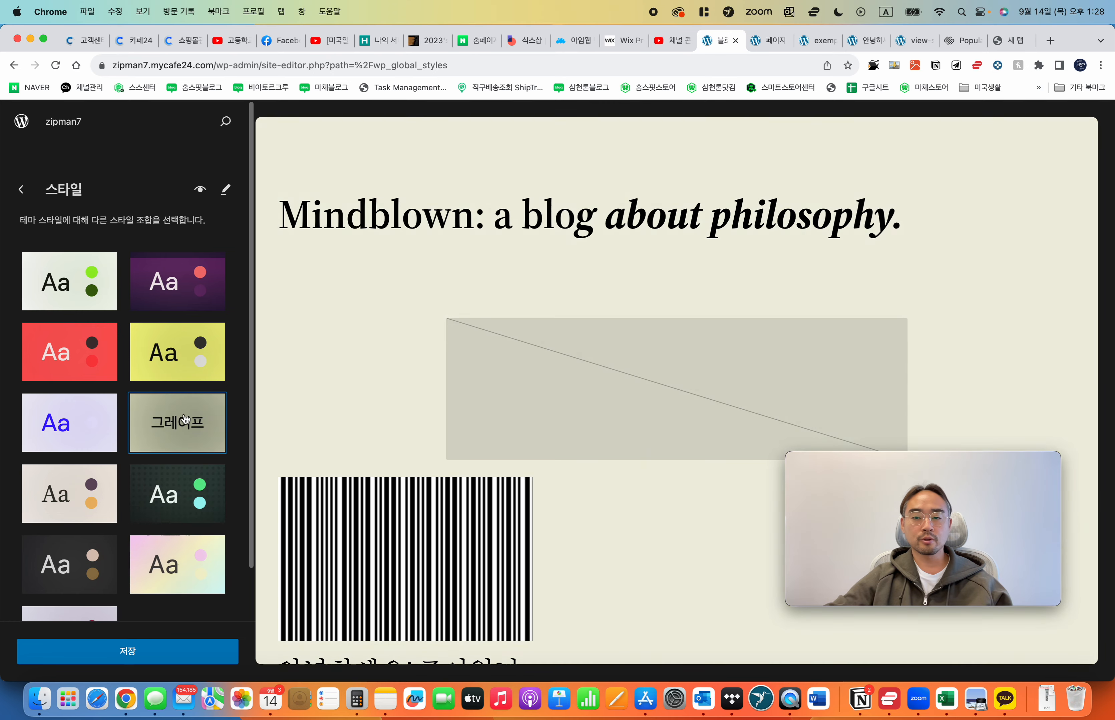
Step: Try the 셔벳 style variation, apply 위스퍼 instead and save it to the site
scroll(189, 468, down, 2)
click(159, 529)
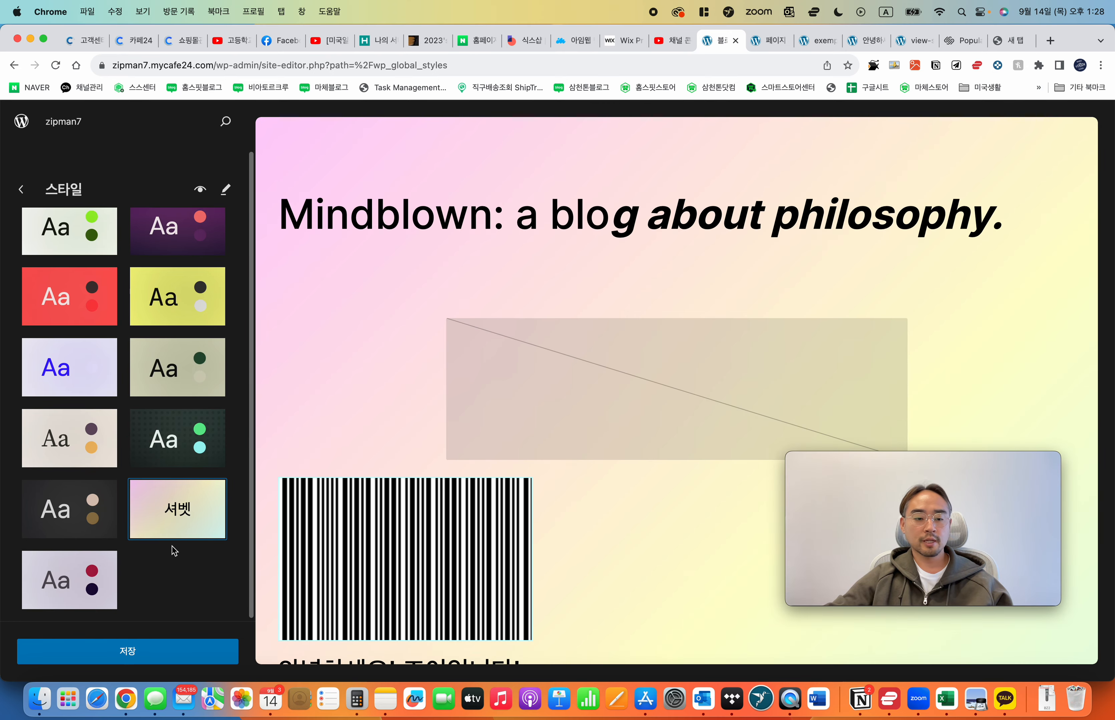
click(95, 577)
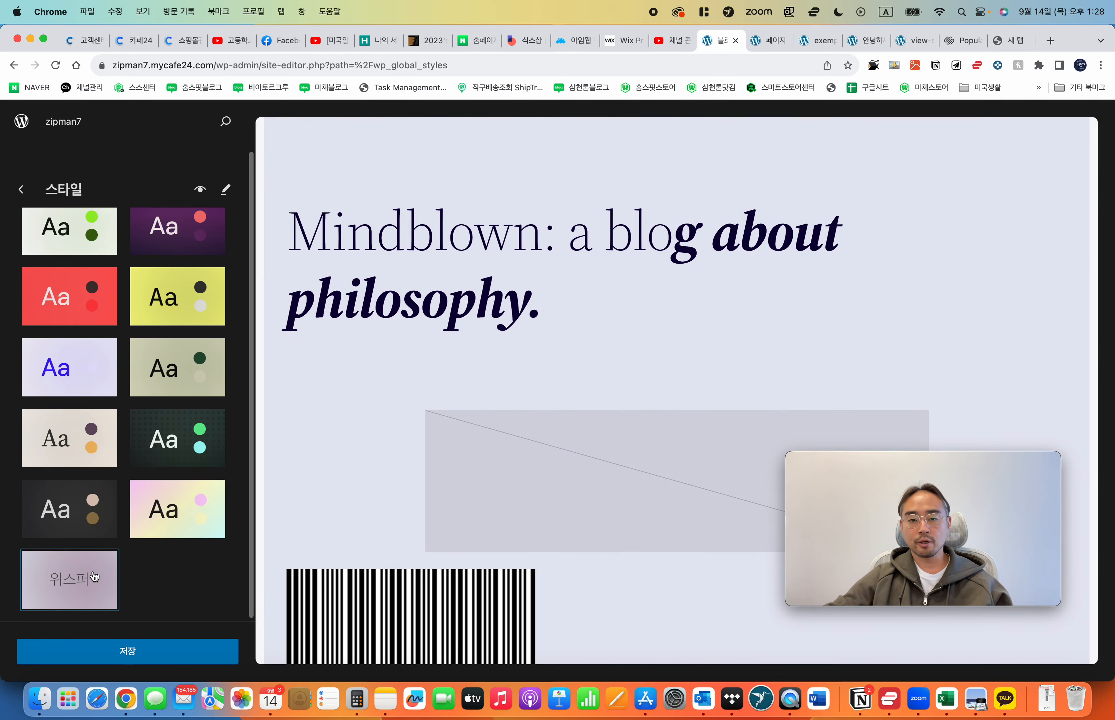
click(154, 652)
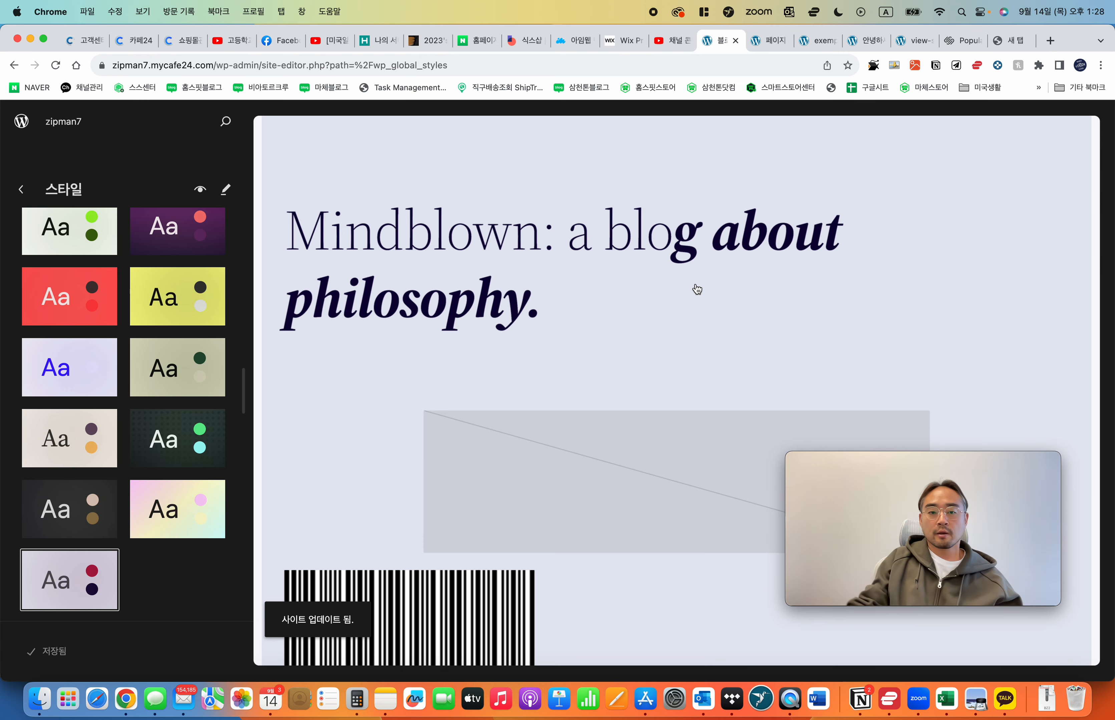
Step: Leave the site editor for the admin dashboard and open the installed themes list
click(20, 189)
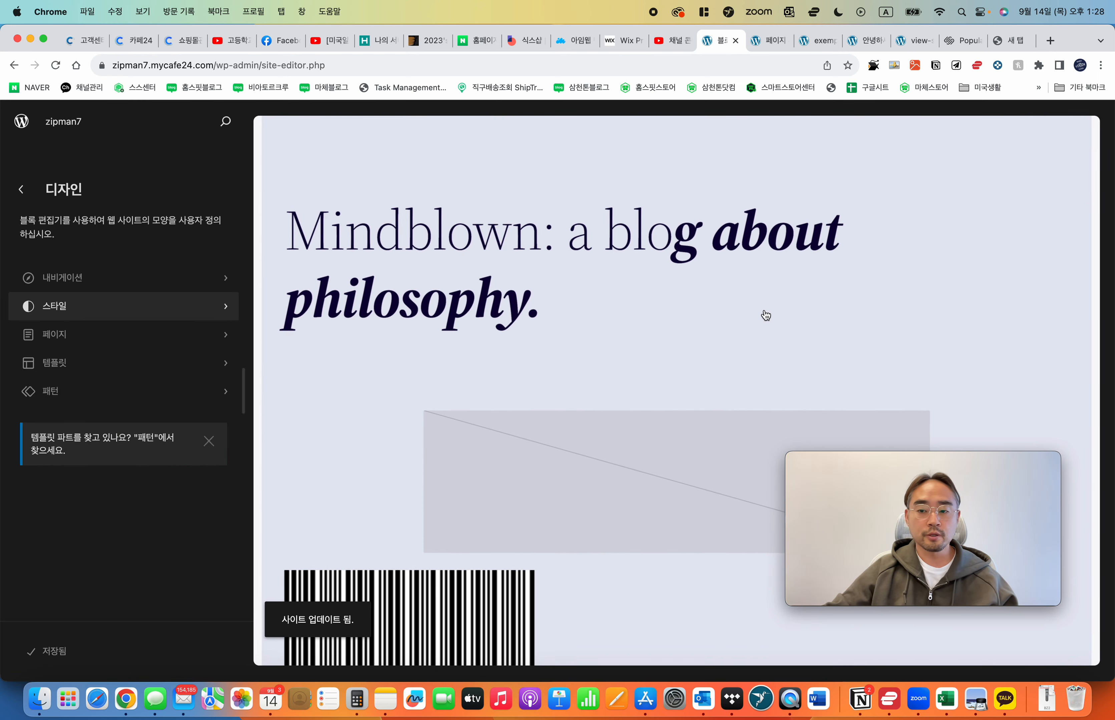
click(20, 189)
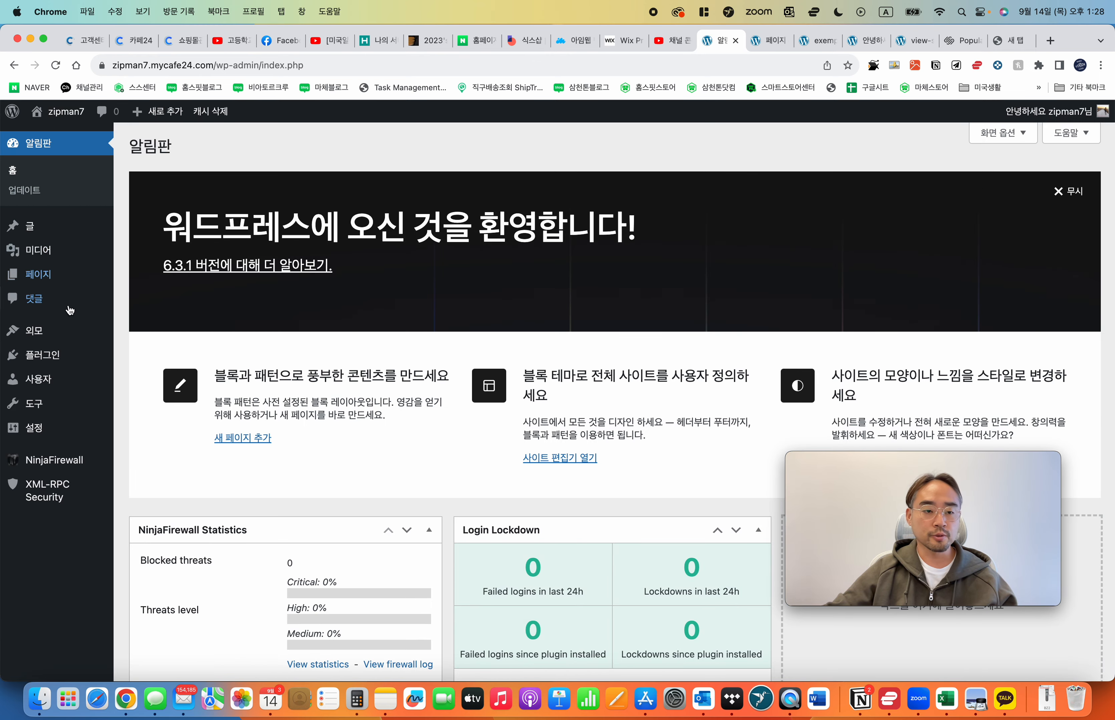
mouse_move(63, 343)
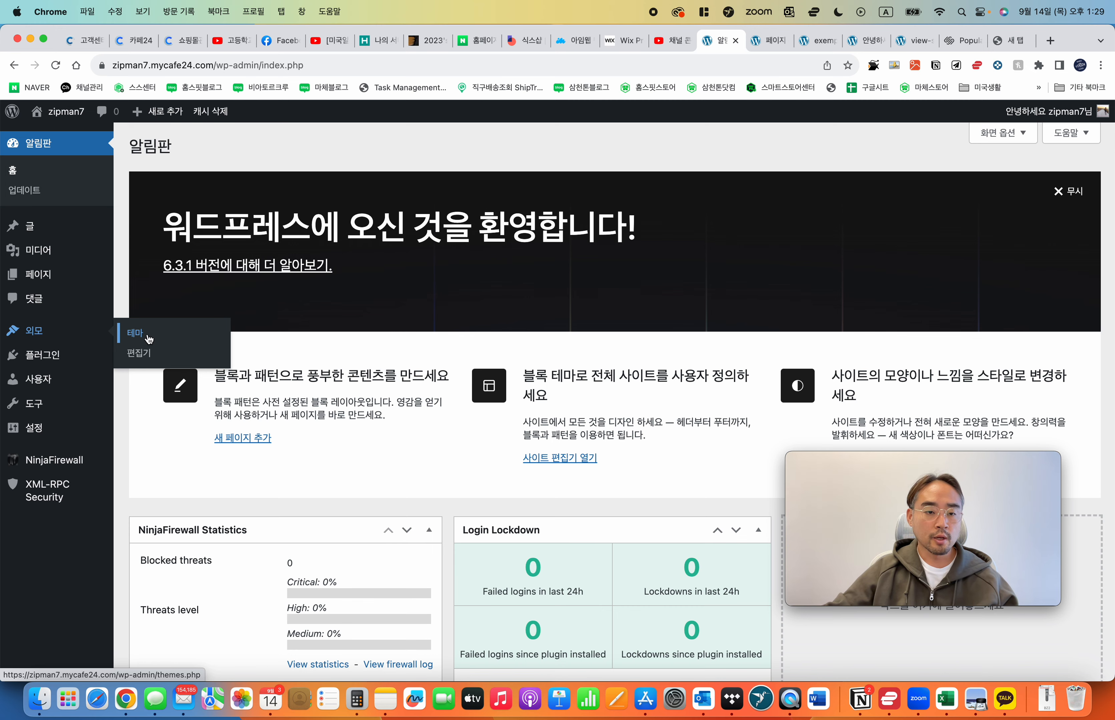
click(146, 338)
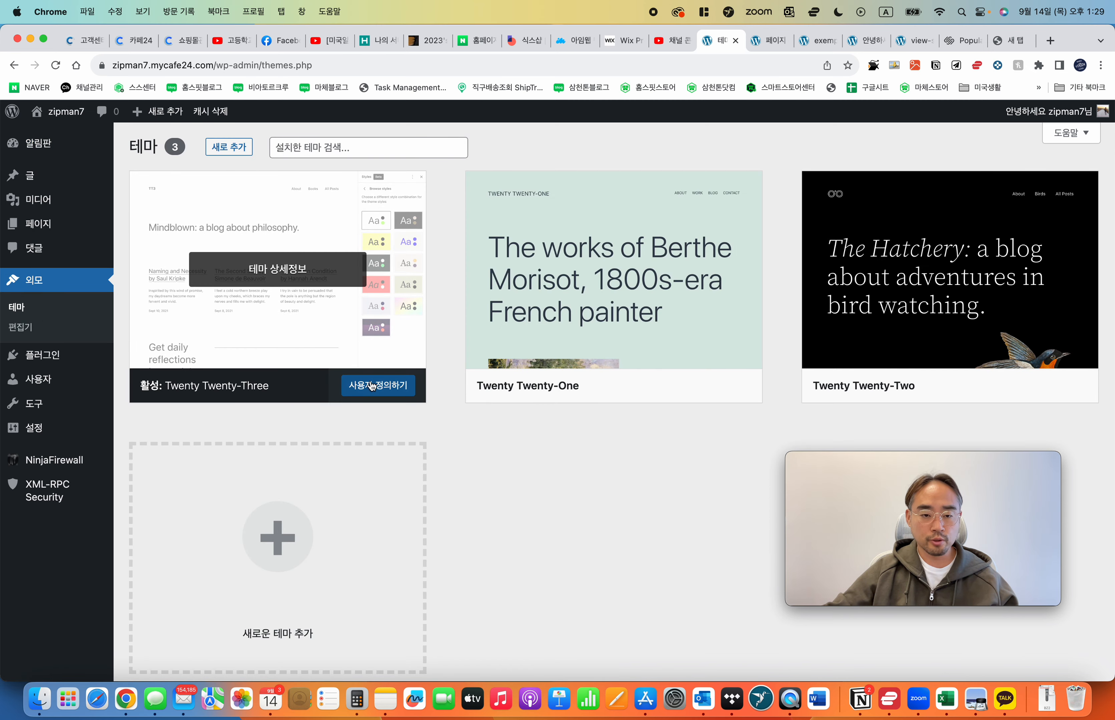
Step: Start customizing the Twenty Twenty-Three theme and open the page list in its site editor
click(372, 390)
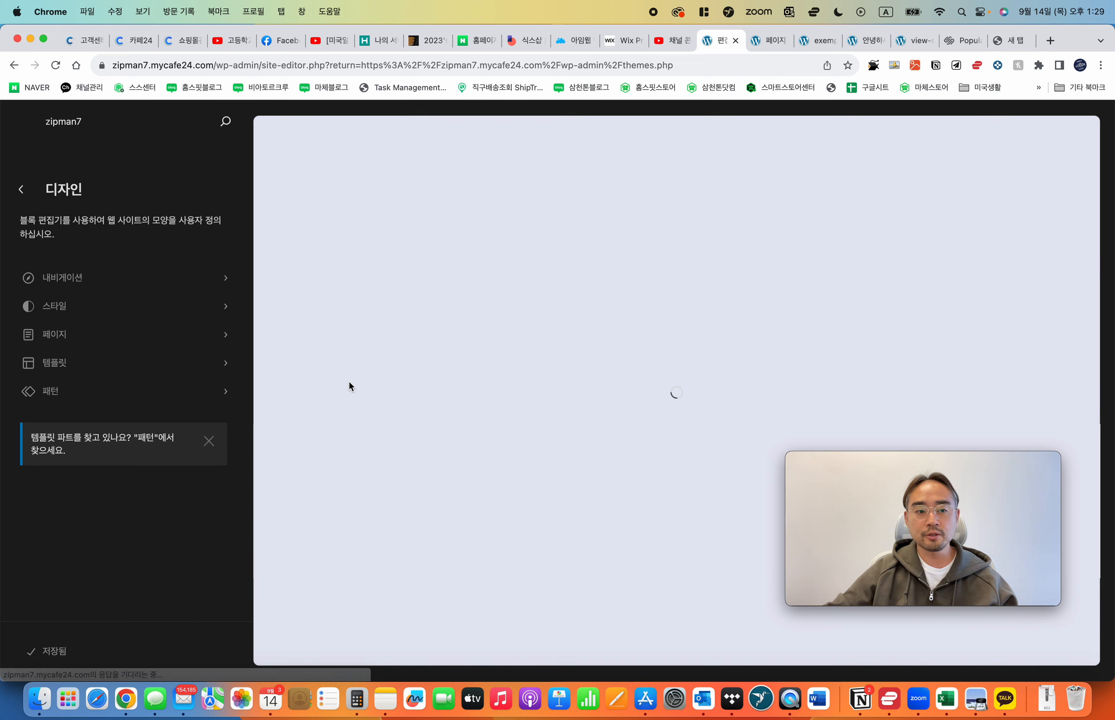
click(119, 344)
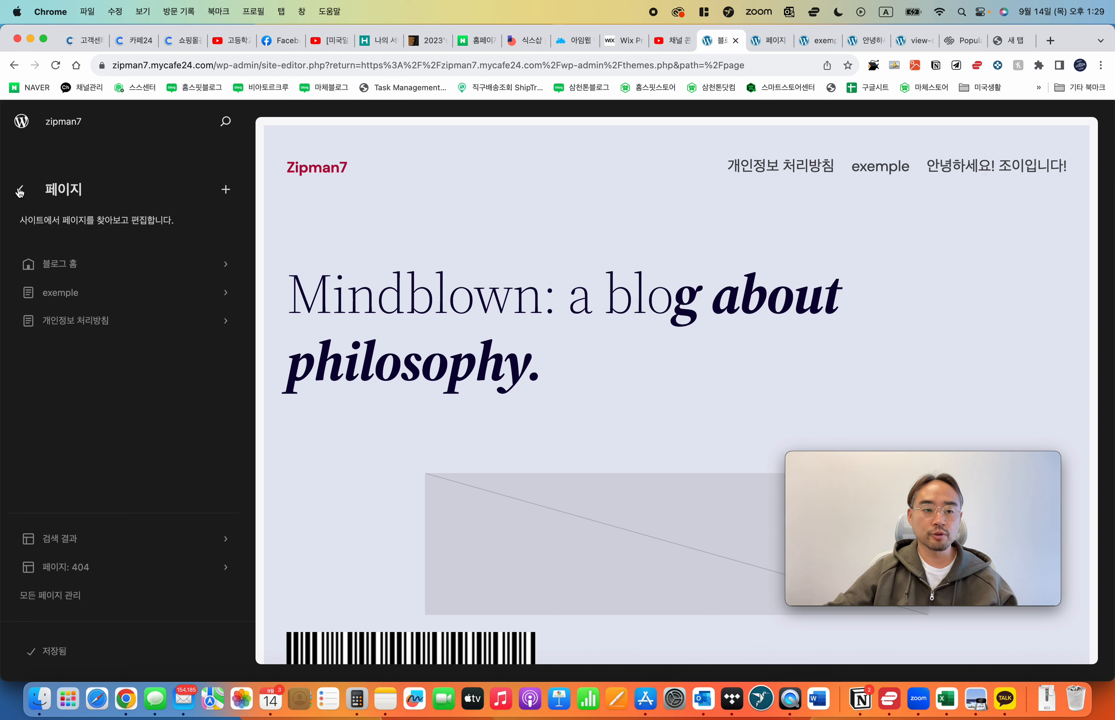
Step: Open the template list and preview the 검색 결과 and 블로그 (대체) templates
click(19, 191)
click(123, 365)
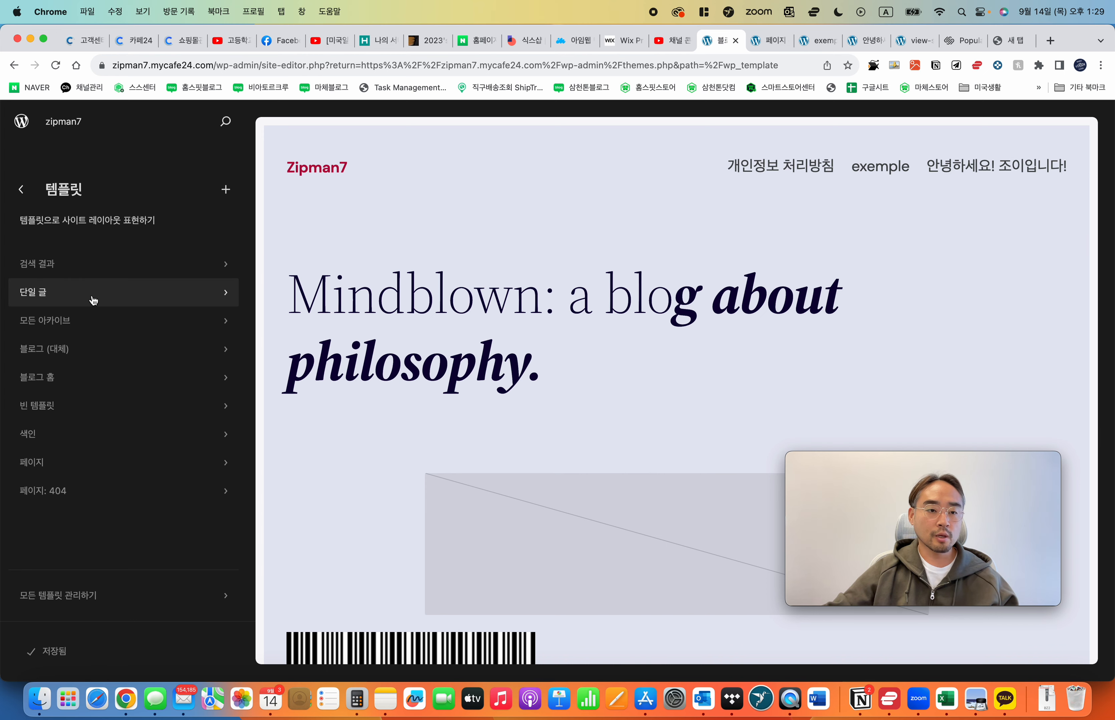
scroll(582, 326, down, 10)
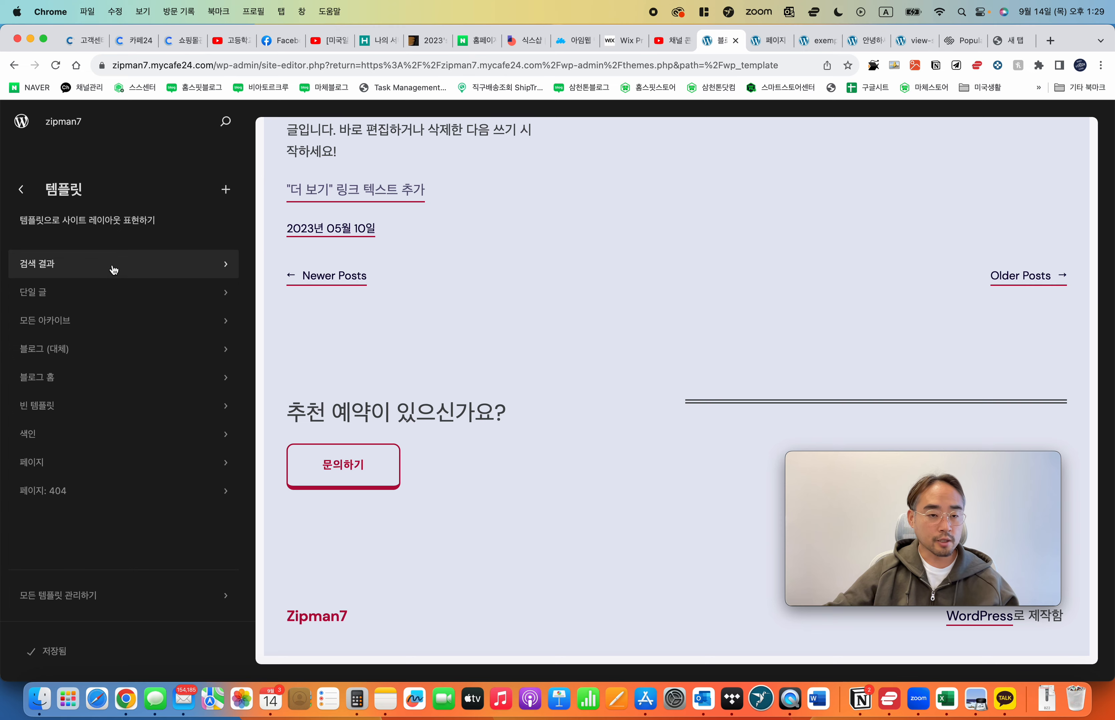
click(227, 268)
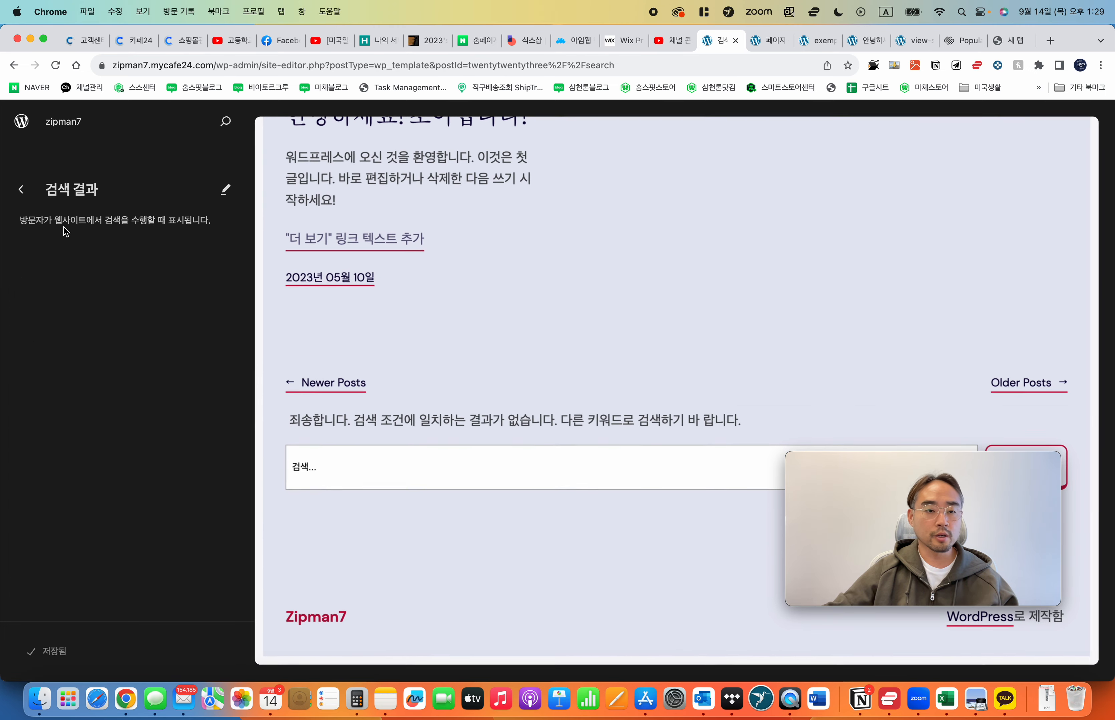
click(23, 196)
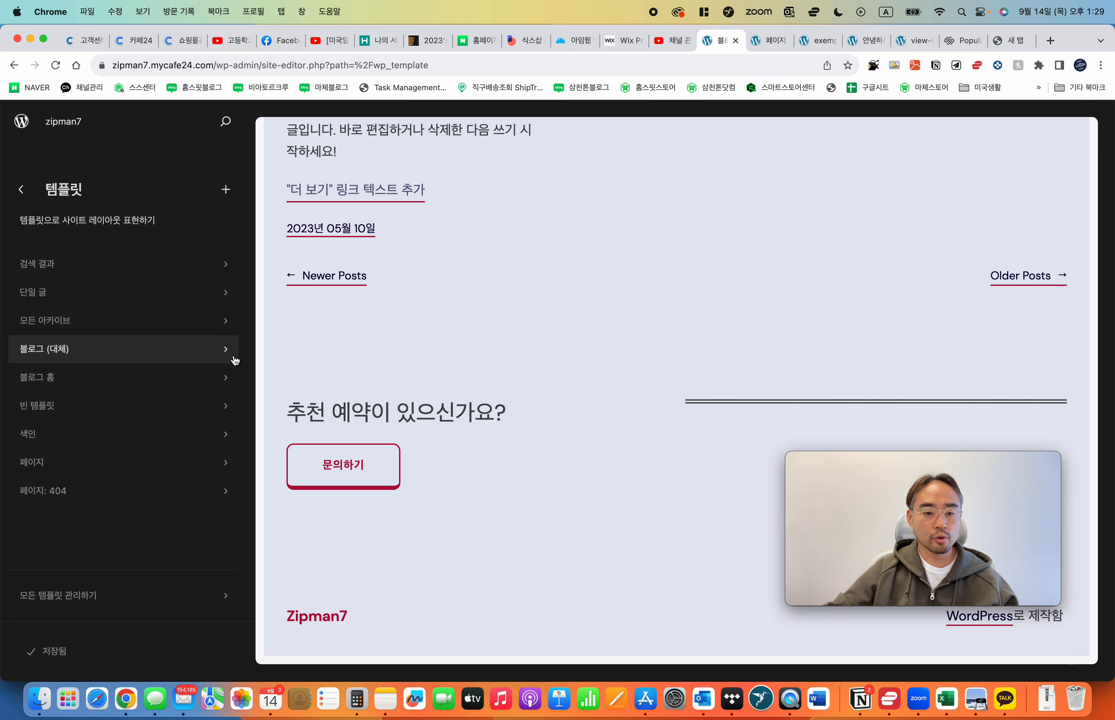
click(234, 359)
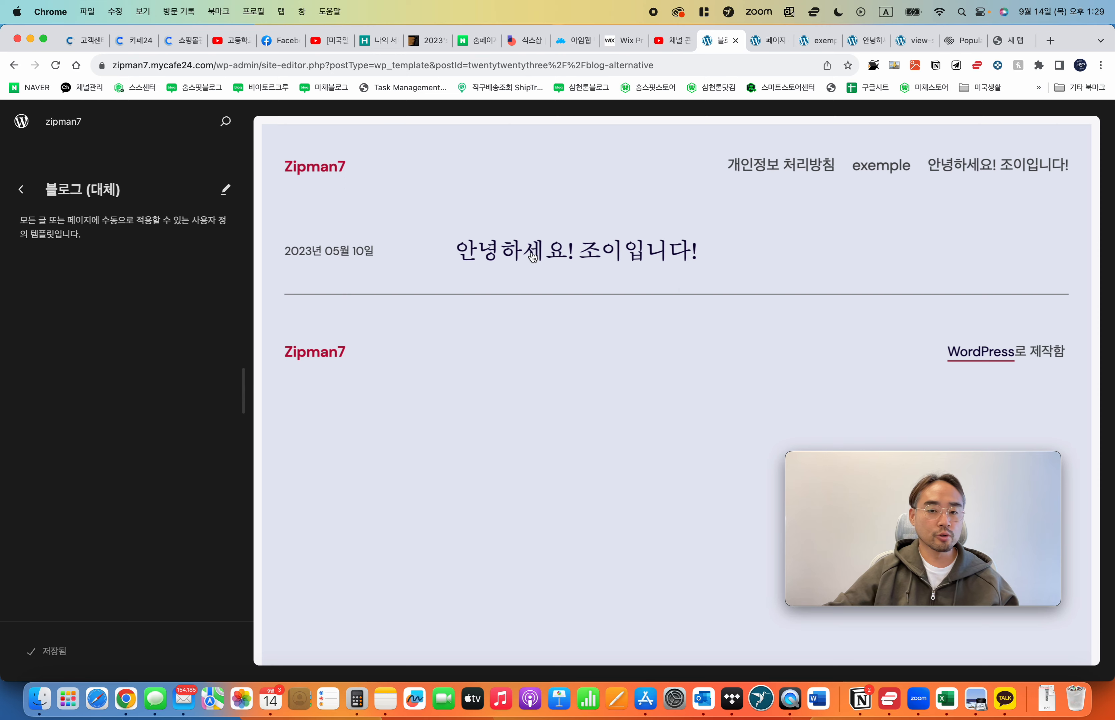
click(27, 192)
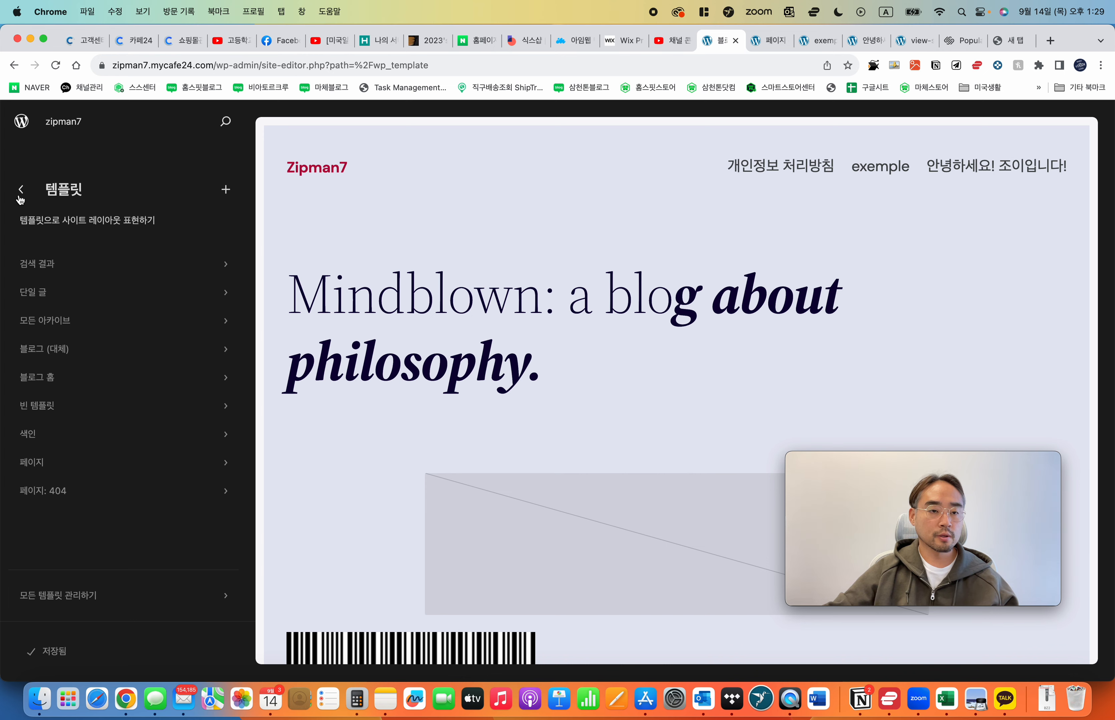
Step: Visit the admin list of all pages from the site editor and return to the design overview
click(20, 197)
click(225, 342)
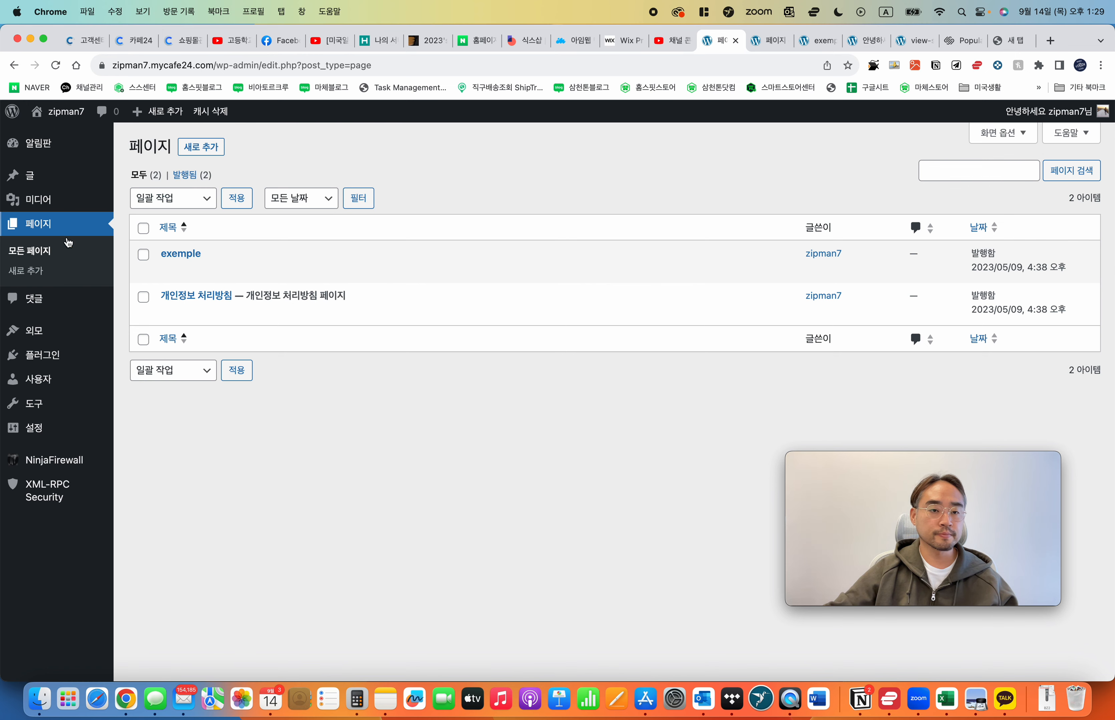
click(15, 74)
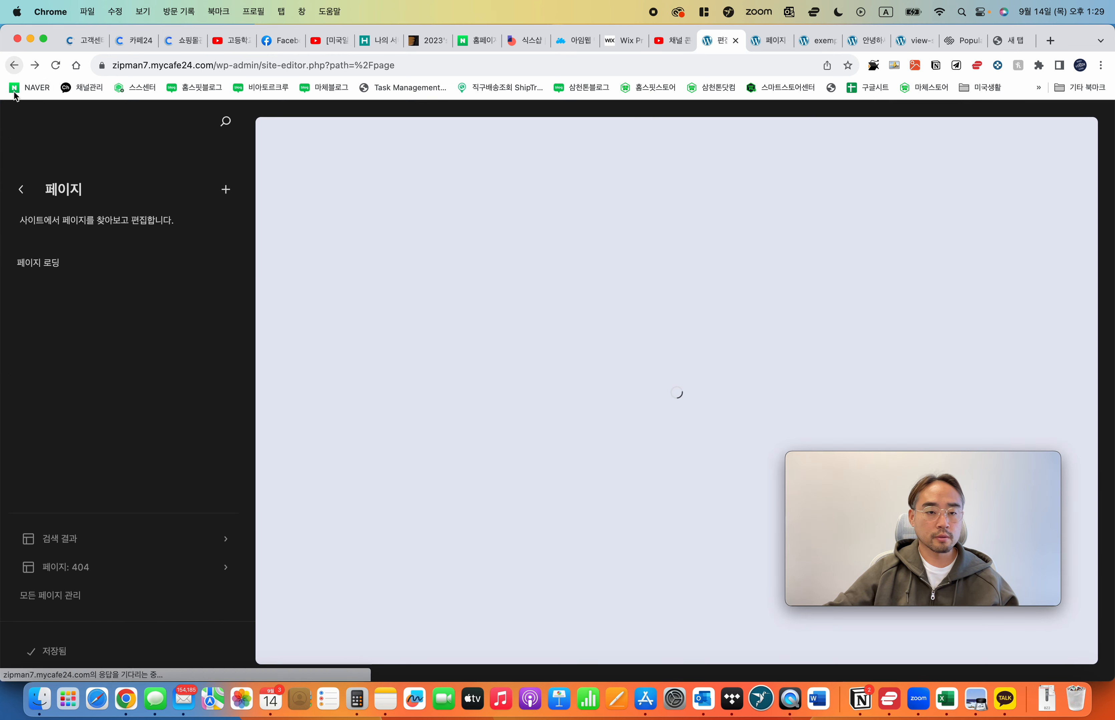
click(21, 190)
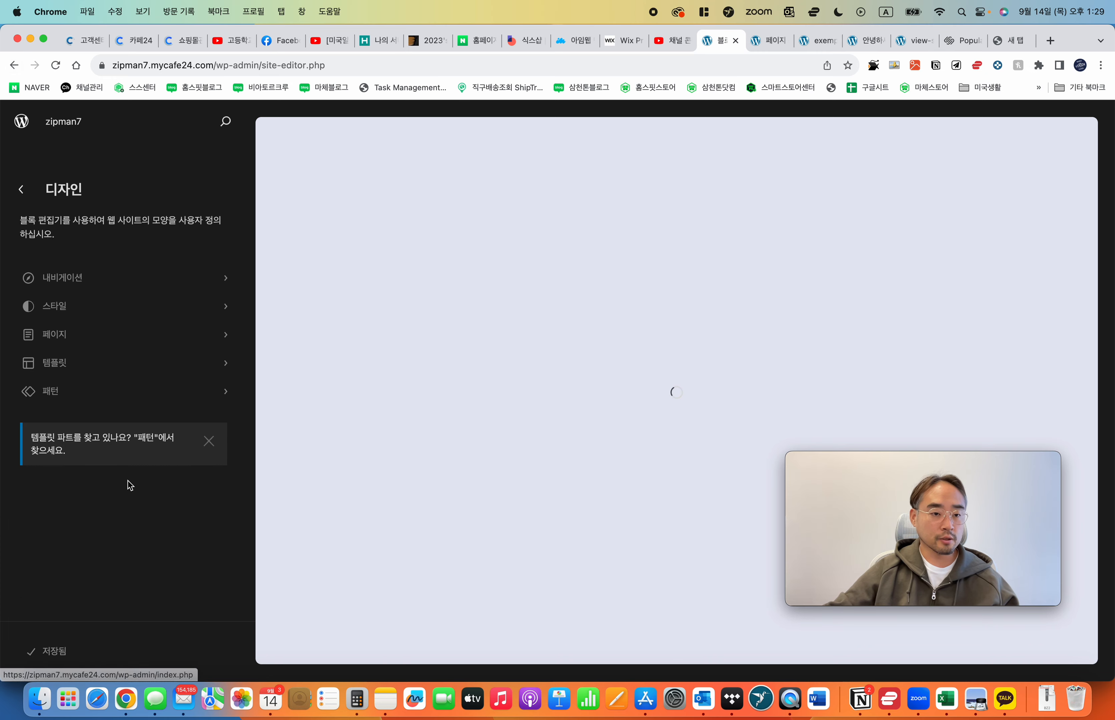
Step: Open the 페이지 template and review its preview down to the comments area
click(83, 370)
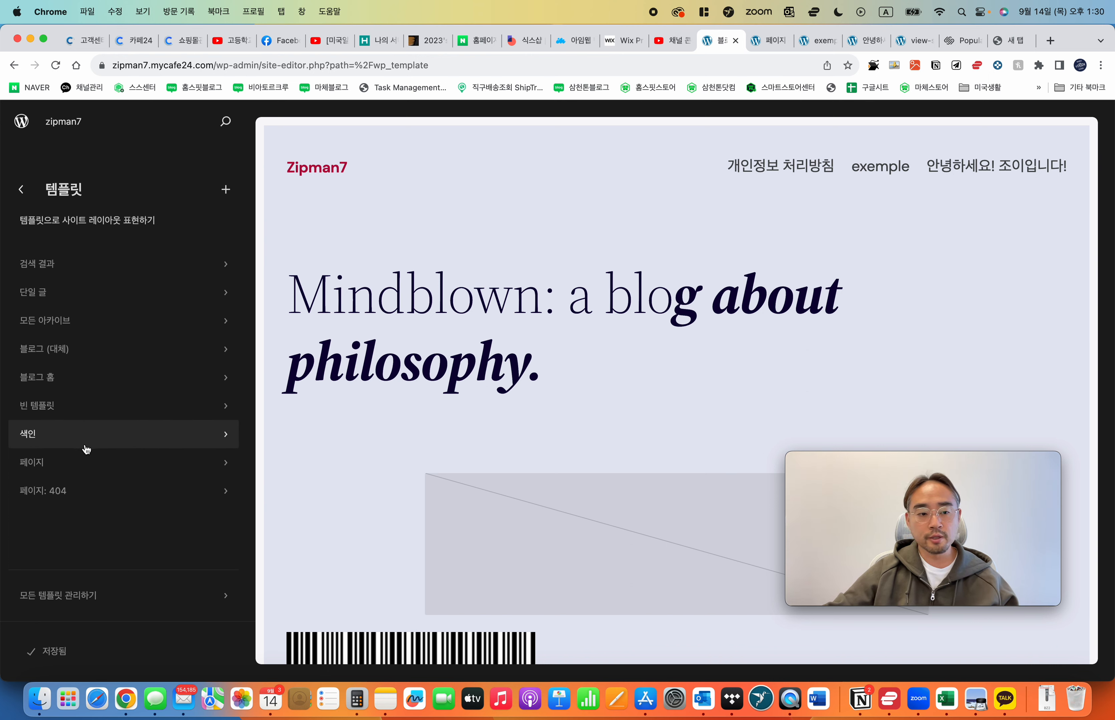
click(92, 463)
scroll(508, 459, down, 15)
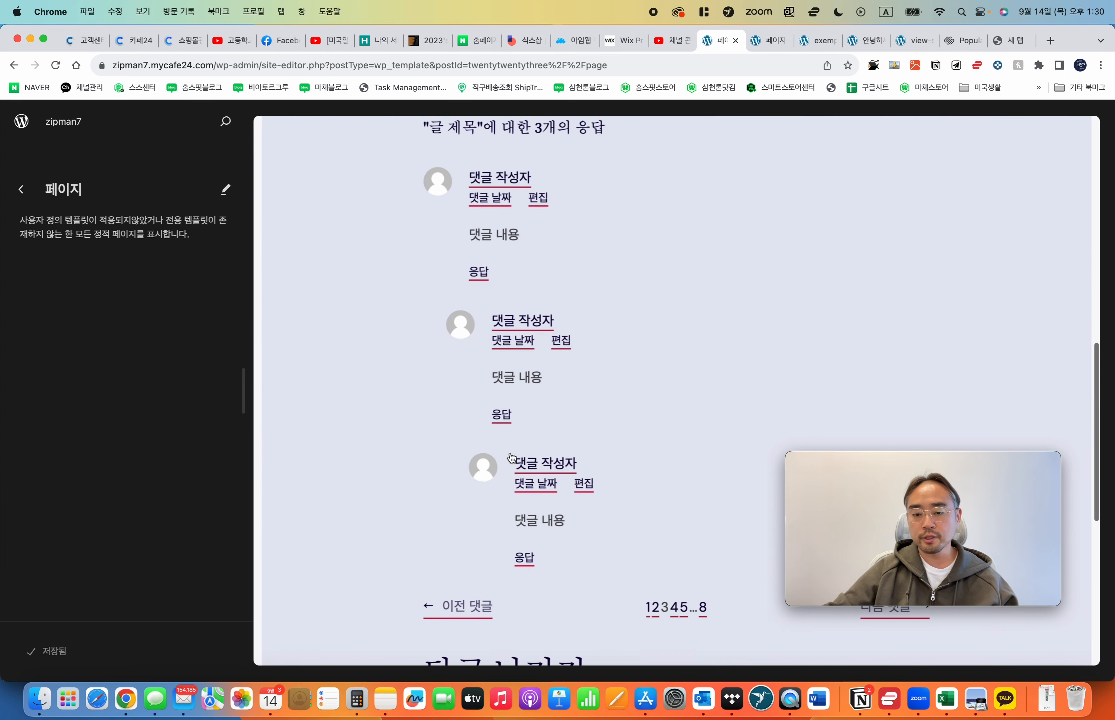
scroll(511, 457, down, 6)
scroll(531, 435, up, 20)
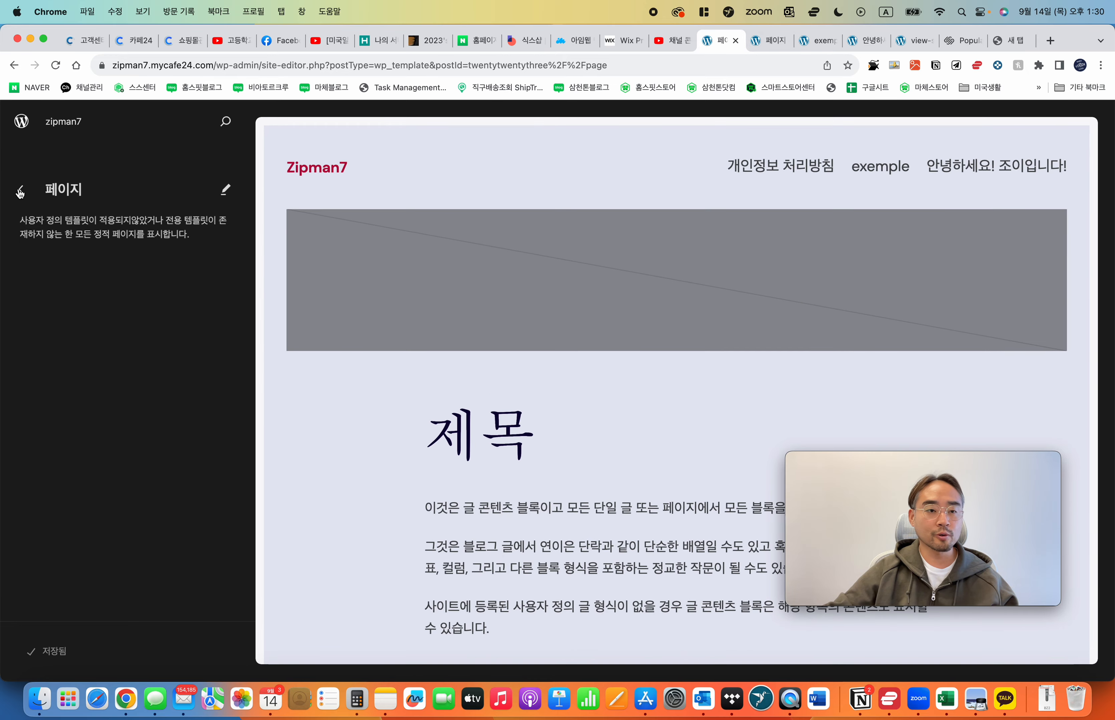
Step: Reopen the 페이지 template in editing mode and examine its layout from the header to the comments
click(20, 189)
click(164, 463)
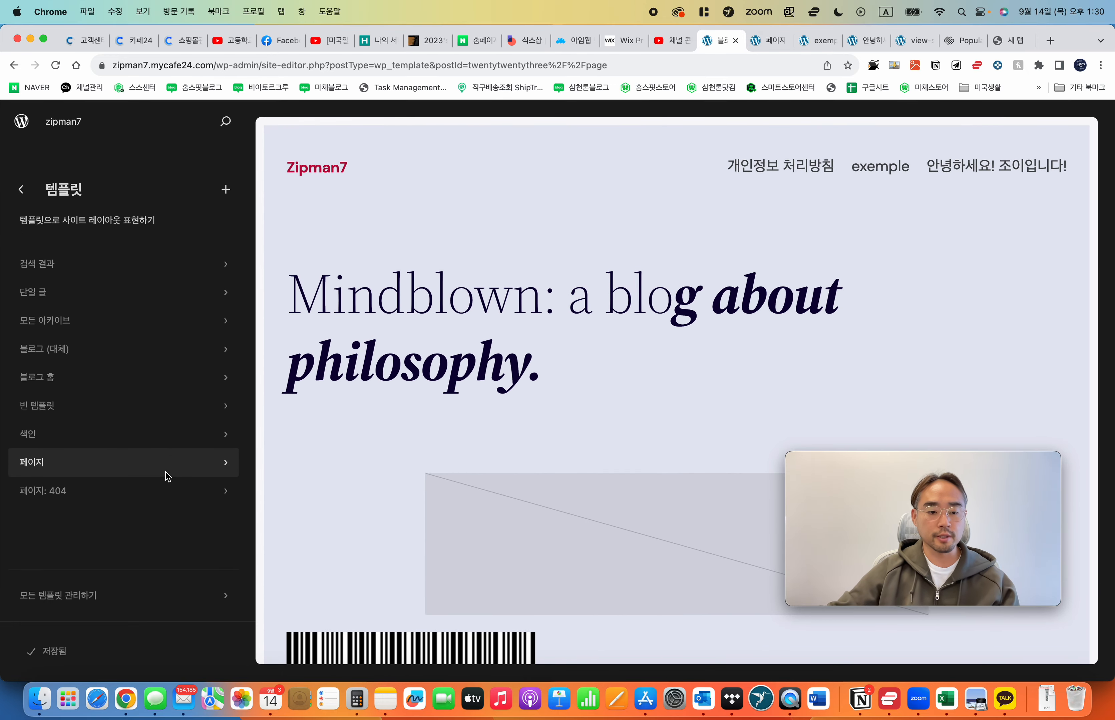
click(234, 193)
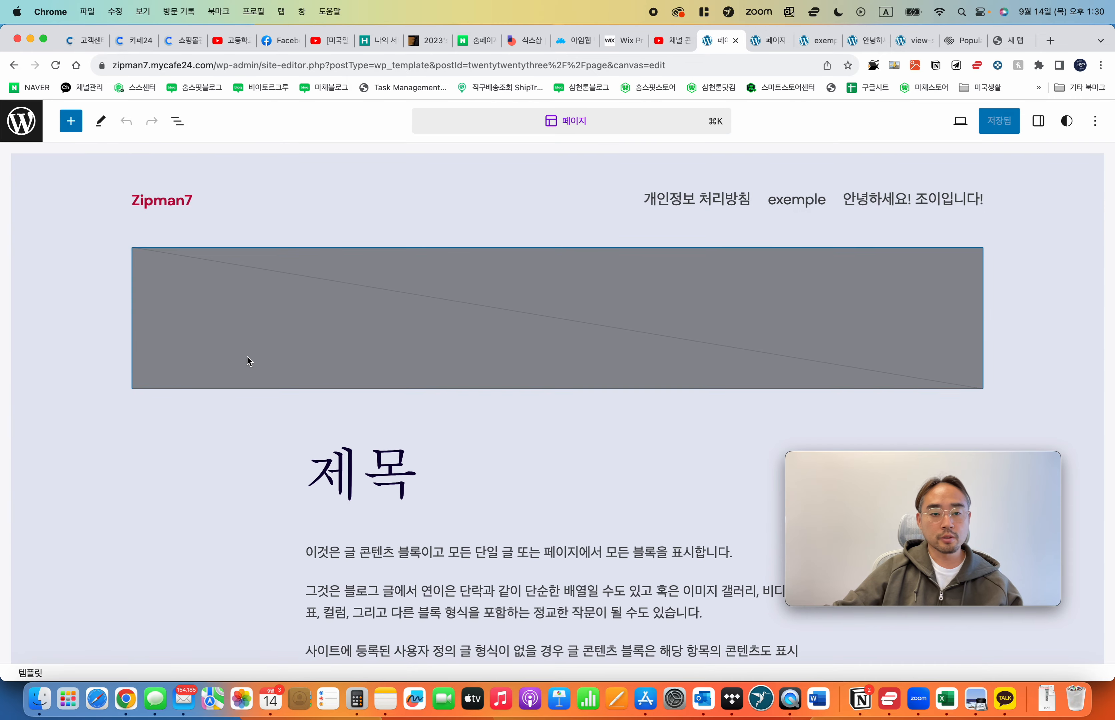
scroll(440, 260, down, 15)
scroll(500, 428, up, 14)
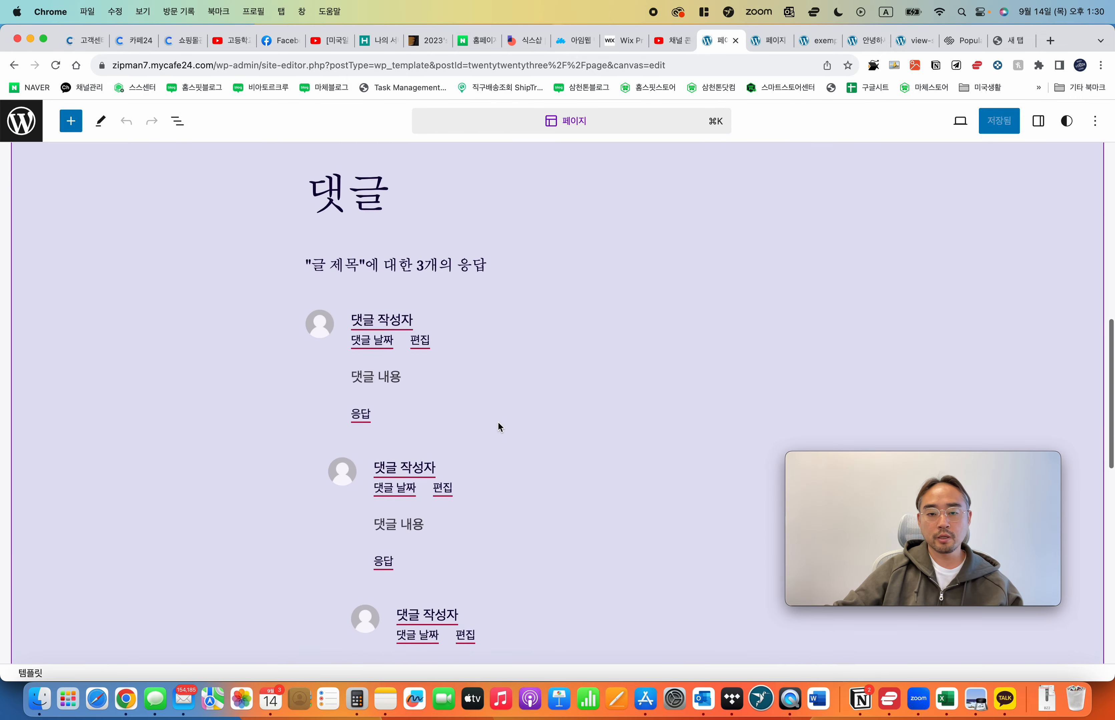
scroll(511, 327, up, 3)
scroll(358, 341, down, 5)
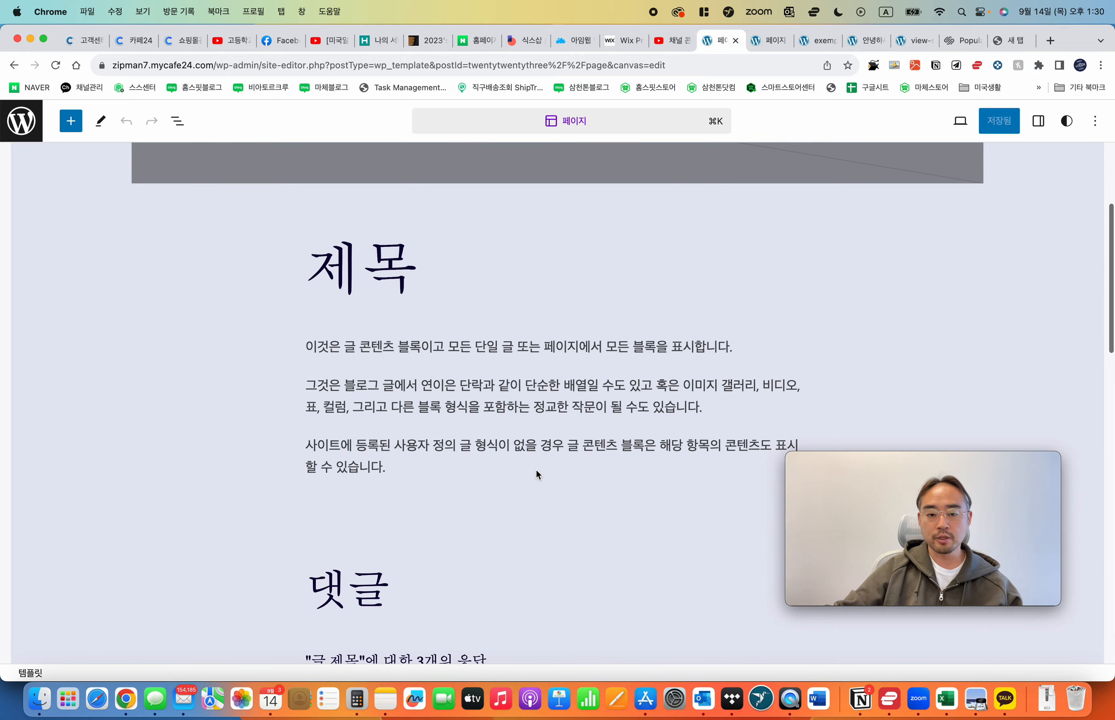
scroll(441, 261, up, 5)
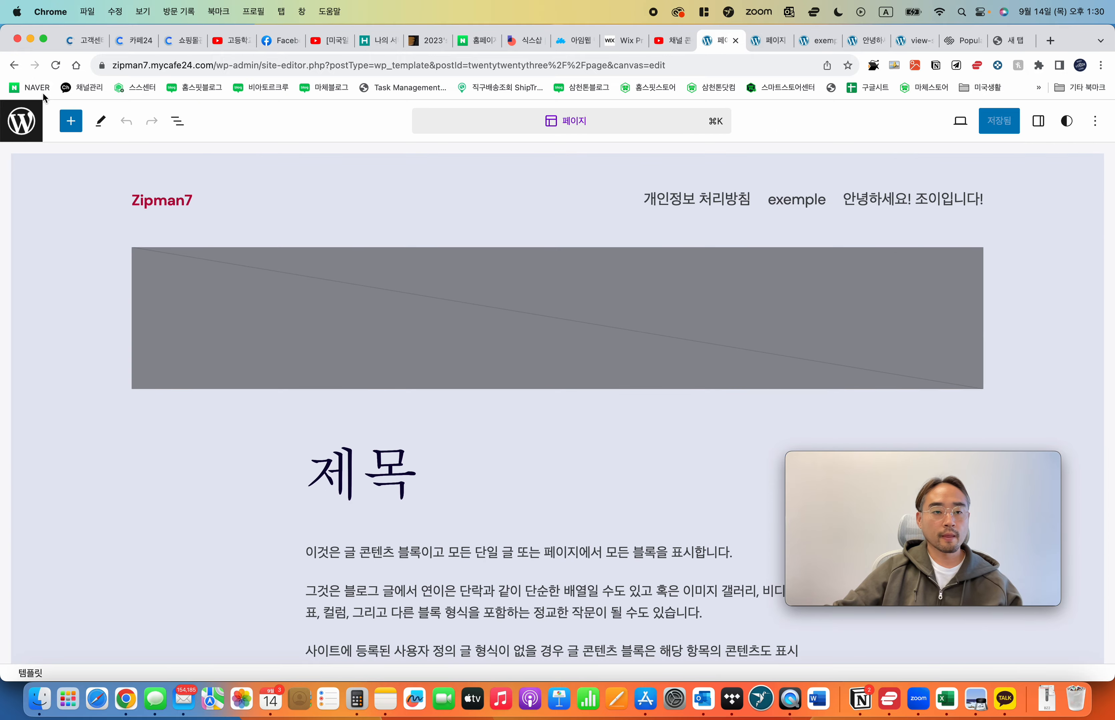
Step: Leave and re-enter template editing, then inspect the transform choices and options of the featured image block (글 특성 이미지)
click(15, 66)
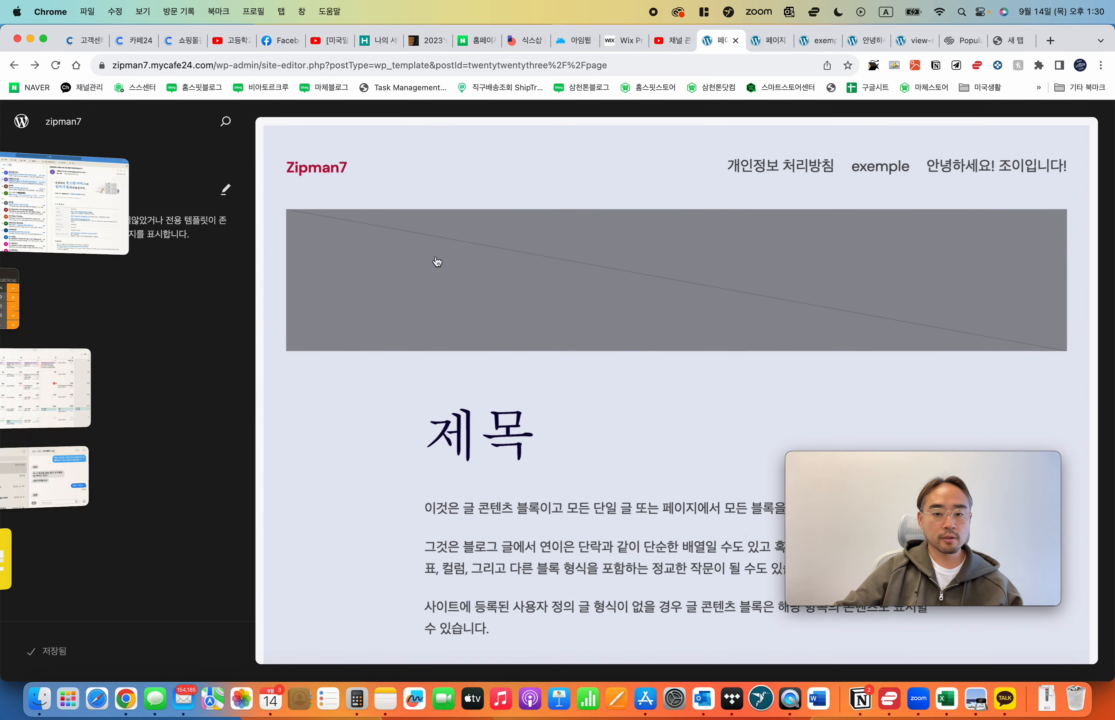
click(546, 309)
click(161, 316)
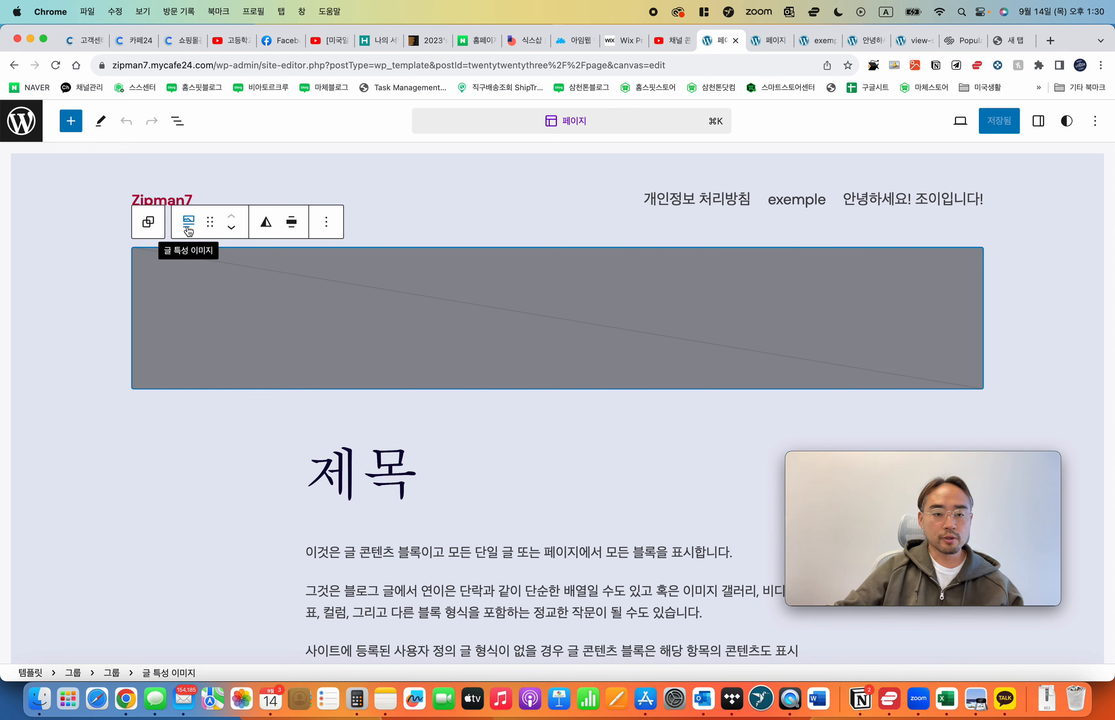
click(188, 232)
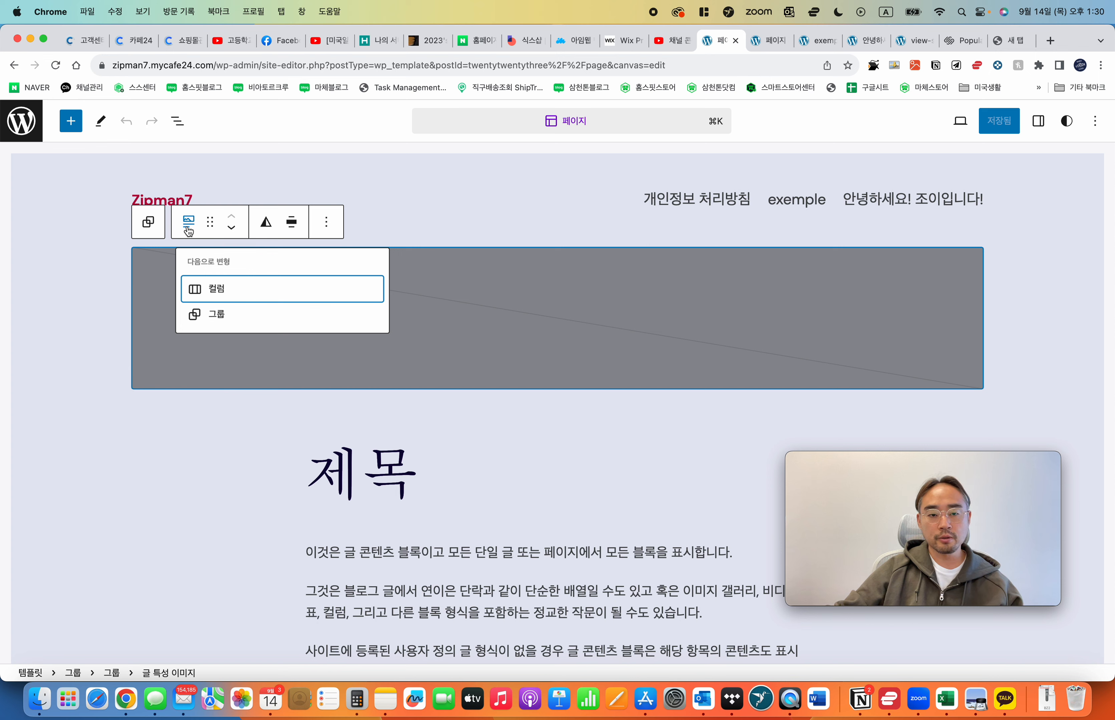
click(327, 224)
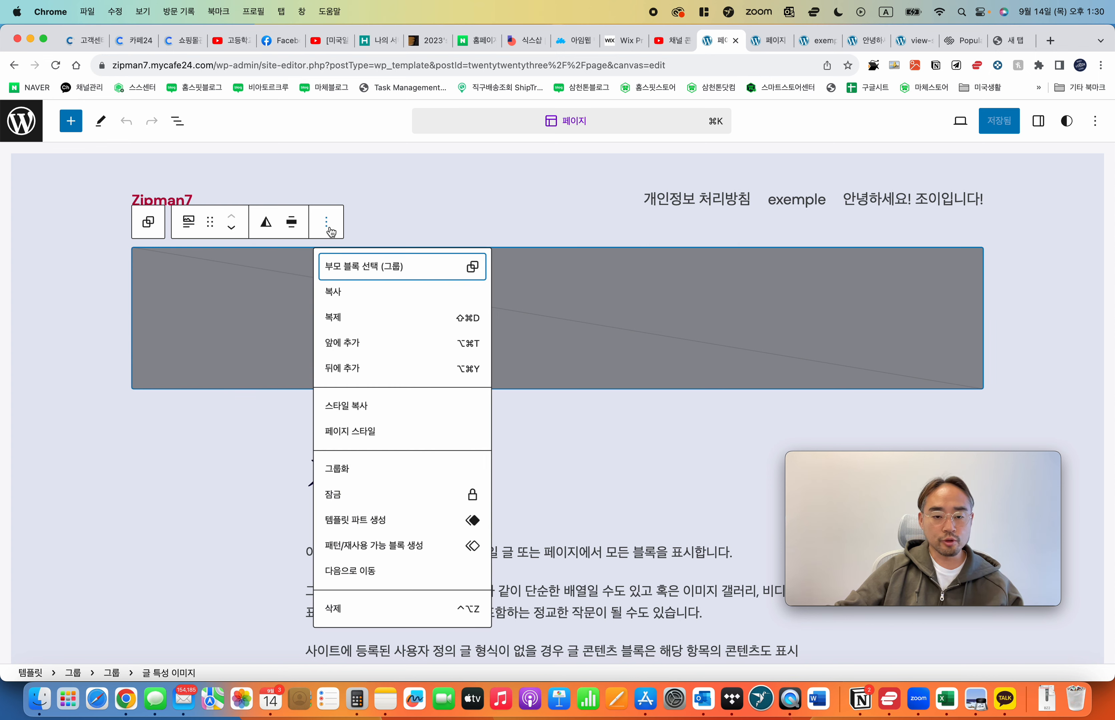
click(625, 324)
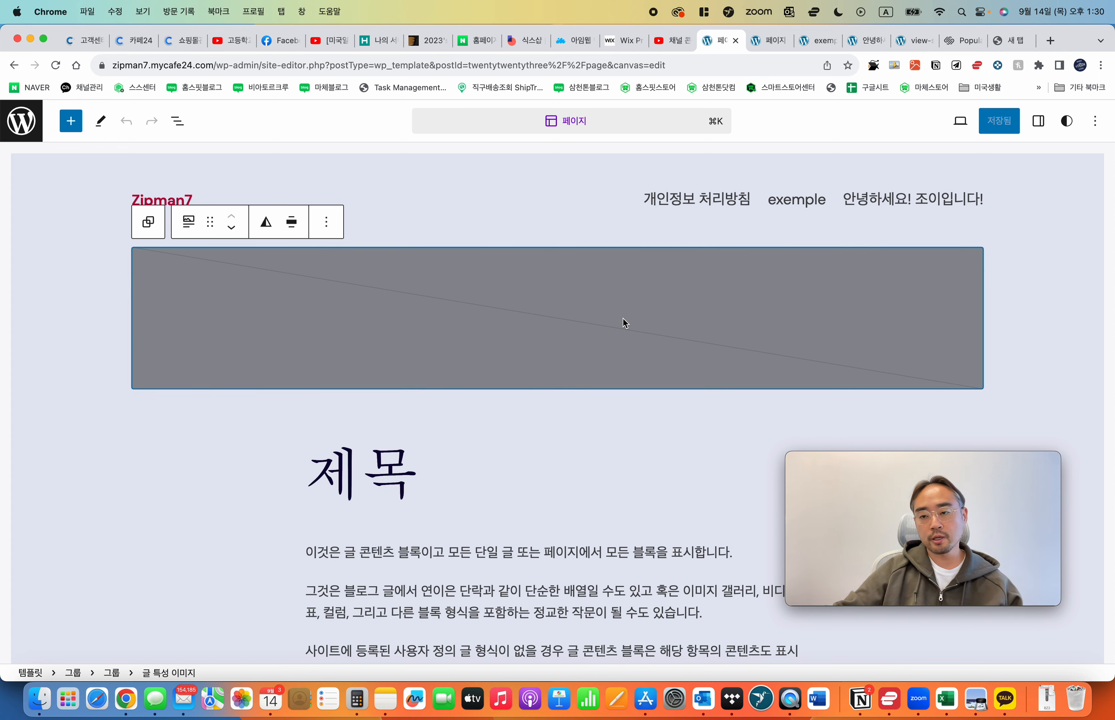
Step: Select the group around the featured image, then reselect the image block and preview transforming it into a group
click(984, 344)
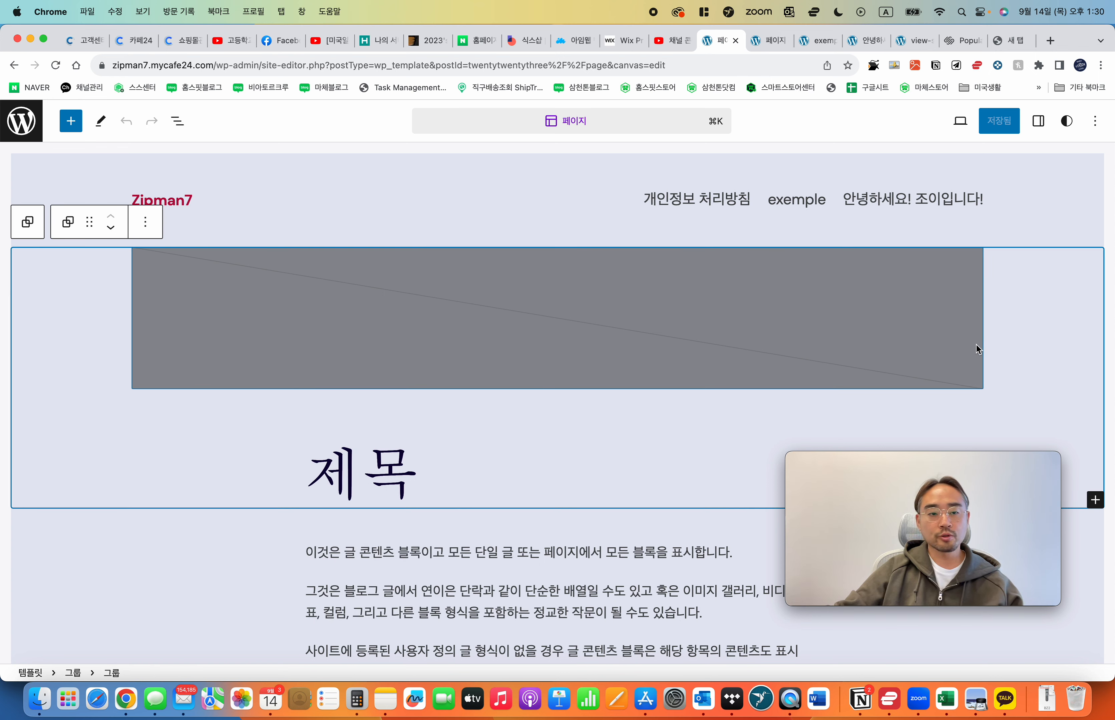
click(258, 315)
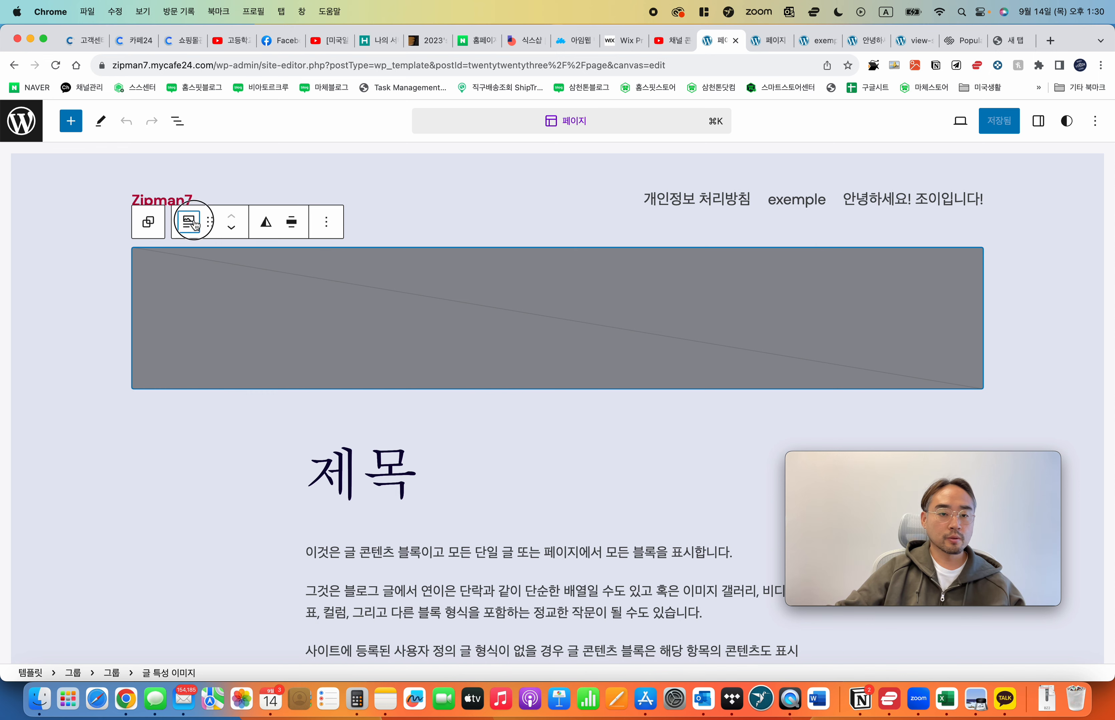
click(189, 223)
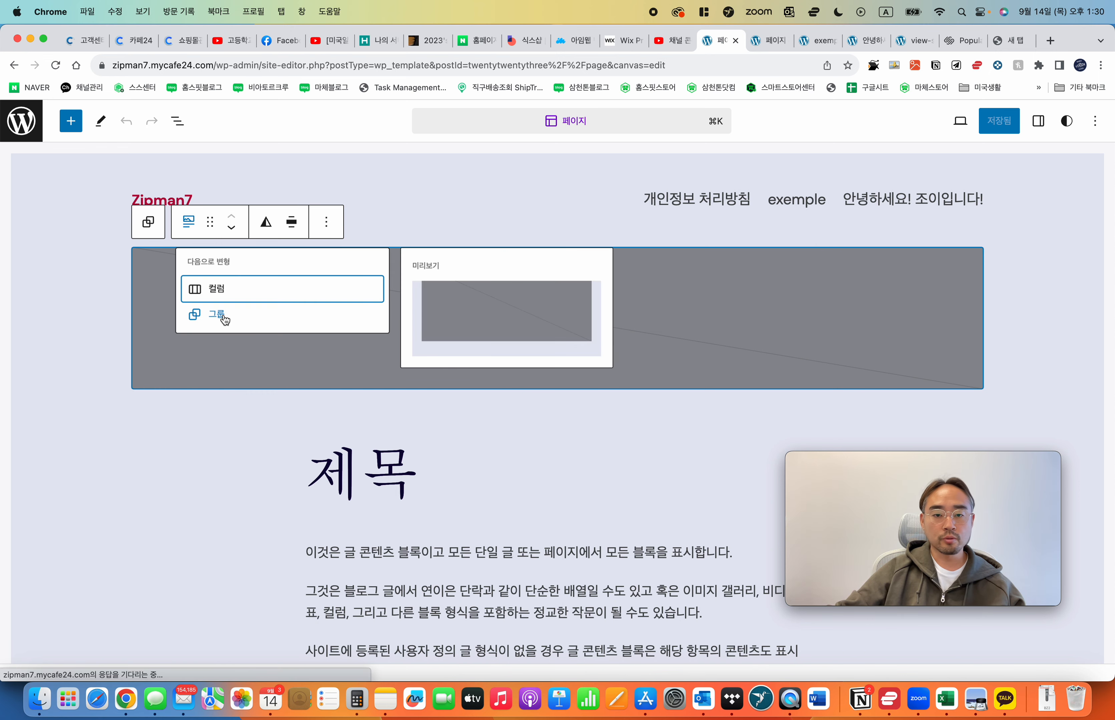
click(209, 222)
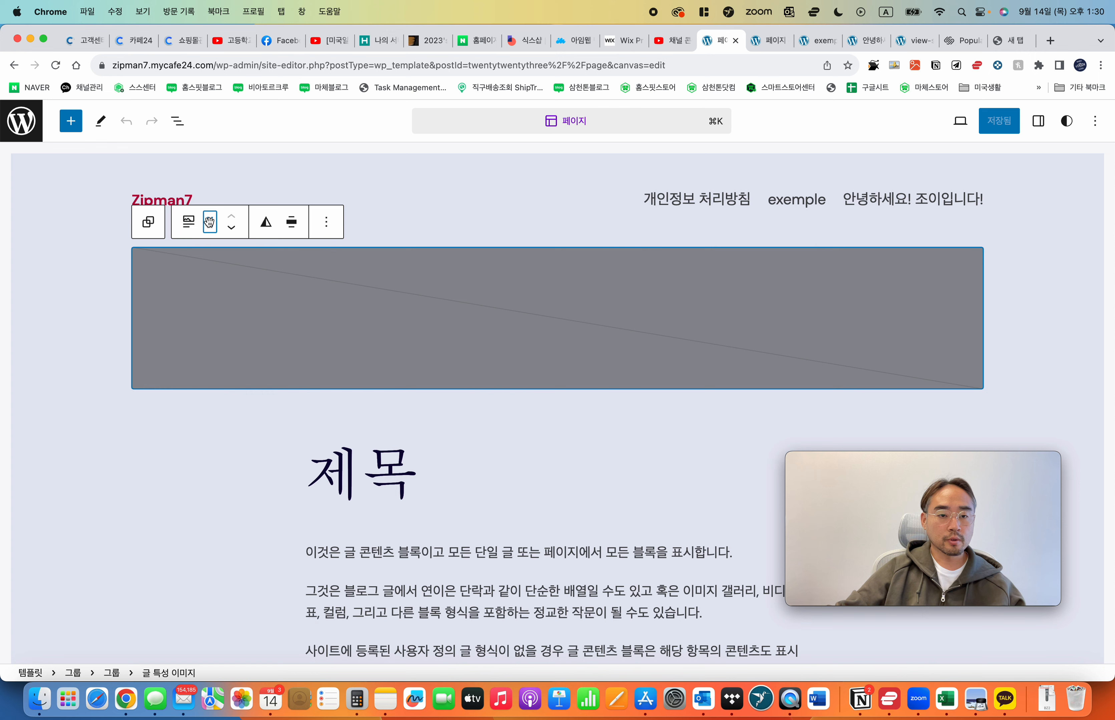
Step: Move the featured image block below the title, back above it, and below it again
click(230, 227)
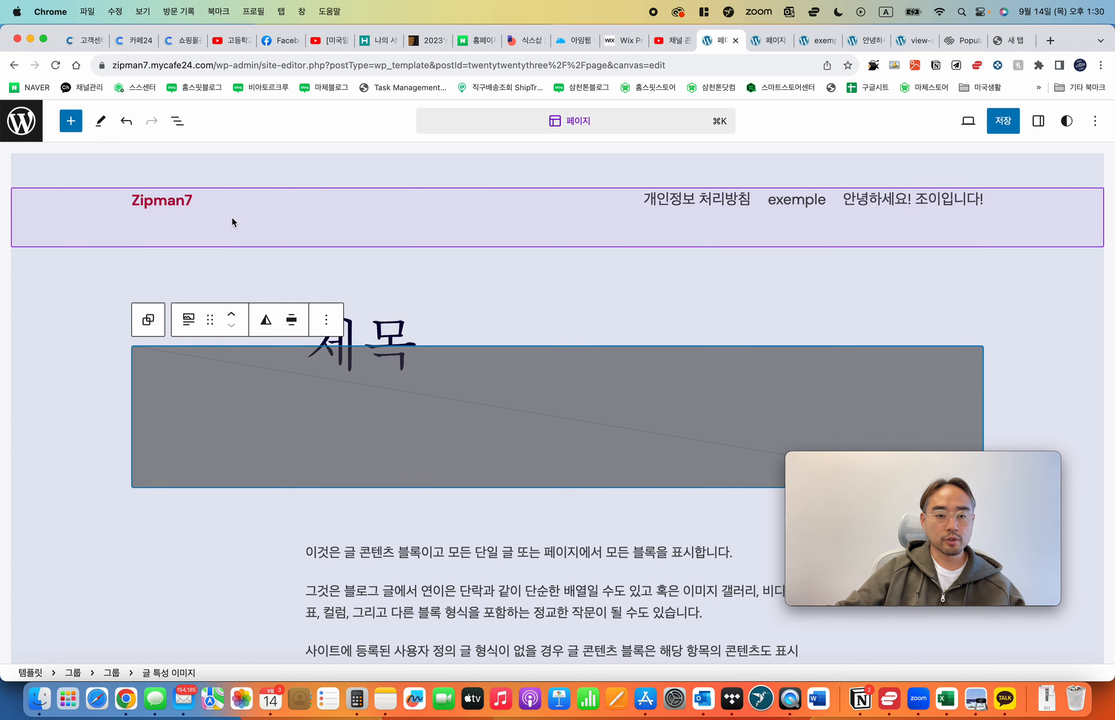
click(232, 318)
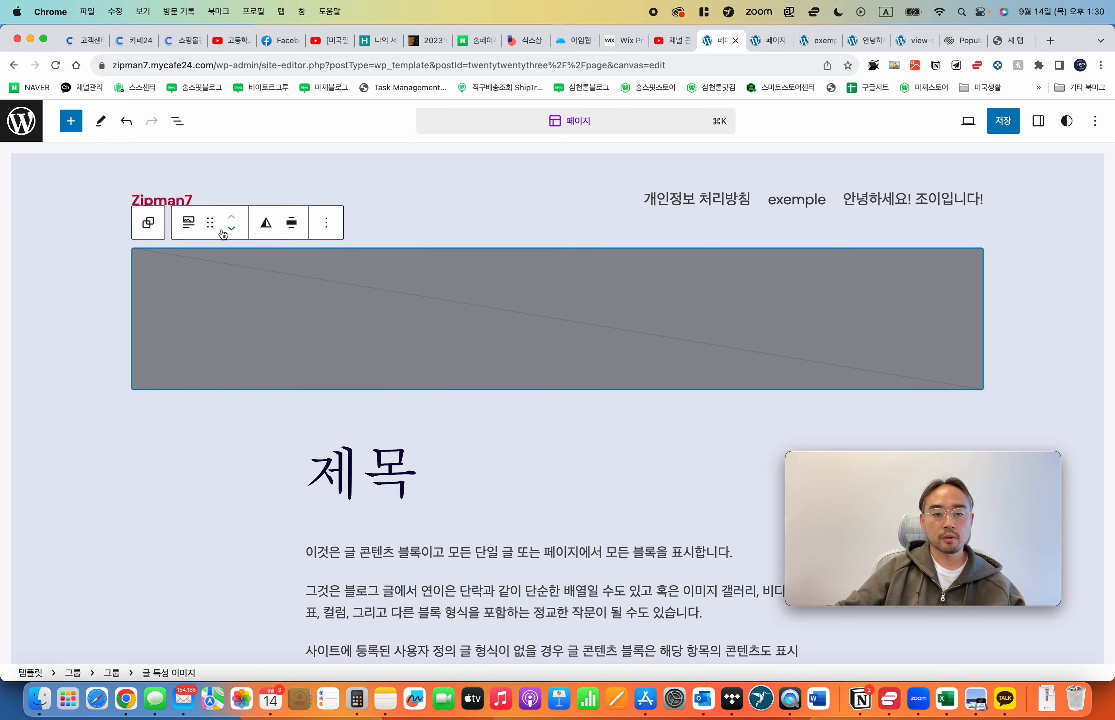
click(224, 231)
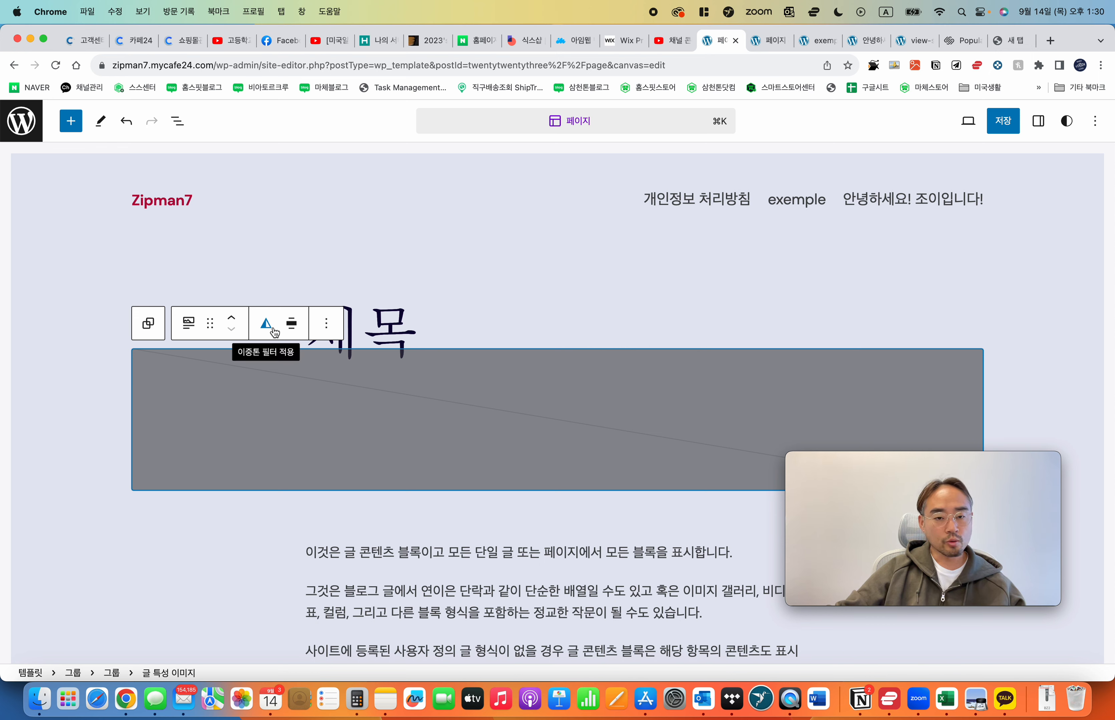
Step: Paste copied styles onto the featured image block, allowing the site clipboard access
click(326, 332)
scroll(385, 540, down, 2)
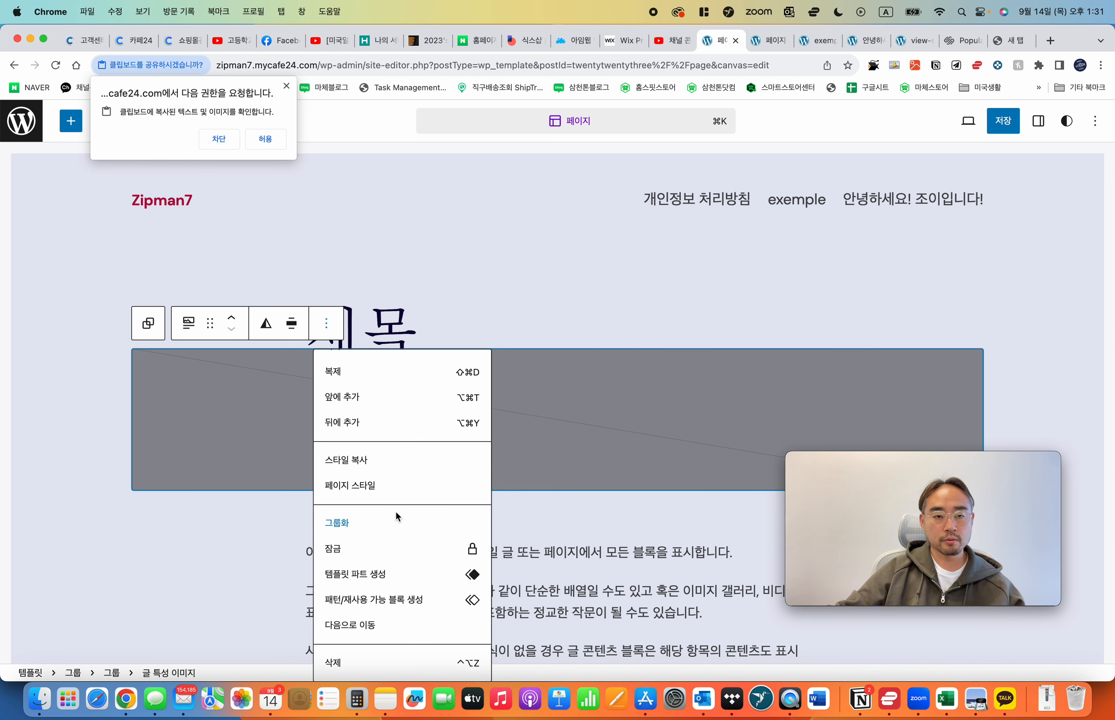
click(265, 139)
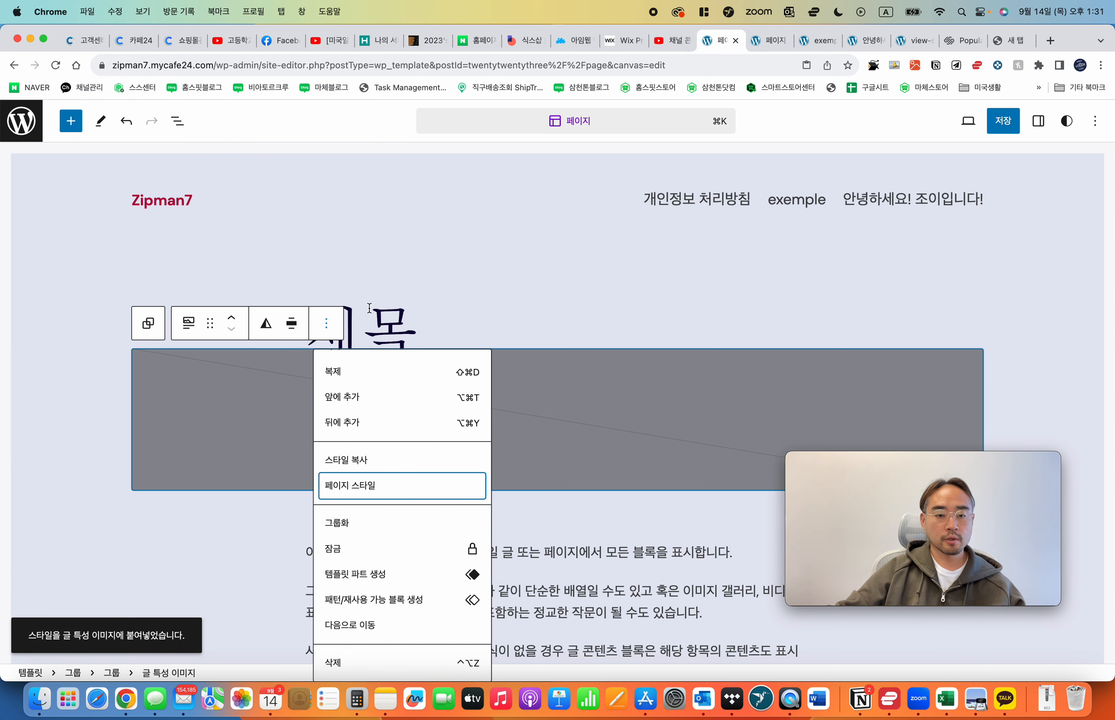
click(326, 326)
Step: Check the outer group and featured image blocks, then leave the editing canvas for the 페이지 template overview
click(439, 270)
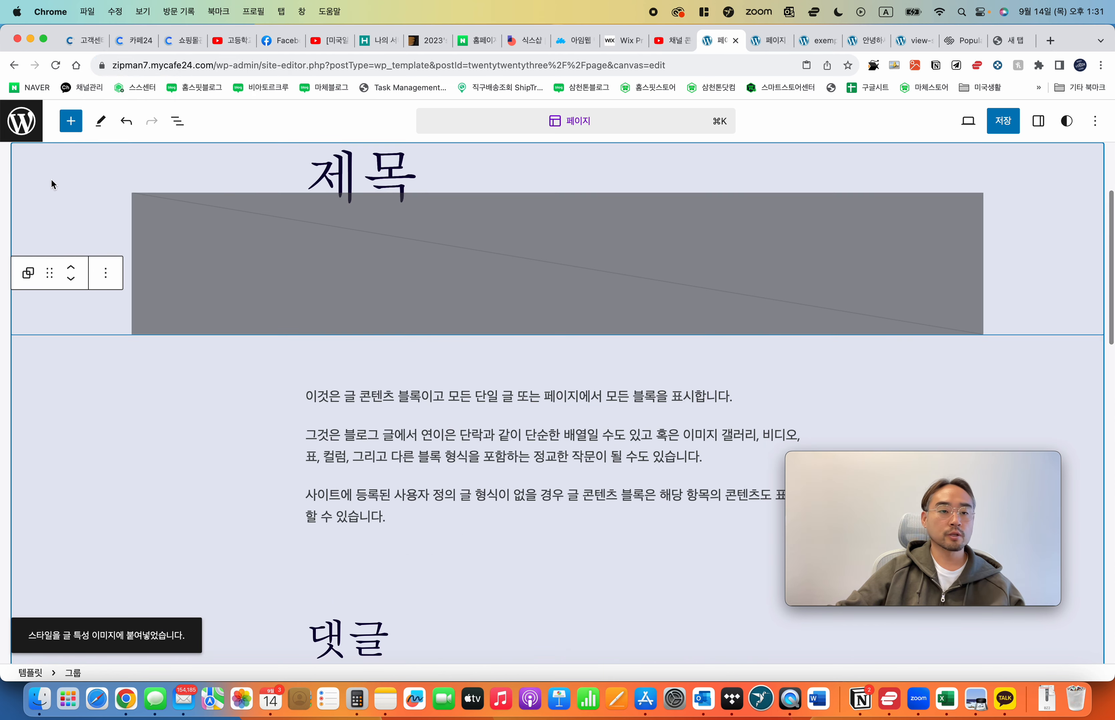
scroll(447, 481, up, 3)
click(401, 403)
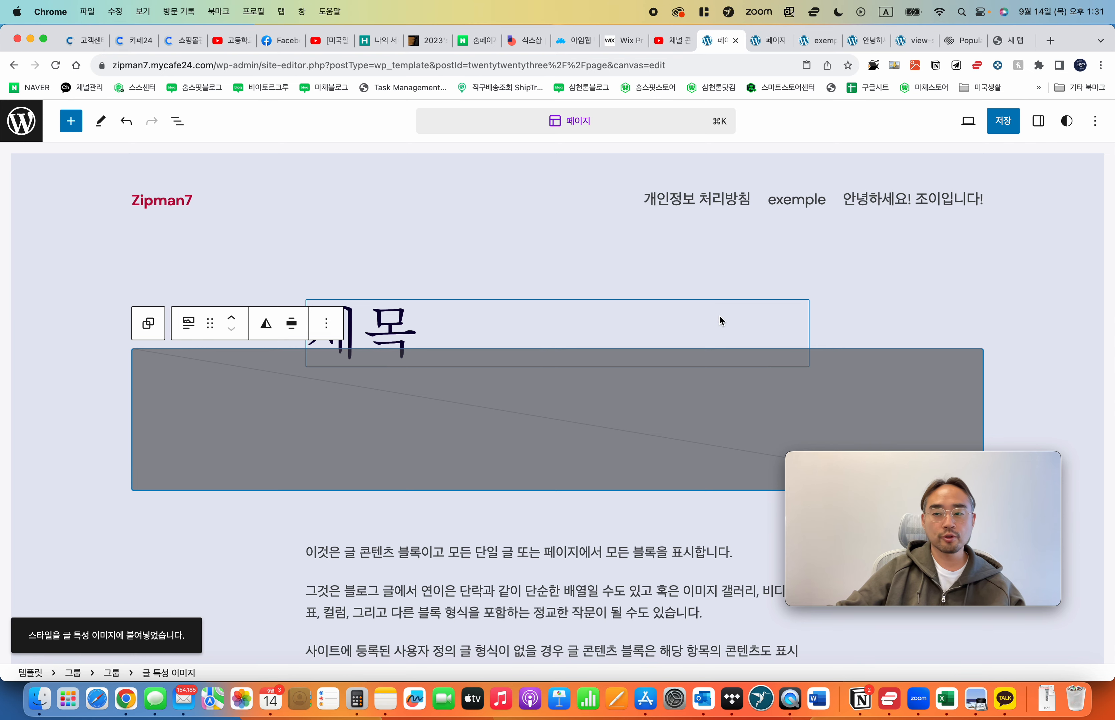
click(187, 272)
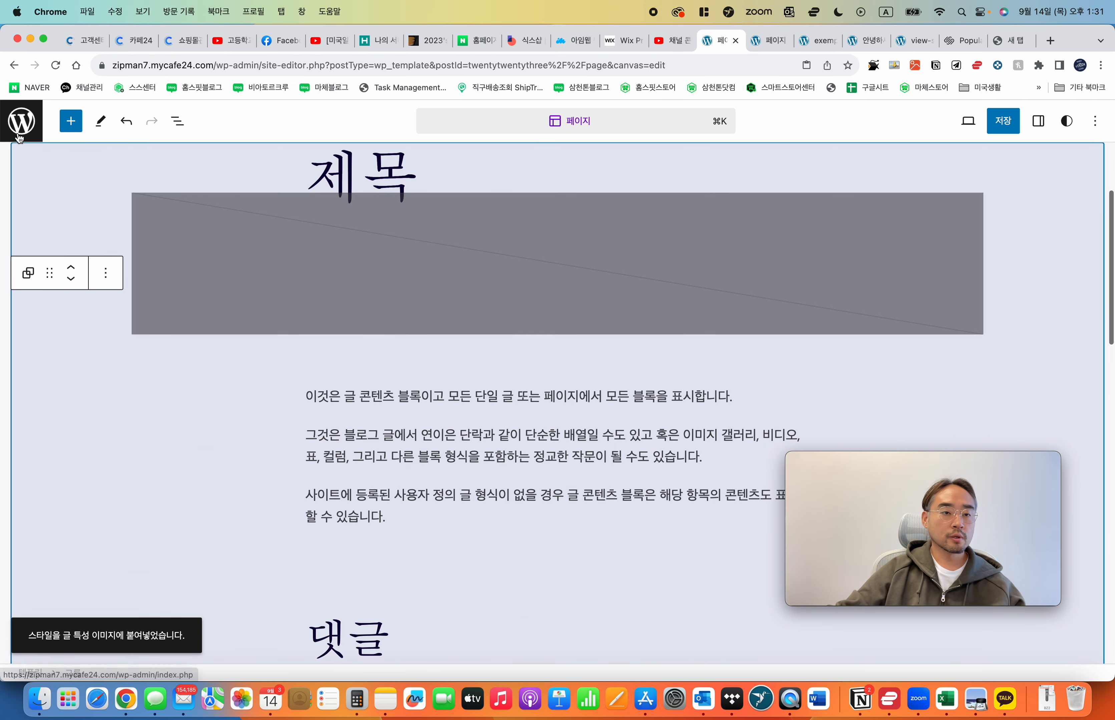
click(22, 121)
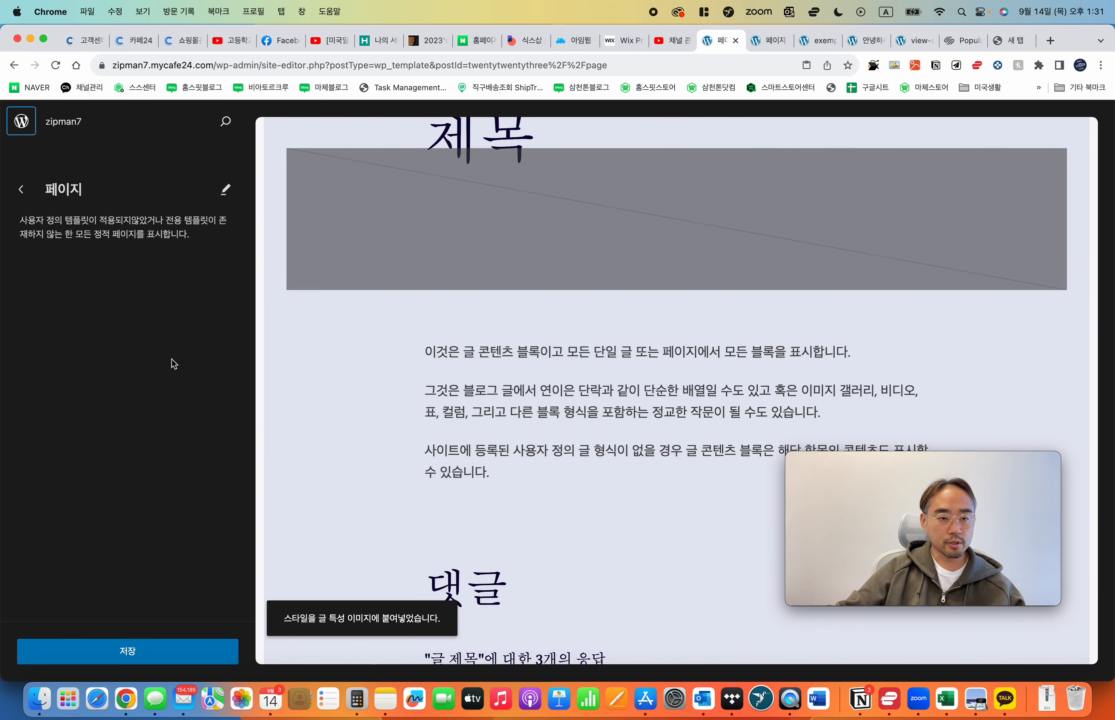
Step: Return from the 페이지 template overview to the design overview and open the 패턴 section
click(17, 190)
click(19, 189)
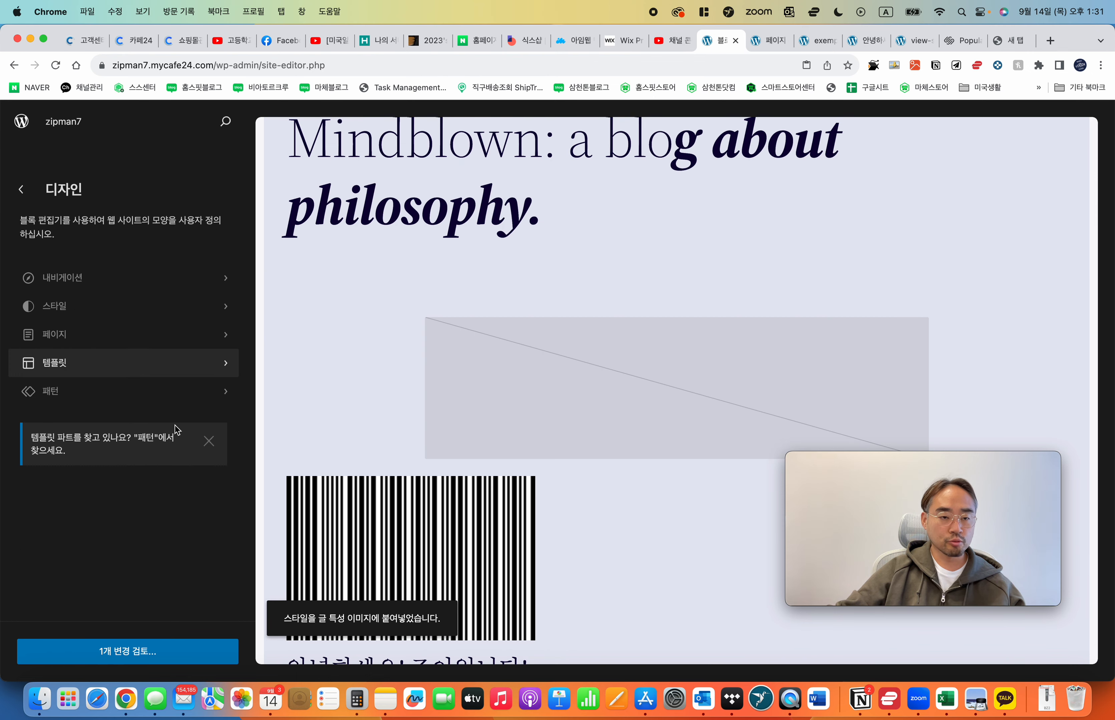
click(82, 400)
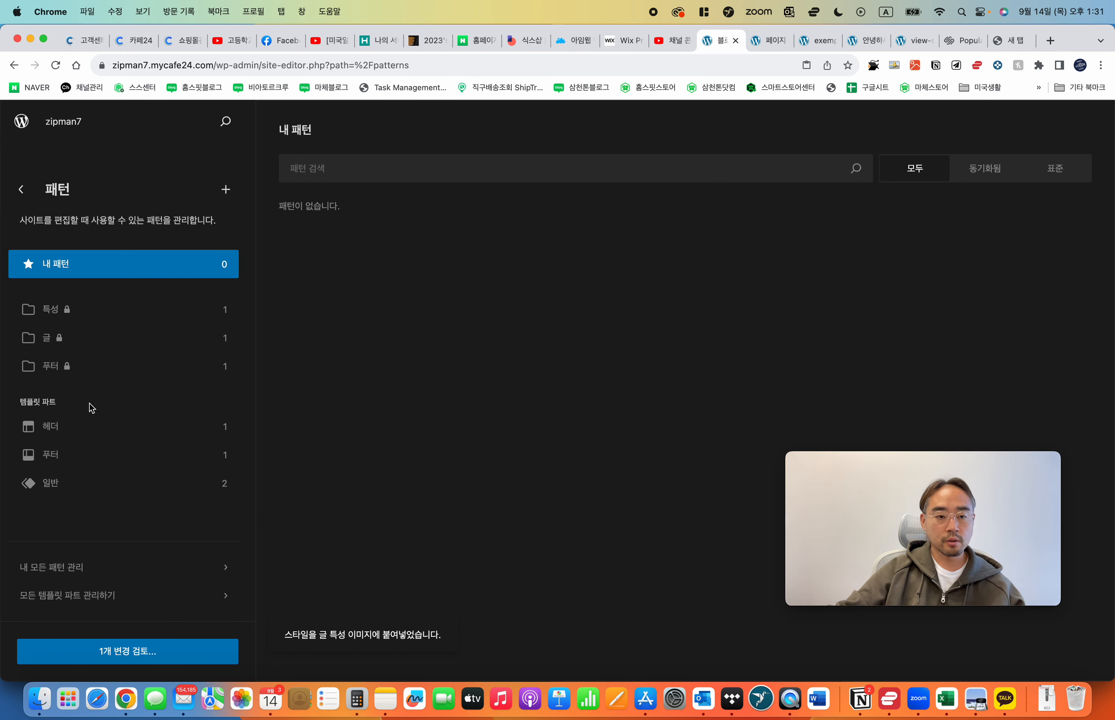
Step: Search 내 패턴 for "dog" across all patterns
click(357, 221)
click(371, 167)
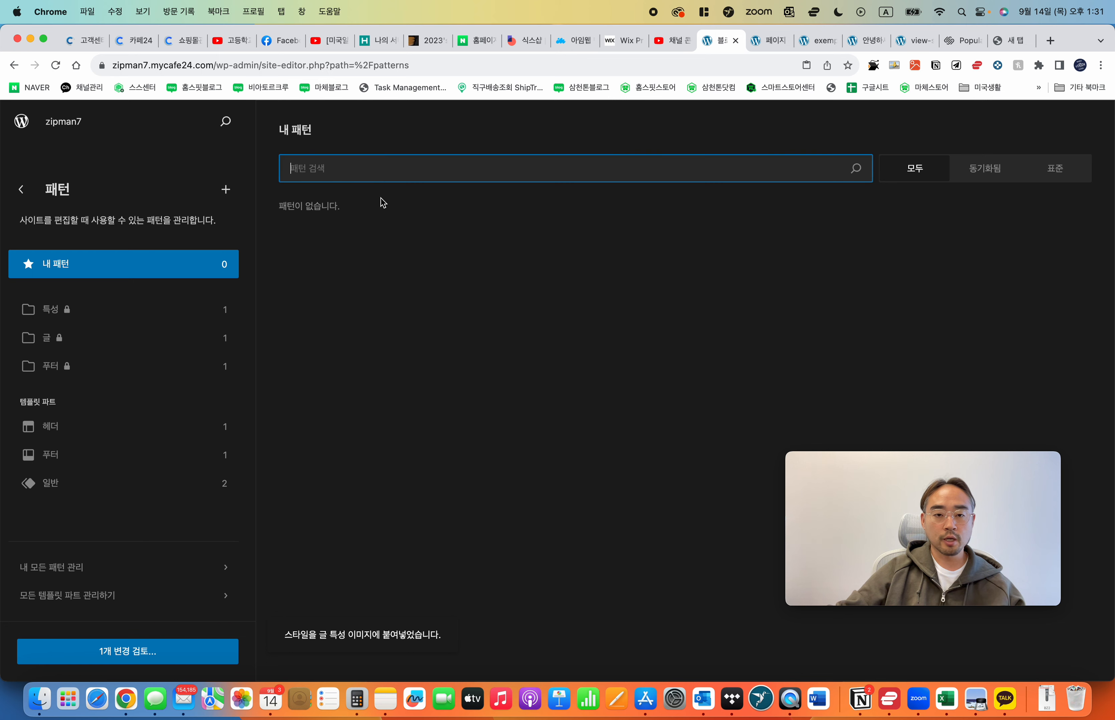
click(379, 221)
click(526, 273)
click(428, 174)
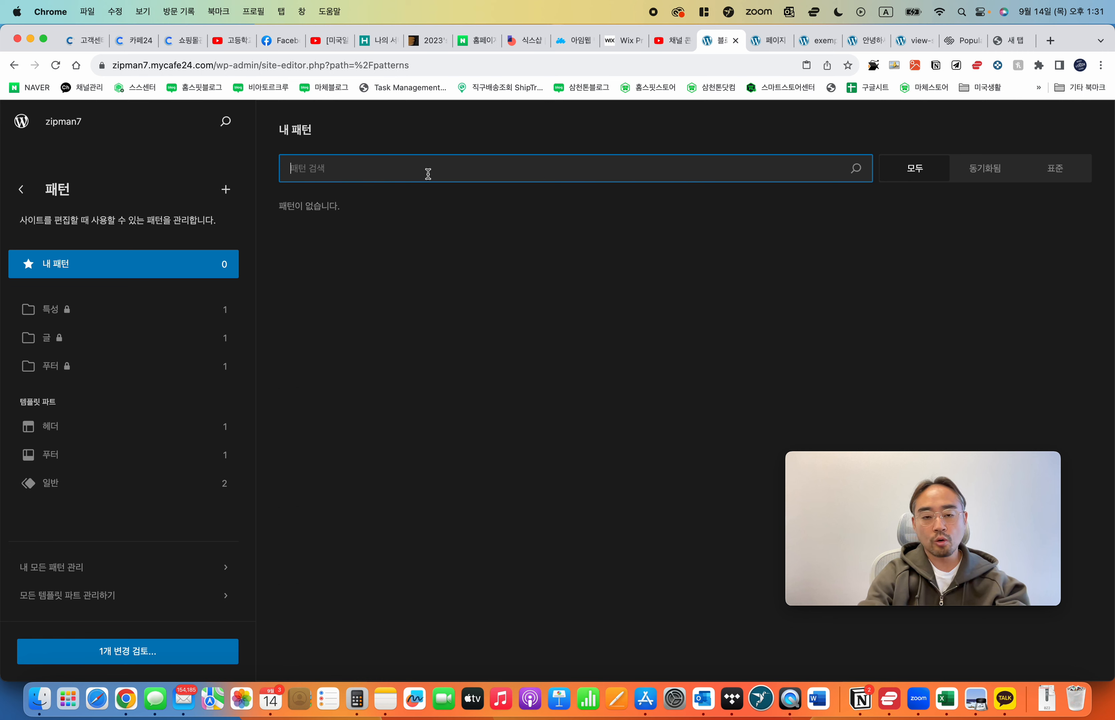
text(dog)
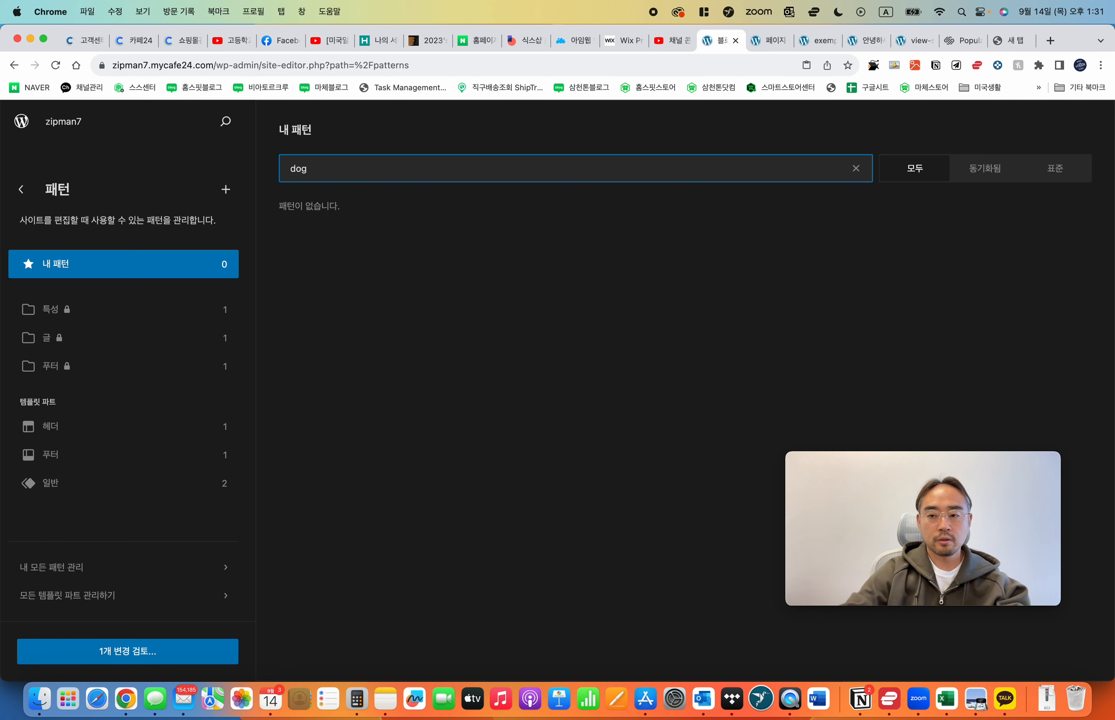
click(900, 177)
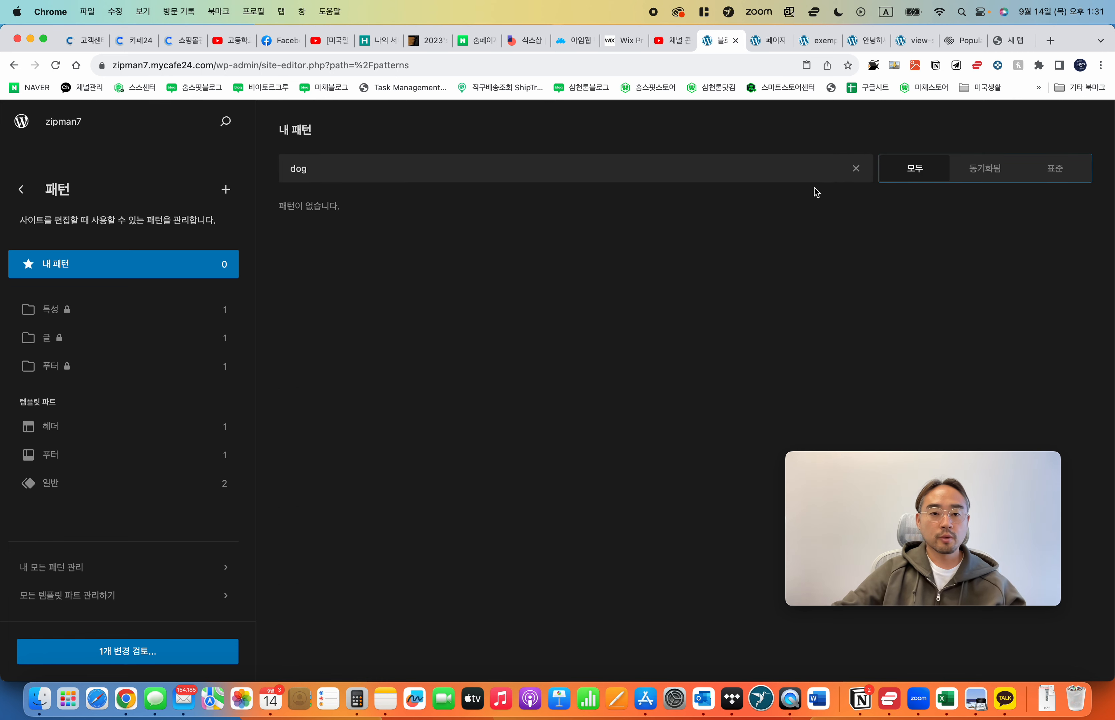
double_click(778, 168)
click(724, 216)
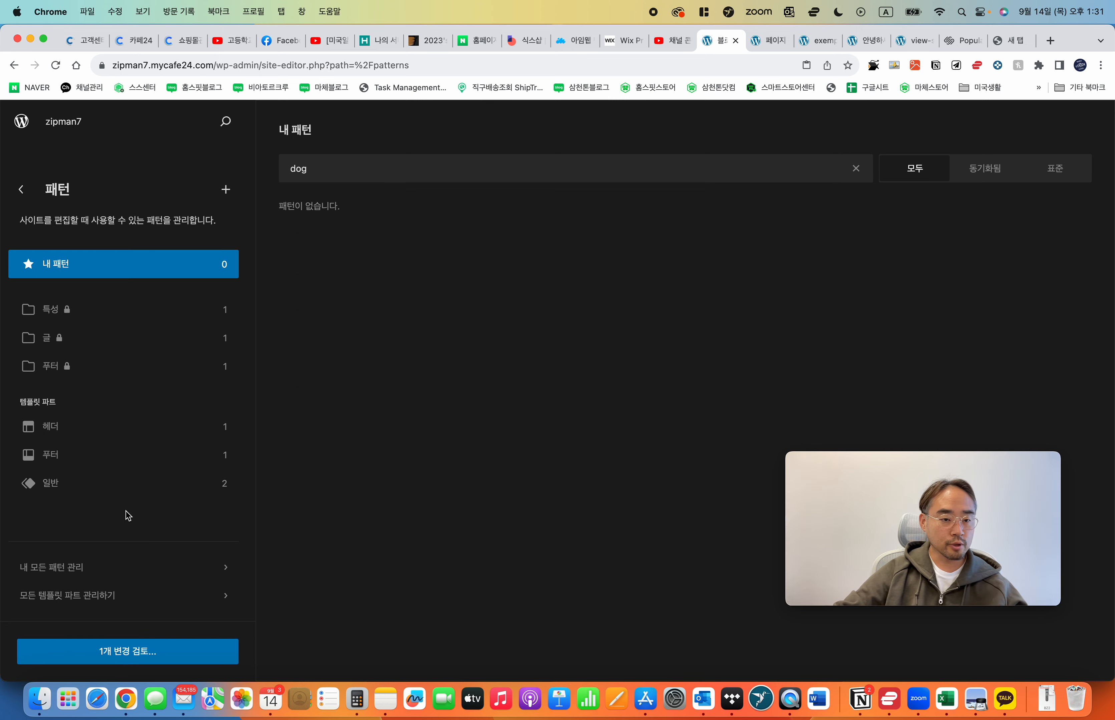
Step: Leave the site editor without saving for the full pattern list, view the new-pattern editor, and return to the list
click(126, 576)
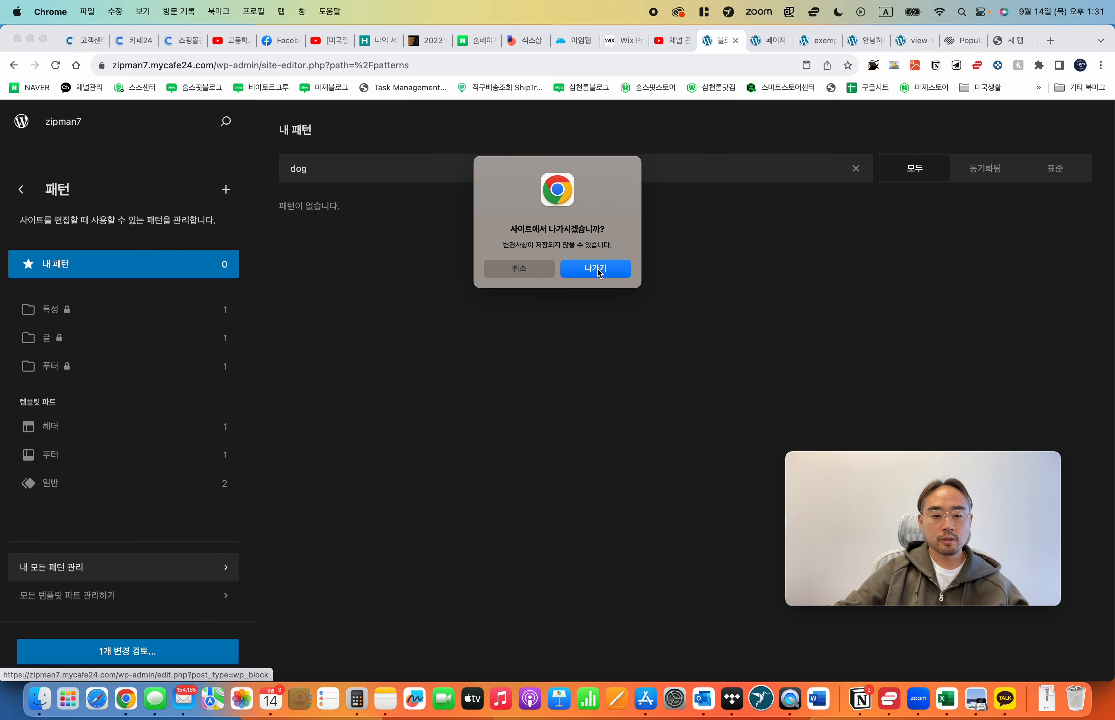
click(598, 272)
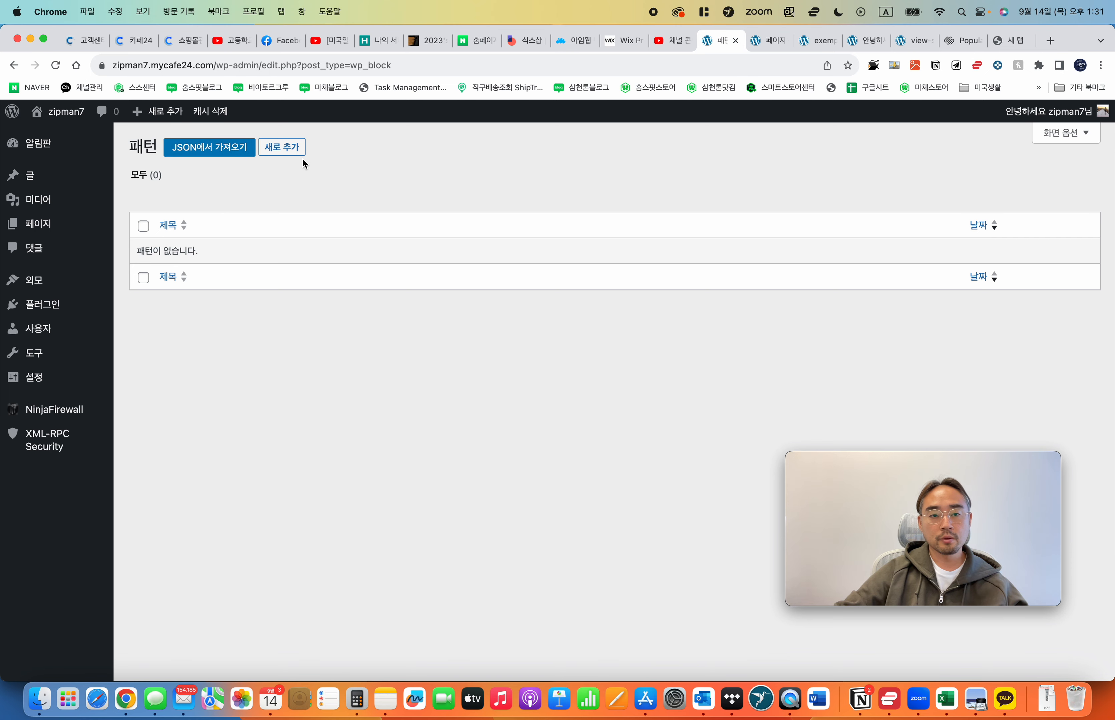
click(293, 149)
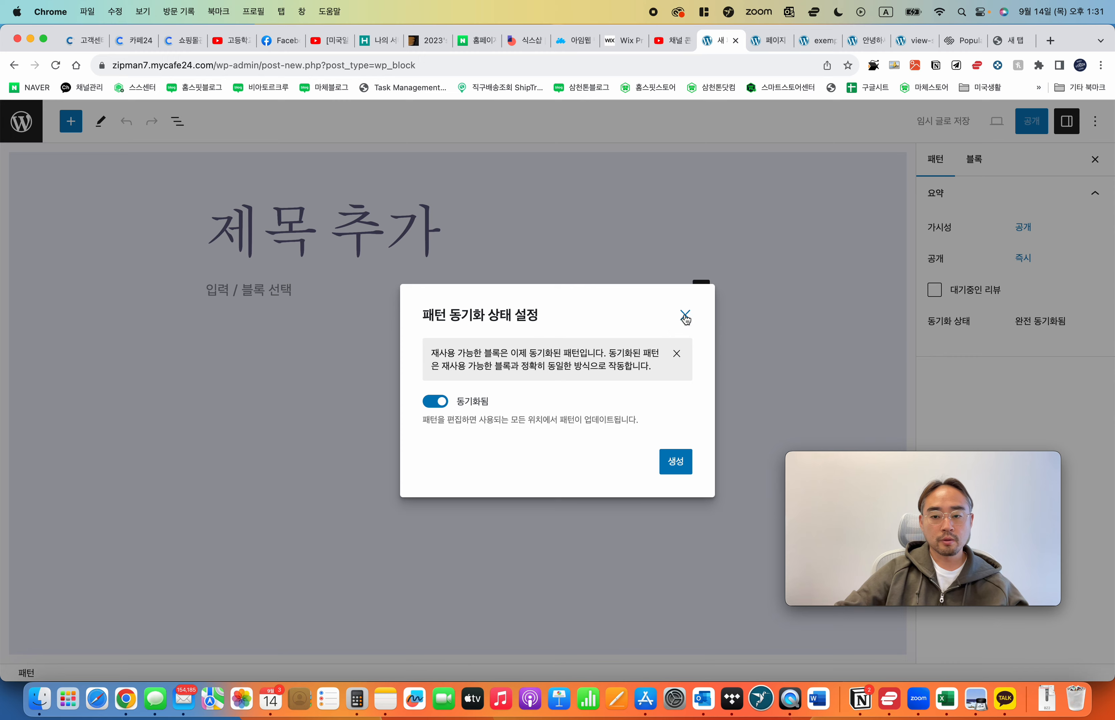
click(685, 316)
click(14, 64)
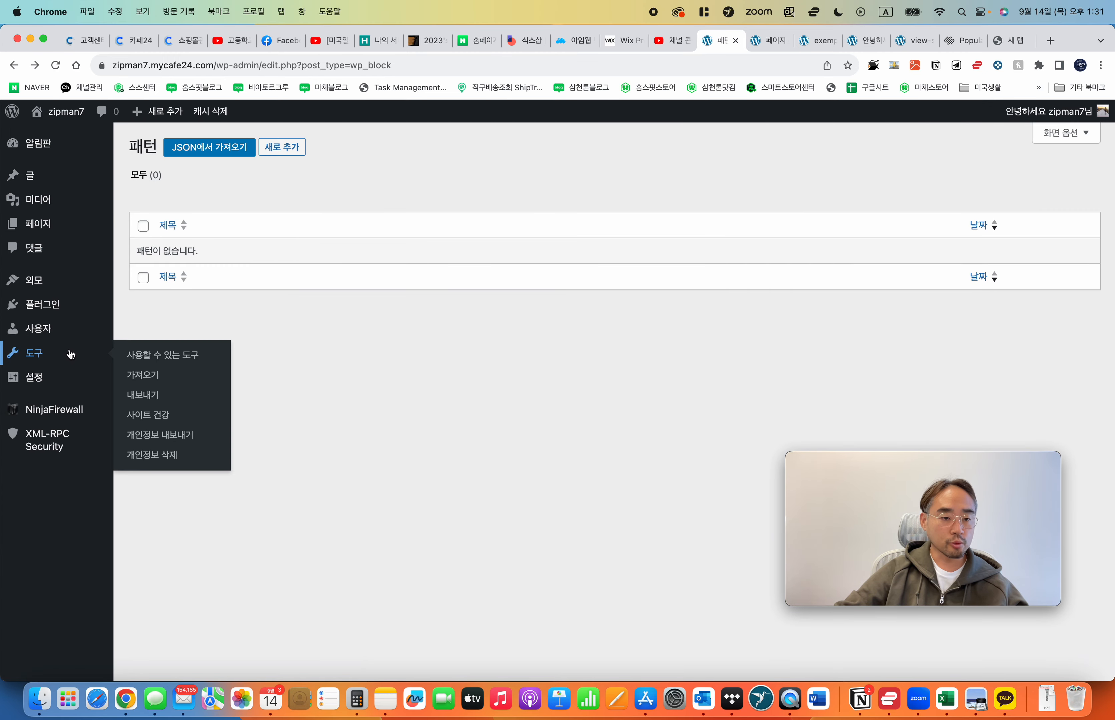
Step: Open the installed themes page of the site
mouse_move(77, 309)
mouse_move(76, 285)
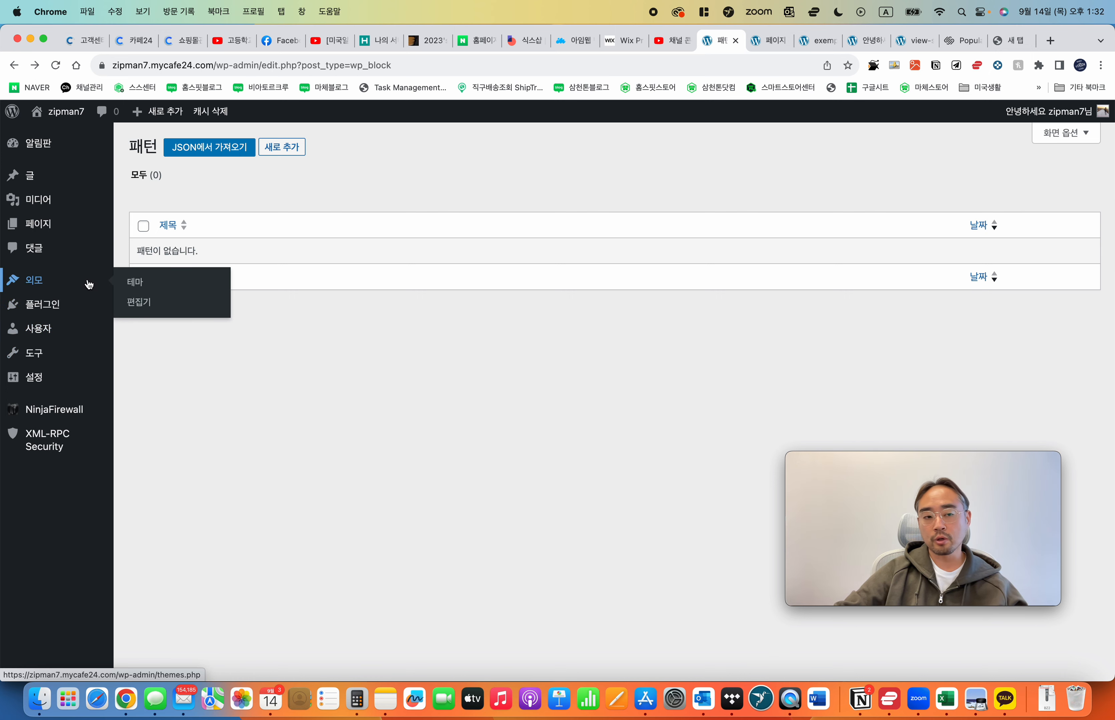
click(88, 287)
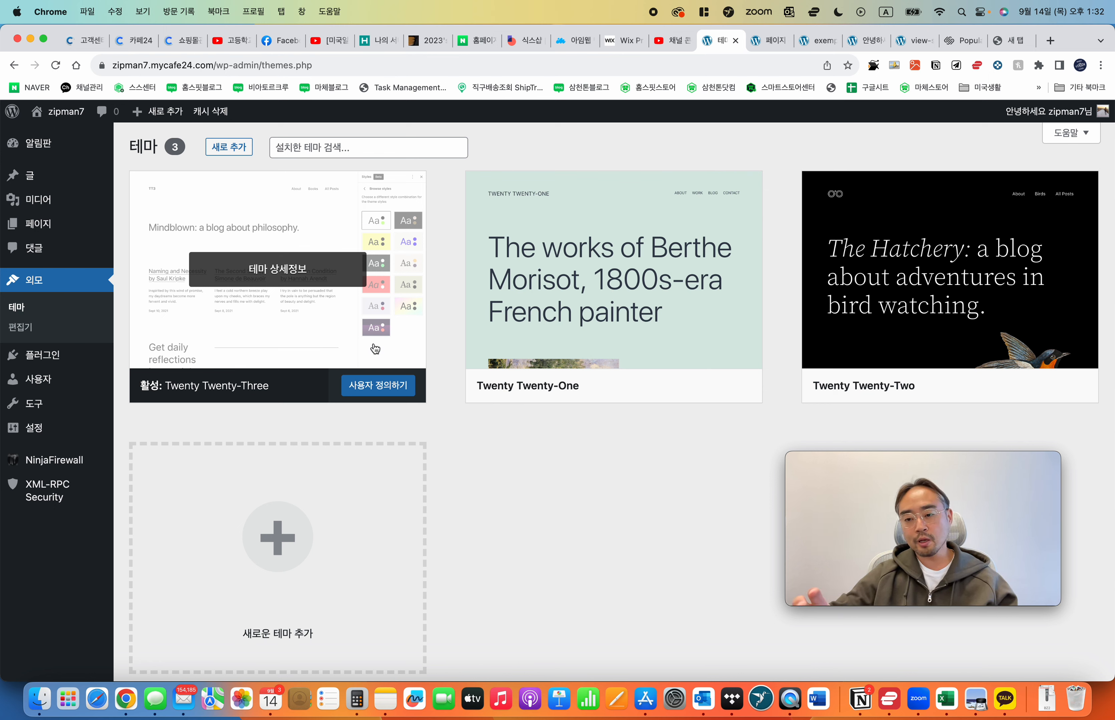
mouse_move(51, 356)
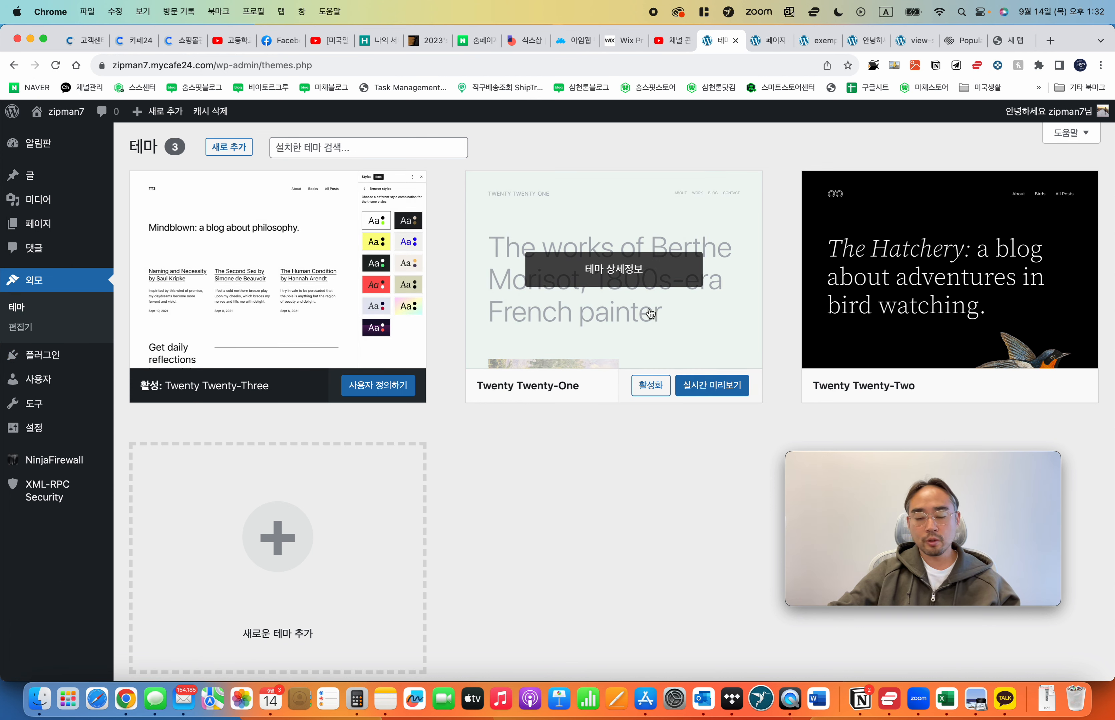
Step: Live preview the Twenty Twenty-One theme on the site, look through the page, and return to the installed themes
click(728, 387)
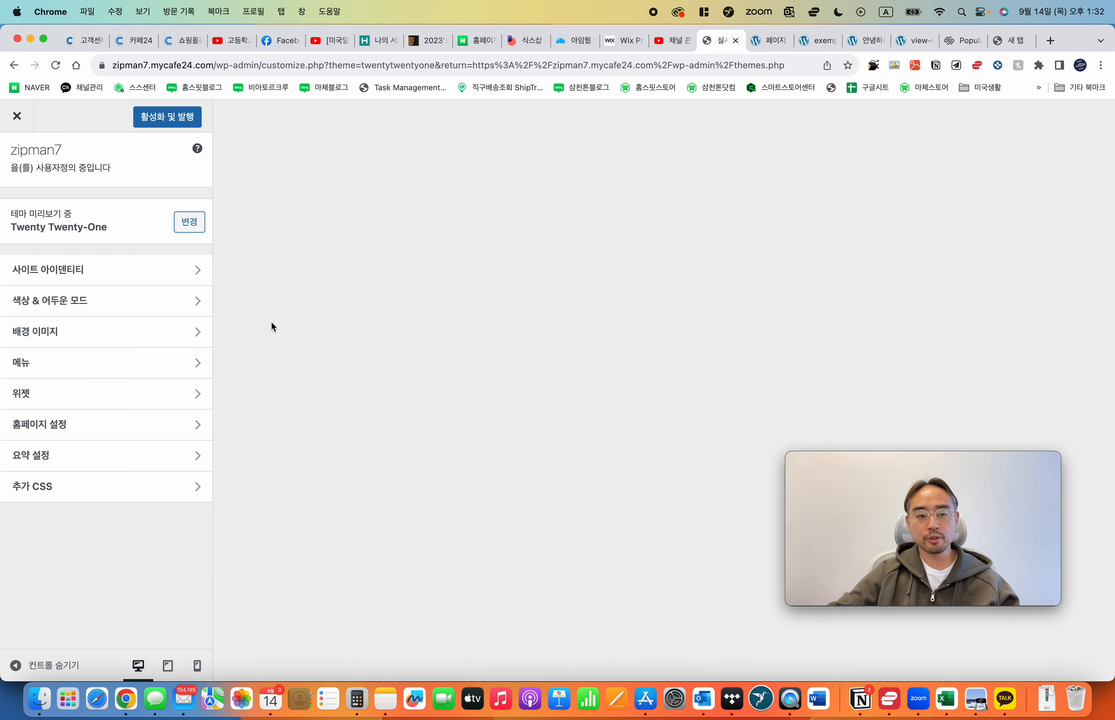
scroll(592, 368, down, 3)
scroll(592, 367, up, 2)
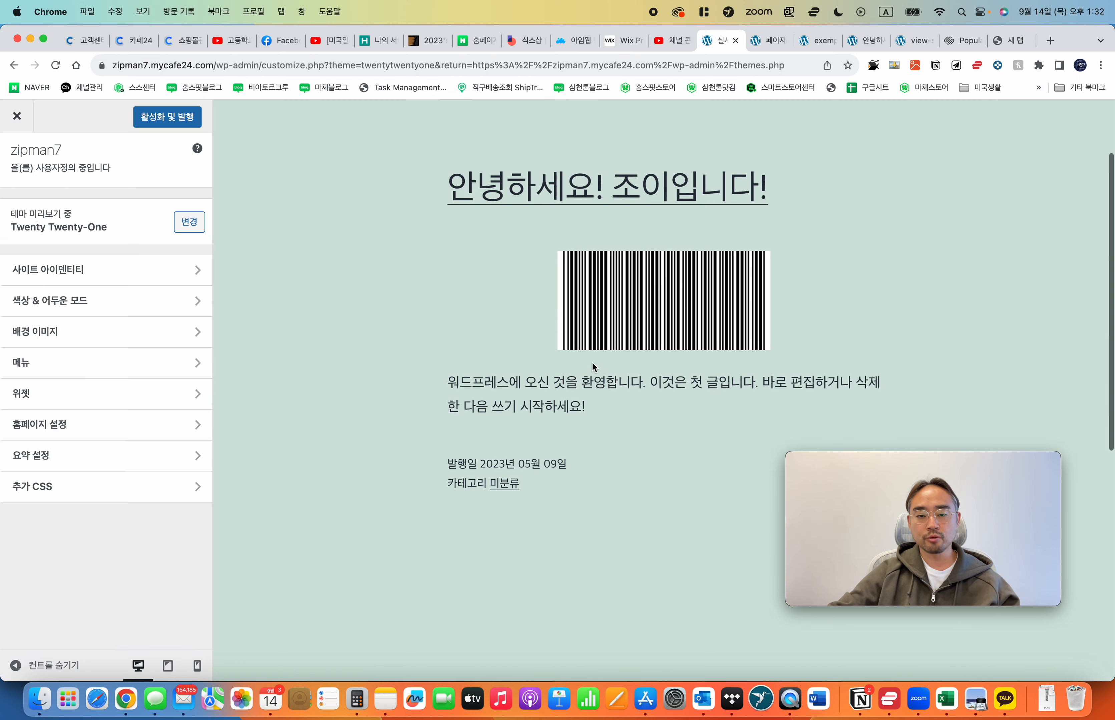
scroll(594, 363, down, 8)
scroll(595, 361, up, 10)
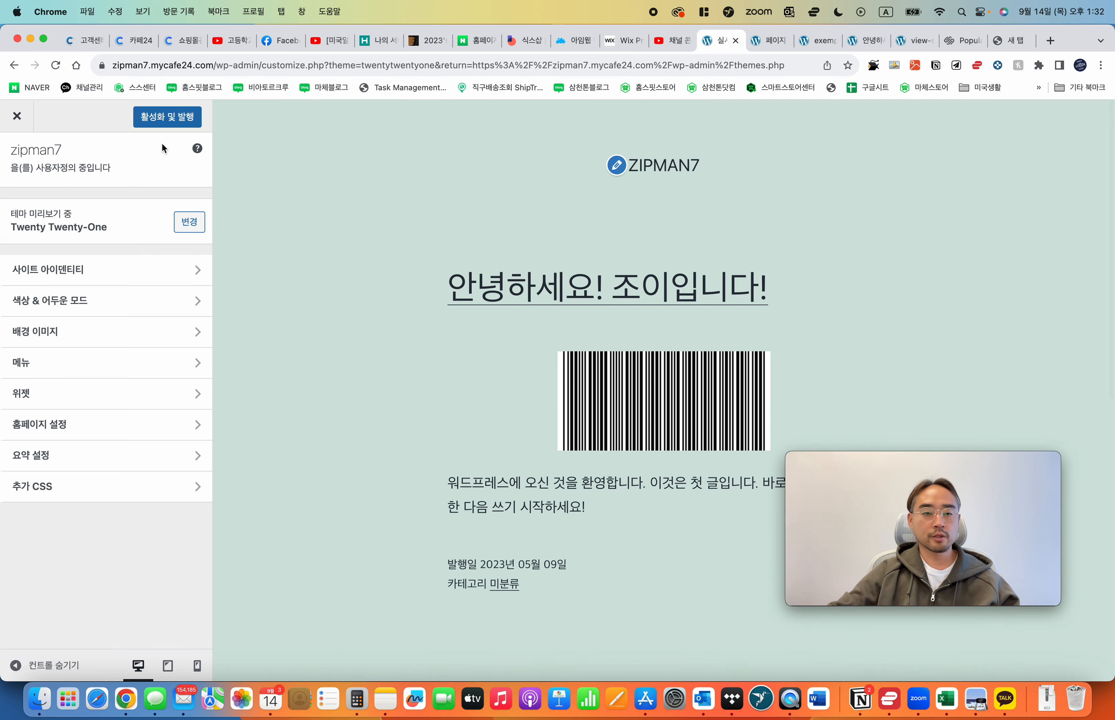
click(15, 68)
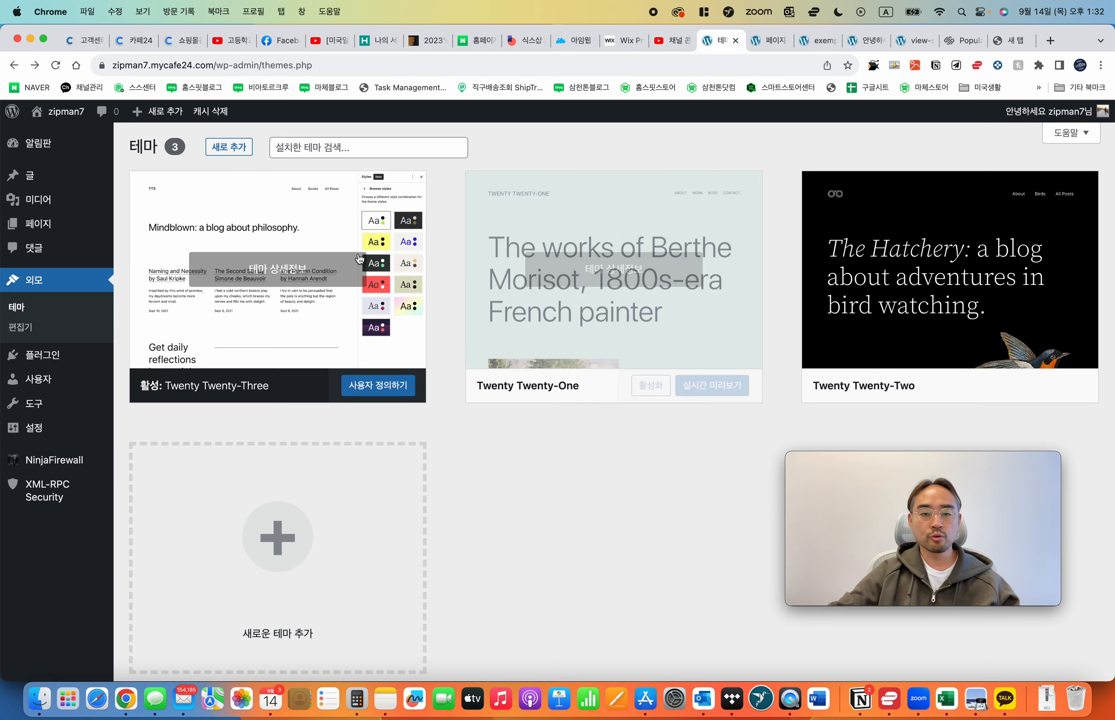
Step: View the theme details of Twenty Twenty-One and Twenty Twenty-Three, and return to the installed themes
click(639, 277)
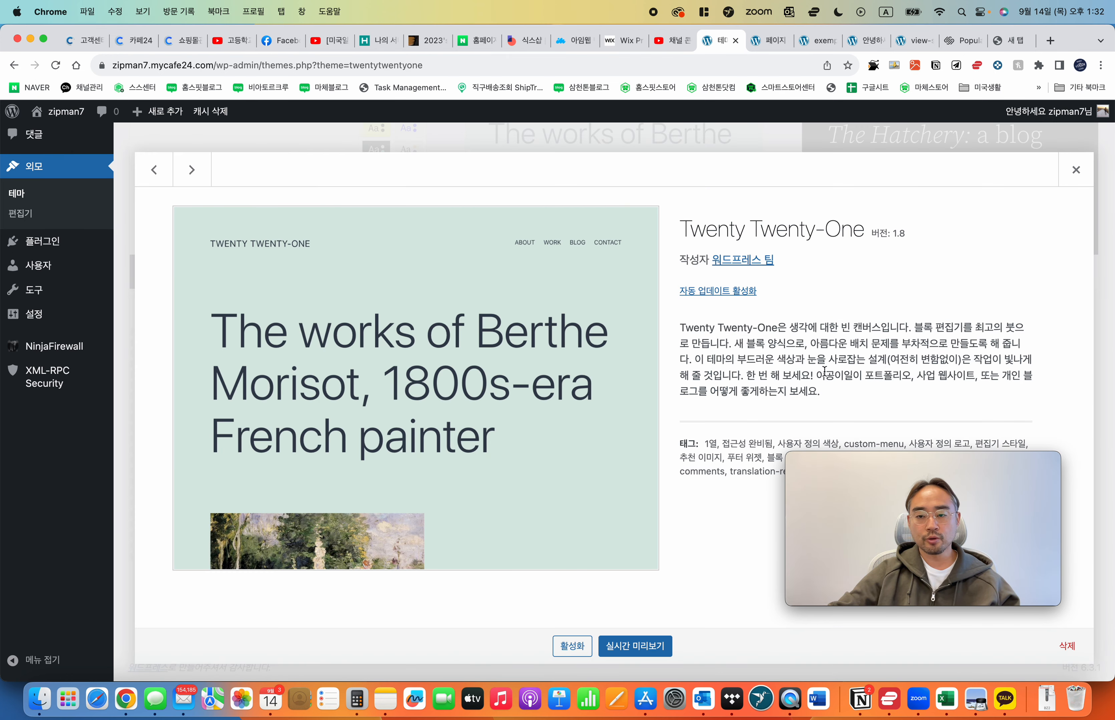
click(154, 170)
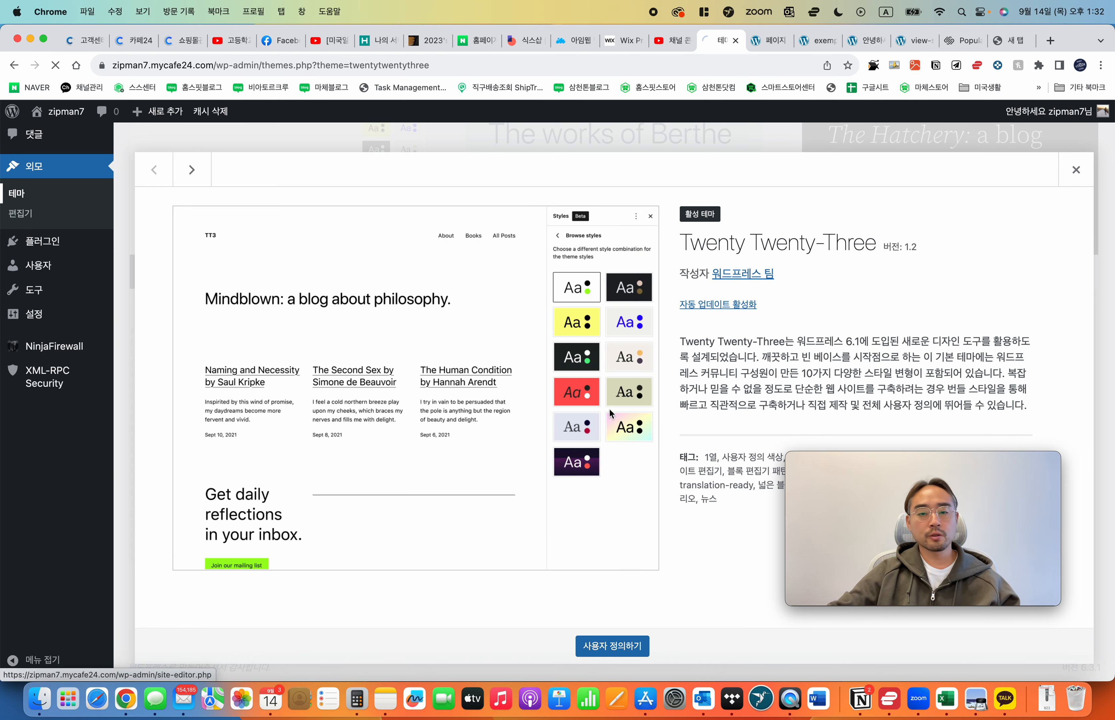
click(19, 193)
Step: Open the page for adding new themes and browse the popular ones
scroll(451, 453, down, 3)
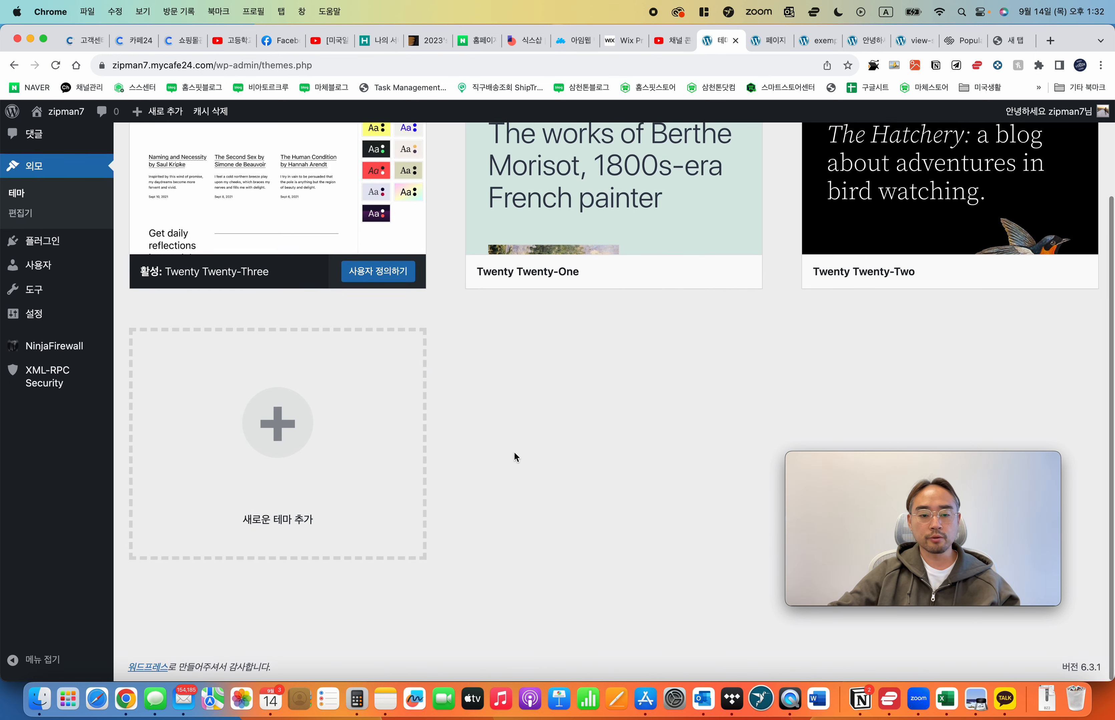
click(297, 430)
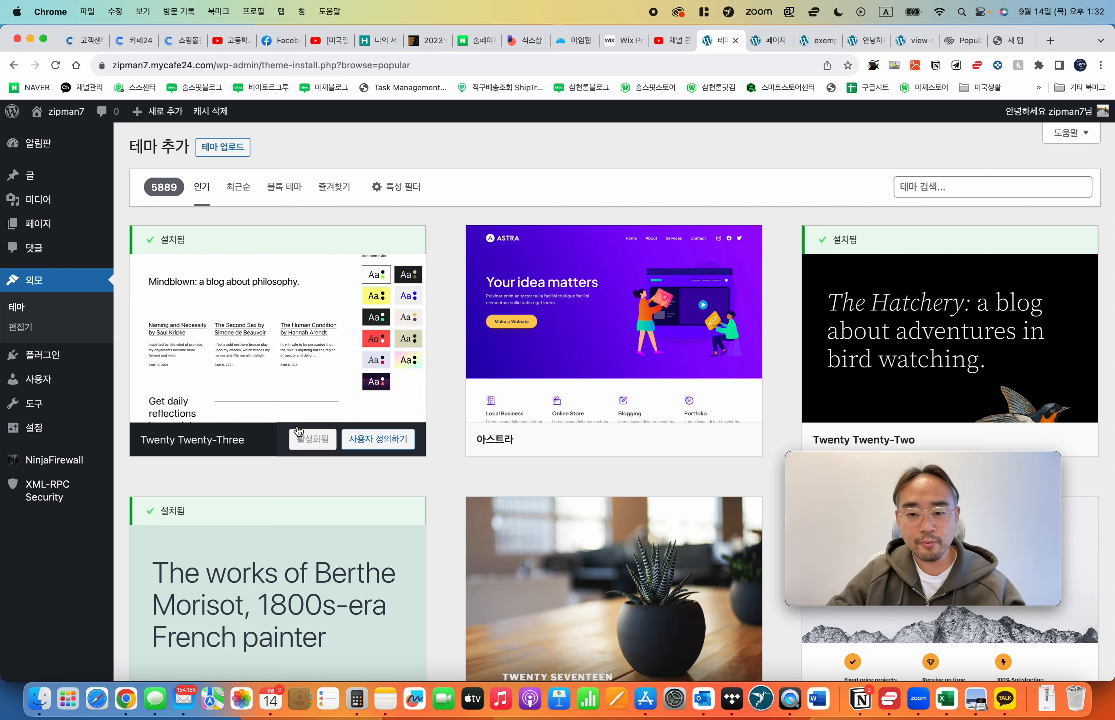
scroll(411, 439, down, 2)
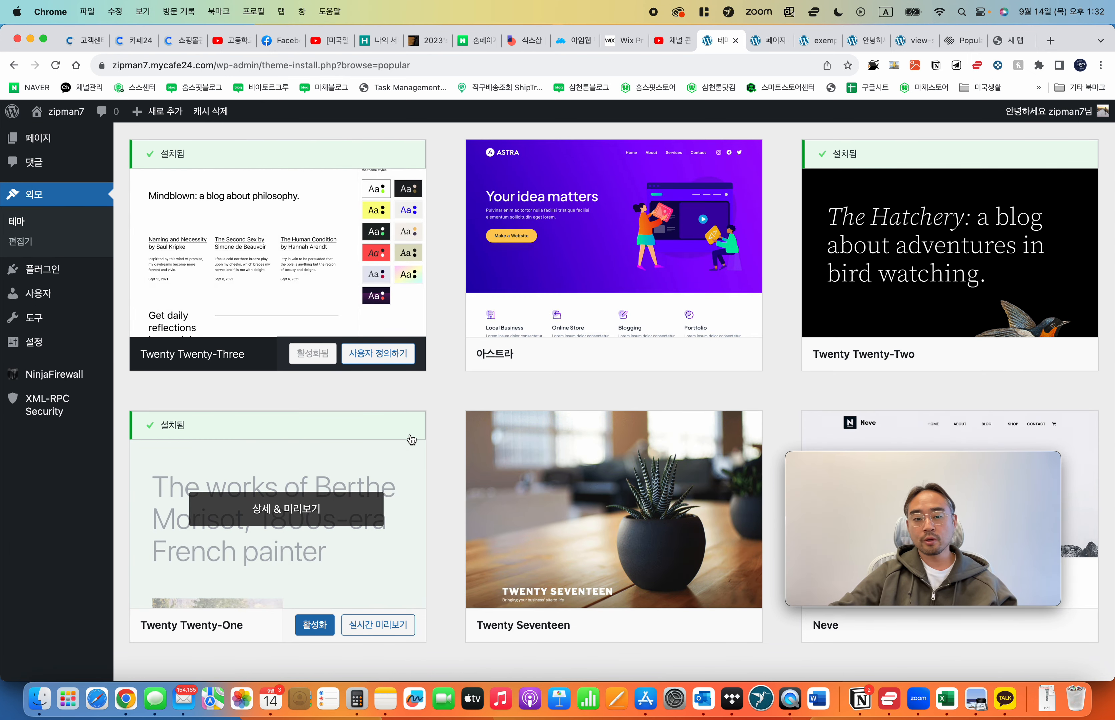
scroll(460, 402, down, 12)
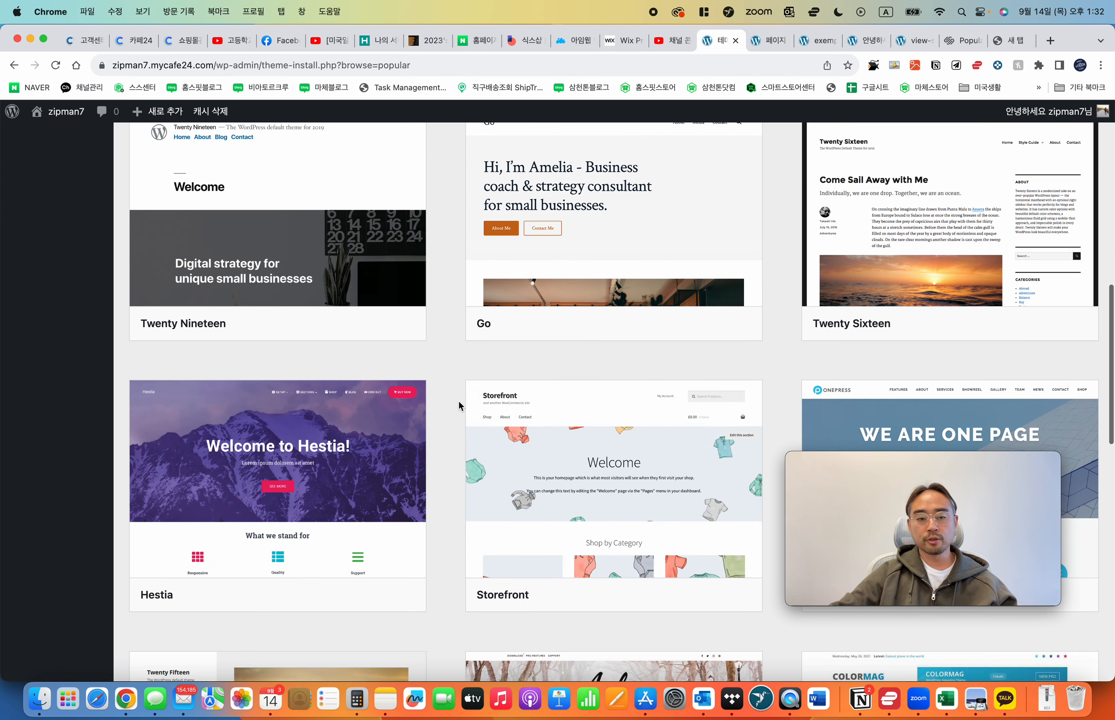
scroll(458, 400, up, 15)
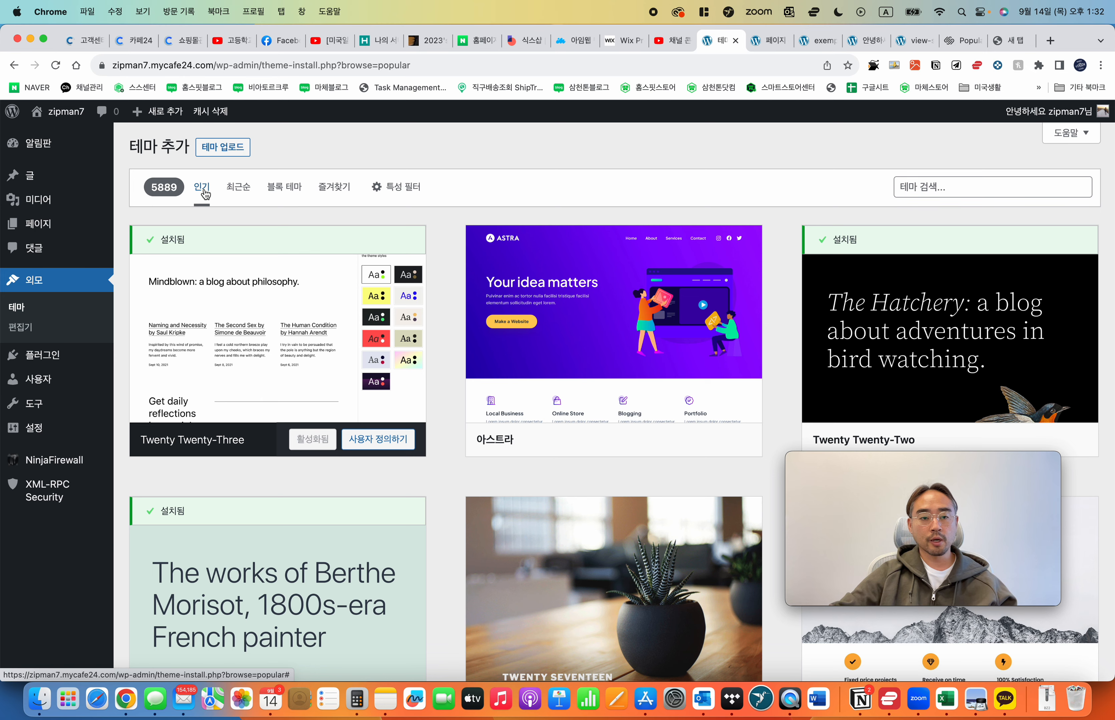
Step: Show the upload form for .zip theme files, and list the catalogue's most recent themes
click(224, 155)
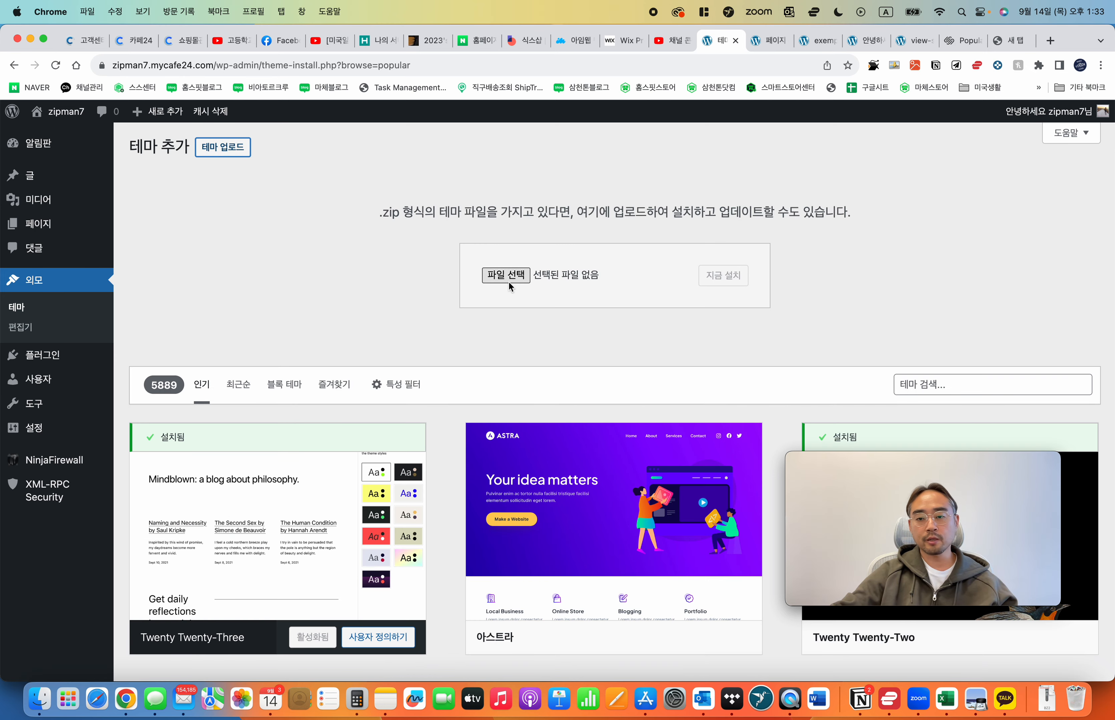
scroll(239, 213, down, 5)
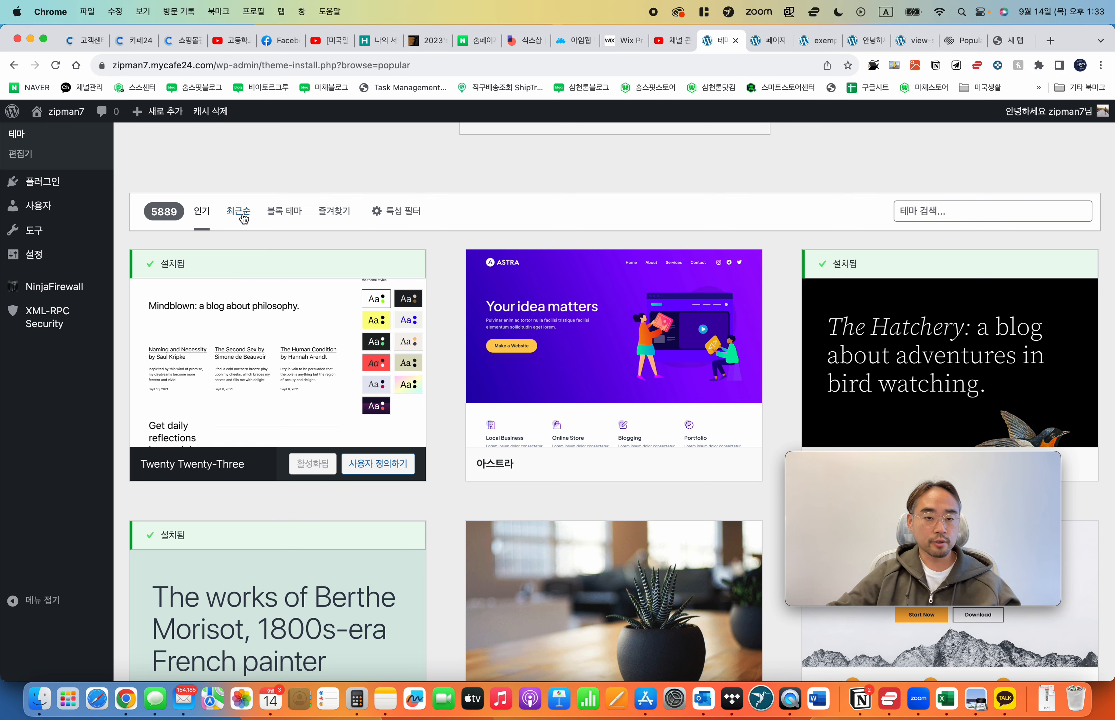
click(239, 212)
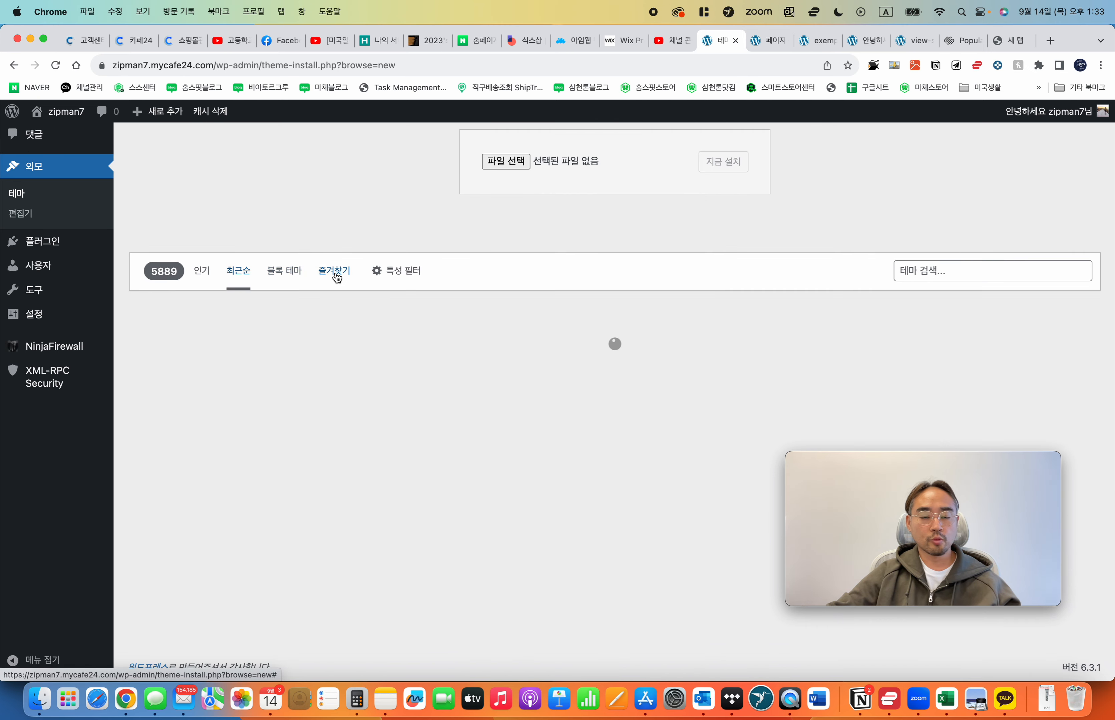
Step: Filter the theme catalogue to block themes and browse through the available designs
click(285, 272)
scroll(443, 358, down, 2)
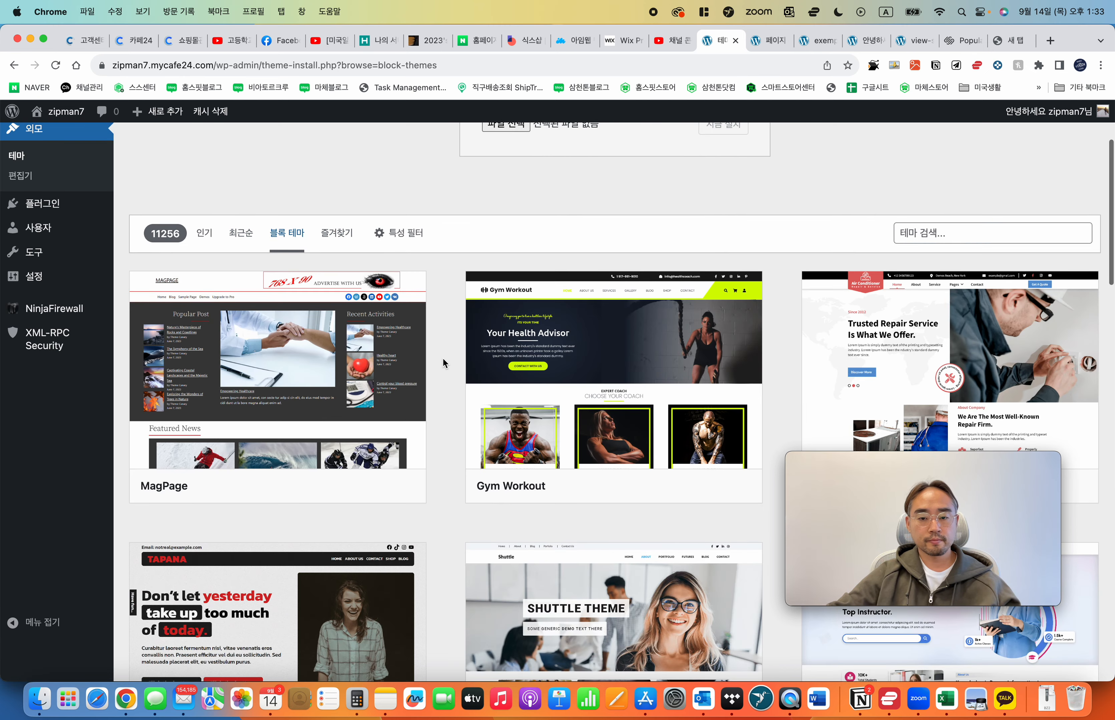
scroll(443, 357, down, 3)
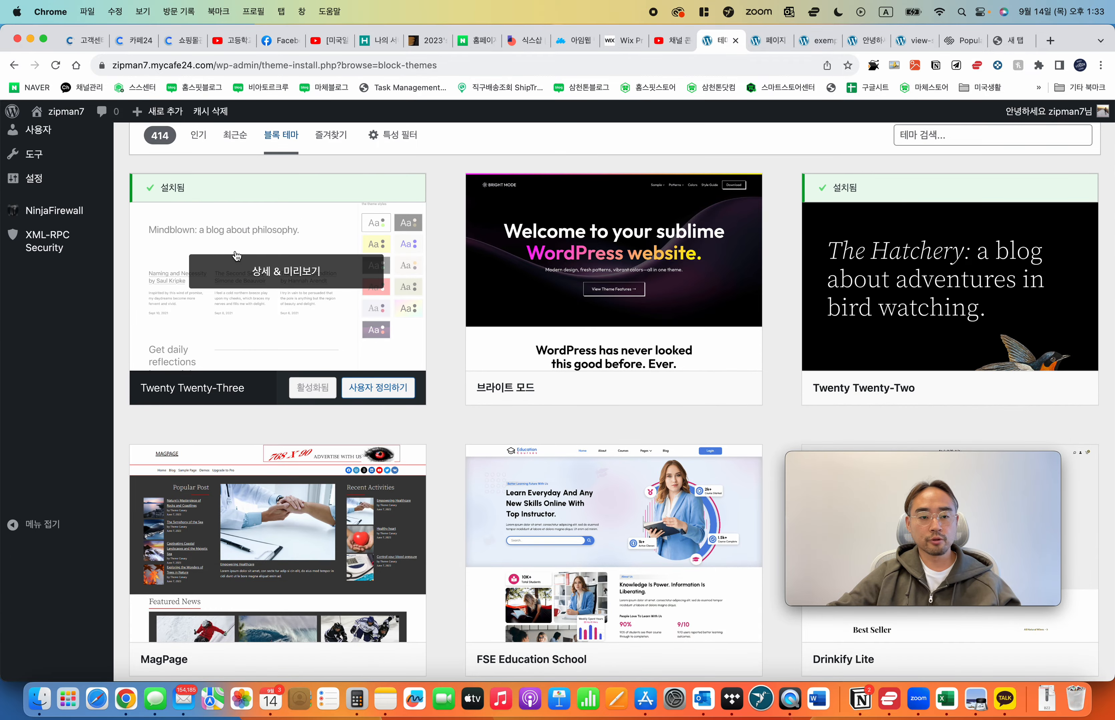
scroll(532, 414, down, 4)
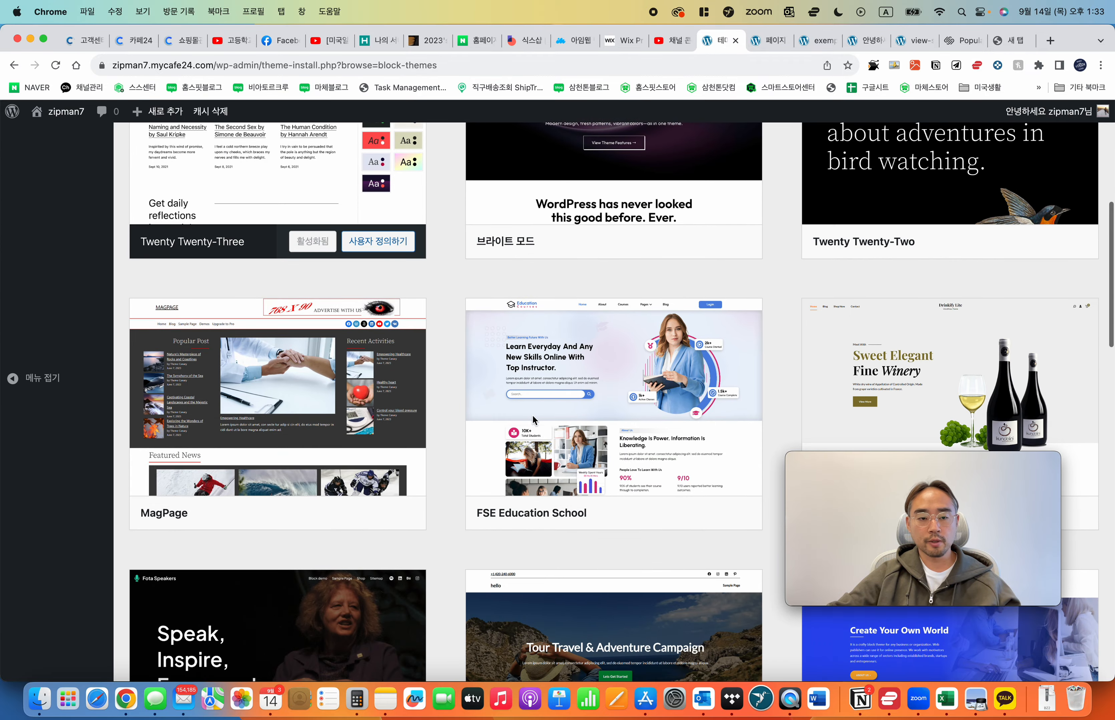
scroll(425, 390, down, 4)
scroll(427, 387, down, 5)
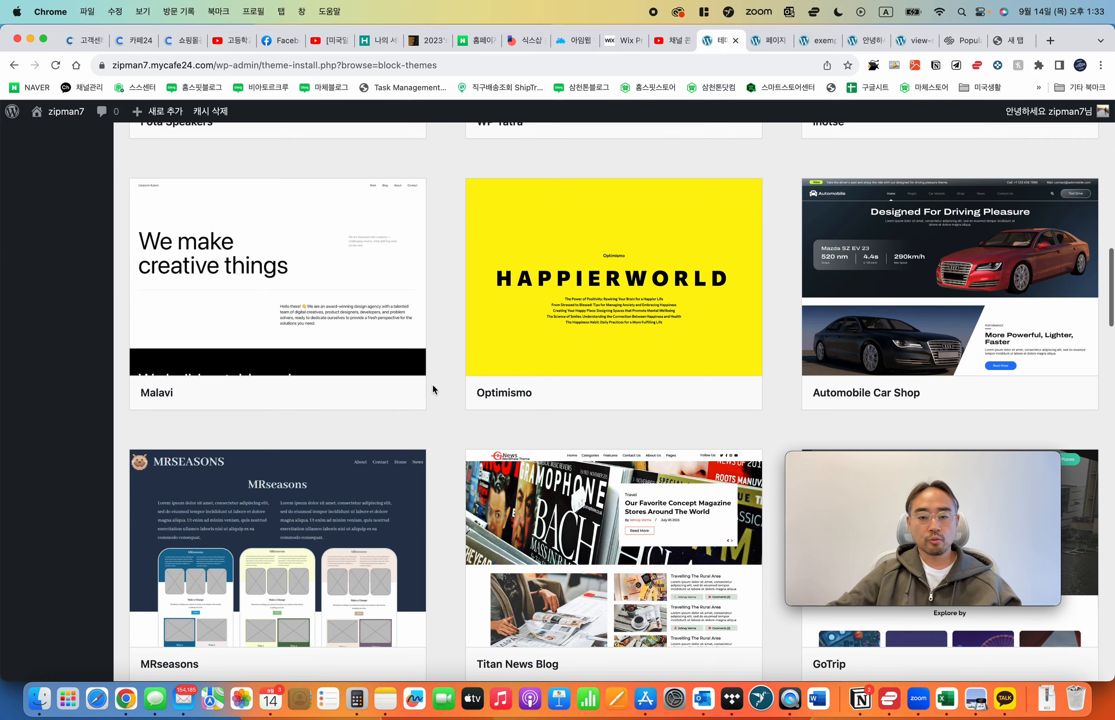
scroll(432, 383, down, 5)
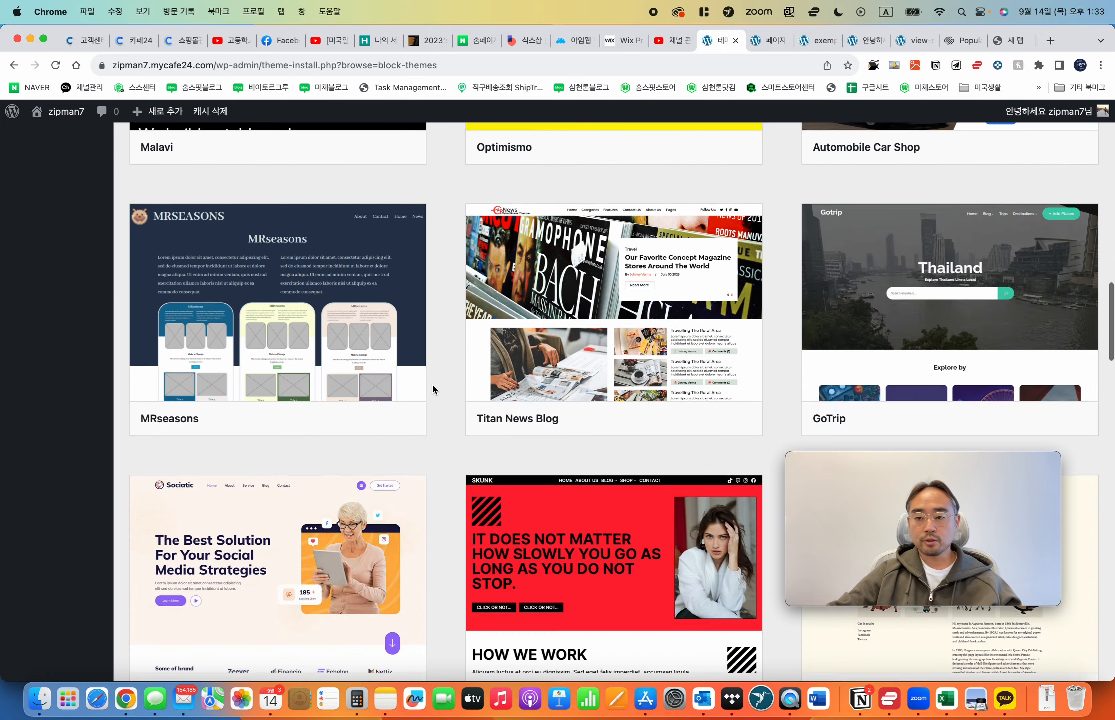
scroll(432, 383, down, 15)
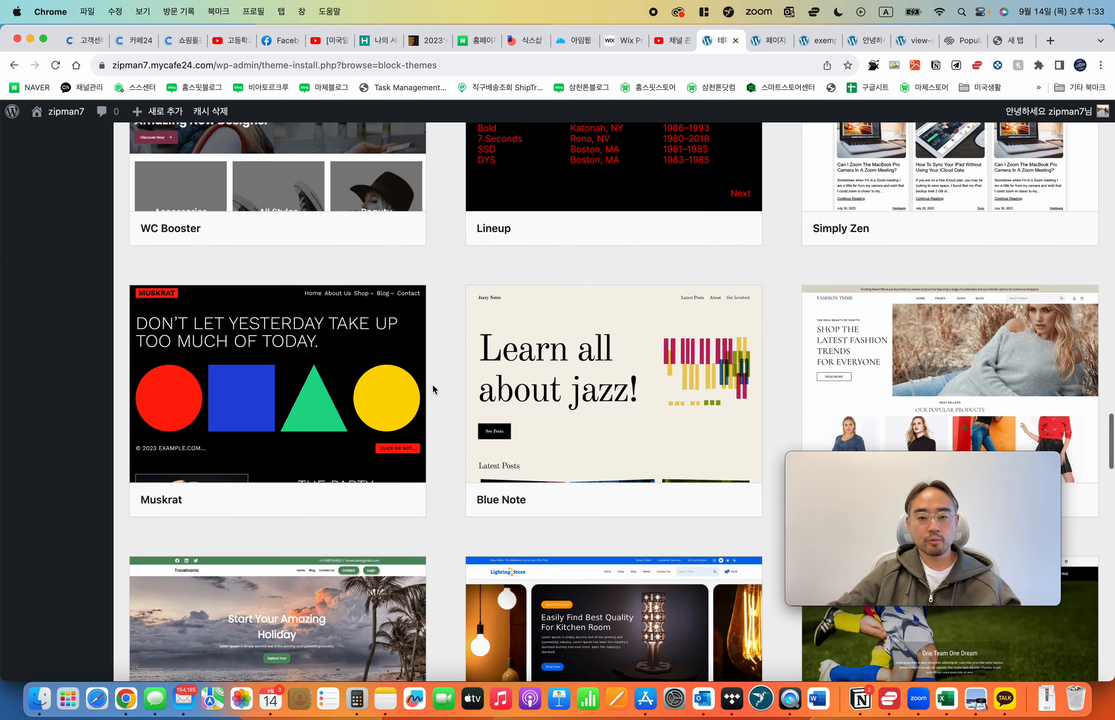
scroll(432, 383, down, 7)
scroll(432, 383, up, 20)
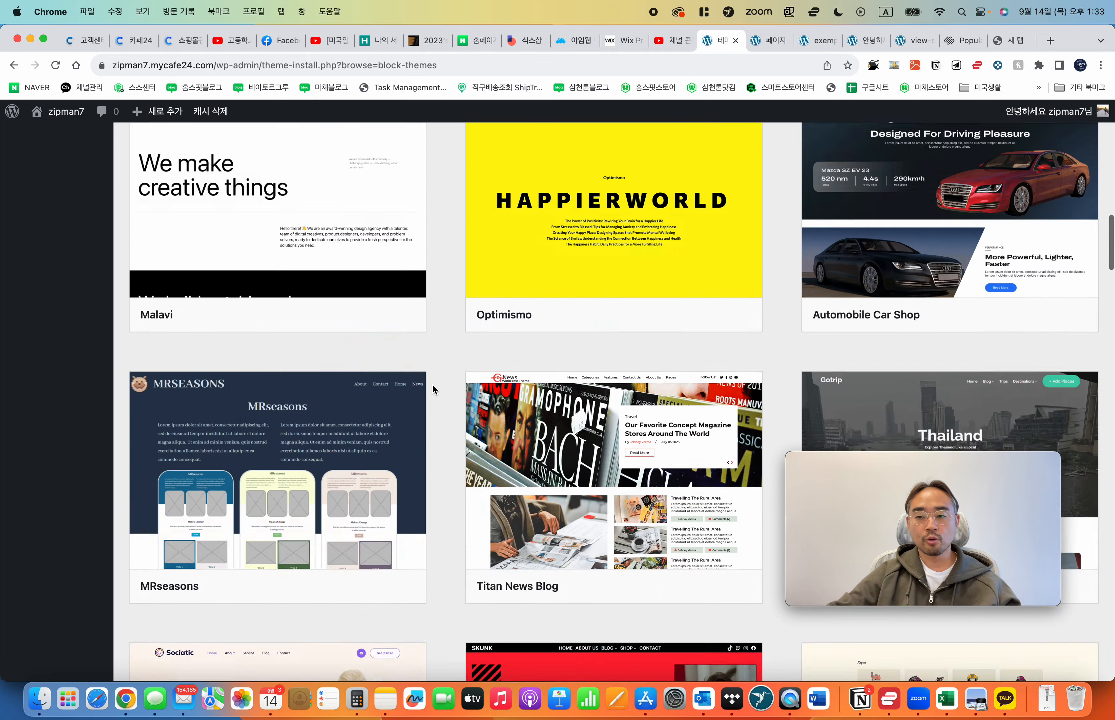
Step: Leave the theme catalogue, open the list of installed plugins and look through it
scroll(432, 385, up, 10)
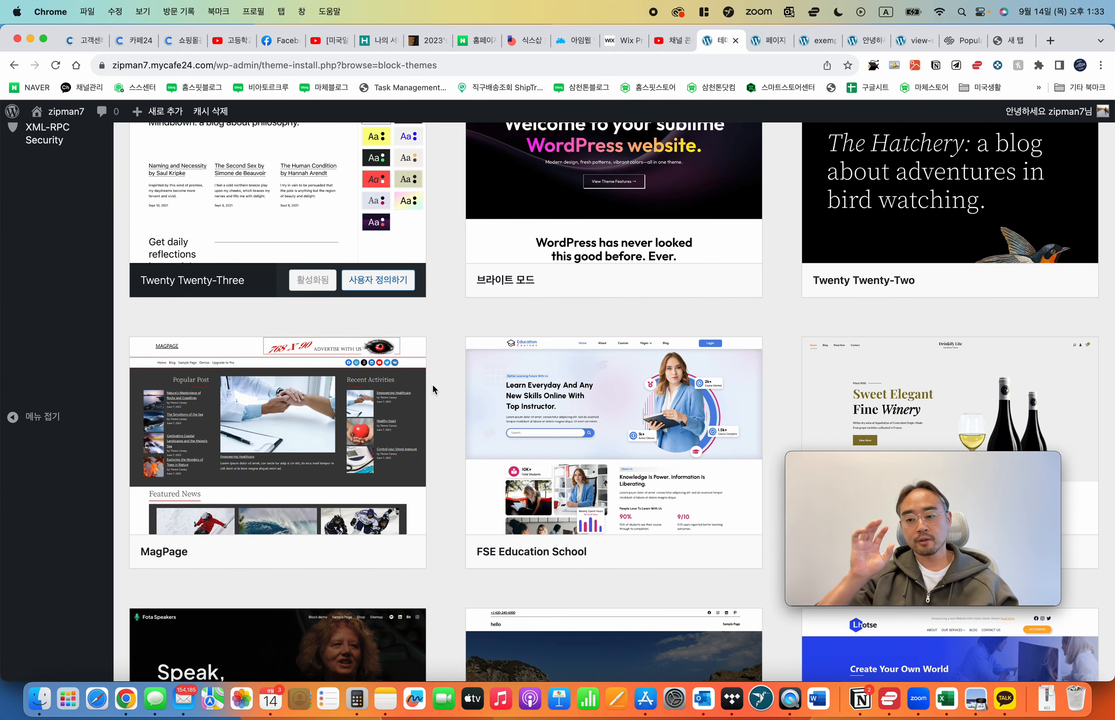
scroll(432, 383, up, 8)
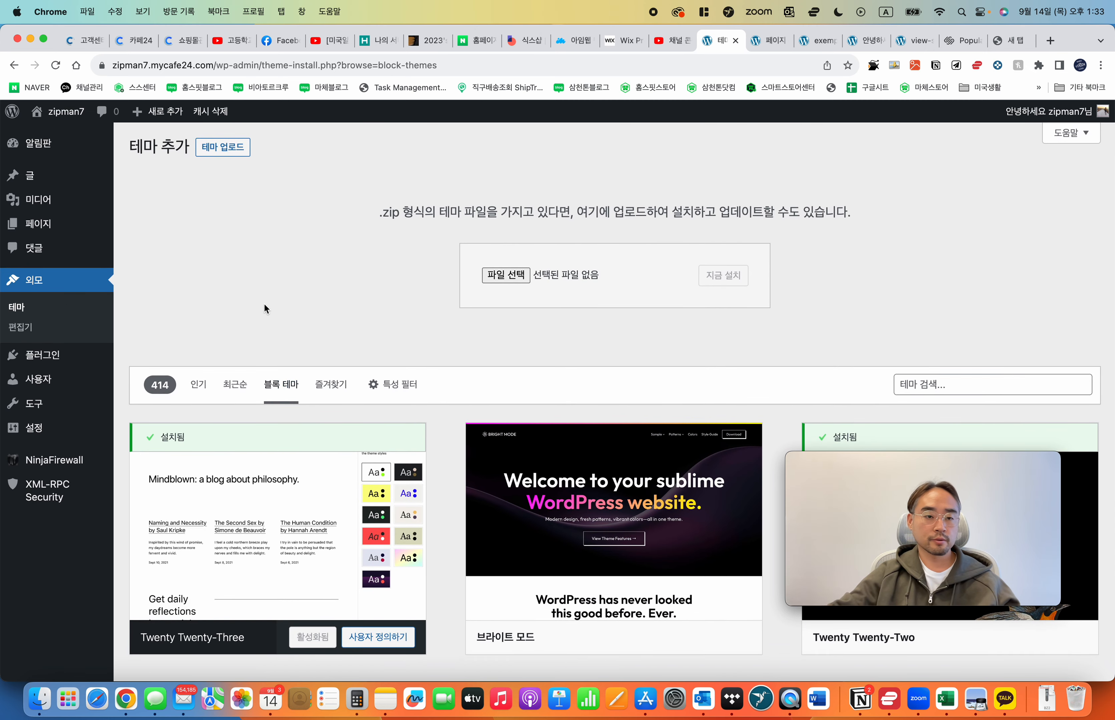
click(62, 360)
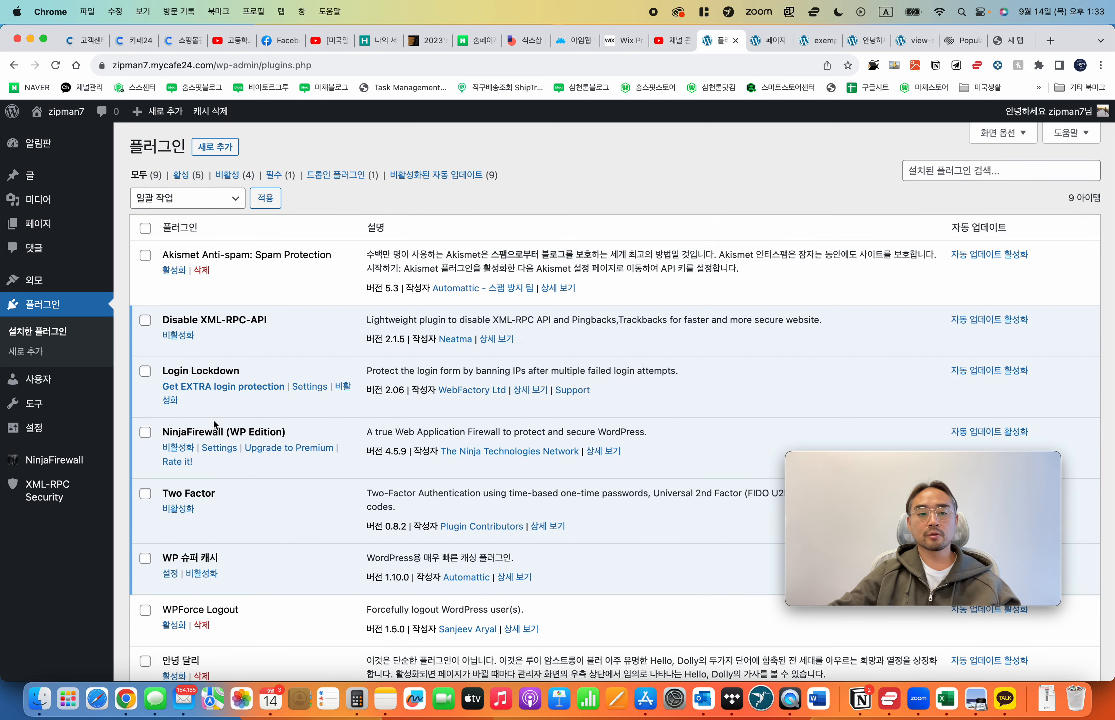
click(611, 181)
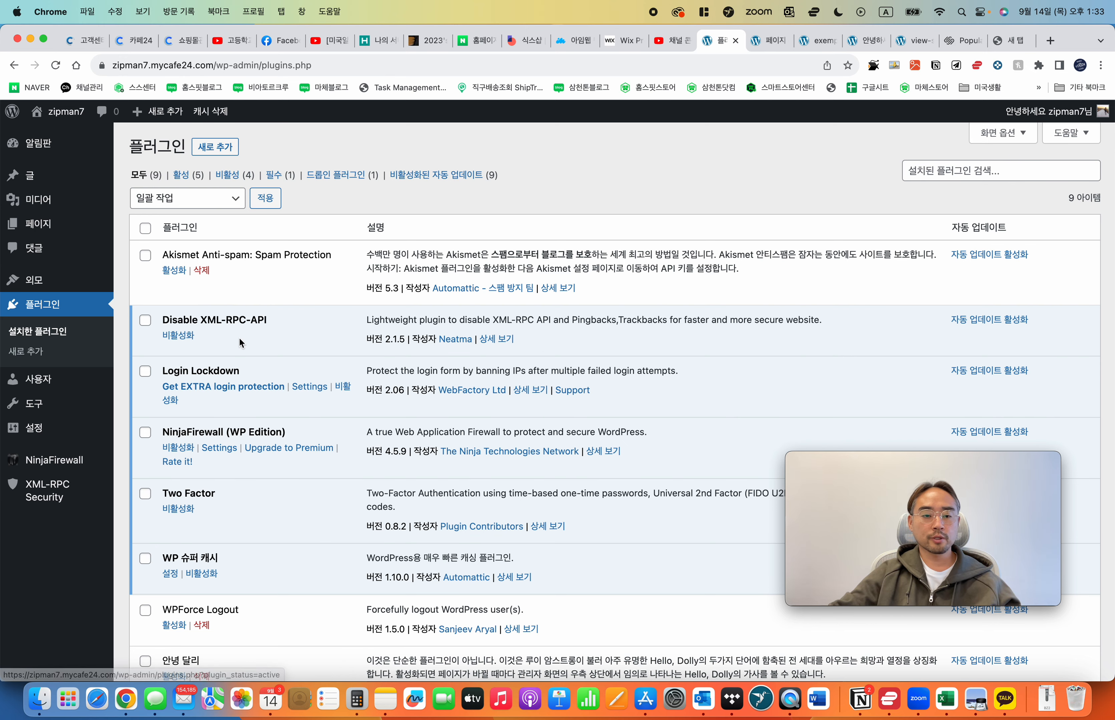
scroll(289, 431, down, 3)
scroll(289, 428, up, 3)
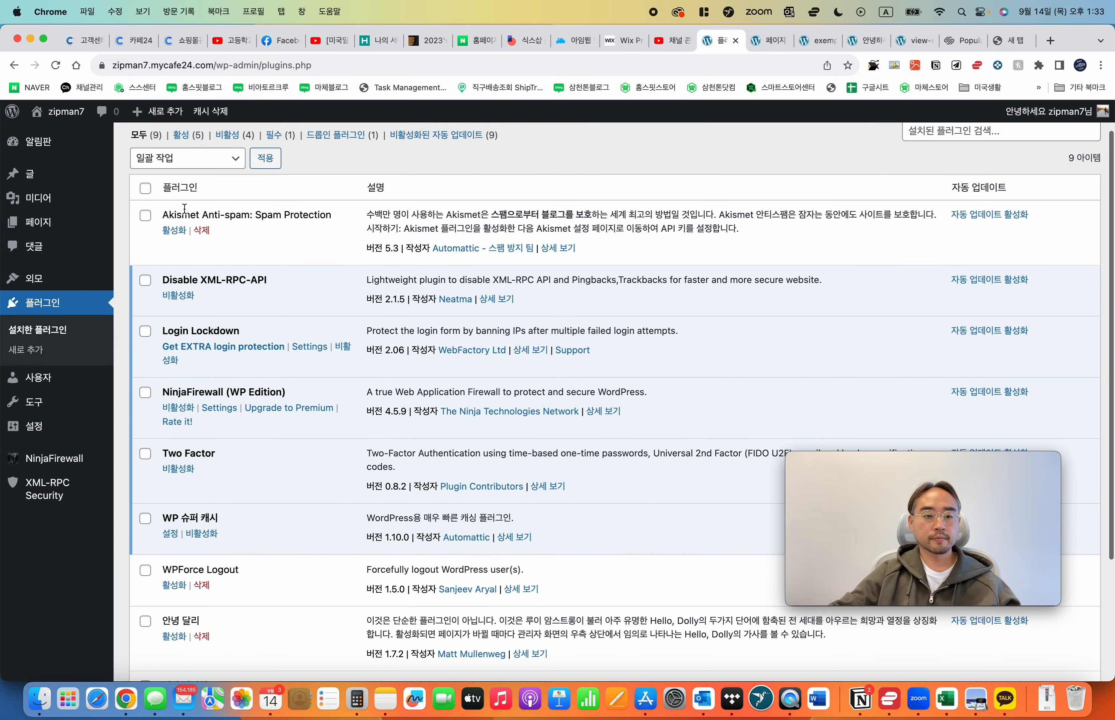
Step: Choose 활성화 as the bulk action for the installed plugins and review the other bulk options
click(196, 164)
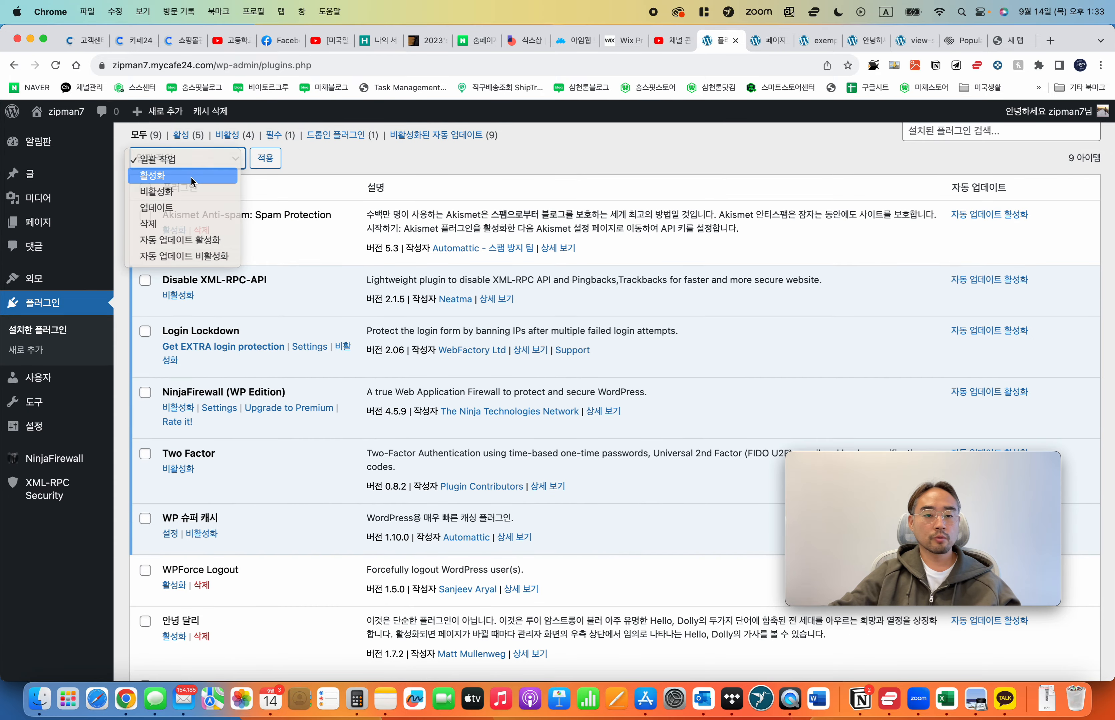
click(191, 176)
click(191, 177)
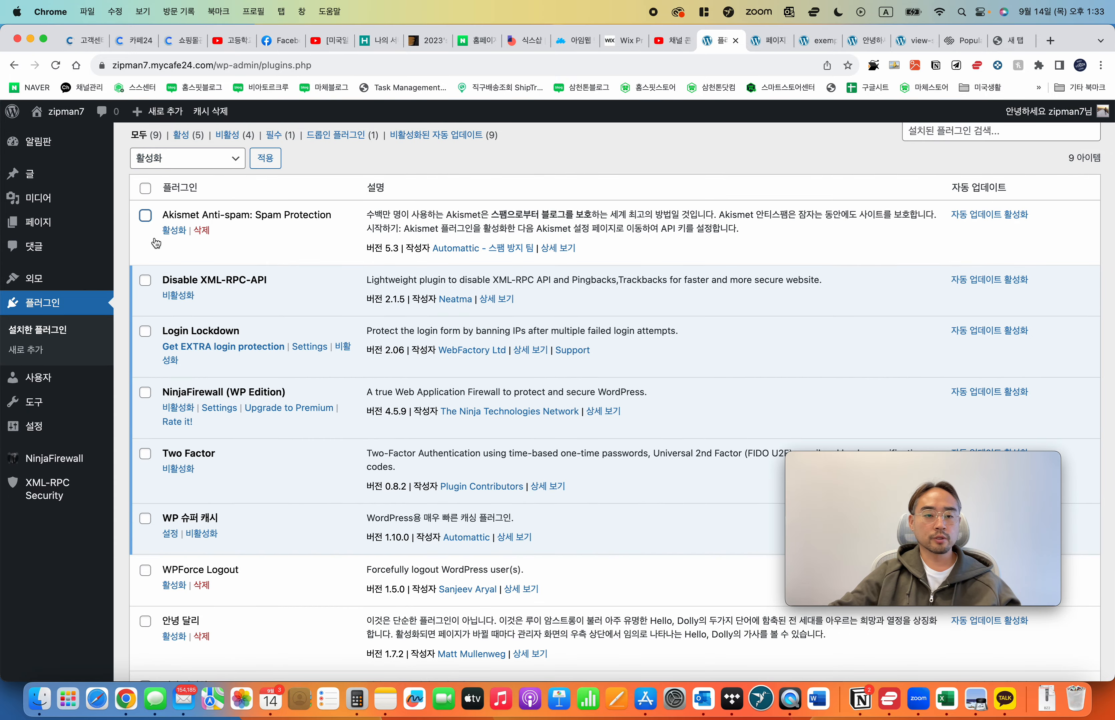
click(200, 170)
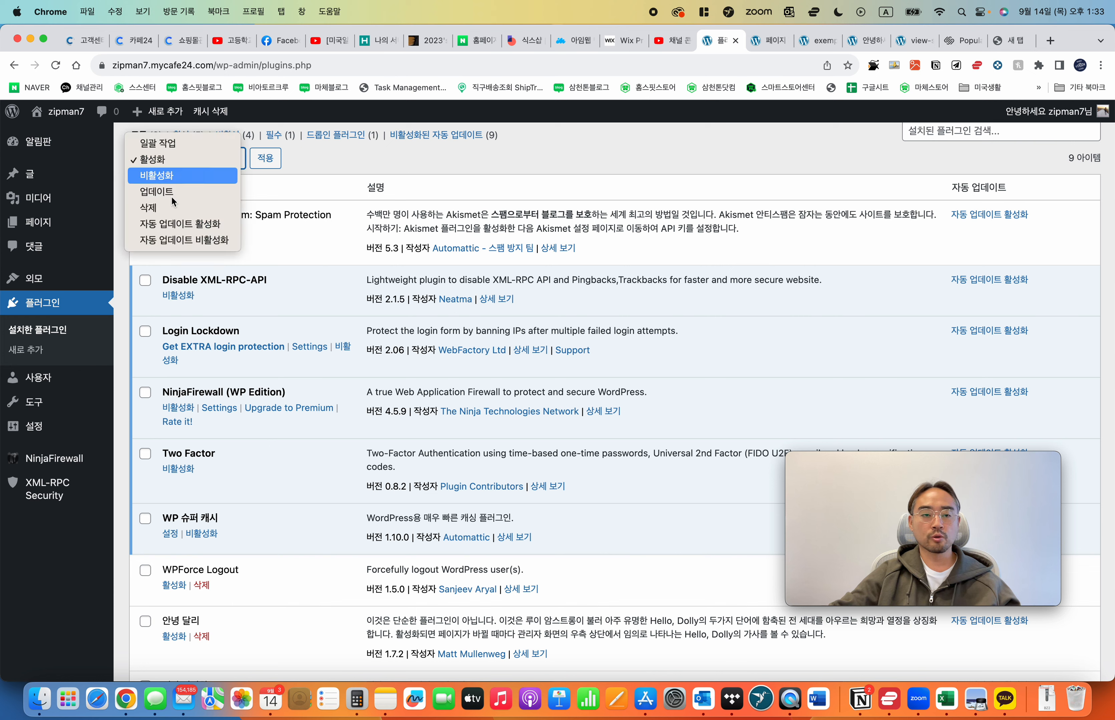
click(432, 156)
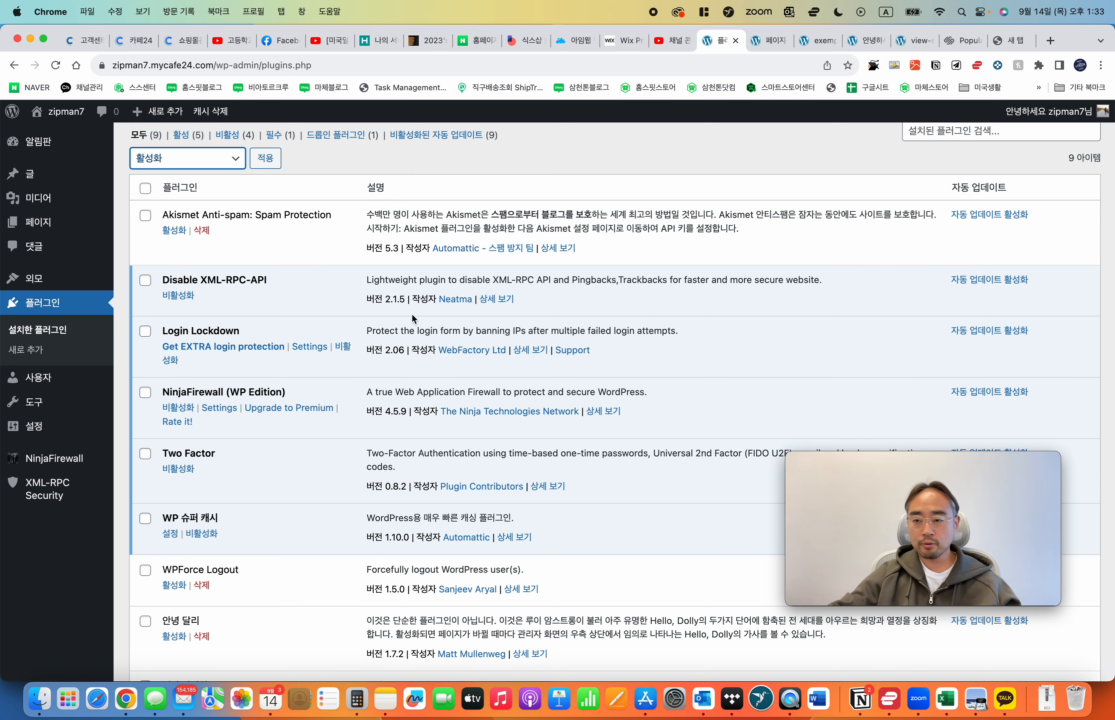
Step: Delete the 안녕 달리 plugin using the 삭제 bulk action and confirm the deletion
scroll(425, 432, down, 5)
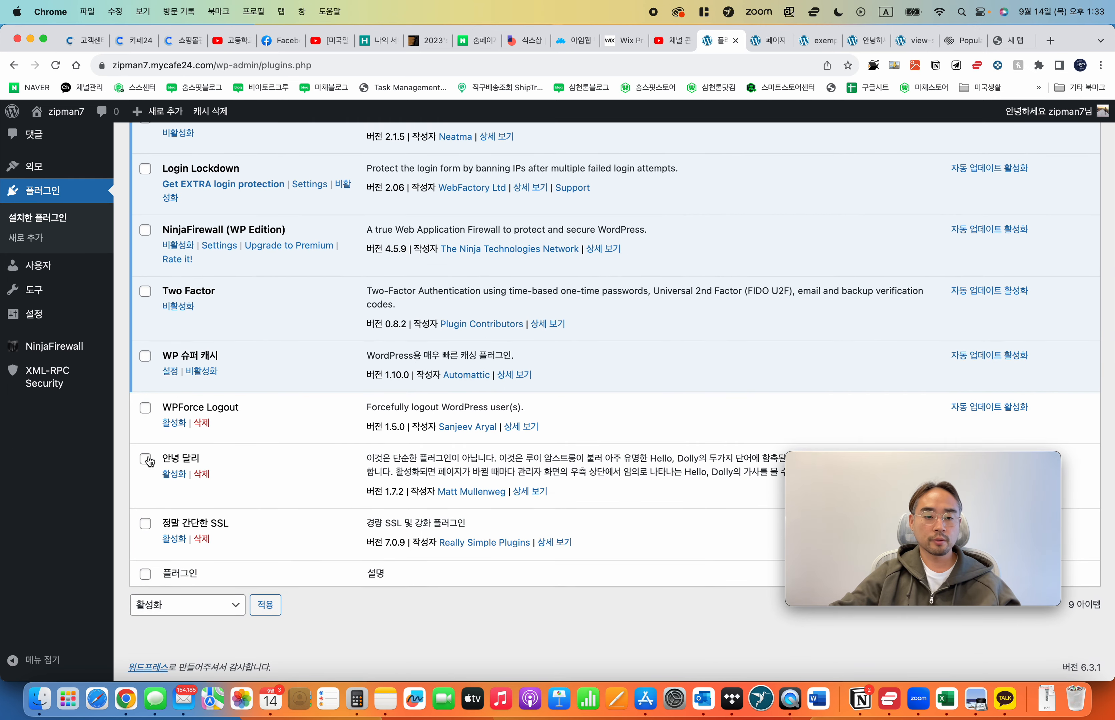
click(197, 611)
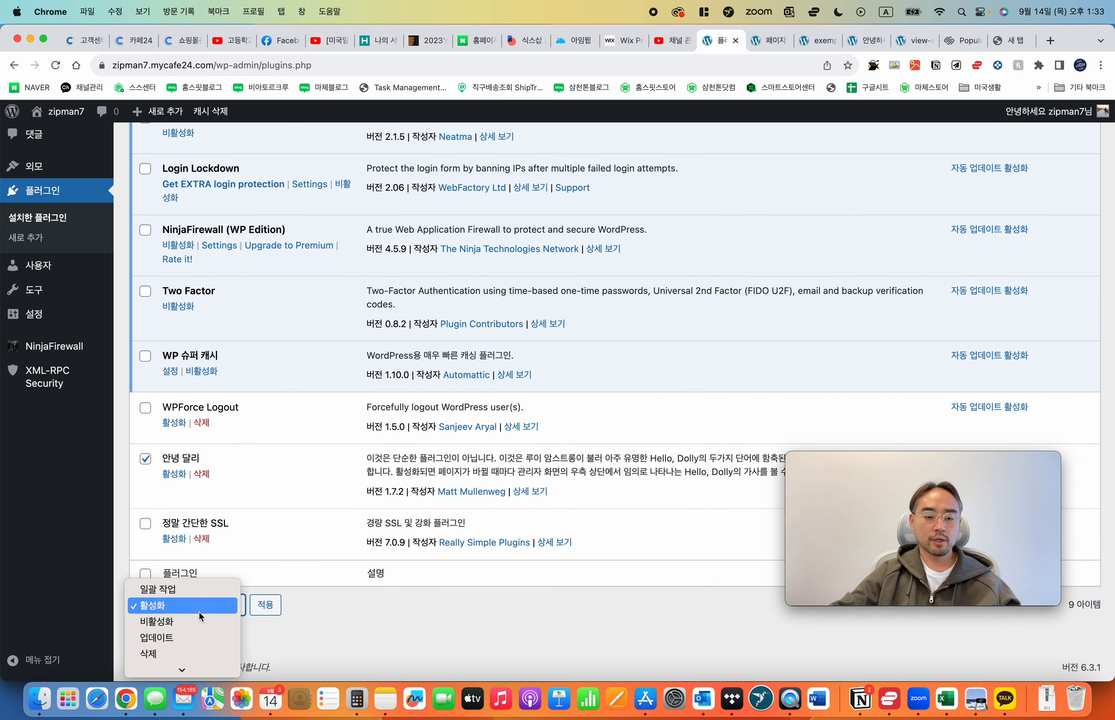
click(207, 655)
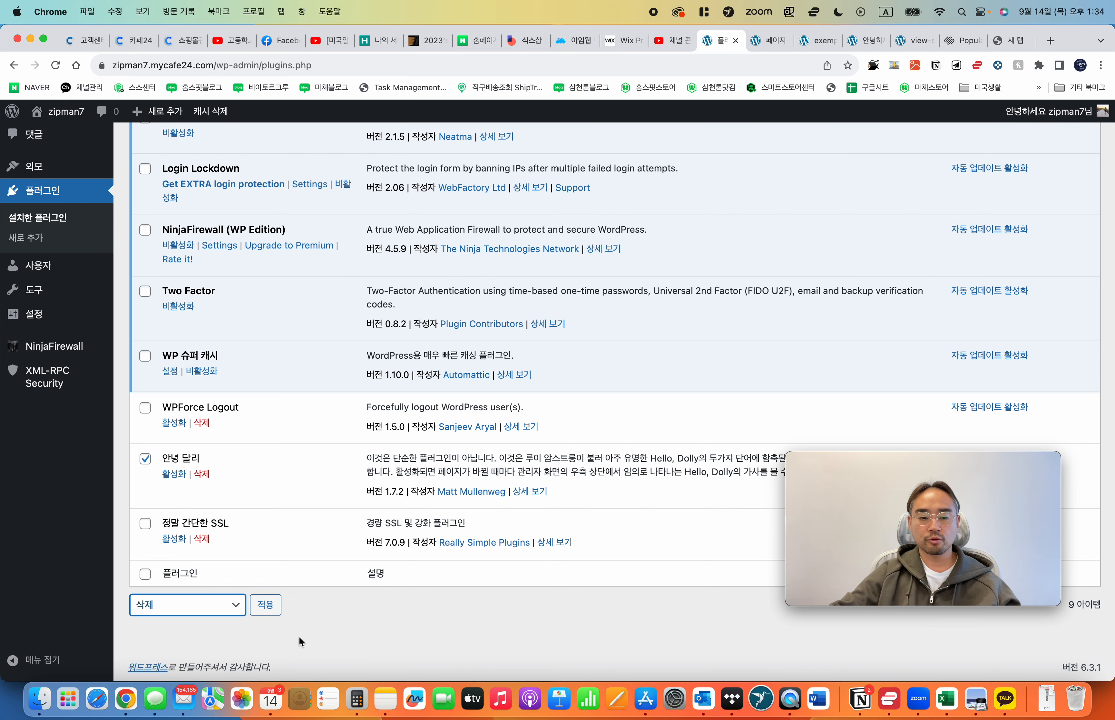
click(273, 611)
click(682, 143)
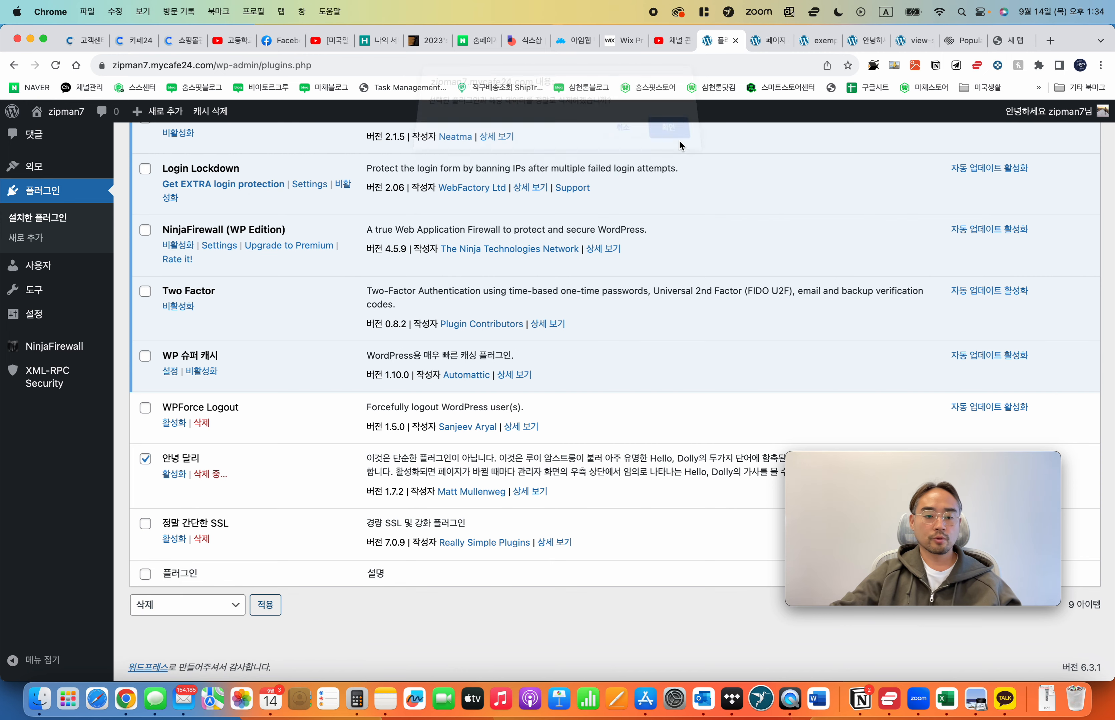
Step: Open the page for adding new plugins and browse the featured ones
scroll(454, 466, up, 5)
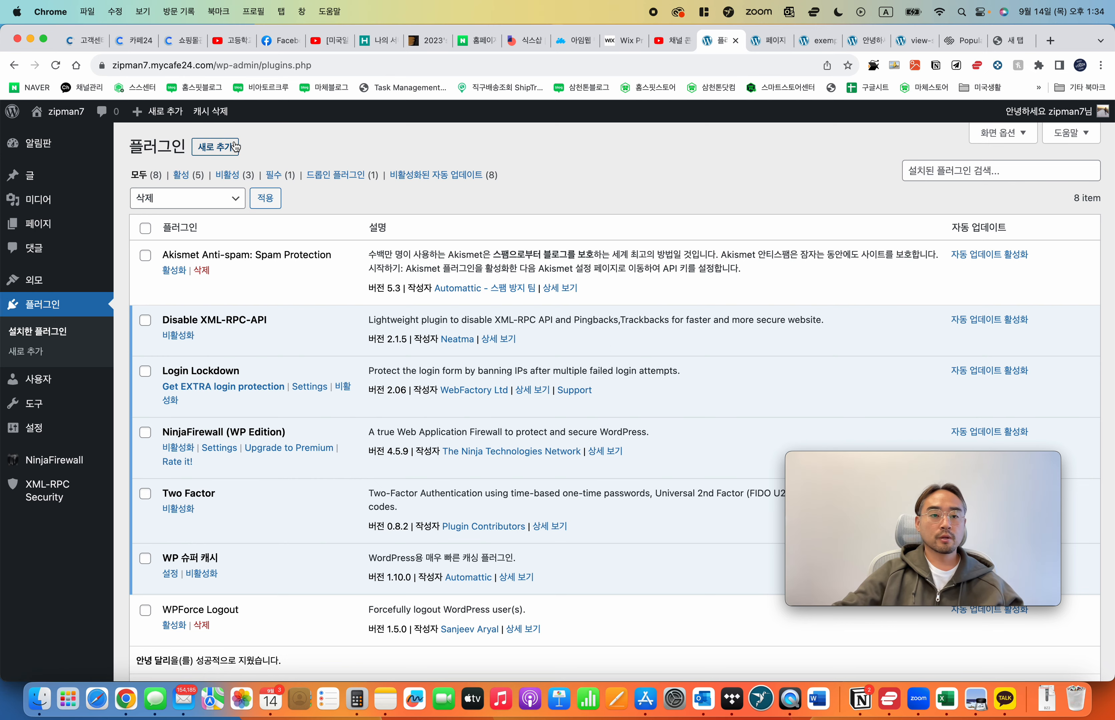
click(229, 150)
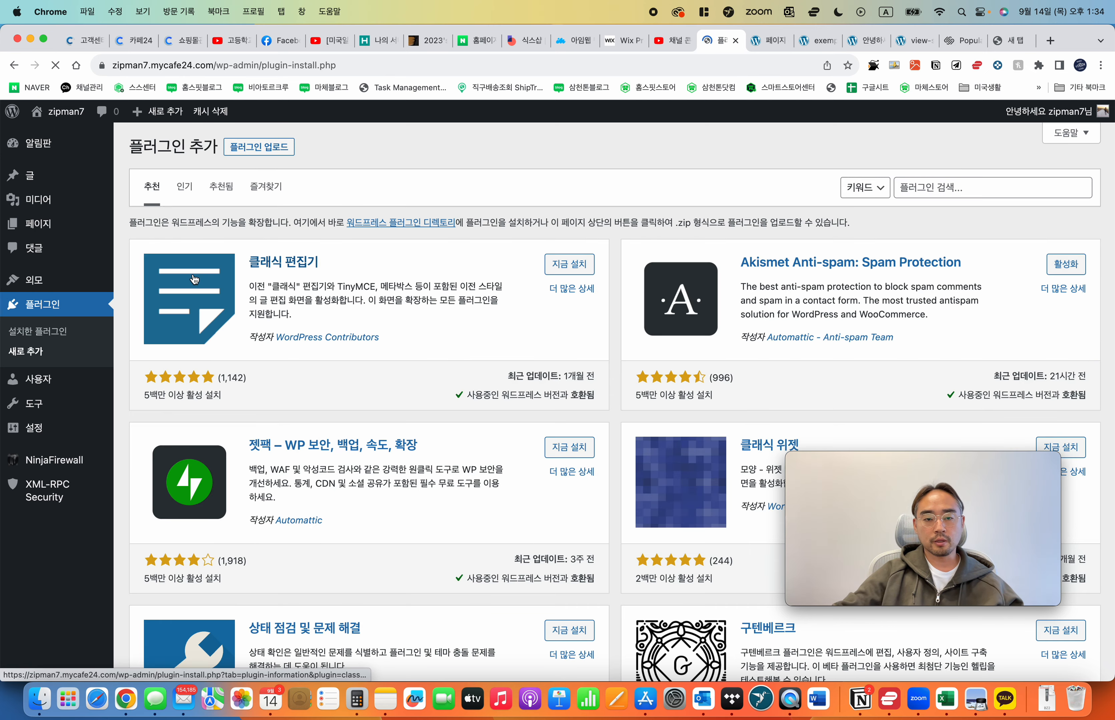
scroll(676, 423, down, 5)
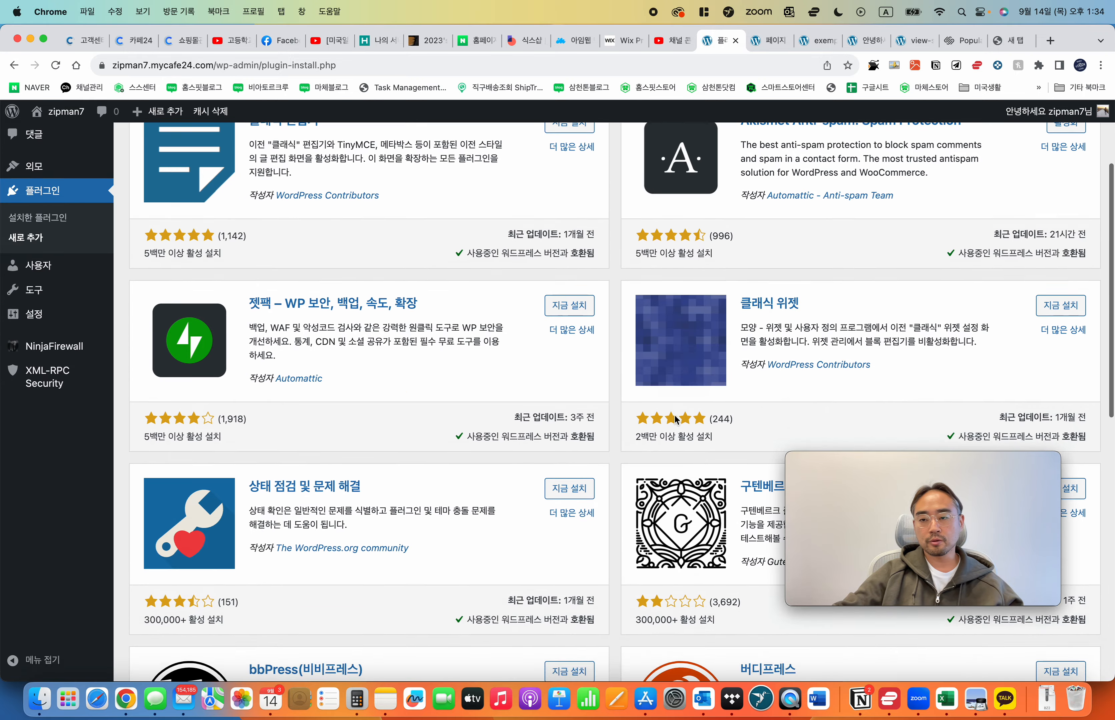
scroll(676, 423, up, 5)
Step: Search the plugin catalogue for the keyword 위젯
click(959, 188)
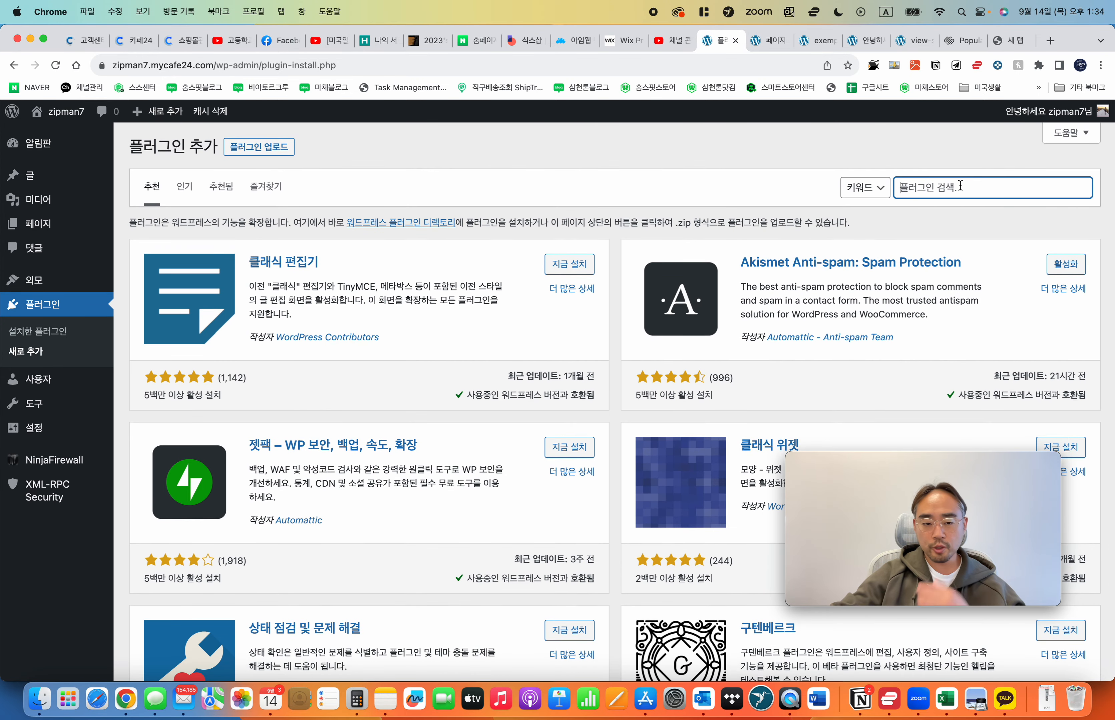
text(dnlwp)
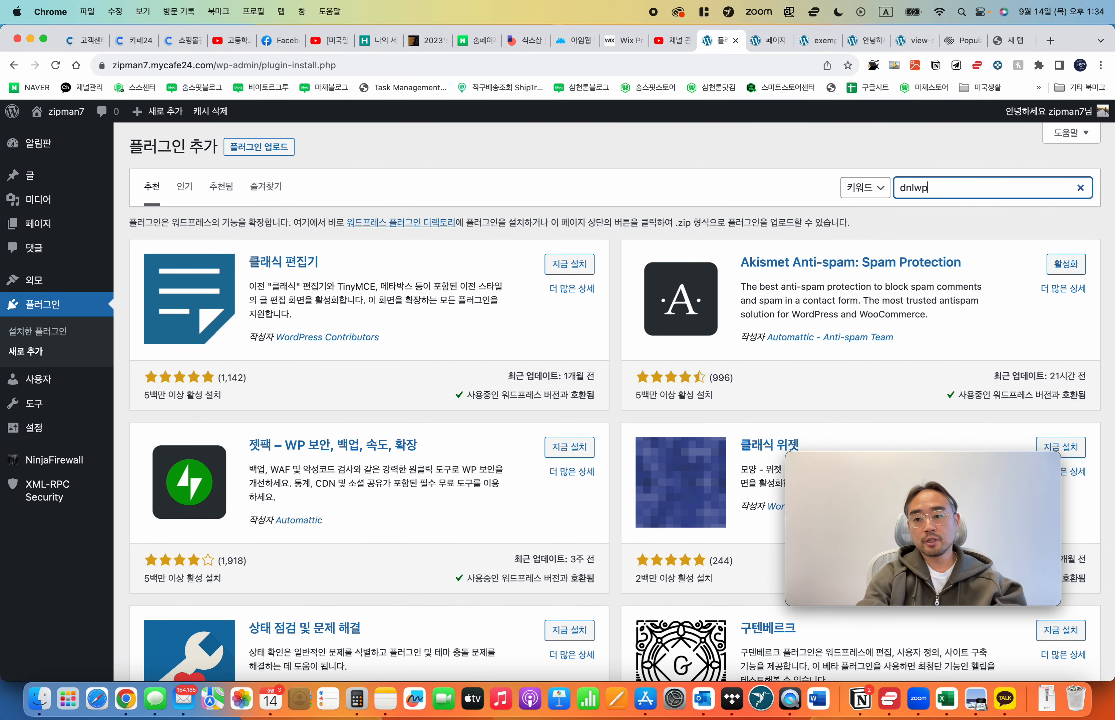
key(BackSpace)
key(BackSpace)
key(BackSpace)
key(ctrl+space)
text(워)
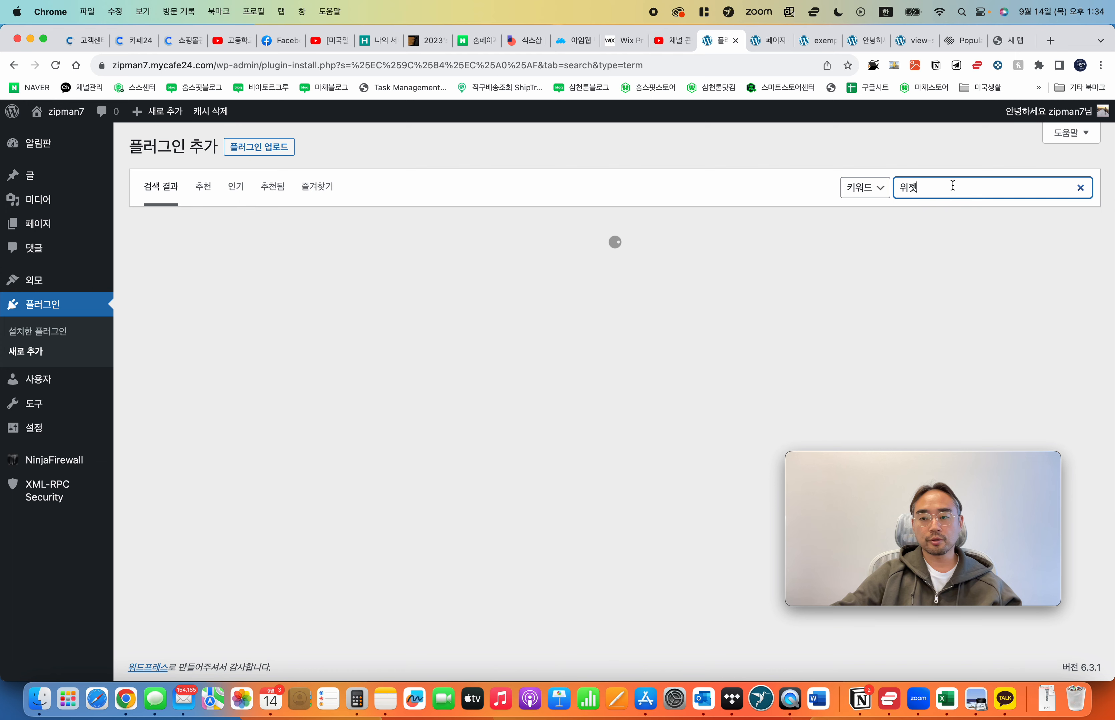
Step: Replace the plugin search keyword with chatgpt
drag(953, 186, 849, 193)
text(촘ㅅ)
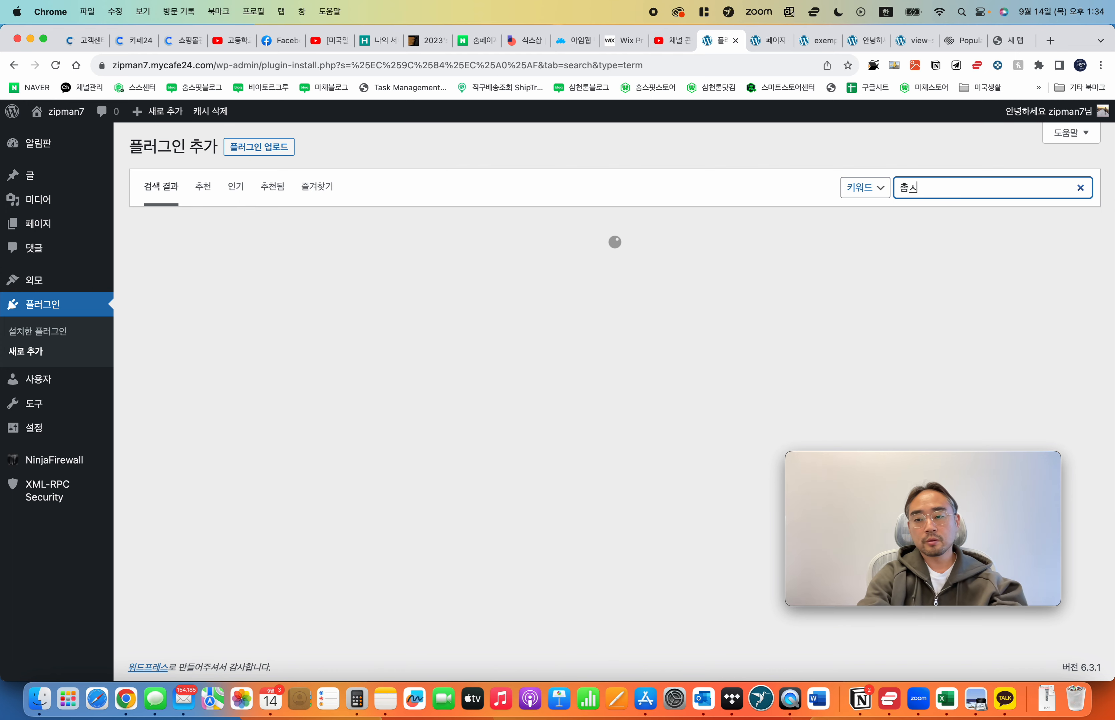
key(BackSpace)
key(BackSpace)
key(ctrl+space)
text(chatg)
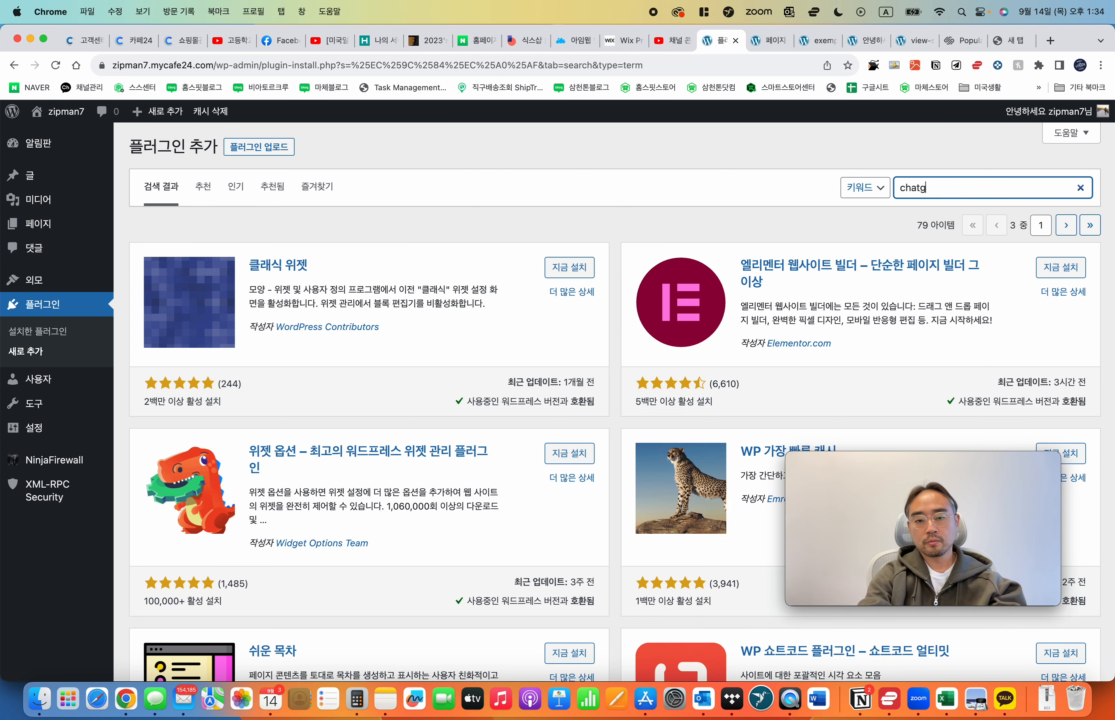
text(pt)
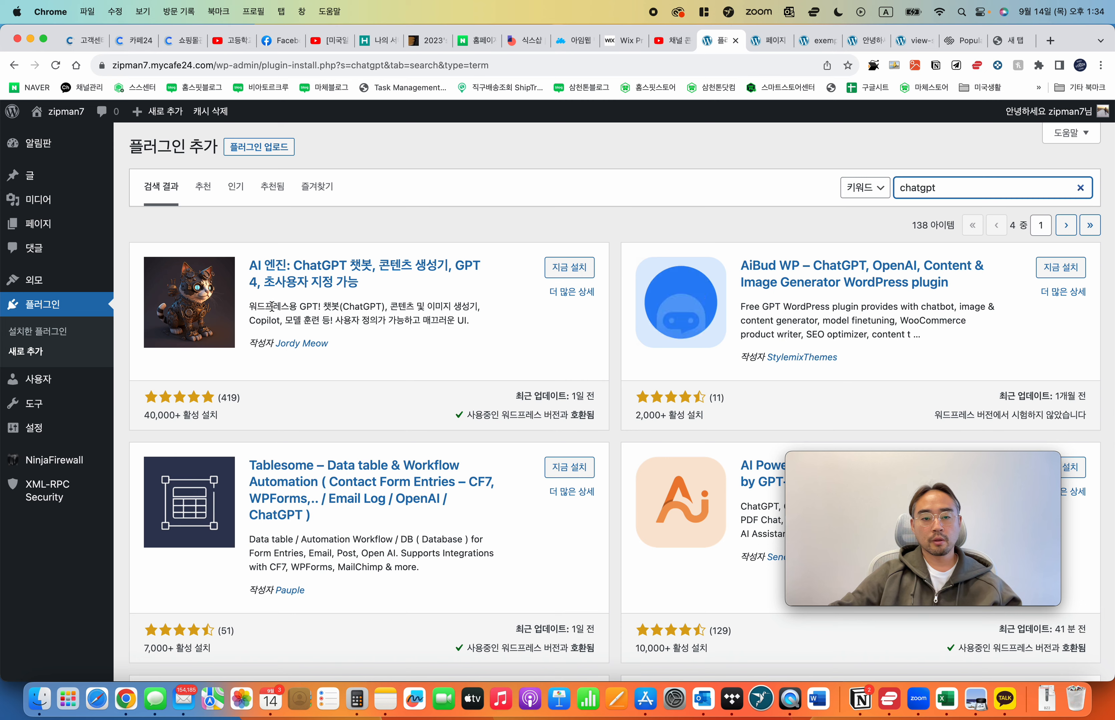
Step: Browse the ChatGPT-related plugins in the search results, examining their descriptions, ratings and install options
scroll(430, 325, down, 5)
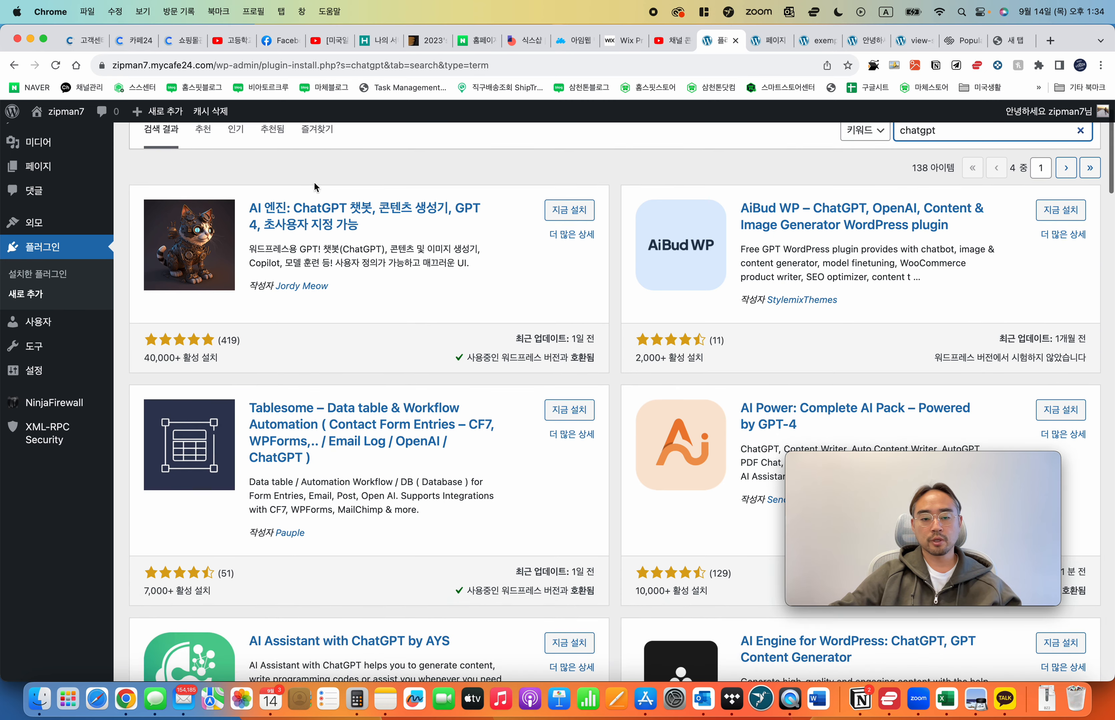
scroll(557, 312, down, 6)
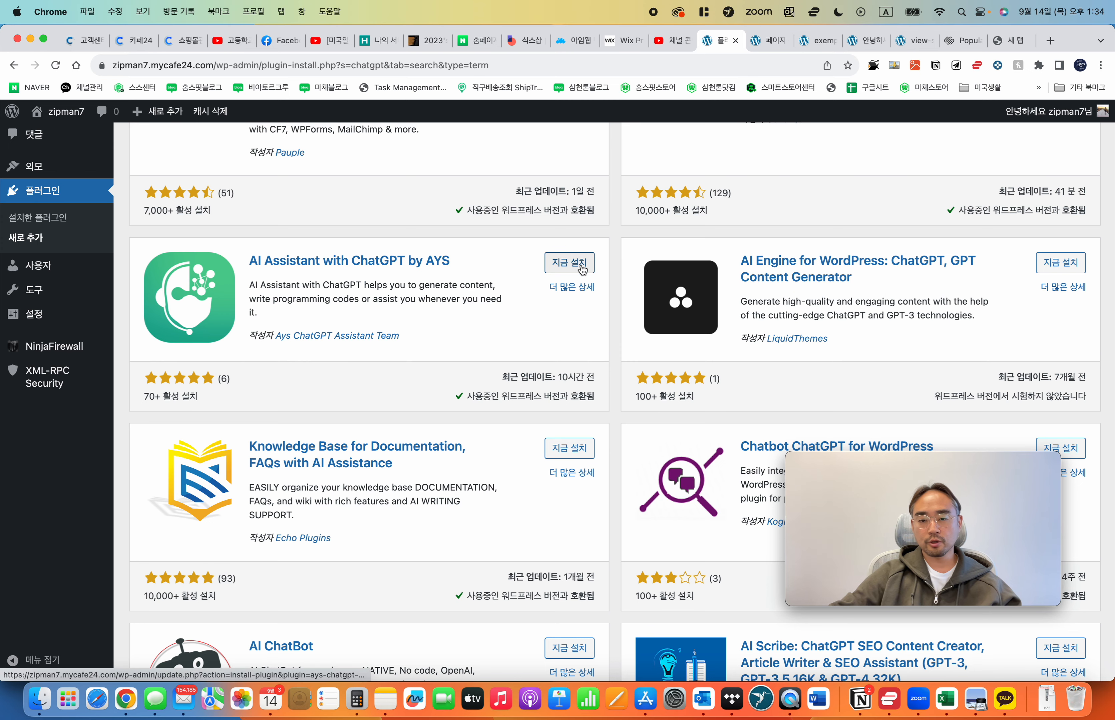
scroll(582, 270, up, 5)
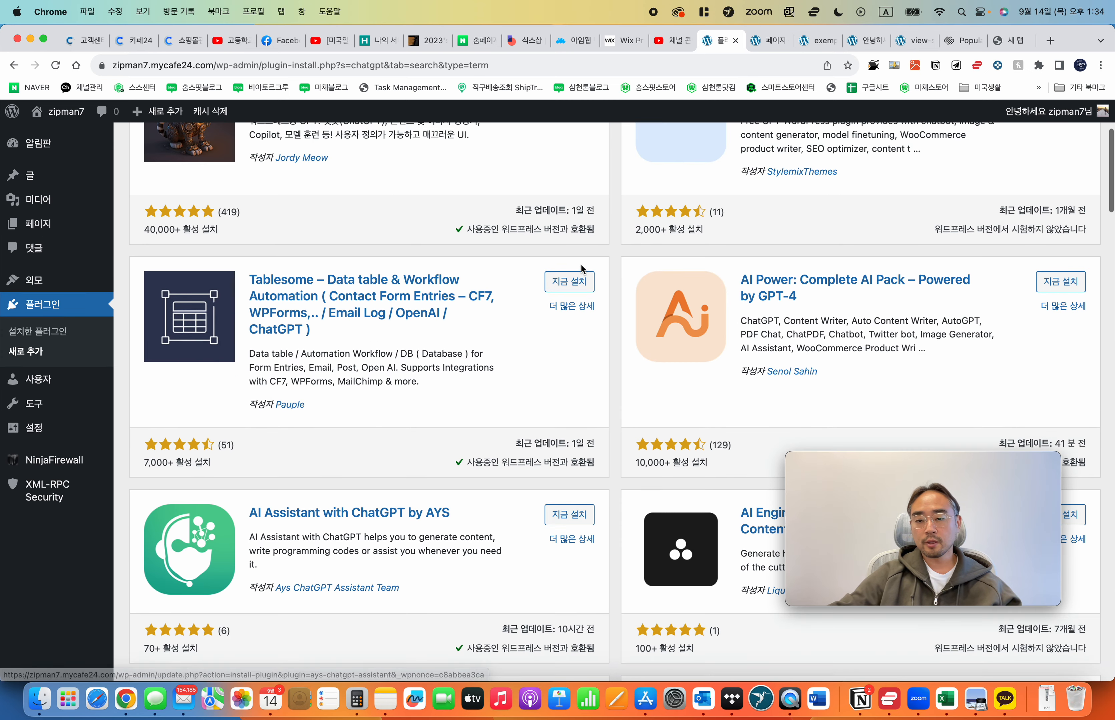
scroll(582, 270, up, 4)
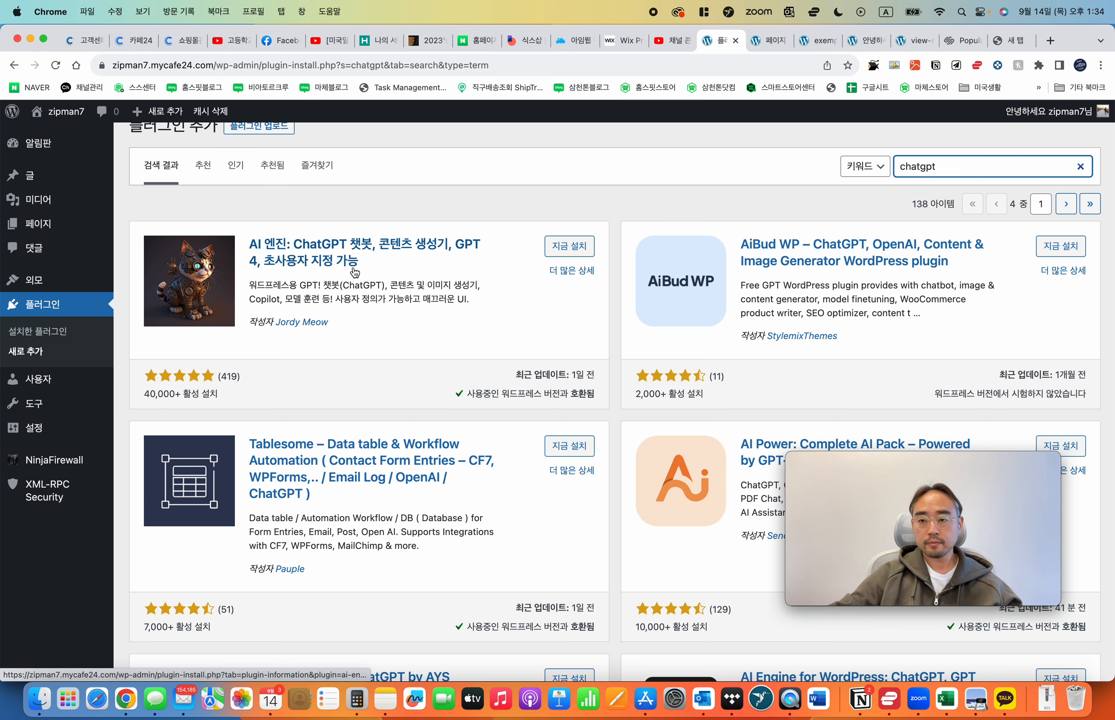
scroll(382, 307, down, 10)
scroll(384, 304, down, 2)
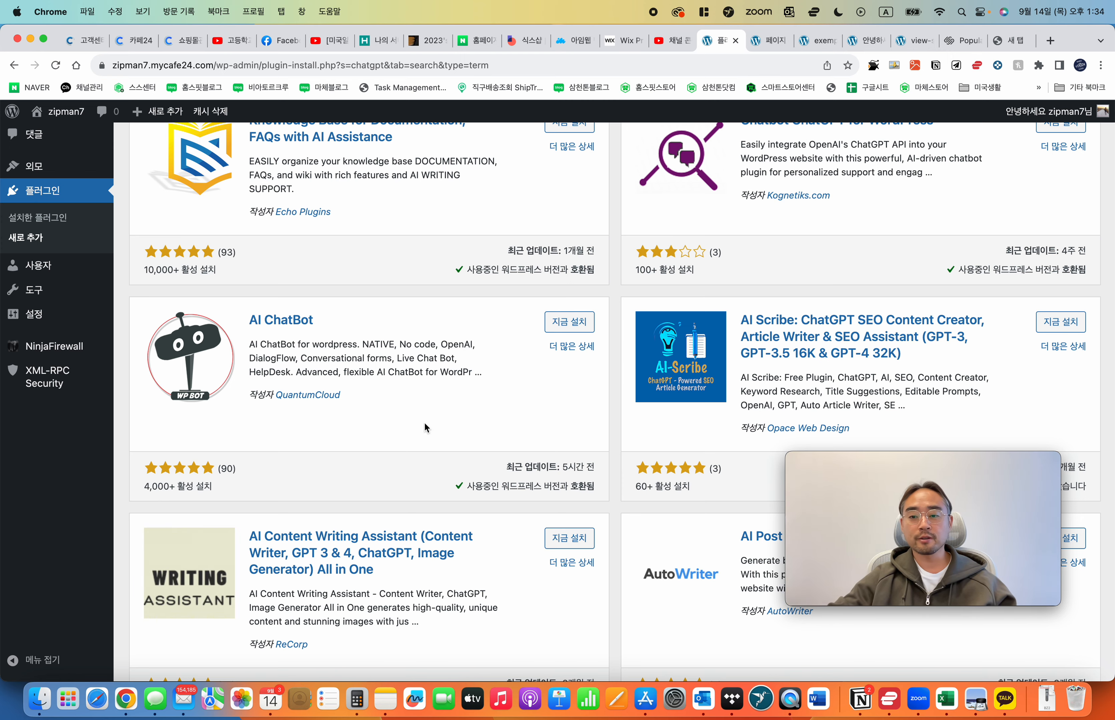
scroll(425, 423, up, 15)
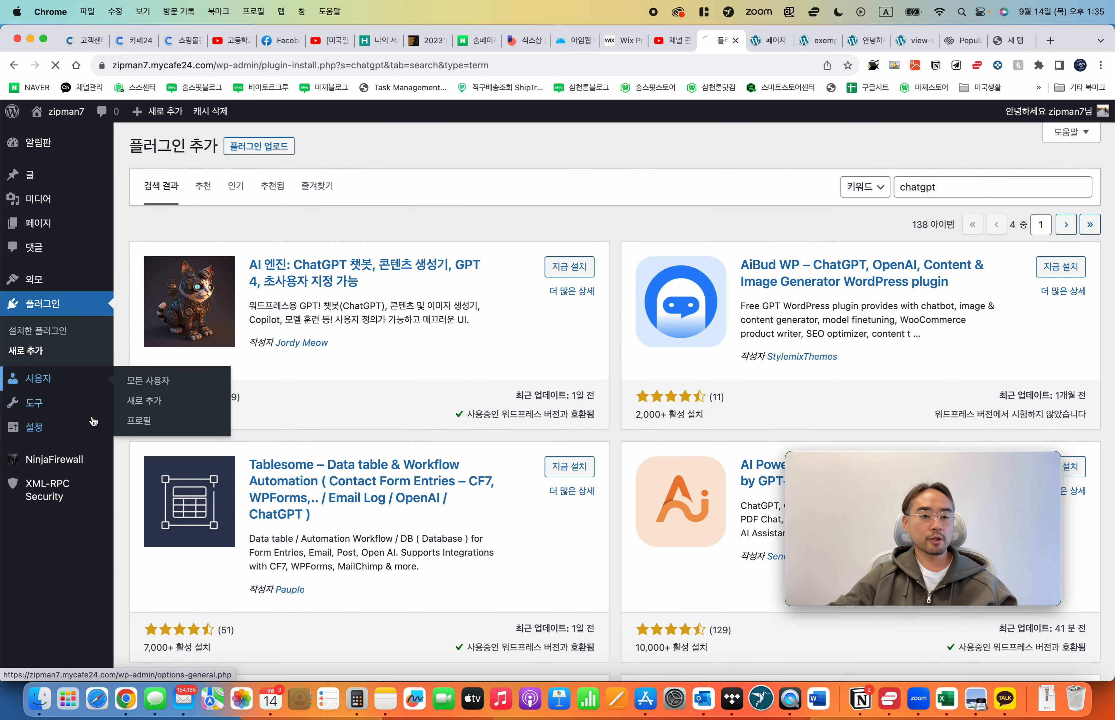
Step: Open the user list and the form for adding a new user, and view its fields and available roles
click(39, 380)
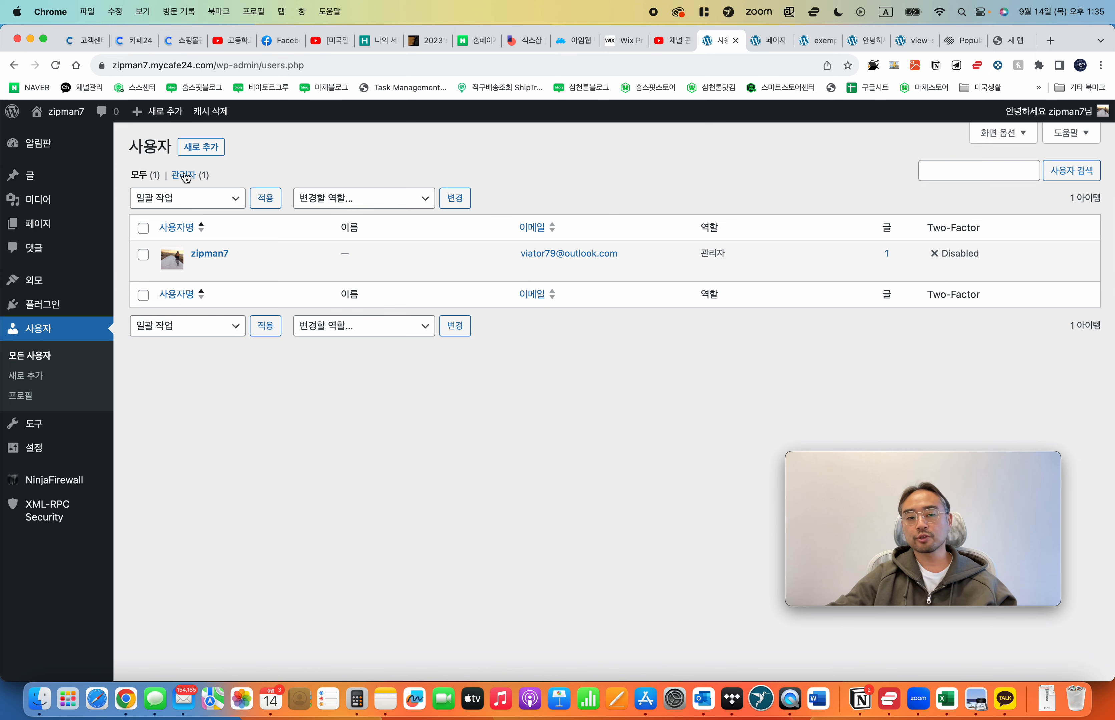
click(203, 150)
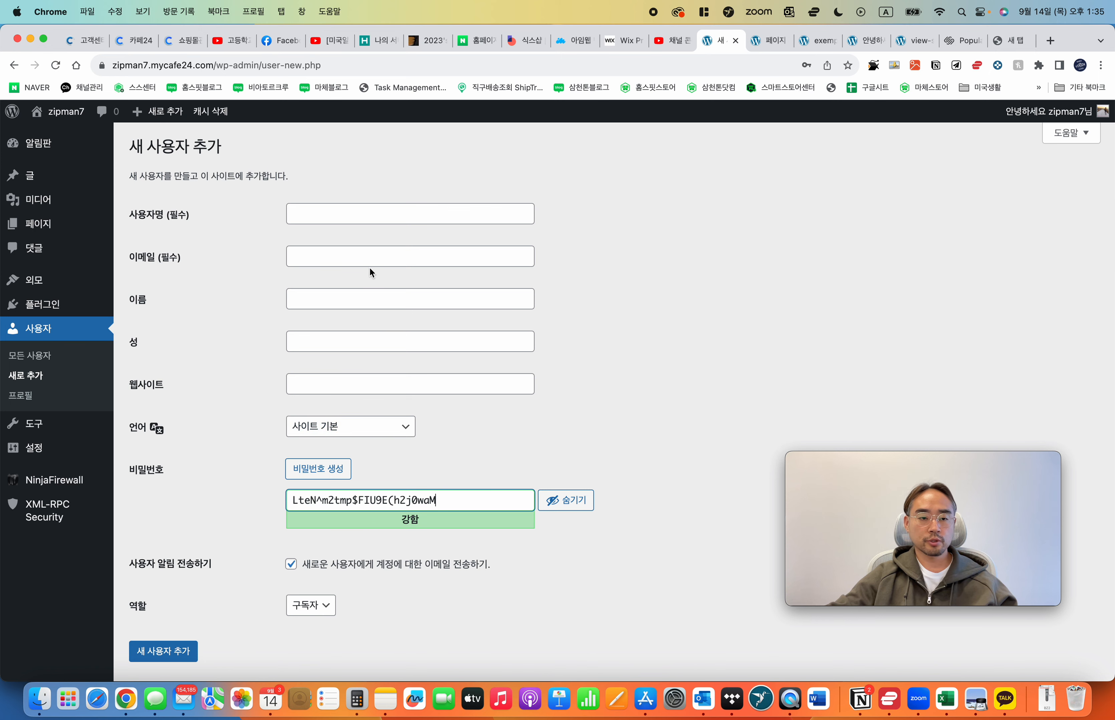
scroll(360, 334, down, 3)
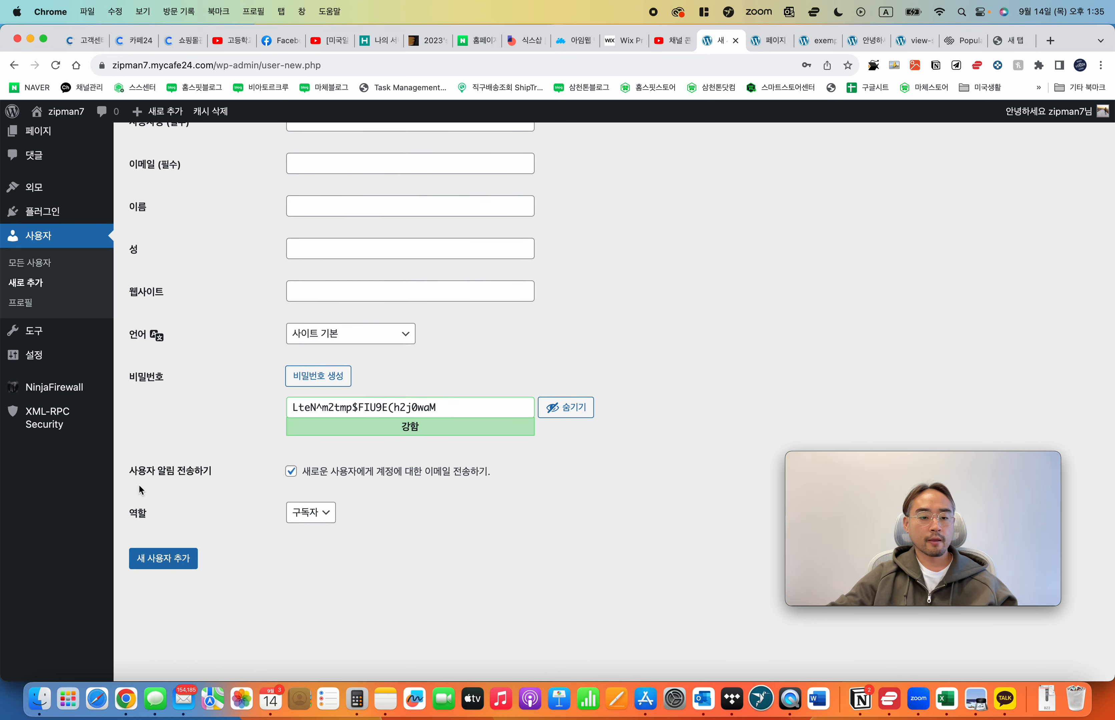
click(324, 514)
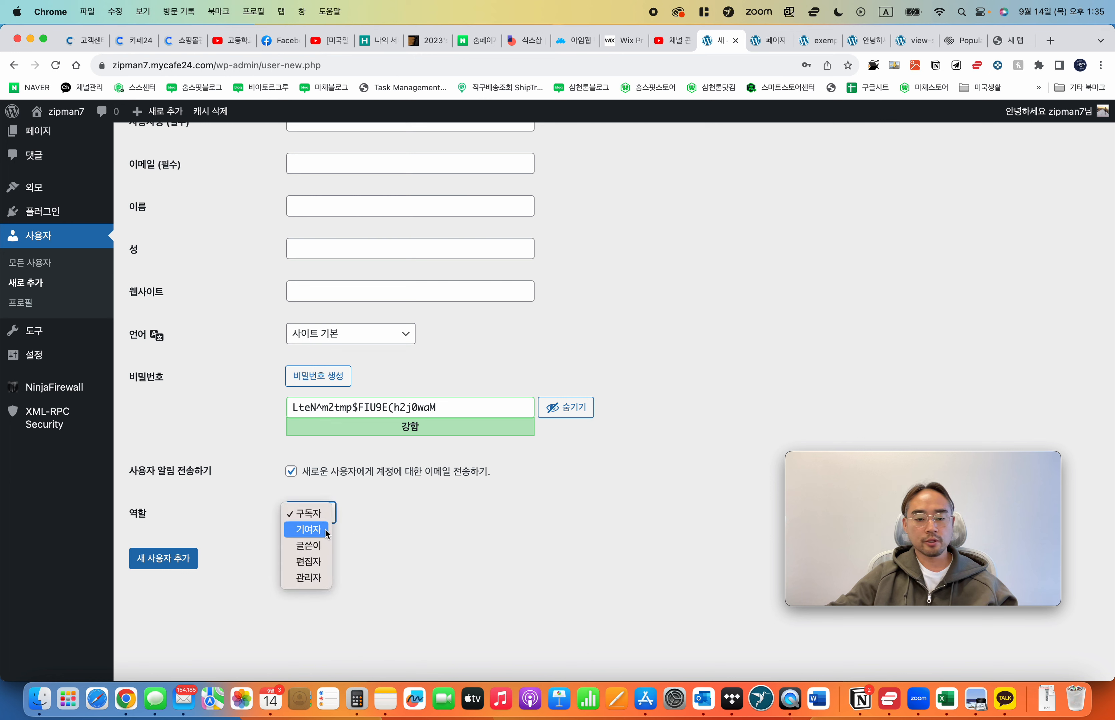
click(471, 572)
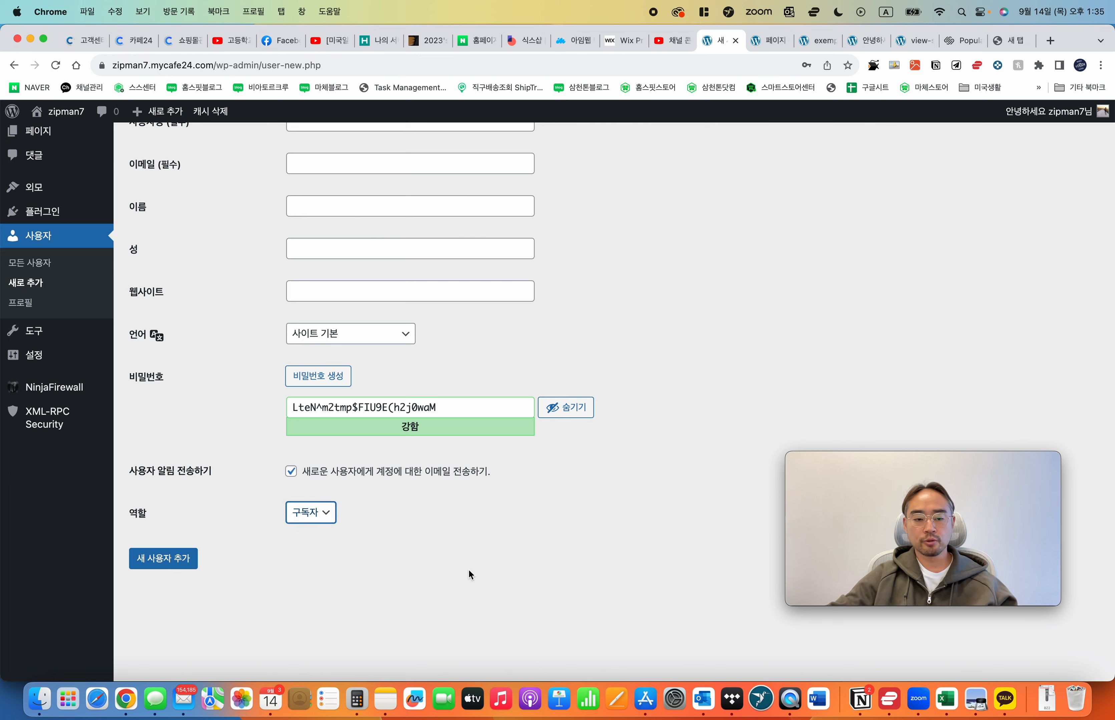
click(467, 572)
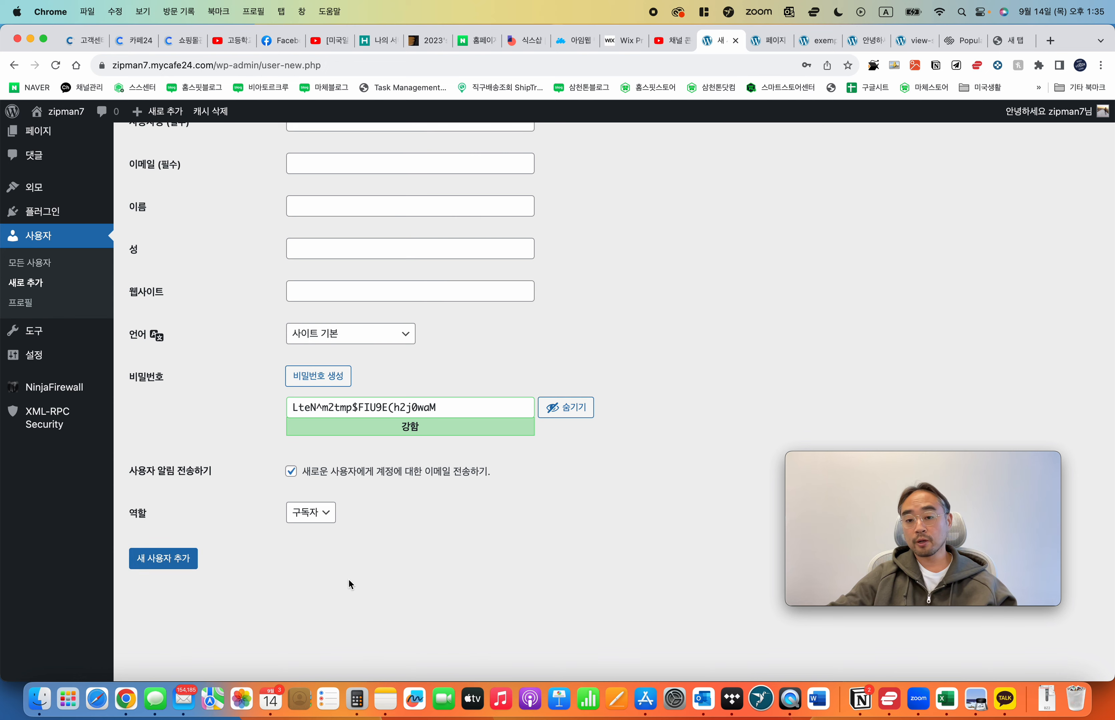
scroll(397, 581, up, 5)
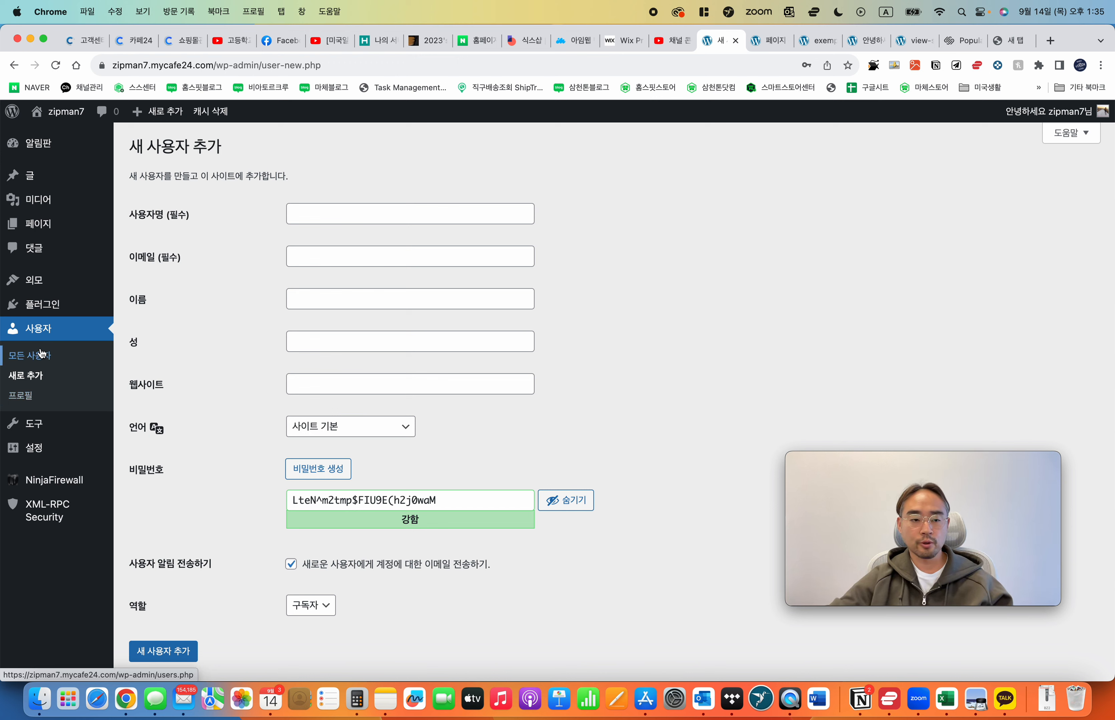
Step: Open the user profile page and review its personal options, name fields and contact information
click(42, 396)
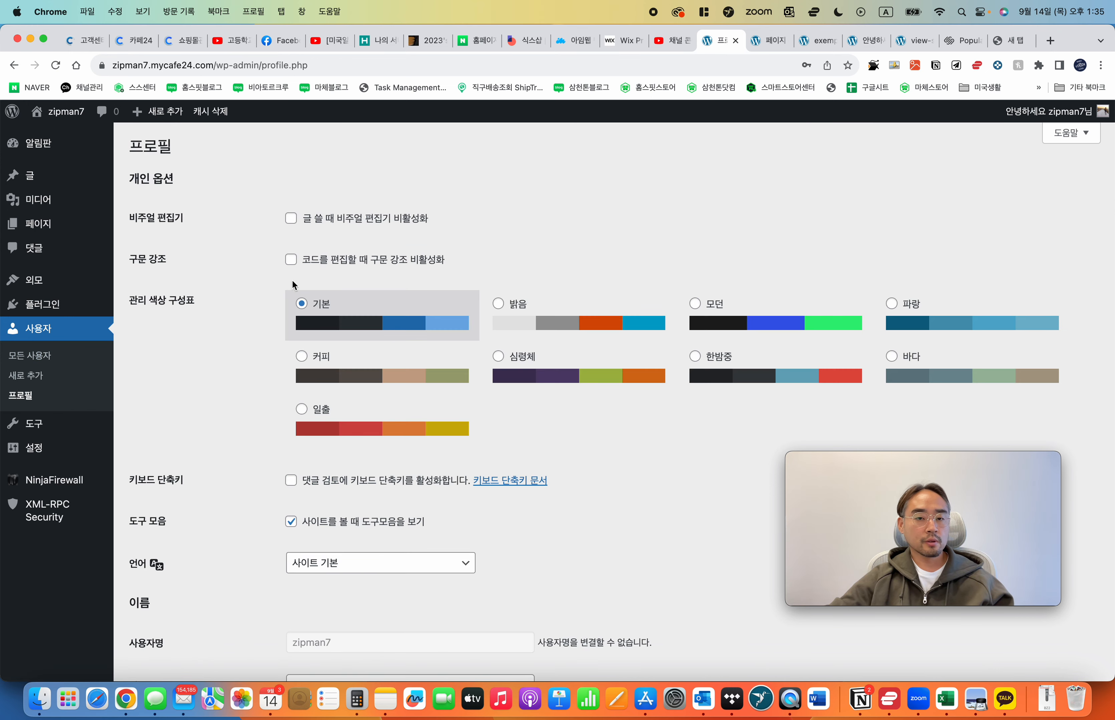
scroll(227, 320, down, 5)
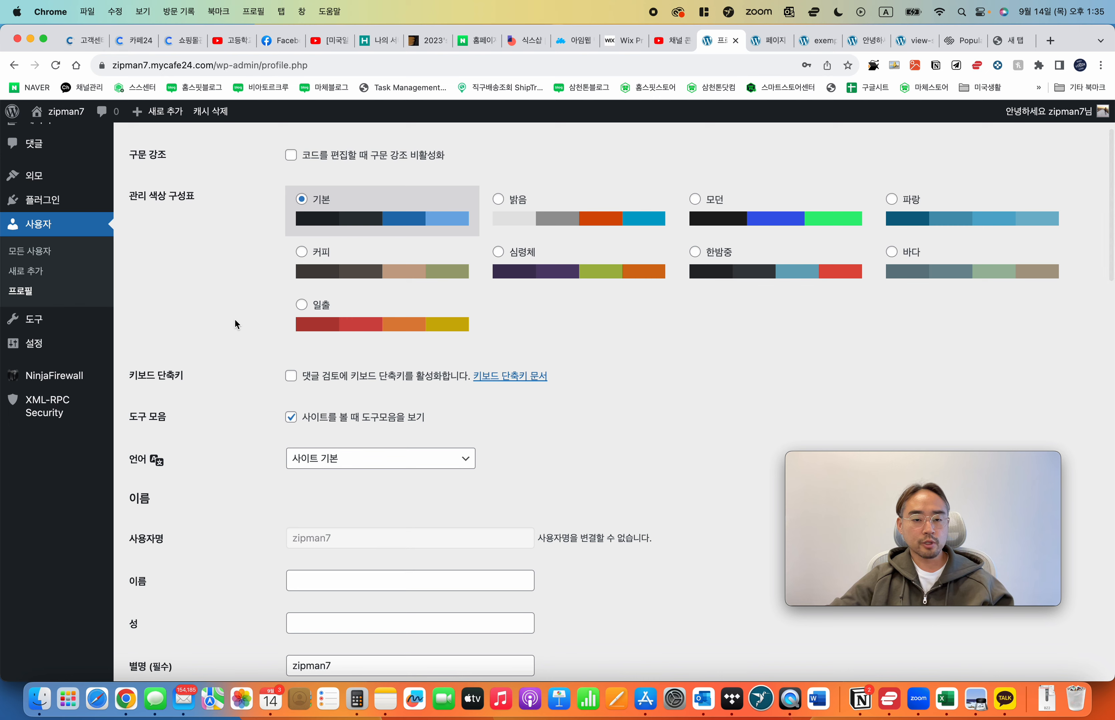
scroll(238, 438, down, 8)
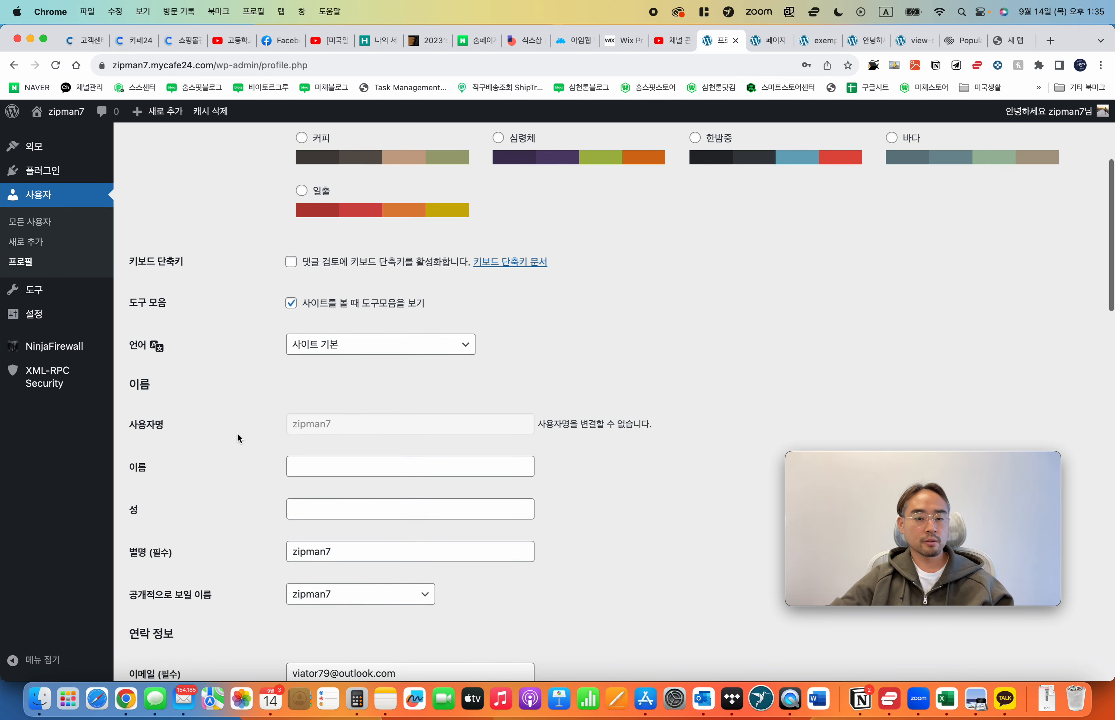
drag(570, 318, 689, 326)
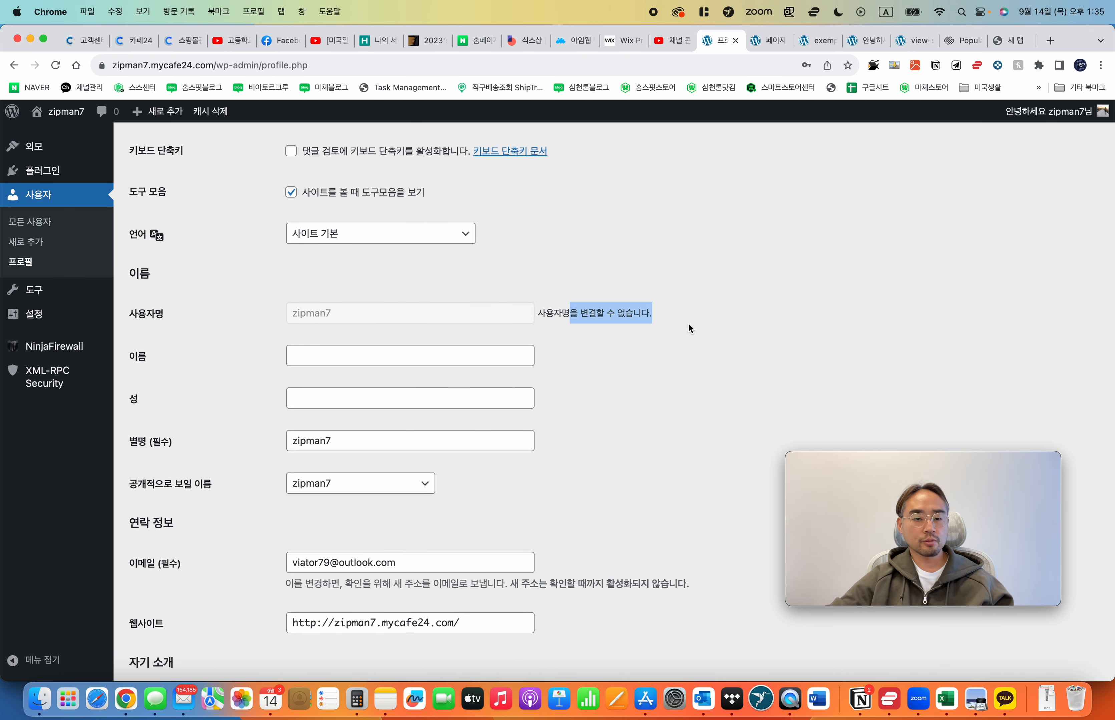
click(690, 328)
click(174, 449)
drag(175, 450, 192, 499)
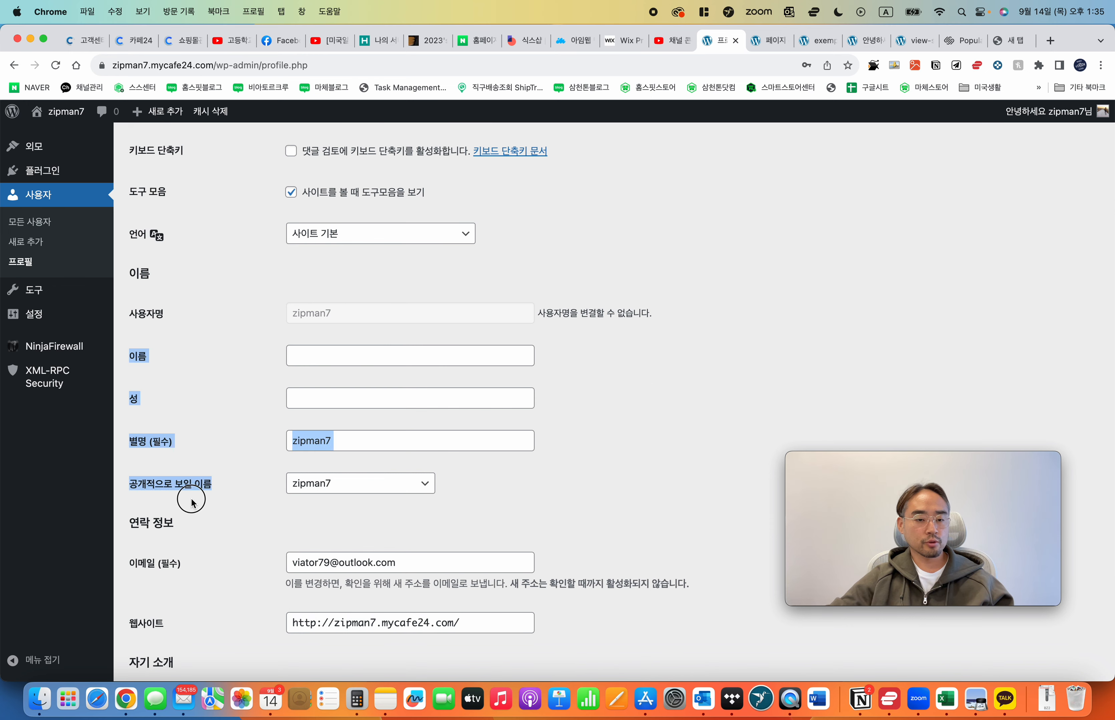
click(193, 500)
scroll(250, 482, down, 3)
scroll(249, 480, down, 16)
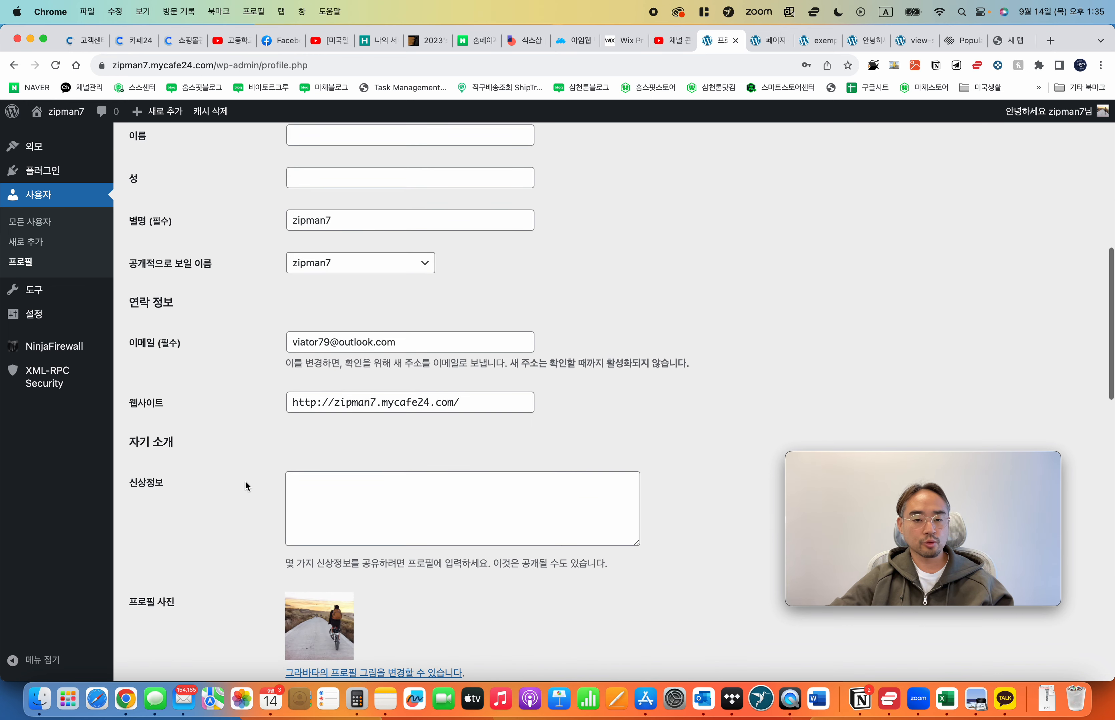
scroll(244, 481, up, 1)
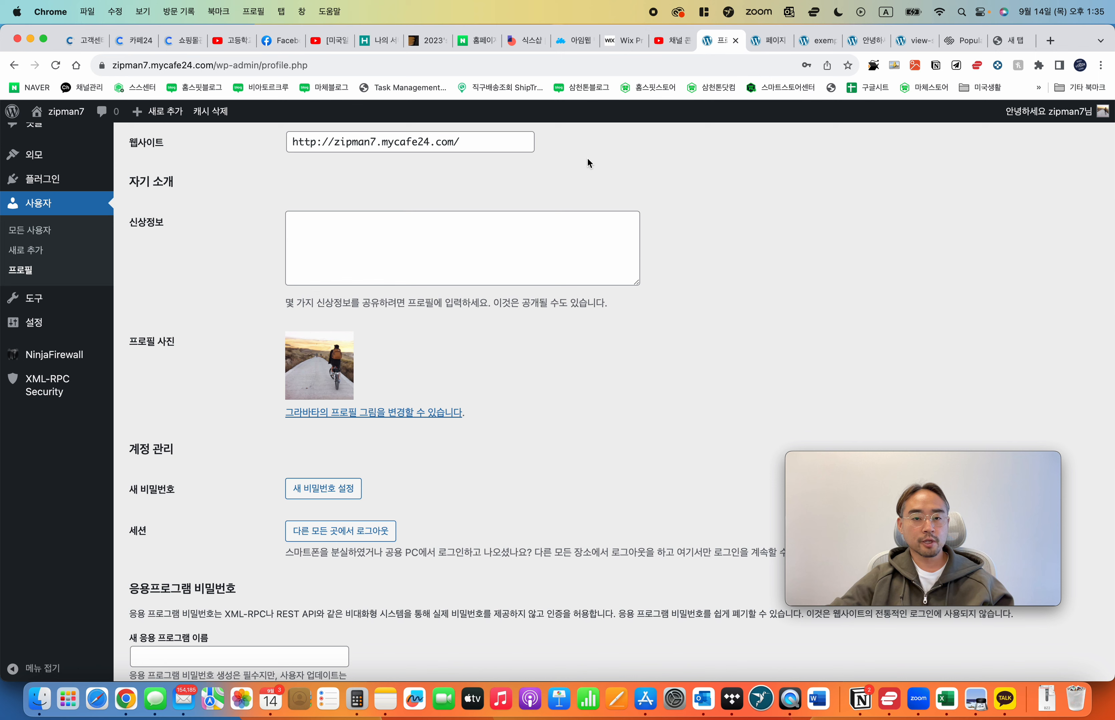
Step: Review the profile's website field, profile picture, account management, application password and two-factor options
drag(497, 149, 288, 142)
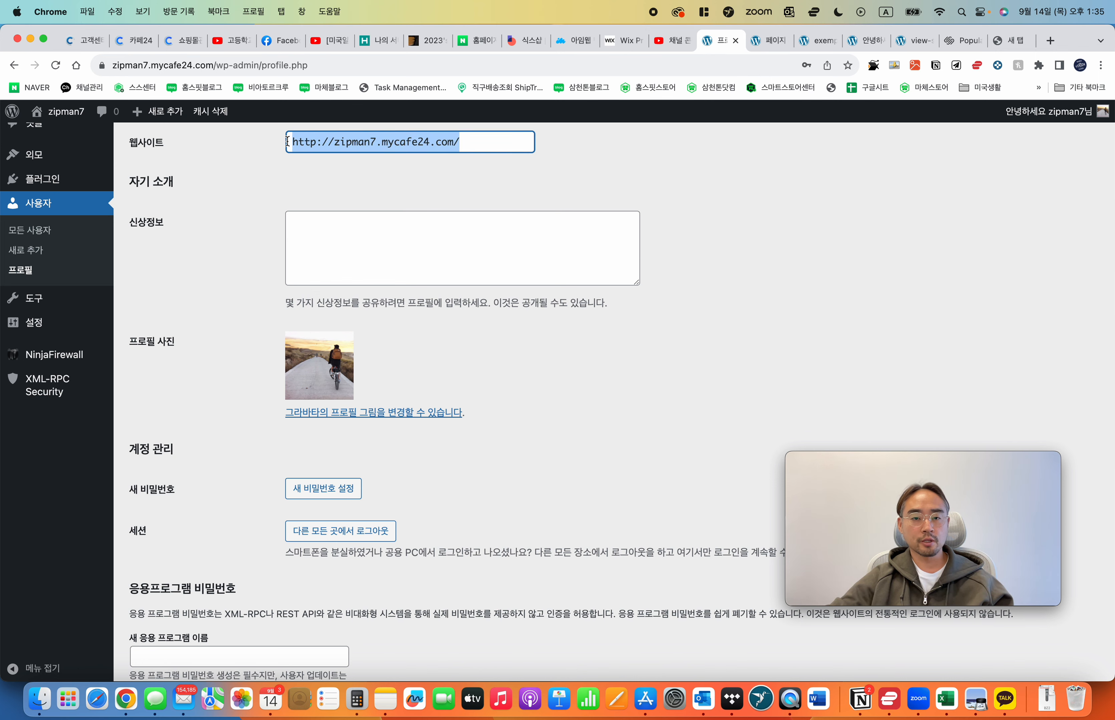
click(839, 227)
scroll(709, 376, down, 5)
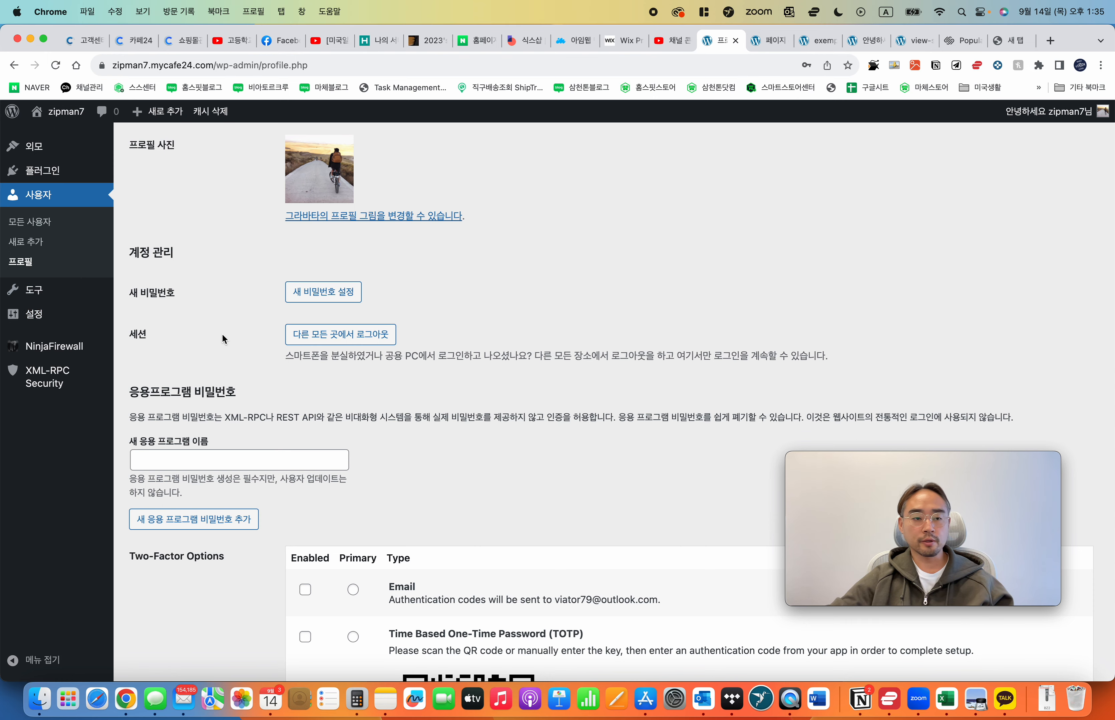
scroll(224, 337, down, 3)
scroll(225, 338, down, 8)
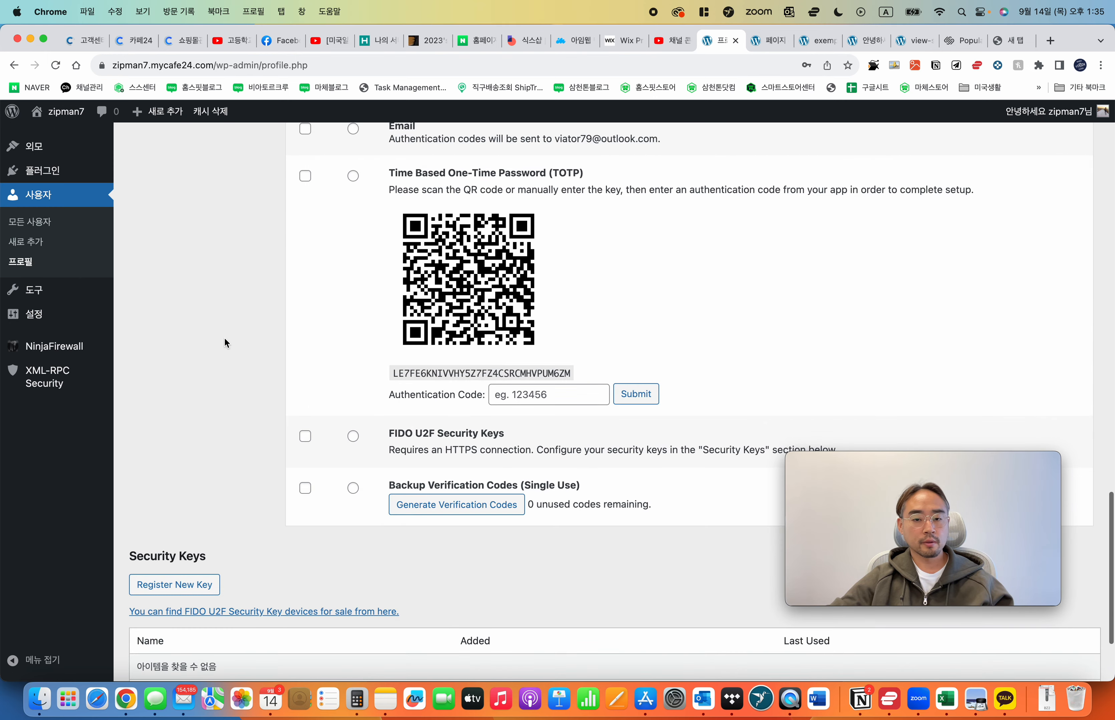
scroll(209, 342, up, 6)
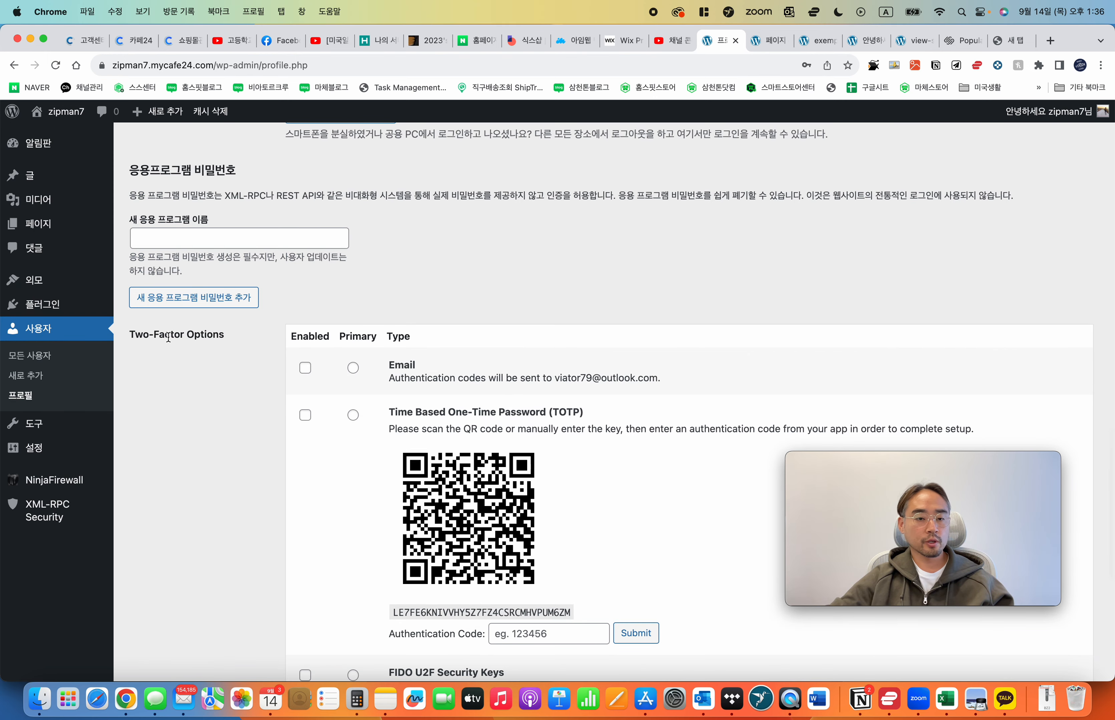
Step: Open the available tools page and read the description of the category and tag converter
mouse_move(43, 426)
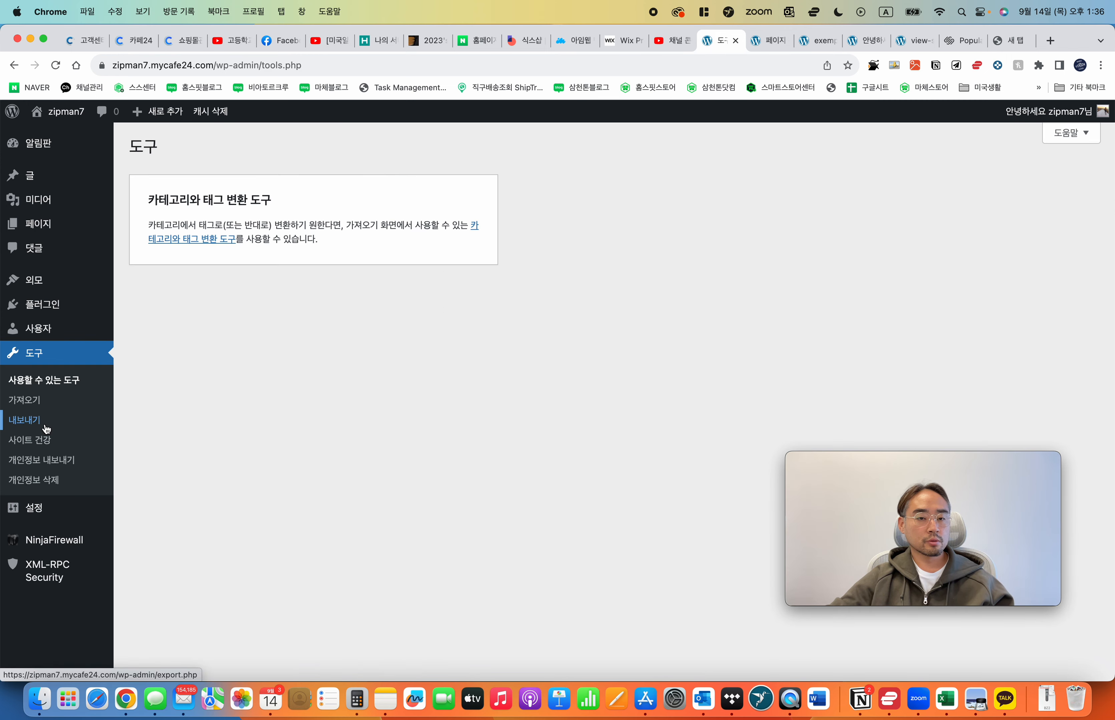
drag(147, 201, 349, 252)
click(347, 252)
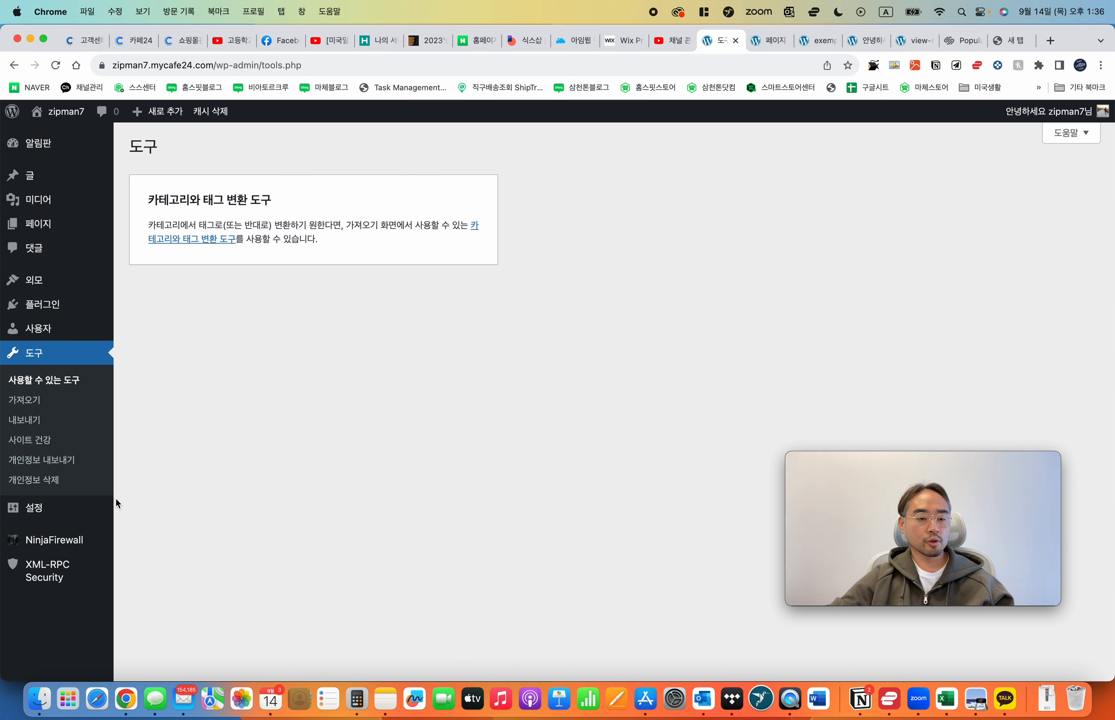
Step: Open the import tools page and read its introduction on bringing content from other systems into the site
click(37, 423)
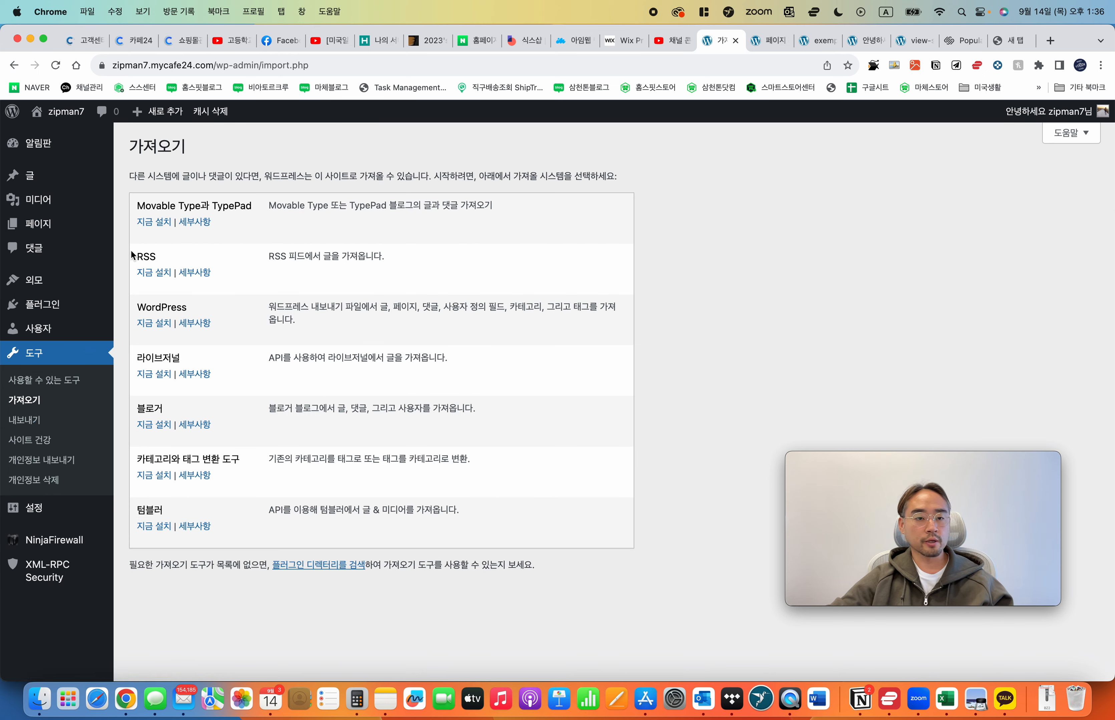
drag(156, 187, 468, 196)
click(350, 178)
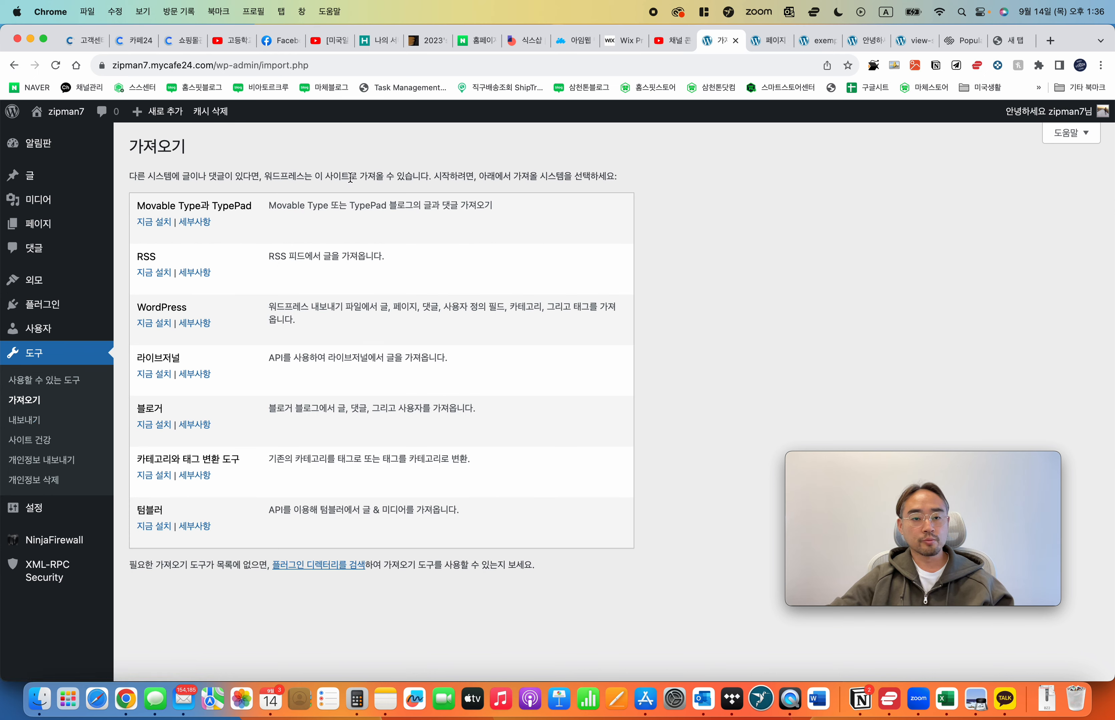
click(490, 179)
drag(344, 178, 450, 170)
click(629, 187)
click(450, 171)
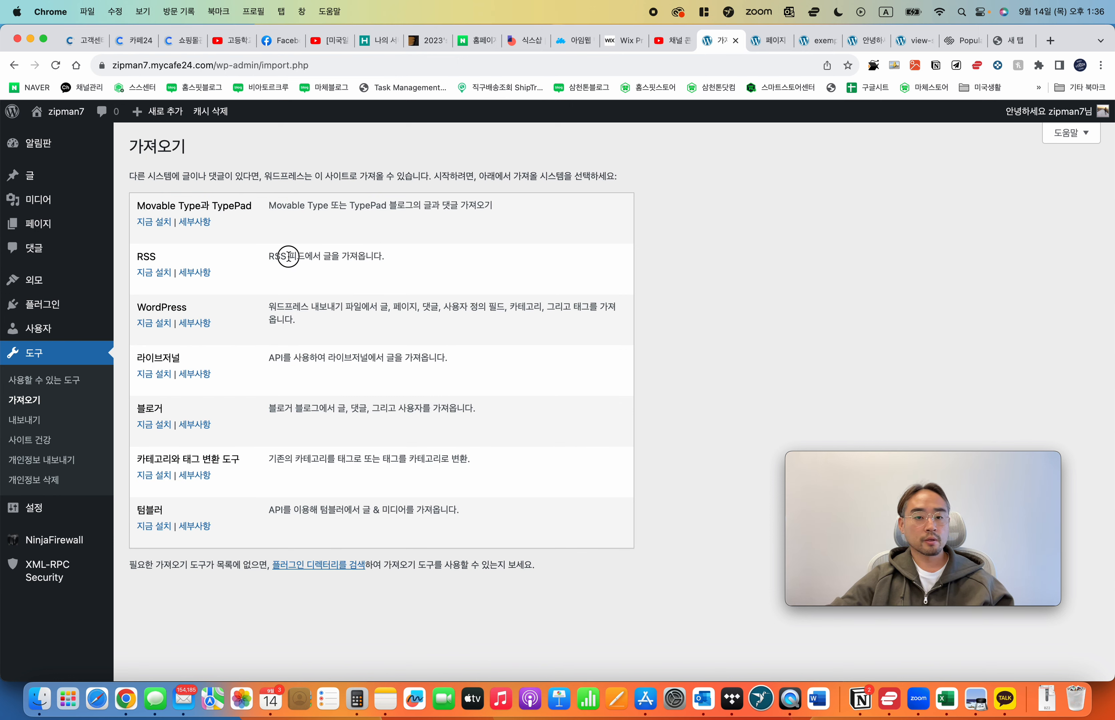
Step: Examine the descriptions of the RSS, WordPress, LiveJournal and Blogger importers
drag(288, 257, 454, 265)
click(454, 264)
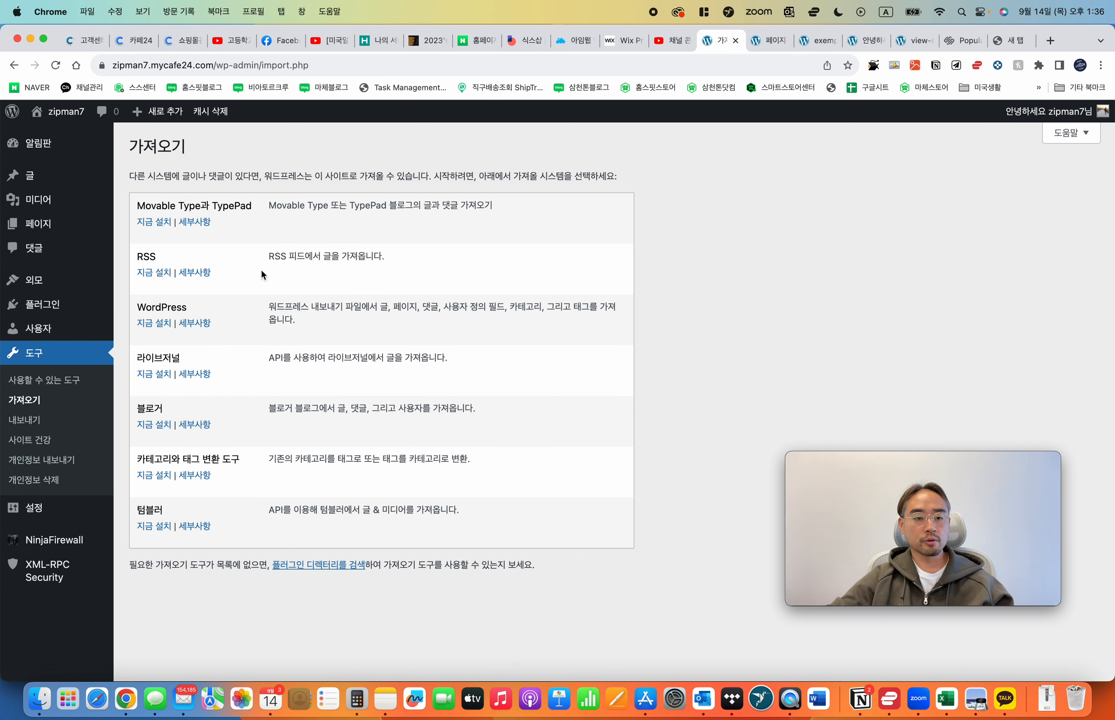
drag(305, 257, 406, 260)
click(471, 268)
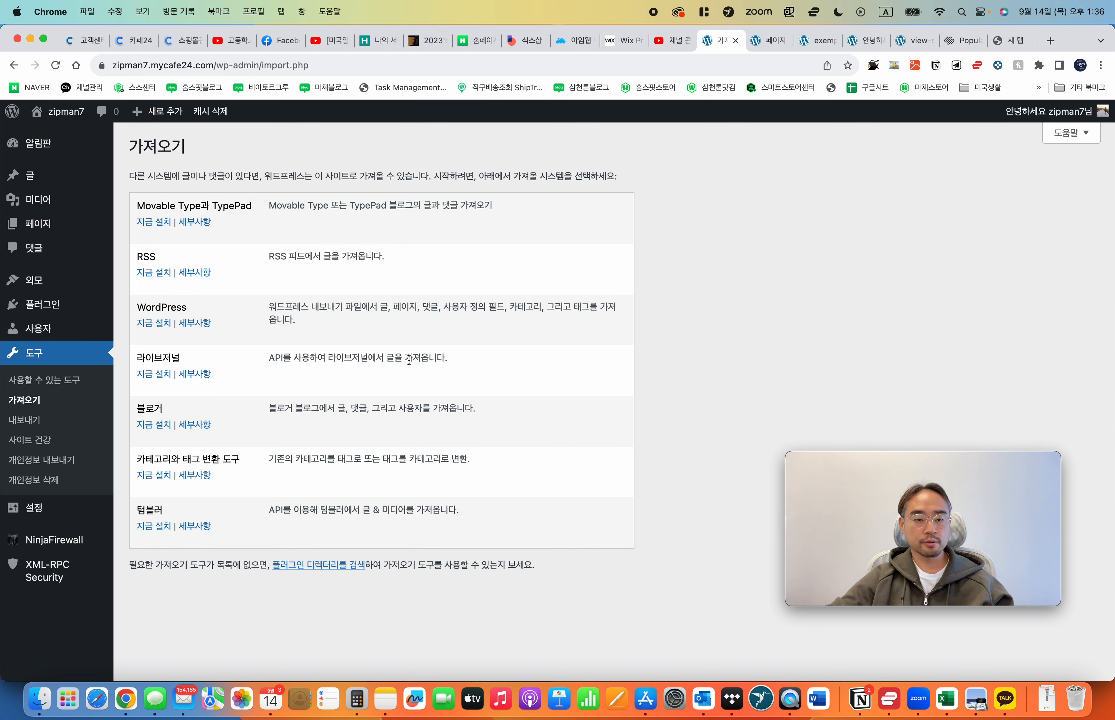
drag(265, 314, 455, 319)
click(314, 317)
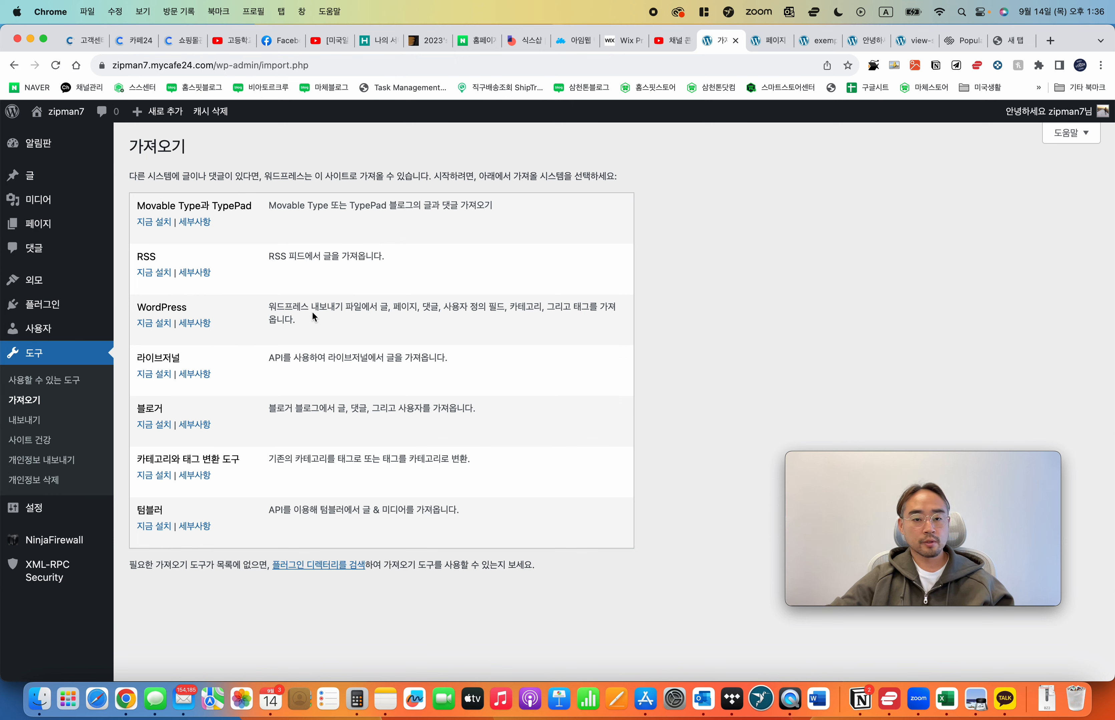
drag(369, 309, 452, 327)
click(452, 327)
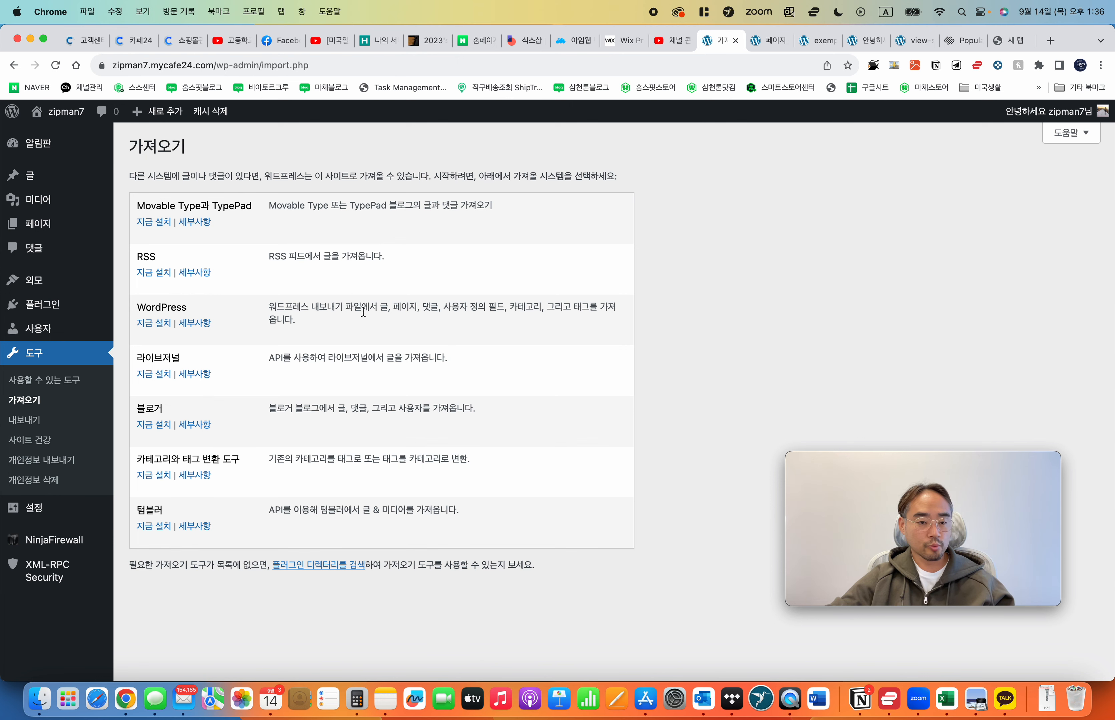
drag(255, 360, 472, 373)
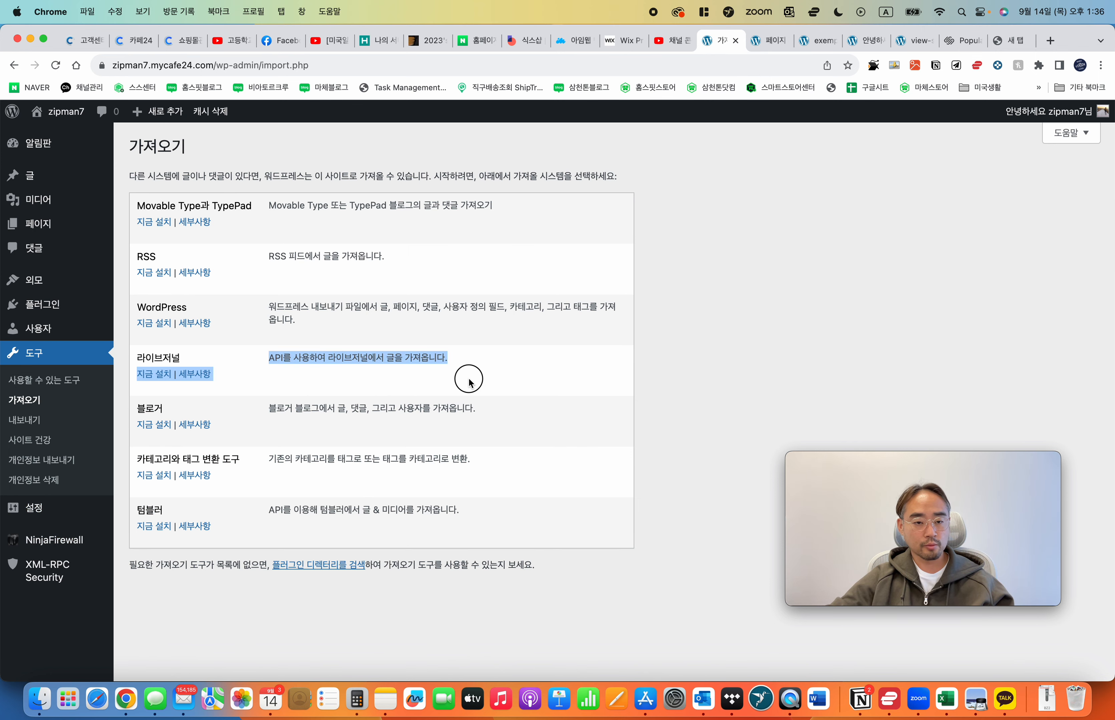
click(459, 426)
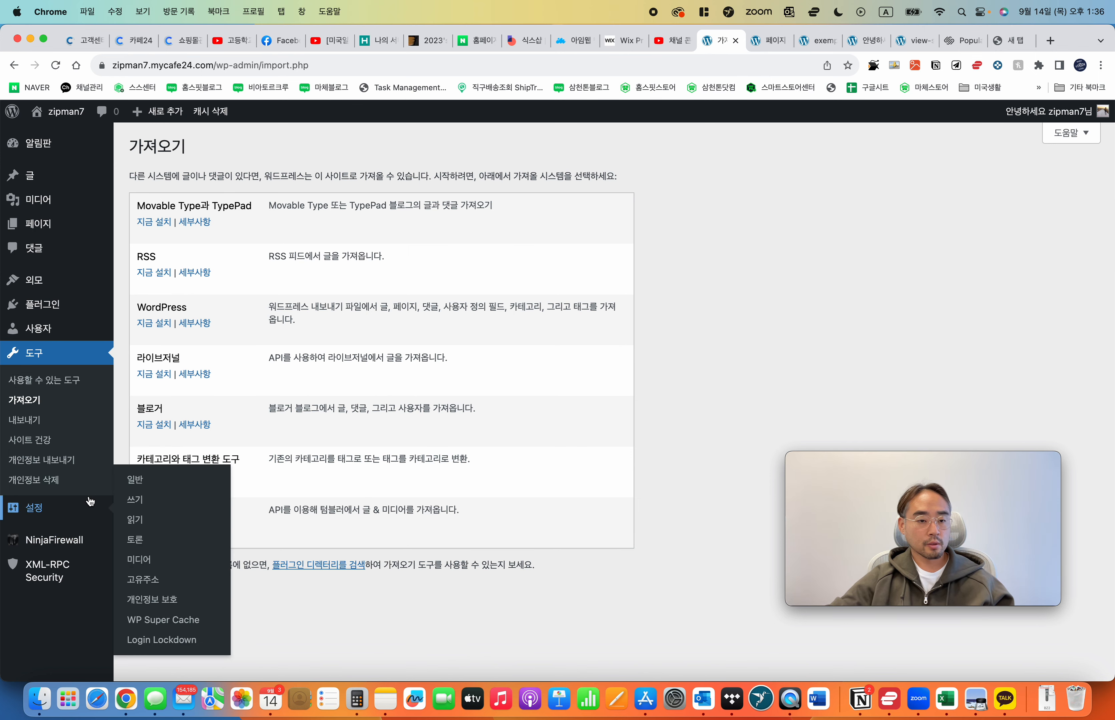
Step: Open the export tool and read its explanation of the XML export file and the content that can be exported
scroll(70, 469, down, 3)
click(110, 354)
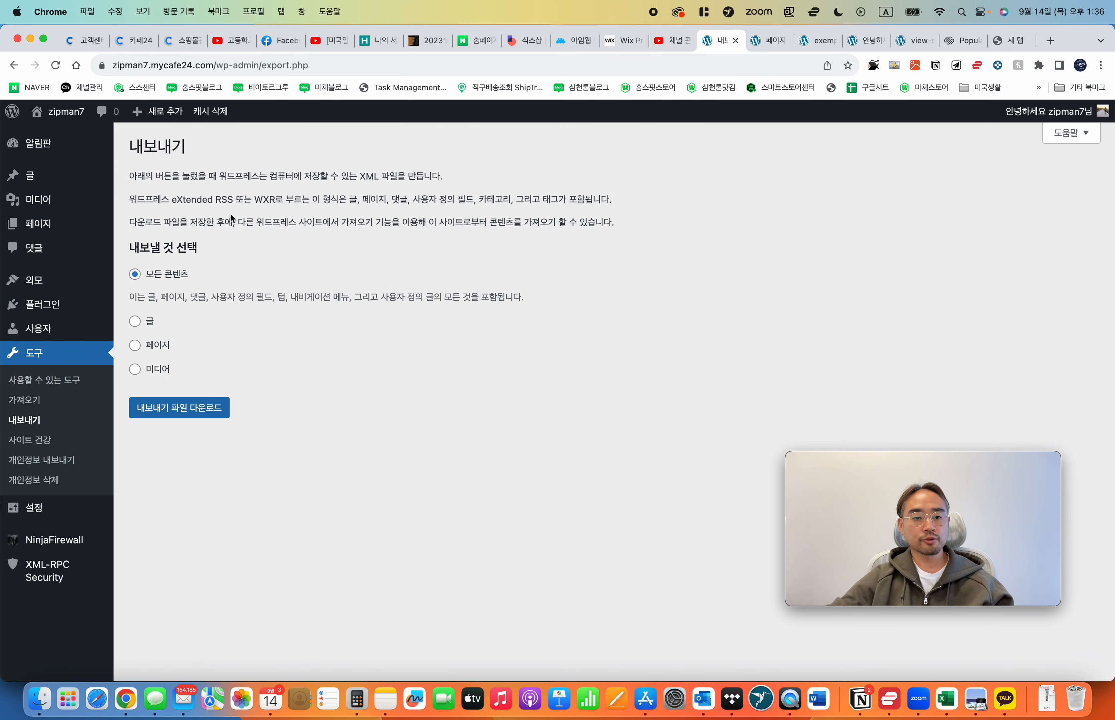
drag(217, 176, 458, 267)
click(457, 267)
drag(152, 197, 434, 214)
click(429, 214)
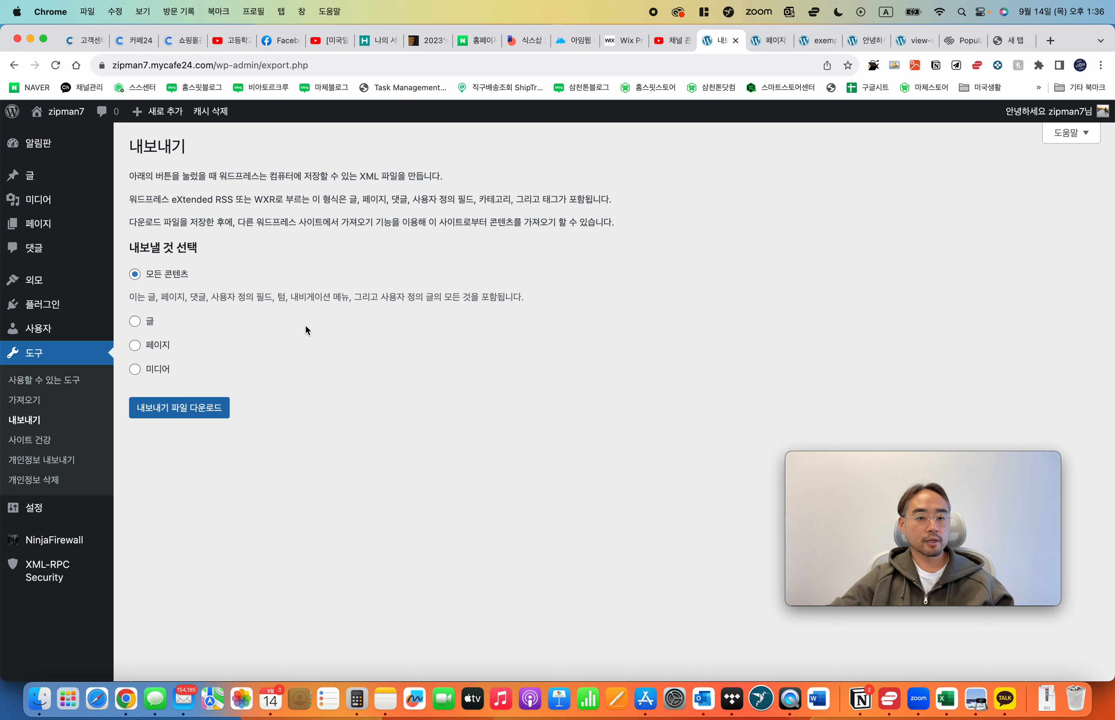
drag(356, 177, 397, 176)
click(480, 190)
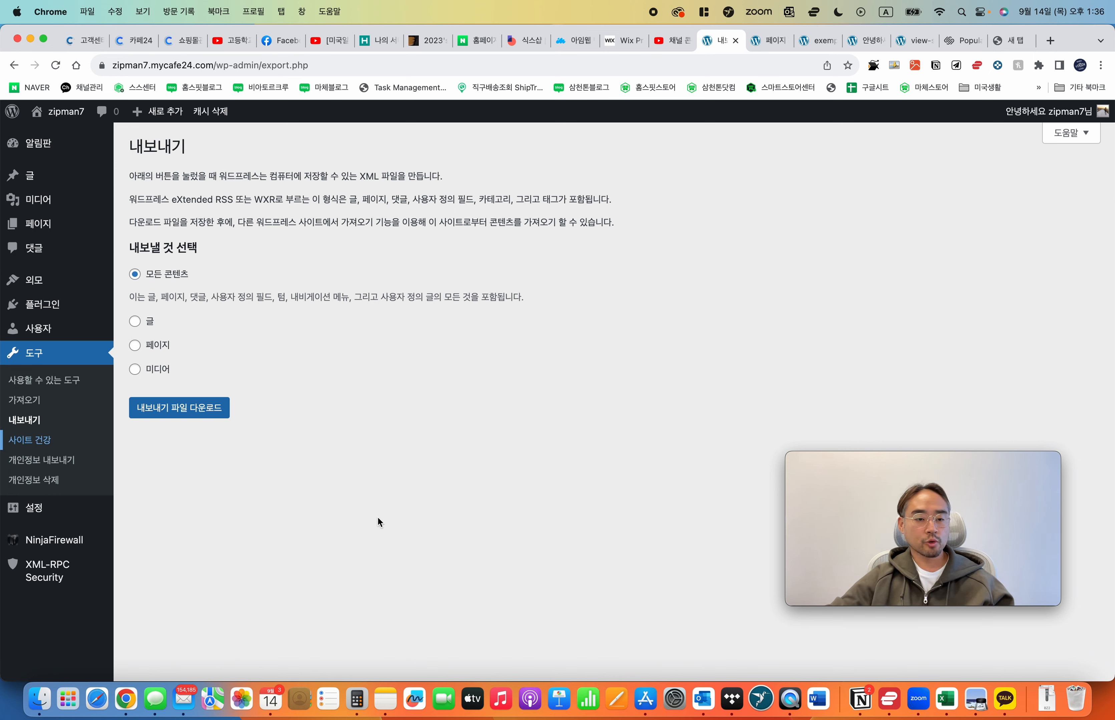
Step: Open the site health page and review its recommended improvements
click(26, 444)
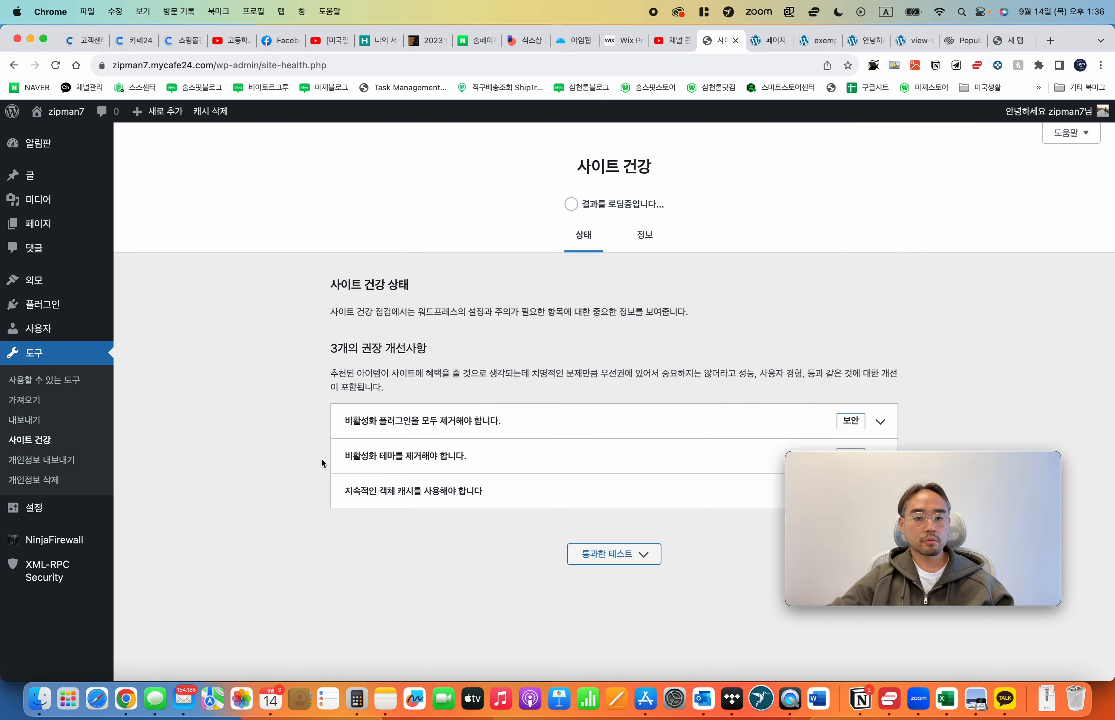
scroll(304, 460, down, 5)
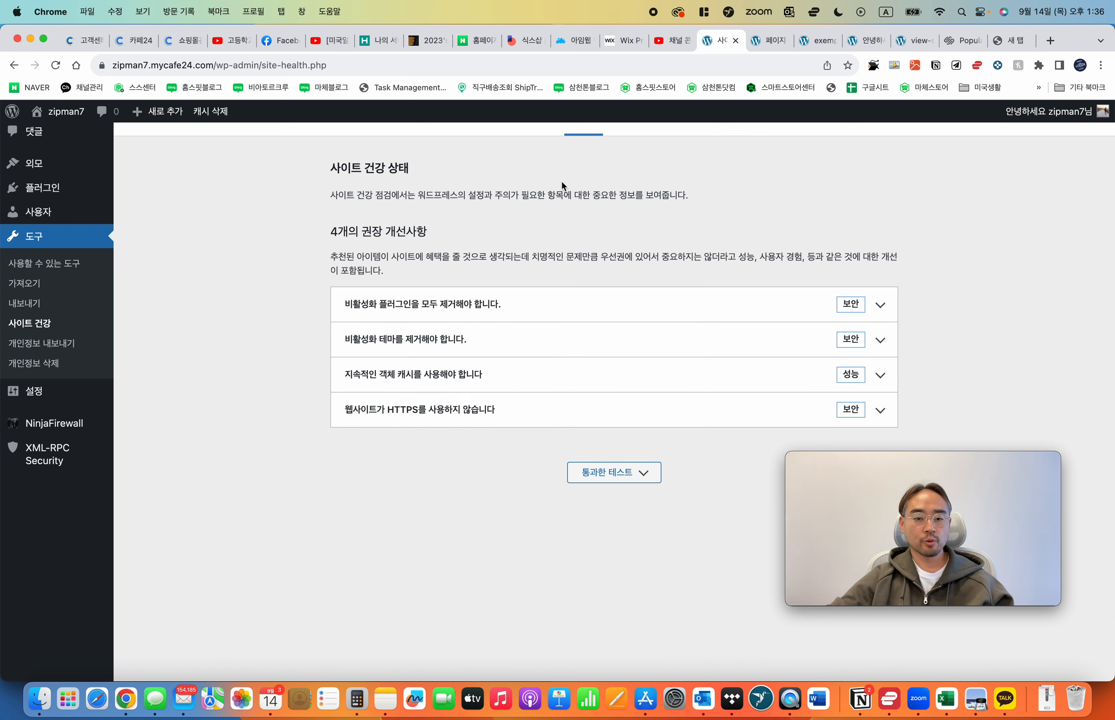
scroll(296, 482, down, 1)
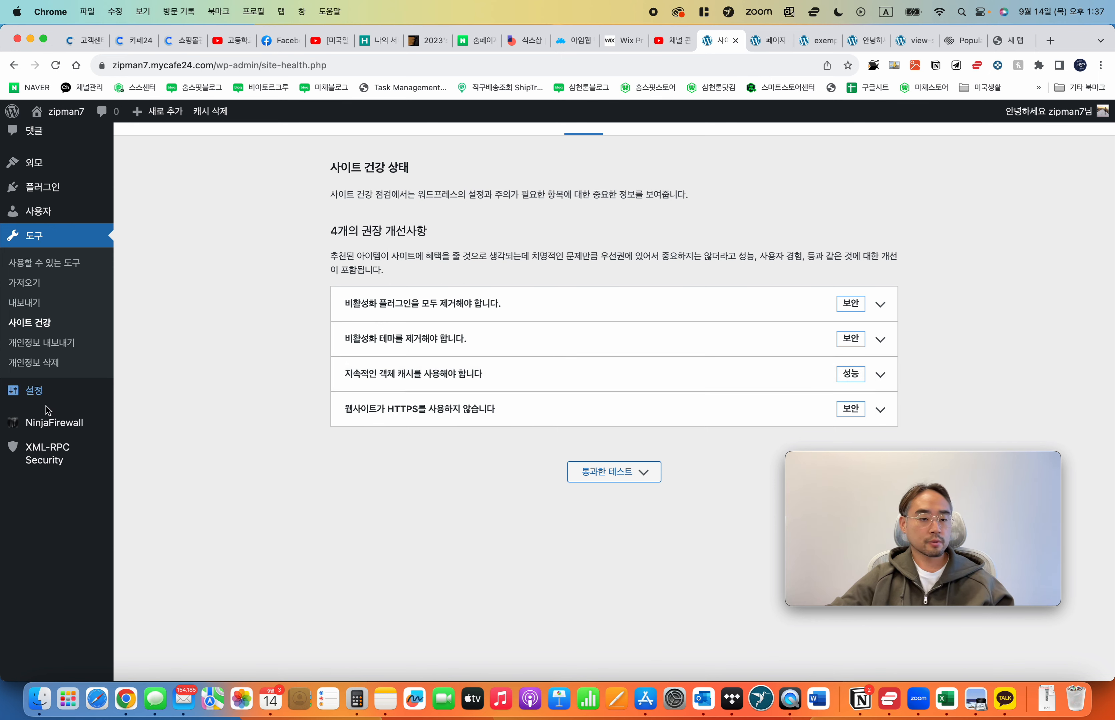
Step: In the general settings, change the site title to Viator Business
click(41, 394)
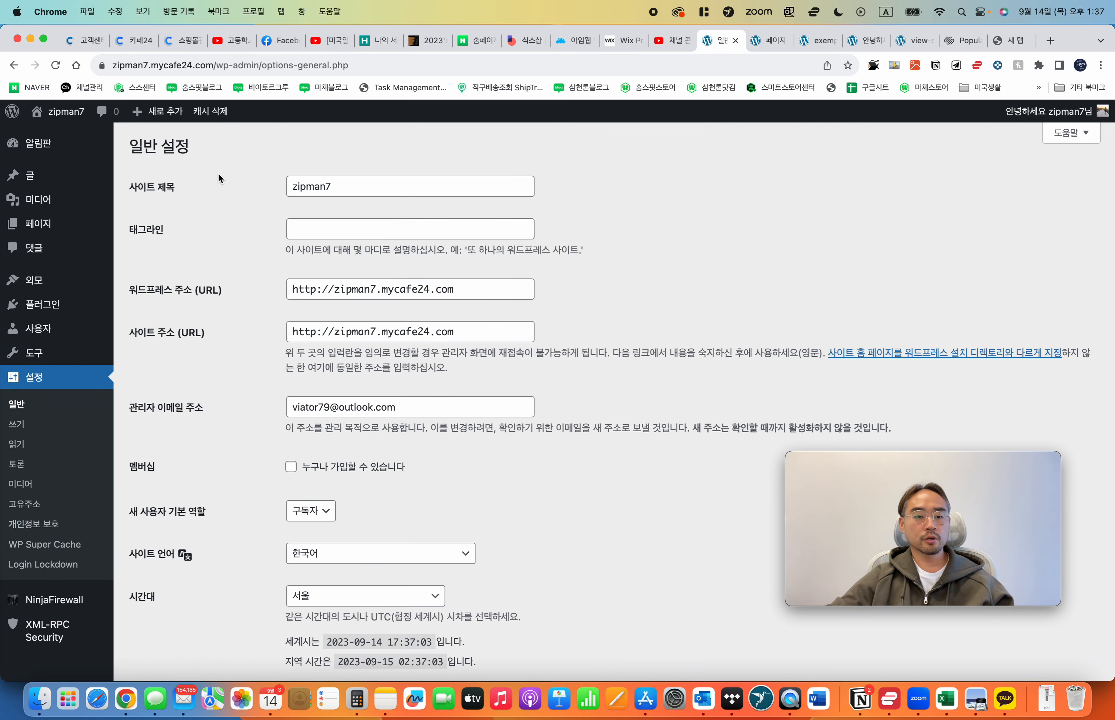
click(157, 175)
text(qldk)
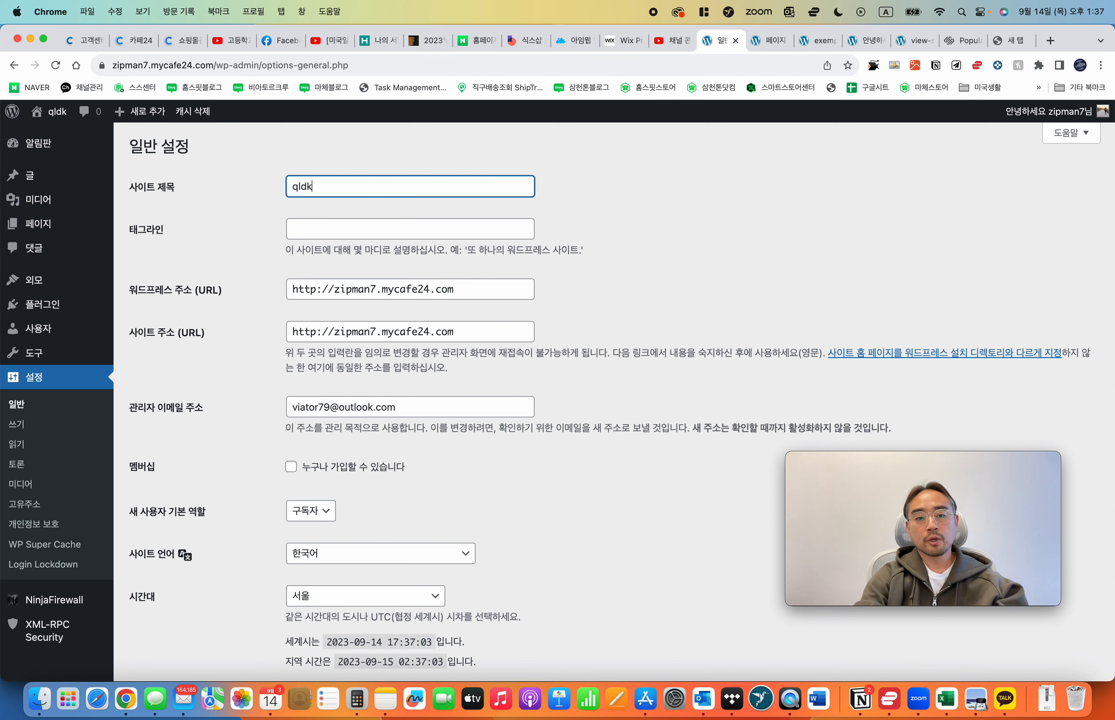
key(BackSpace)
key(BackSpace)
key(BackSpace)
key(BackSpace)
key(Caps_Lock)
text(비)
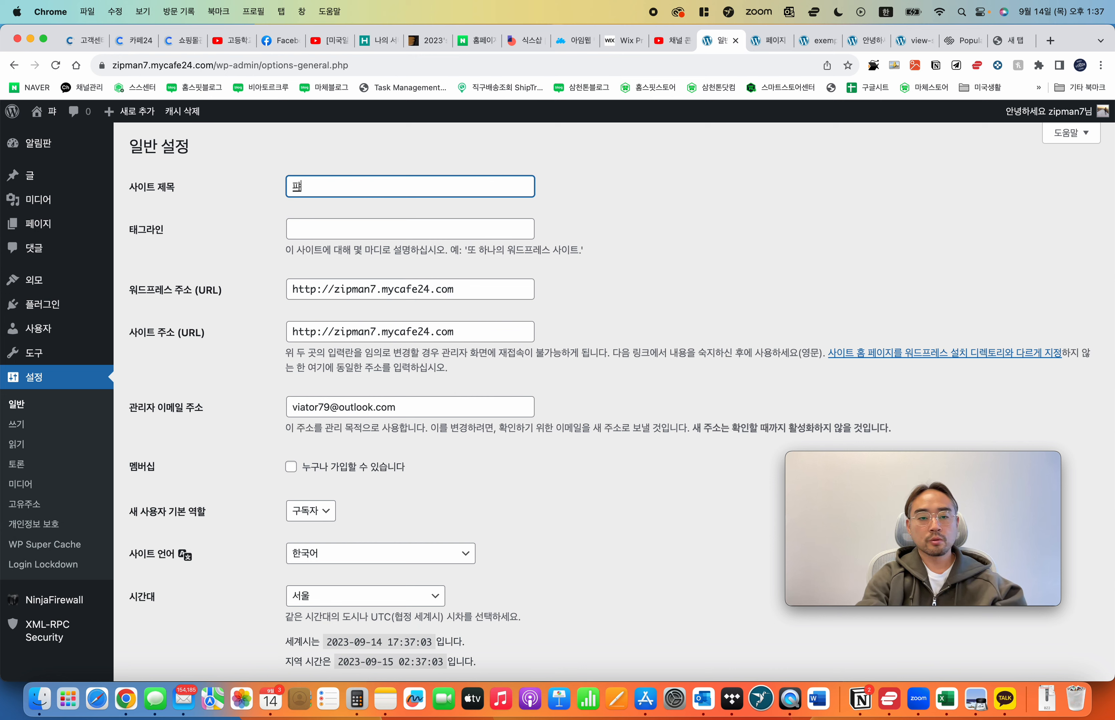
key(BackSpace)
key(BackSpace)
text(Viat)
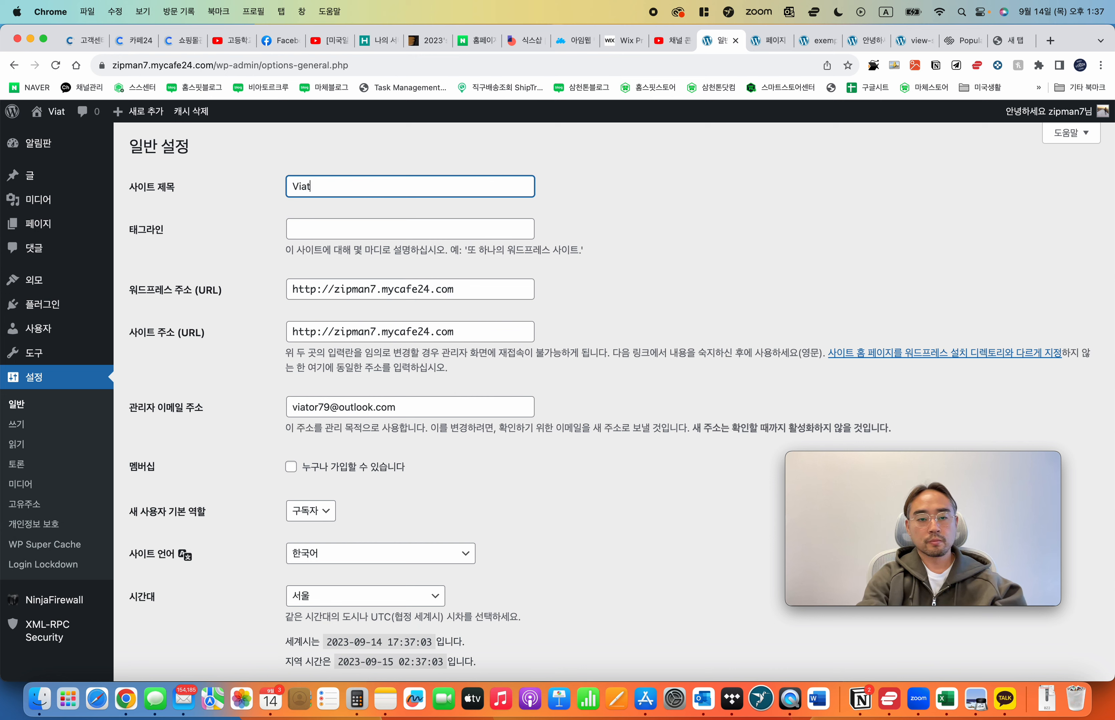
text(or Business)
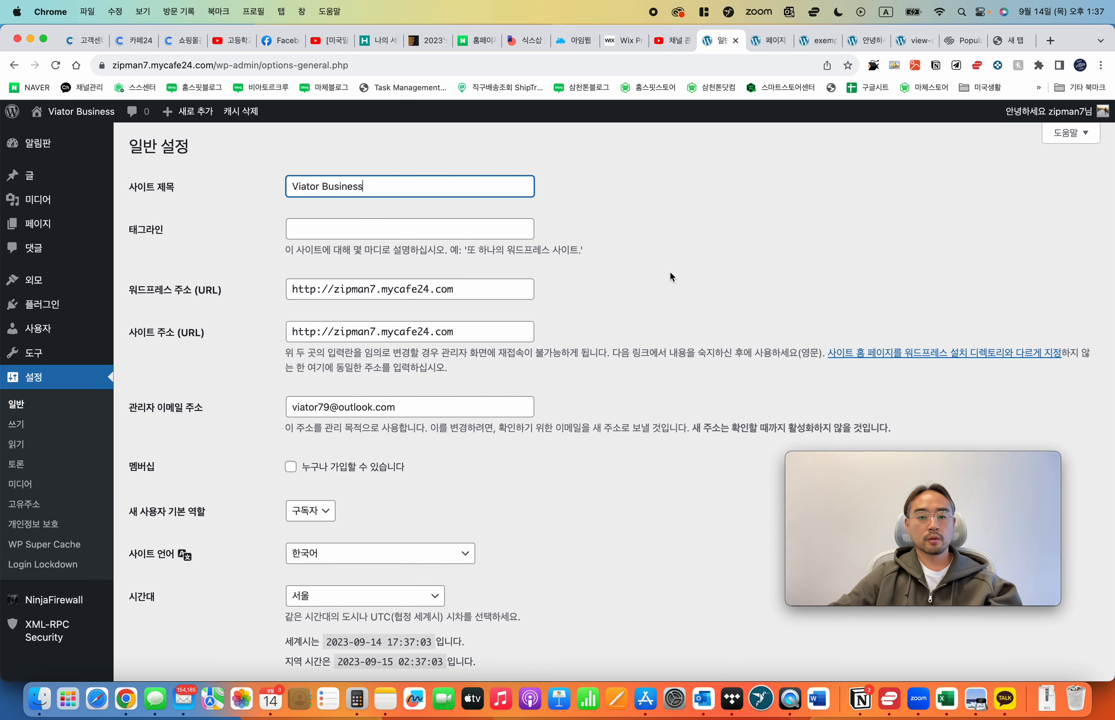
click(621, 288)
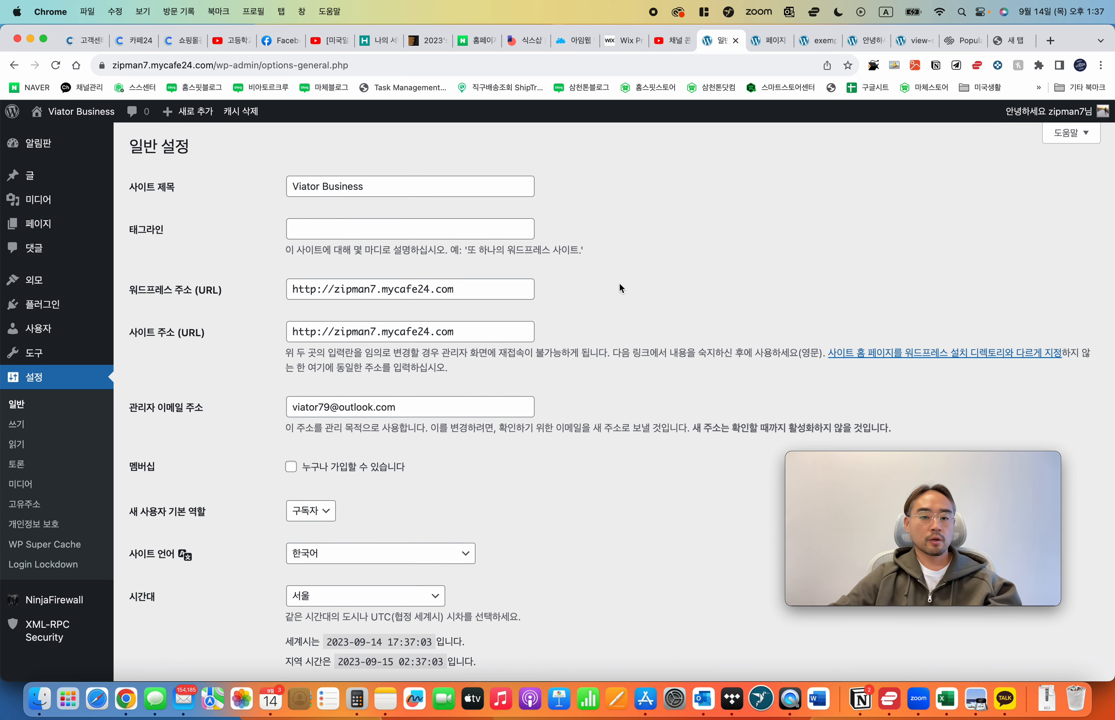
Step: Examine the WordPress address and site address fields and read the warning about changing them
click(166, 294)
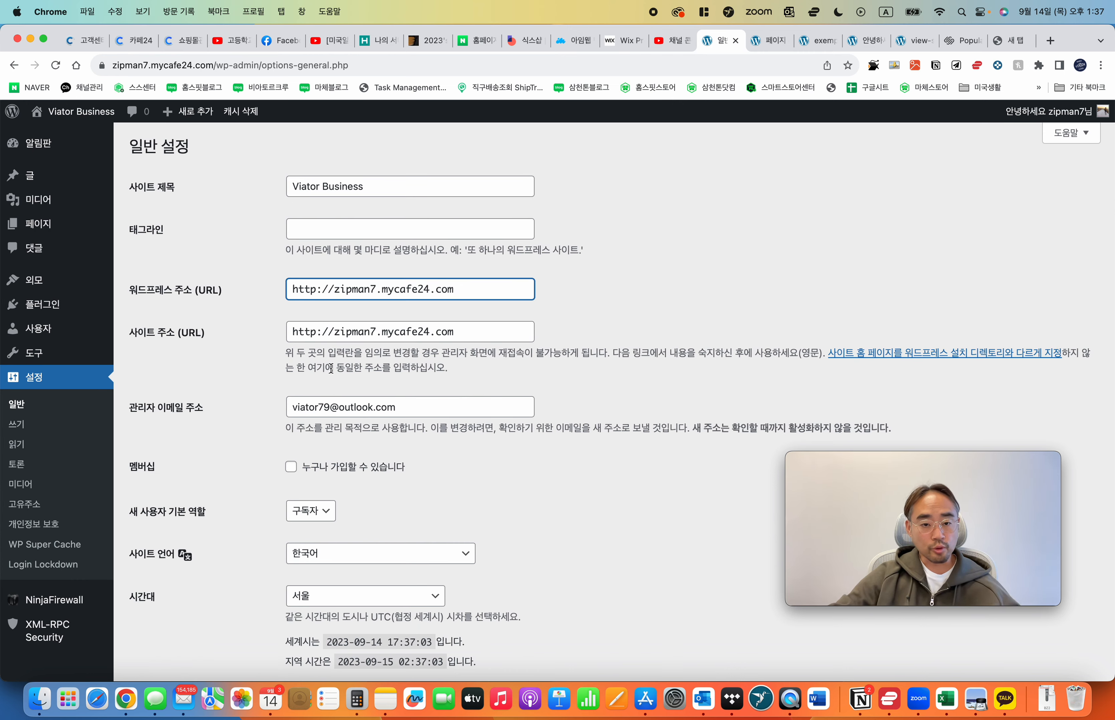
triple_click(311, 358)
click(537, 378)
drag(475, 289, 281, 294)
click(643, 352)
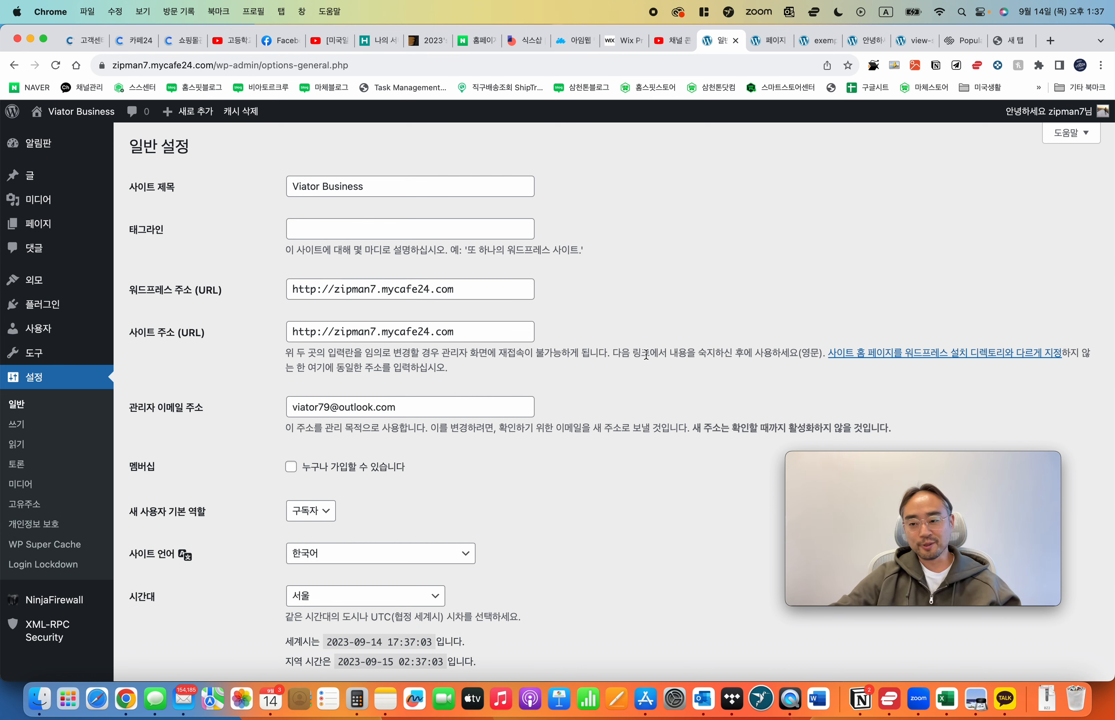
click(743, 353)
drag(746, 357, 584, 353)
click(549, 353)
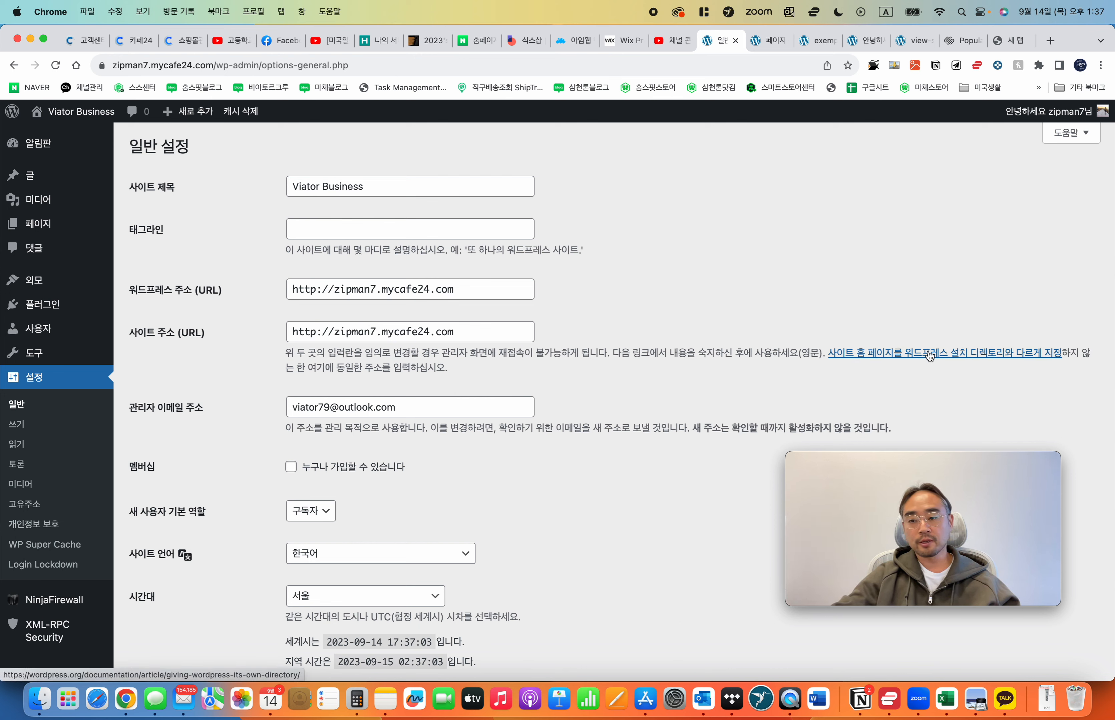
drag(291, 370, 705, 375)
click(555, 374)
click(705, 375)
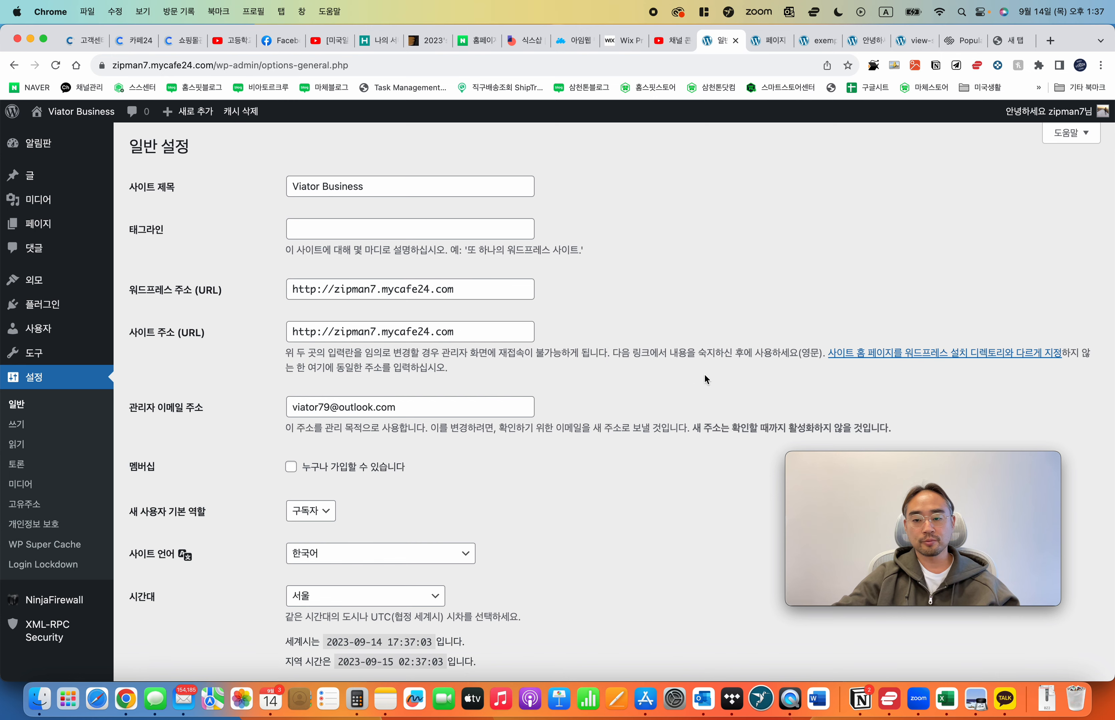
Step: Review the remaining general settings, including membership, language, time zone, date and time formats, and first day of the week
scroll(553, 448, down, 7)
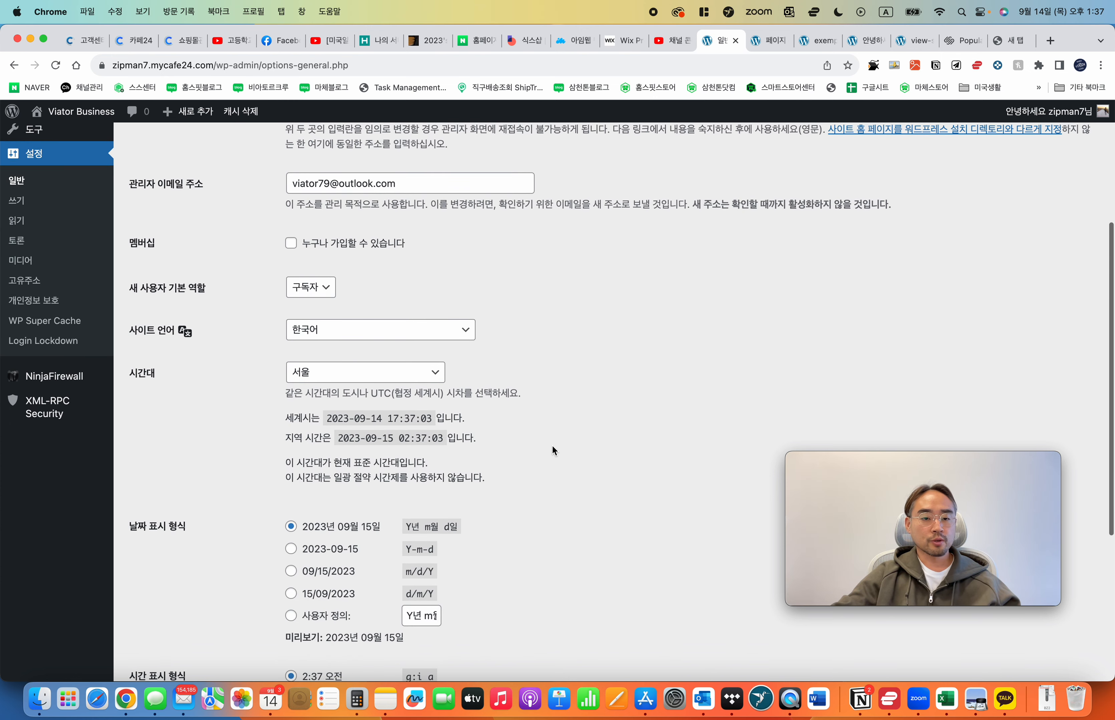
scroll(552, 445, down, 4)
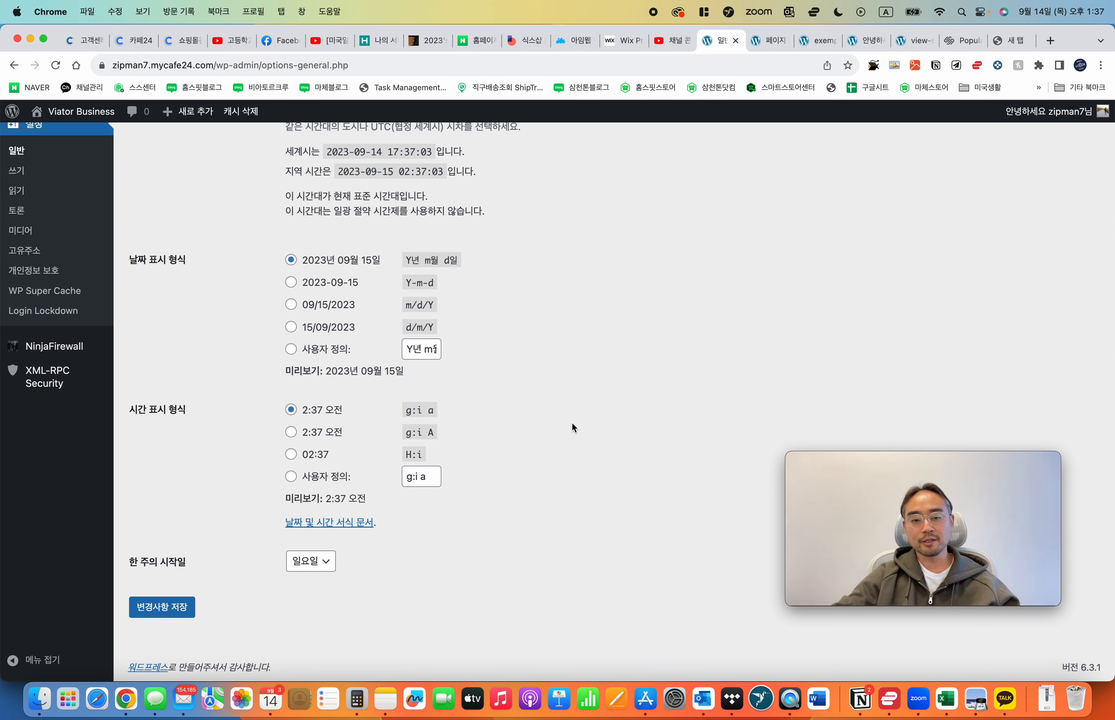
click(578, 531)
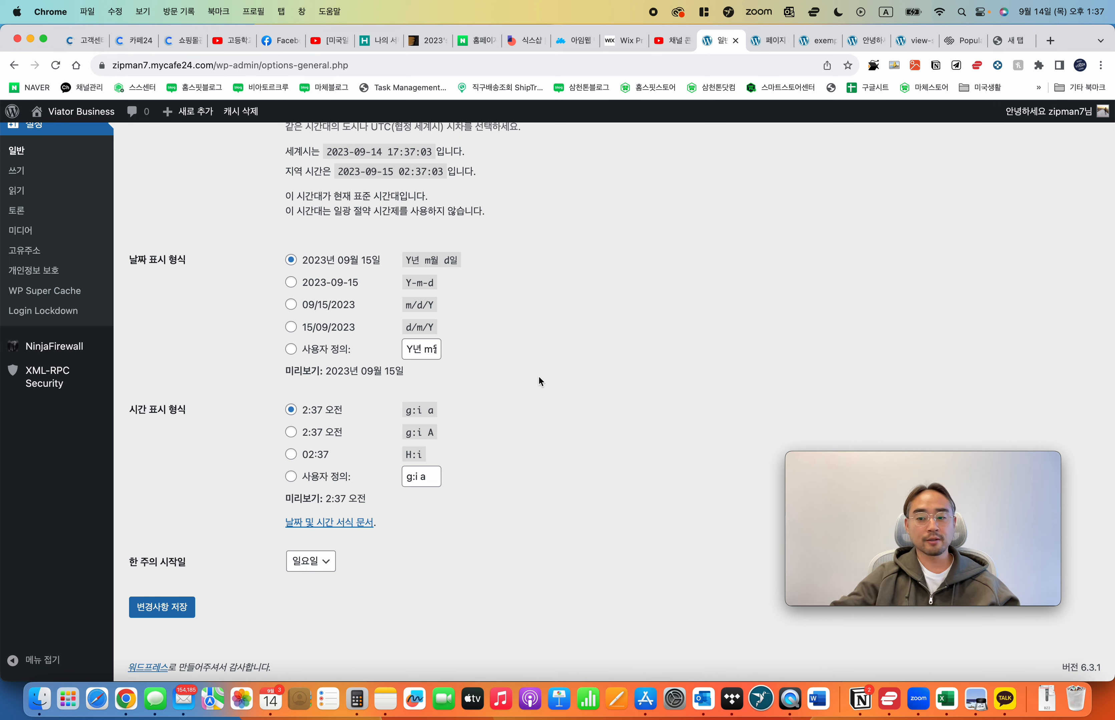
drag(525, 395, 560, 559)
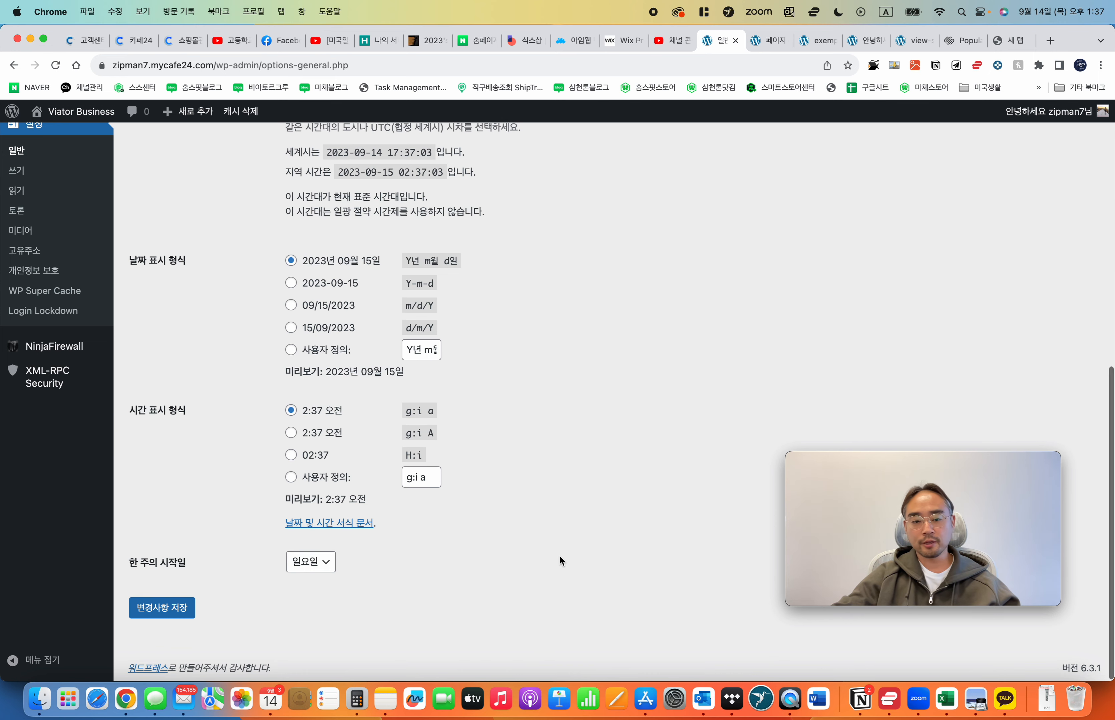
click(583, 366)
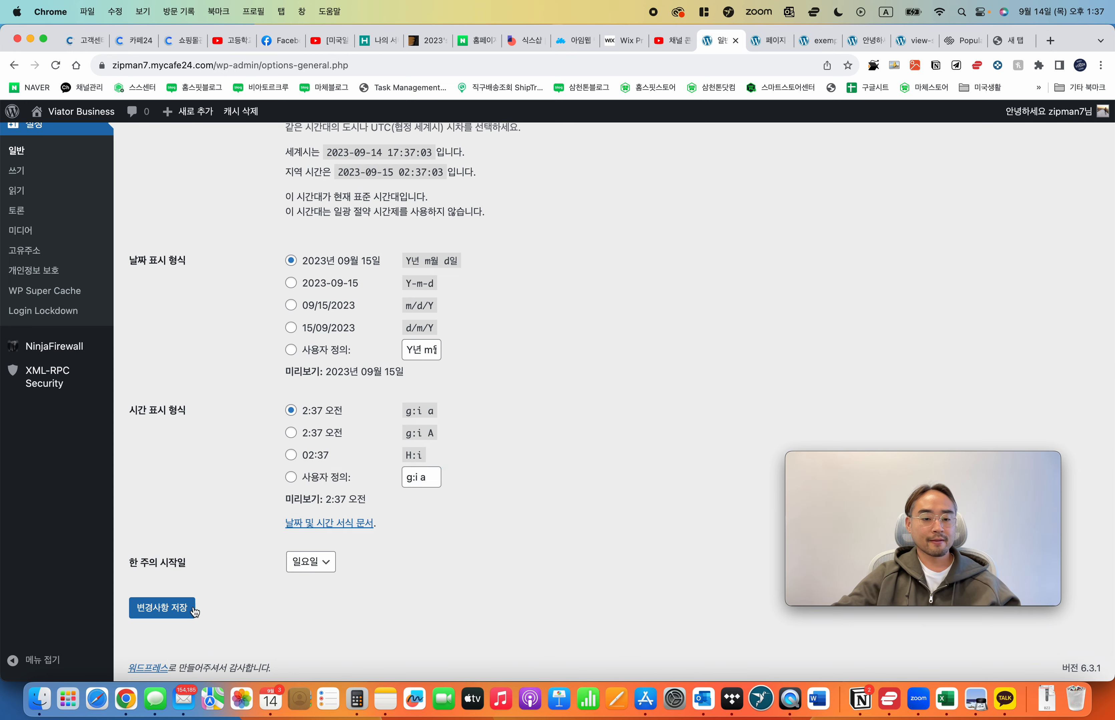
scroll(184, 597, up, 4)
scroll(184, 598, up, 6)
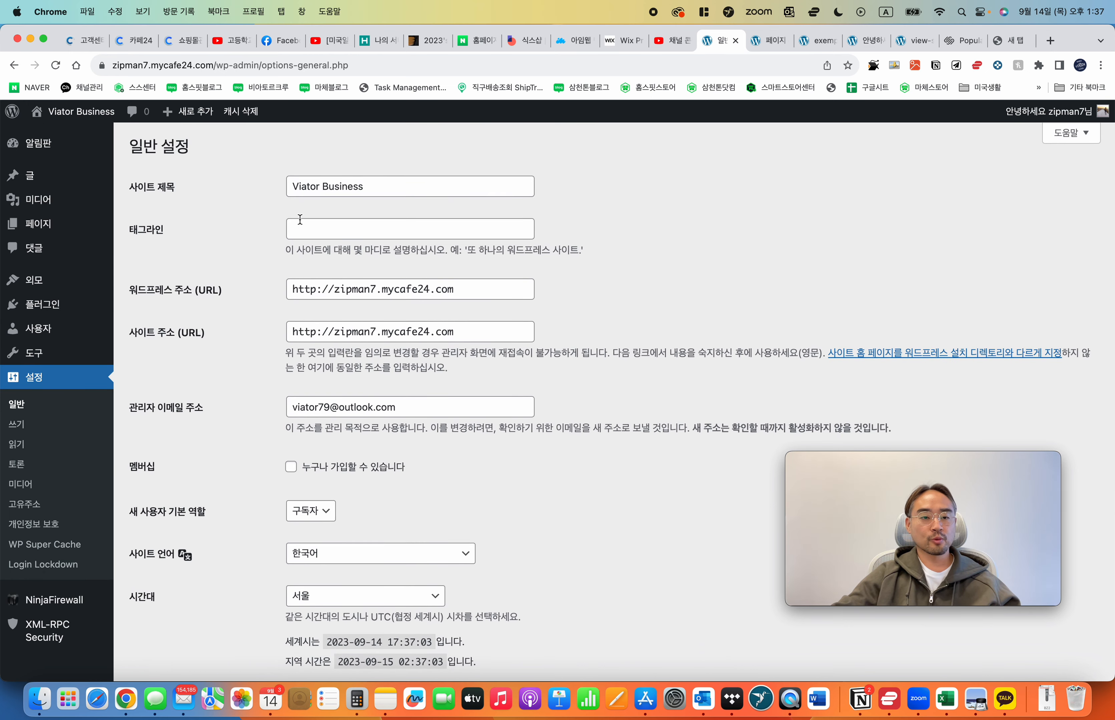
scroll(243, 445, down, 10)
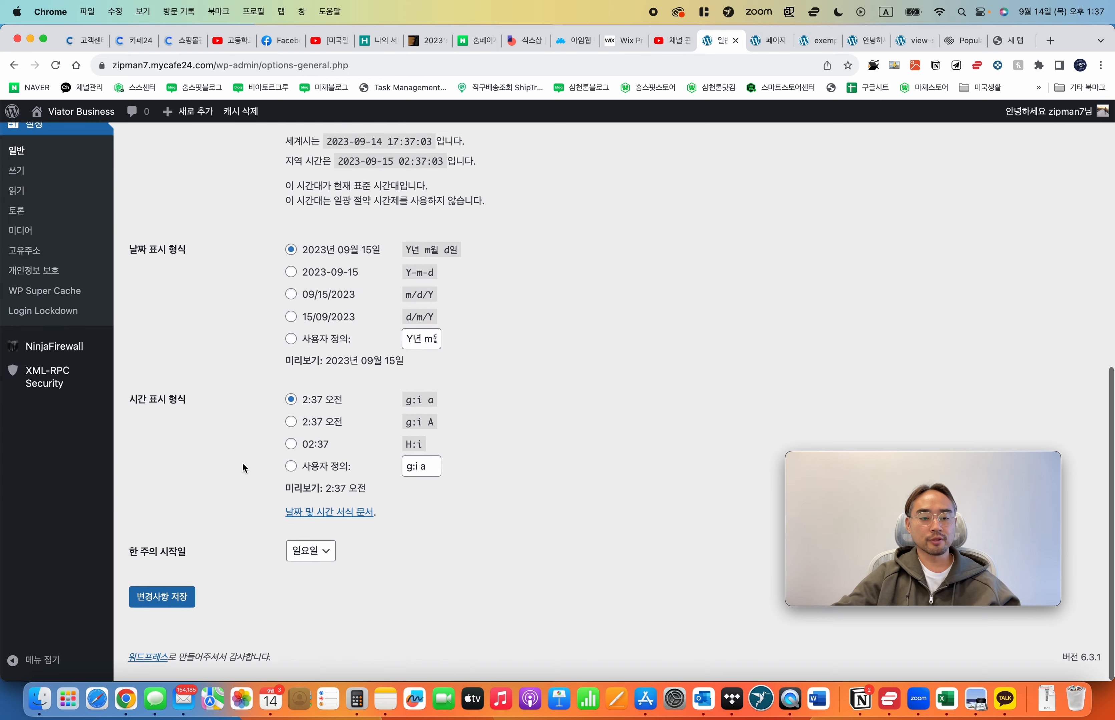
Step: Set the site tagline to 인생을 주인으로 사는법 and save the general settings
scroll(243, 416, up, 8)
scroll(328, 236, up, 3)
click(329, 230)
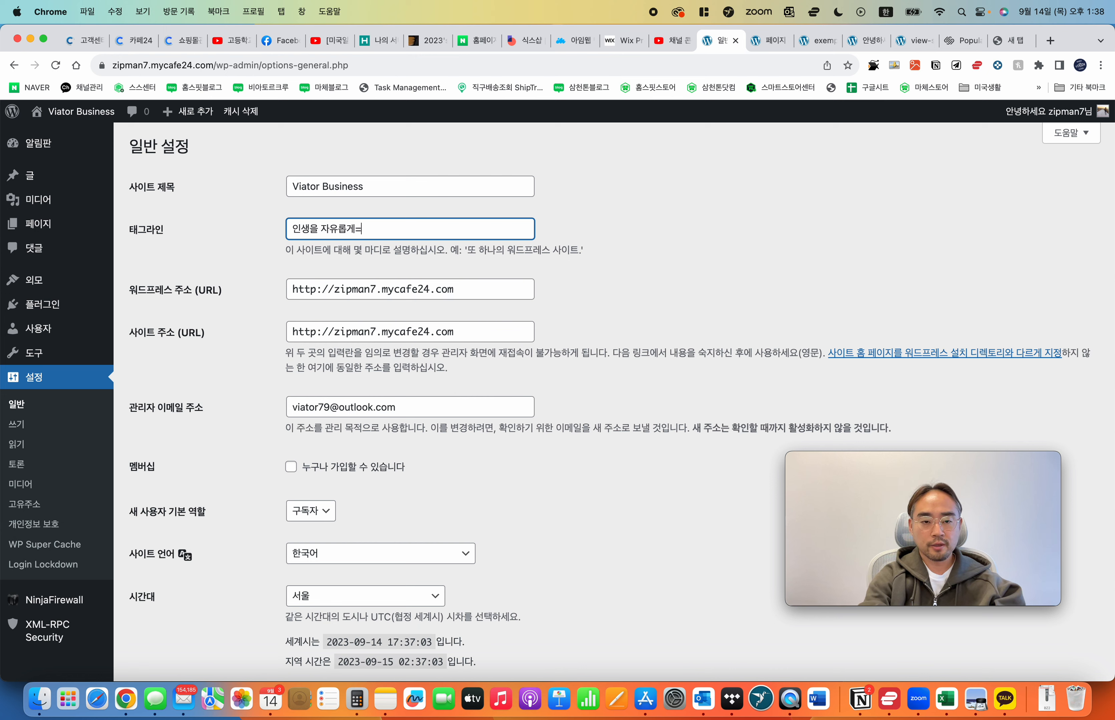
text(인생을 주인으로 사님)
text(법)
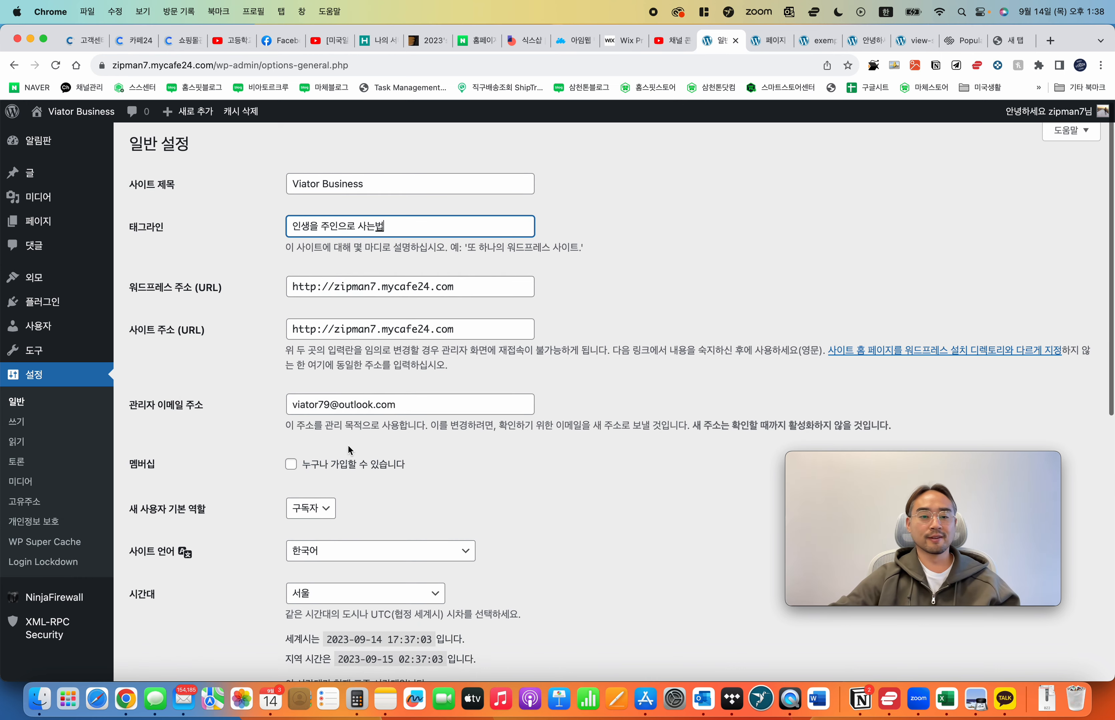
scroll(274, 548, down, 10)
click(170, 612)
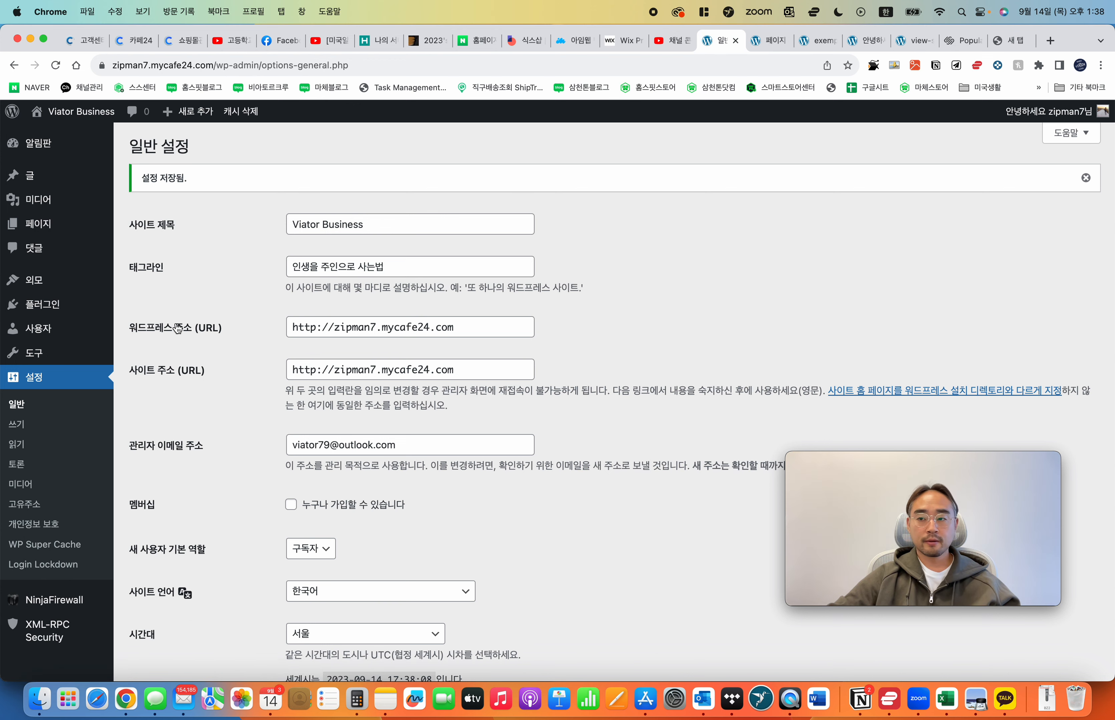
Step: Open the writing settings and look over the default post category, post format, mail server and update service options
click(45, 431)
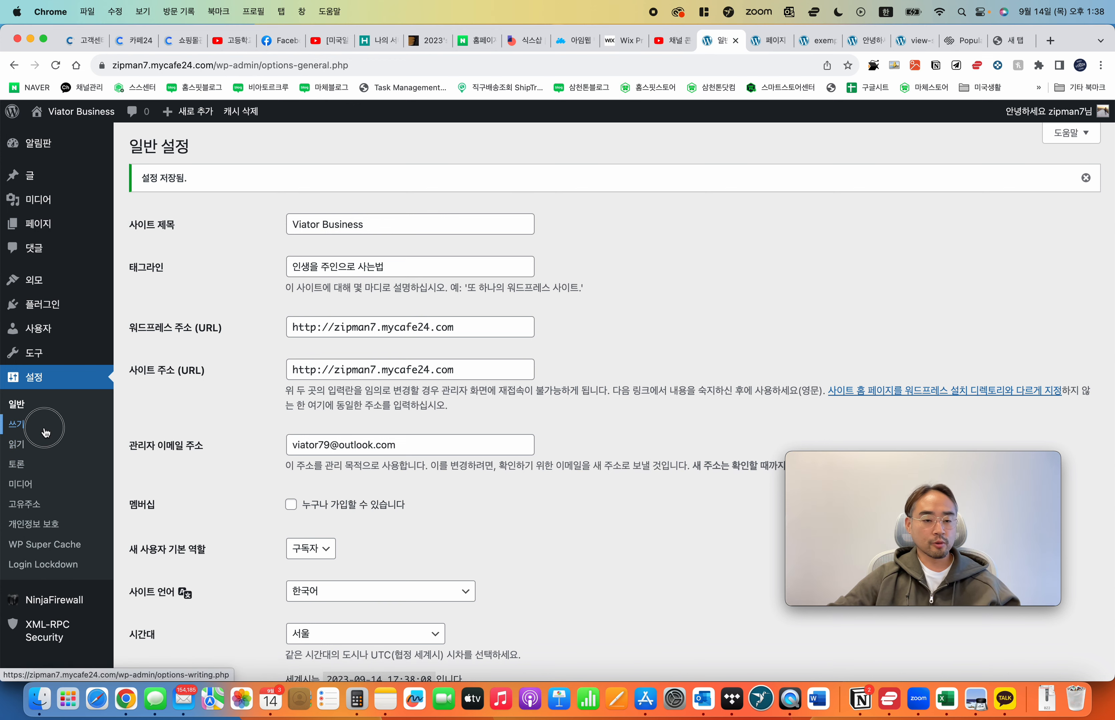
scroll(457, 445, down, 2)
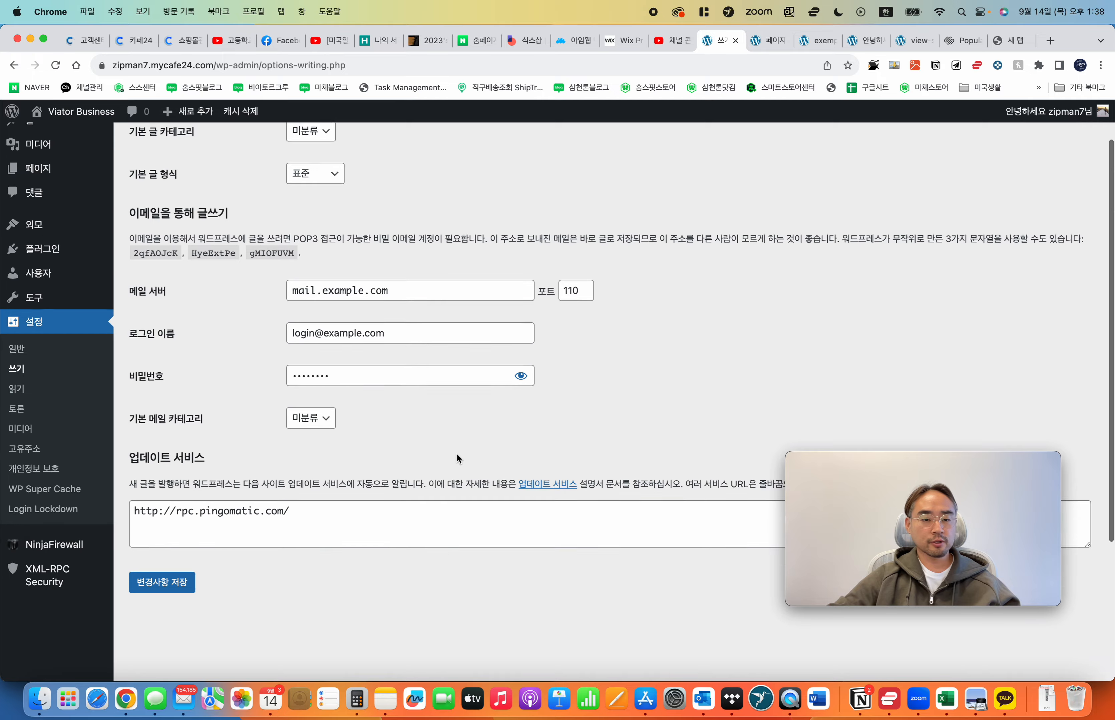
scroll(457, 459, up, 2)
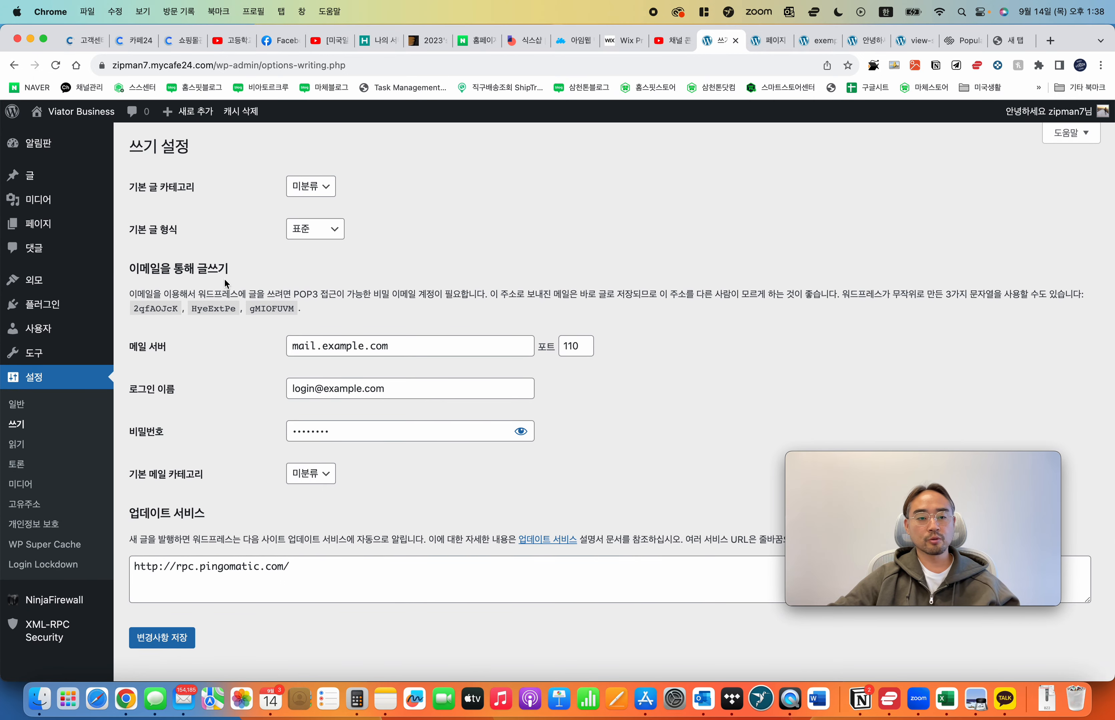
Step: Read the explanation of posting by email through a secret POP3 account in the writing settings
drag(225, 280, 442, 297)
click(457, 299)
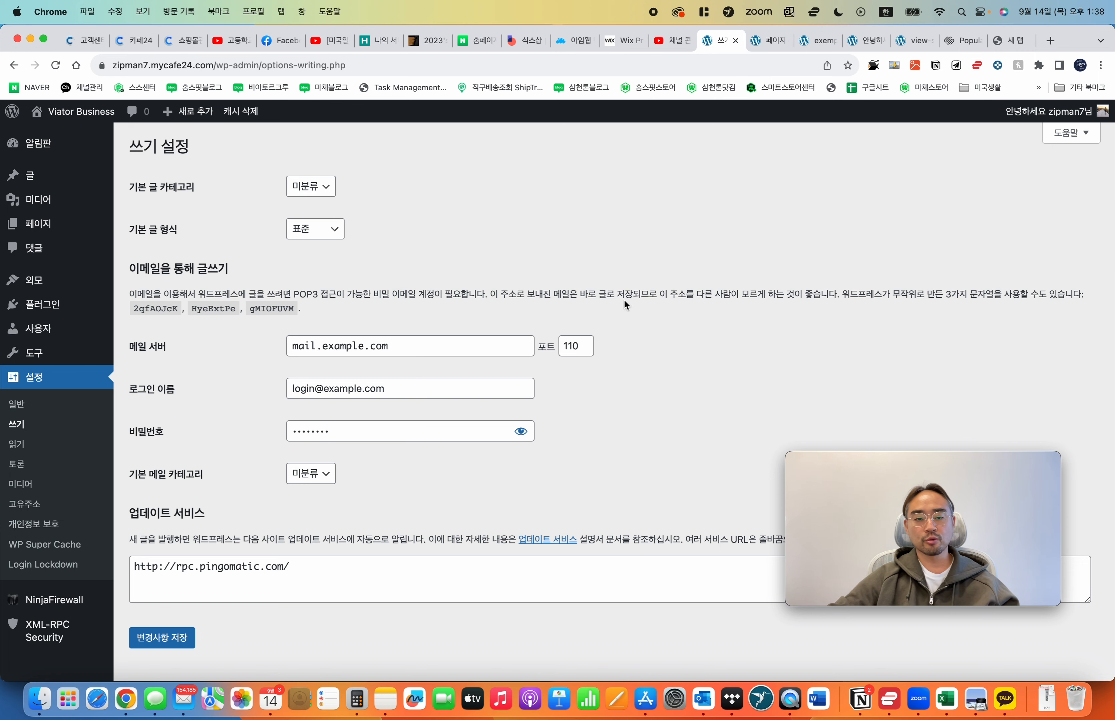
drag(148, 295, 476, 296)
click(476, 297)
drag(135, 295, 530, 316)
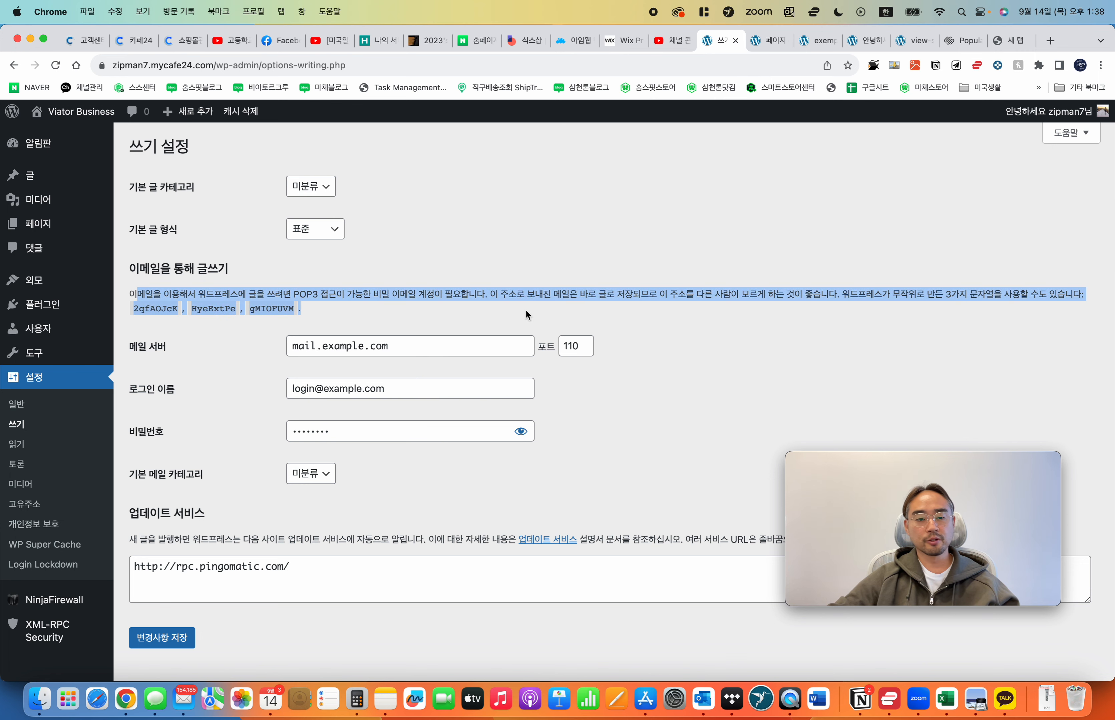
click(530, 316)
drag(249, 296, 512, 311)
click(513, 311)
drag(350, 299, 508, 309)
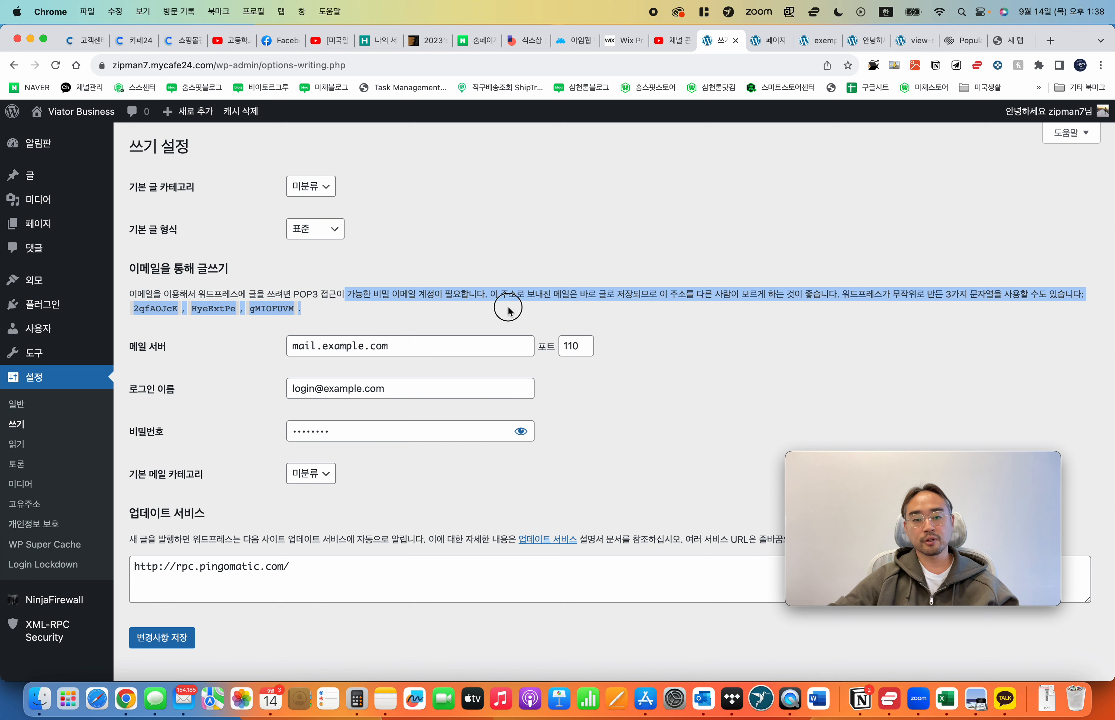
click(508, 311)
drag(370, 292, 577, 296)
click(577, 296)
click(696, 300)
drag(455, 292, 655, 375)
click(757, 314)
click(647, 416)
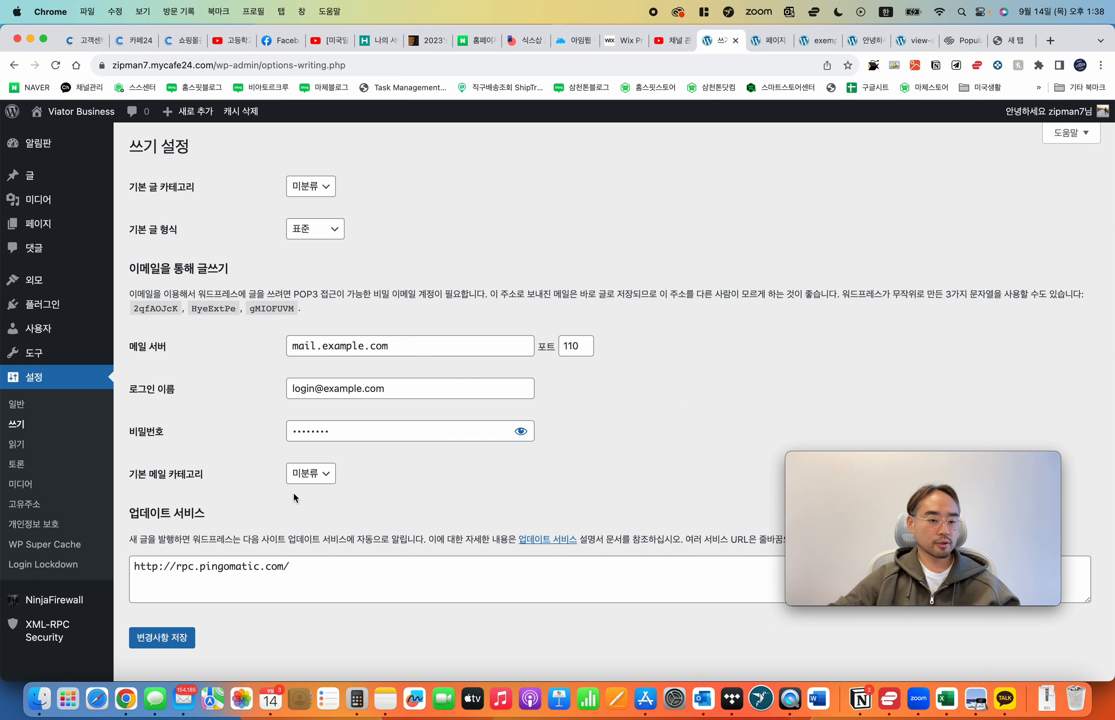
Step: Look over the reading settings and review the comment, email notification and moderation options in the discussion settings
click(32, 442)
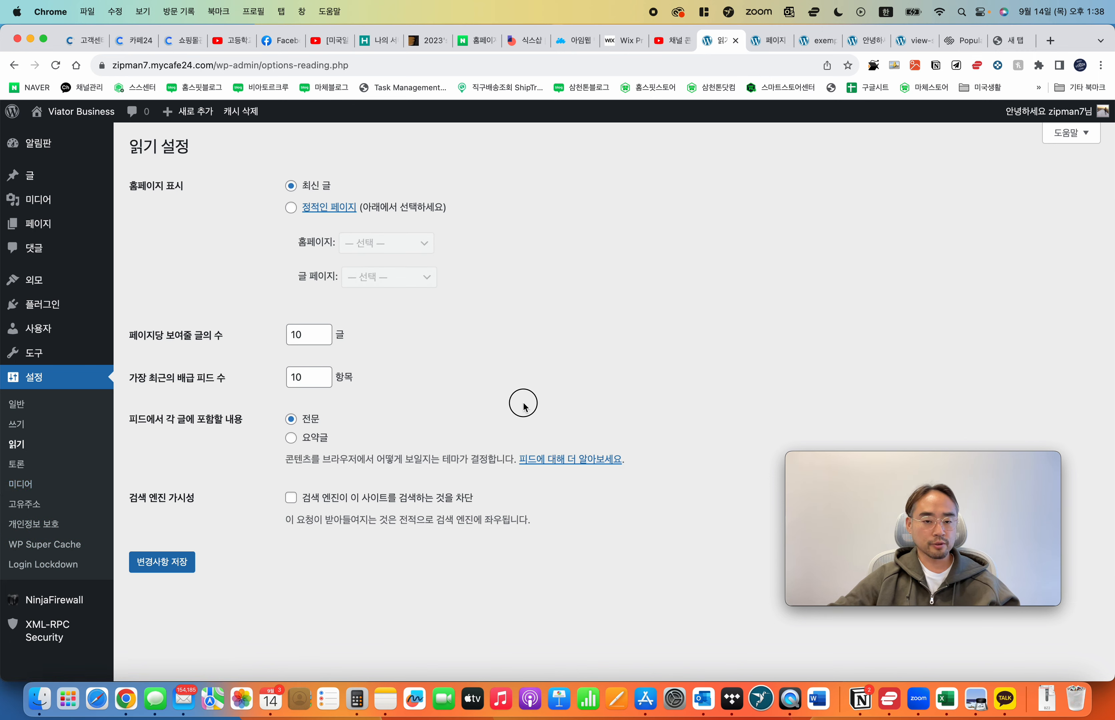
click(89, 483)
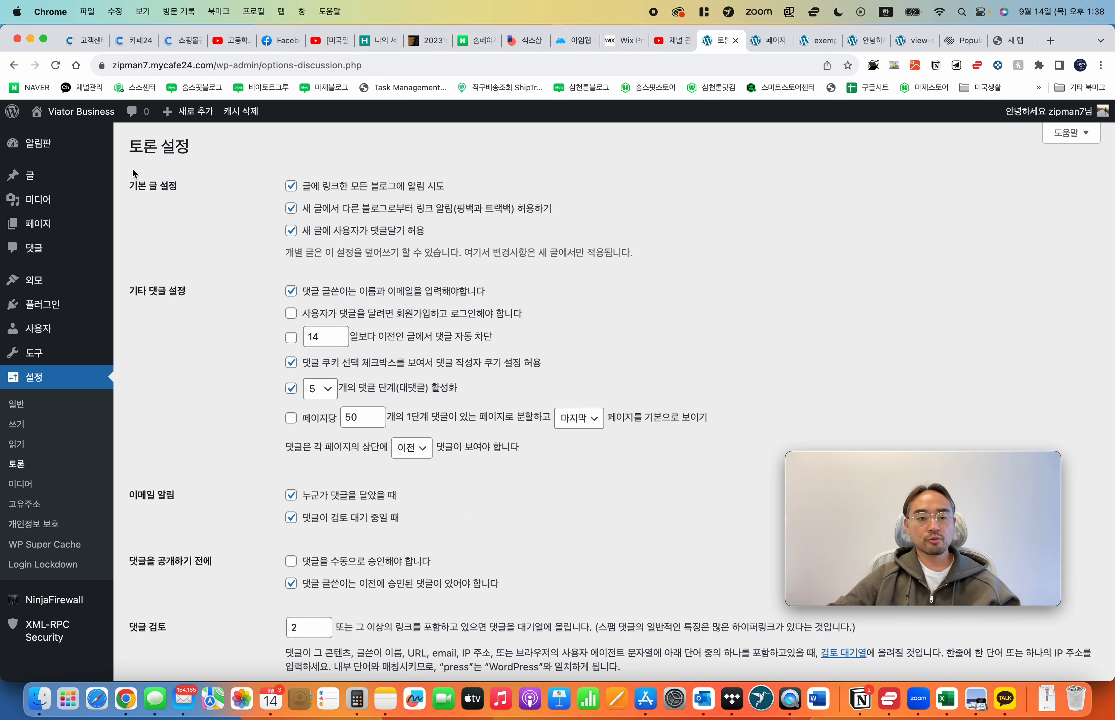
scroll(204, 430, down, 2)
scroll(204, 430, up, 2)
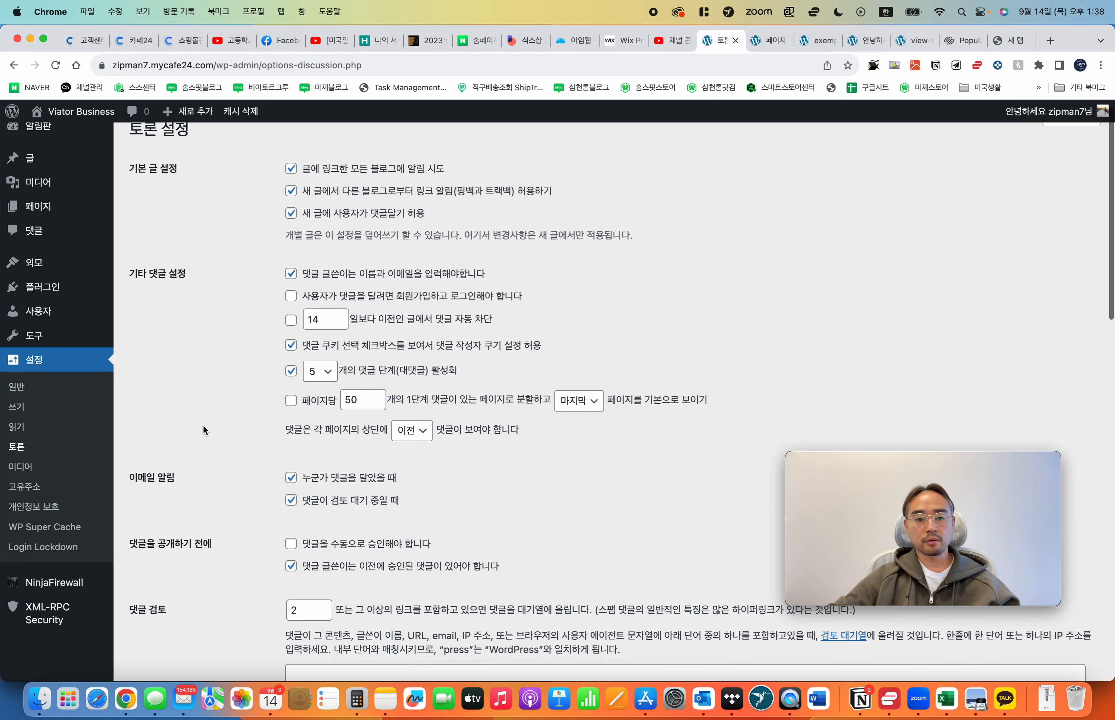
scroll(202, 424, up, 2)
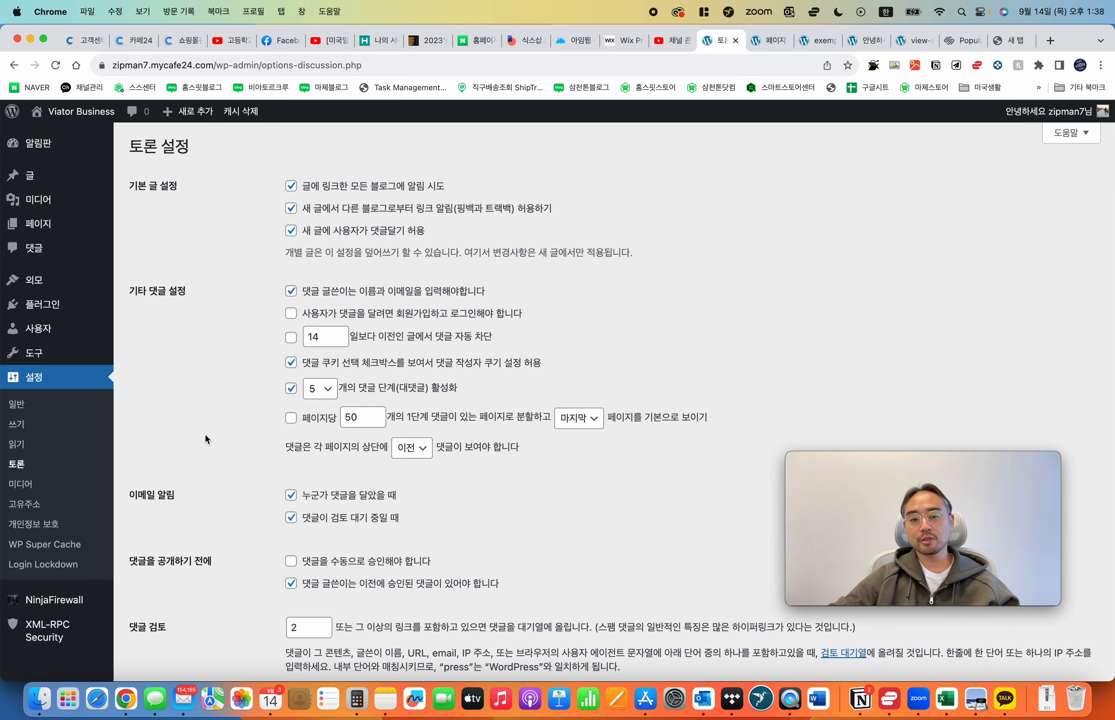
drag(190, 264, 193, 473)
click(193, 476)
scroll(194, 476, down, 5)
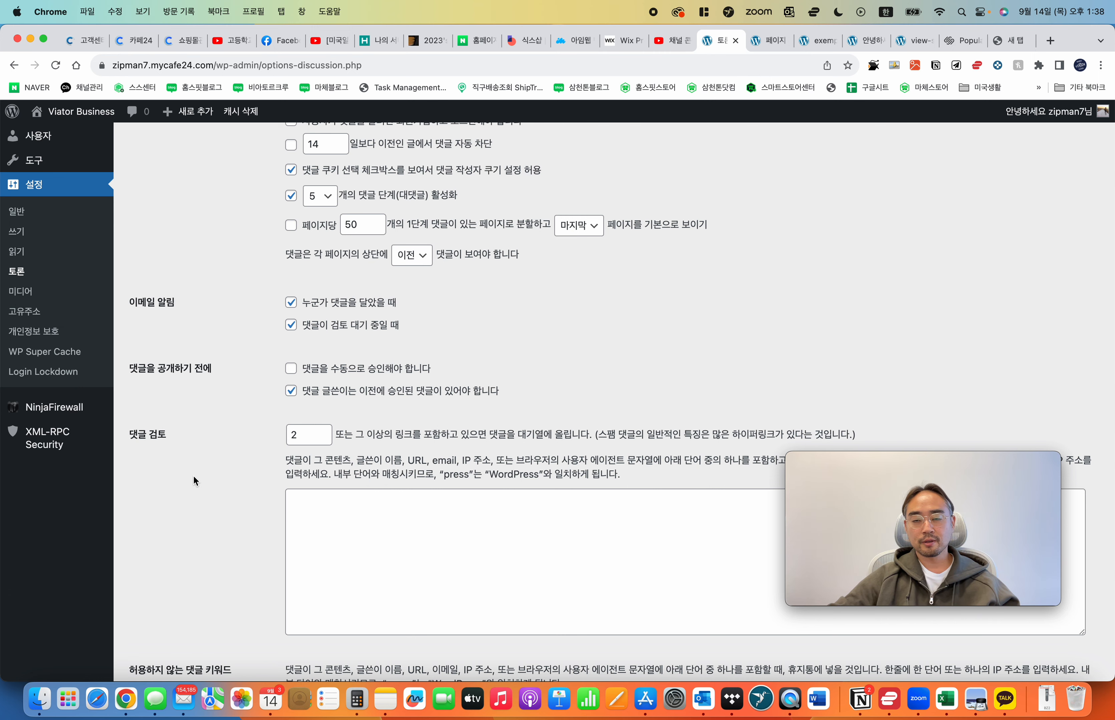
scroll(194, 478, down, 2)
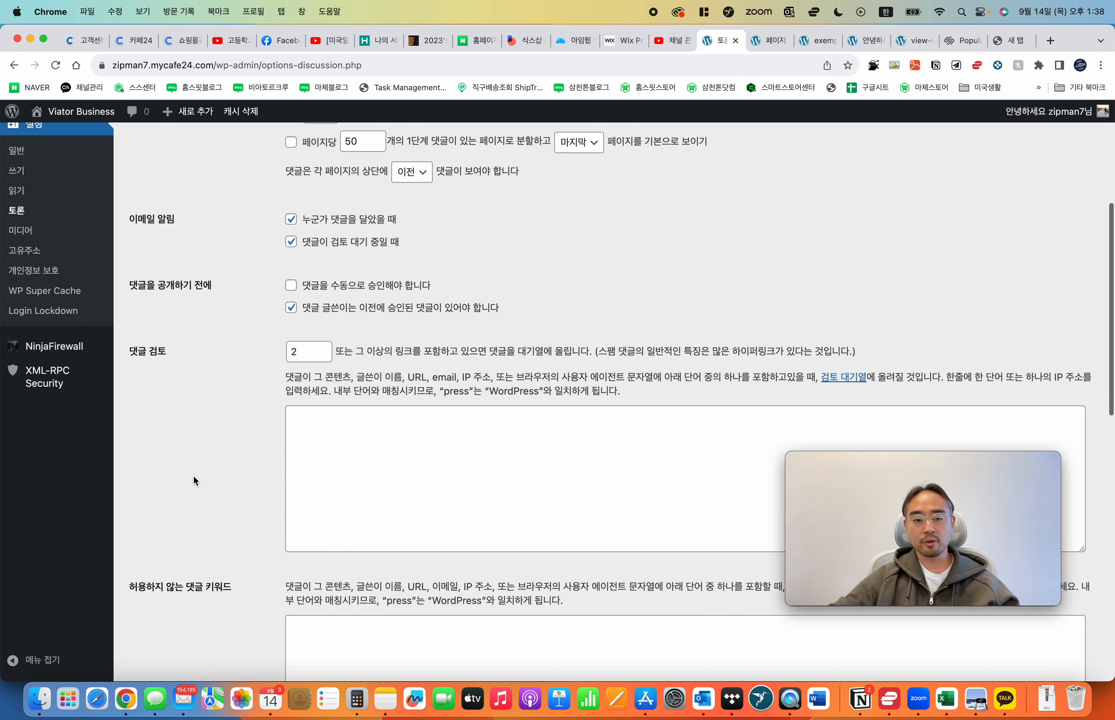
scroll(194, 477, up, 6)
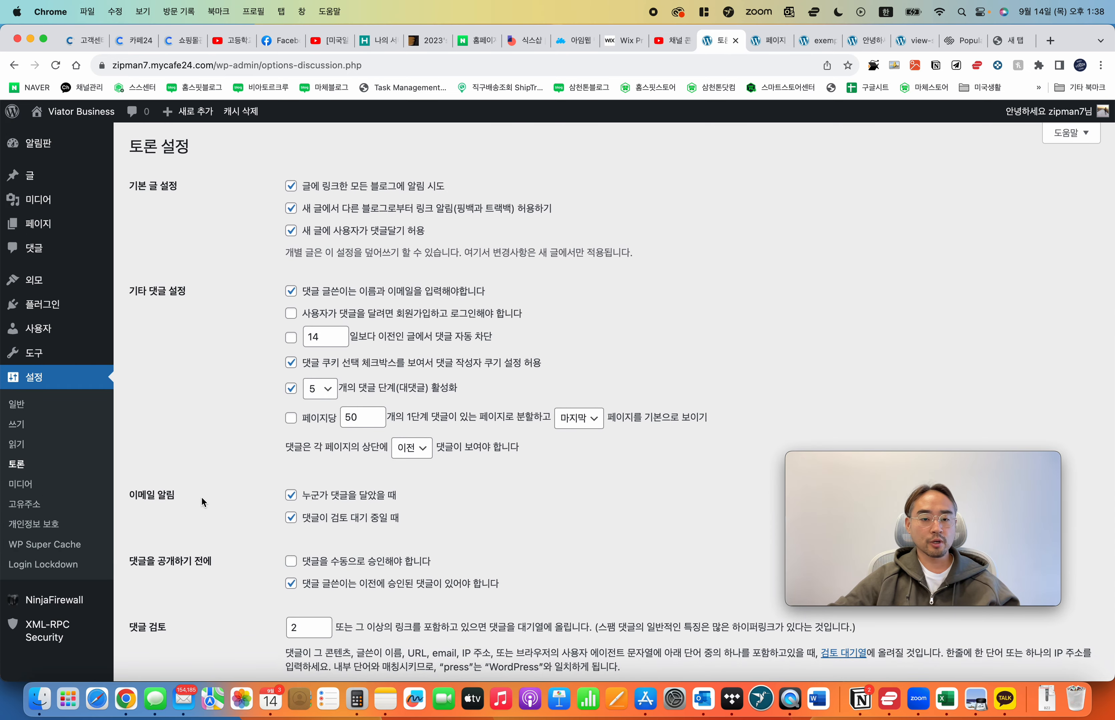
Step: Open the media settings and review the thumbnail, medium and large image sizes and the upload folder option
click(50, 525)
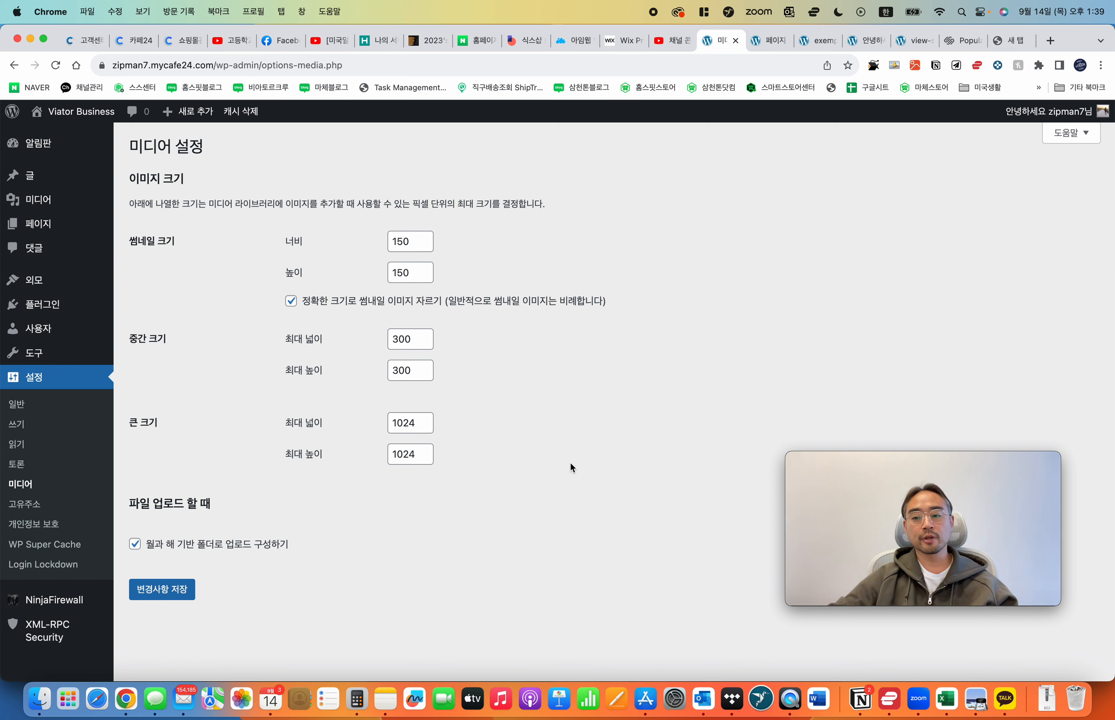
drag(570, 462, 169, 184)
click(137, 140)
drag(136, 140, 399, 539)
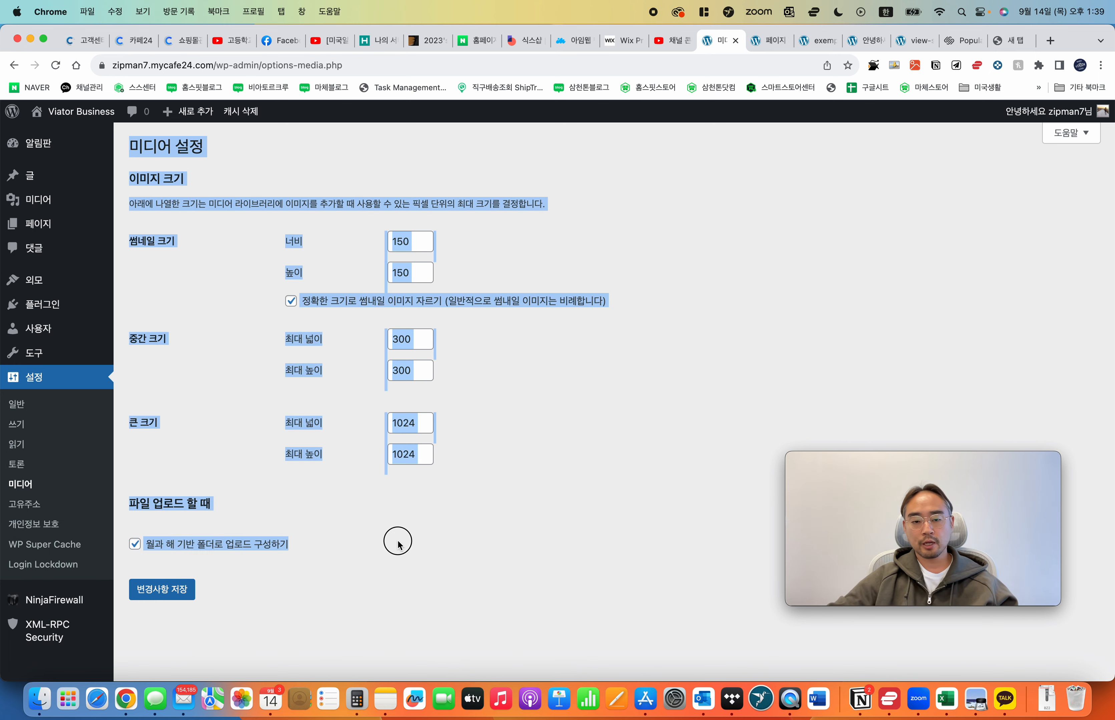
click(452, 596)
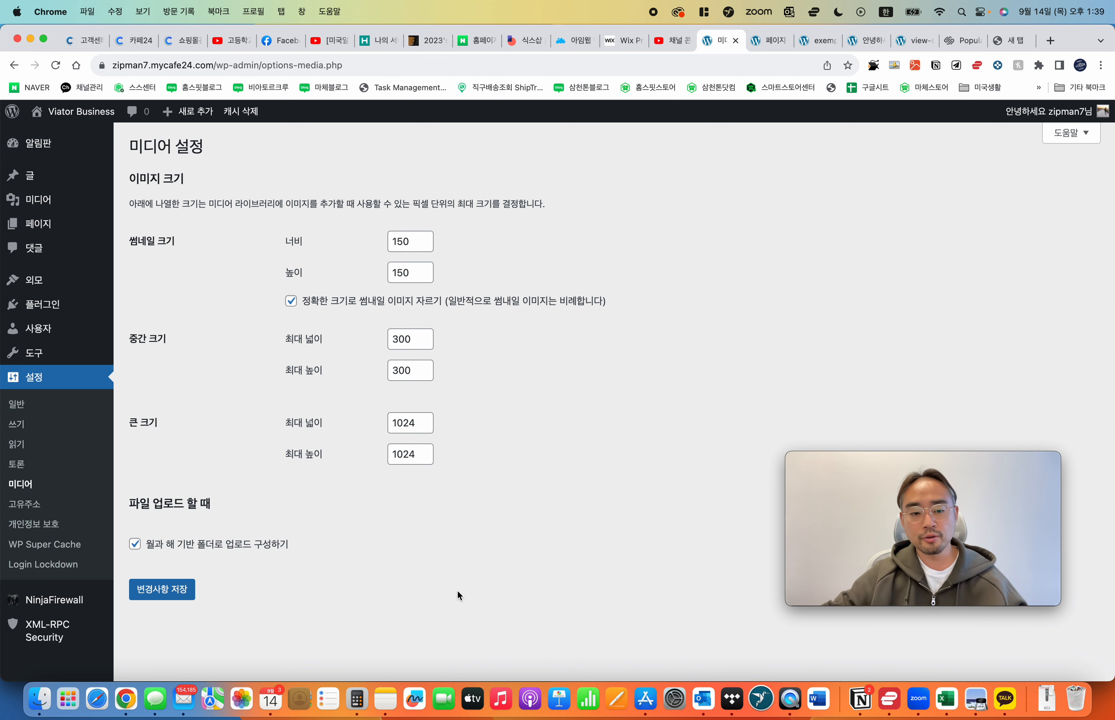
Step: Open the permalink settings and examine the example URL of the post name structure
click(31, 513)
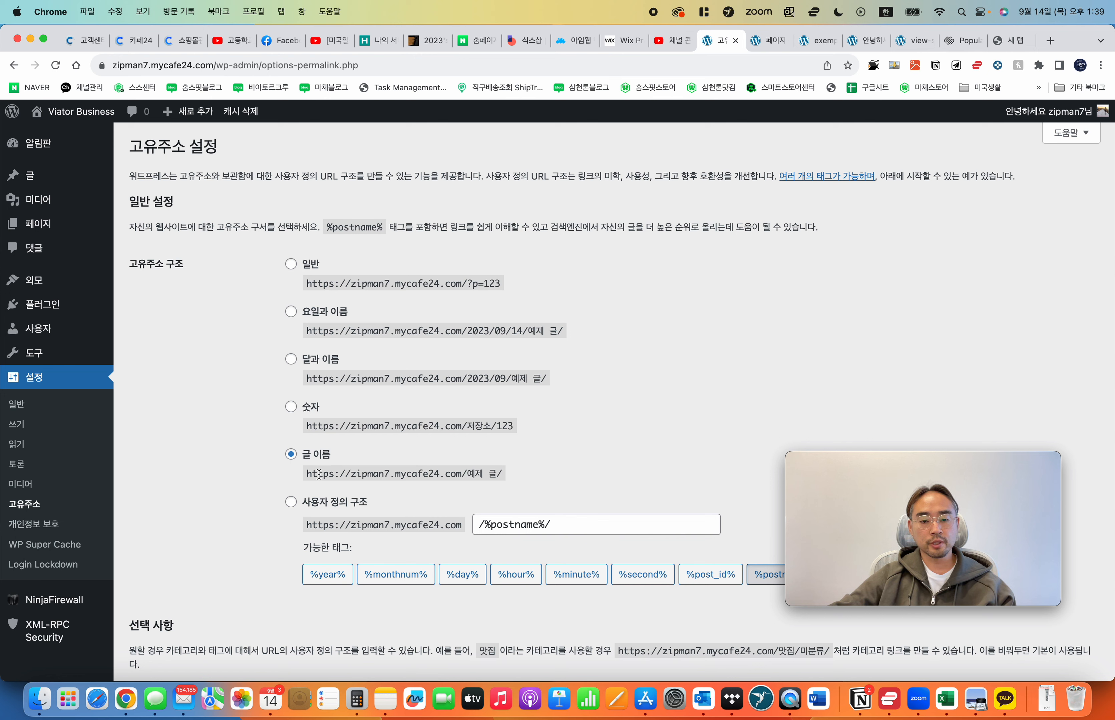
drag(319, 474, 534, 473)
click(507, 476)
click(384, 470)
click(534, 473)
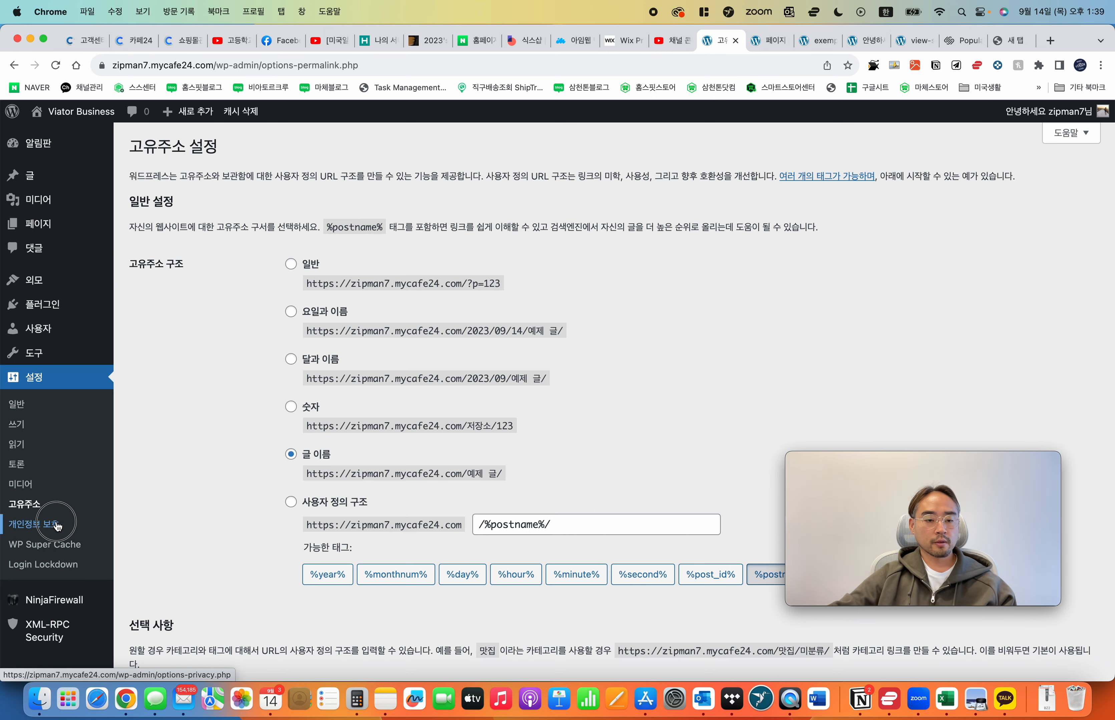
Step: Open the privacy settings and review the options for creating or changing the privacy policy page
click(58, 549)
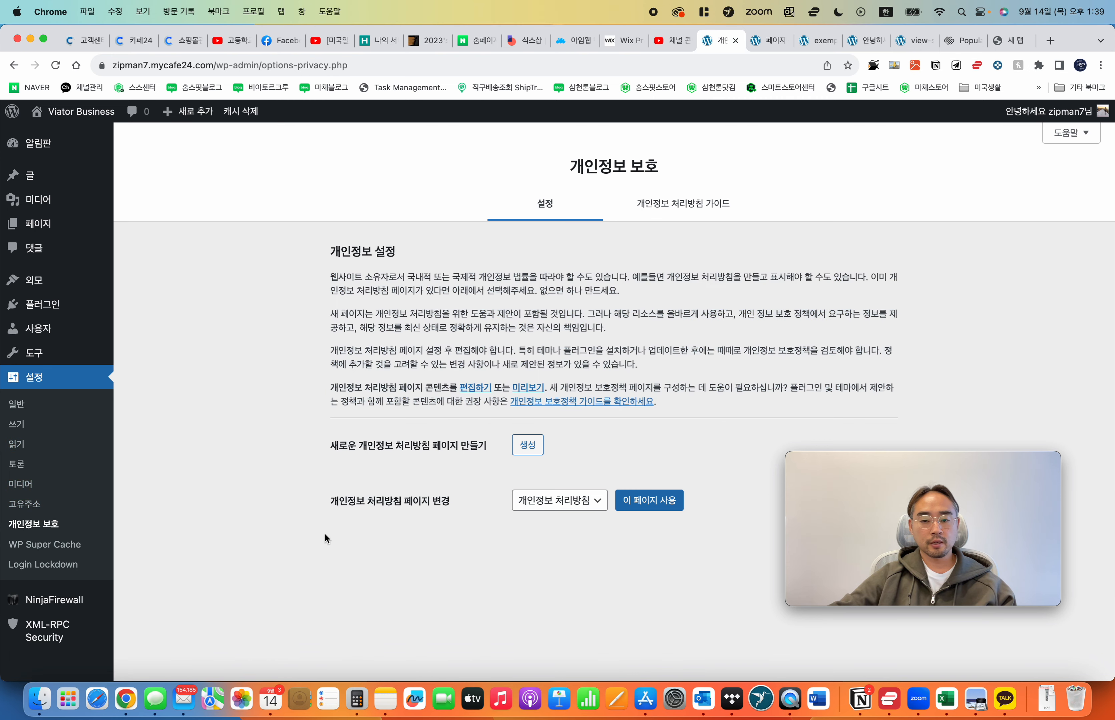
scroll(37, 568, down, 3)
scroll(39, 562, up, 3)
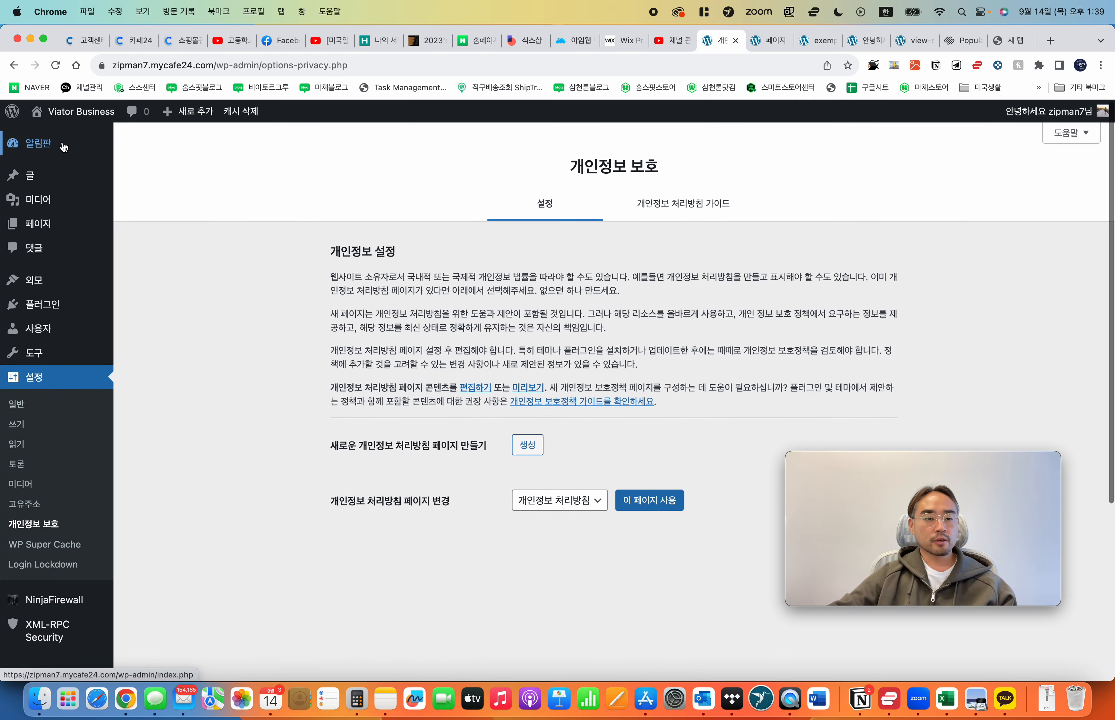
Step: Go back to the dashboard, open the theme's site editor, and open the blog home template for editing from the pages section
click(47, 146)
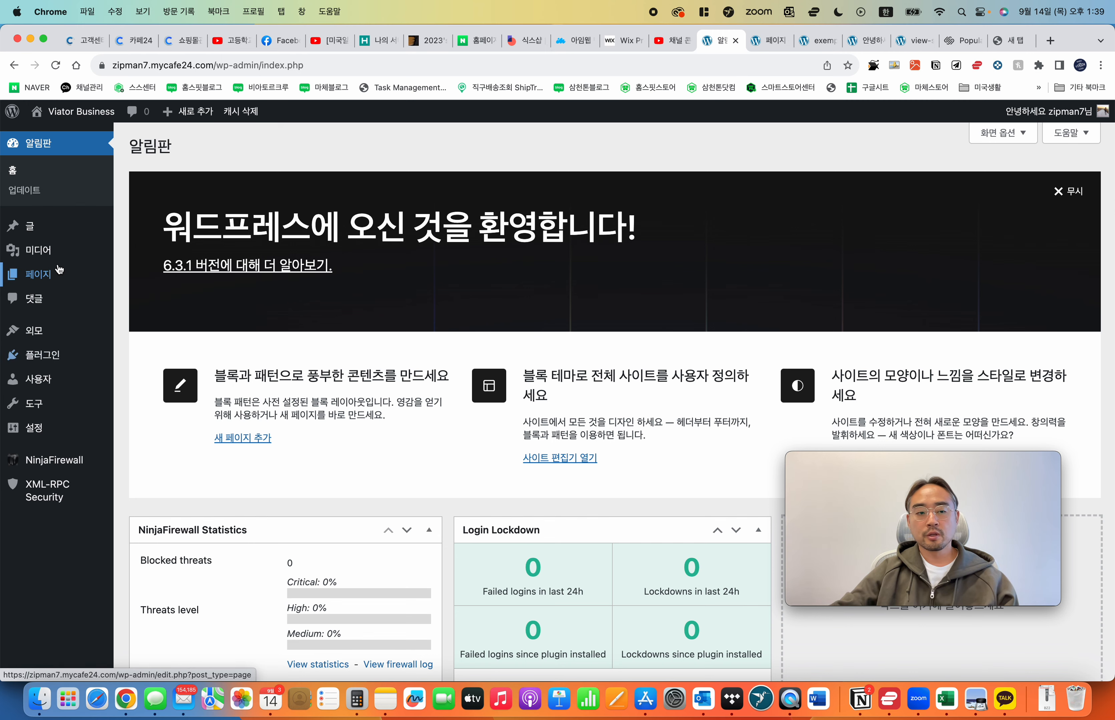
mouse_move(61, 284)
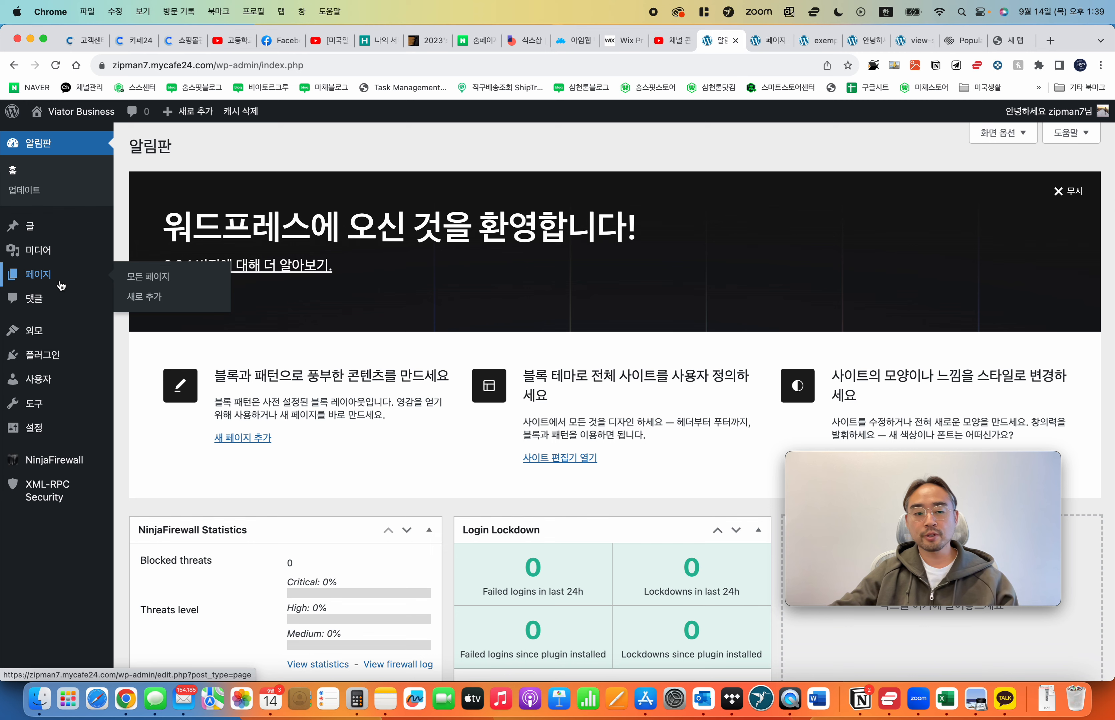
mouse_move(100, 341)
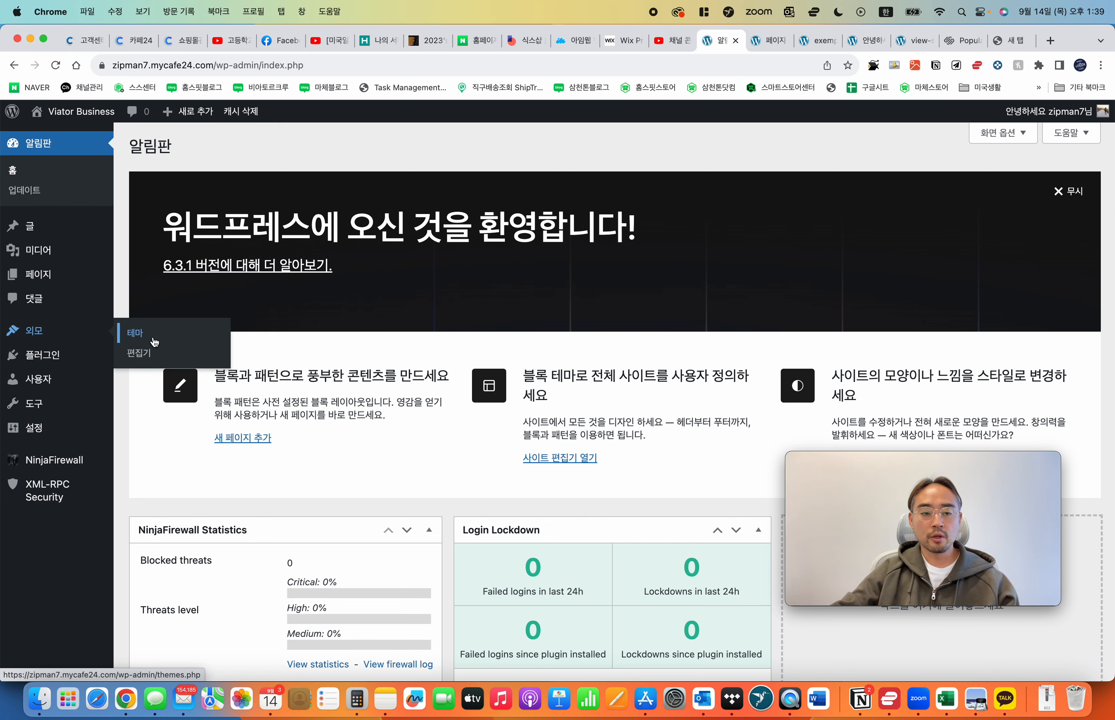
click(141, 364)
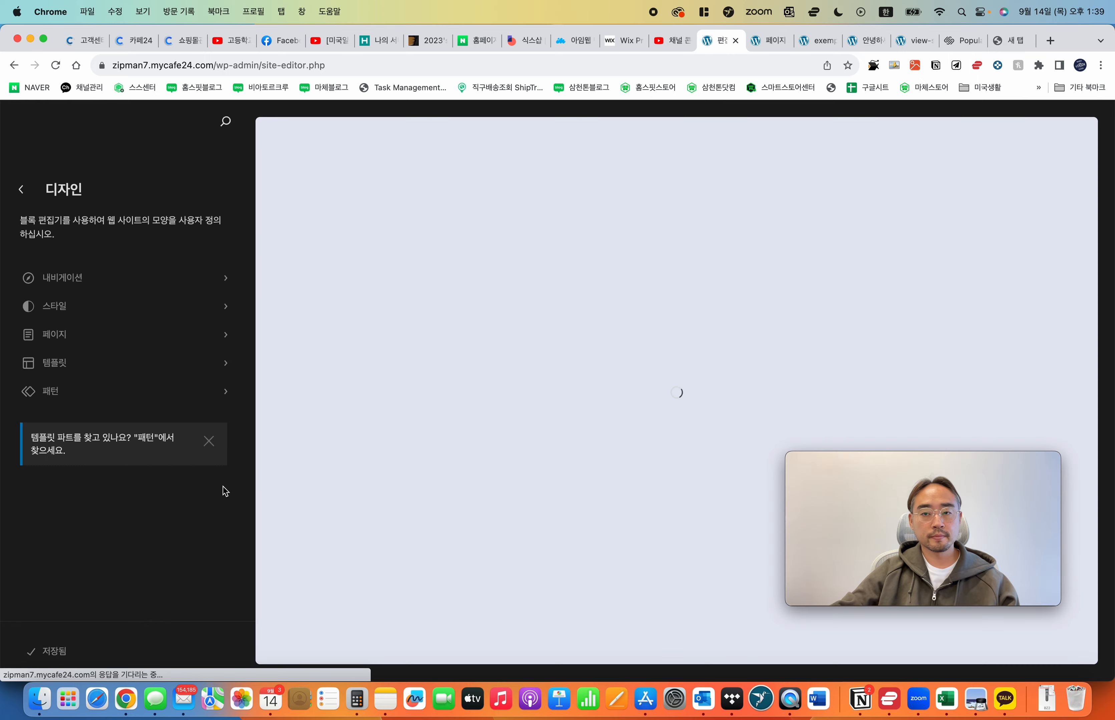
click(102, 347)
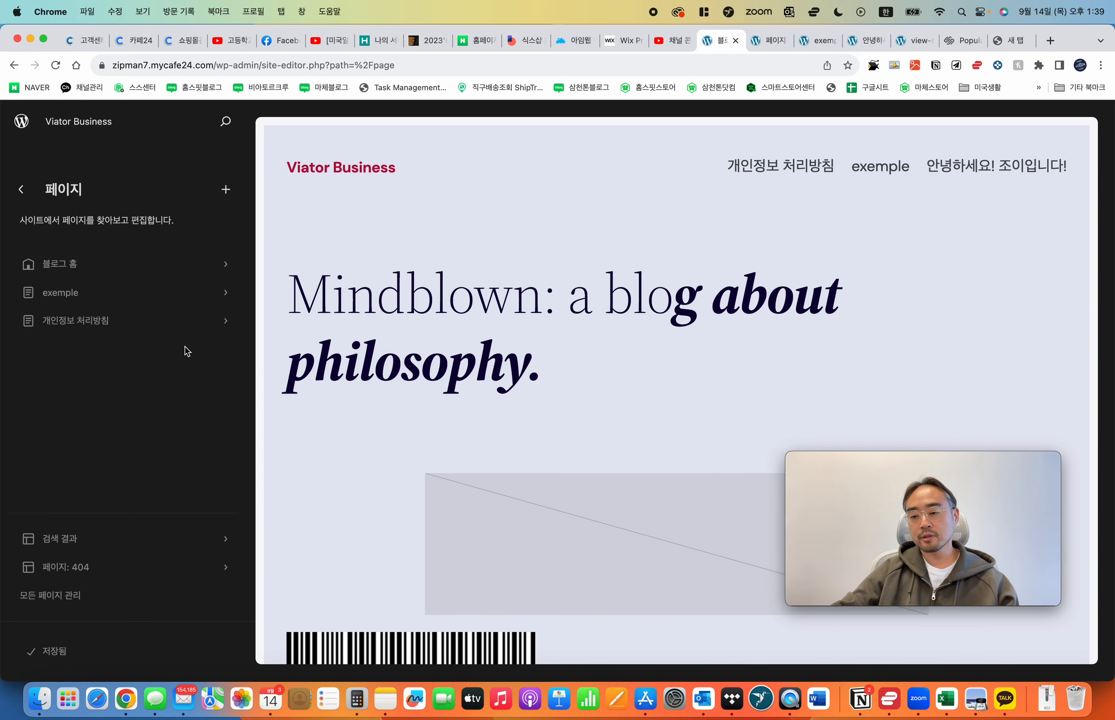
click(815, 227)
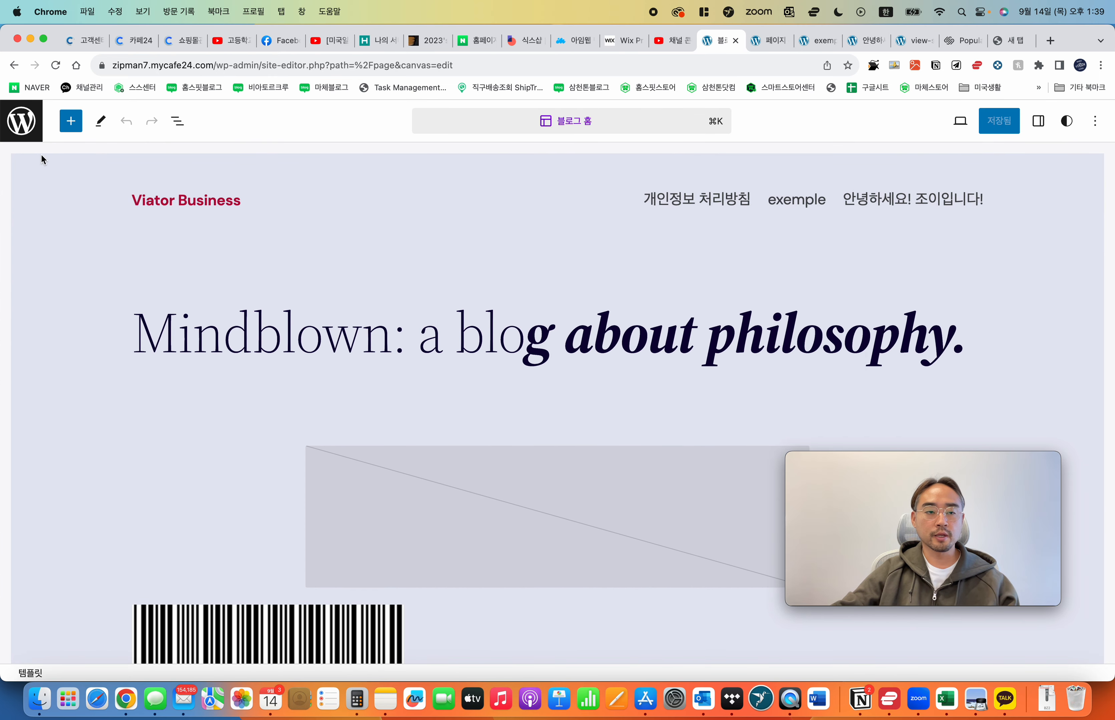